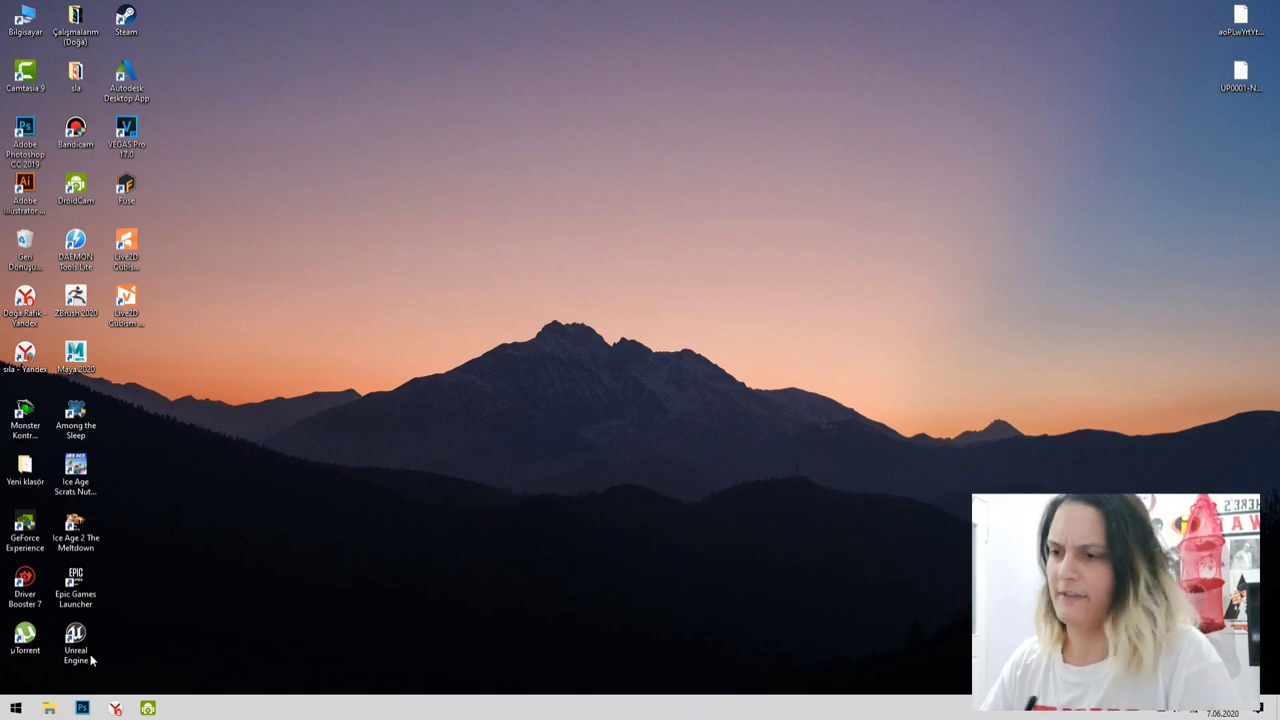
# - Switch to Photoshop and create a 12600 x 16800 px document at 700 ppi with a white background
pyautogui.click(82, 708)
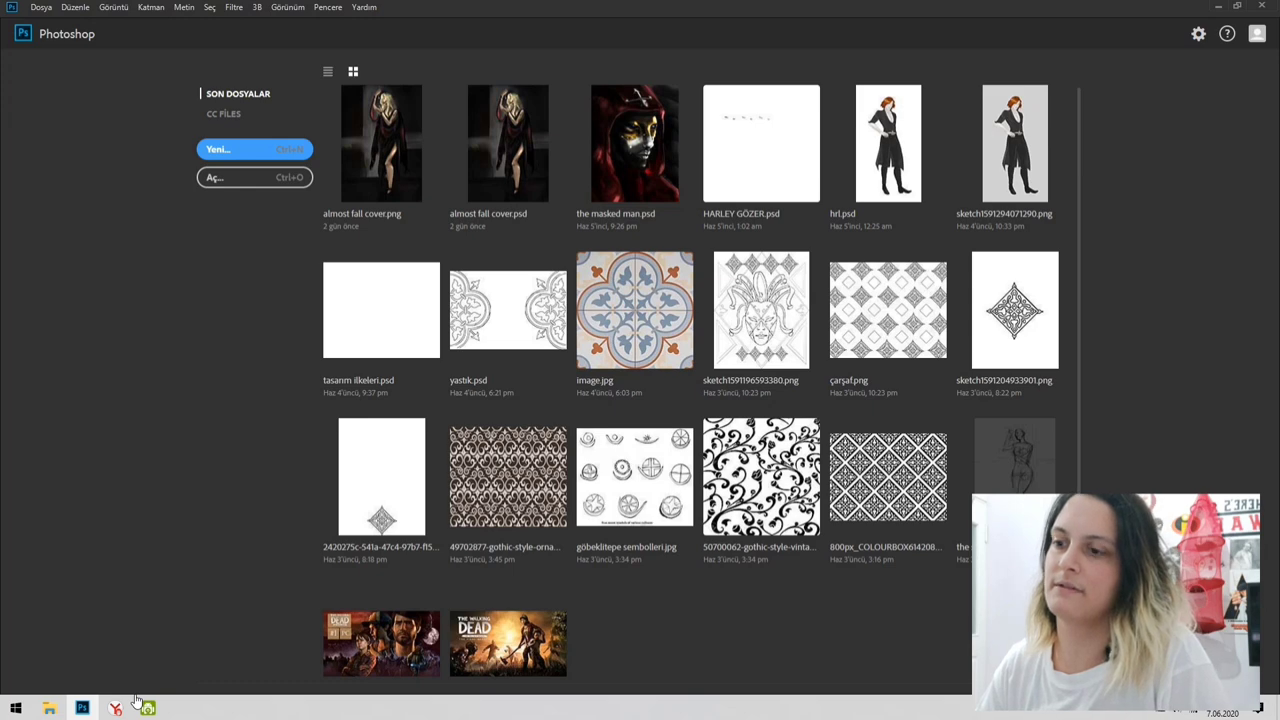
pyautogui.click(268, 149)
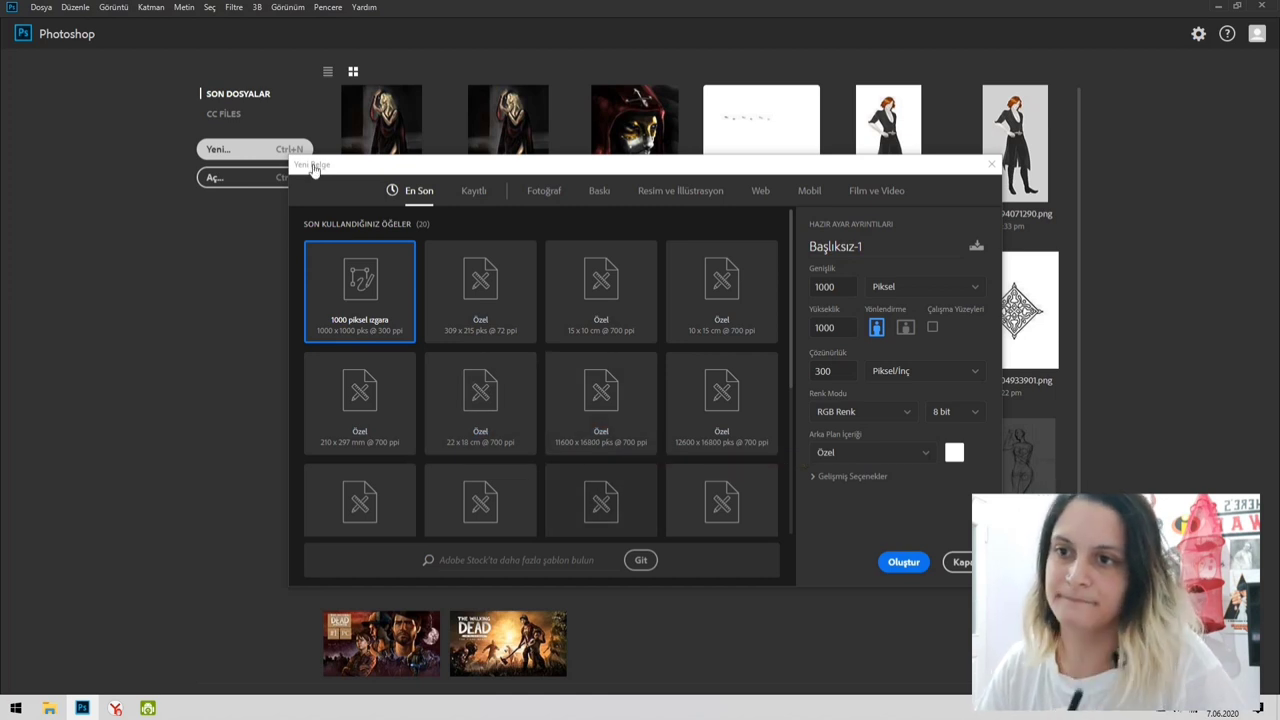
pyautogui.click(601, 403)
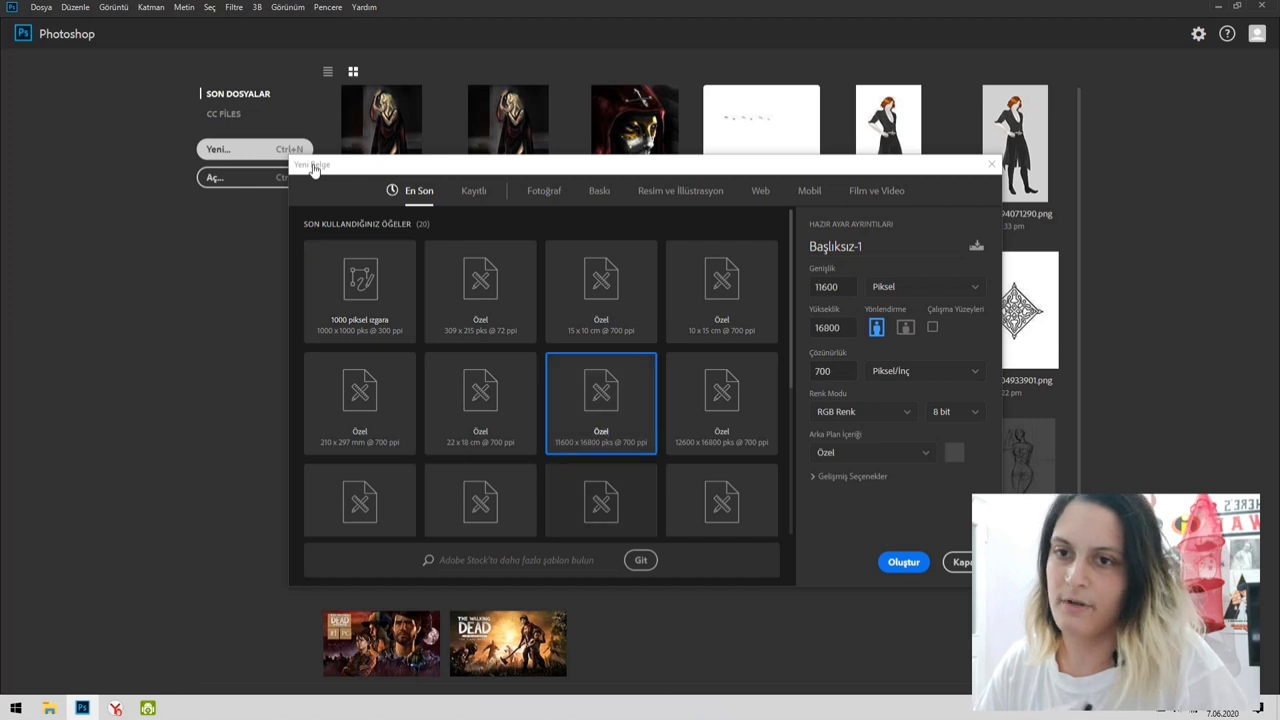
pyautogui.doubleClick(627, 446)
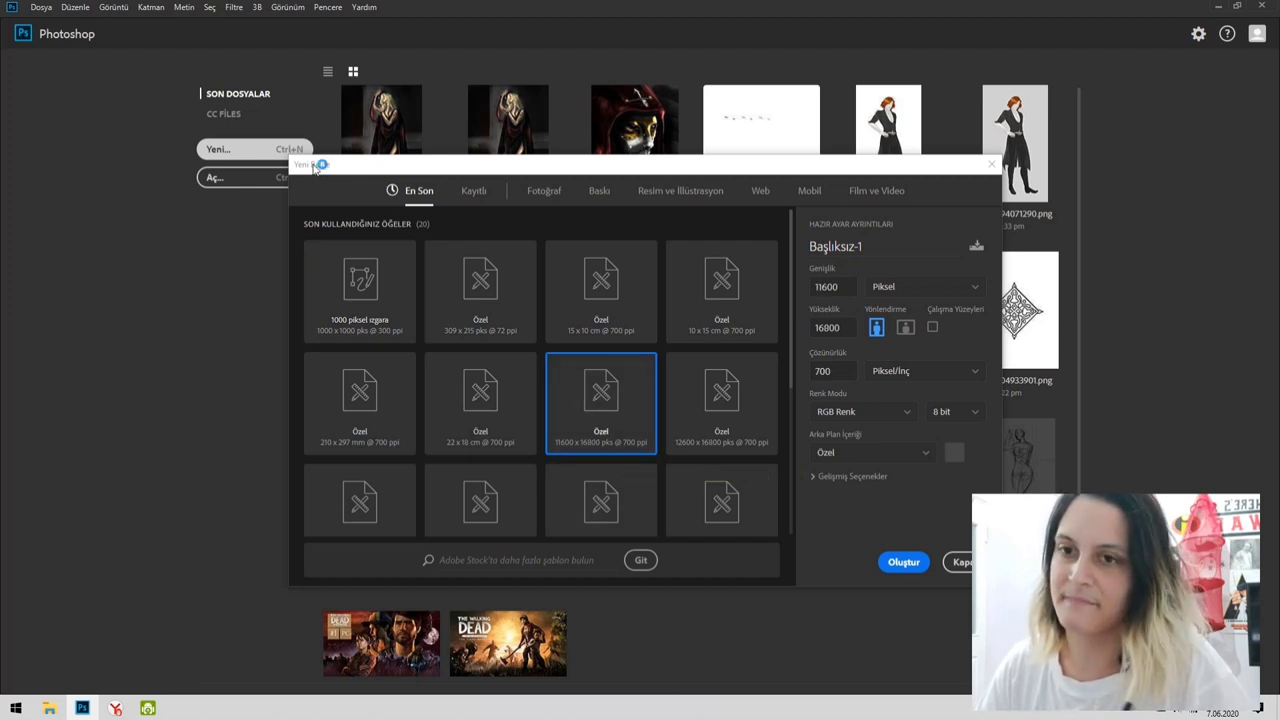
pyautogui.click(954, 452)
pyautogui.moveTo(789, 286); pyautogui.dragTo(783, 251)
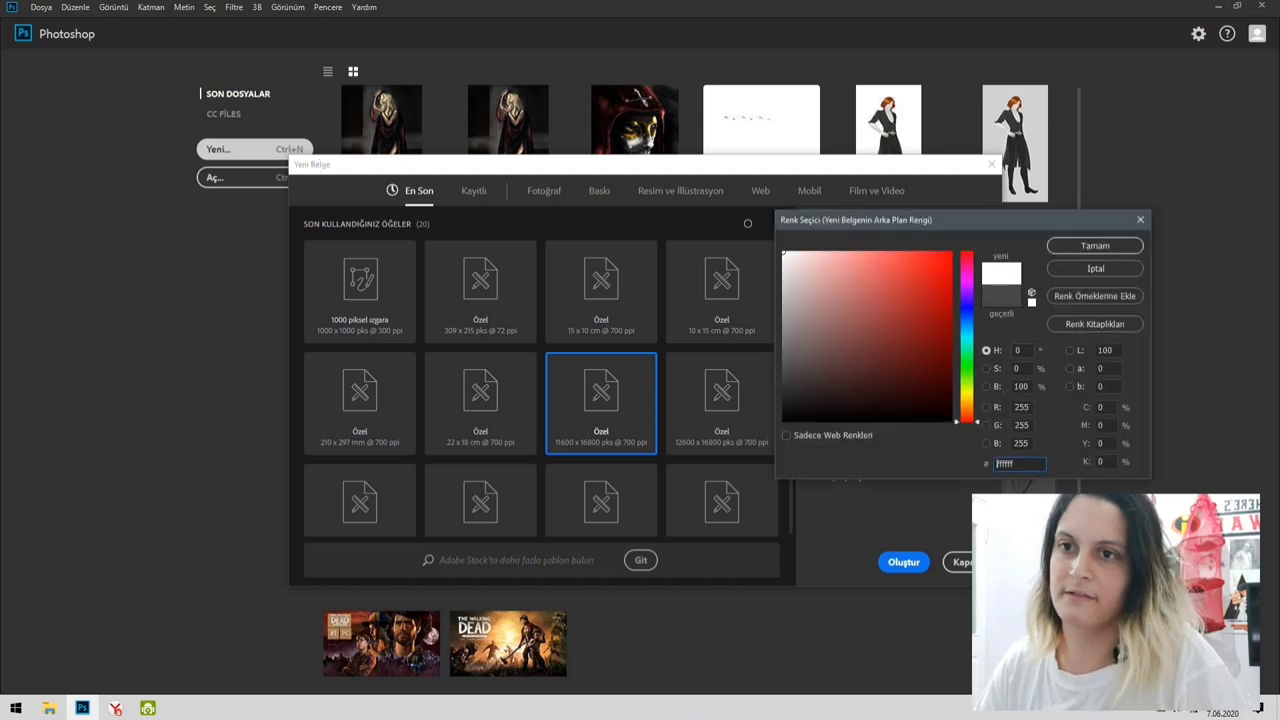
pyautogui.click(1094, 247)
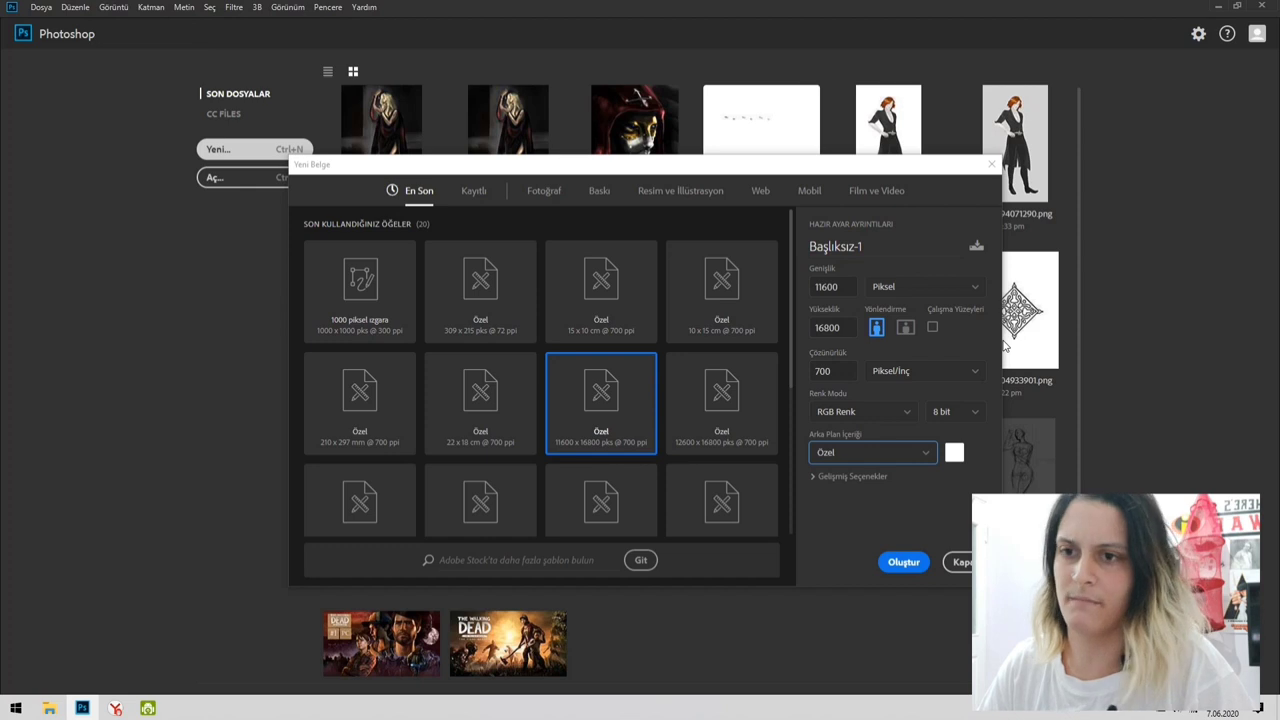
pyautogui.click(721, 420)
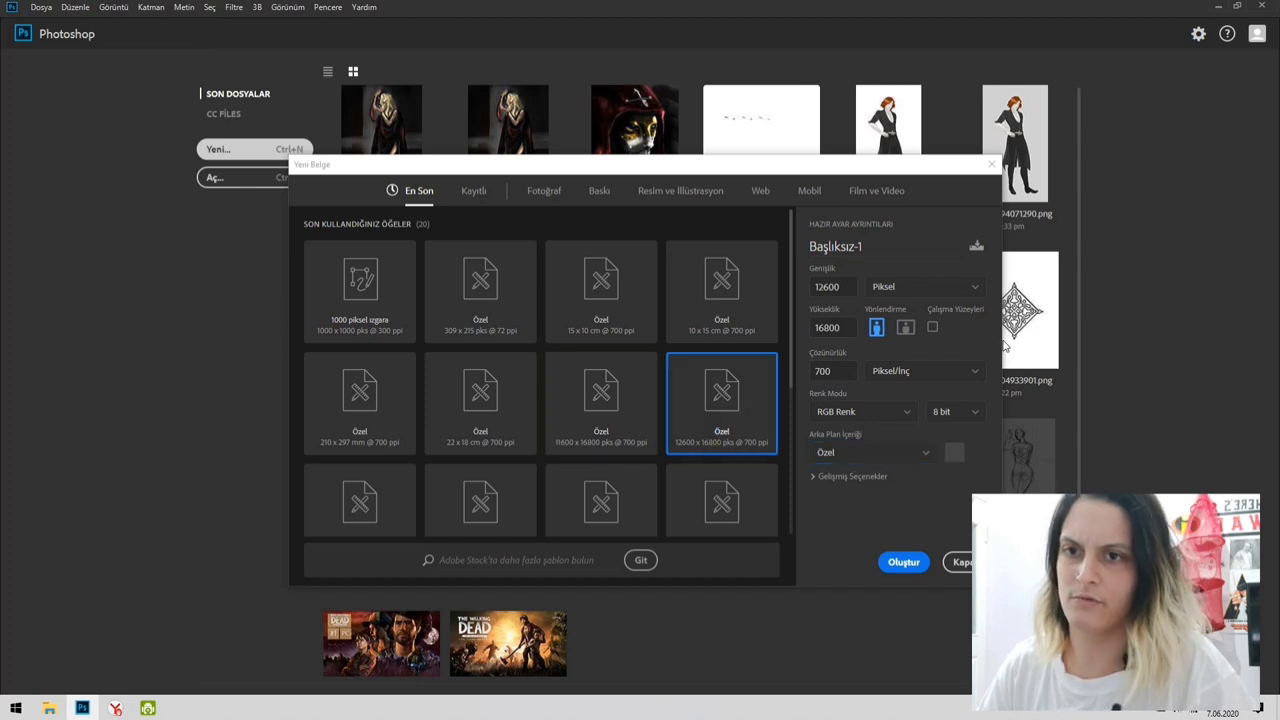
pyautogui.click(954, 452)
pyautogui.click(1094, 247)
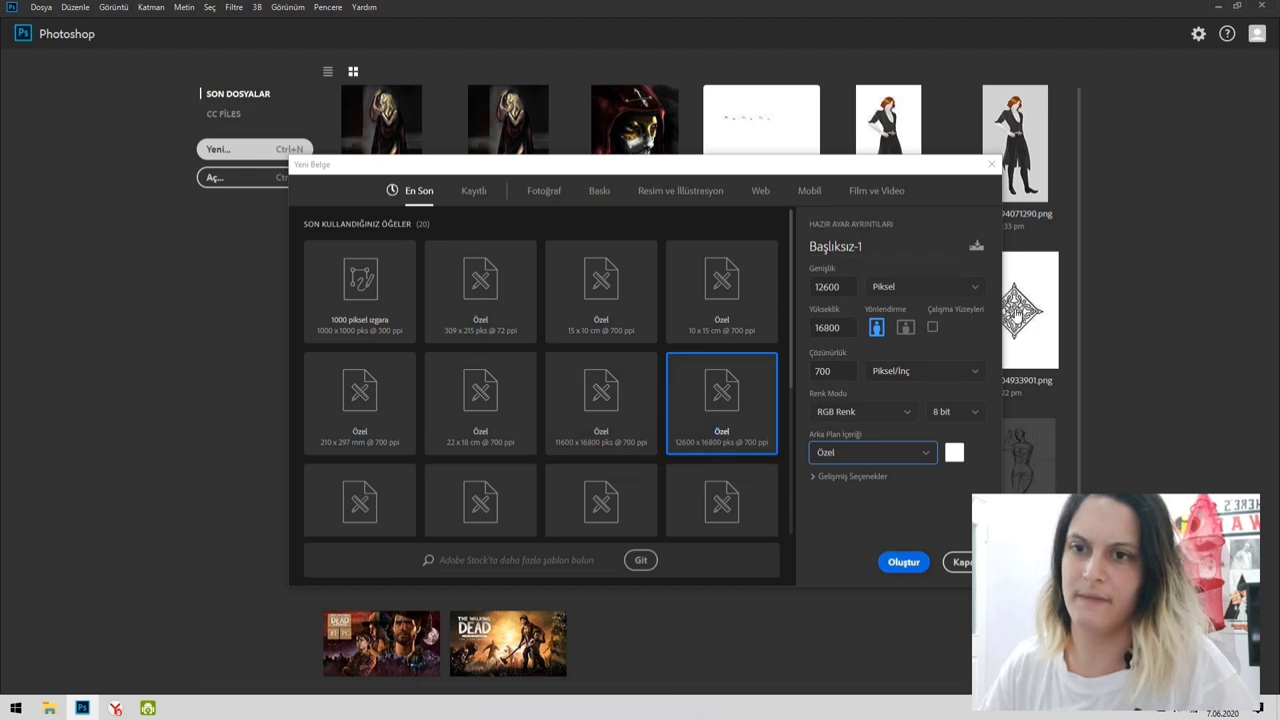
pyautogui.press('Return')
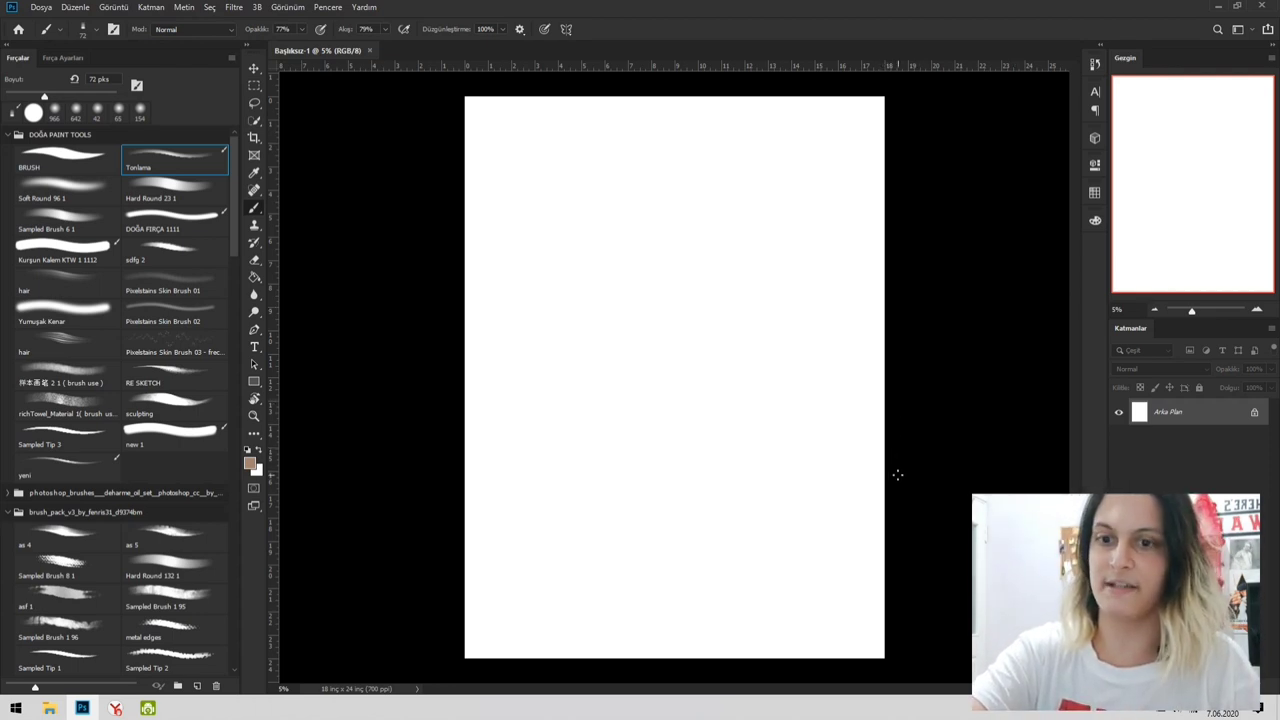
# - Create a 24 x 18 in landscape document at 700 ppi with a white background and close the portrait one
pyautogui.hotkey('ctrl', 'o')
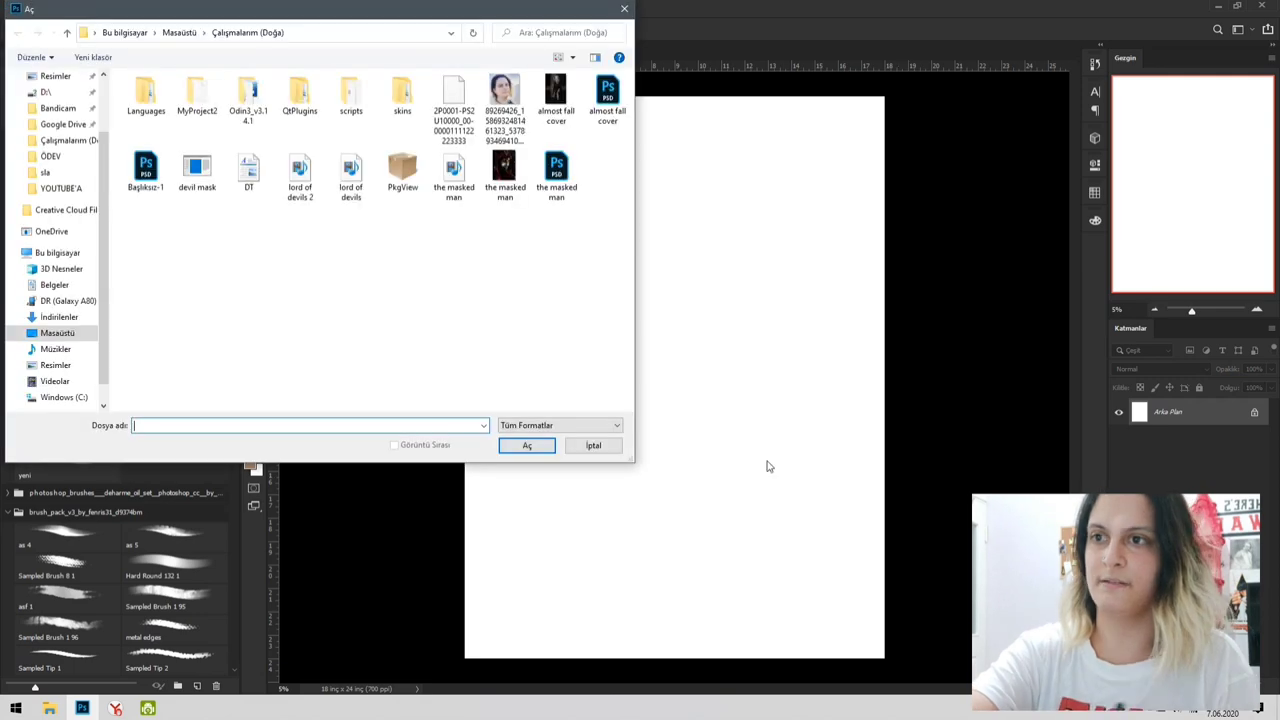
pyautogui.click(624, 8)
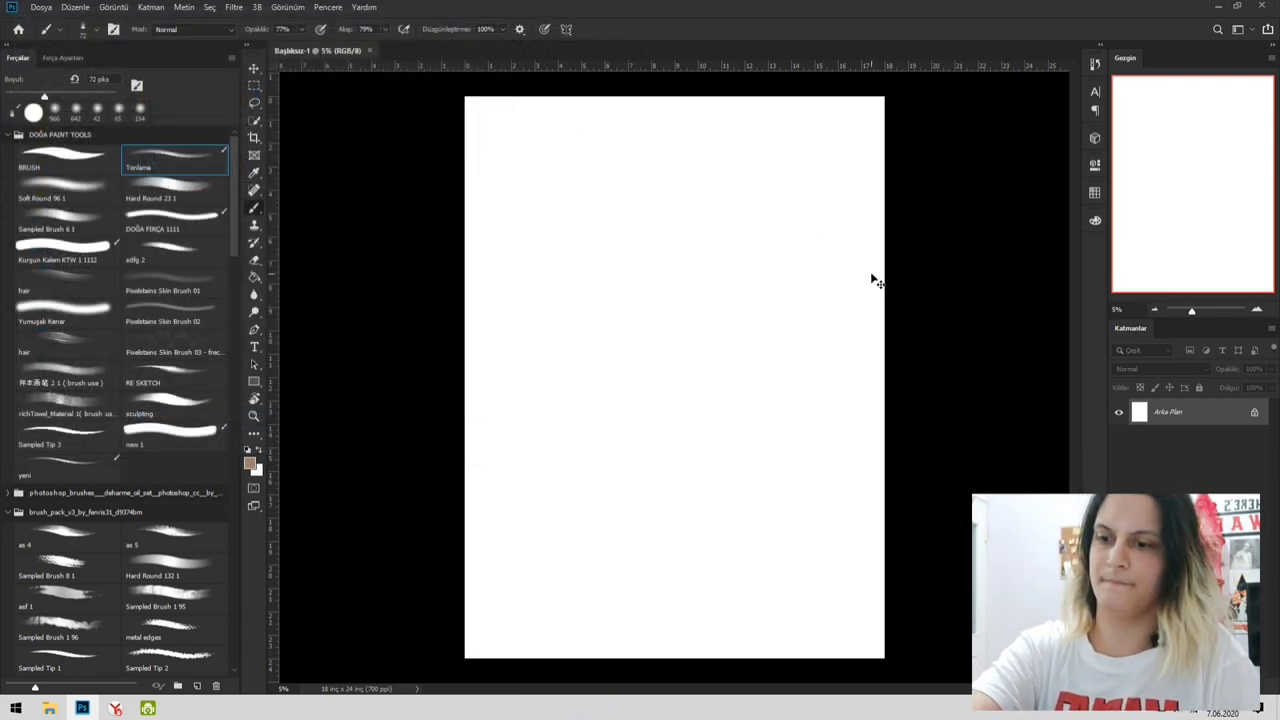
pyautogui.hotkey('ctrl', 'n')
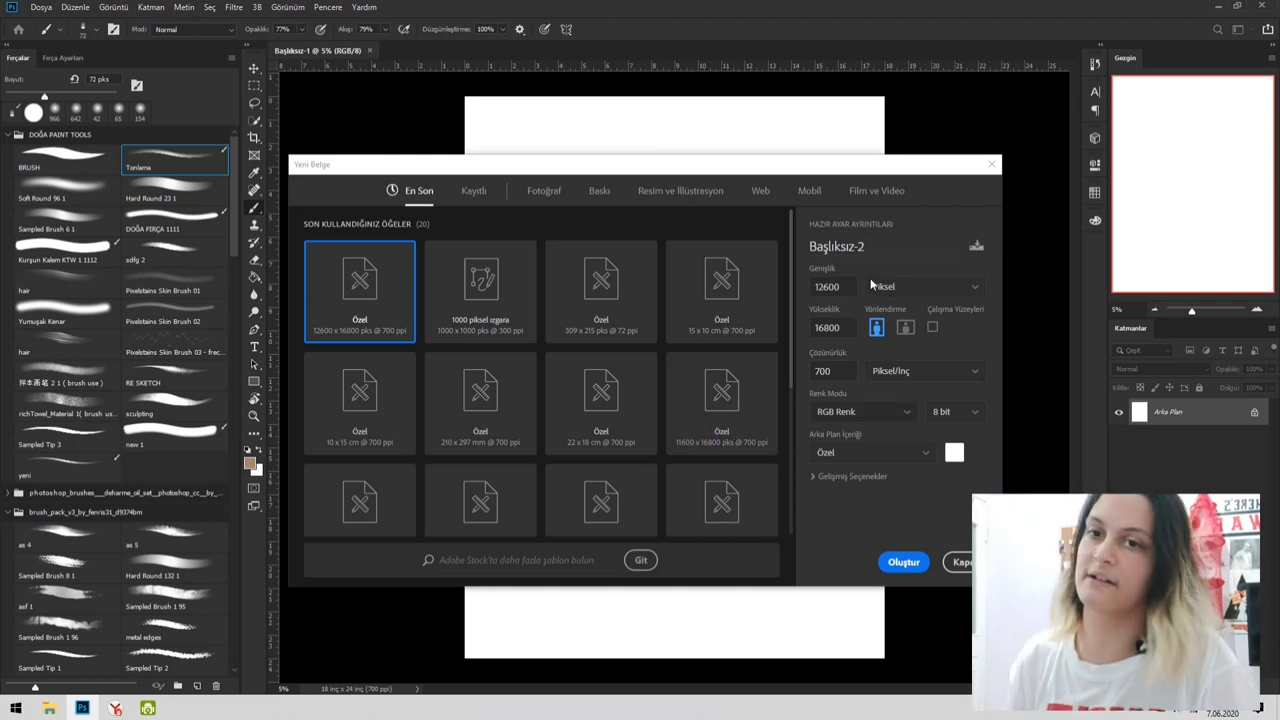
pyautogui.press('Return')
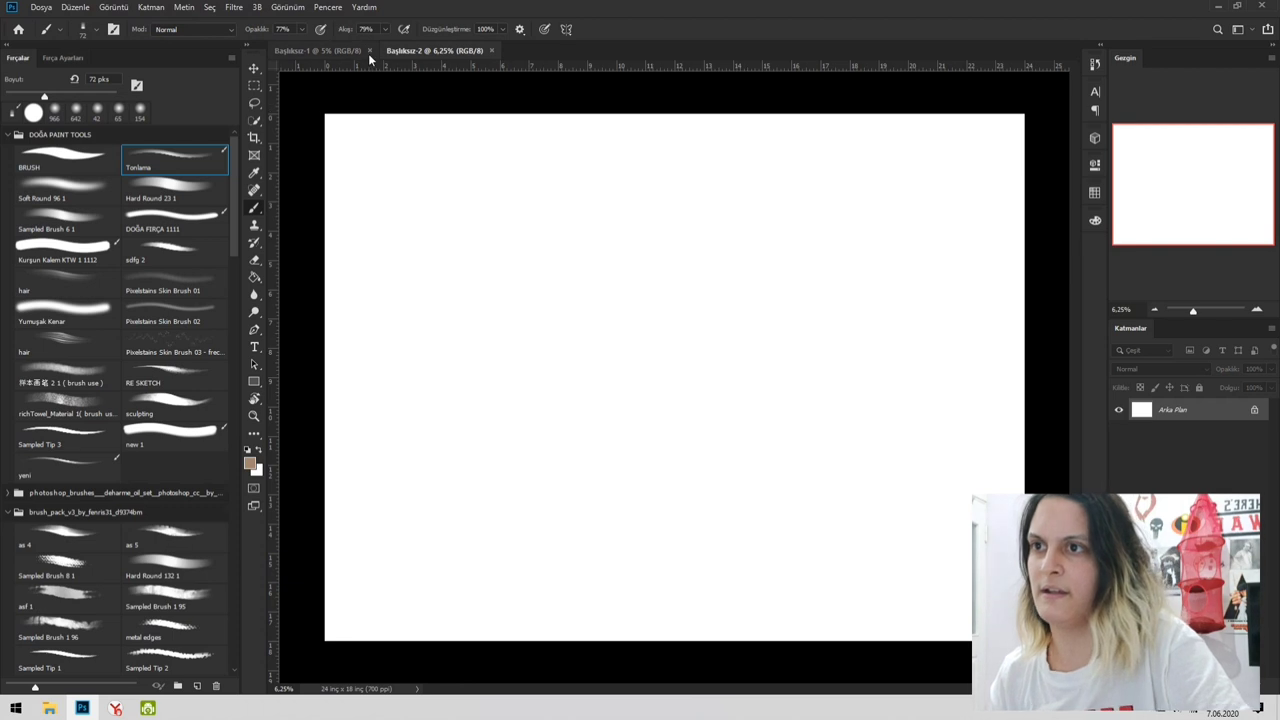
pyautogui.click(369, 50)
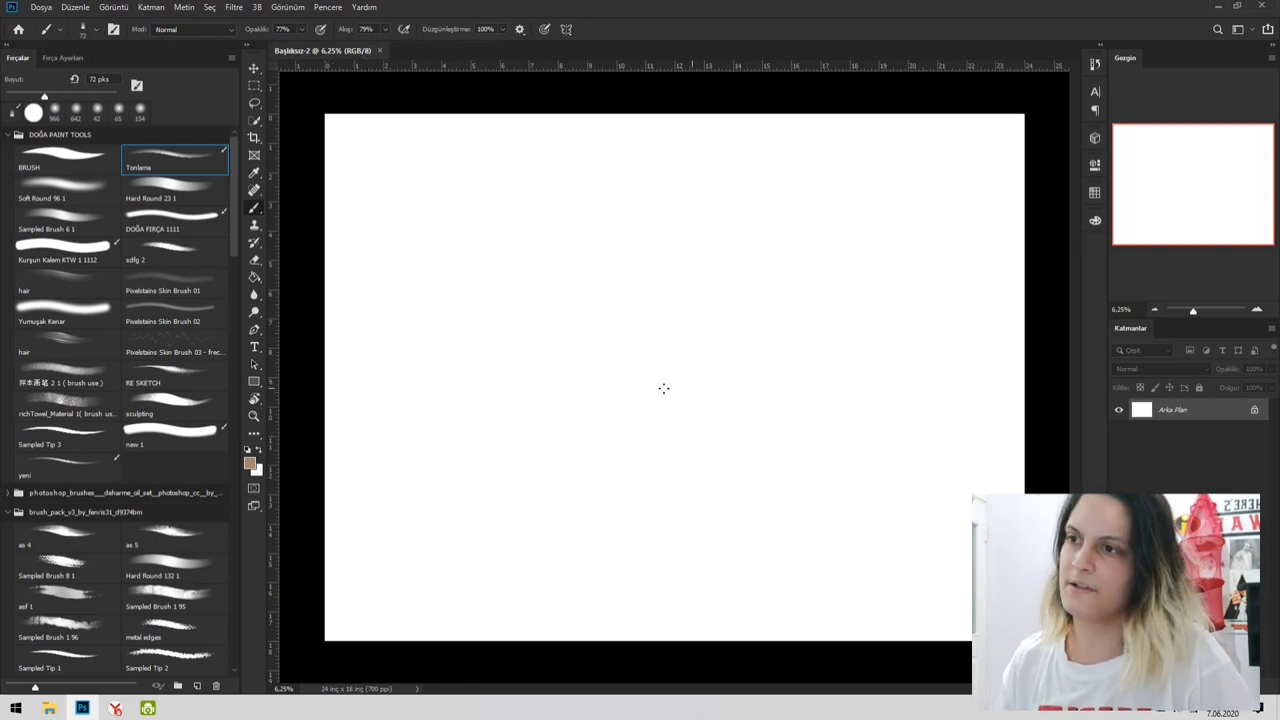
# - Choose the BRUSH preset and set the foreground color to black with 0% saturation and 0% brightness
pyautogui.press(',')
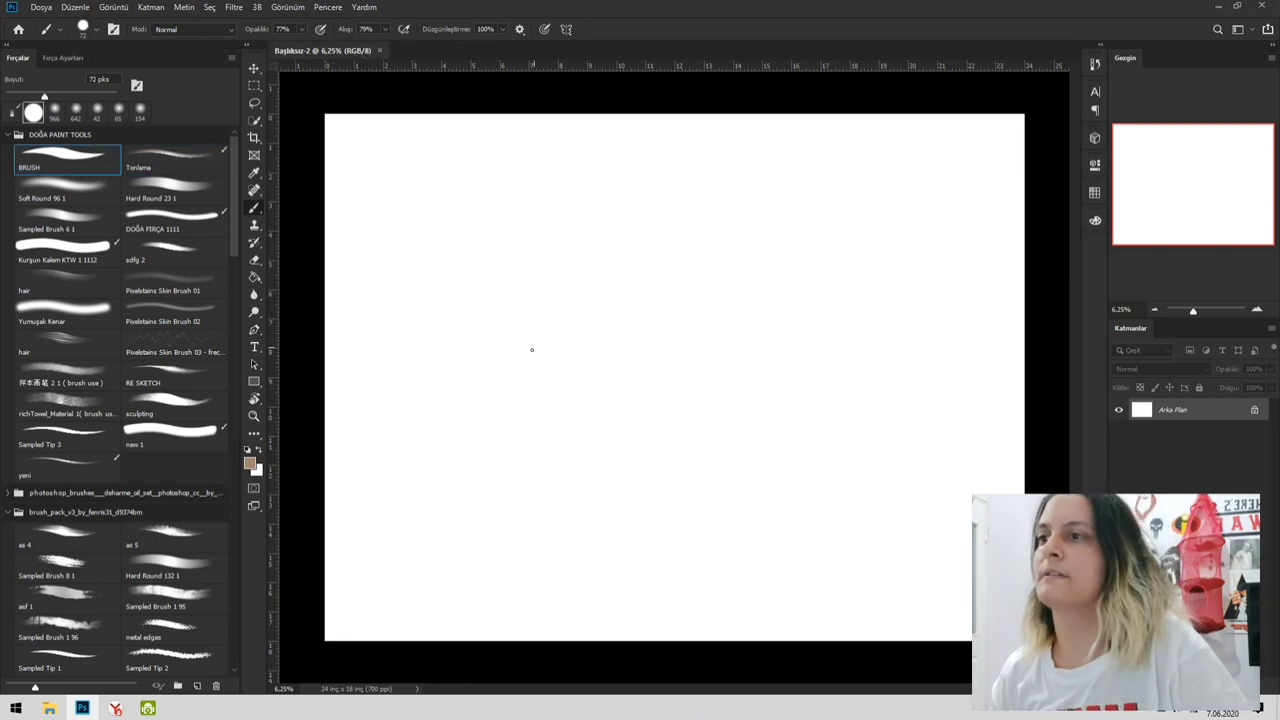
pyautogui.click(1095, 220)
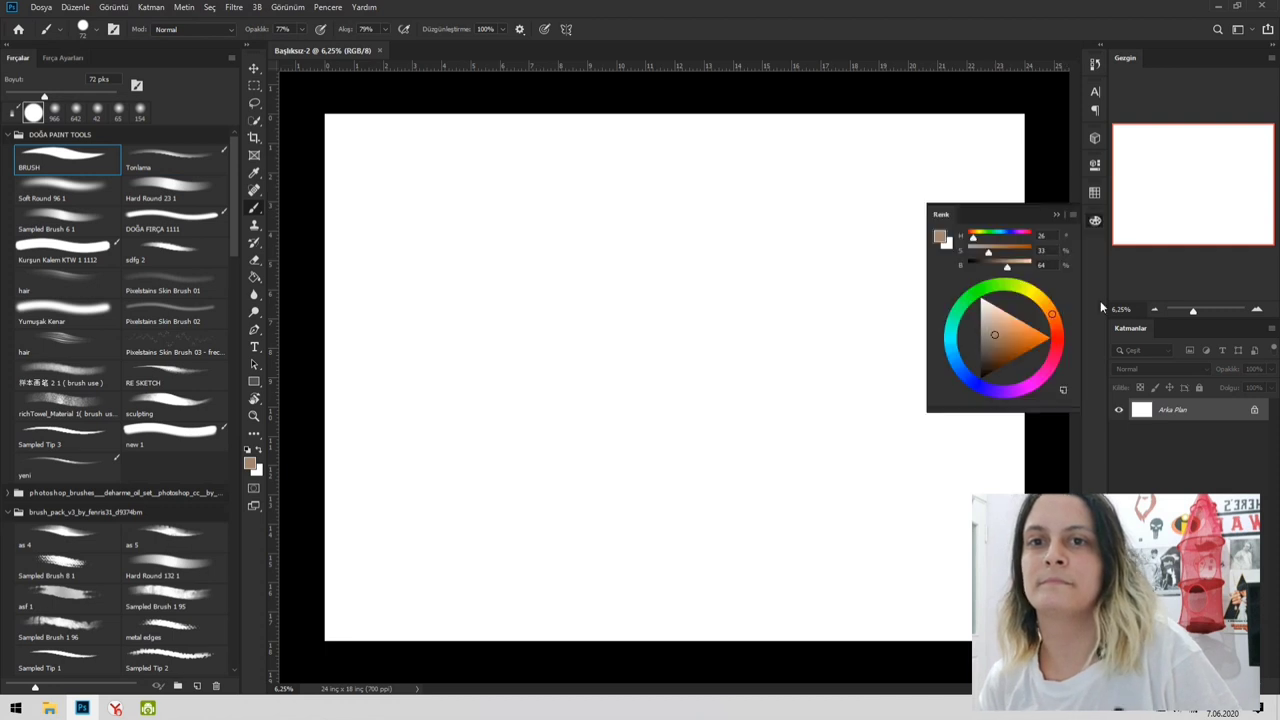
pyautogui.moveTo(975, 215); pyautogui.dragTo(1094, 224)
pyautogui.click(1095, 220)
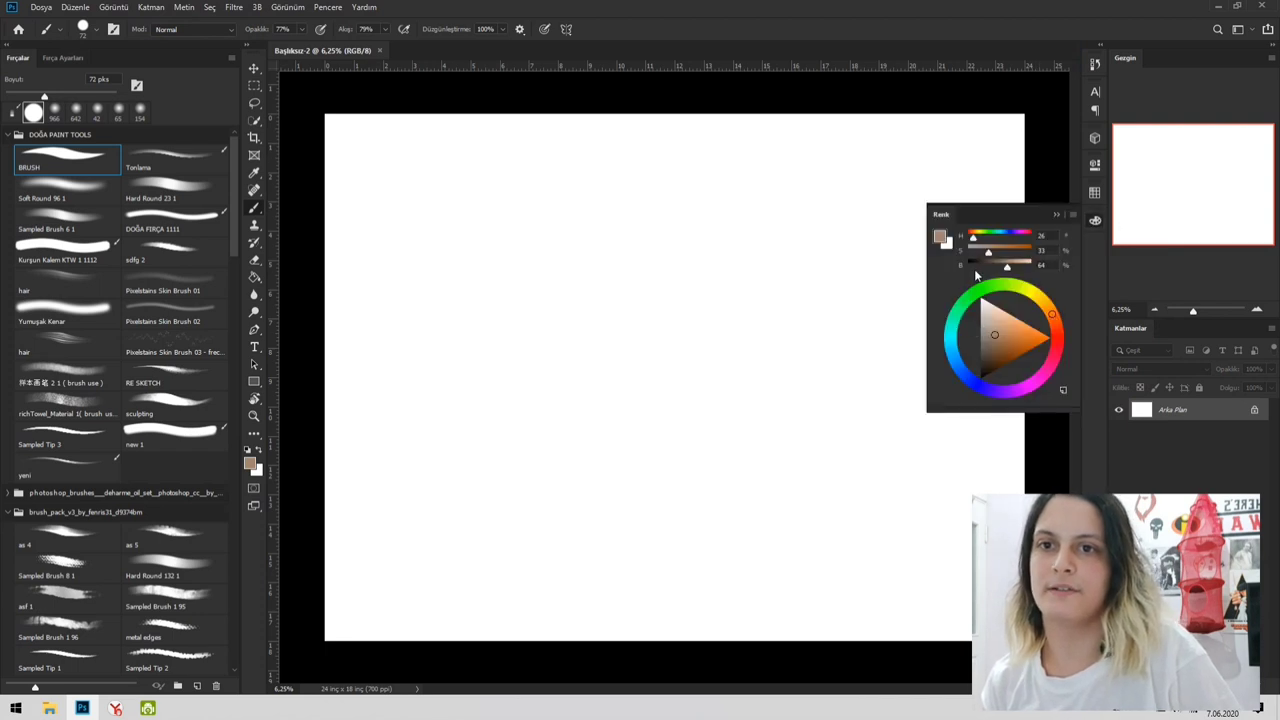
pyautogui.moveTo(985, 266); pyautogui.dragTo(943, 262)
pyautogui.click(969, 250)
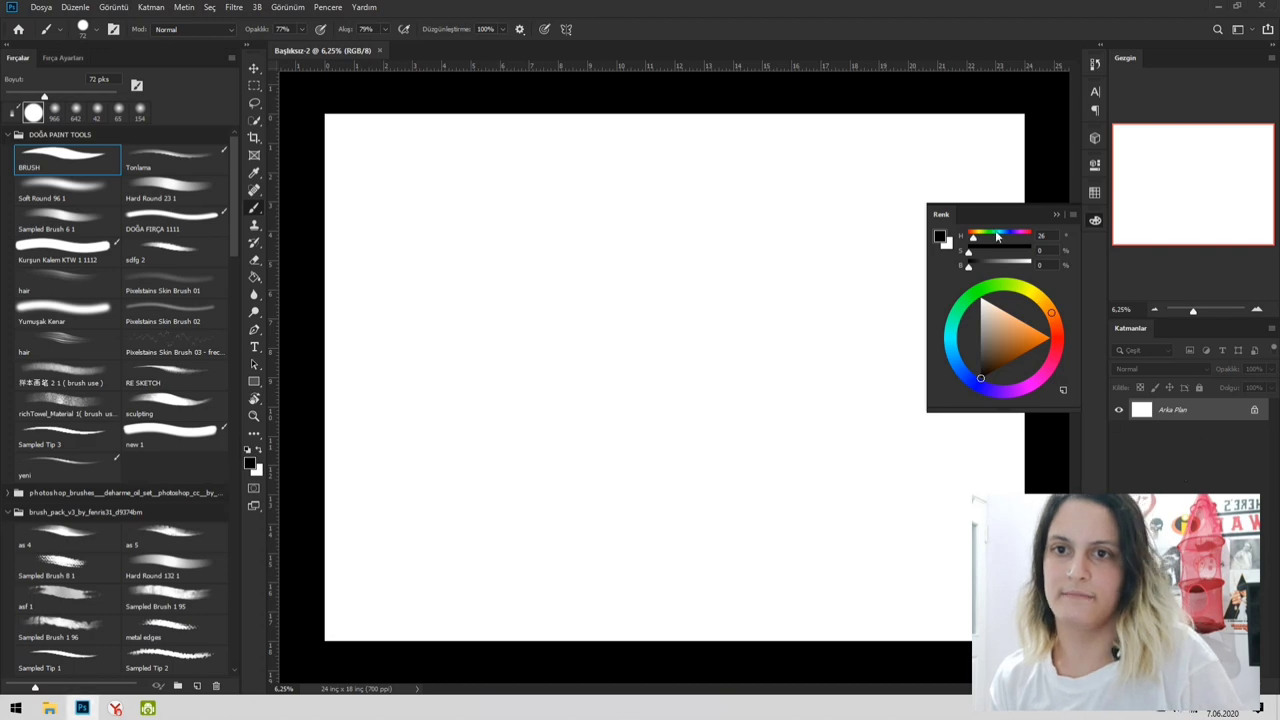
# - Shrink and reposition the program window on the desktop, and narrow the brush preset list to a single column
pyautogui.doubleClick(831, 8)
pyautogui.doubleClick(704, 30)
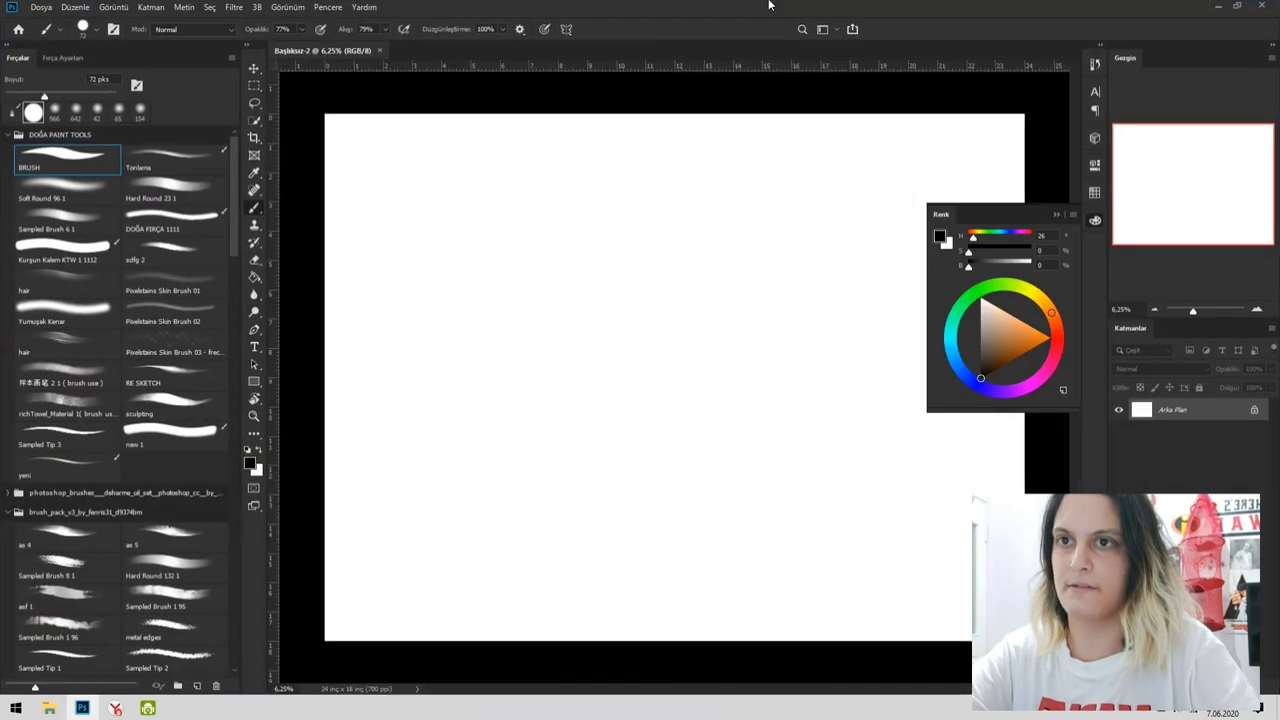
pyautogui.moveTo(734, 21); pyautogui.dragTo(525, 24)
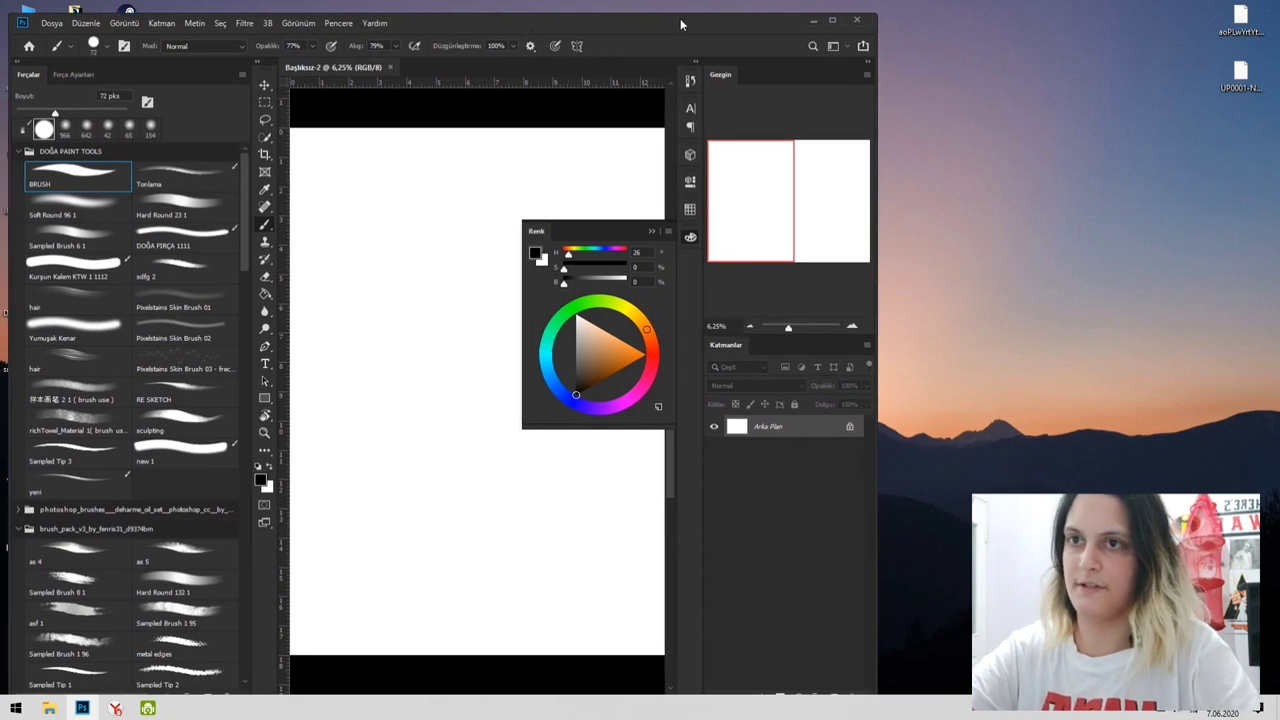
pyautogui.moveTo(680, 18)
pyautogui.mouseDown()
pyautogui.moveTo(690, 31)
pyautogui.moveTo(694, 12)
pyautogui.moveTo(655, 32)
pyautogui.moveTo(696, 29)
pyautogui.mouseUp()
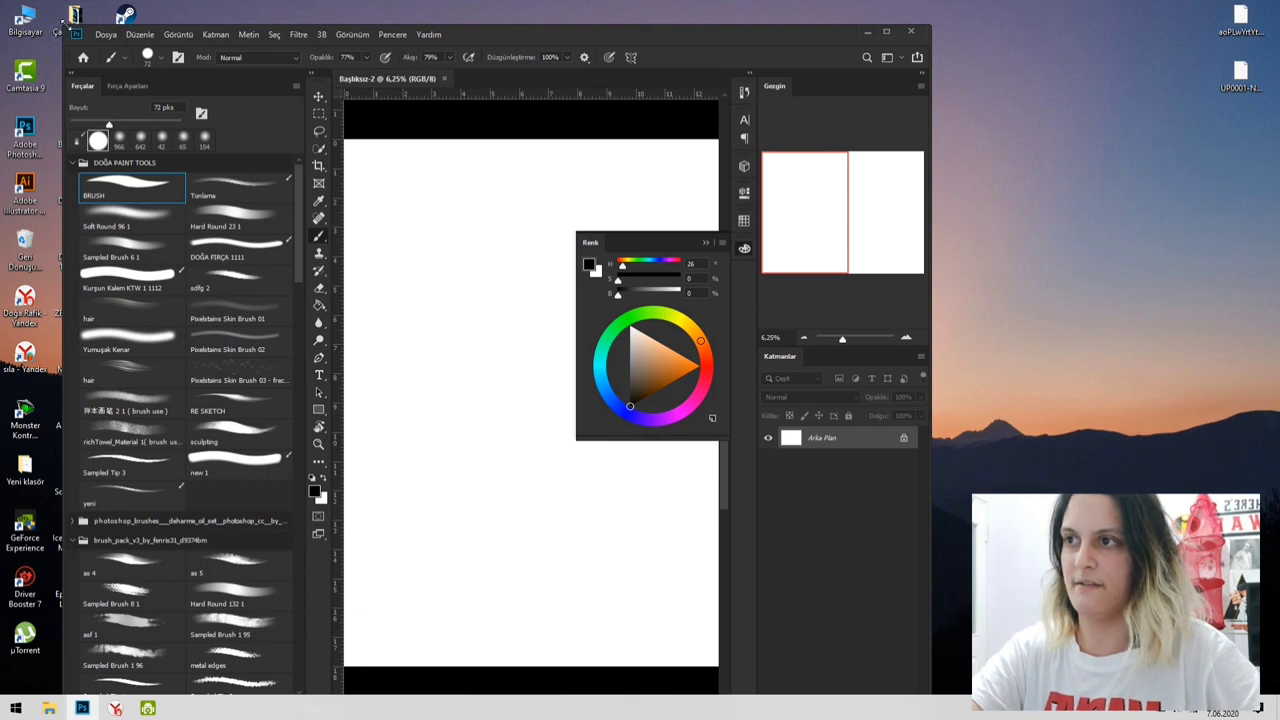
pyautogui.moveTo(63, 25); pyautogui.dragTo(145, 67)
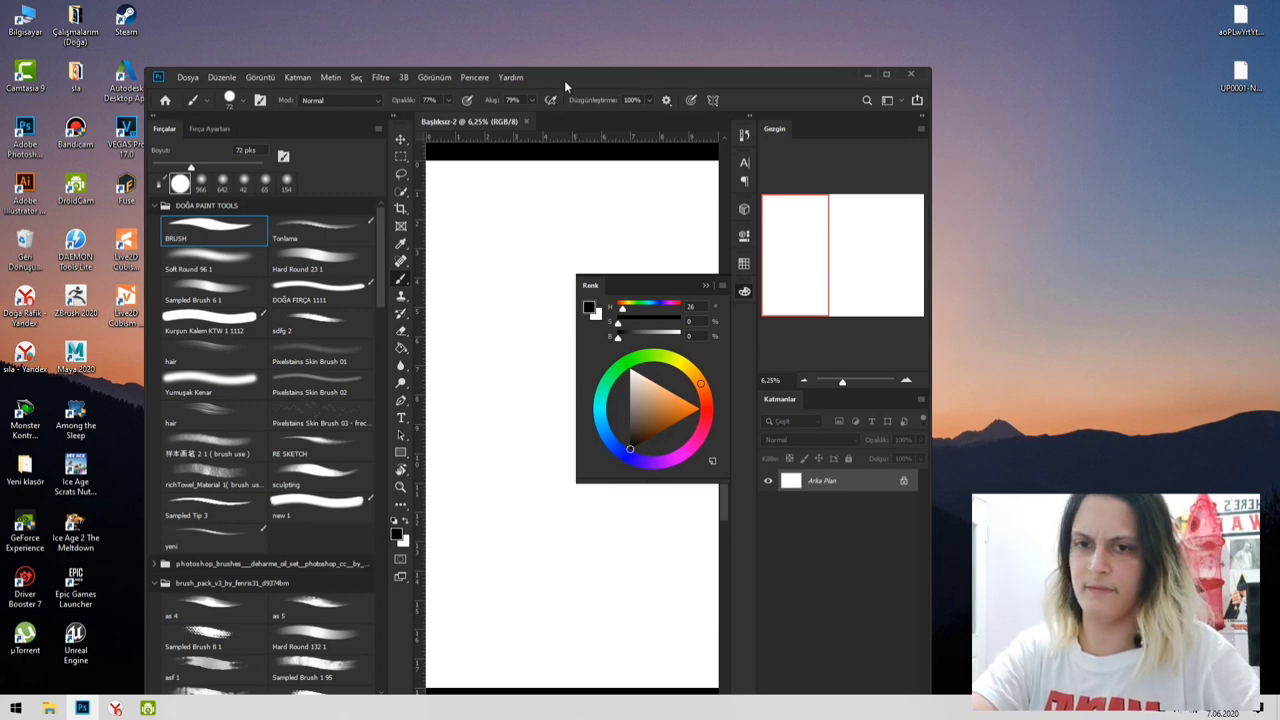
pyautogui.moveTo(564, 80); pyautogui.dragTo(542, 28)
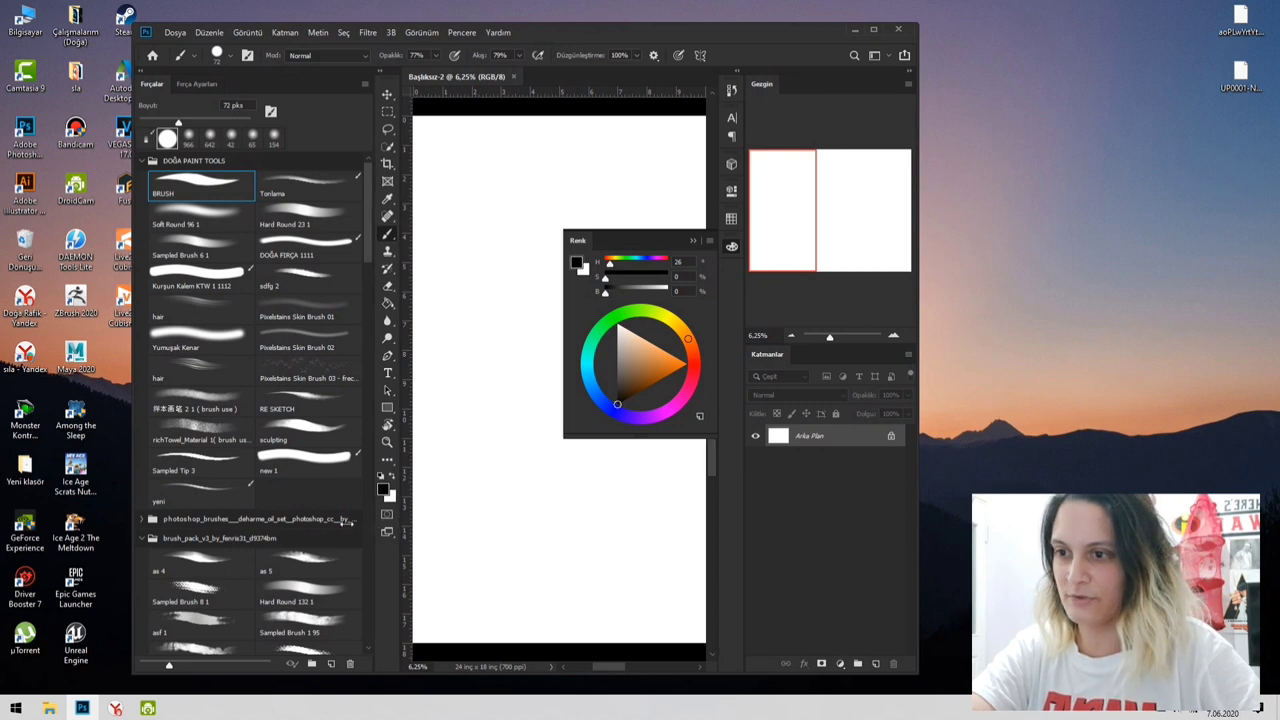
pyautogui.moveTo(371, 530); pyautogui.dragTo(313, 521)
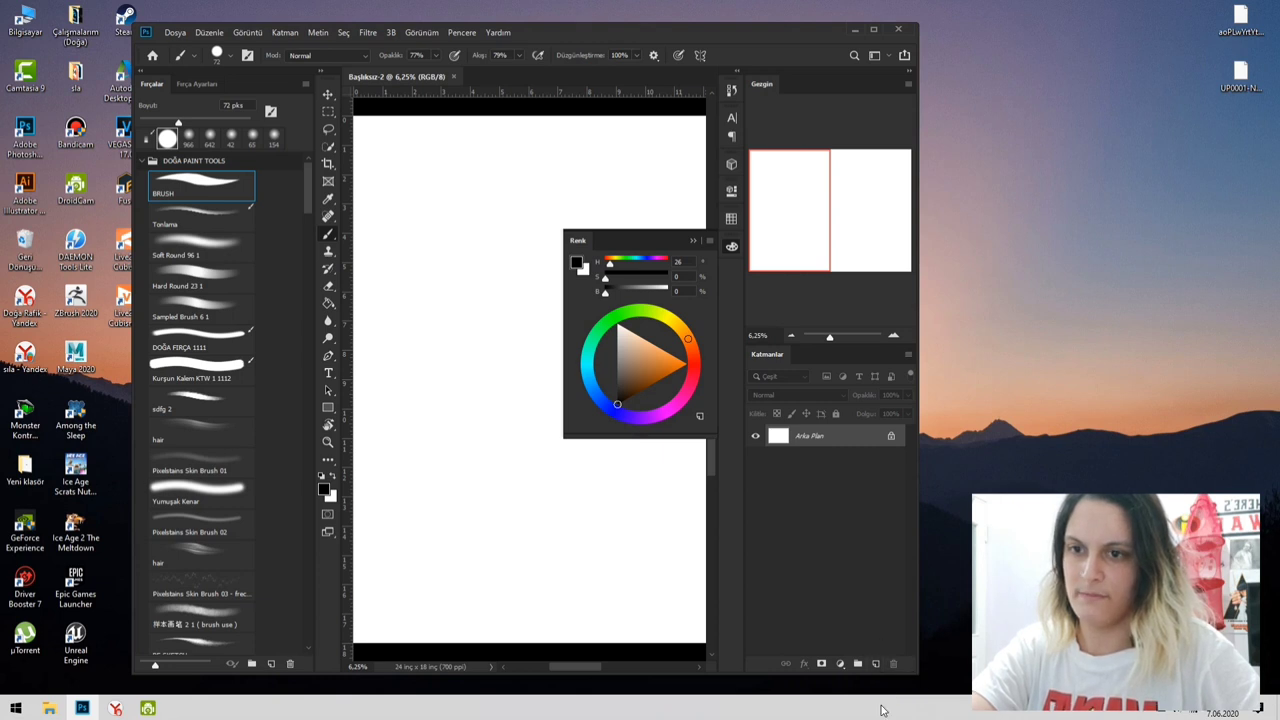
# - Add a new empty layer above the background and restore the maximized workspace with the color wheel hidden
pyautogui.click(875, 664)
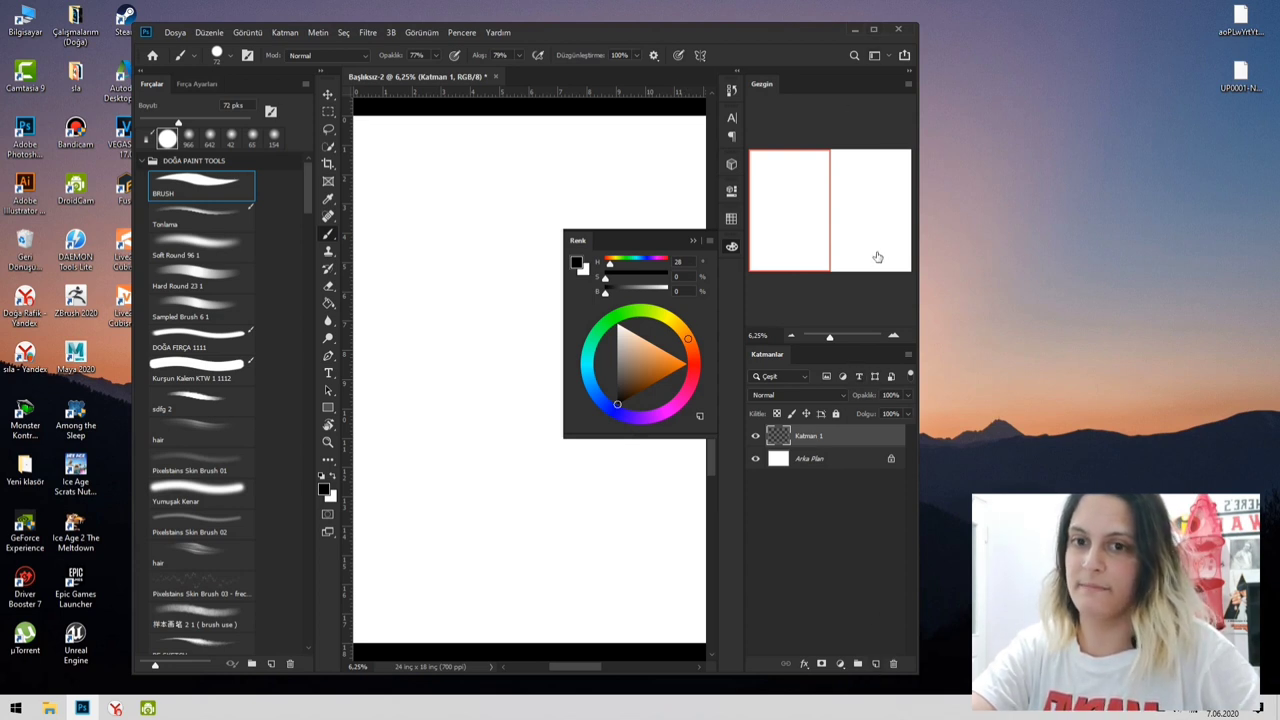
pyautogui.click(874, 32)
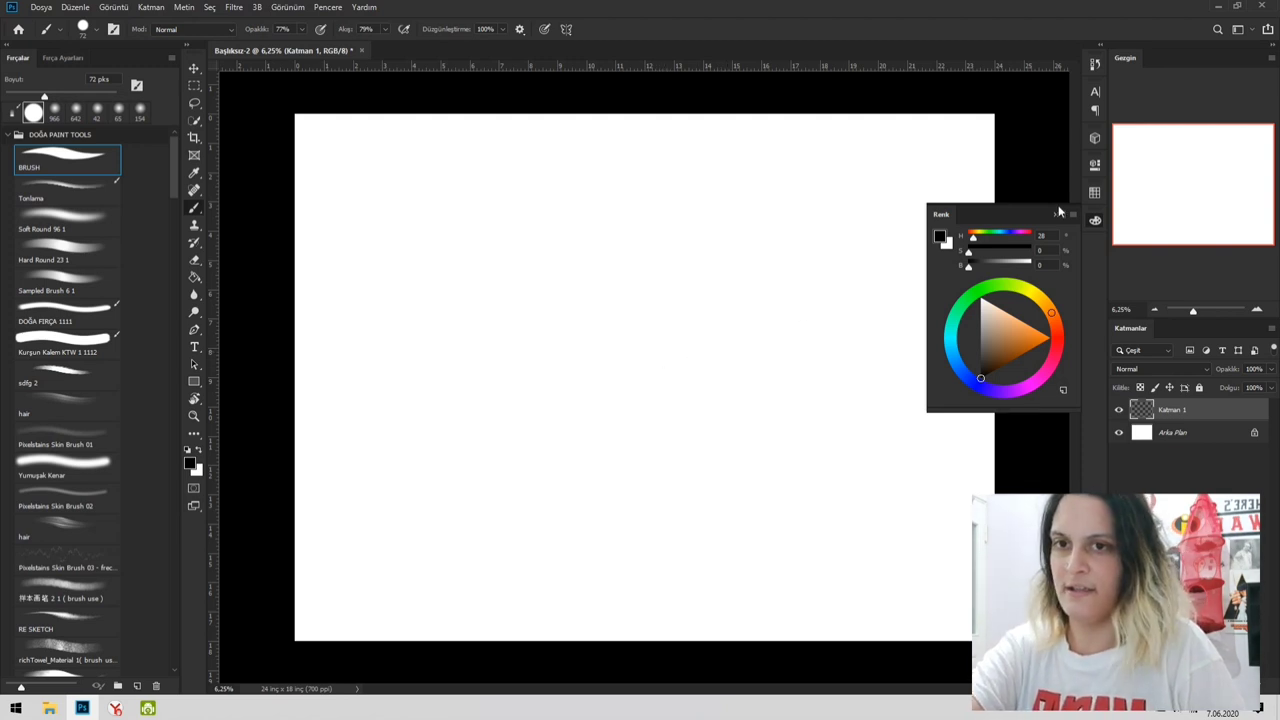
pyautogui.click(1097, 222)
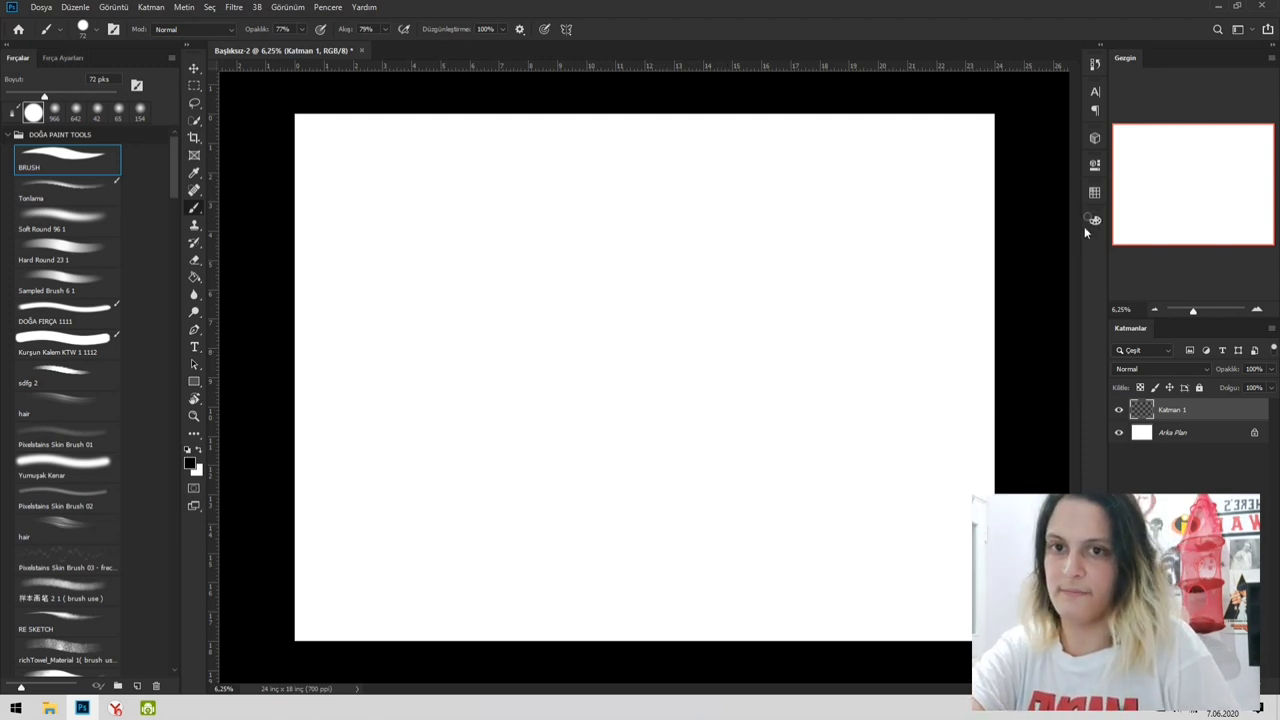
# - Try a long curved black stroke across the canvas, undo it and reduce the brush size to 5 px
pyautogui.moveTo(593, 314); pyautogui.dragTo(980, 291)
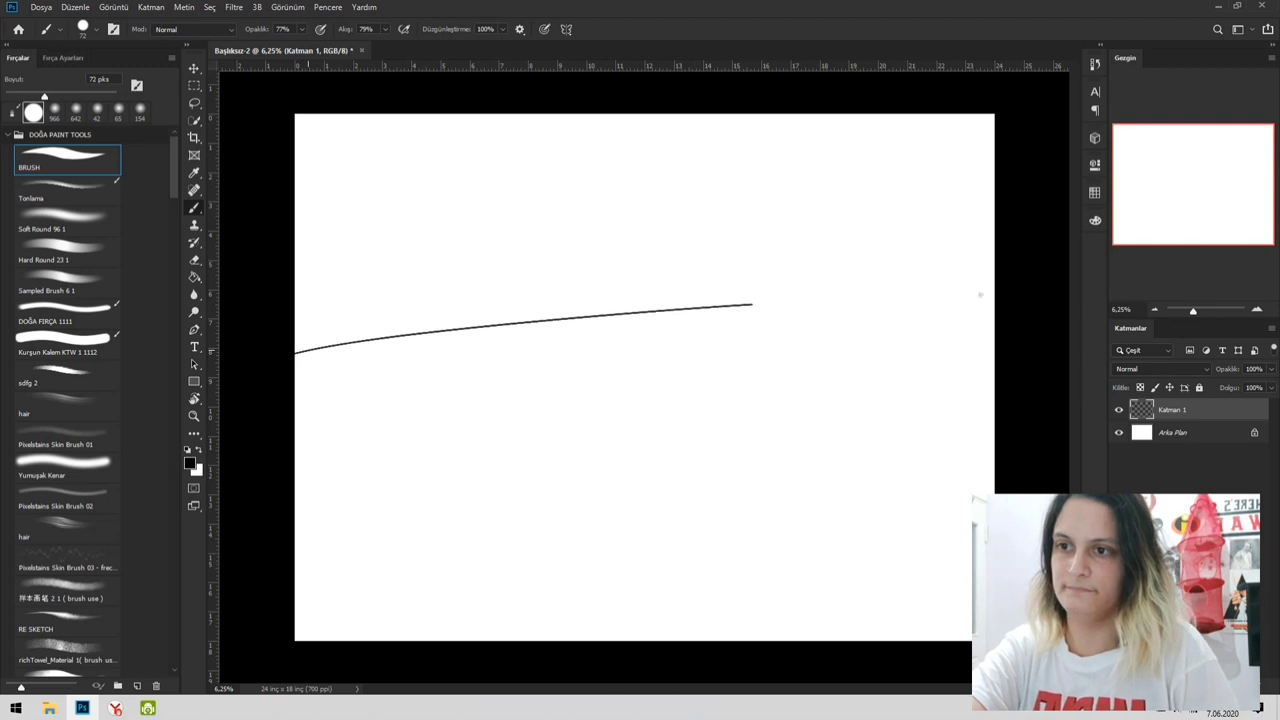
pyautogui.hotkey('ctrl', 'z')
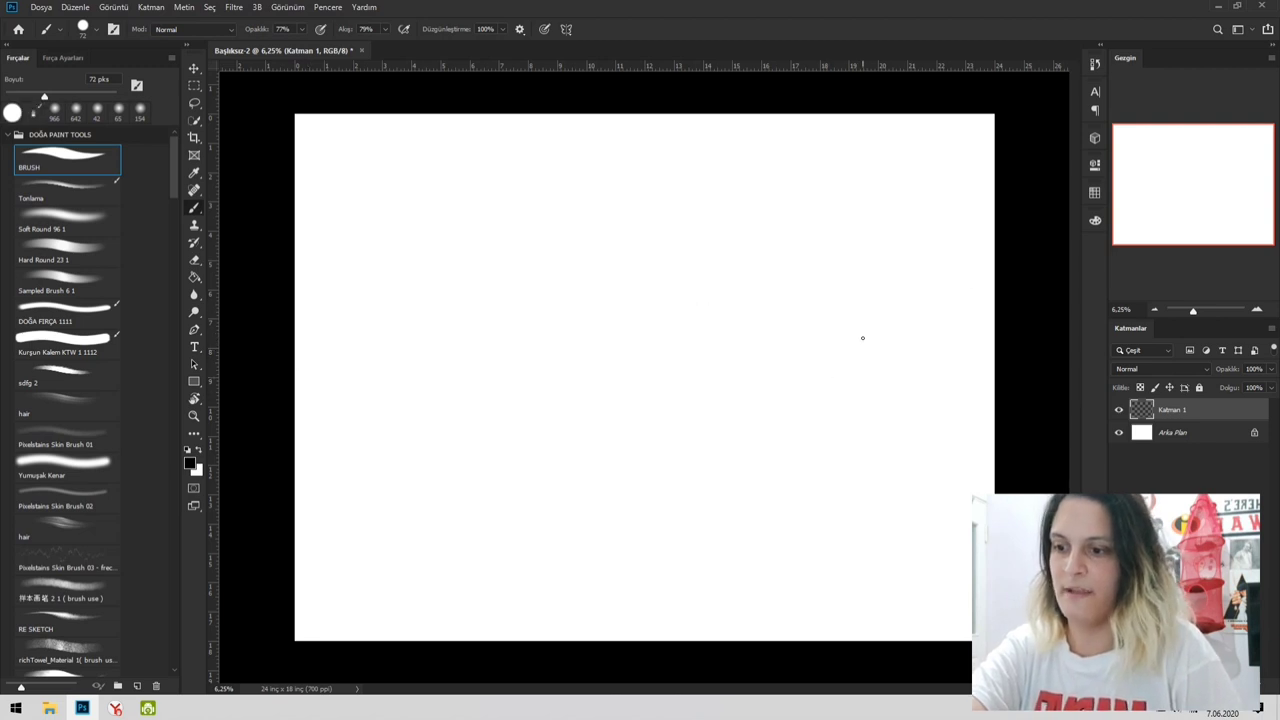
pyautogui.press('alt')
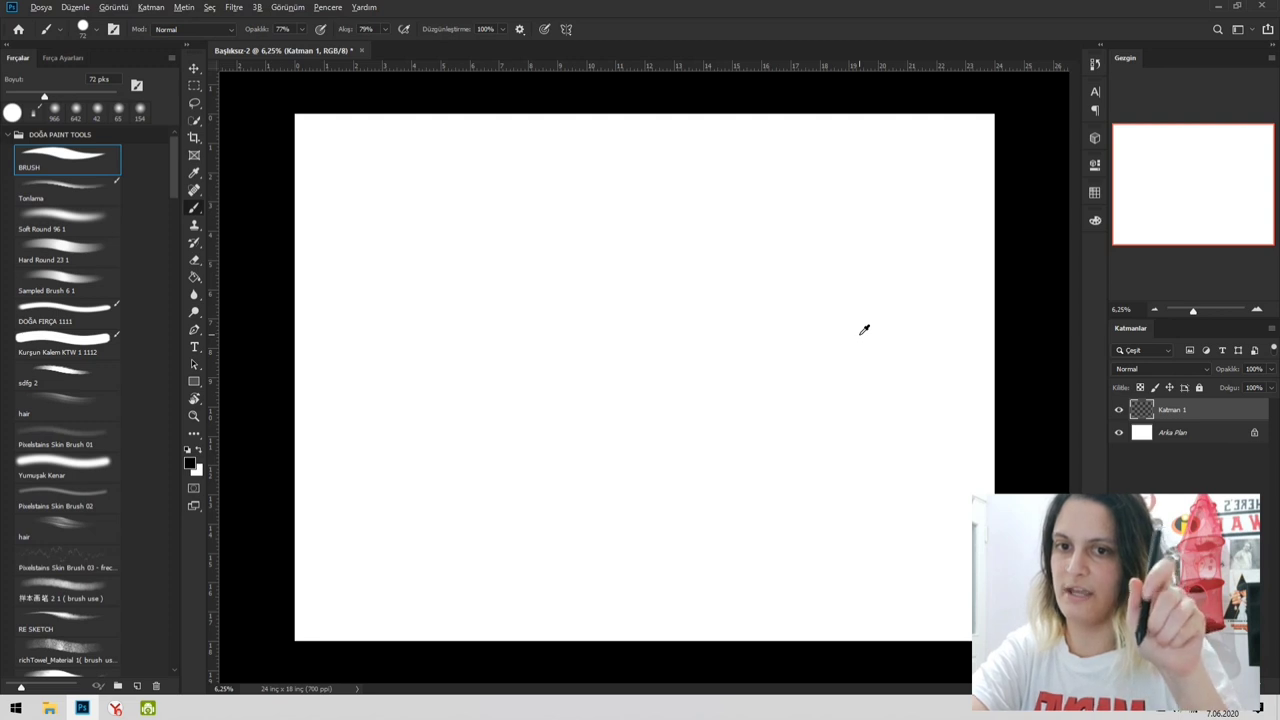
pyautogui.press('alt')
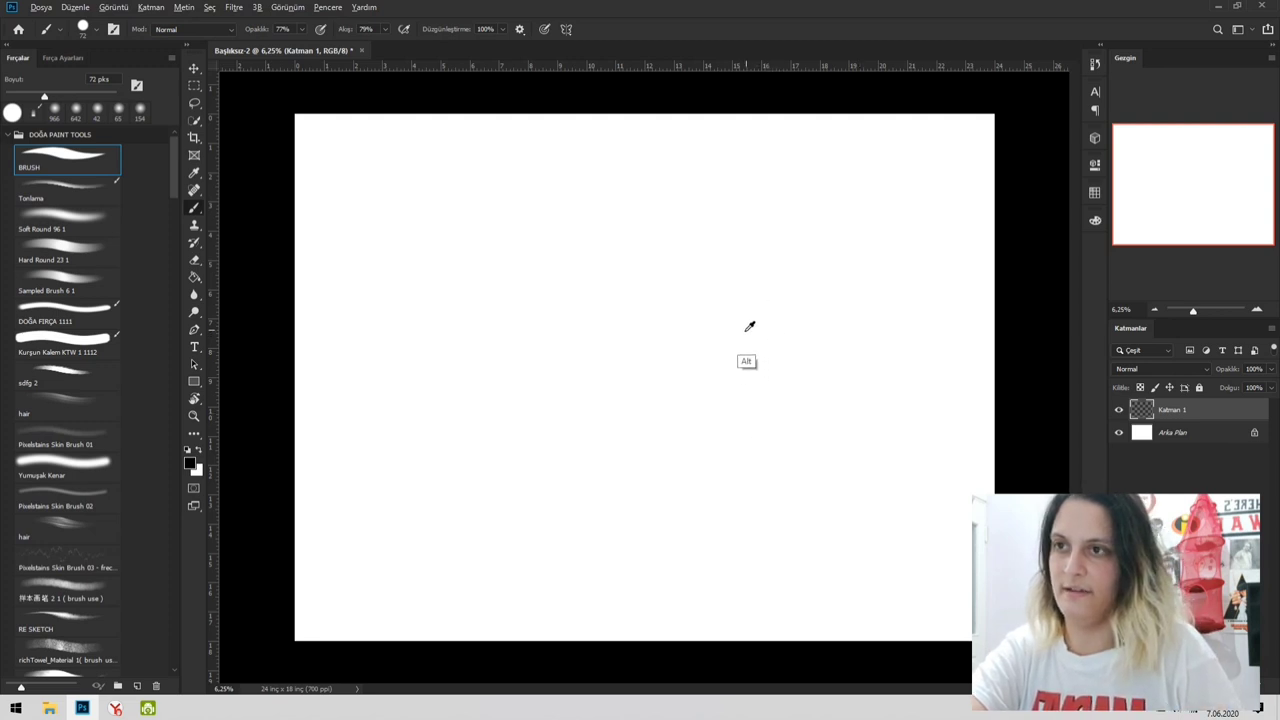
pyautogui.moveTo(761, 341)
pyautogui.mouseDown()
pyautogui.moveTo(750, 355)
pyautogui.moveTo(834, 346)
pyautogui.moveTo(752, 376)
pyautogui.moveTo(831, 377)
pyautogui.moveTo(820, 380)
pyautogui.moveTo(809, 203)
pyautogui.moveTo(797, 343)
pyautogui.moveTo(660, 232)
pyautogui.mouseUp()
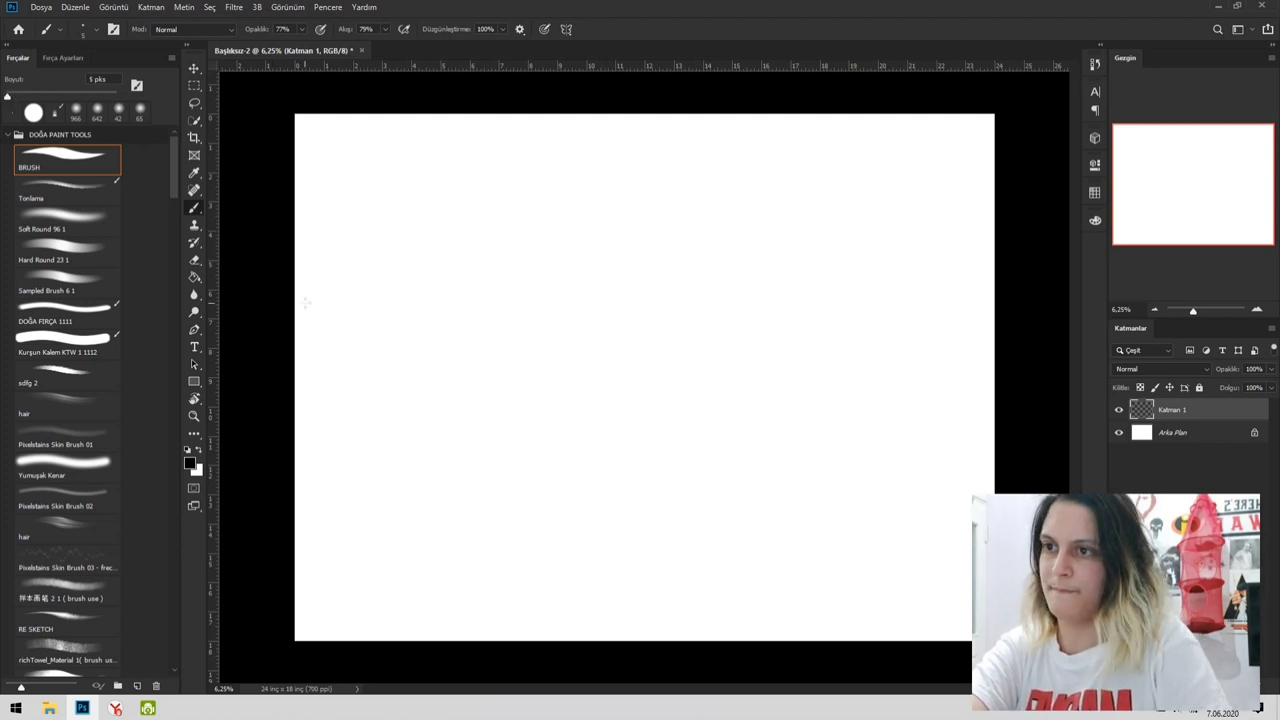
# - Test long curved strokes across the full canvas width with the brush at 5 px and 12 px, undoing each one
pyautogui.moveTo(280, 310)
pyautogui.mouseDown()
pyautogui.moveTo(614, 280)
pyautogui.moveTo(1001, 279)
pyautogui.mouseUp()
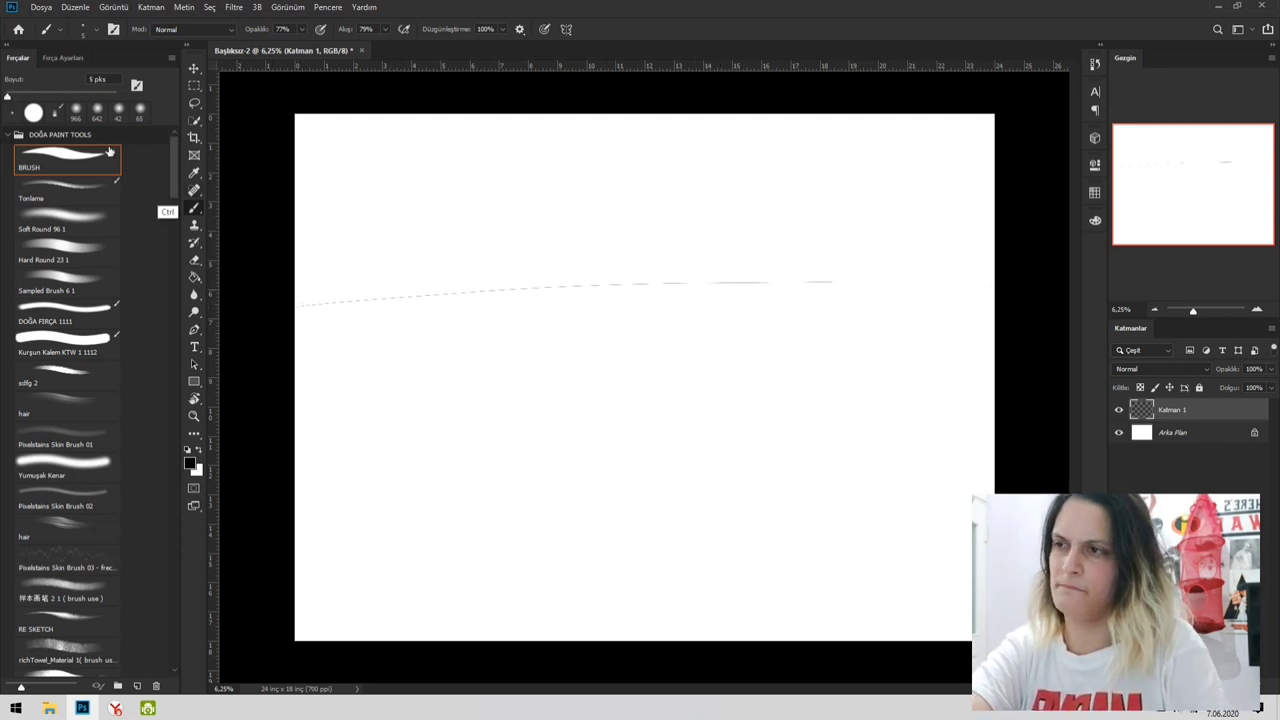
pyautogui.hotkey('ctrl', 'z')
pyautogui.click(12, 97)
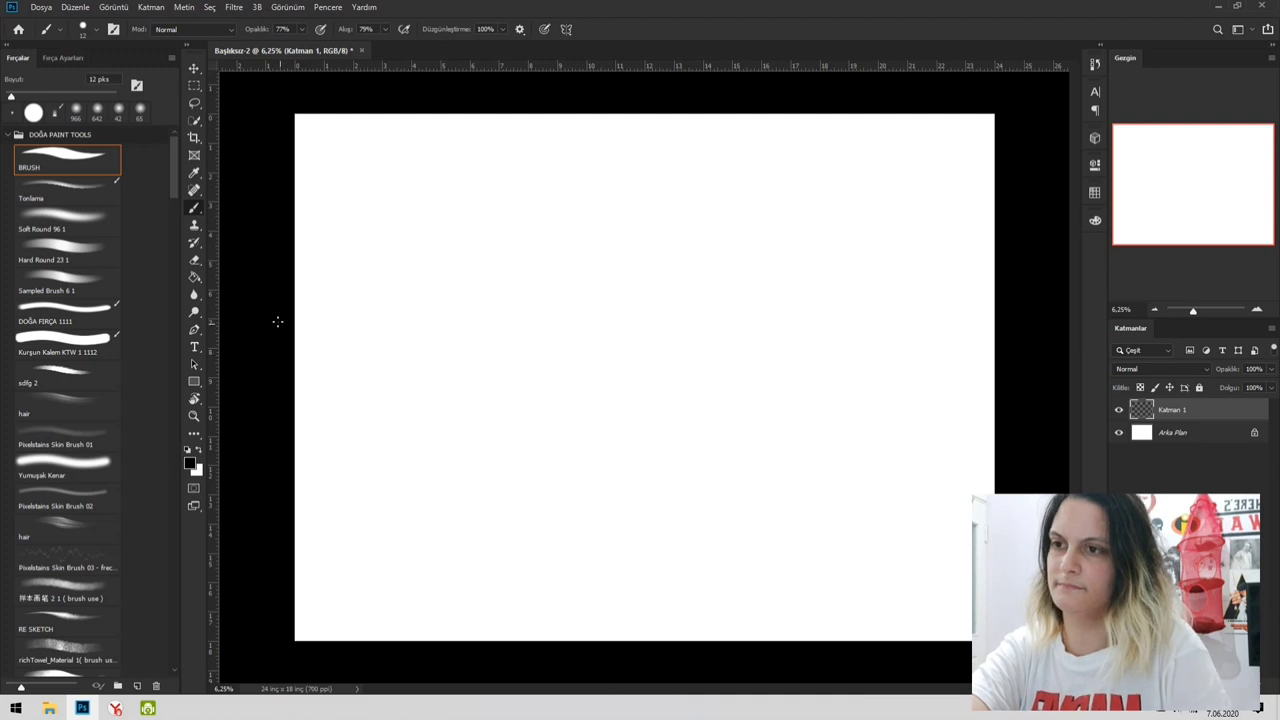
pyautogui.moveTo(278, 322); pyautogui.dragTo(1023, 283)
pyautogui.hotkey('ctrl', 'z')
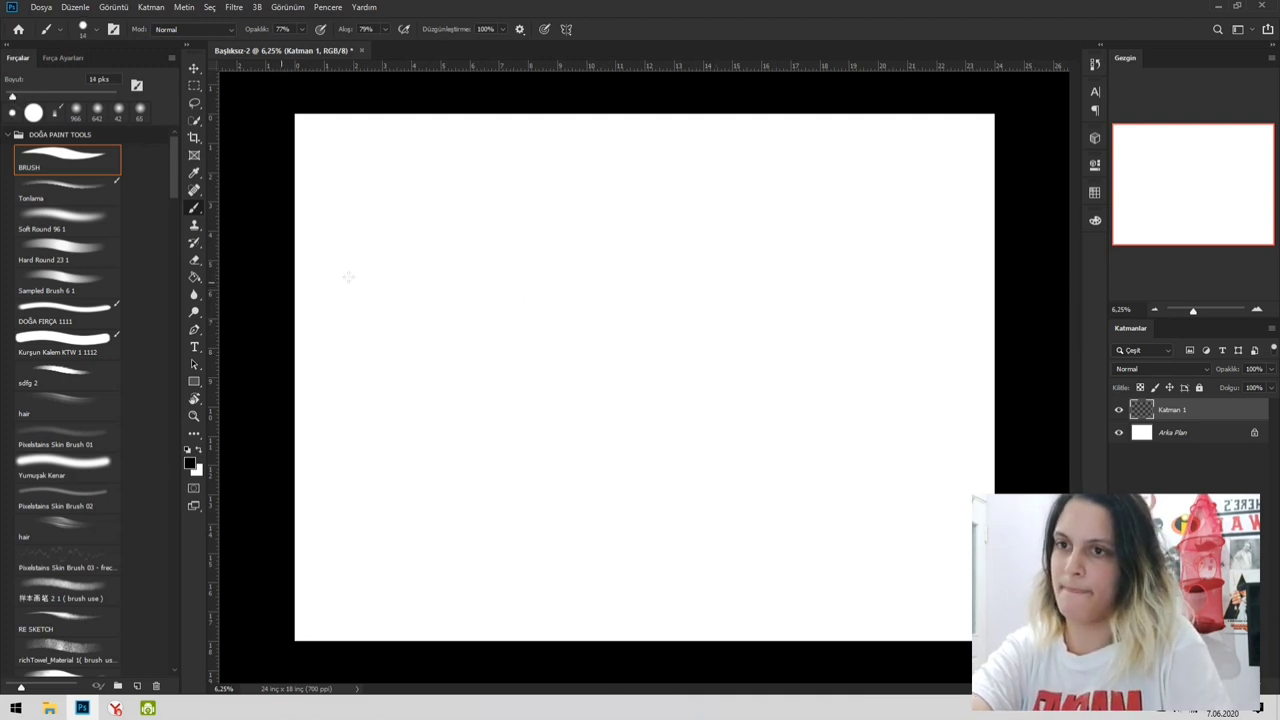
# - Try a long horizontal stroke across the full canvas width with the 14 px brush and undo it
pyautogui.moveTo(292, 279)
pyautogui.mouseDown()
pyautogui.moveTo(1148, 276)
pyautogui.moveTo(1000, 278)
pyautogui.mouseUp()
pyautogui.hotkey('ctrl', 'z')
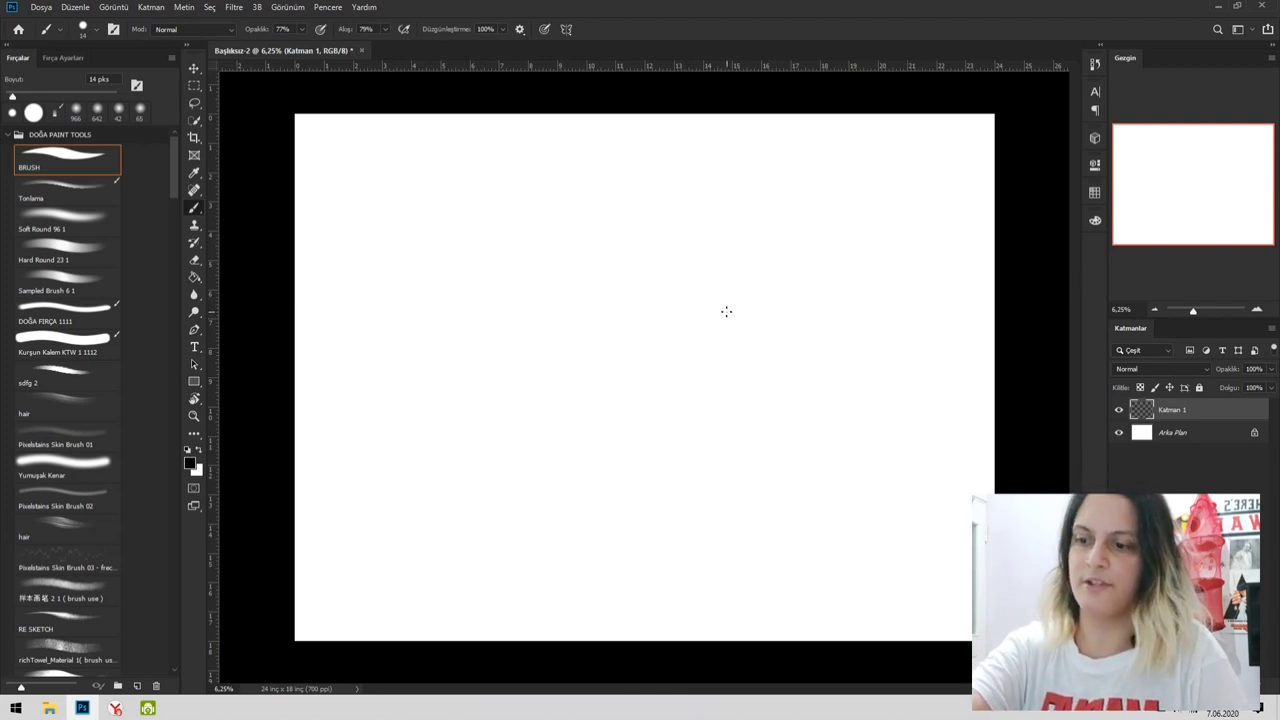
# - Rotate the canvas view to about -16° and sketch a short upper edge with crossing vertical and horizontal guidelines below it
pyautogui.press('r')
pyautogui.moveTo(786, 289)
pyautogui.mouseDown()
pyautogui.moveTo(726, 237)
pyautogui.moveTo(723, 189)
pyautogui.moveTo(794, 230)
pyautogui.moveTo(789, 217)
pyautogui.moveTo(743, 263)
pyautogui.mouseUp()
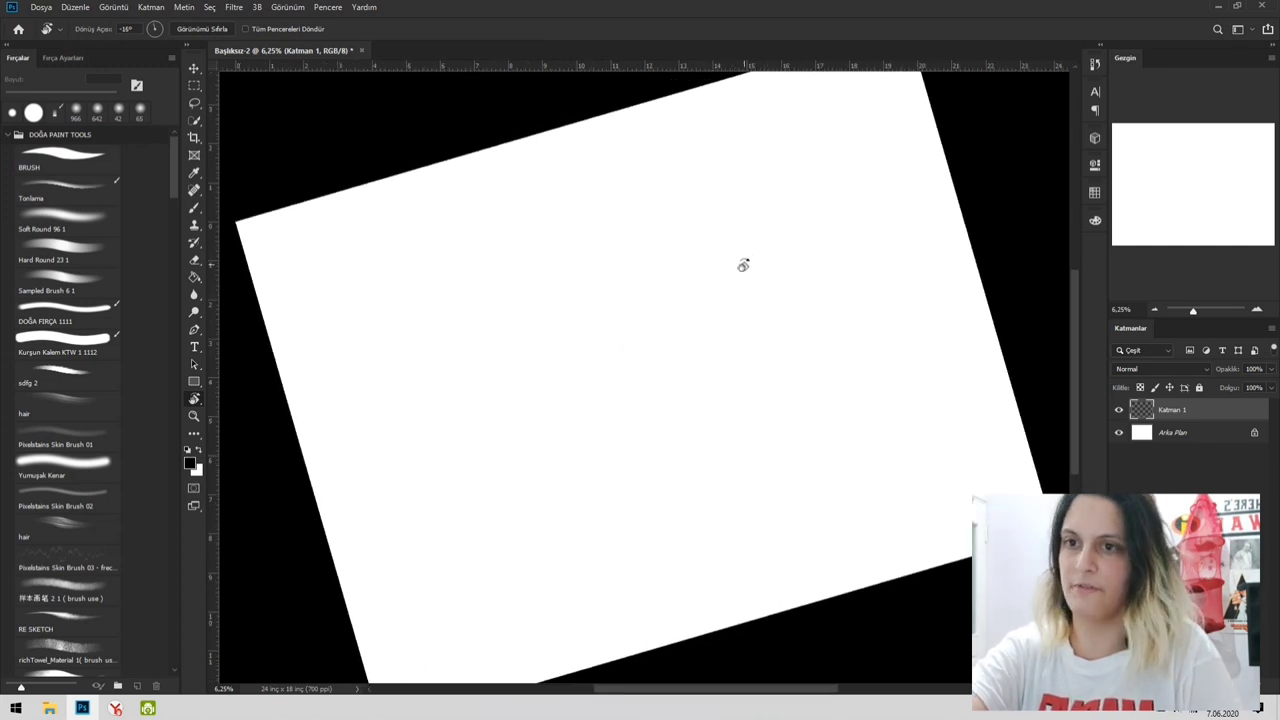
pyautogui.press('b')
pyautogui.moveTo(512, 269); pyautogui.dragTo(690, 217)
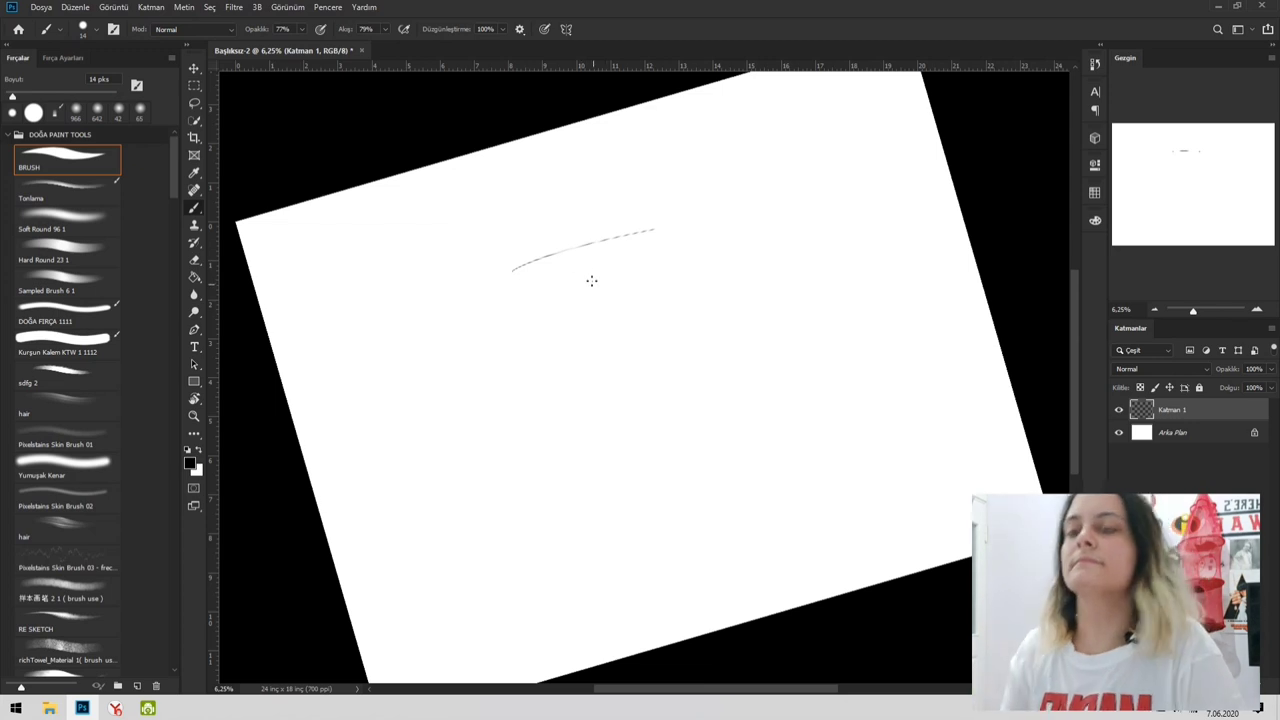
pyautogui.moveTo(575, 262); pyautogui.dragTo(599, 404)
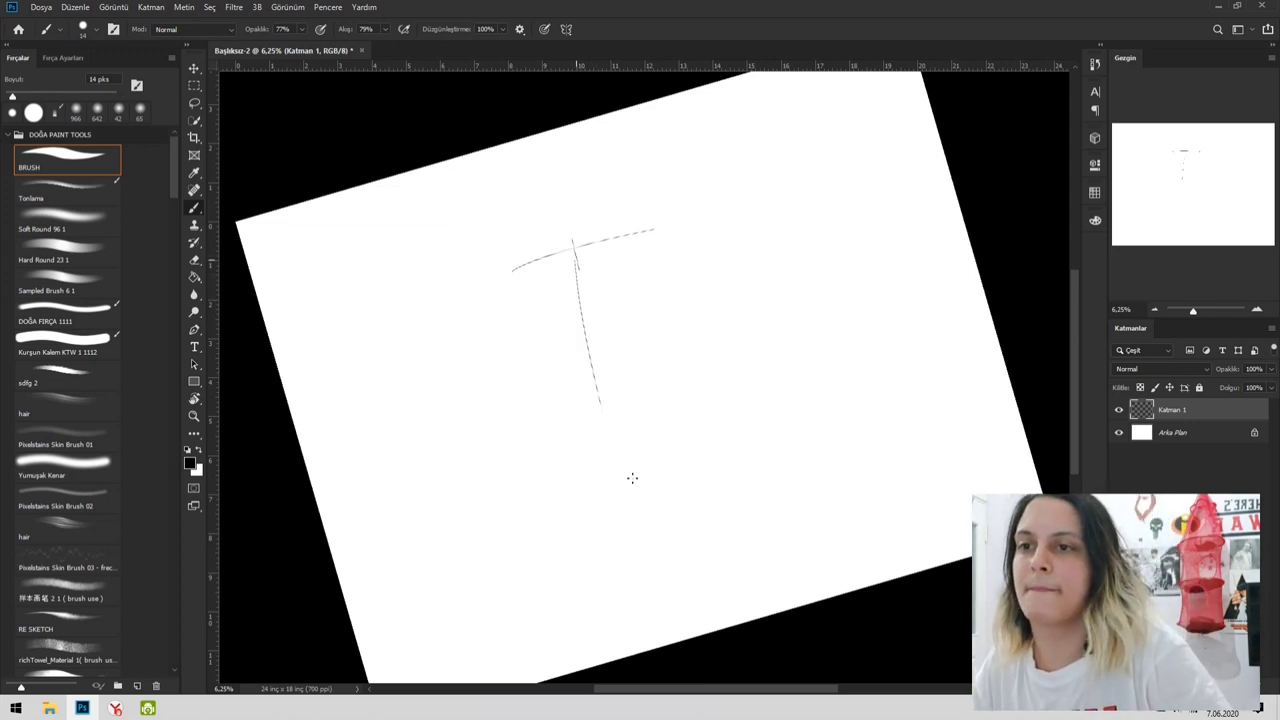
pyautogui.moveTo(577, 255); pyautogui.dragTo(613, 404)
pyautogui.moveTo(736, 280); pyautogui.dragTo(492, 353)
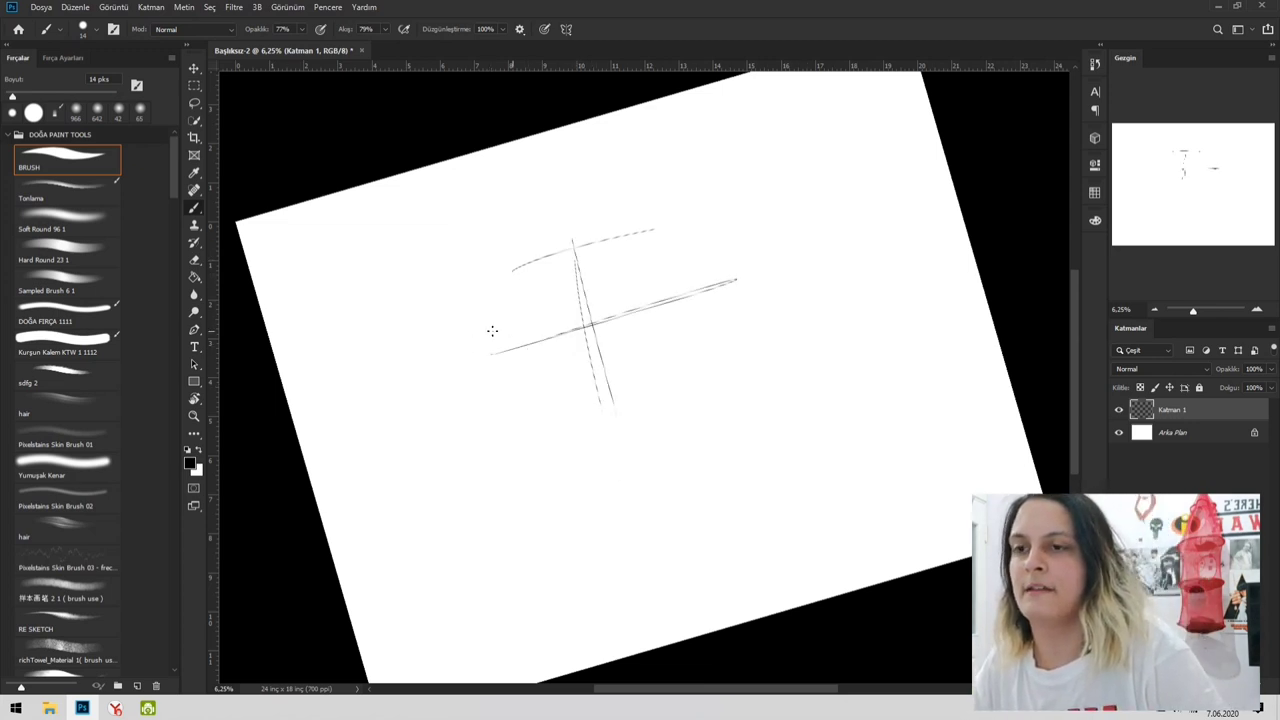
# - Sketch a rectangular front face around the crossing guidelines, reinforcing its sides and its upper and lower edges with repeated strokes
pyautogui.moveTo(651, 236); pyautogui.dragTo(697, 366)
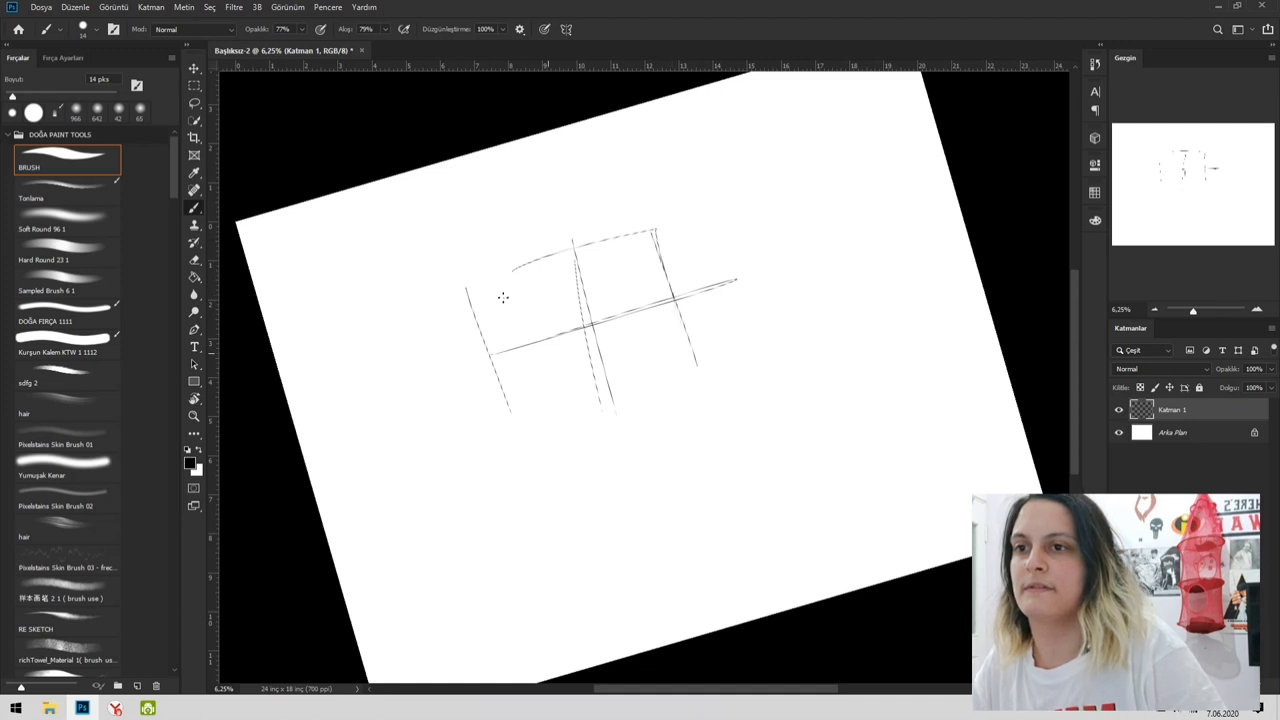
pyautogui.moveTo(468, 292); pyautogui.dragTo(666, 221)
pyautogui.moveTo(655, 229); pyautogui.dragTo(512, 284)
pyautogui.moveTo(657, 232); pyautogui.dragTo(675, 304)
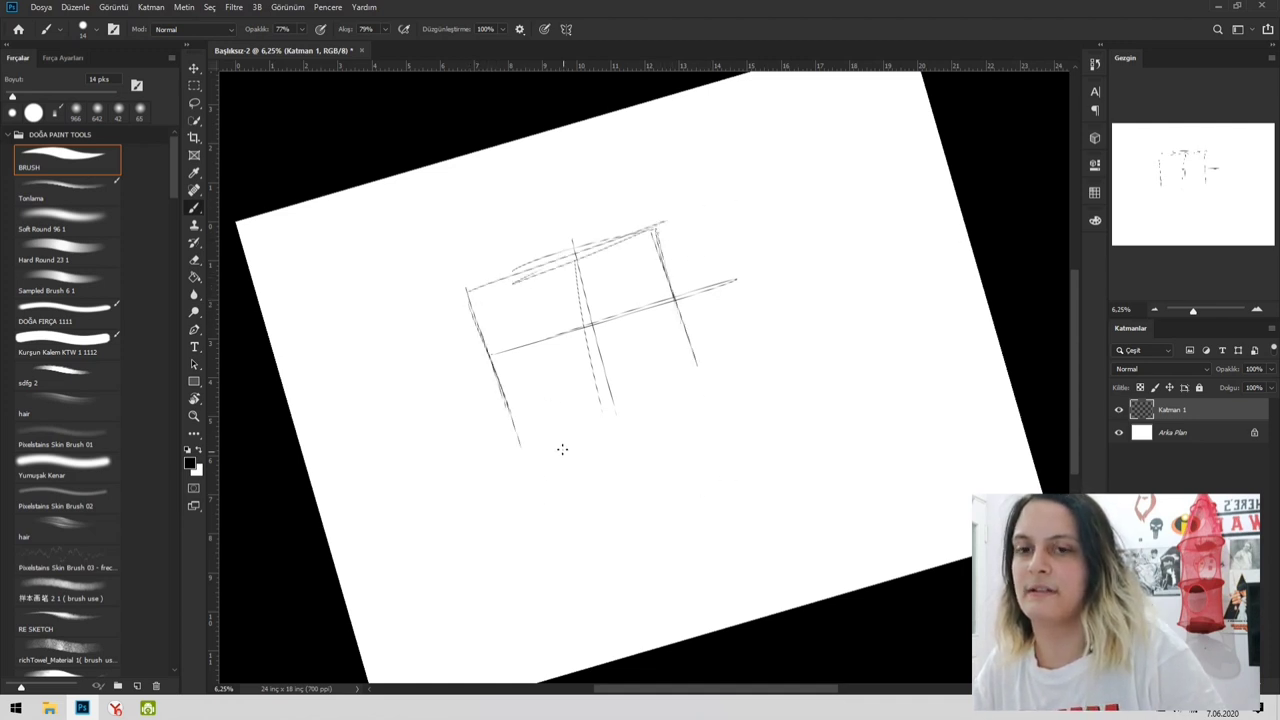
pyautogui.moveTo(539, 451); pyautogui.dragTo(693, 383)
pyautogui.moveTo(516, 450); pyautogui.dragTo(708, 392)
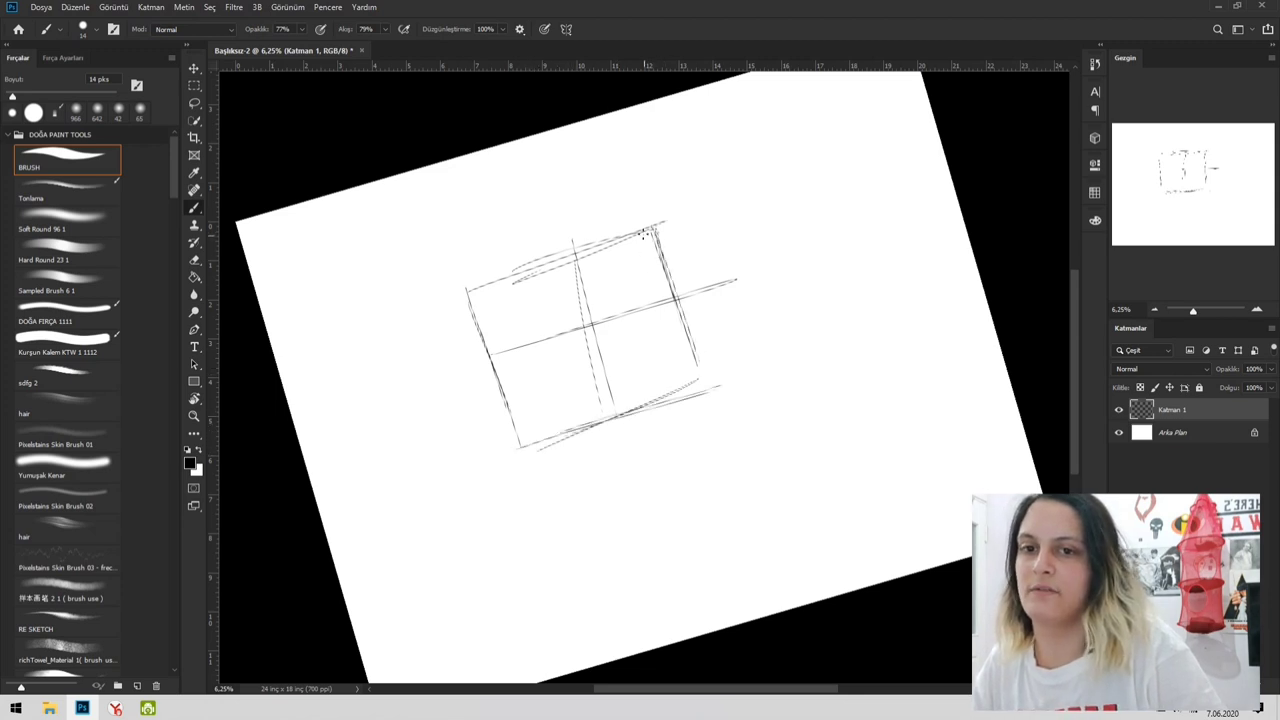
pyautogui.moveTo(651, 231); pyautogui.dragTo(512, 283)
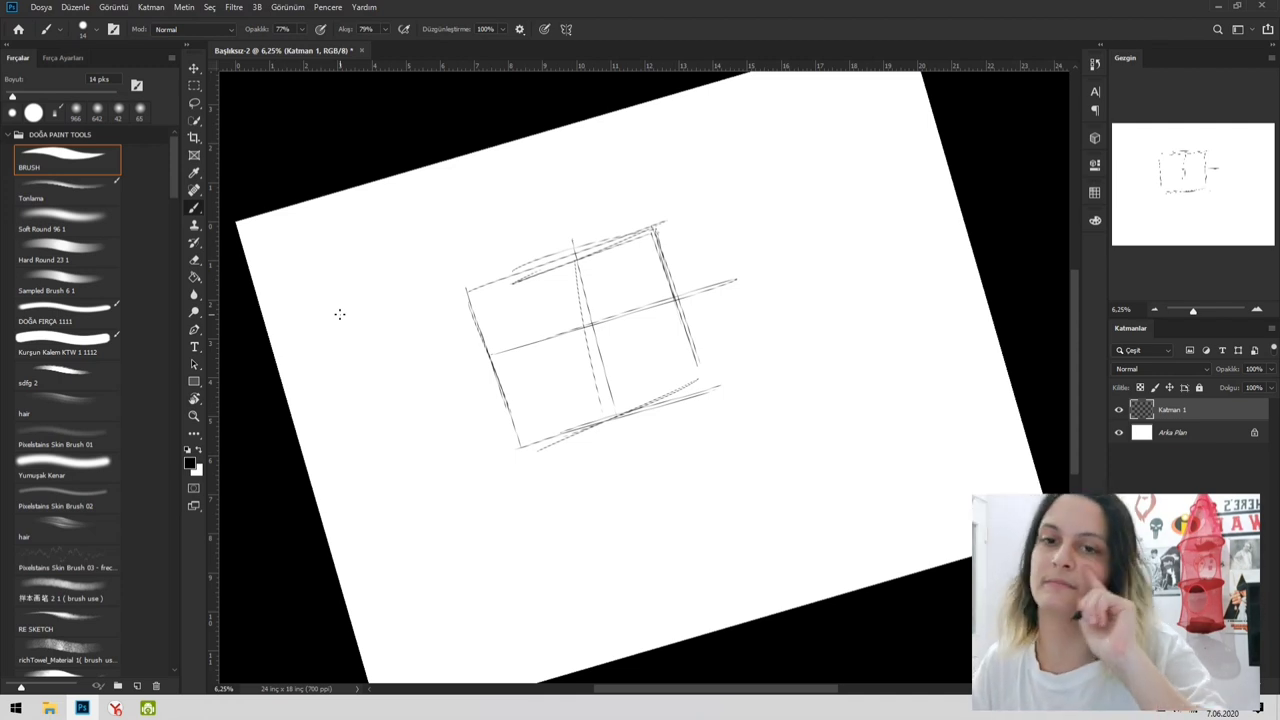
pyautogui.moveTo(700, 356); pyautogui.dragTo(664, 244)
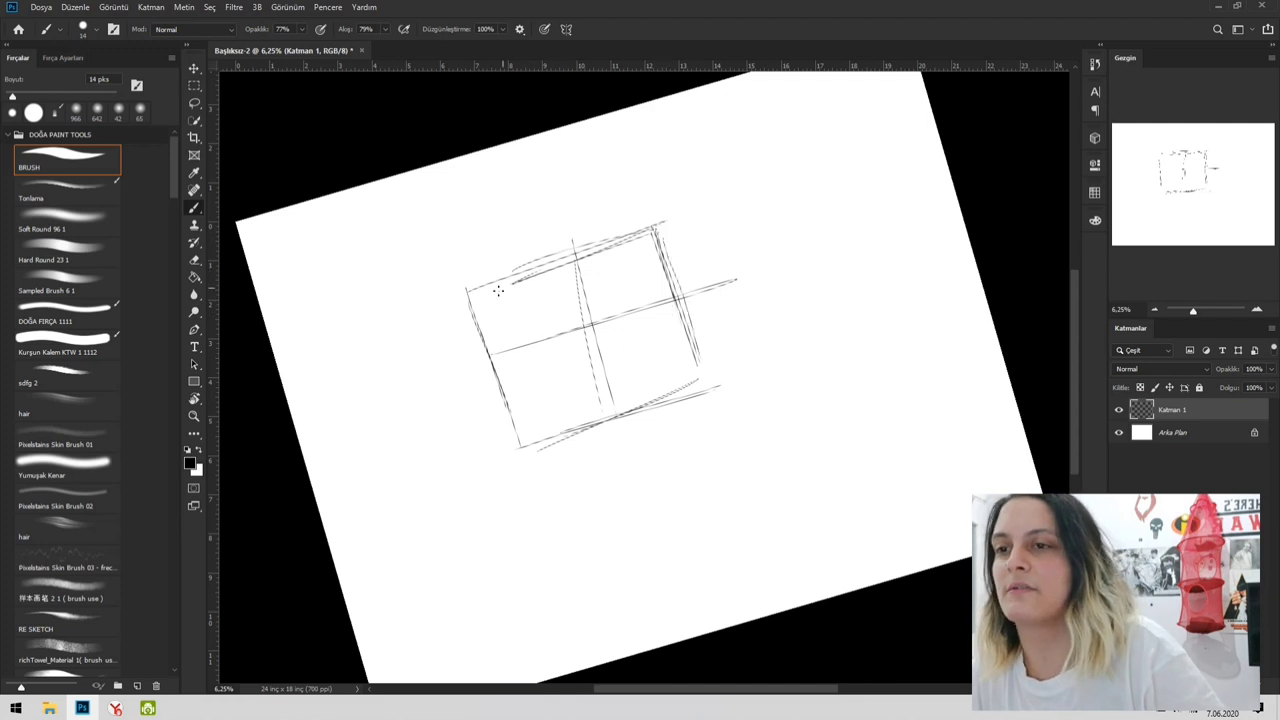
pyautogui.moveTo(469, 291); pyautogui.dragTo(600, 247)
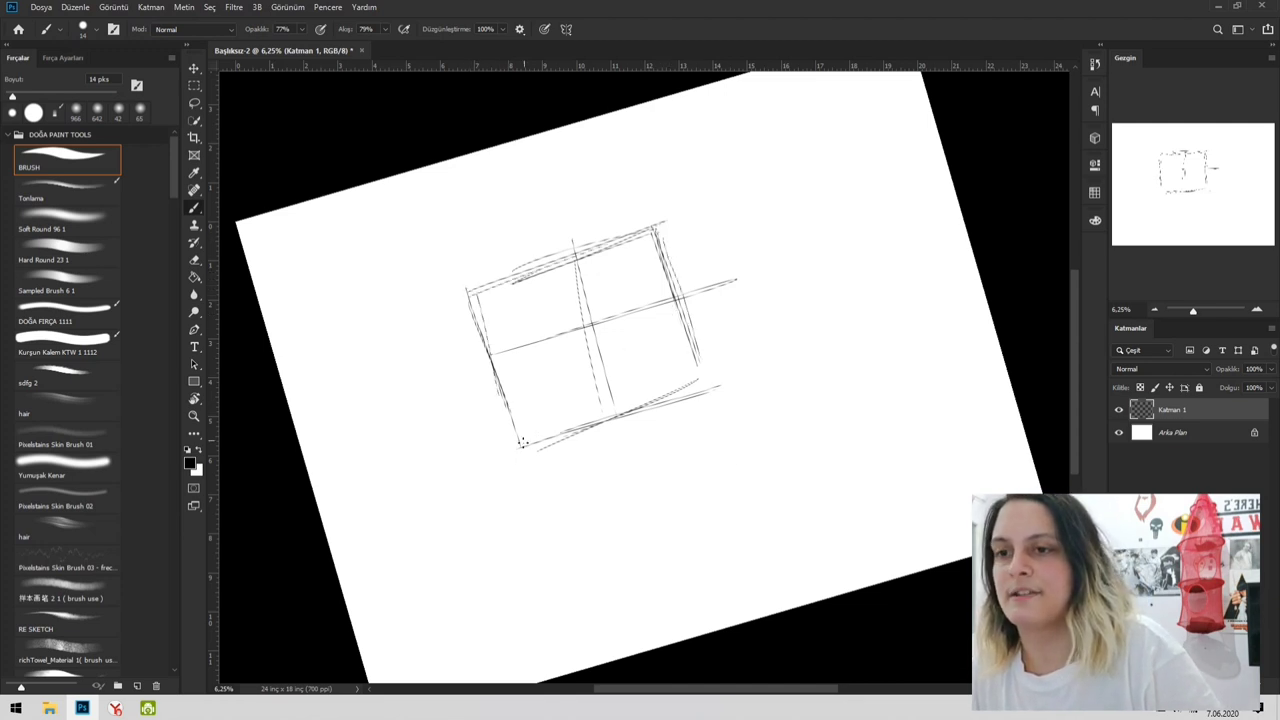
# - Extend the rectangle into a box by sketching receding corner edges, the back upper edge and the back right edge
pyautogui.moveTo(521, 442)
pyautogui.mouseDown()
pyautogui.moveTo(690, 388)
pyautogui.moveTo(737, 305)
pyautogui.mouseUp()
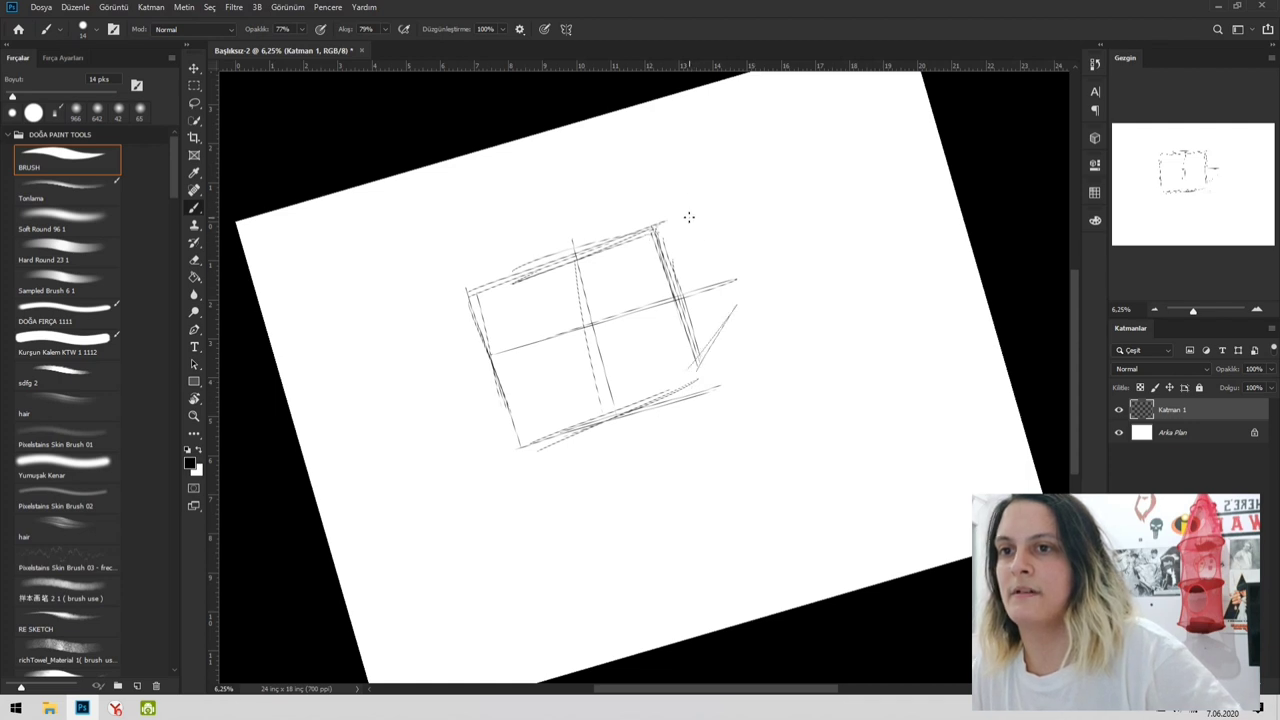
pyautogui.moveTo(451, 309)
pyautogui.mouseDown()
pyautogui.moveTo(614, 216)
pyautogui.moveTo(540, 252)
pyautogui.mouseUp()
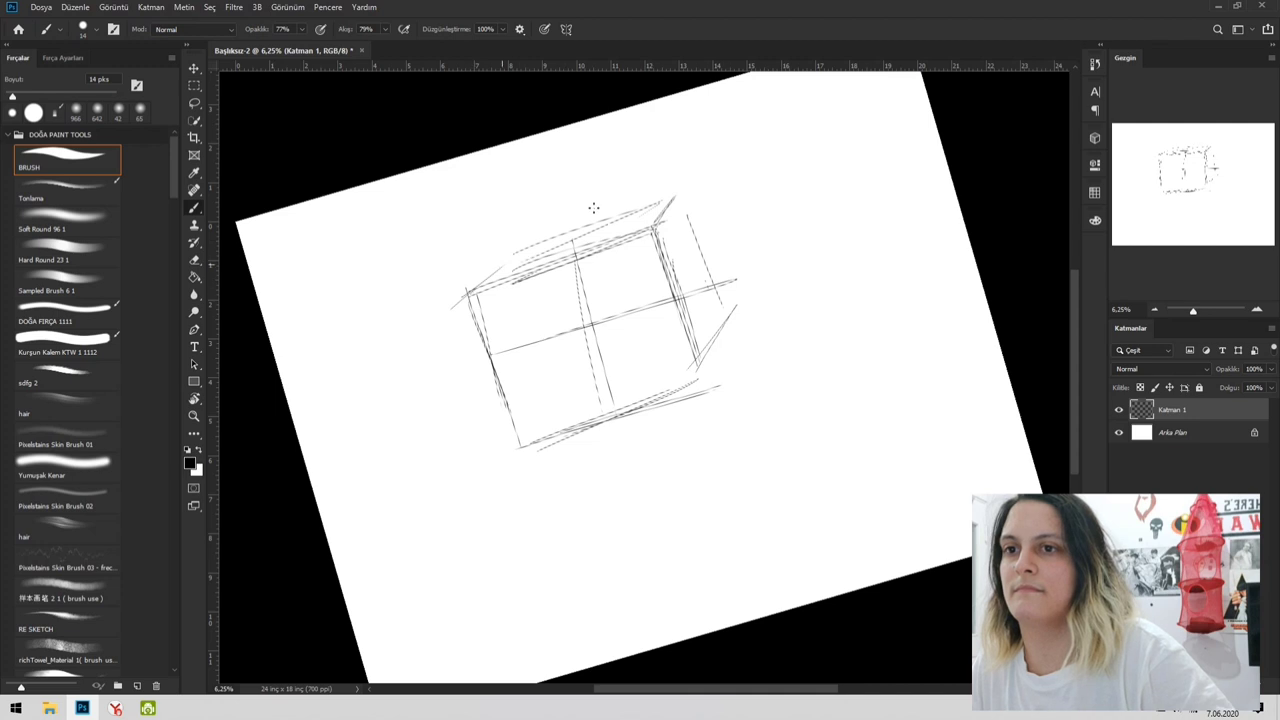
pyautogui.moveTo(693, 376); pyautogui.dragTo(718, 346)
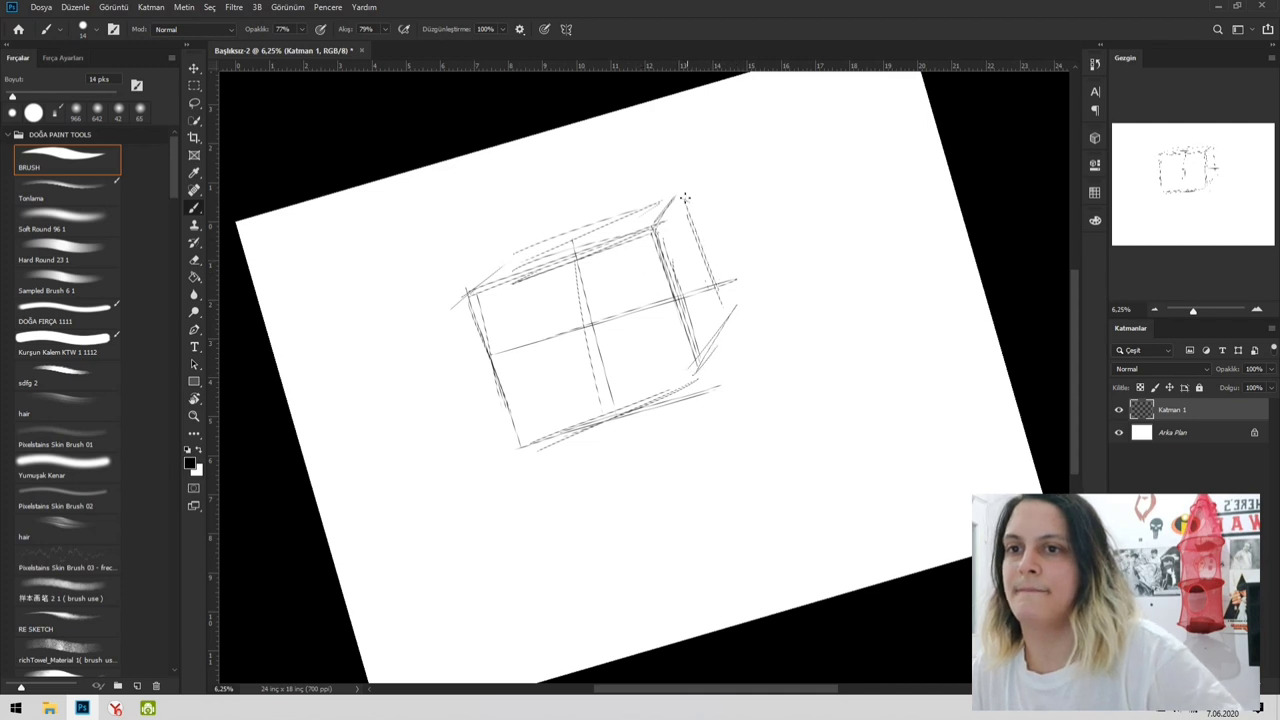
pyautogui.moveTo(685, 198); pyautogui.dragTo(722, 292)
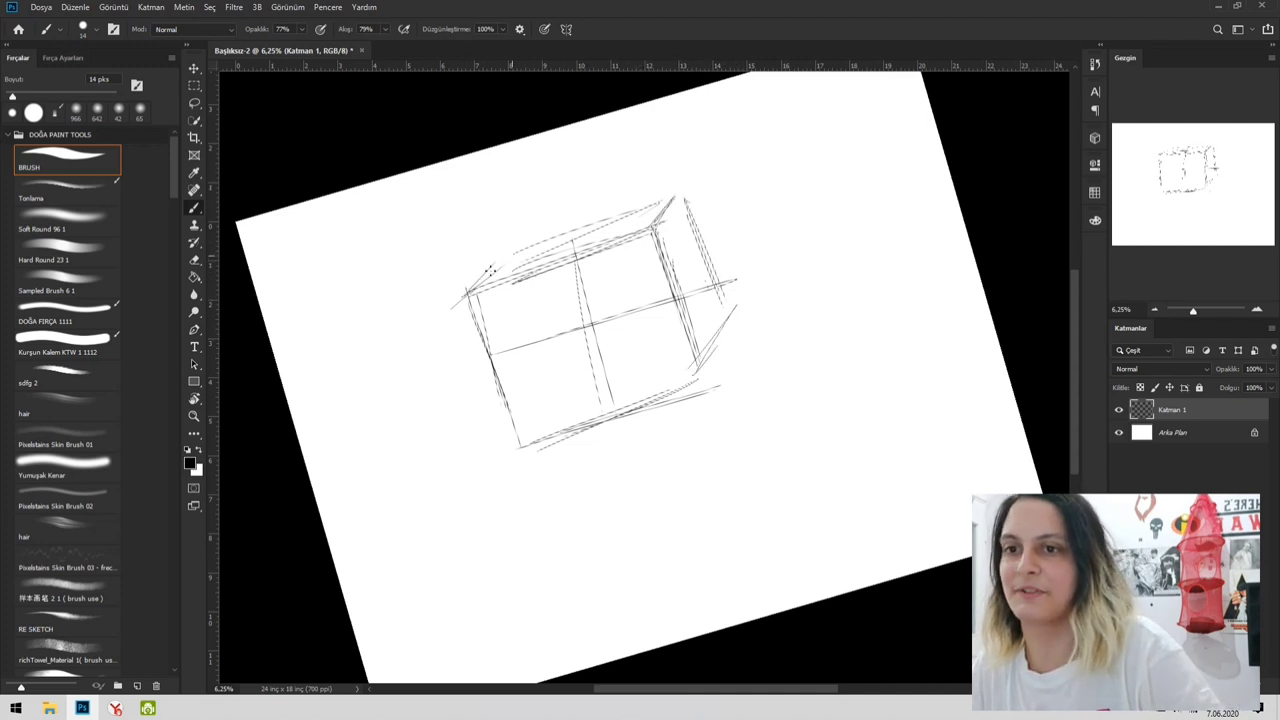
pyautogui.moveTo(562, 230); pyautogui.dragTo(612, 211)
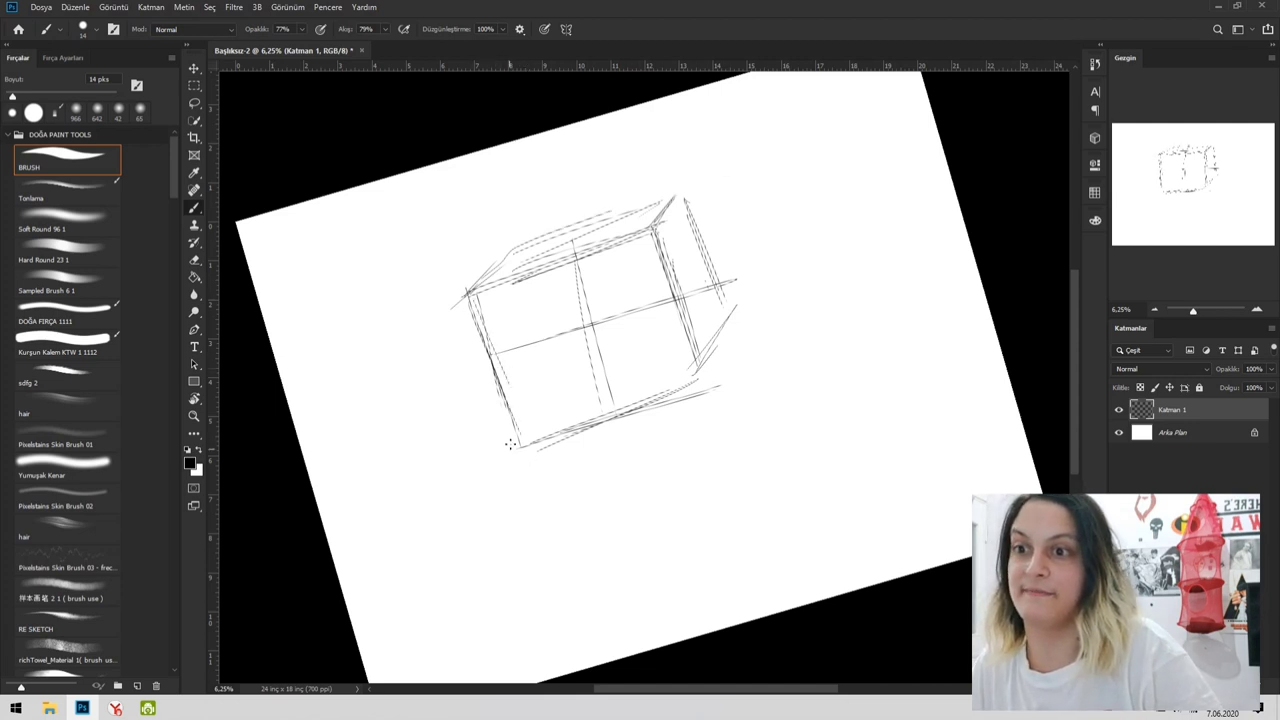
# - Sketch a slightly higher bottom edge for the box's front face and erase the old lower edge strokes
pyautogui.moveTo(528, 428); pyautogui.dragTo(660, 376)
pyautogui.moveTo(500, 436); pyautogui.dragTo(632, 386)
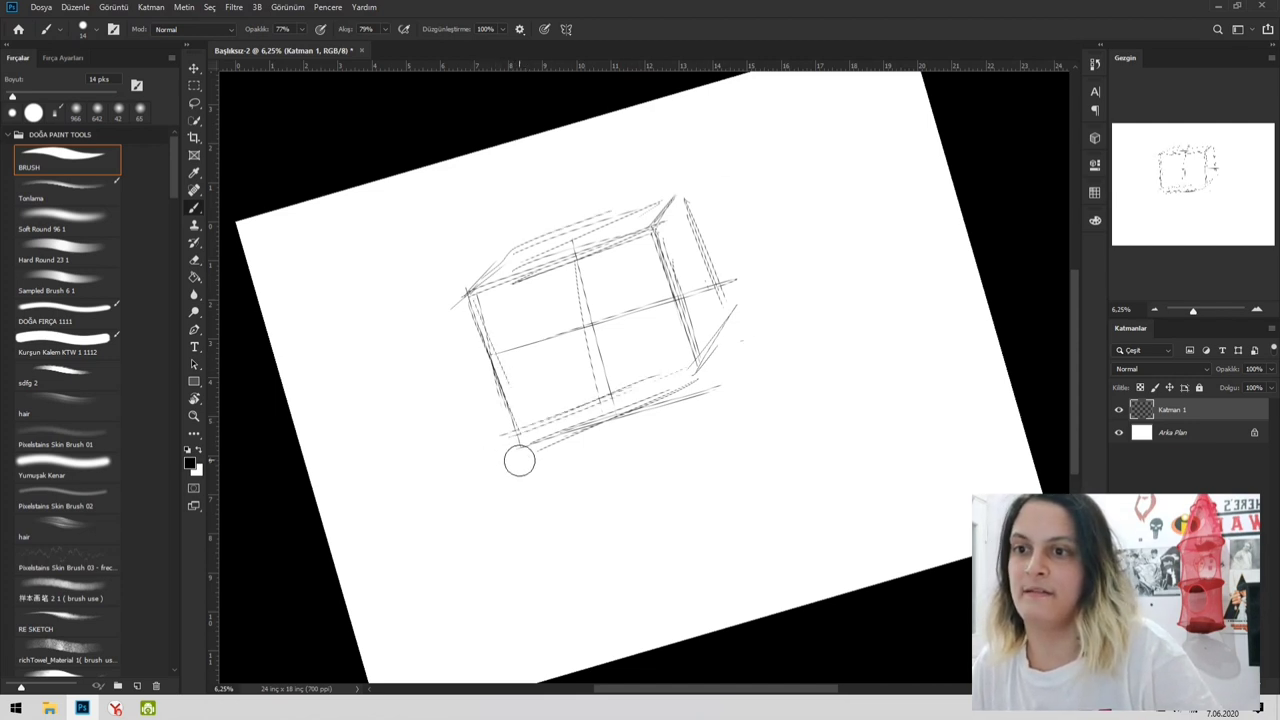
pyautogui.press('e')
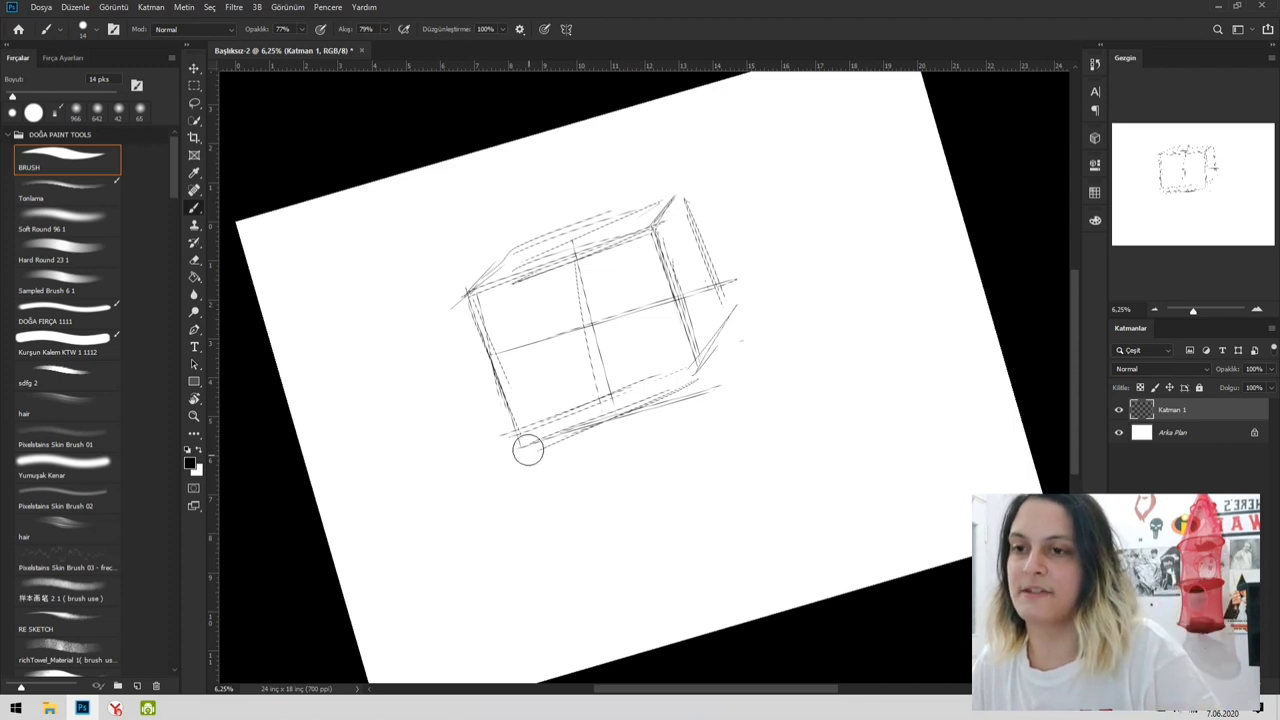
pyautogui.moveTo(530, 449); pyautogui.dragTo(700, 385)
pyautogui.hotkey('ctrl', 'z')
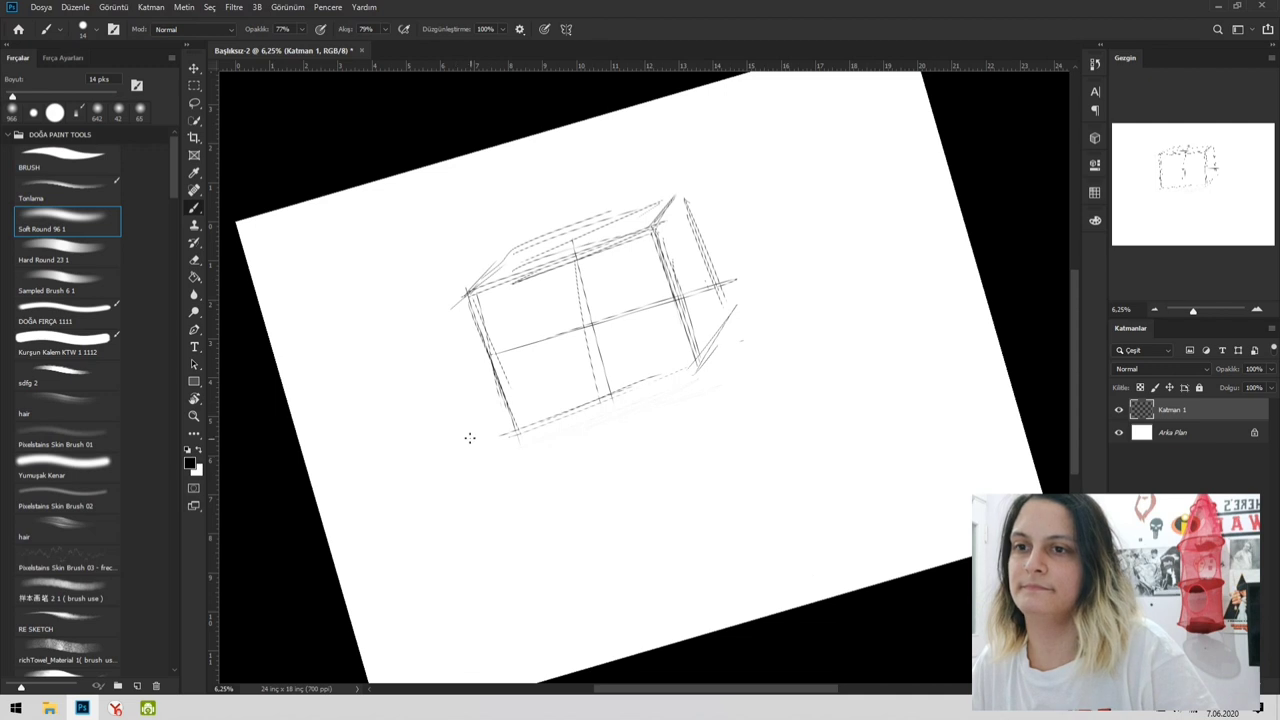
# - Draw a long vertical centre line through the front face and well below the box, keeping the BRUSH preset active
pyautogui.moveTo(550, 245); pyautogui.dragTo(657, 550)
pyautogui.press(',')
pyautogui.press(',')
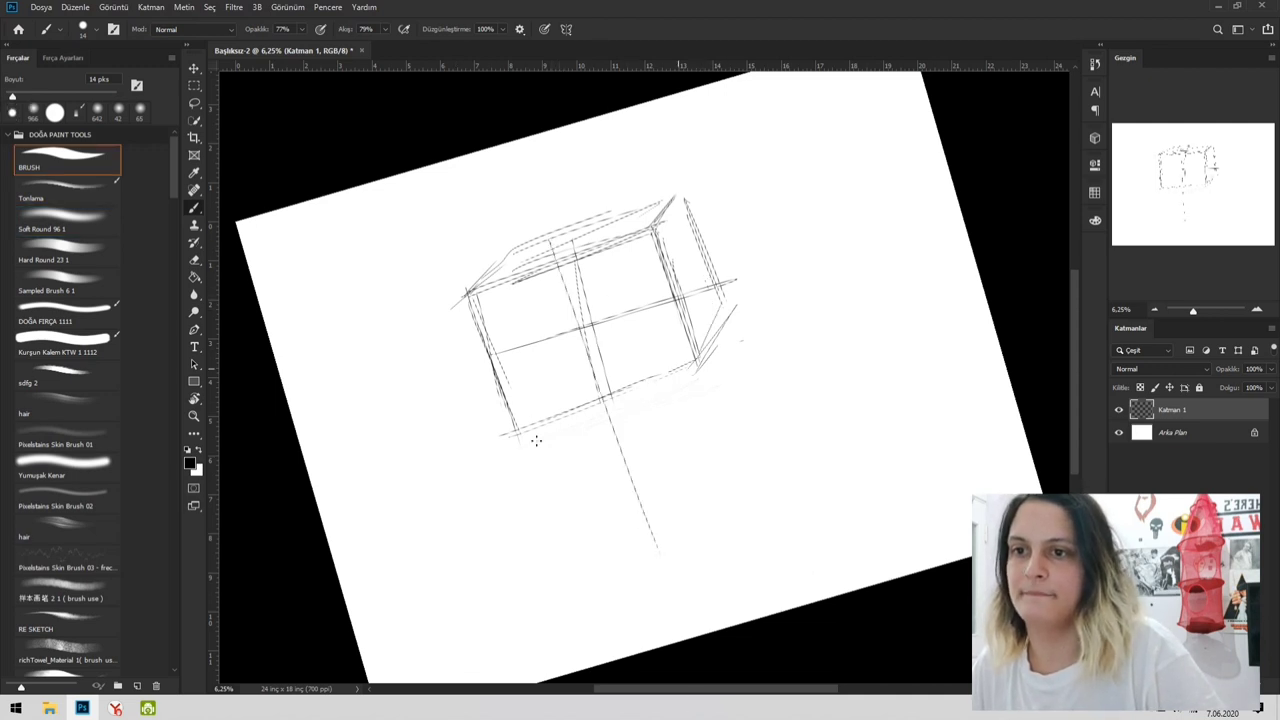
# - Level the canvas view to about -1° and add another stroke along the front face's bottom edge
pyautogui.press('r')
pyautogui.moveTo(749, 320); pyautogui.dragTo(743, 286)
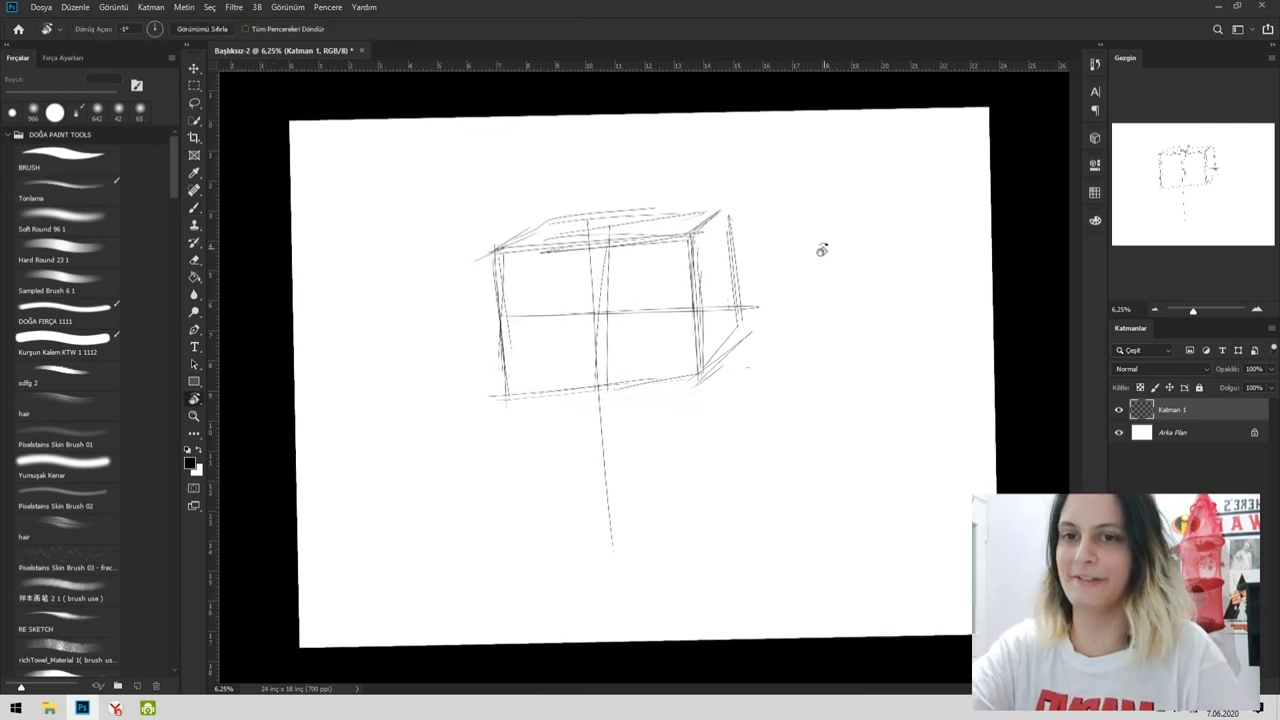
pyautogui.press('b')
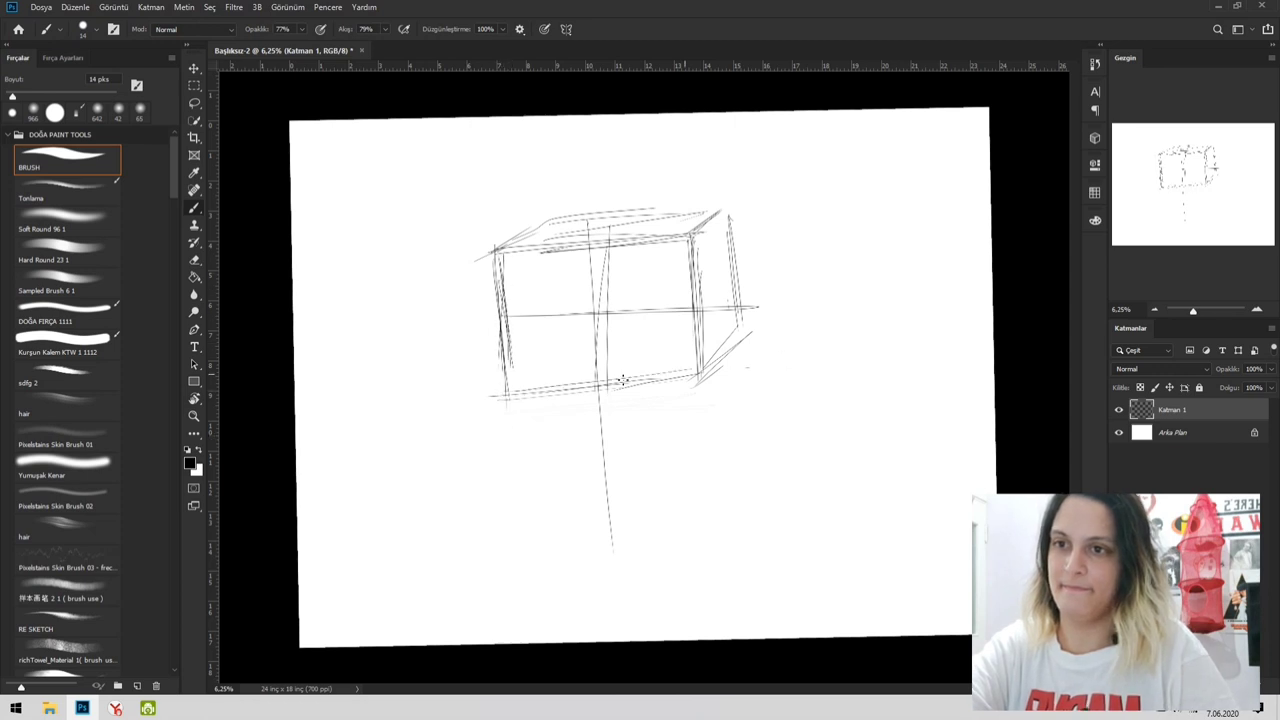
pyautogui.moveTo(478, 381); pyautogui.dragTo(700, 373)
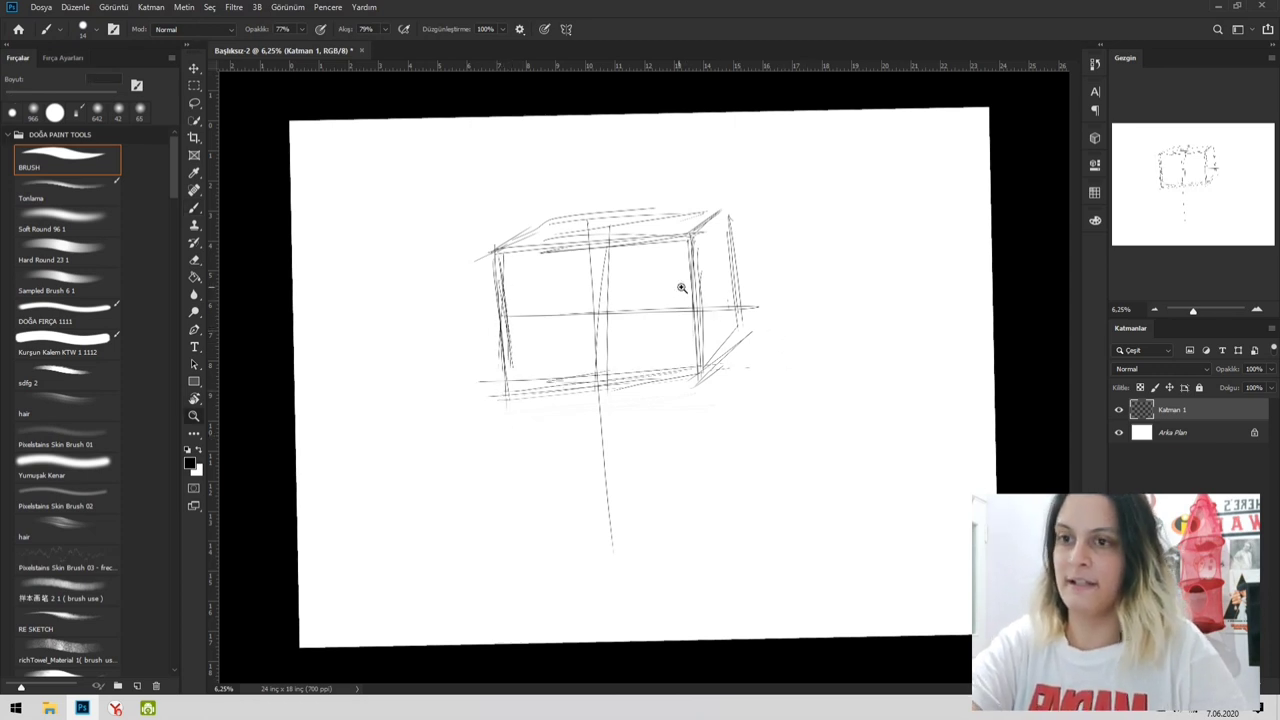
# - Reinforce the front face's bottom edge and the box's lower right receding edge with more strokes, viewed at 10.44% zoom
pyautogui.press('z')
pyautogui.moveTo(628, 298)
pyautogui.mouseDown()
pyautogui.moveTo(691, 300)
pyautogui.moveTo(669, 303)
pyautogui.moveTo(714, 263)
pyautogui.moveTo(711, 286)
pyautogui.moveTo(727, 300)
pyautogui.moveTo(771, 289)
pyautogui.moveTo(766, 271)
pyautogui.mouseUp()
pyautogui.press('r')
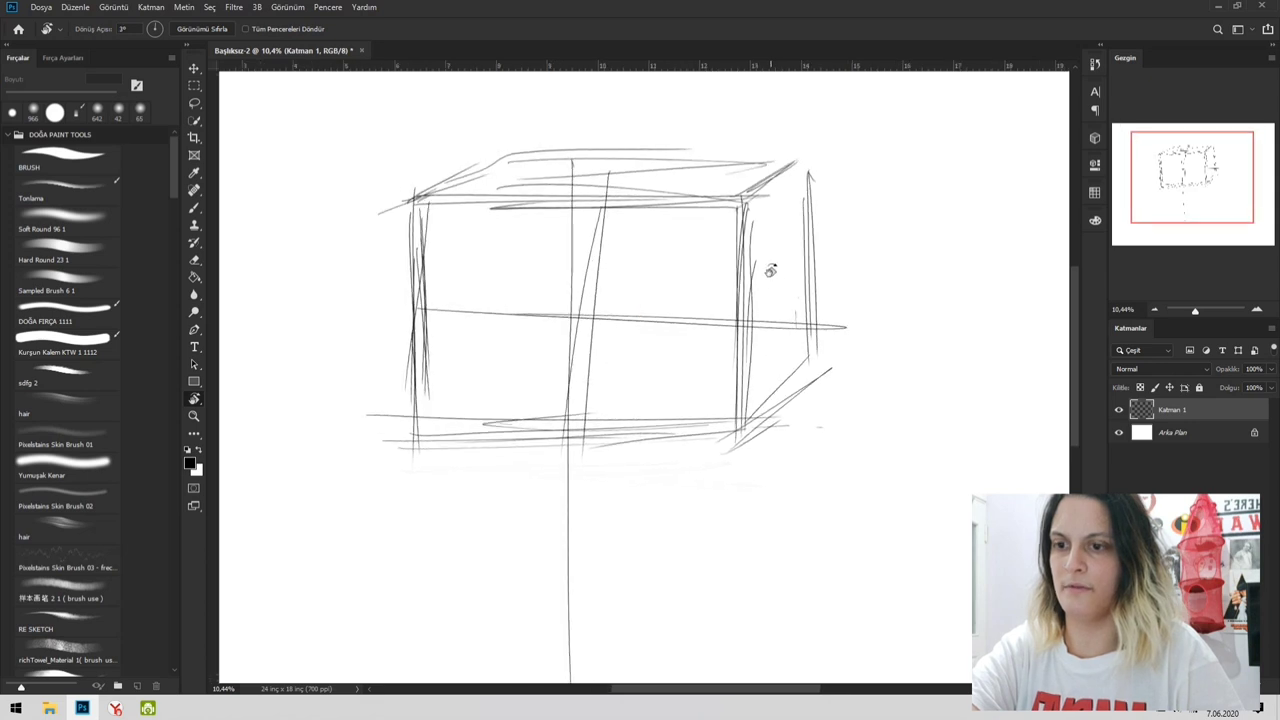
pyautogui.press('b')
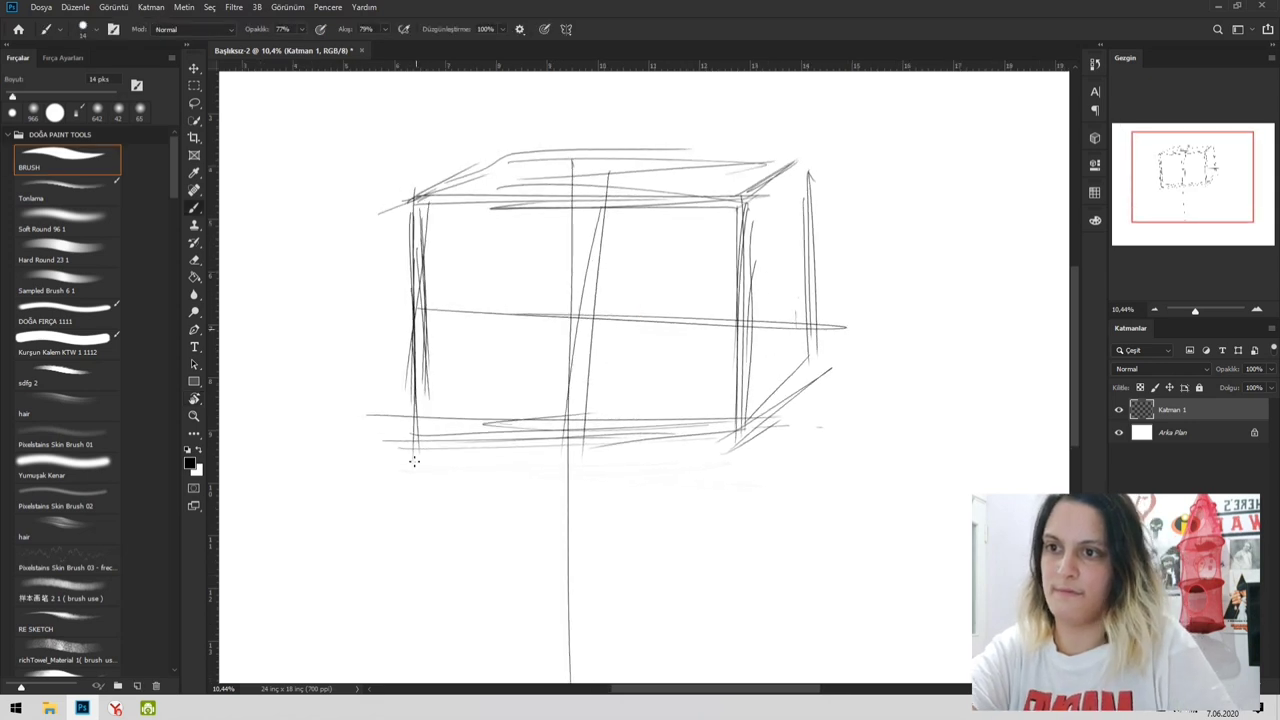
pyautogui.moveTo(414, 410)
pyautogui.mouseDown()
pyautogui.moveTo(754, 387)
pyautogui.moveTo(416, 413)
pyautogui.moveTo(770, 412)
pyautogui.mouseUp()
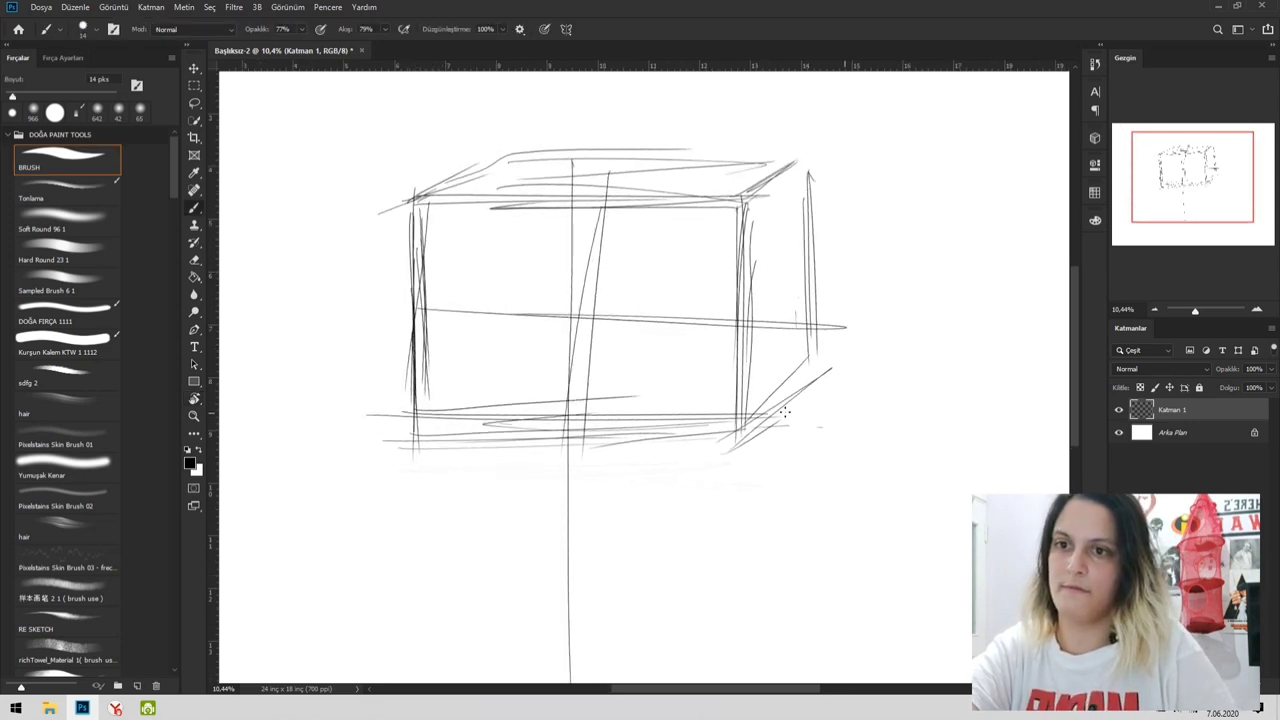
pyautogui.moveTo(452, 424); pyautogui.dragTo(780, 430)
pyautogui.moveTo(824, 357); pyautogui.dragTo(766, 411)
pyautogui.moveTo(798, 376); pyautogui.dragTo(707, 404)
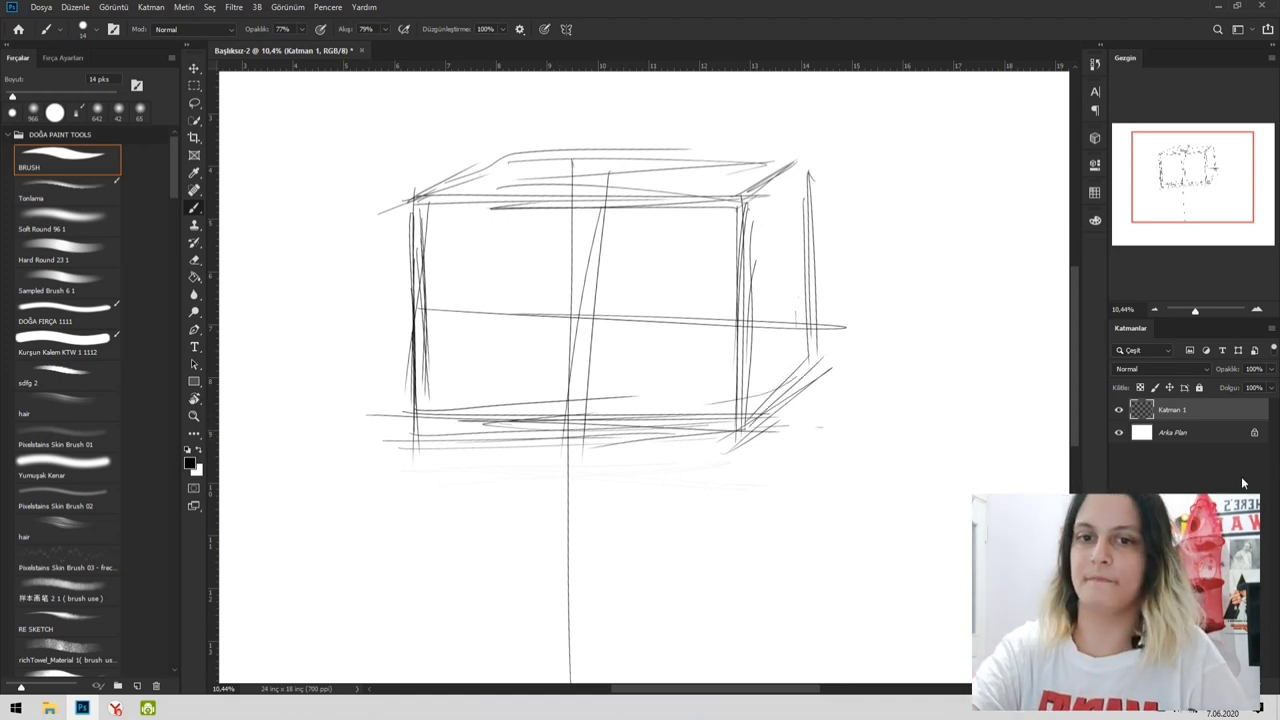
# - Add a new empty layer above Katman 1 and restore the maximized workspace
pyautogui.doubleClick(998, 8)
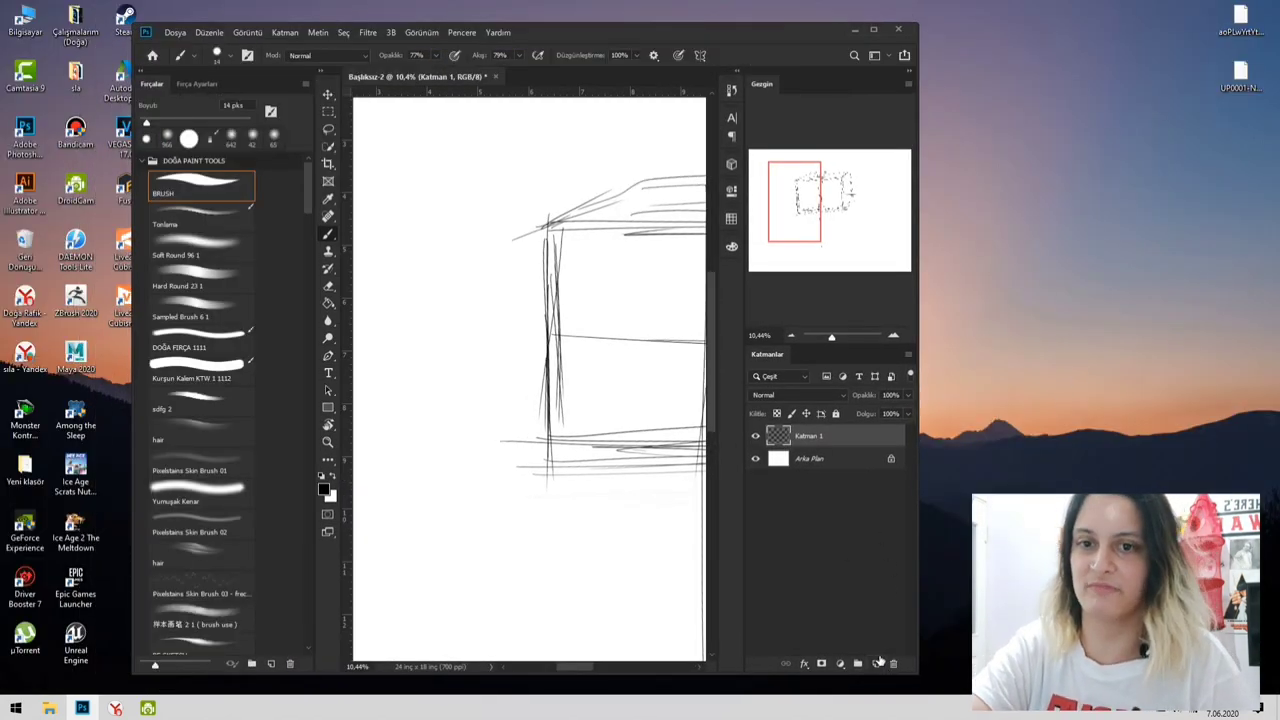
pyautogui.click(876, 665)
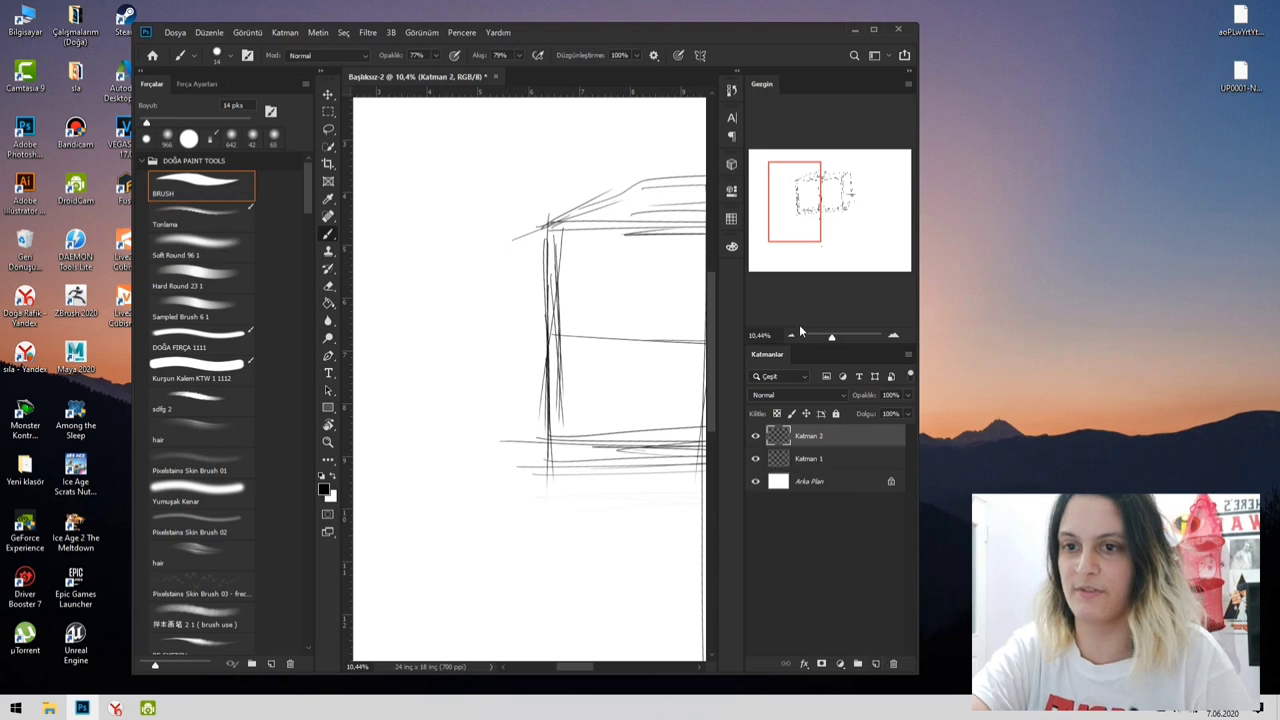
pyautogui.click(873, 30)
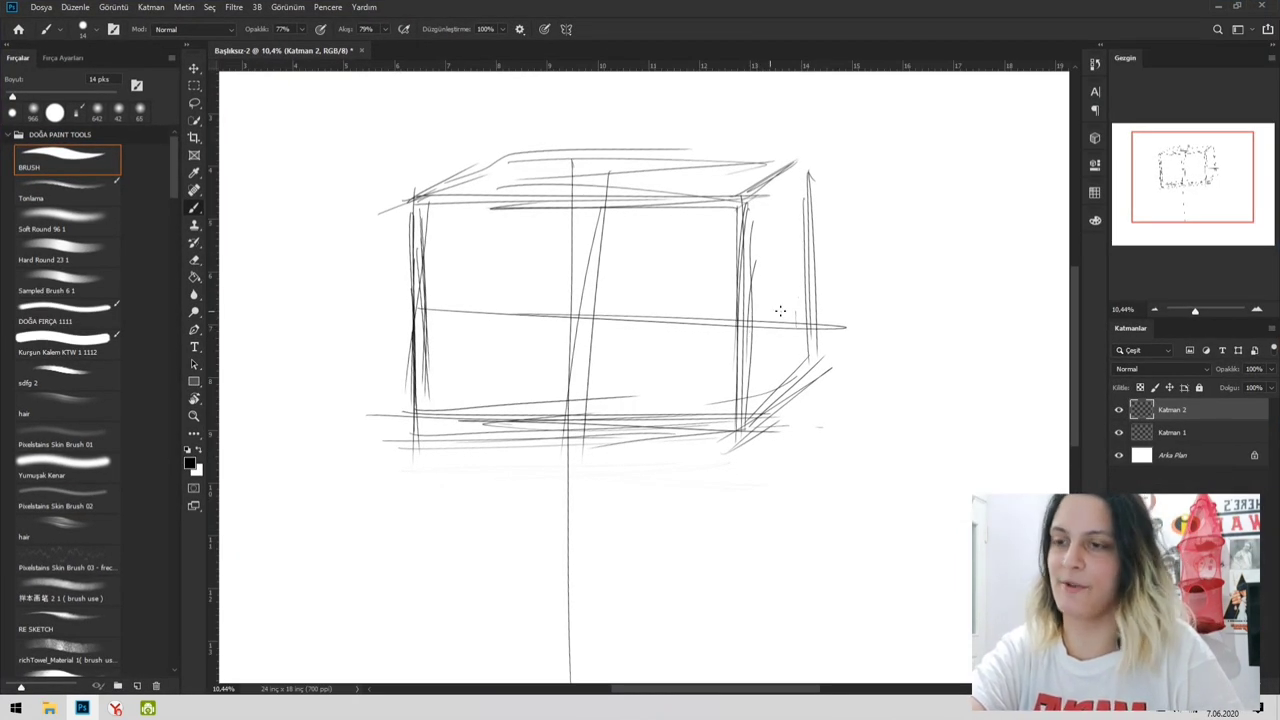
# - Lower the opacity of Katman 1 to fade the rough box sketch, and make Katman 2 the active layer
pyautogui.click(1188, 437)
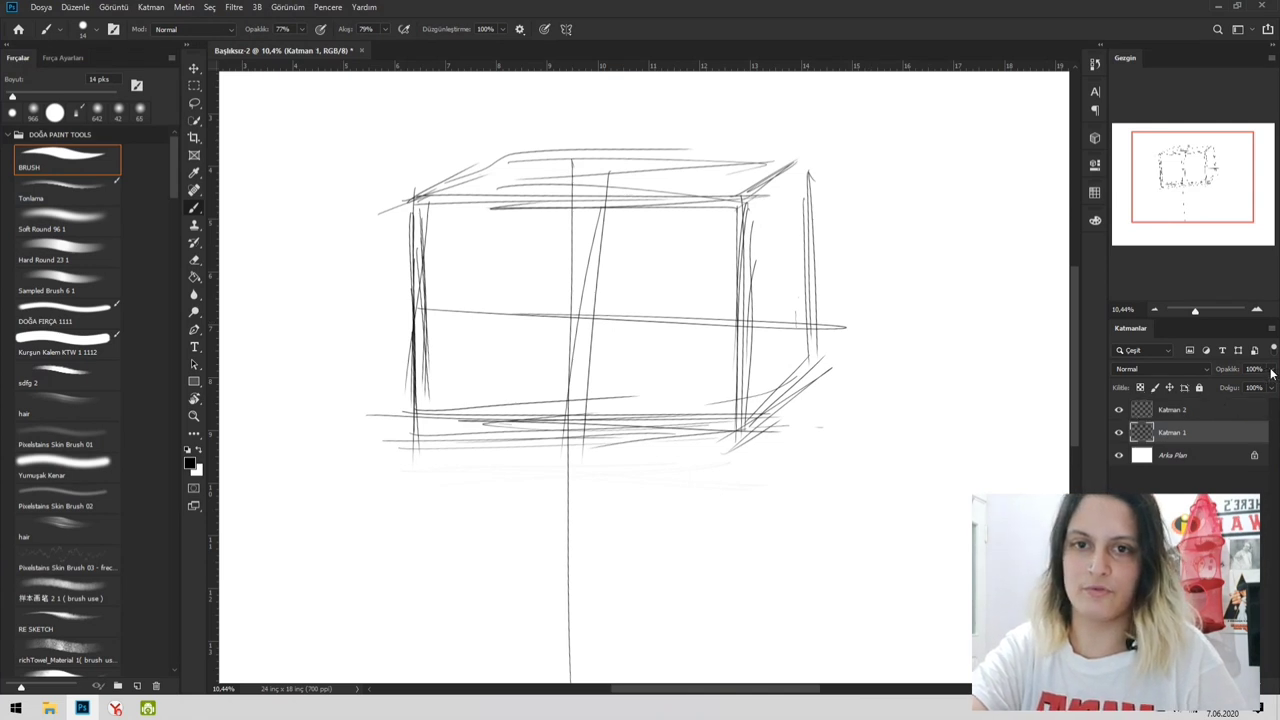
pyautogui.click(1270, 369)
pyautogui.moveTo(1268, 387); pyautogui.dragTo(1240, 391)
pyautogui.click(1205, 415)
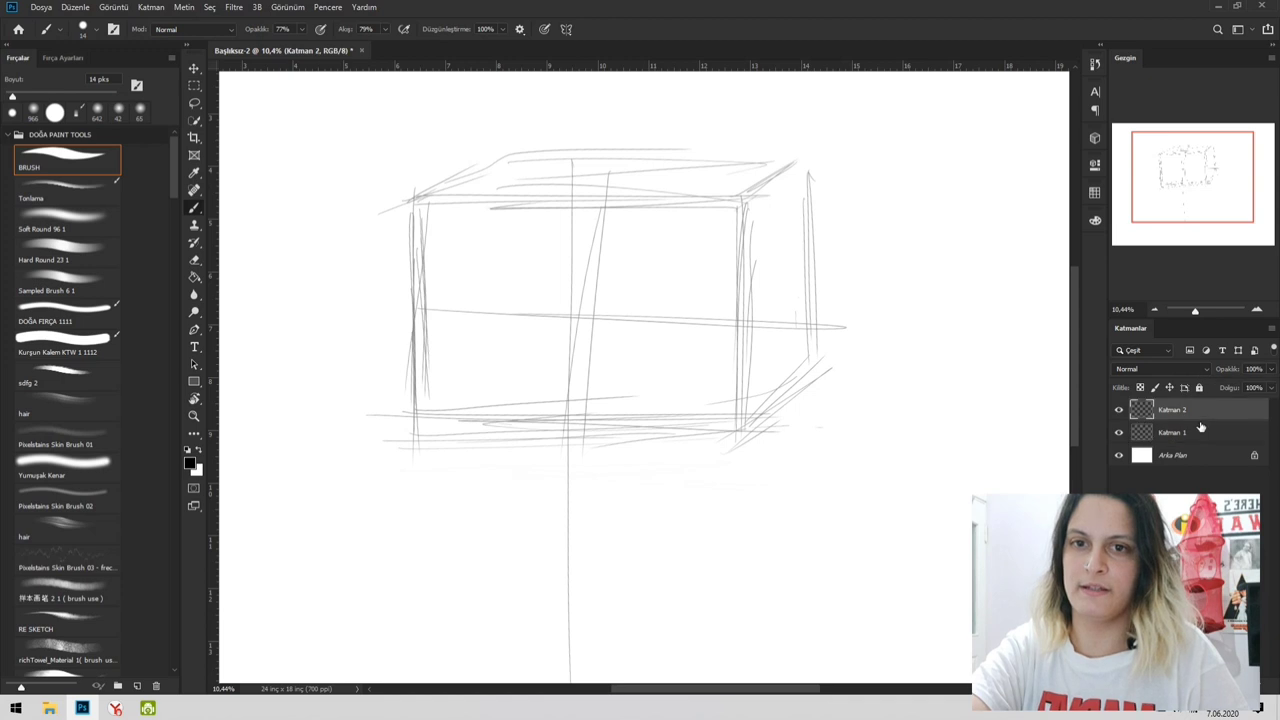
# - Rotate the canvas view counterclockwise and trace the edges of the box's top face on Katman 2 with cleaner strokes
pyautogui.press('r')
pyautogui.moveTo(691, 249); pyautogui.dragTo(601, 263)
pyautogui.press('b')
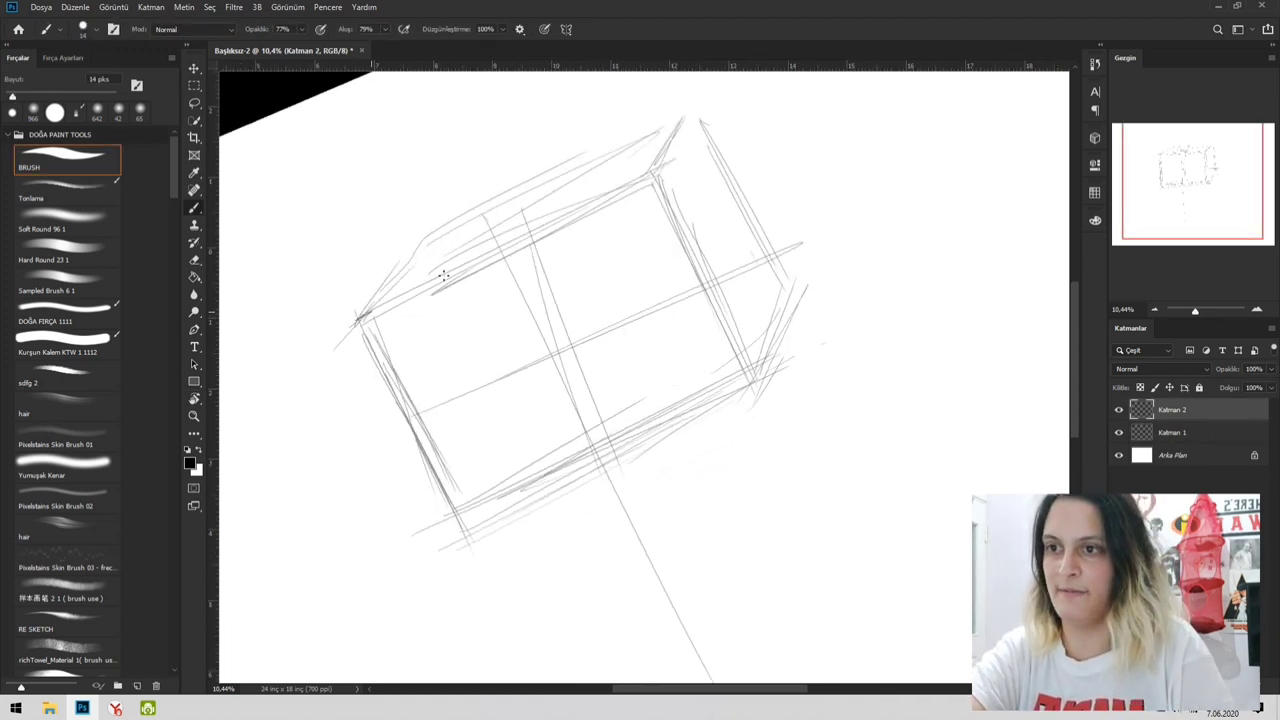
pyautogui.moveTo(432, 292); pyautogui.dragTo(645, 181)
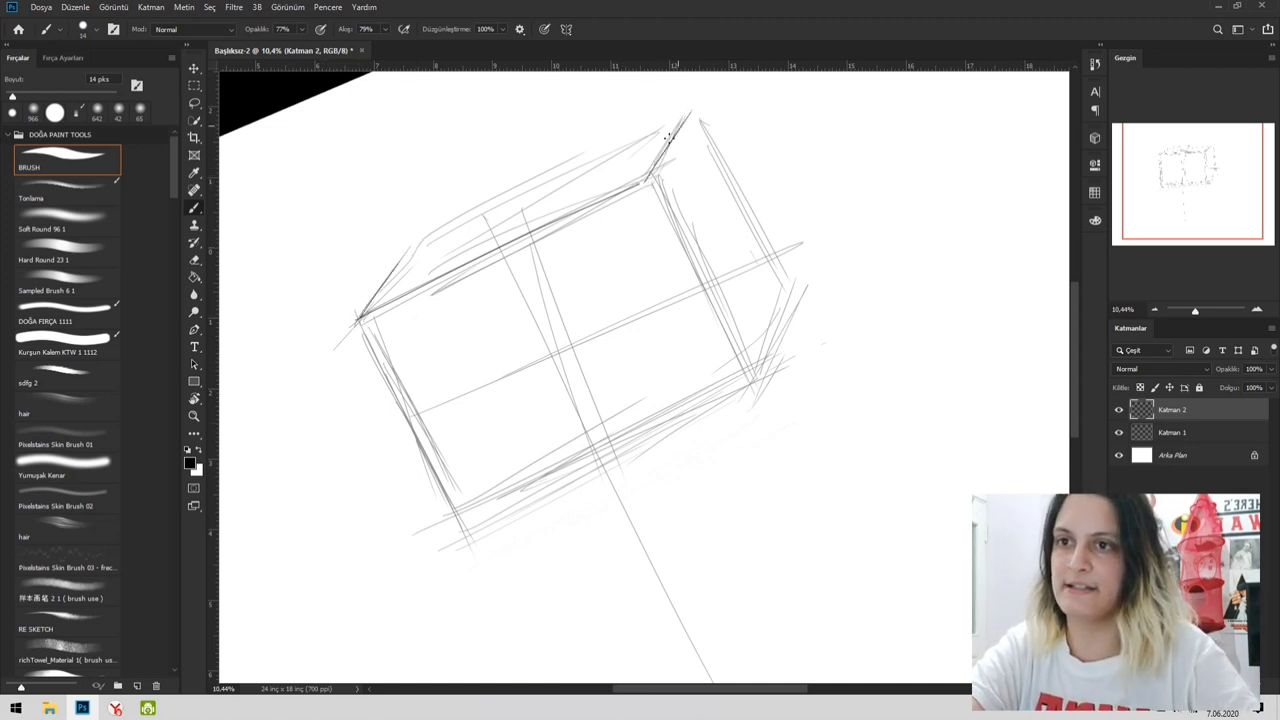
pyautogui.moveTo(412, 243); pyautogui.dragTo(648, 127)
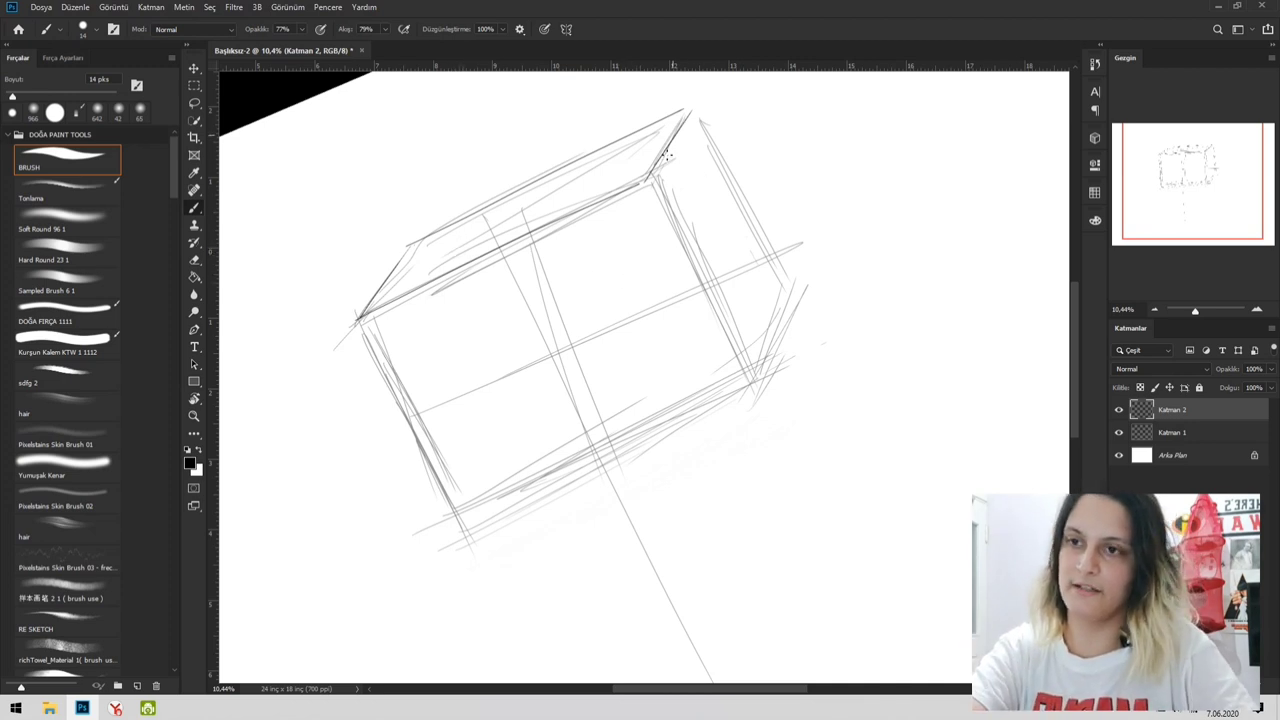
# - Trace both vertical edges and the lower receding edge of the box's right face on Katman 2
pyautogui.moveTo(660, 200); pyautogui.dragTo(773, 396)
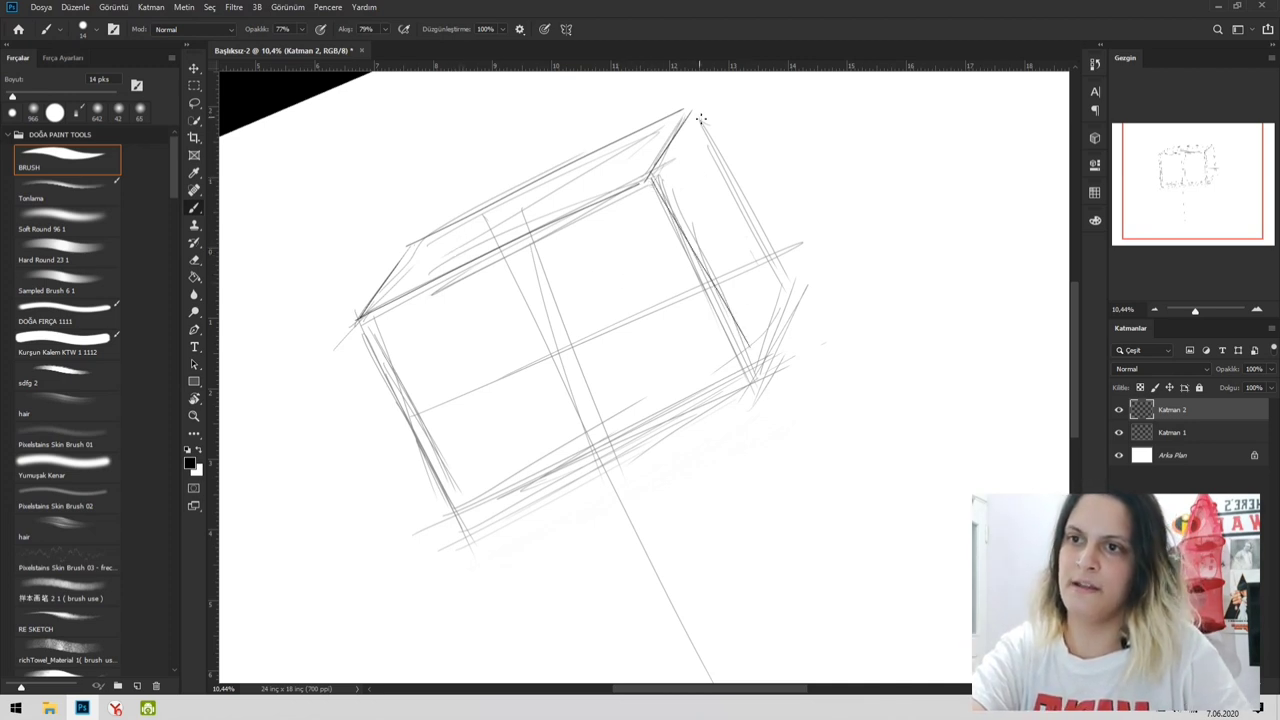
pyautogui.moveTo(694, 110)
pyautogui.mouseDown()
pyautogui.moveTo(812, 319)
pyautogui.moveTo(793, 291)
pyautogui.mouseUp()
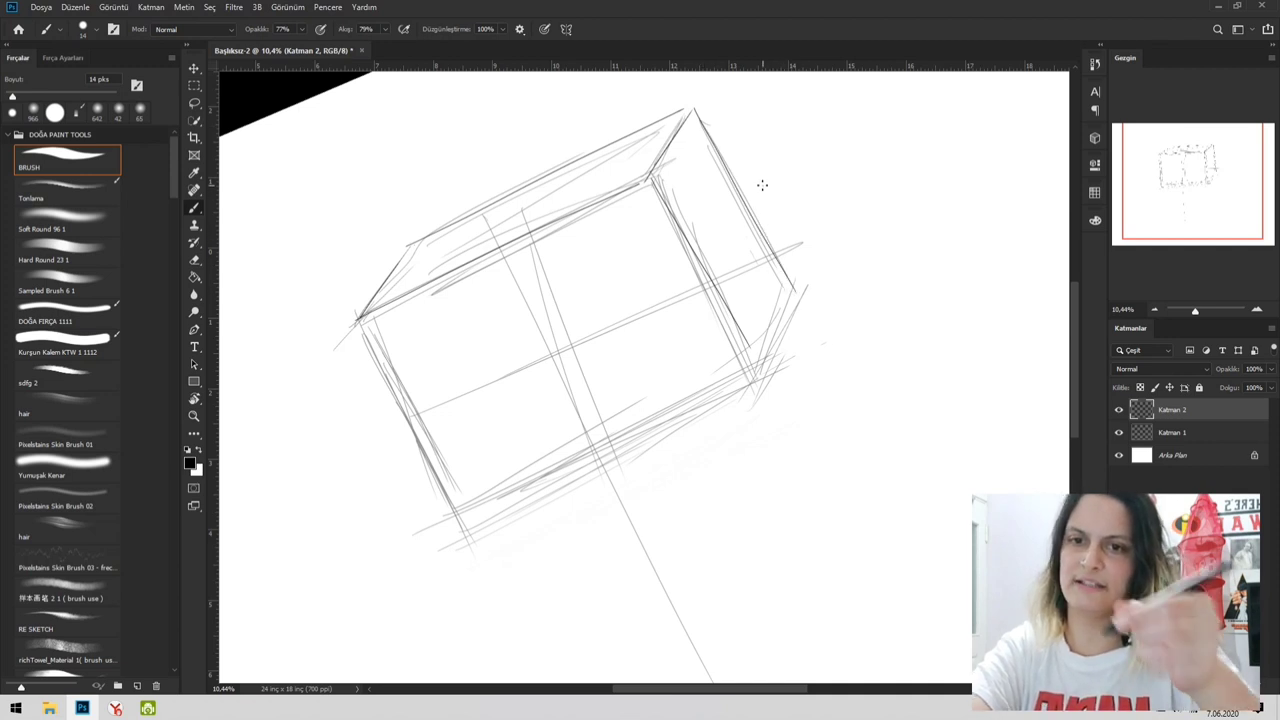
pyautogui.press('r')
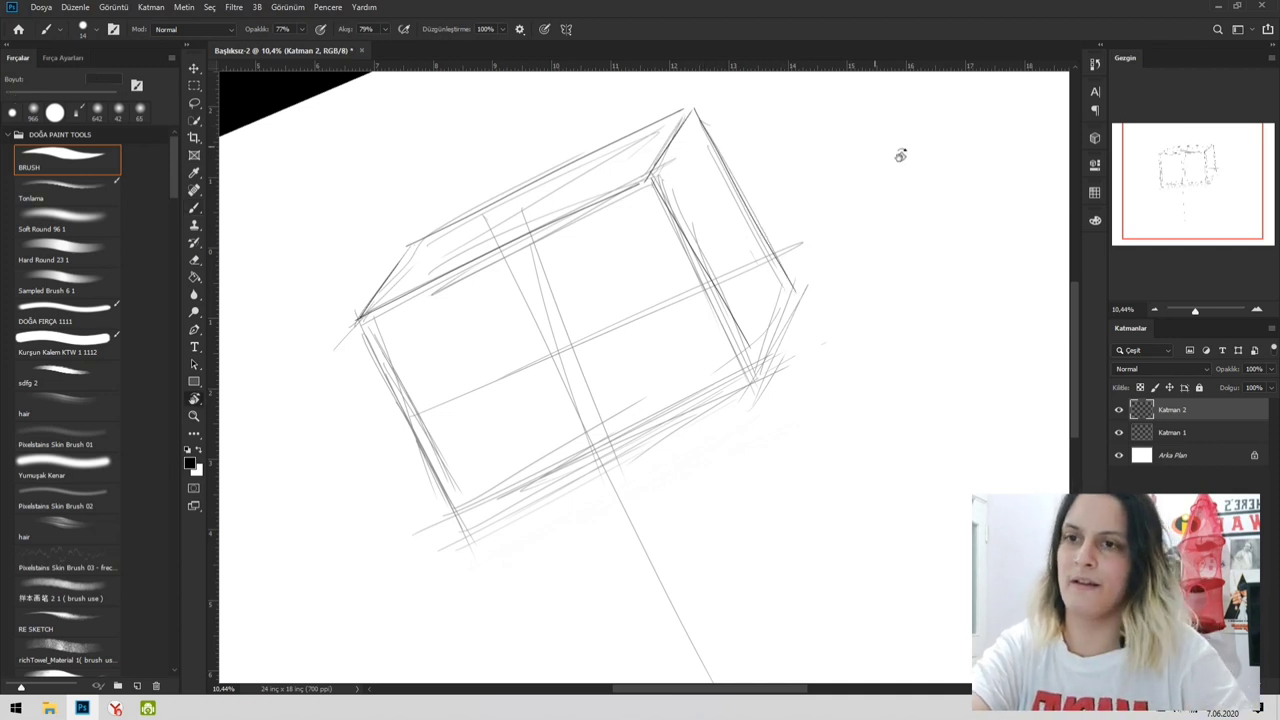
pyautogui.moveTo(900, 154); pyautogui.dragTo(806, 297)
pyautogui.press('b')
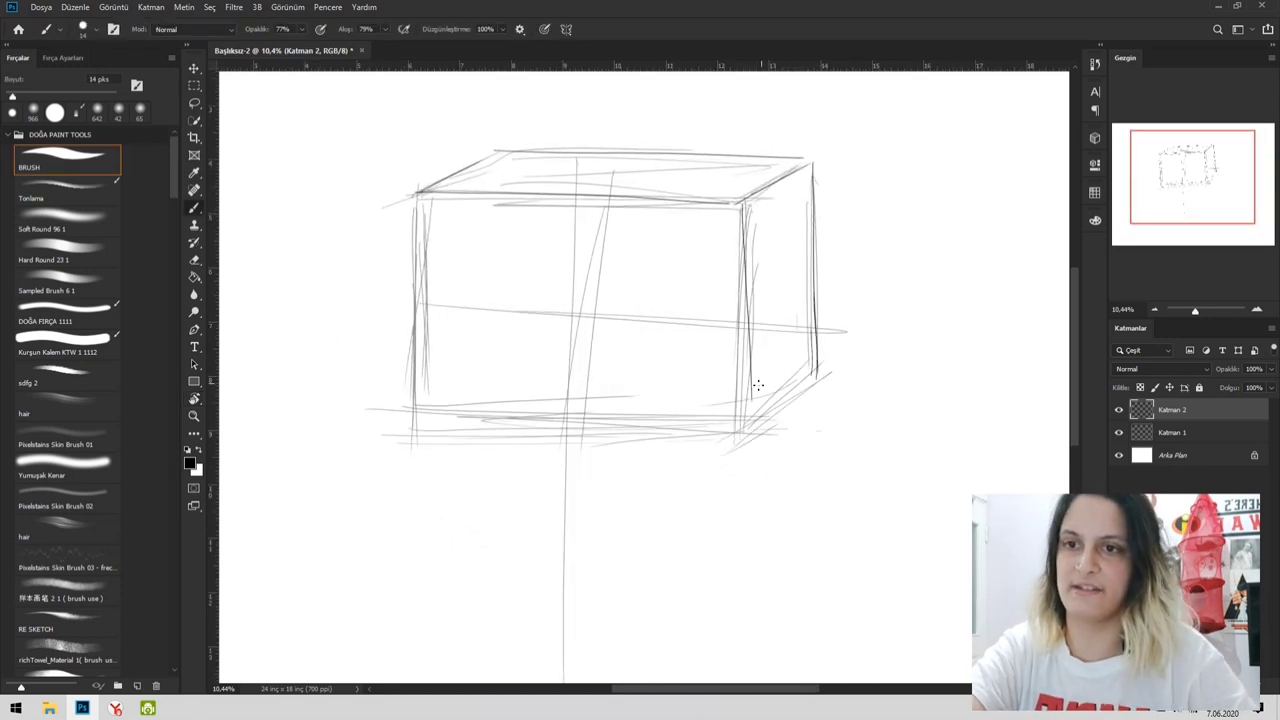
pyautogui.moveTo(743, 426); pyautogui.dragTo(814, 356)
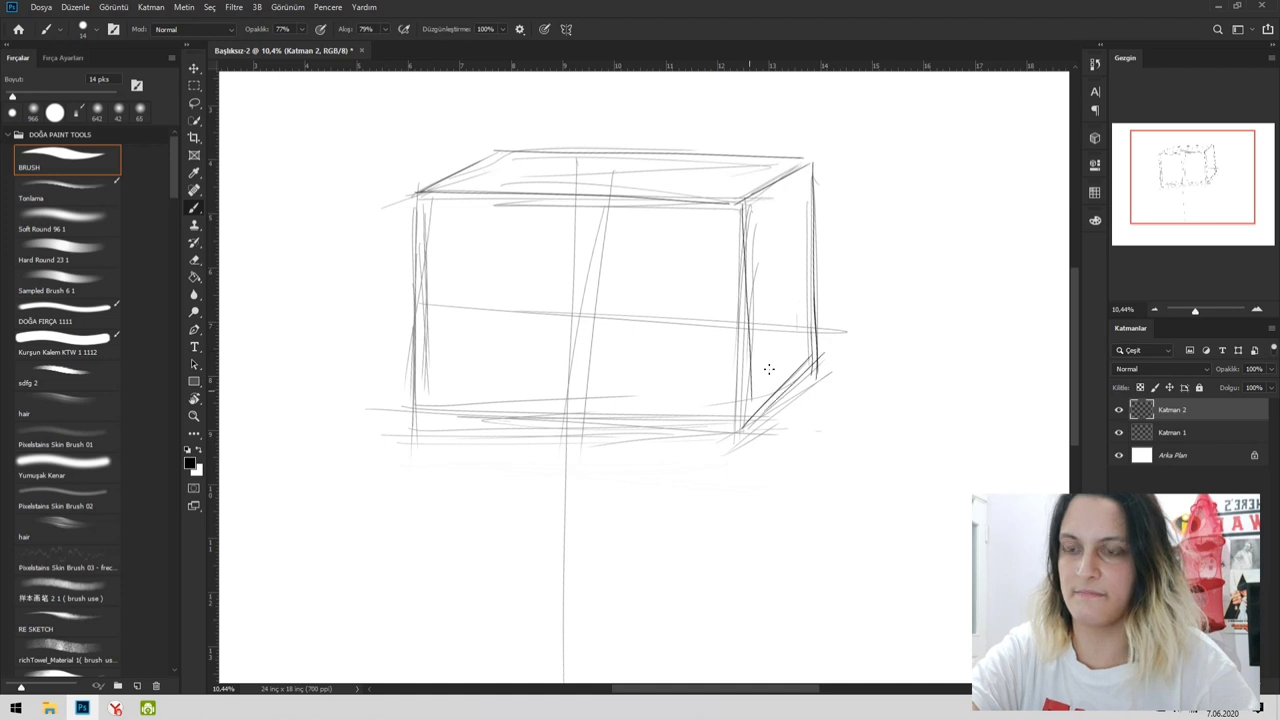
# - Trace the front face's bottom edge and left vertical edge on Katman 2, rotating the canvas view to suit each stroke direction
pyautogui.press('r')
pyautogui.moveTo(854, 289); pyautogui.dragTo(775, 178)
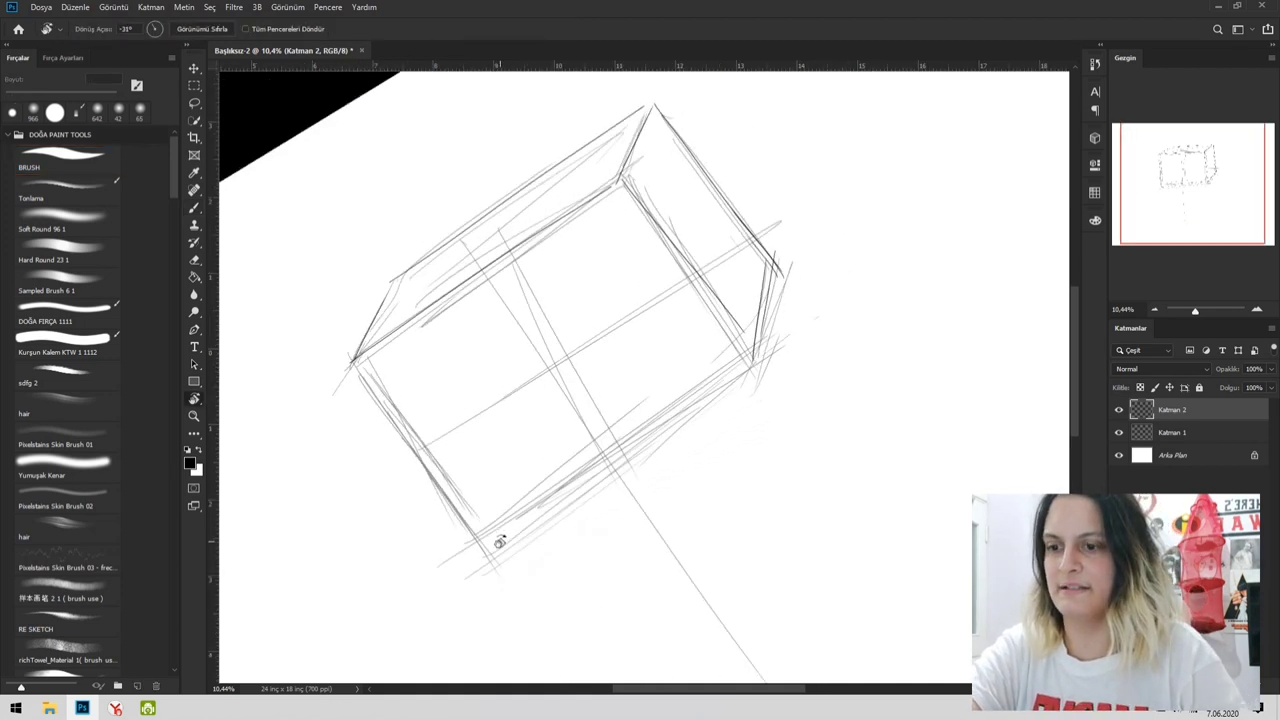
pyautogui.press('b')
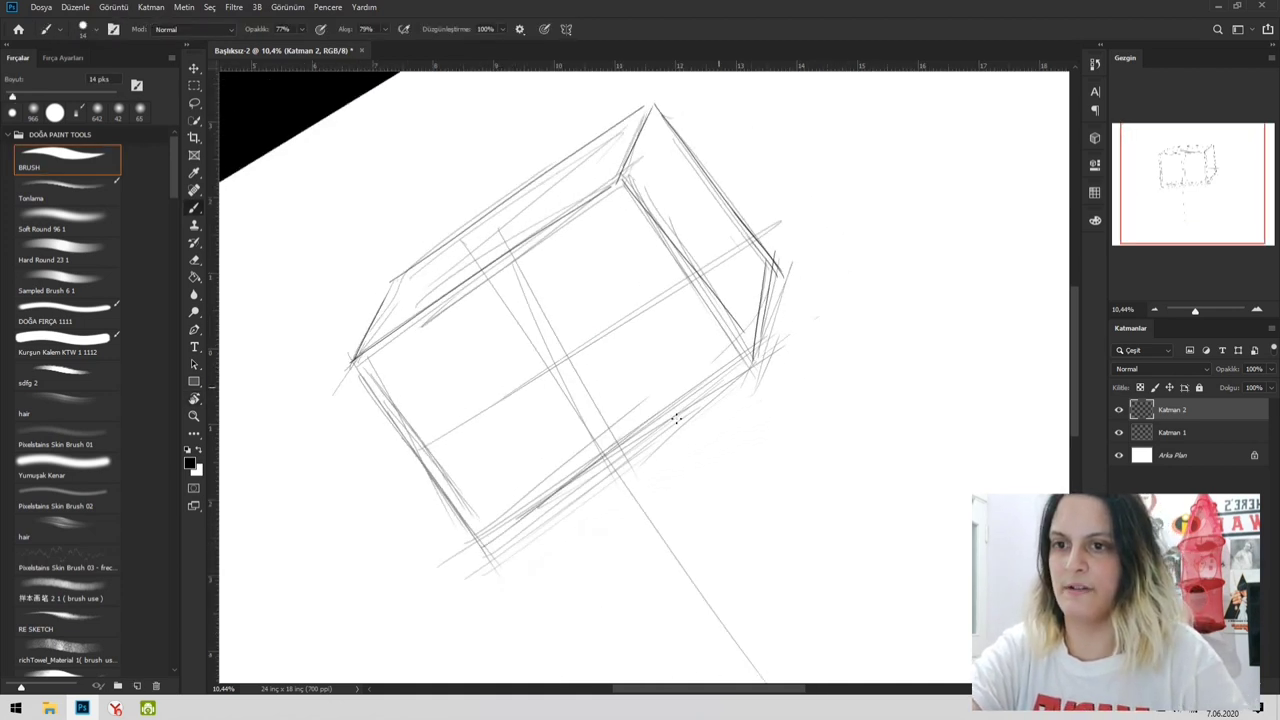
pyautogui.moveTo(554, 512); pyautogui.dragTo(752, 364)
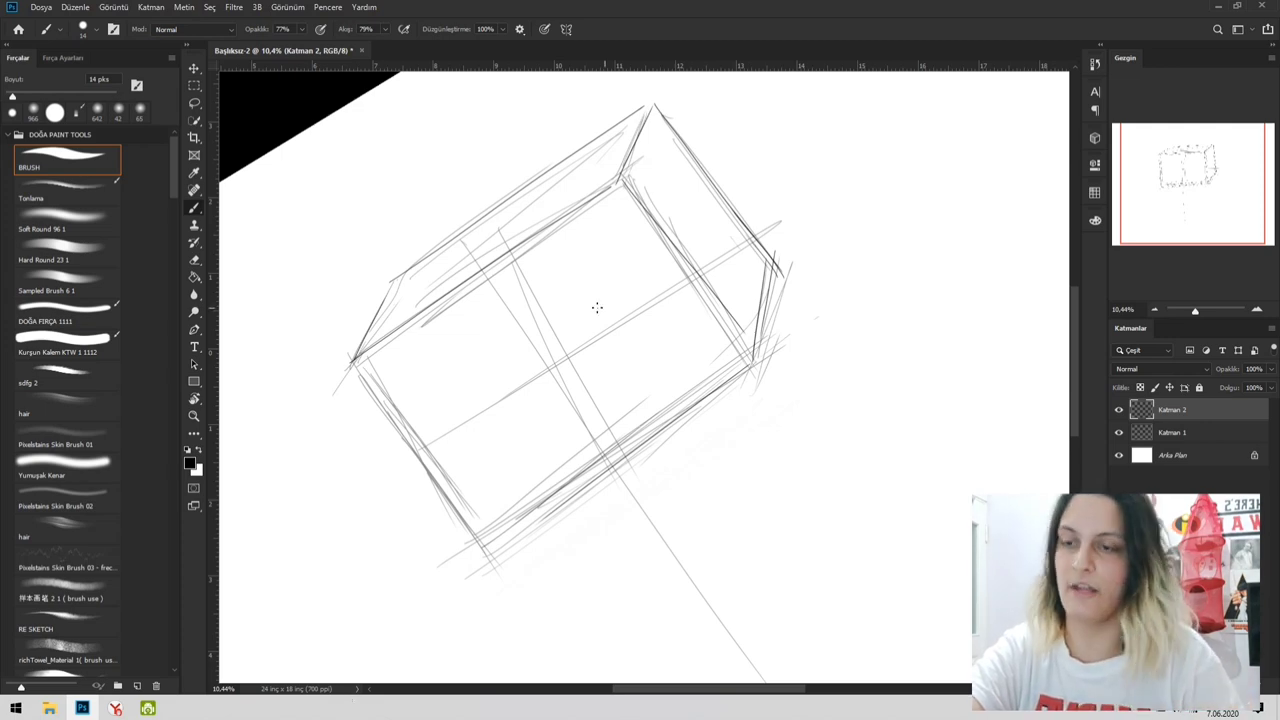
pyautogui.press('r')
pyautogui.moveTo(597, 307); pyautogui.dragTo(770, 450)
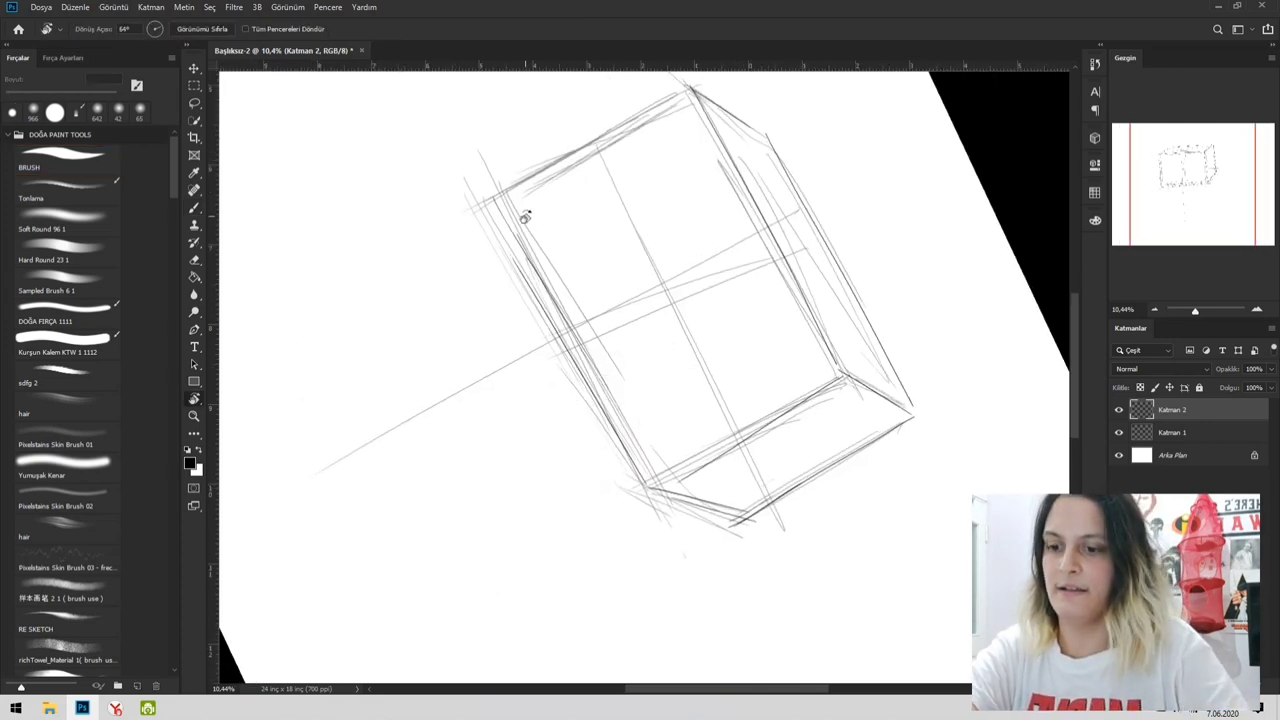
pyautogui.press('b')
pyautogui.moveTo(500, 196); pyautogui.dragTo(544, 306)
pyautogui.moveTo(498, 210); pyautogui.dragTo(558, 344)
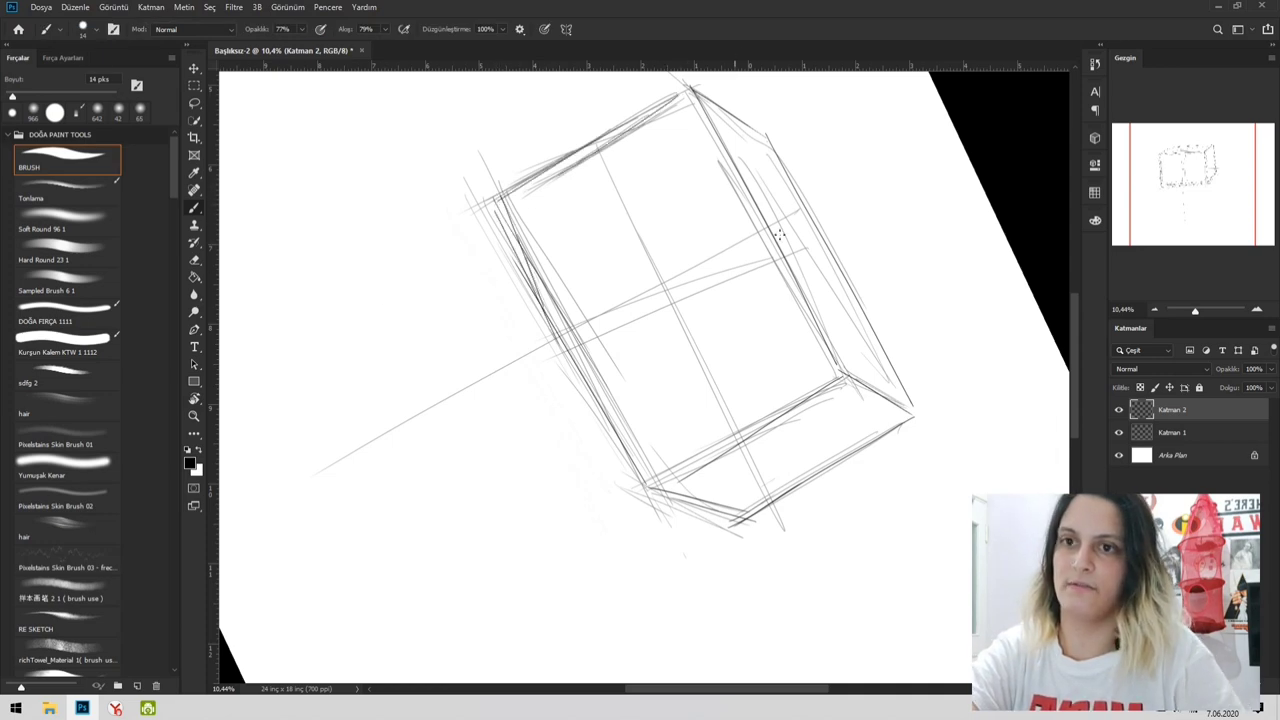
# - Return the canvas view to 0° rotation and hide the rough sketch layer Katman 1
pyautogui.press('r')
pyautogui.moveTo(815, 216)
pyautogui.mouseDown()
pyautogui.moveTo(755, 170)
pyautogui.moveTo(623, 151)
pyautogui.moveTo(640, 169)
pyautogui.mouseUp()
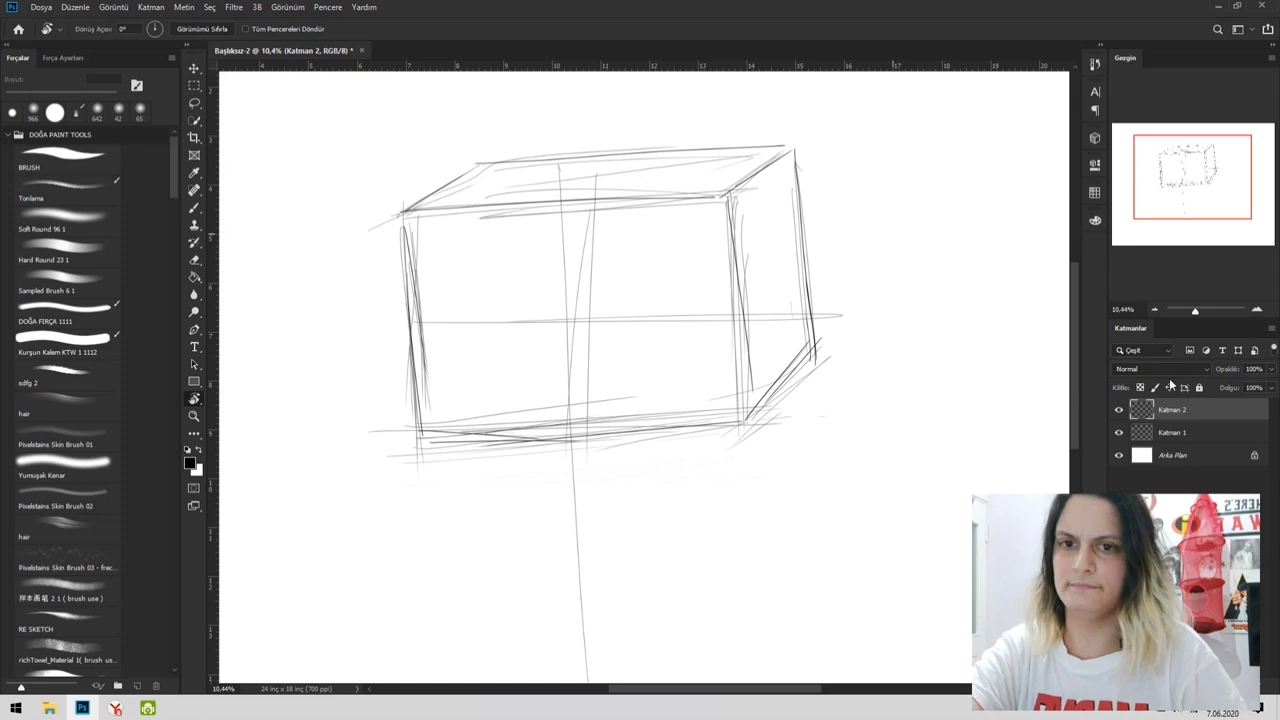
pyautogui.click(1119, 432)
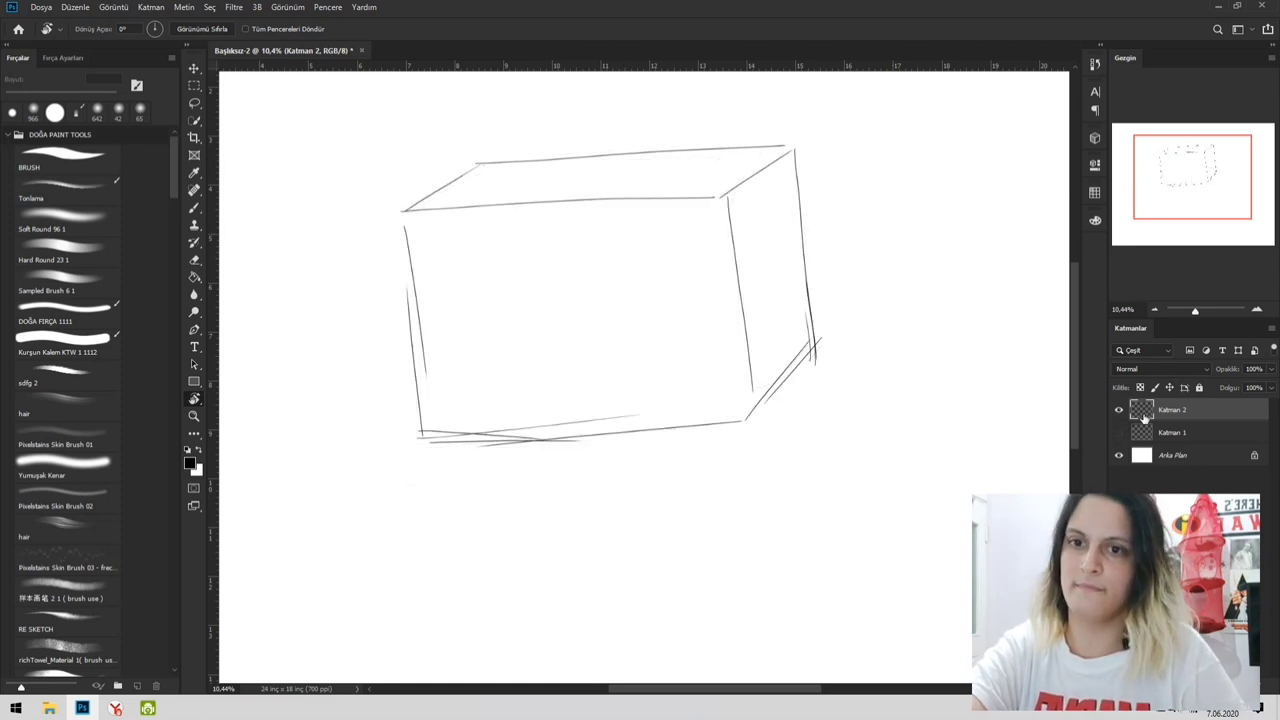
# - Add strokes along the front face's bottom edge and upper left corner on Katman 2, and widen the brush list to two columns
pyautogui.press('b')
pyautogui.moveTo(430, 435)
pyautogui.mouseDown()
pyautogui.moveTo(698, 401)
pyautogui.moveTo(423, 443)
pyautogui.moveTo(682, 418)
pyautogui.mouseUp()
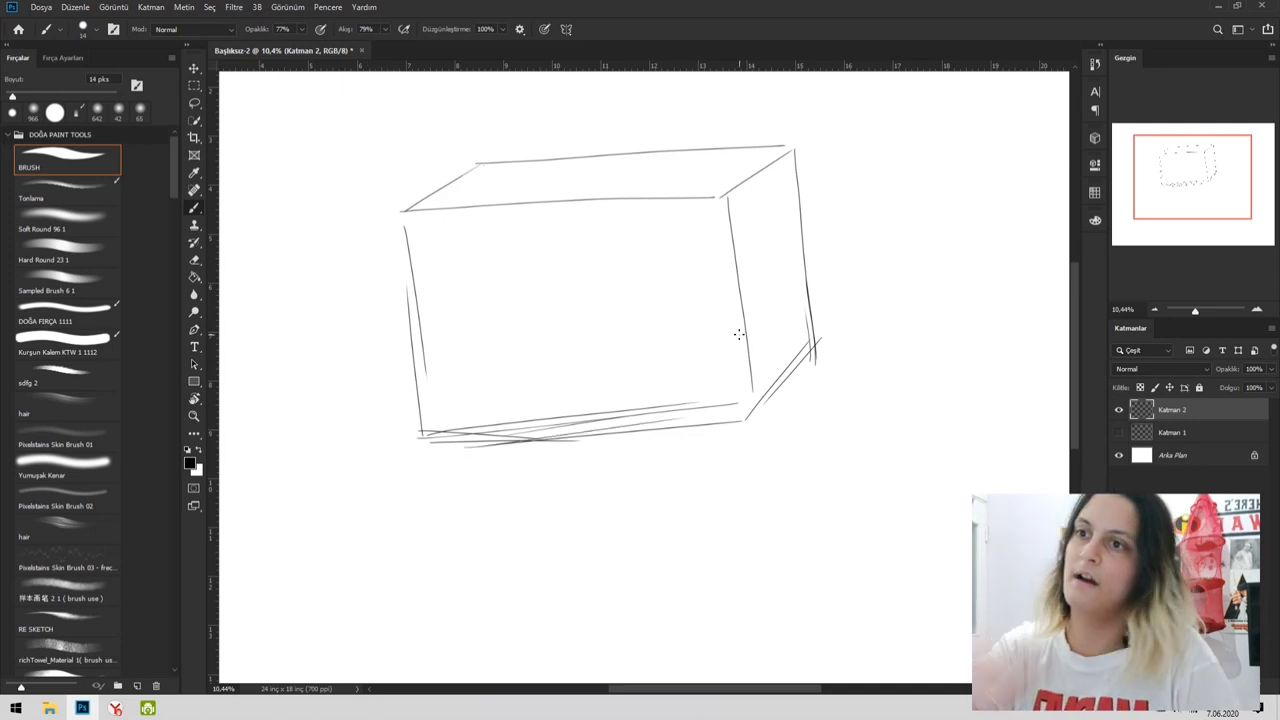
pyautogui.moveTo(398, 213); pyautogui.dragTo(484, 207)
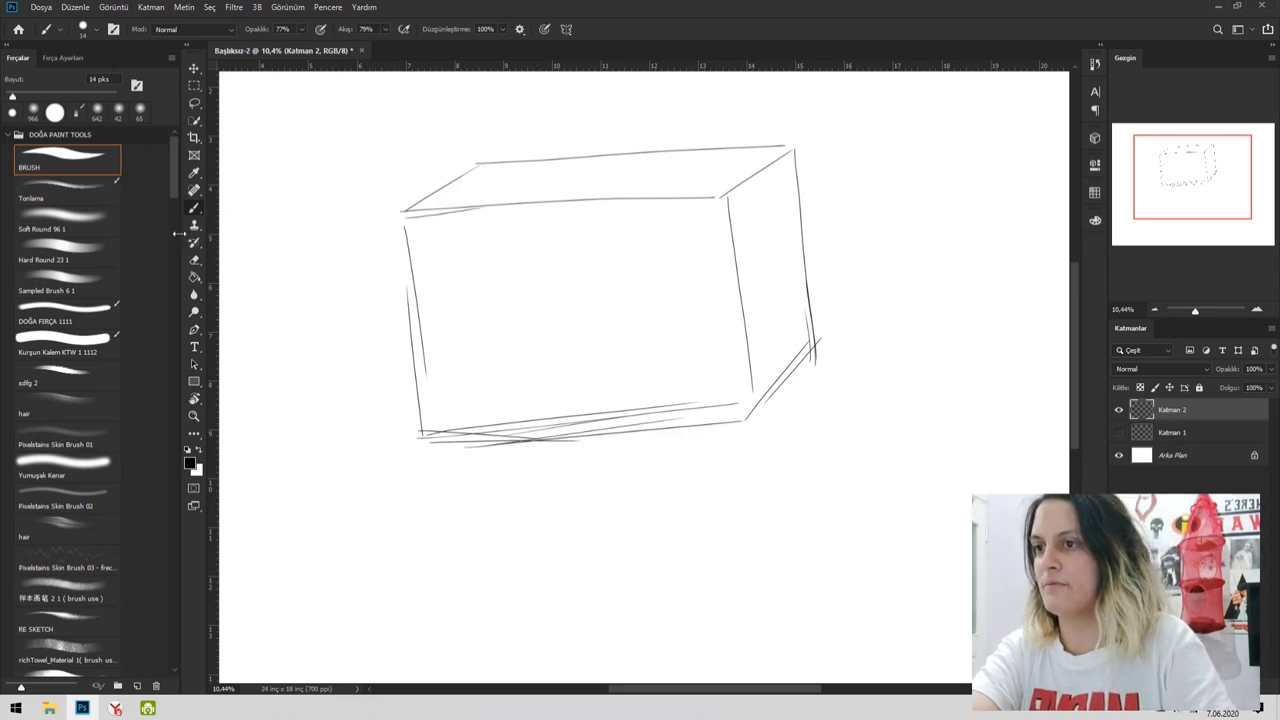
pyautogui.moveTo(178, 234); pyautogui.dragTo(250, 210)
# - Draw a freehand Lasso selection around the inside of the box's front face
pyautogui.press('w')
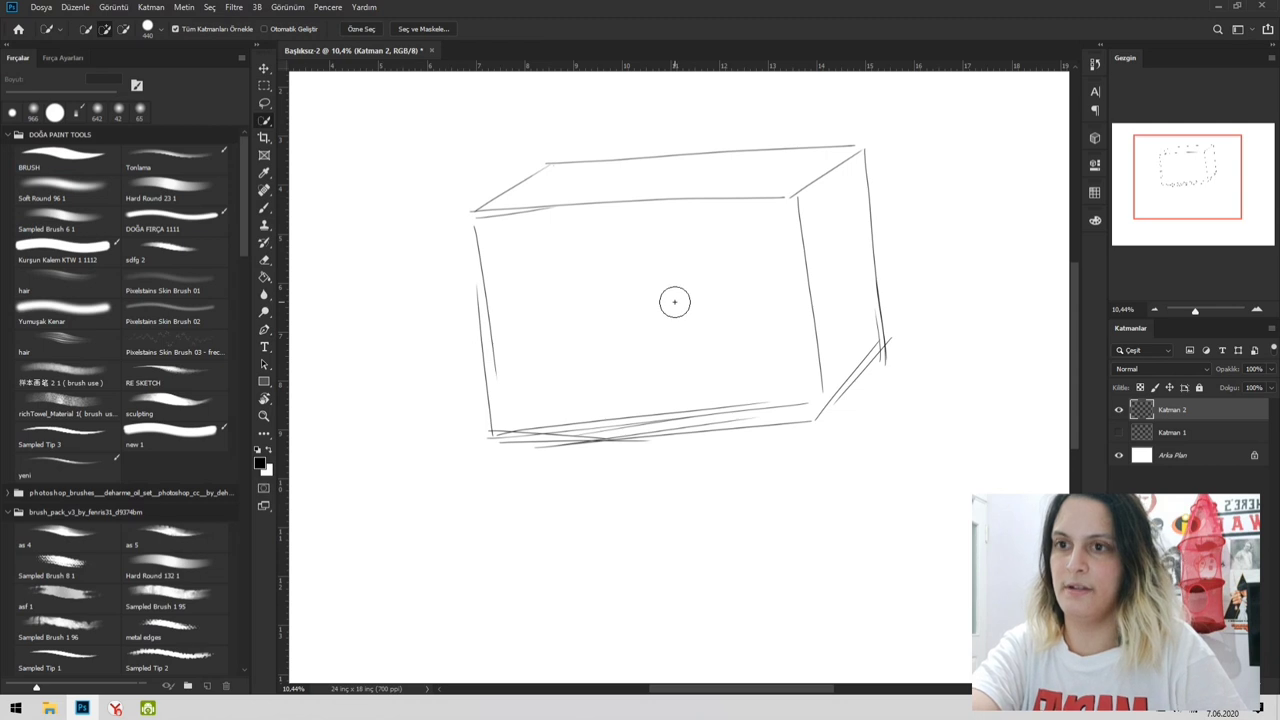
pyautogui.press('s')
pyautogui.press('a')
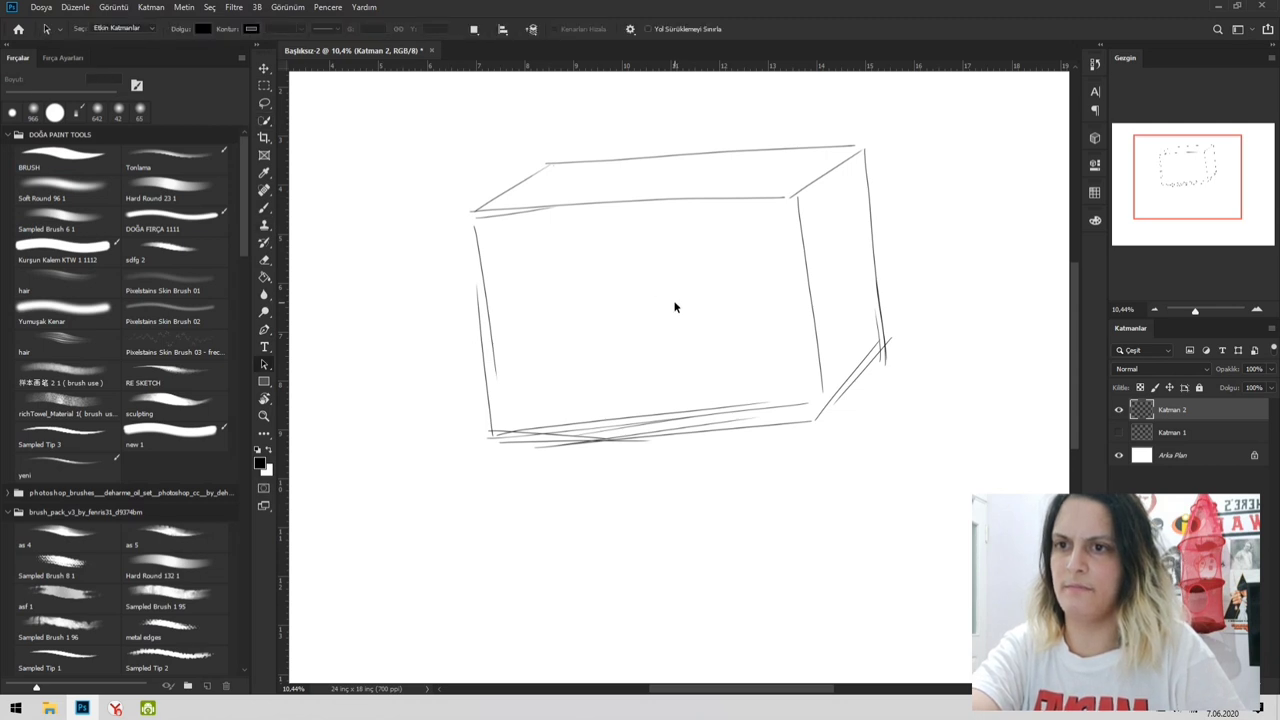
pyautogui.press('w')
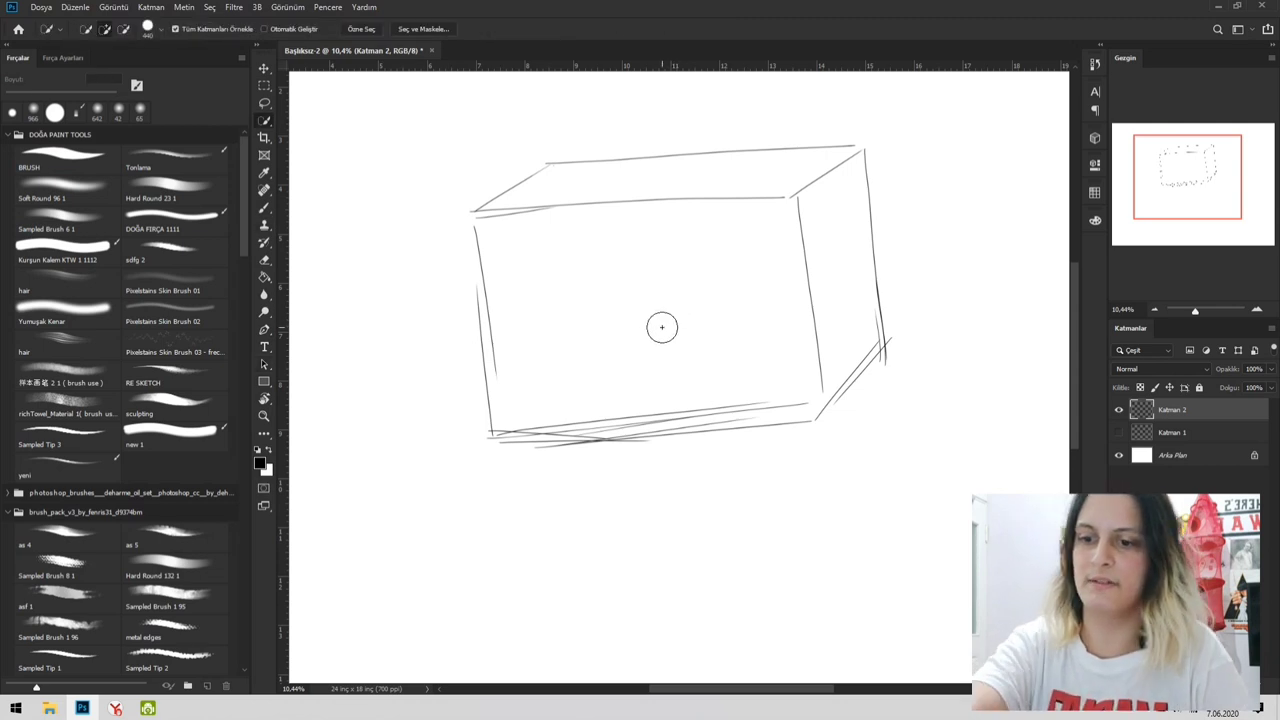
pyautogui.press('l')
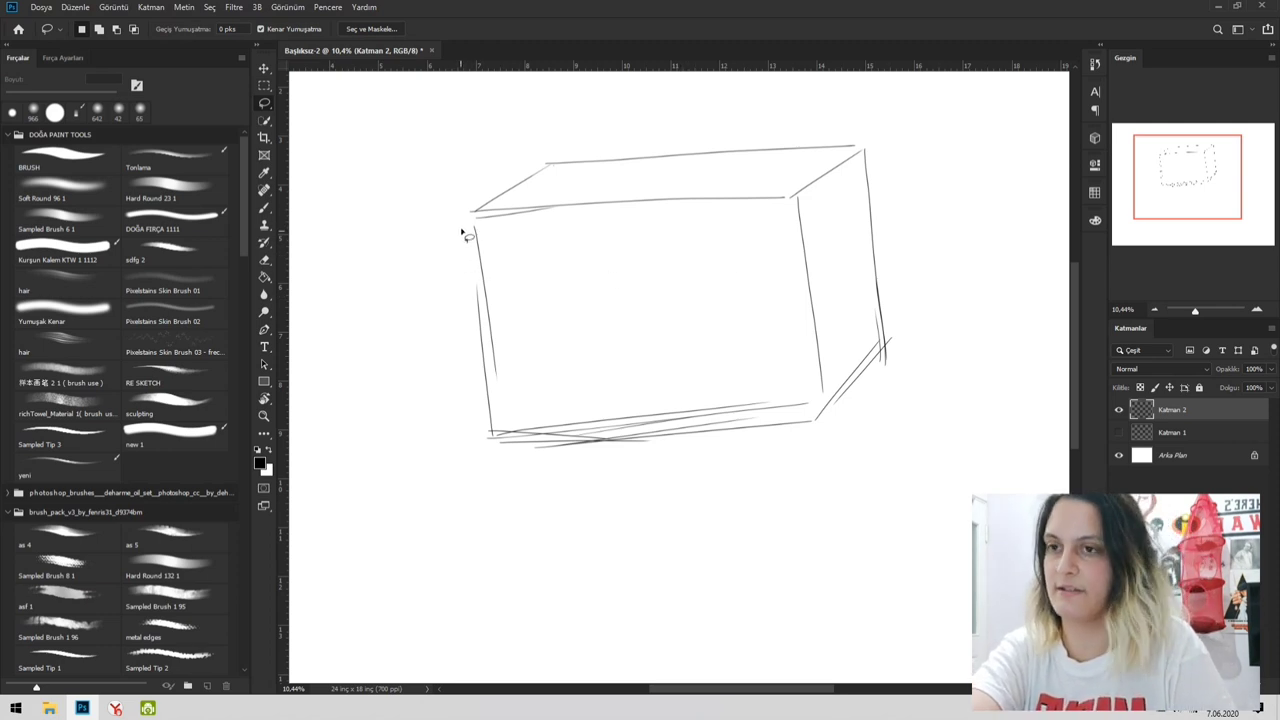
pyautogui.moveTo(482, 273)
pyautogui.mouseDown()
pyautogui.moveTo(505, 412)
pyautogui.moveTo(545, 432)
pyautogui.moveTo(811, 408)
pyautogui.mouseUp()
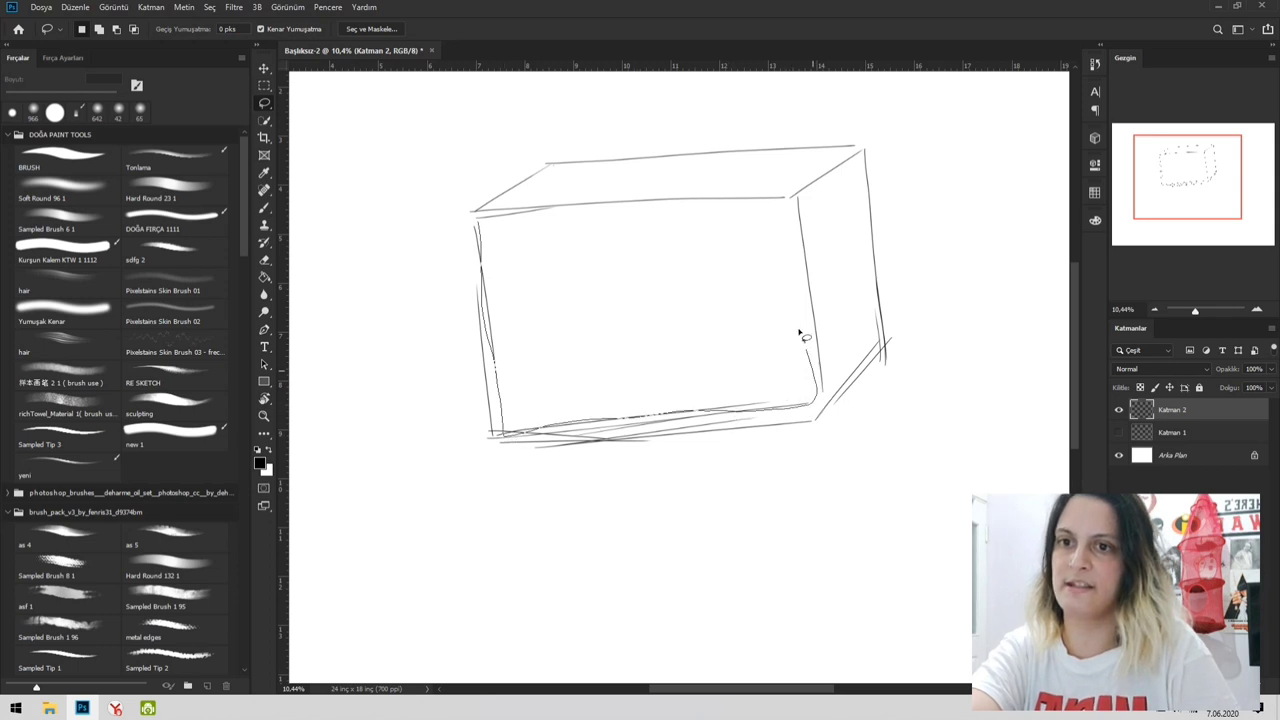
pyautogui.moveTo(800, 333)
pyautogui.mouseDown()
pyautogui.moveTo(797, 210)
pyautogui.moveTo(445, 228)
pyautogui.mouseUp()
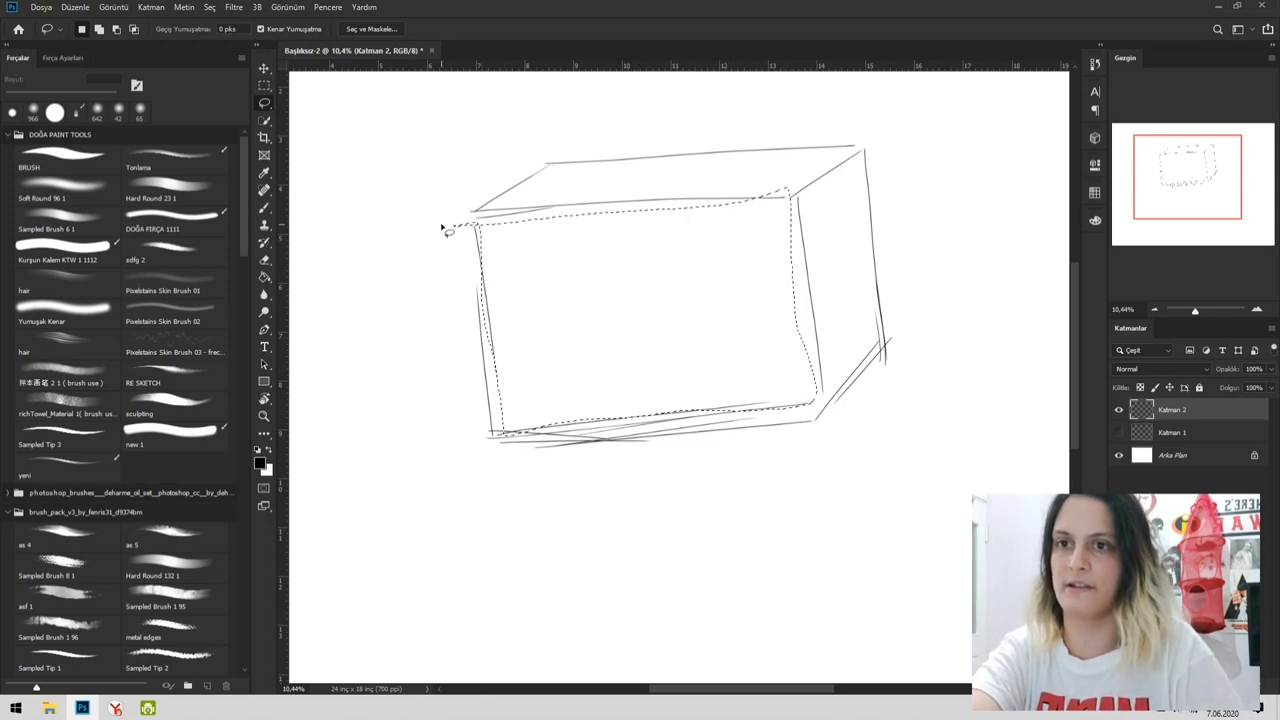
# - Try painting the selected front face black with a 991 px brush, and undo the paint and the lasso selection
pyautogui.press('b')
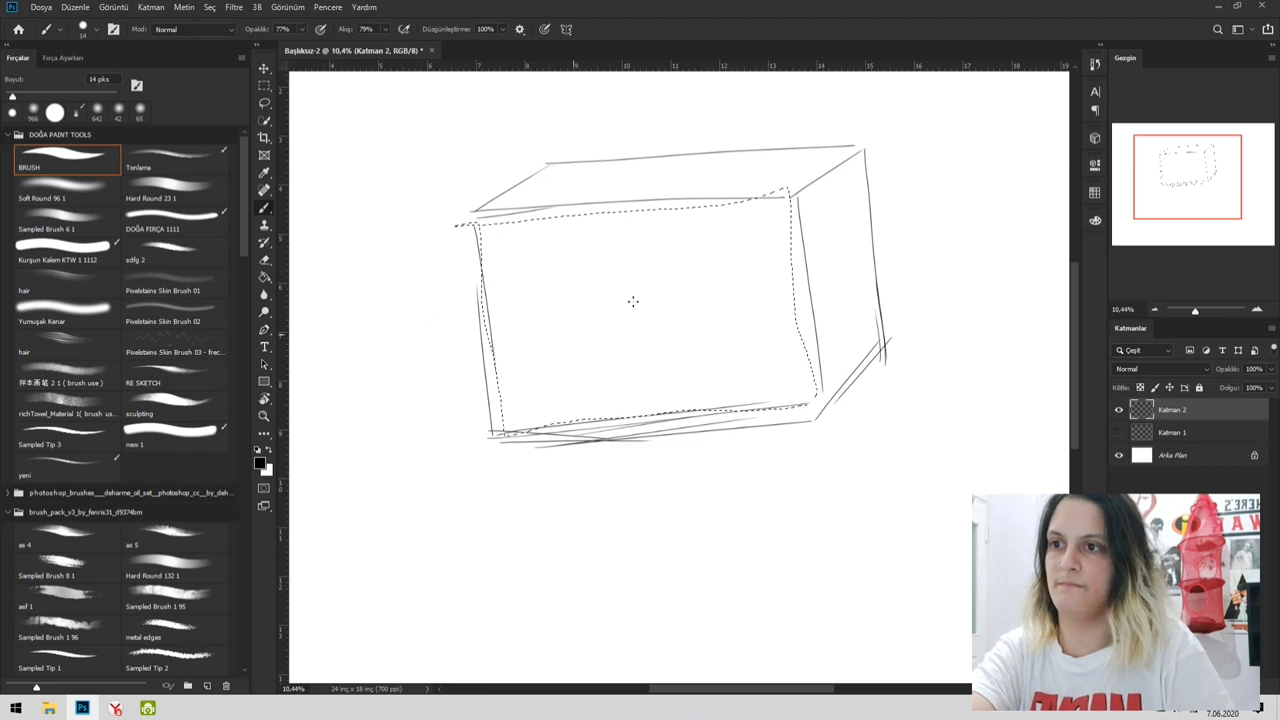
pyautogui.moveTo(585, 277); pyautogui.dragTo(637, 282)
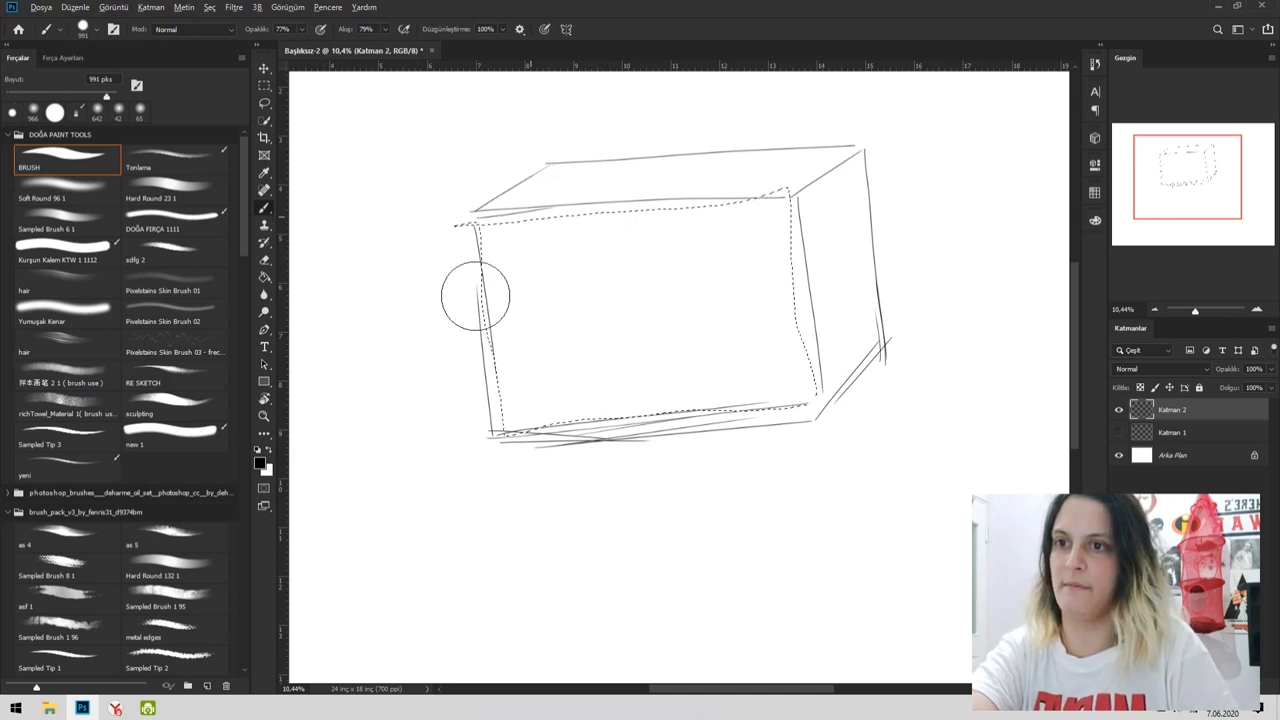
pyautogui.moveTo(475, 296)
pyautogui.mouseDown()
pyautogui.moveTo(503, 177)
pyautogui.moveTo(554, 483)
pyautogui.moveTo(606, 157)
pyautogui.moveTo(612, 222)
pyautogui.mouseUp()
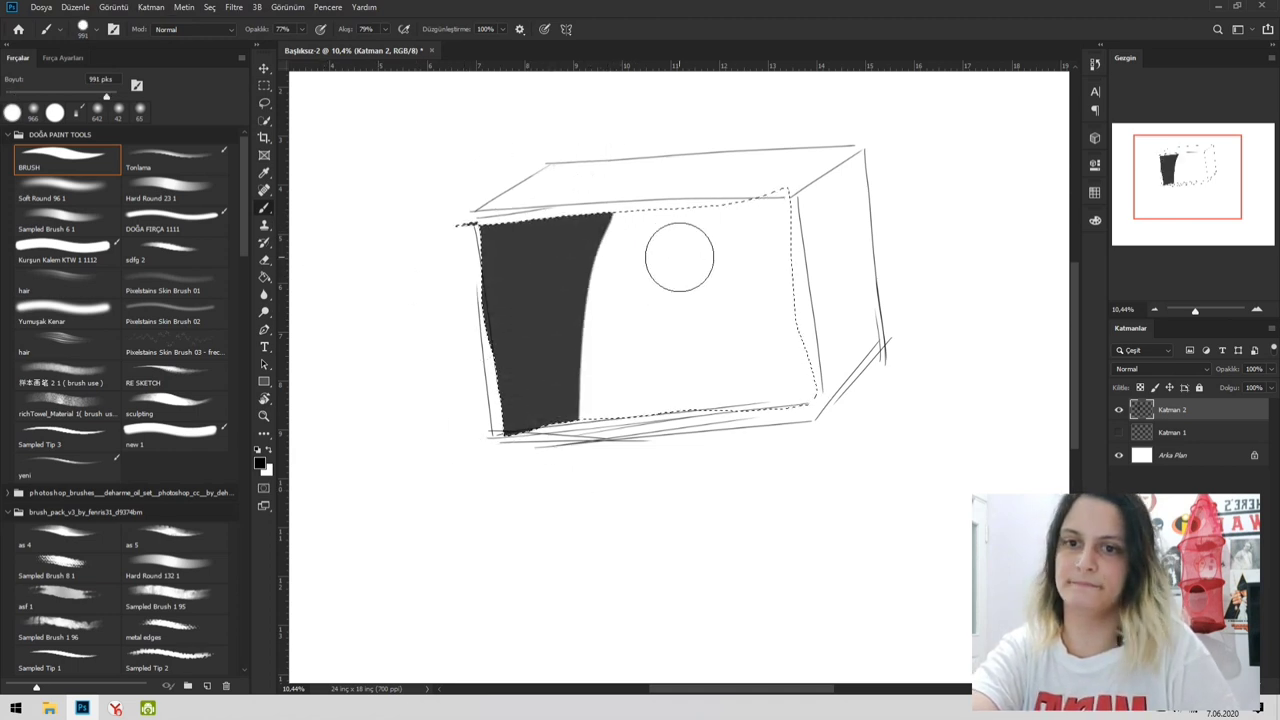
pyautogui.hotkey('ctrl', 'z')
pyautogui.hotkey('ctrl', 'z')
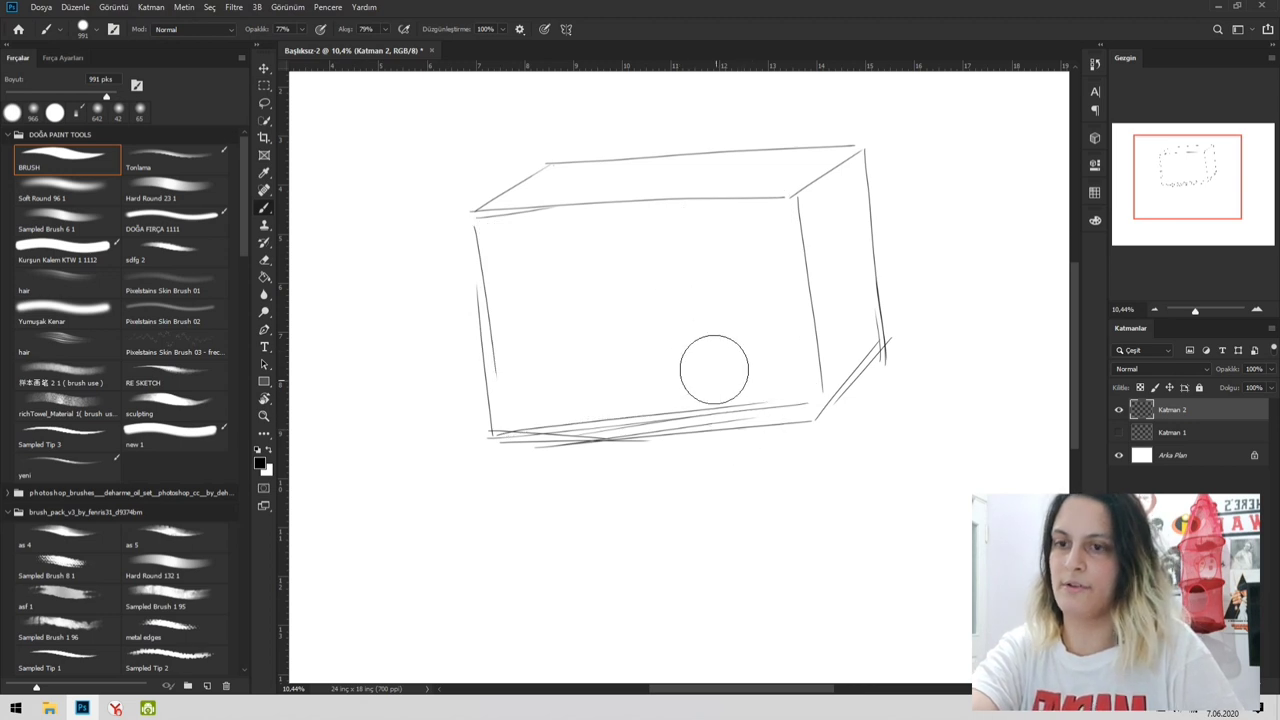
# - Select the interior of the box's front face with the Quick Selection tool at a larger brush size
pyautogui.press('w')
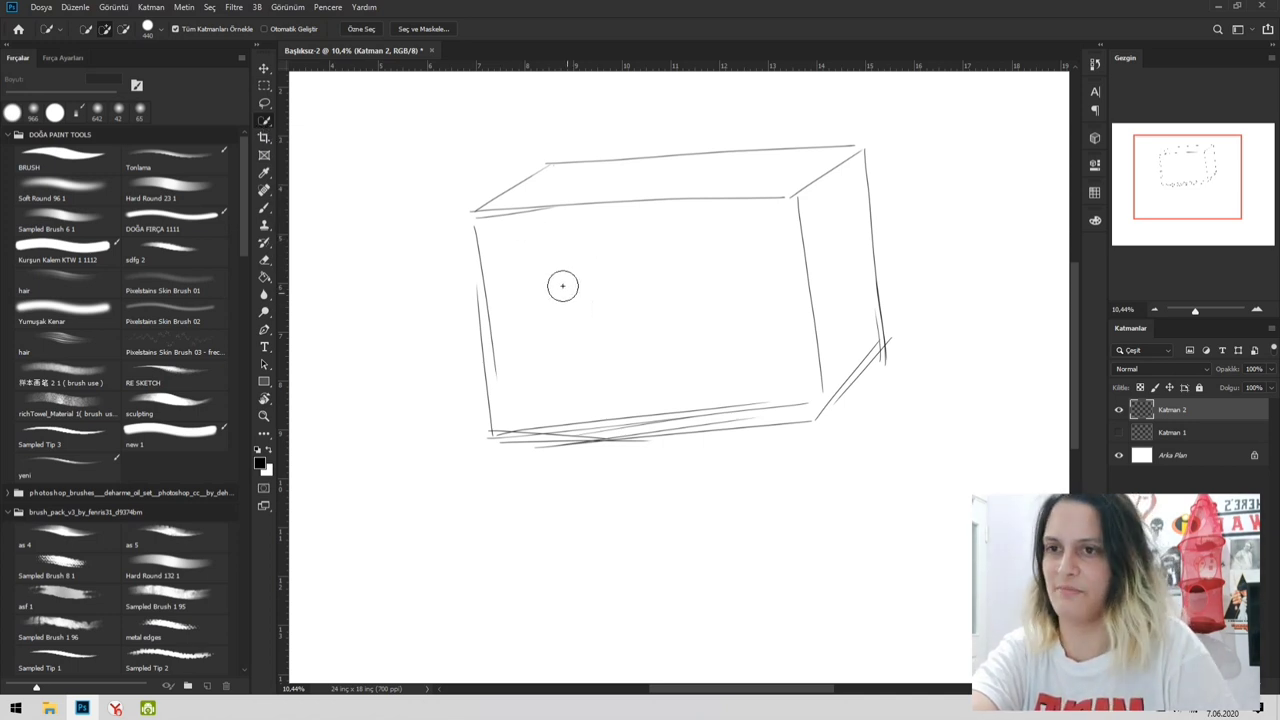
pyautogui.moveTo(555, 291); pyautogui.dragTo(589, 295)
pyautogui.moveTo(574, 297)
pyautogui.mouseDown()
pyautogui.moveTo(537, 282)
pyautogui.moveTo(591, 289)
pyautogui.moveTo(606, 263)
pyautogui.moveTo(692, 267)
pyautogui.mouseUp()
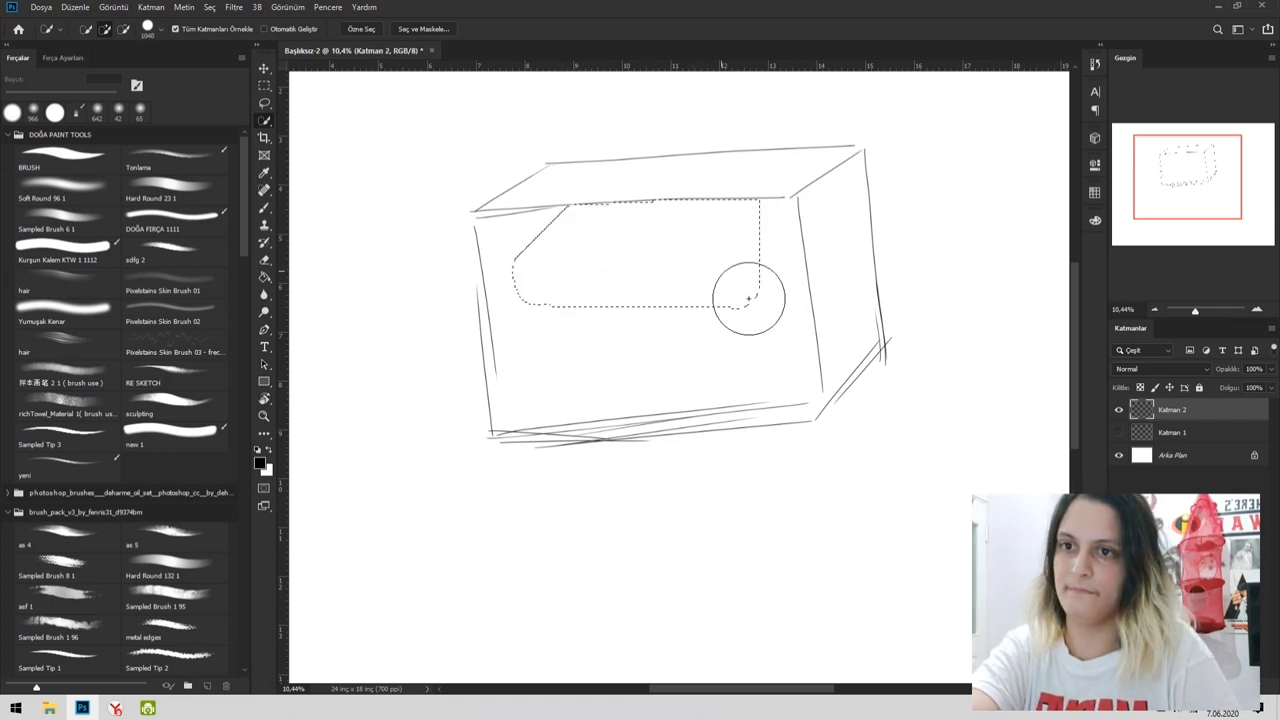
pyautogui.moveTo(540, 254); pyautogui.dragTo(509, 243)
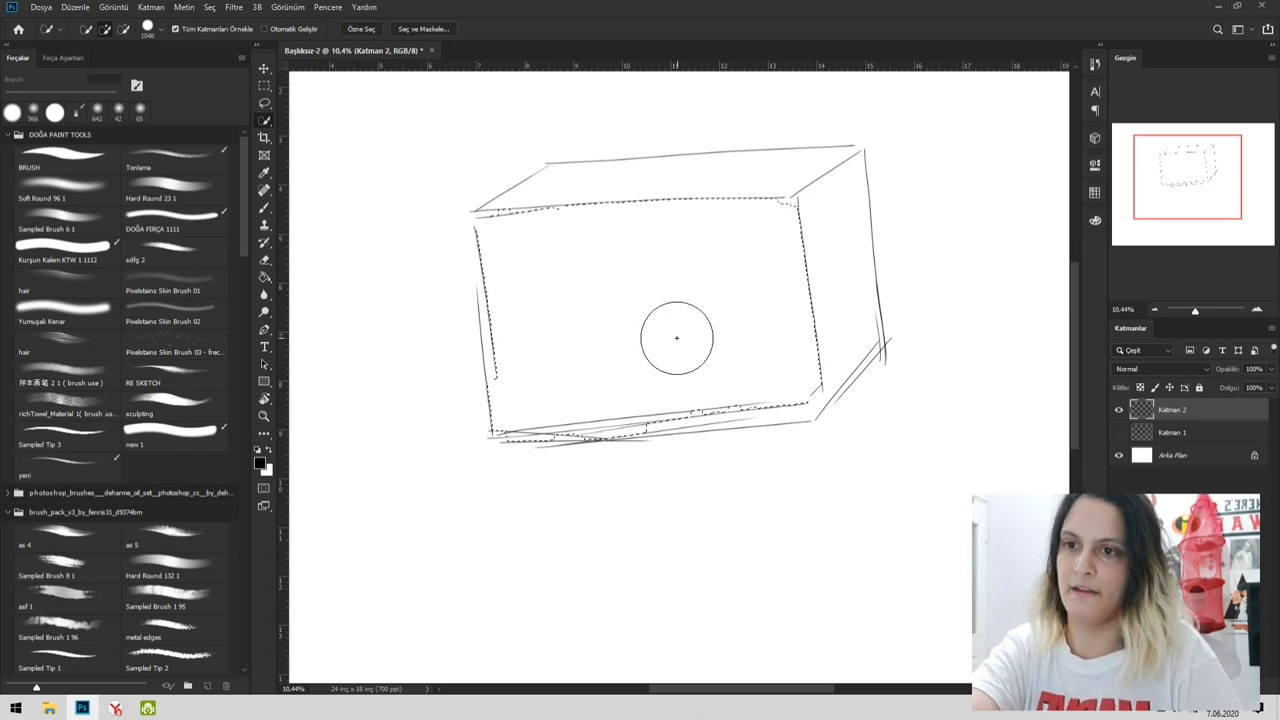
# - Refine the front face selection by subtracting the spill below its bottom edge and adding the missed corners with a 320 px selection brush
pyautogui.press('alt')
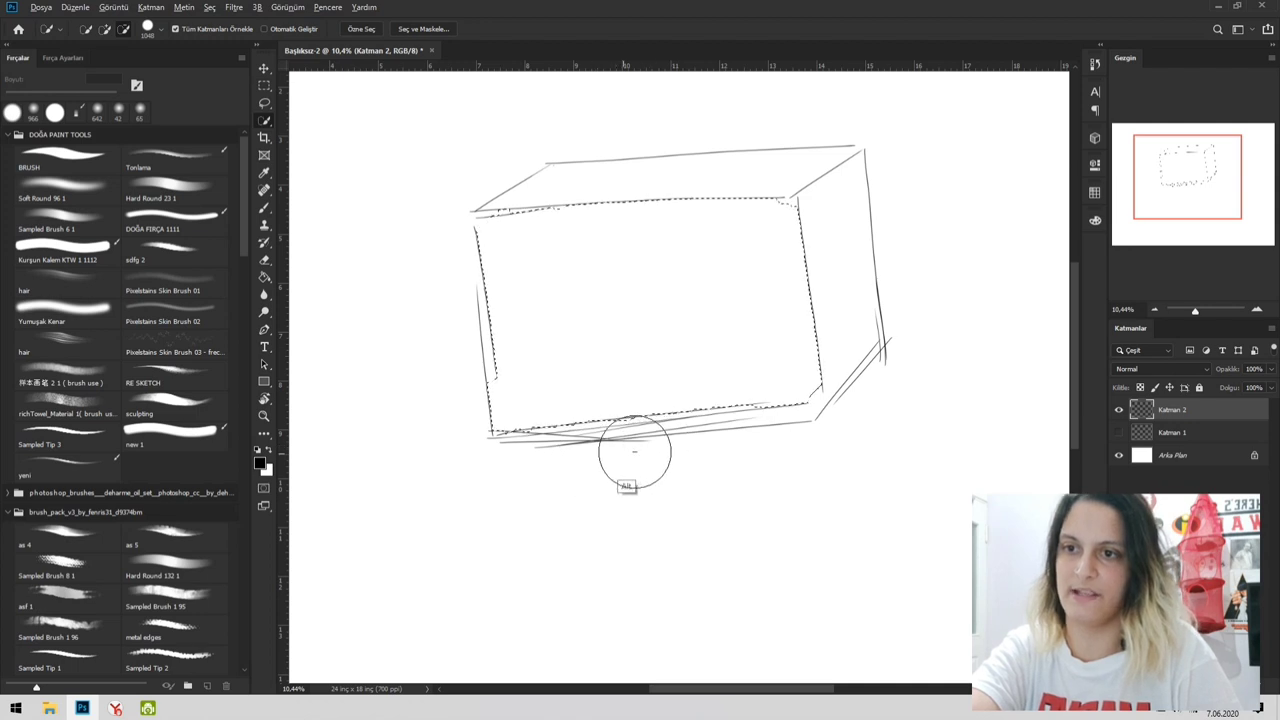
pyautogui.keyDown('alt'); pyautogui.click(648, 451); pyautogui.keyUp('alt')
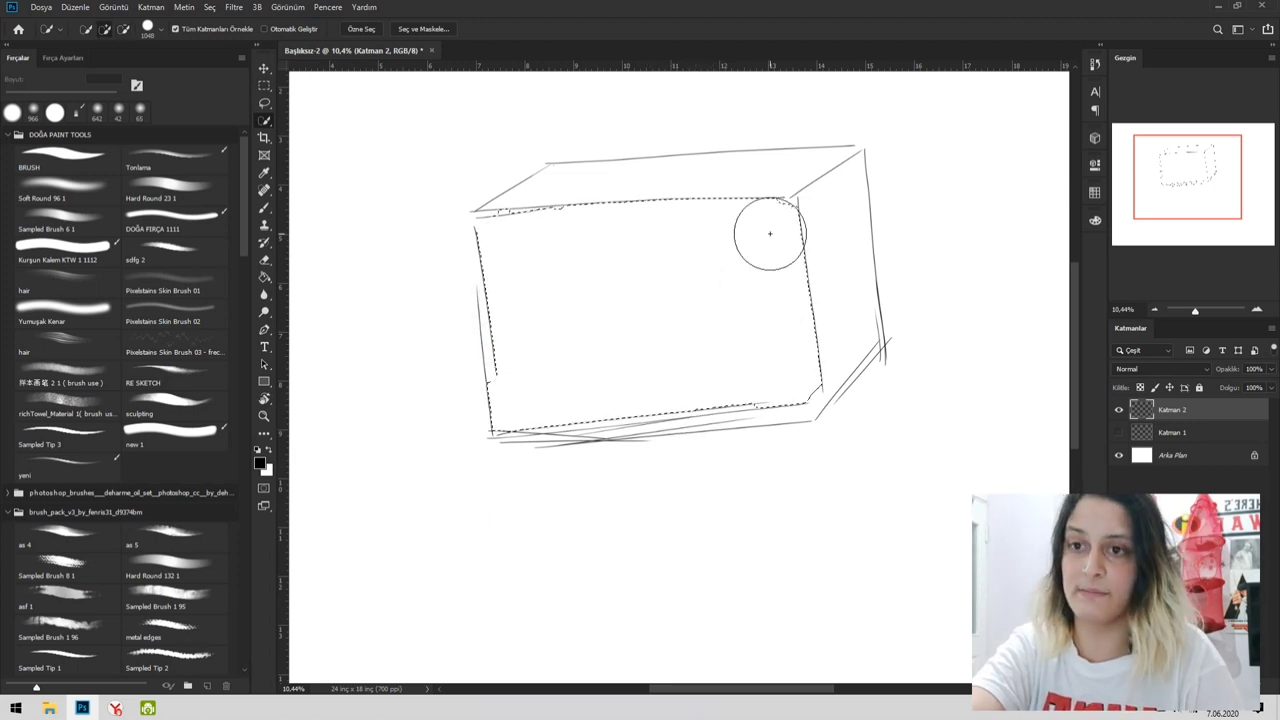
pyautogui.moveTo(775, 251); pyautogui.dragTo(755, 251)
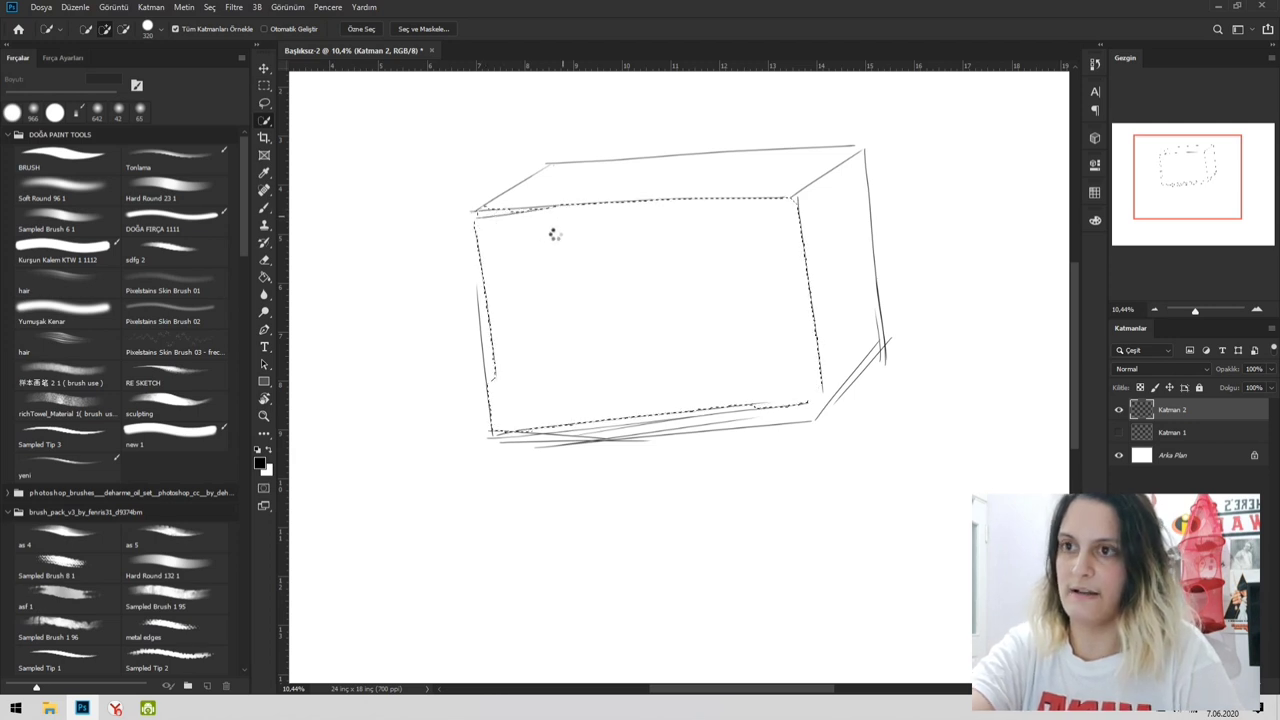
# - Enlarge the brush to 1940 px and paint the whole selected front face black on Katman 2
pyautogui.press('b')
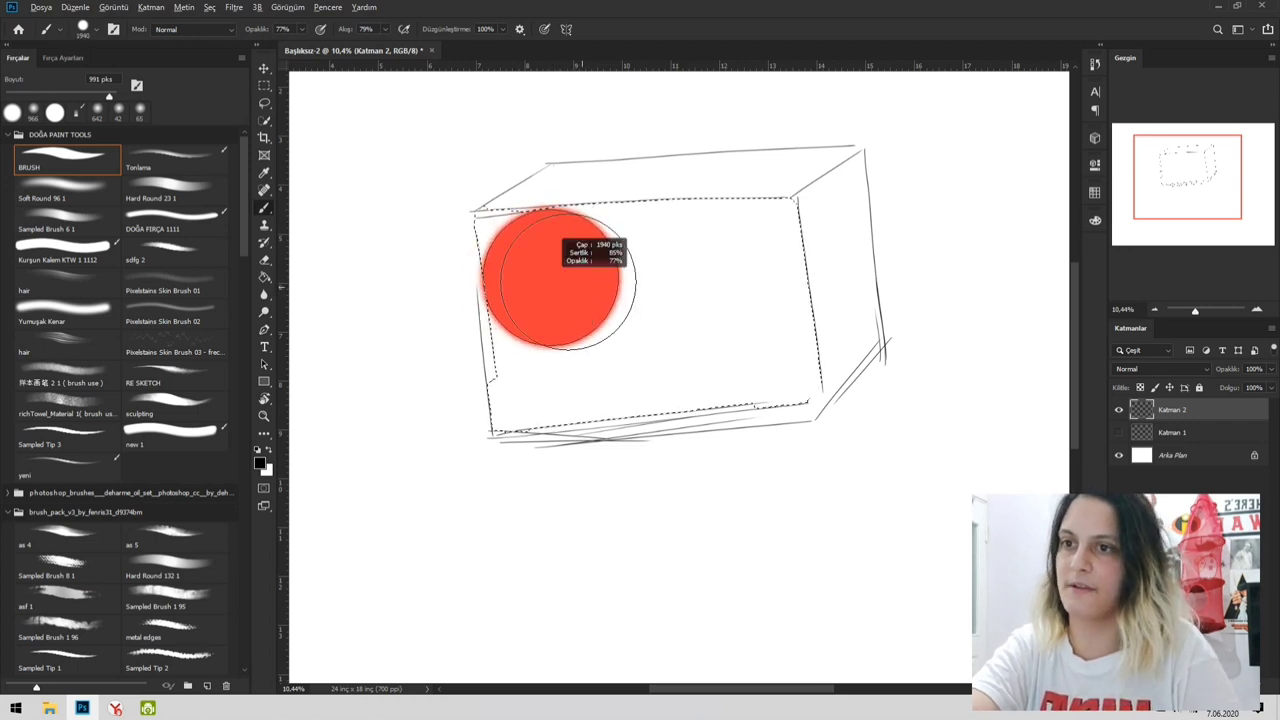
pyautogui.moveTo(518, 395)
pyautogui.mouseDown()
pyautogui.moveTo(549, 462)
pyautogui.moveTo(615, 423)
pyautogui.moveTo(832, 383)
pyautogui.moveTo(785, 238)
pyautogui.moveTo(742, 215)
pyautogui.mouseUp()
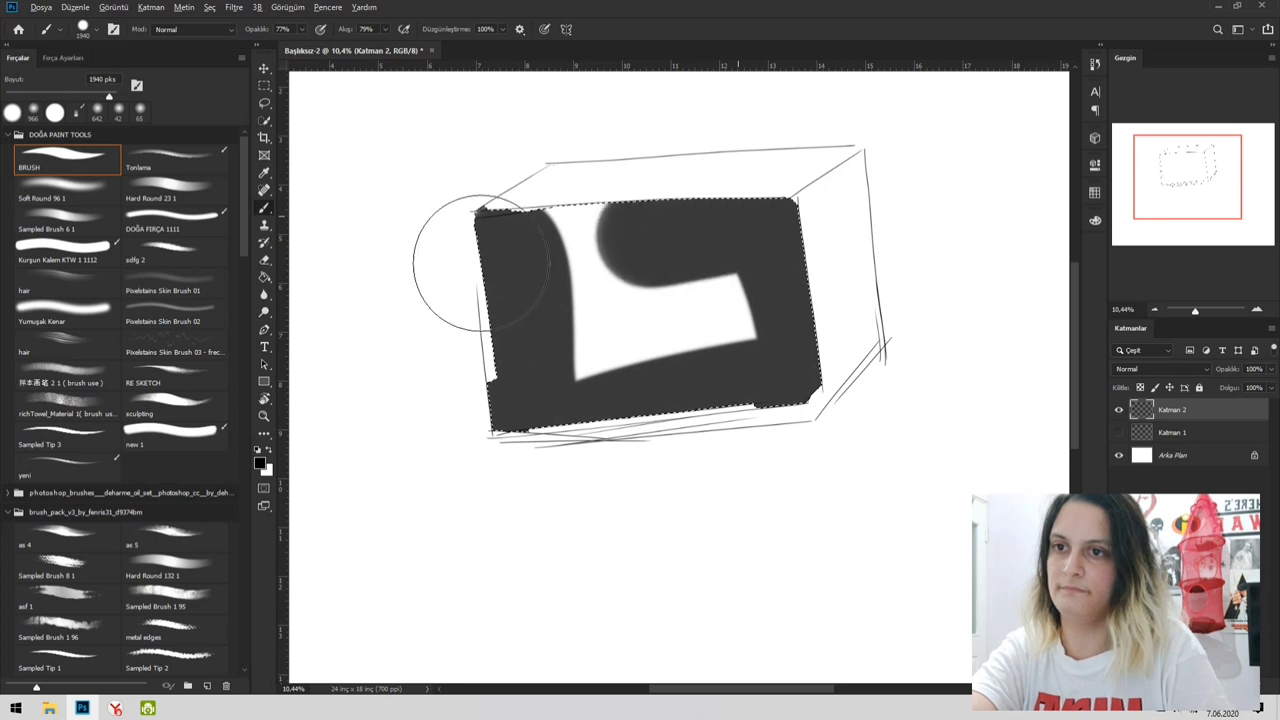
pyautogui.moveTo(517, 338)
pyautogui.mouseDown()
pyautogui.moveTo(469, 344)
pyautogui.moveTo(514, 350)
pyautogui.mouseUp()
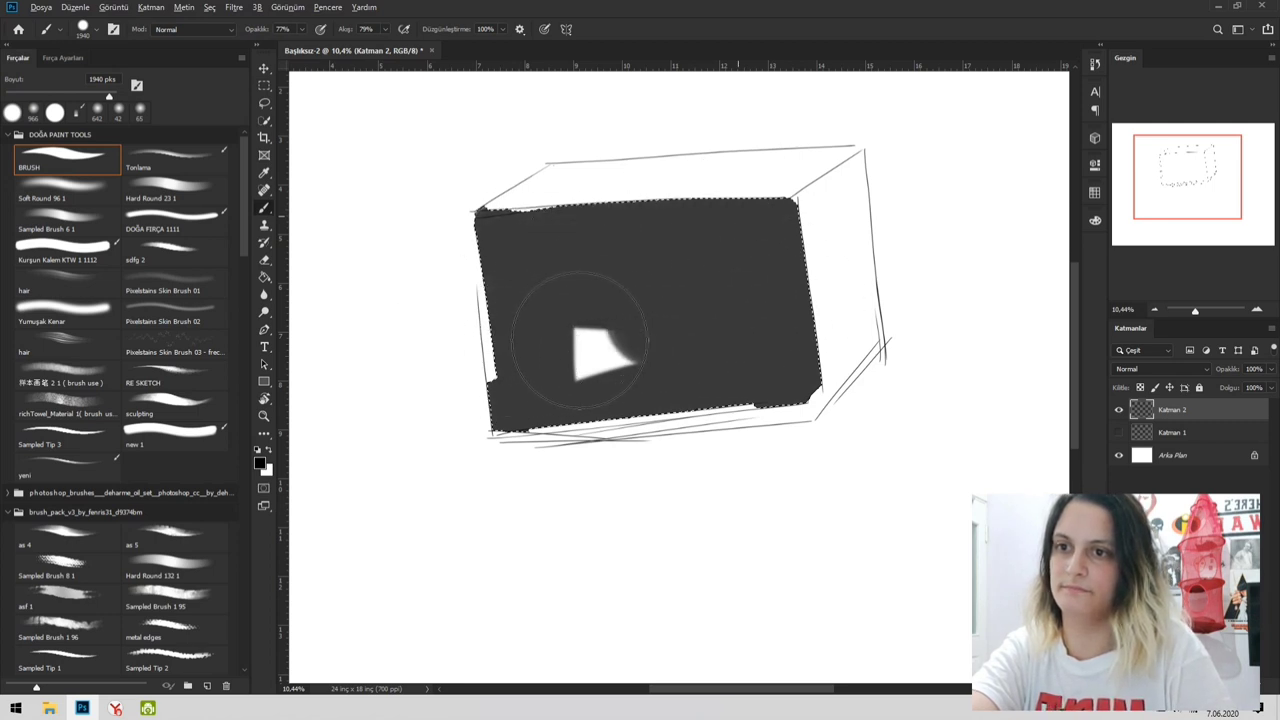
pyautogui.moveTo(665, 398)
pyautogui.mouseDown()
pyautogui.moveTo(717, 377)
pyautogui.moveTo(679, 361)
pyautogui.mouseUp()
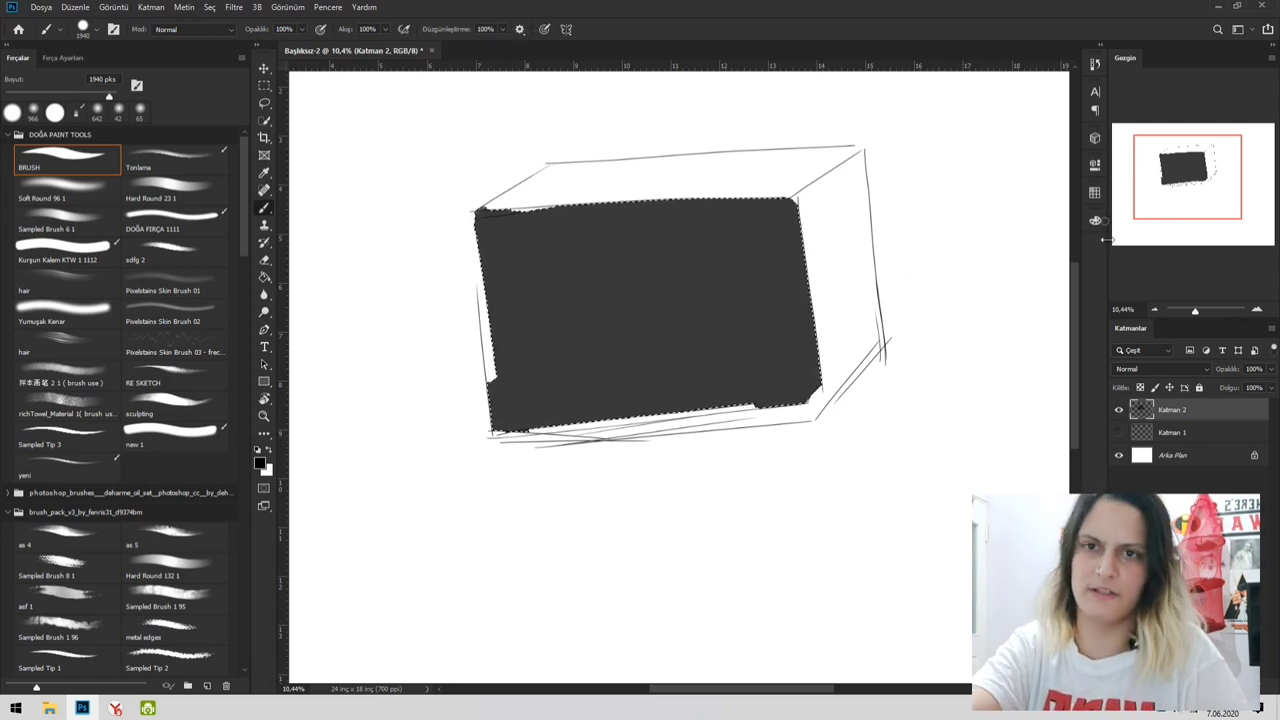
# - Show the colour wheel, sample the front face's dark grey as the foreground colour, and clear the selection
pyautogui.click(1095, 224)
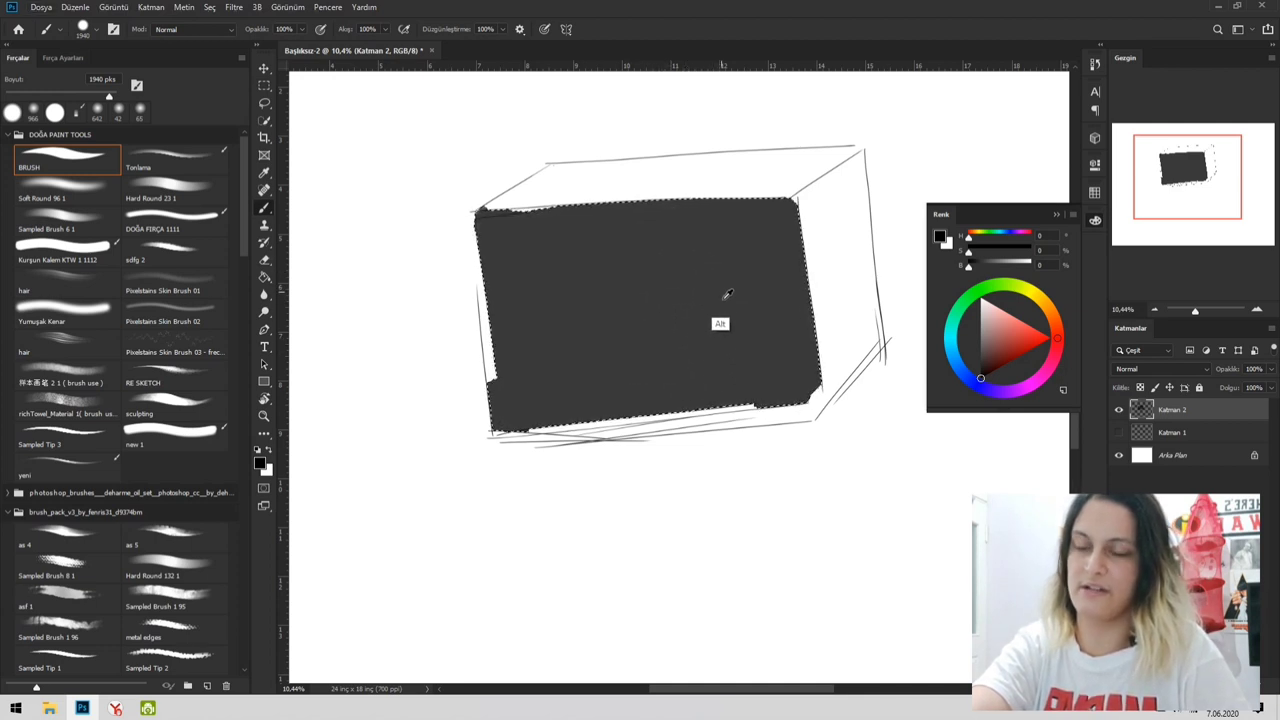
pyautogui.keyDown('alt'); pyautogui.click(693, 304); pyautogui.keyUp('alt')
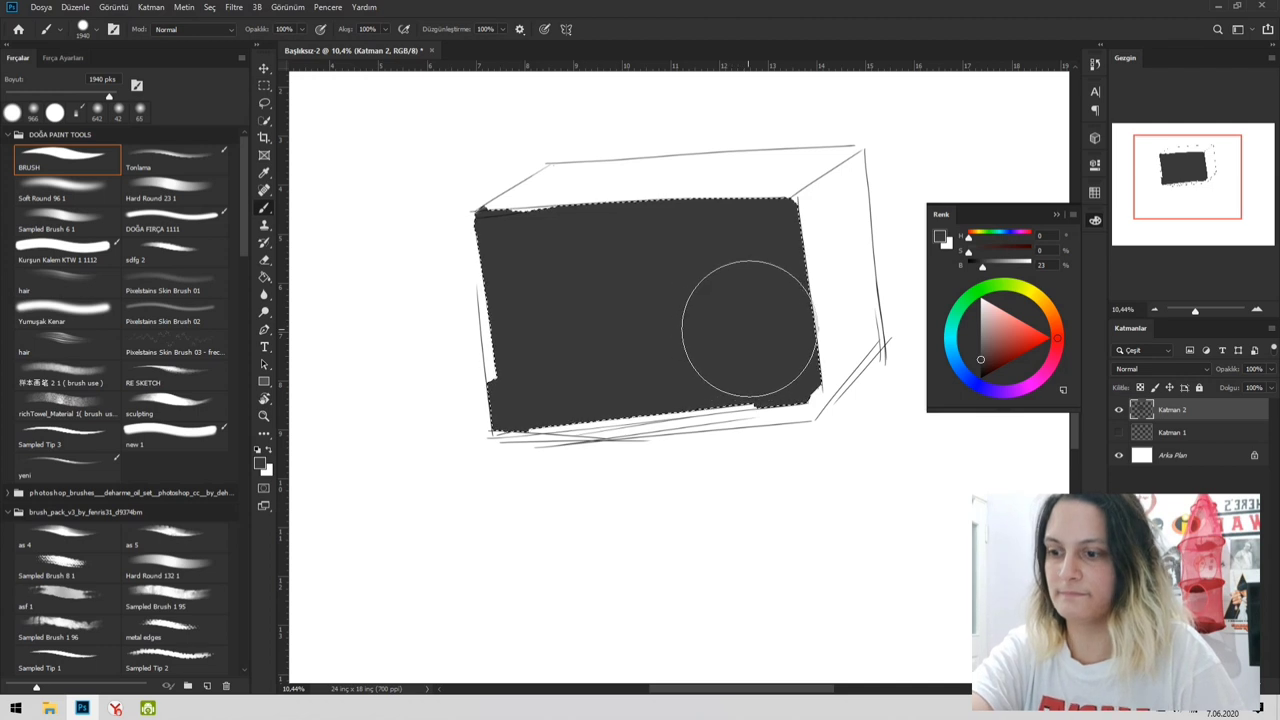
pyautogui.press('s')
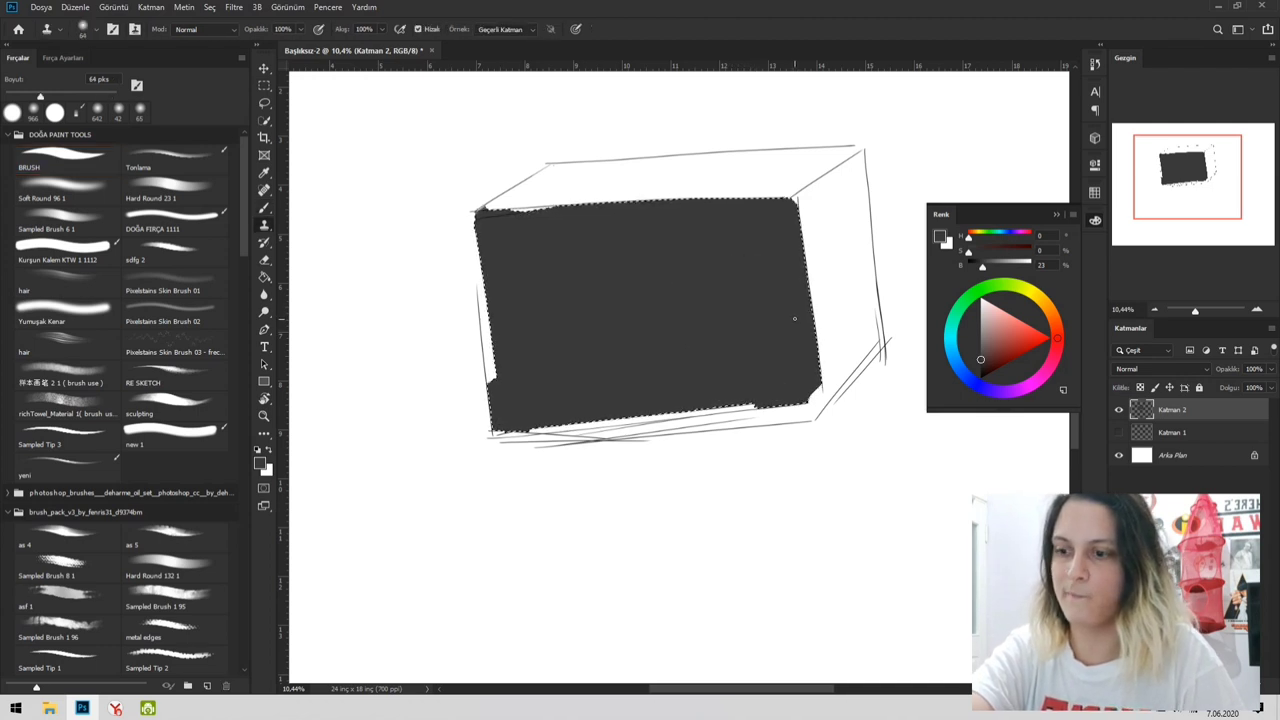
pyautogui.press('l')
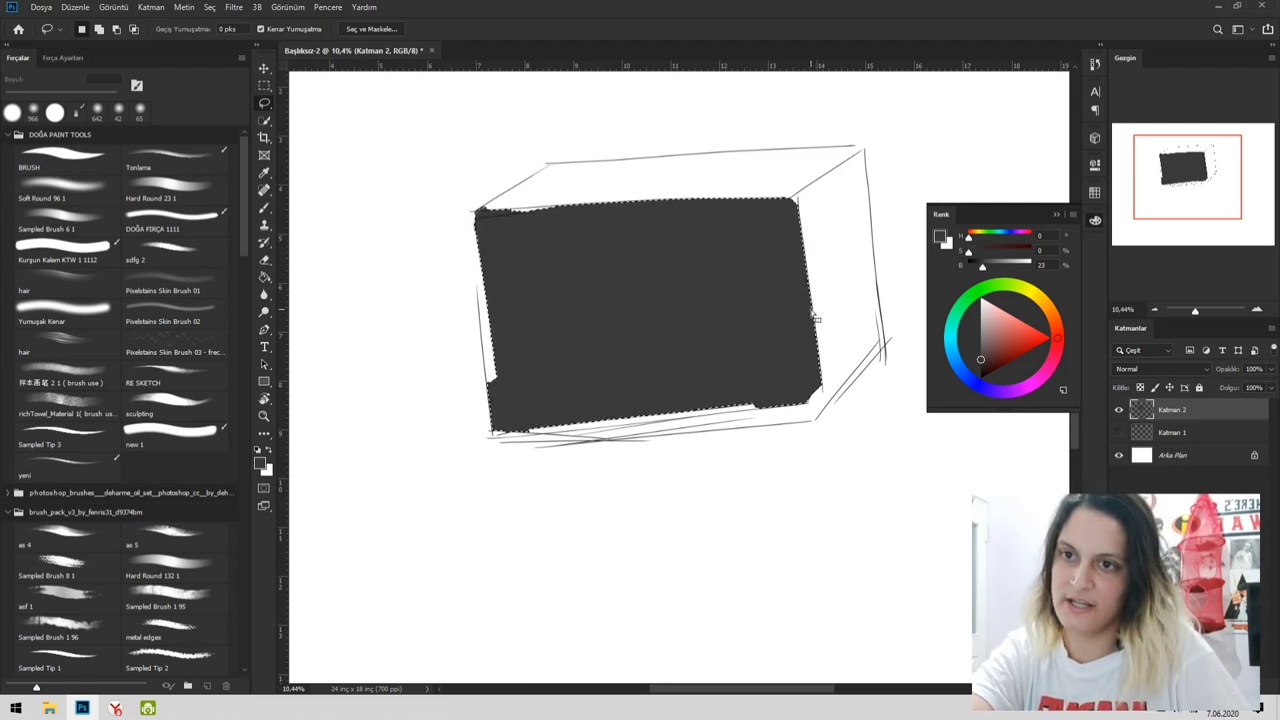
pyautogui.hotkey('ctrl', 'd')
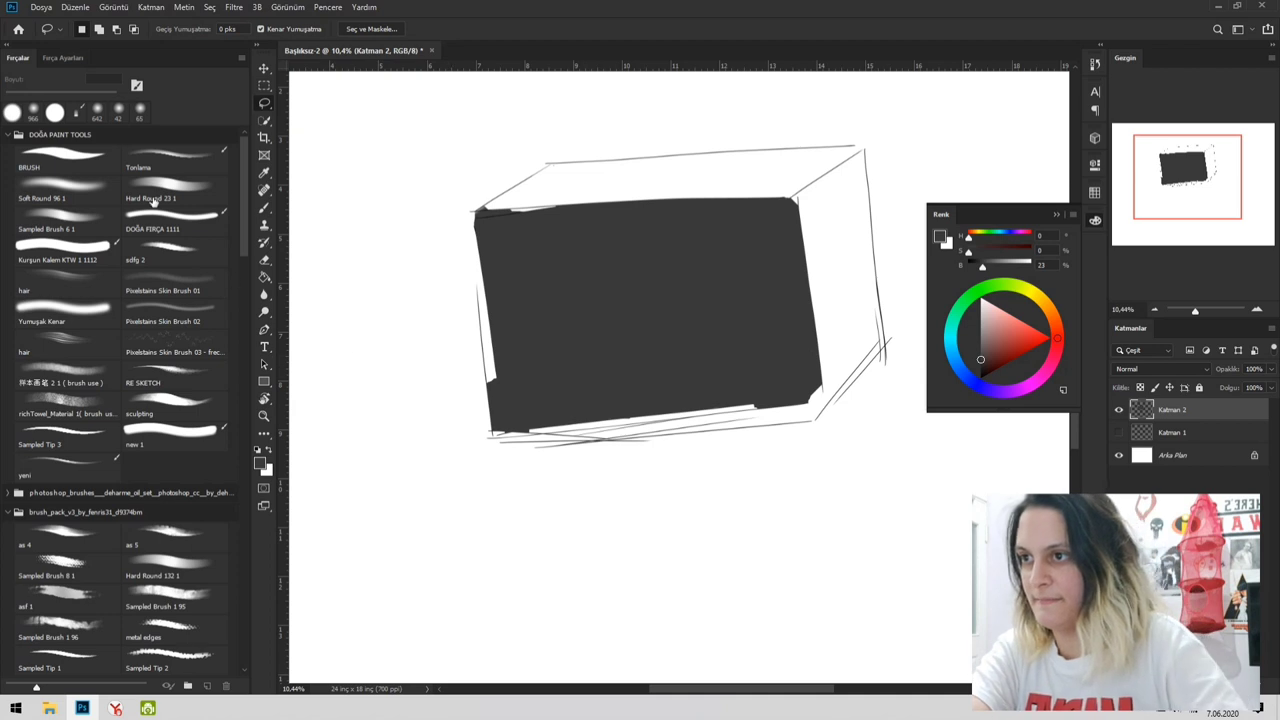
# - Shade the right part of the front face with the Tonlama brush at 2716 px, lowering the colour's brightness to 11%
pyautogui.click(192, 168)
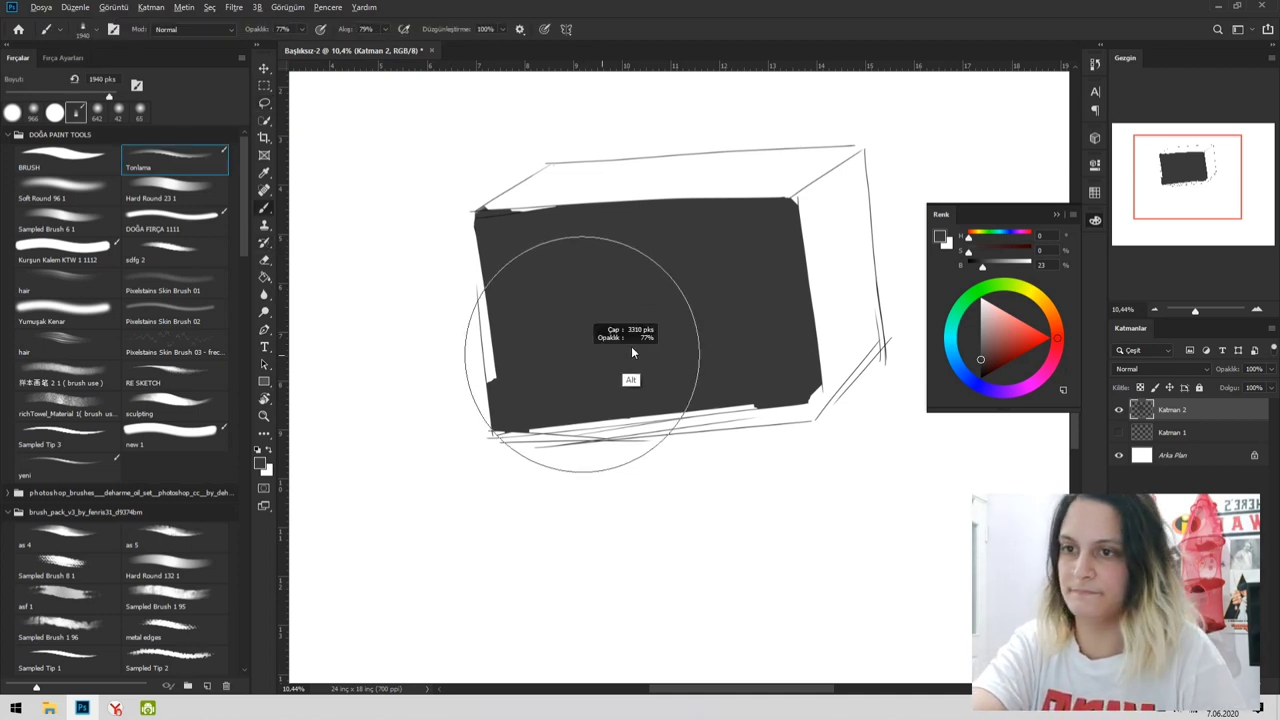
pyautogui.moveTo(781, 245); pyautogui.dragTo(807, 420)
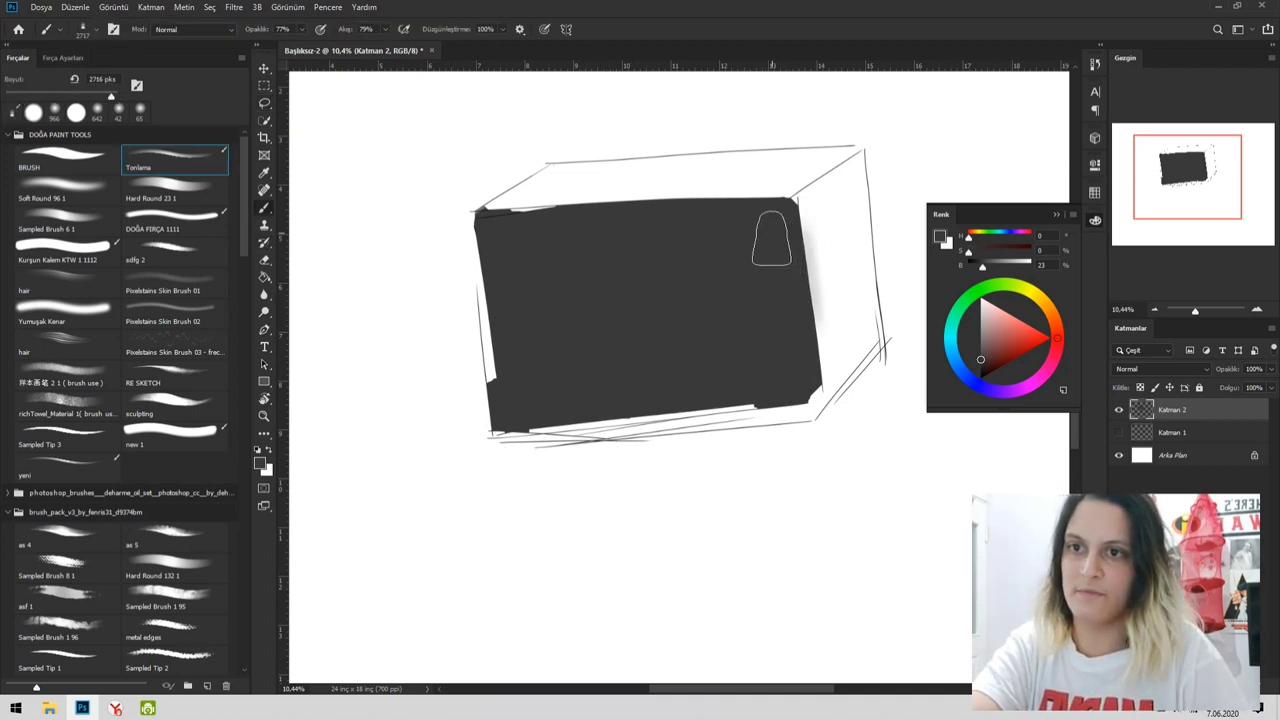
pyautogui.moveTo(771, 238); pyautogui.dragTo(795, 430)
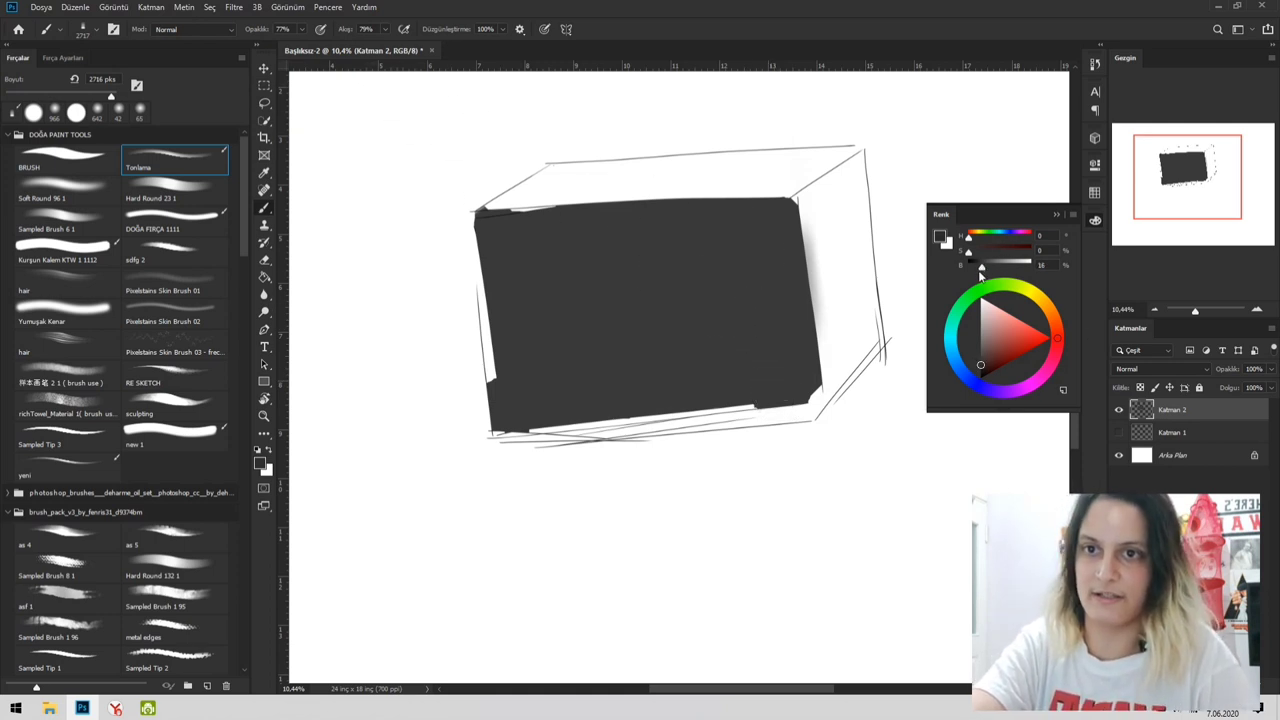
pyautogui.click(768, 252)
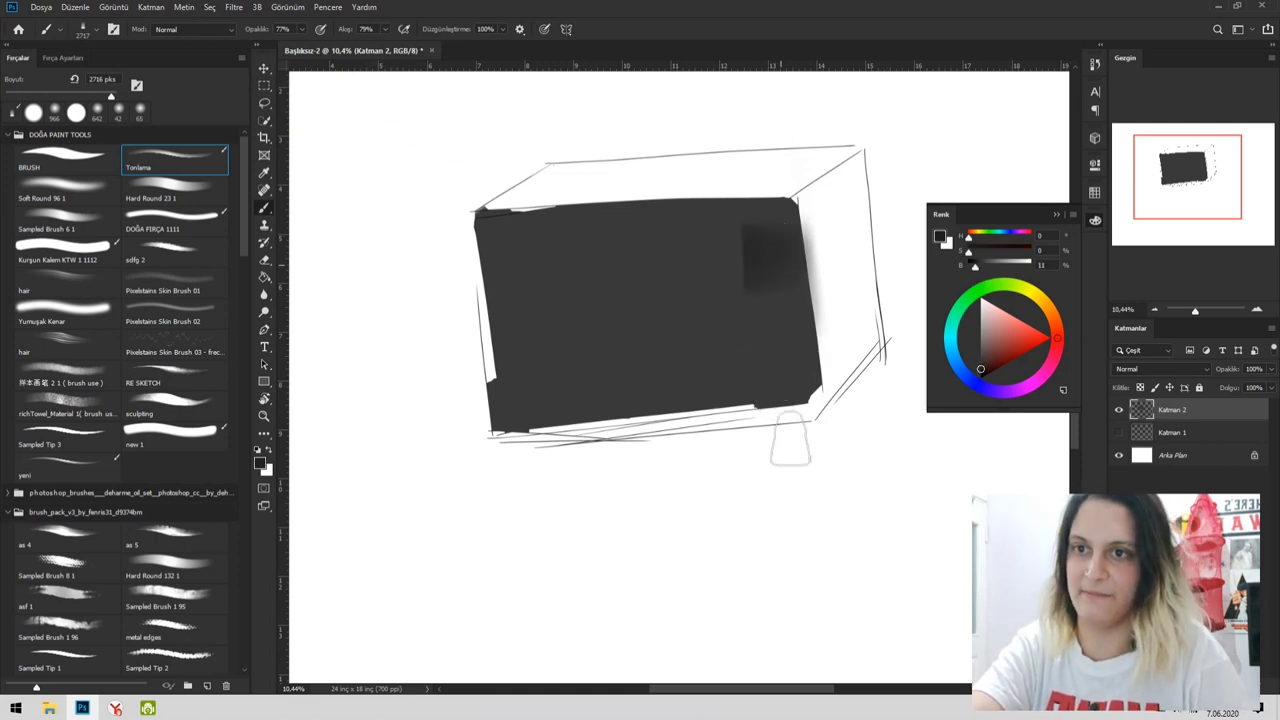
pyautogui.moveTo(765, 254)
pyautogui.mouseDown()
pyautogui.moveTo(782, 422)
pyautogui.moveTo(778, 363)
pyautogui.moveTo(774, 391)
pyautogui.moveTo(707, 386)
pyautogui.mouseUp()
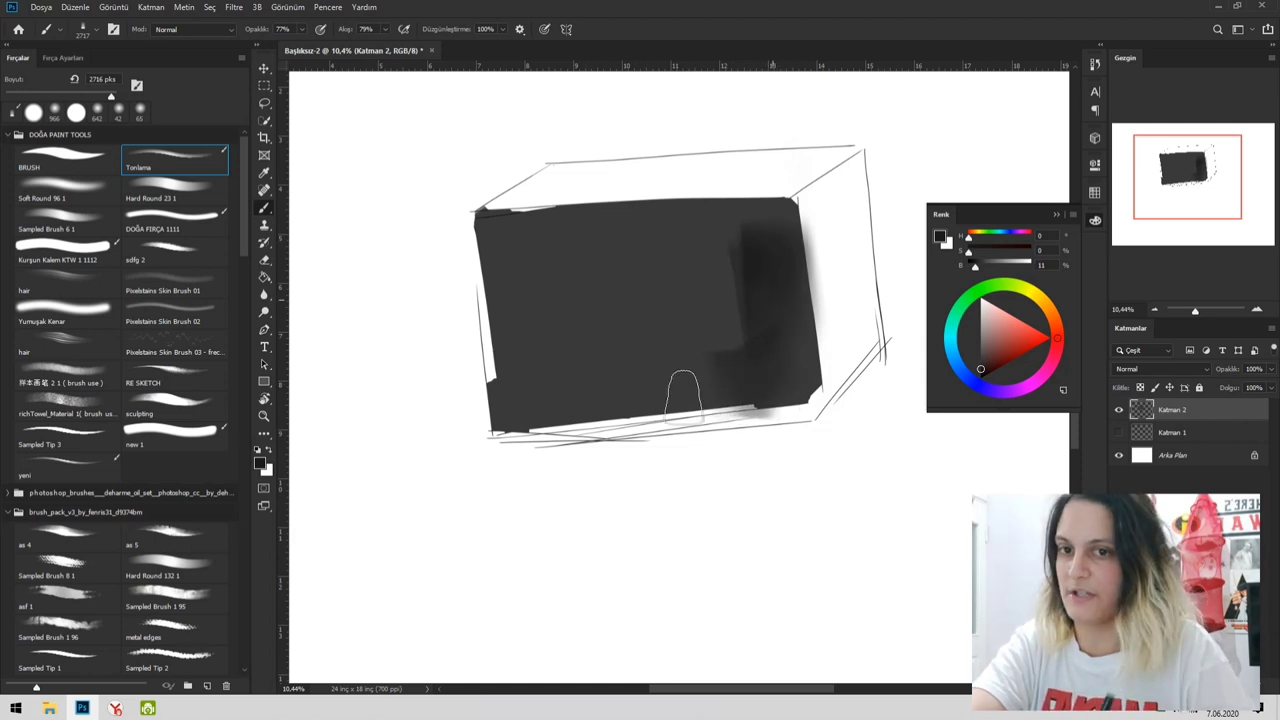
# - Darken the front face along its top, right and bottom edges with the Tonlama brush at about 1000 px
pyautogui.keyDown('alt'); pyautogui.moveTo(784, 255); pyautogui.dragTo(724, 248); pyautogui.keyUp('alt')
pyautogui.moveTo(786, 214)
pyautogui.mouseDown()
pyautogui.moveTo(453, 263)
pyautogui.moveTo(500, 243)
pyautogui.moveTo(472, 228)
pyautogui.mouseUp()
pyautogui.moveTo(675, 205)
pyautogui.mouseDown()
pyautogui.moveTo(829, 188)
pyautogui.moveTo(482, 240)
pyautogui.moveTo(932, 186)
pyautogui.moveTo(798, 235)
pyautogui.moveTo(790, 205)
pyautogui.mouseUp()
pyautogui.moveTo(806, 262); pyautogui.dragTo(804, 392)
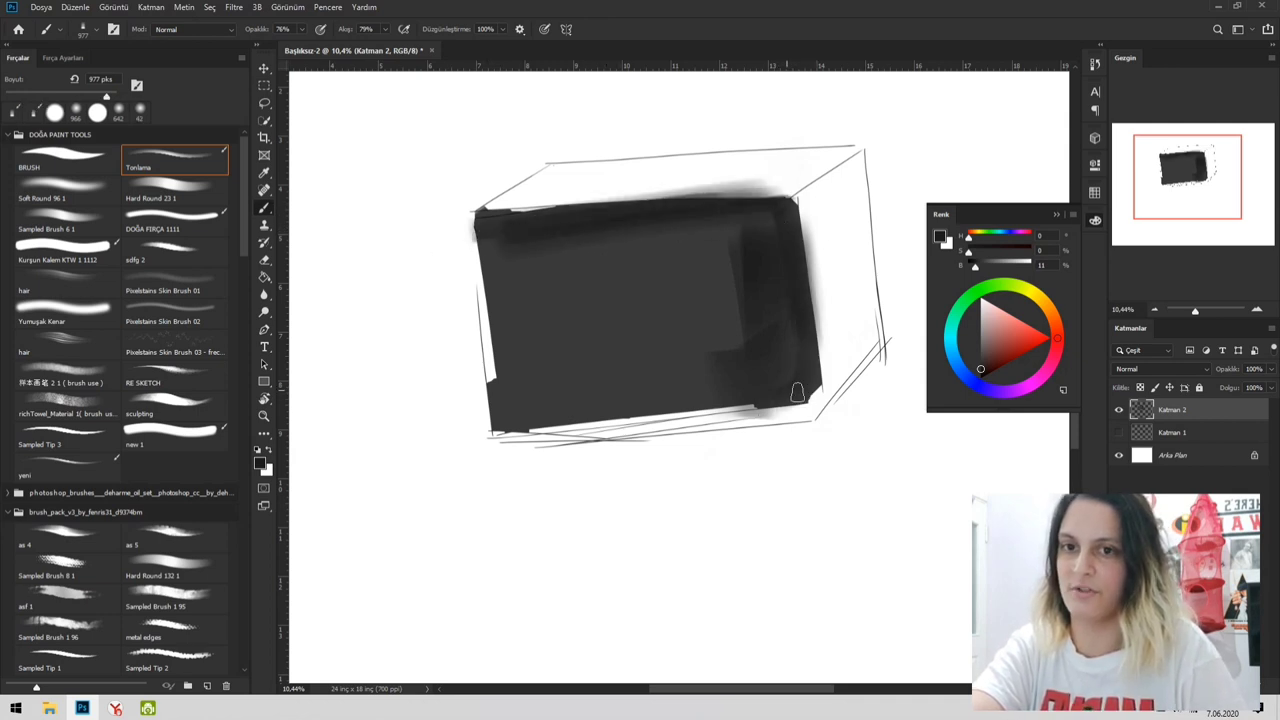
pyautogui.keyDown('alt'); pyautogui.moveTo(754, 358); pyautogui.dragTo(768, 355); pyautogui.keyUp('alt')
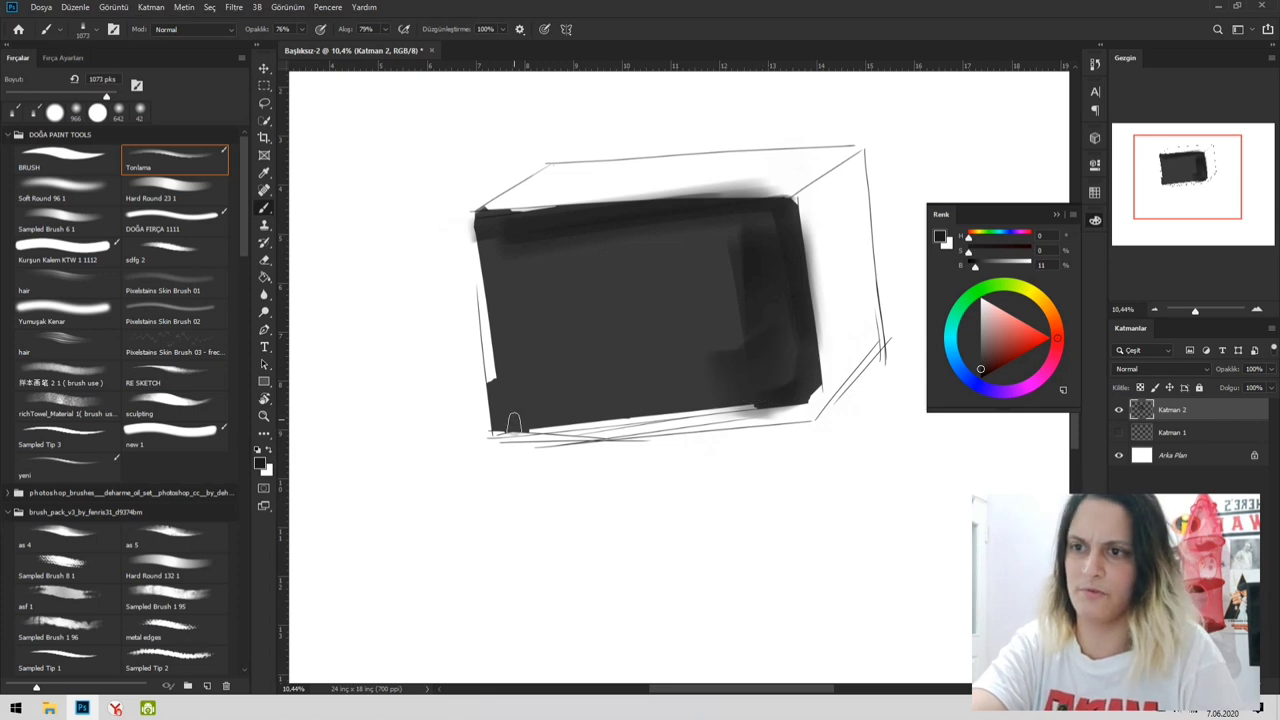
pyautogui.moveTo(516, 422); pyautogui.dragTo(728, 391)
pyautogui.moveTo(618, 408); pyautogui.dragTo(738, 395)
pyautogui.keyDown('alt'); pyautogui.moveTo(817, 312); pyautogui.dragTo(812, 325); pyautogui.keyUp('alt')
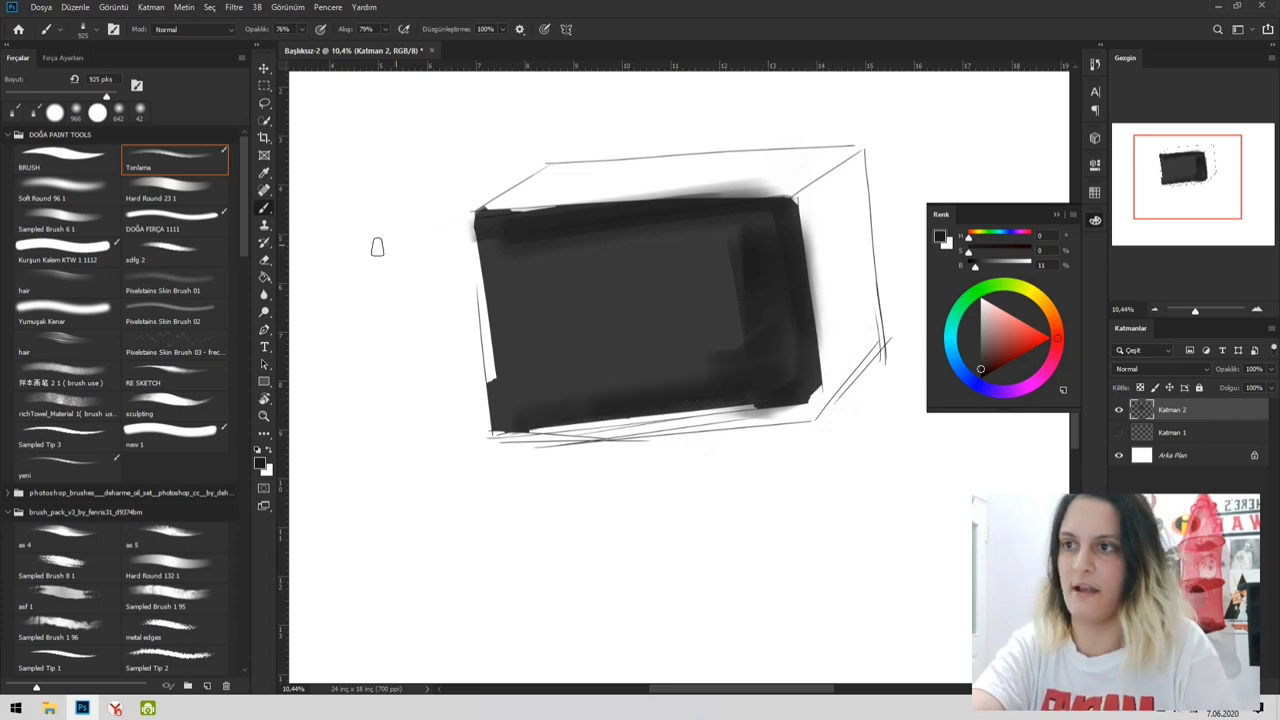
# - Draw a light-direction arrow beside the box's upper-left corner with the BRUSH preset at 76 px, undoing the trial strokes
pyautogui.moveTo(332, 153)
pyautogui.mouseDown()
pyautogui.moveTo(386, 209)
pyautogui.moveTo(333, 182)
pyautogui.moveTo(387, 208)
pyautogui.mouseUp()
pyautogui.hotkey('ctrl', 'z')
pyautogui.click(46, 142)
pyautogui.click(100, 160)
pyautogui.hotkey('ctrl', 'z')
pyautogui.moveTo(408, 196); pyautogui.dragTo(410, 215)
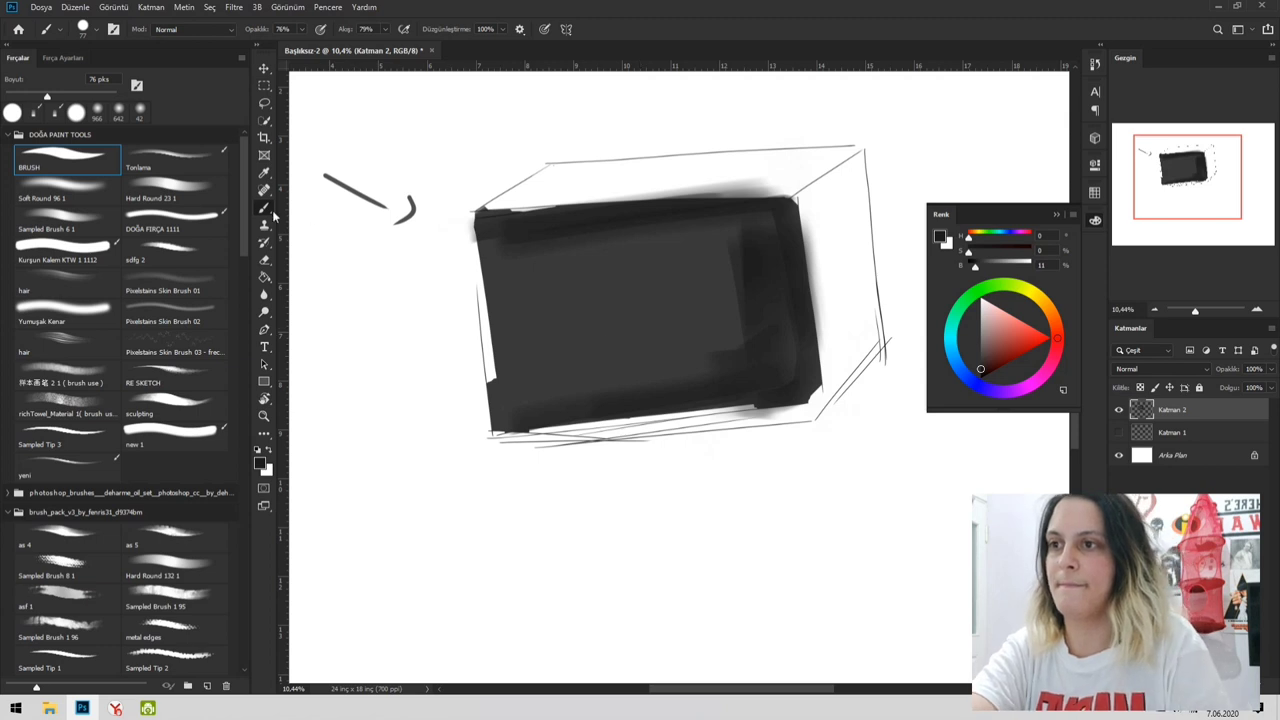
# - Even out the front face with its sampled grey and a 1068 px brush, and block in the top face at 586 px
pyautogui.moveTo(551, 279); pyautogui.dragTo(710, 281)
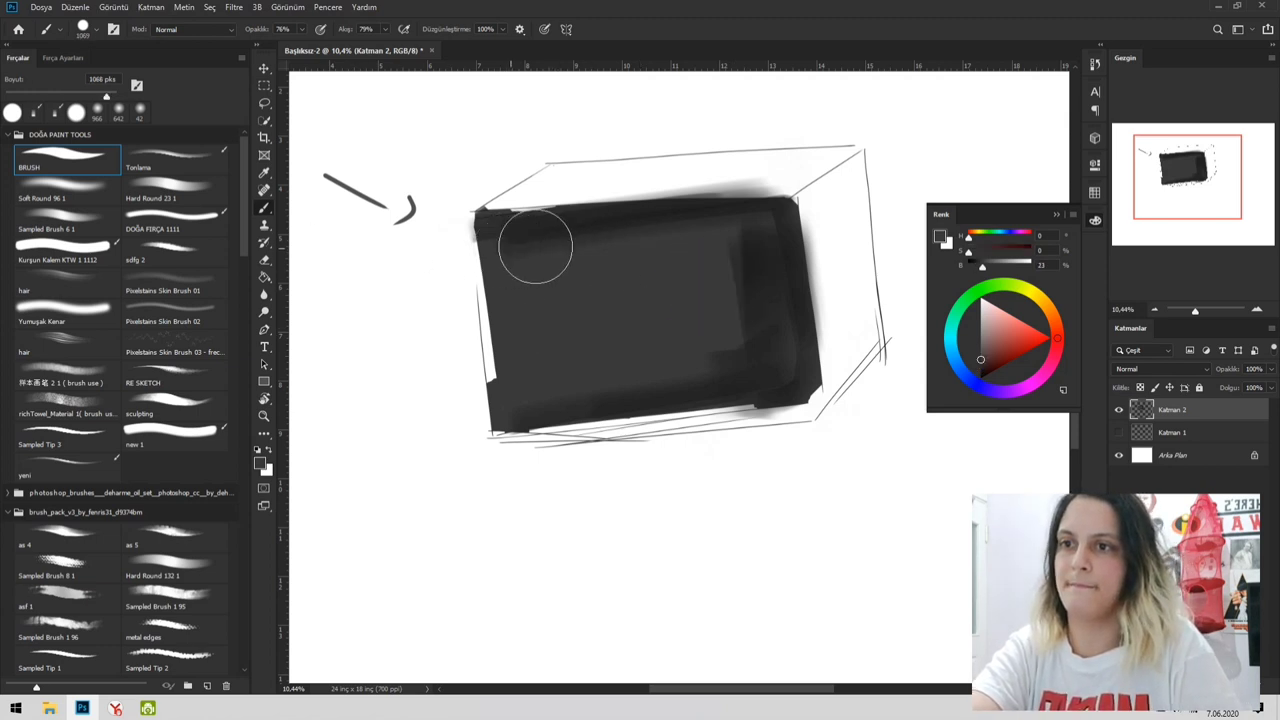
pyautogui.moveTo(535, 246)
pyautogui.mouseDown()
pyautogui.moveTo(761, 235)
pyautogui.moveTo(770, 350)
pyautogui.moveTo(762, 228)
pyautogui.moveTo(787, 334)
pyautogui.moveTo(783, 357)
pyautogui.moveTo(532, 385)
pyautogui.moveTo(786, 358)
pyautogui.moveTo(761, 216)
pyautogui.moveTo(771, 212)
pyautogui.moveTo(491, 229)
pyautogui.mouseUp()
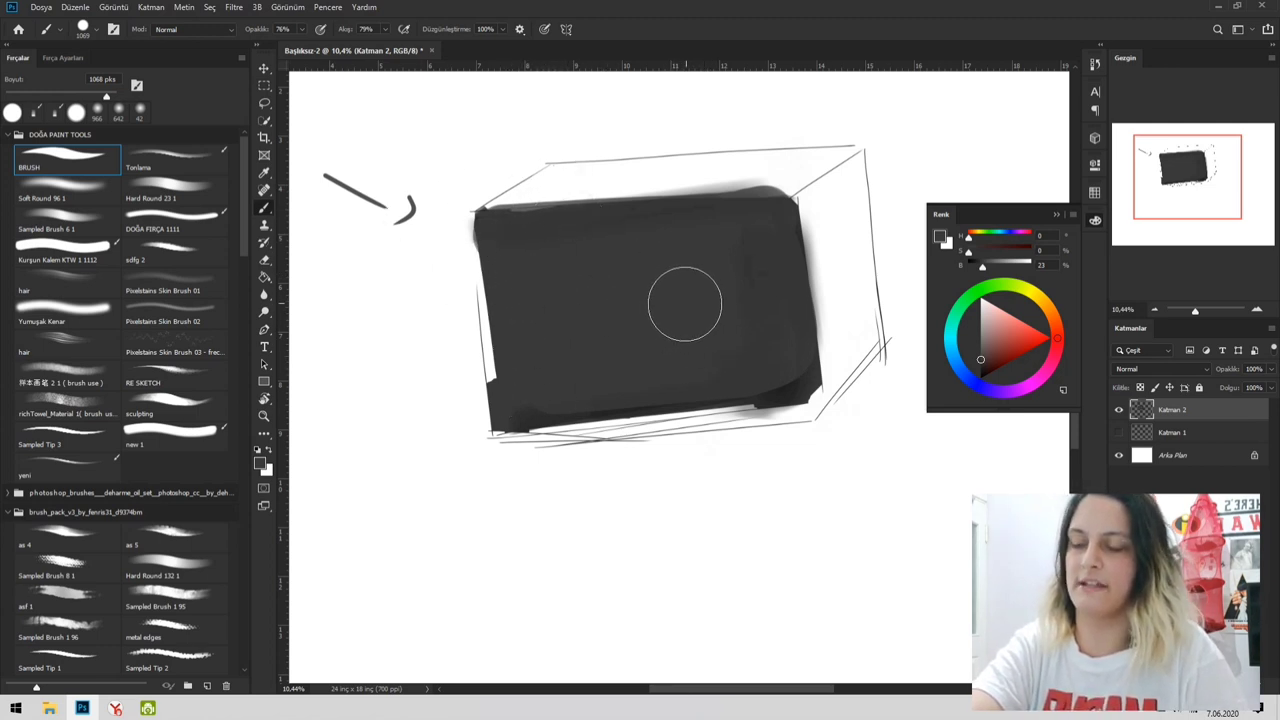
pyautogui.moveTo(686, 183); pyautogui.dragTo(672, 183)
pyautogui.moveTo(532, 189)
pyautogui.mouseDown()
pyautogui.moveTo(600, 166)
pyautogui.moveTo(556, 180)
pyautogui.moveTo(849, 155)
pyautogui.moveTo(766, 179)
pyautogui.moveTo(476, 188)
pyautogui.mouseUp()
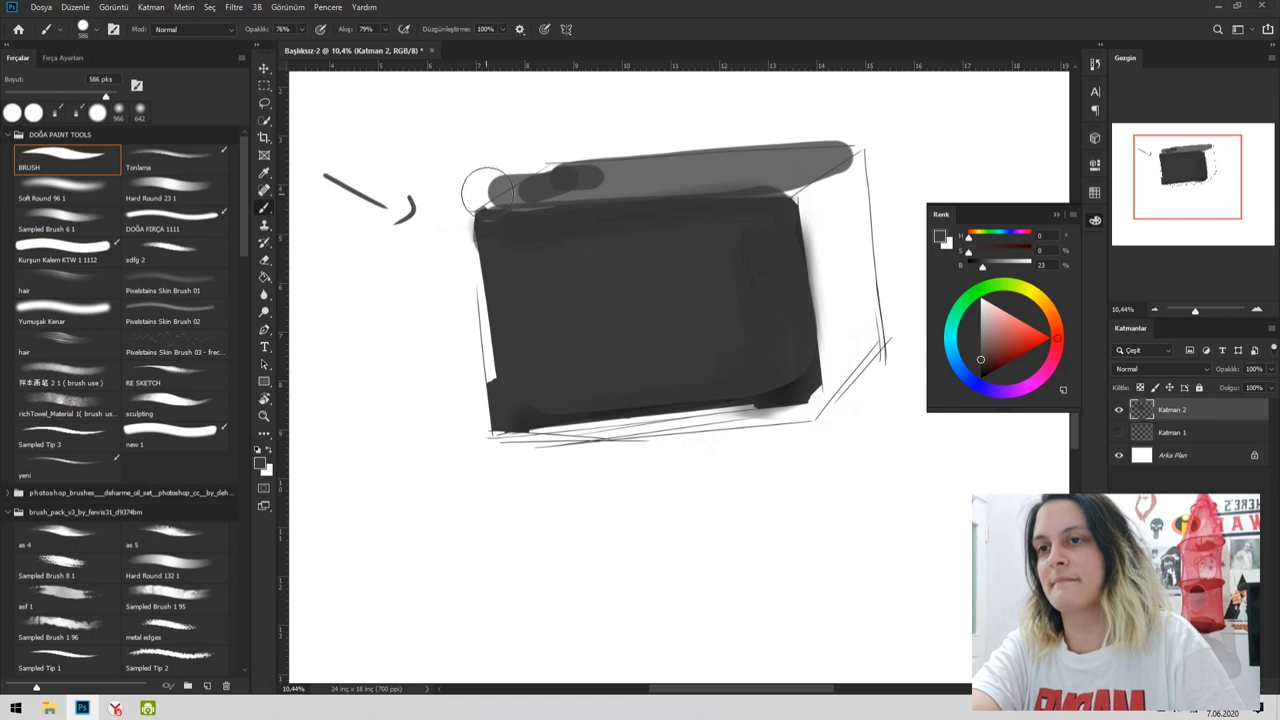
# - Fade out the left end of the top face's paint with the Soft Round 96 1 brush at 586 px
pyautogui.press('.')
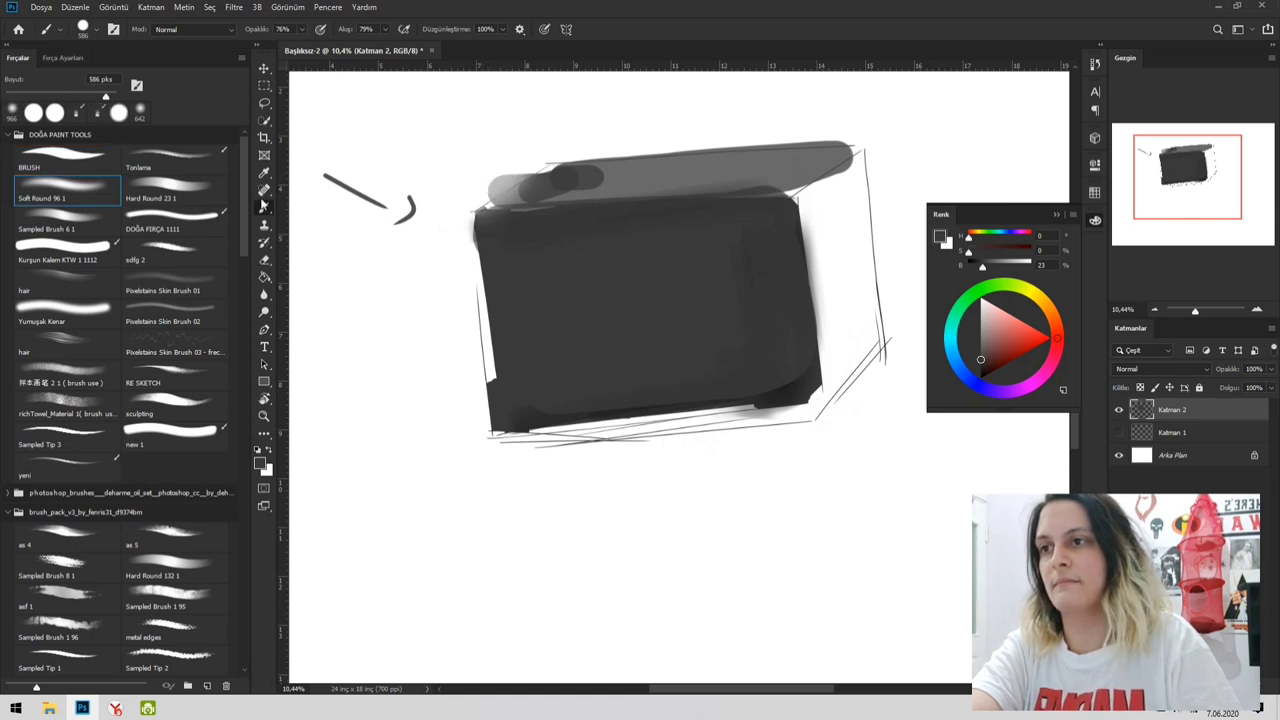
pyautogui.click(70, 165)
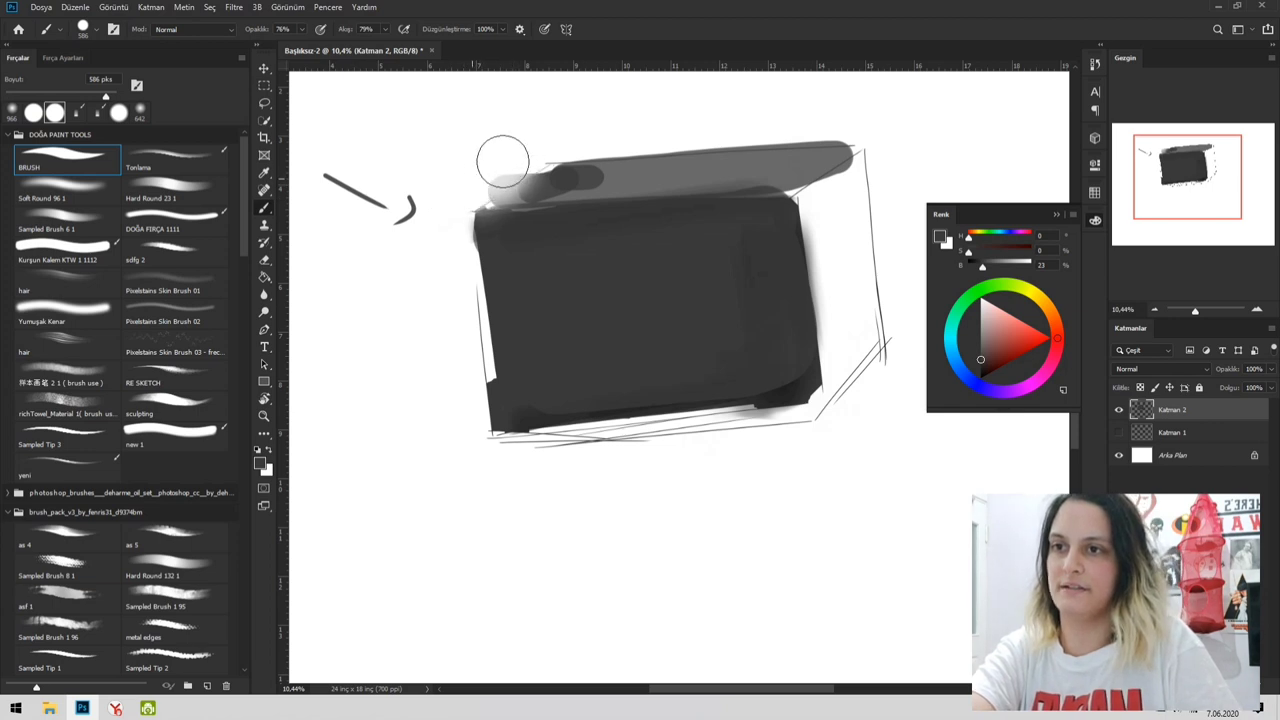
pyautogui.press('.')
pyautogui.moveTo(503, 163); pyautogui.dragTo(449, 194)
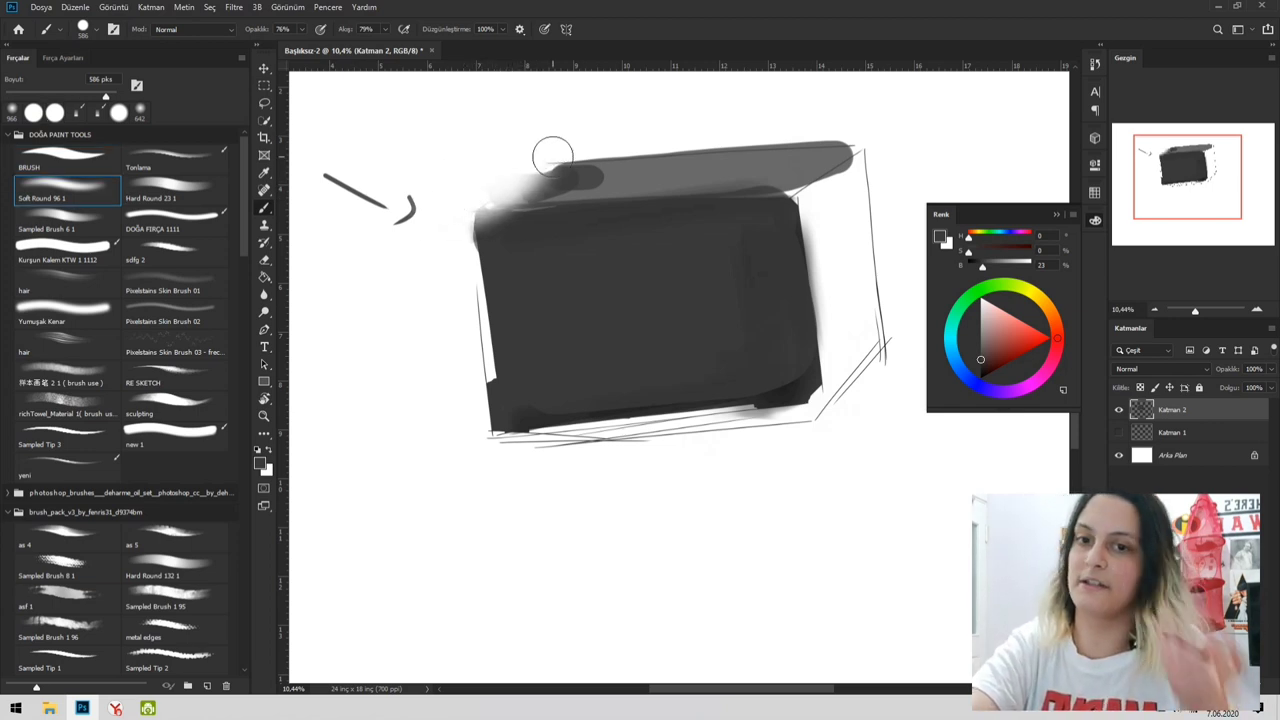
# - Rebuild the top face's left edge with the Tonlama brush and blend the face using its sampled mid grey
pyautogui.click(84, 162)
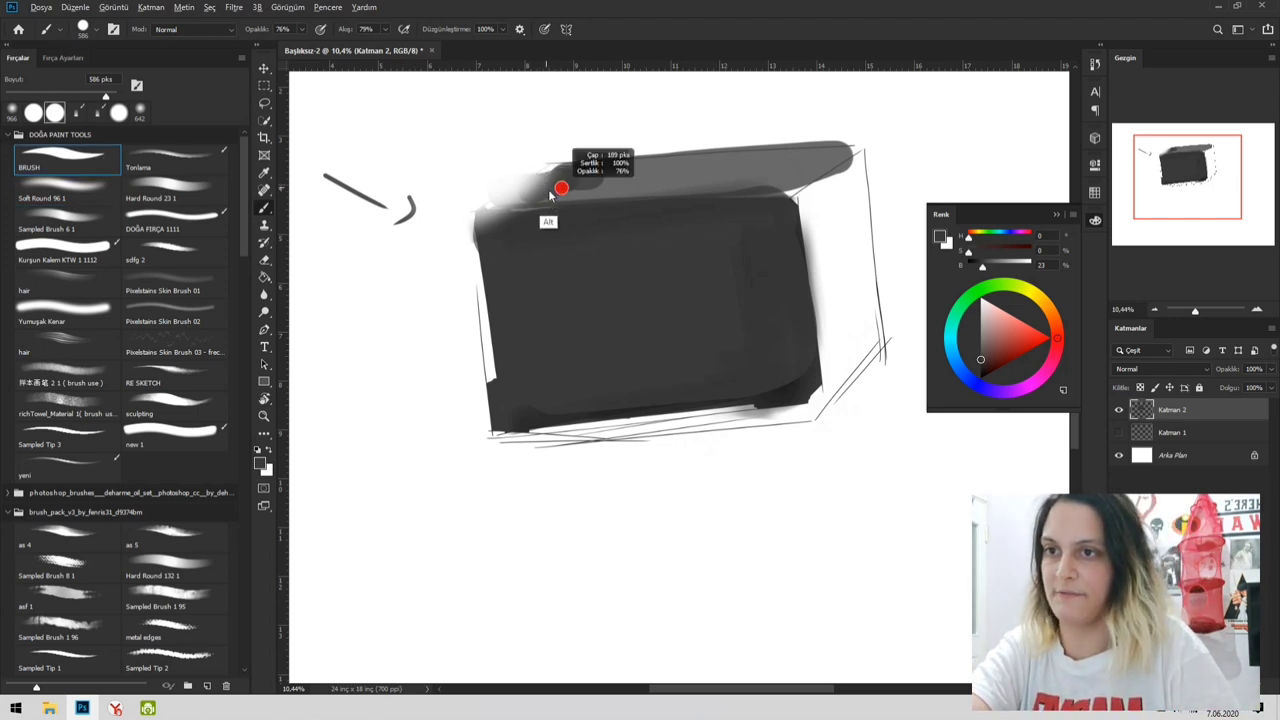
pyautogui.click(185, 170)
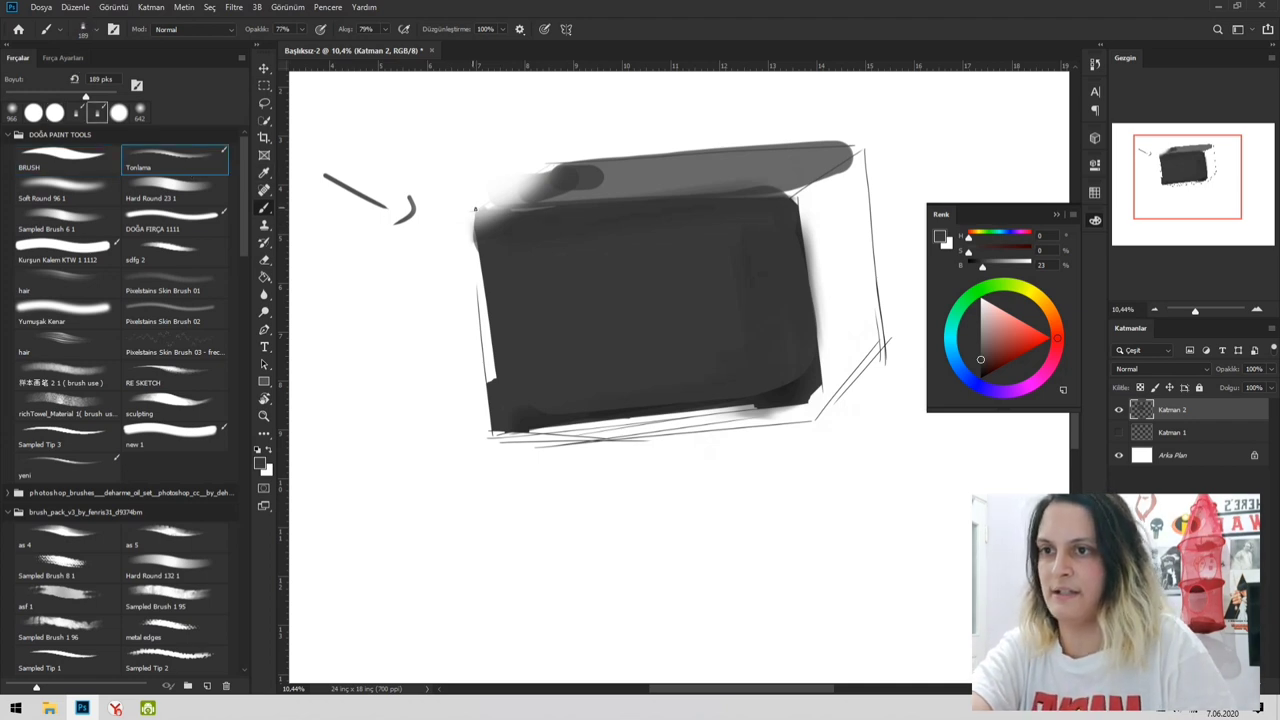
pyautogui.moveTo(484, 208)
pyautogui.keyDown('alt'); pyautogui.mouseDown()
pyautogui.moveTo(514, 217)
pyautogui.moveTo(554, 159)
pyautogui.mouseUp(); pyautogui.keyUp('alt')
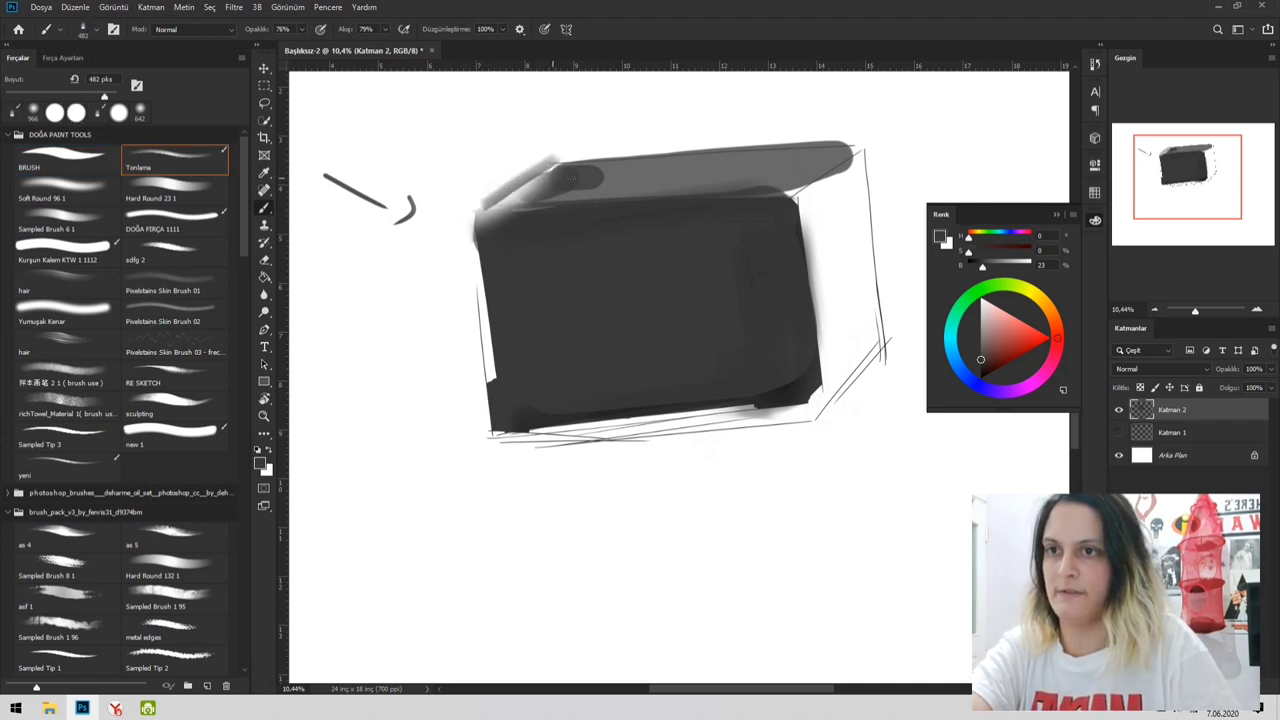
pyautogui.keyDown('alt'); pyautogui.click(673, 164); pyautogui.keyUp('alt')
pyautogui.moveTo(488, 208)
pyautogui.mouseDown()
pyautogui.moveTo(533, 180)
pyautogui.moveTo(485, 206)
pyautogui.moveTo(577, 192)
pyautogui.mouseUp()
pyautogui.moveTo(727, 155)
pyautogui.mouseDown()
pyautogui.moveTo(768, 150)
pyautogui.moveTo(521, 198)
pyautogui.moveTo(827, 164)
pyautogui.mouseUp()
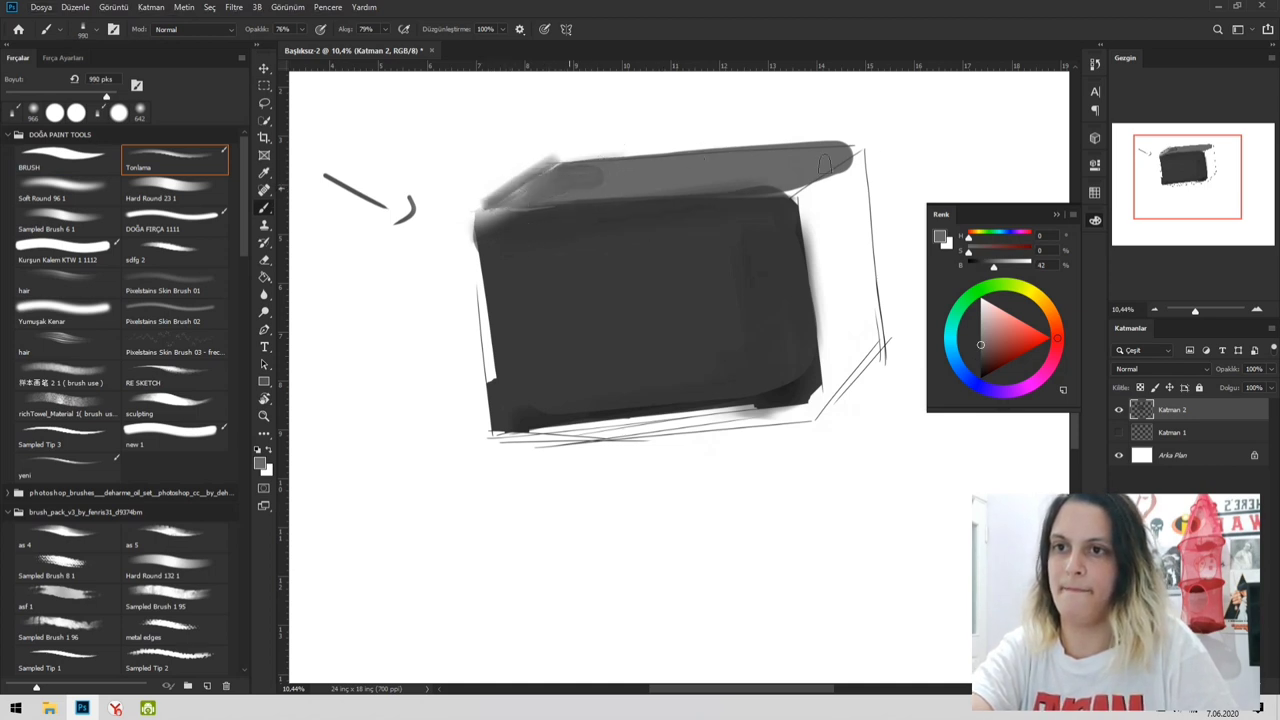
# - Shade the box's right face with vertical Tonlama strokes at 1232 px, using mid grey and the front face's sampled dark grey
pyautogui.moveTo(800, 214)
pyautogui.keyDown('alt'); pyautogui.mouseDown()
pyautogui.moveTo(823, 240)
pyautogui.moveTo(826, 383)
pyautogui.mouseUp(); pyautogui.keyUp('alt')
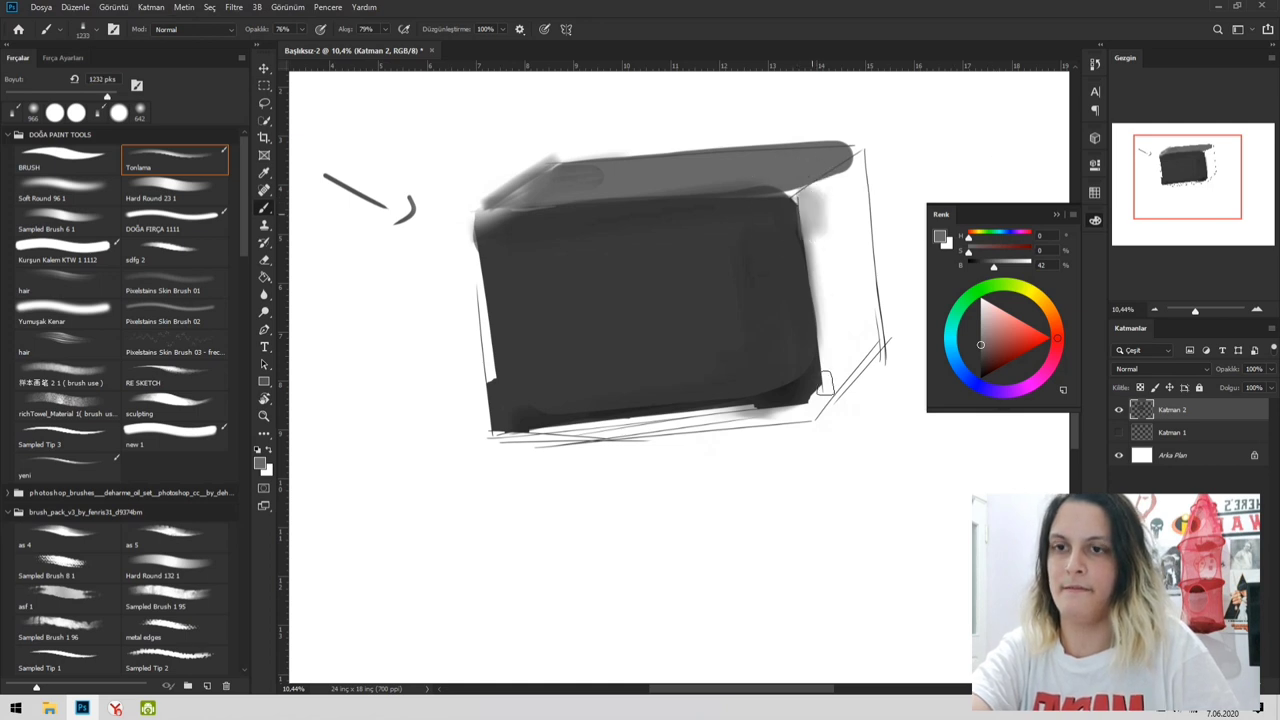
pyautogui.moveTo(813, 210); pyautogui.dragTo(818, 330)
pyautogui.keyDown('alt'); pyautogui.click(773, 243); pyautogui.keyUp('alt')
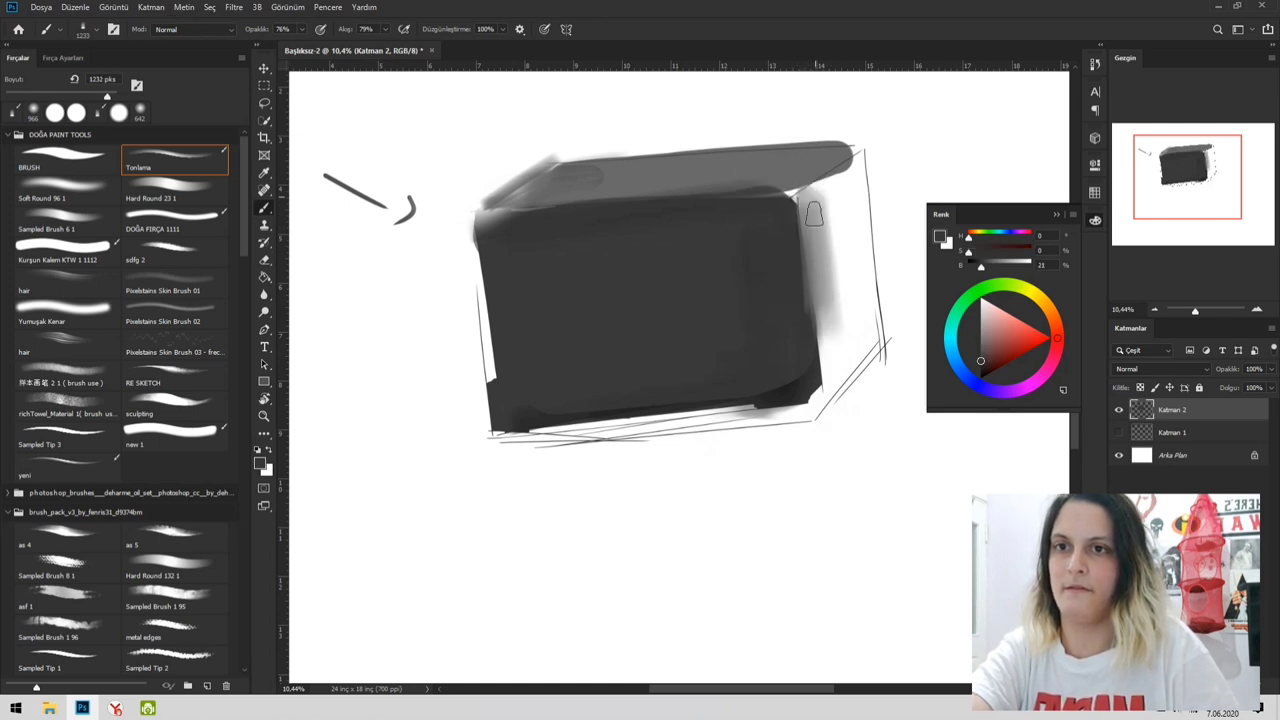
pyautogui.moveTo(812, 195)
pyautogui.mouseDown()
pyautogui.moveTo(836, 433)
pyautogui.moveTo(828, 238)
pyautogui.moveTo(836, 426)
pyautogui.moveTo(833, 280)
pyautogui.mouseUp()
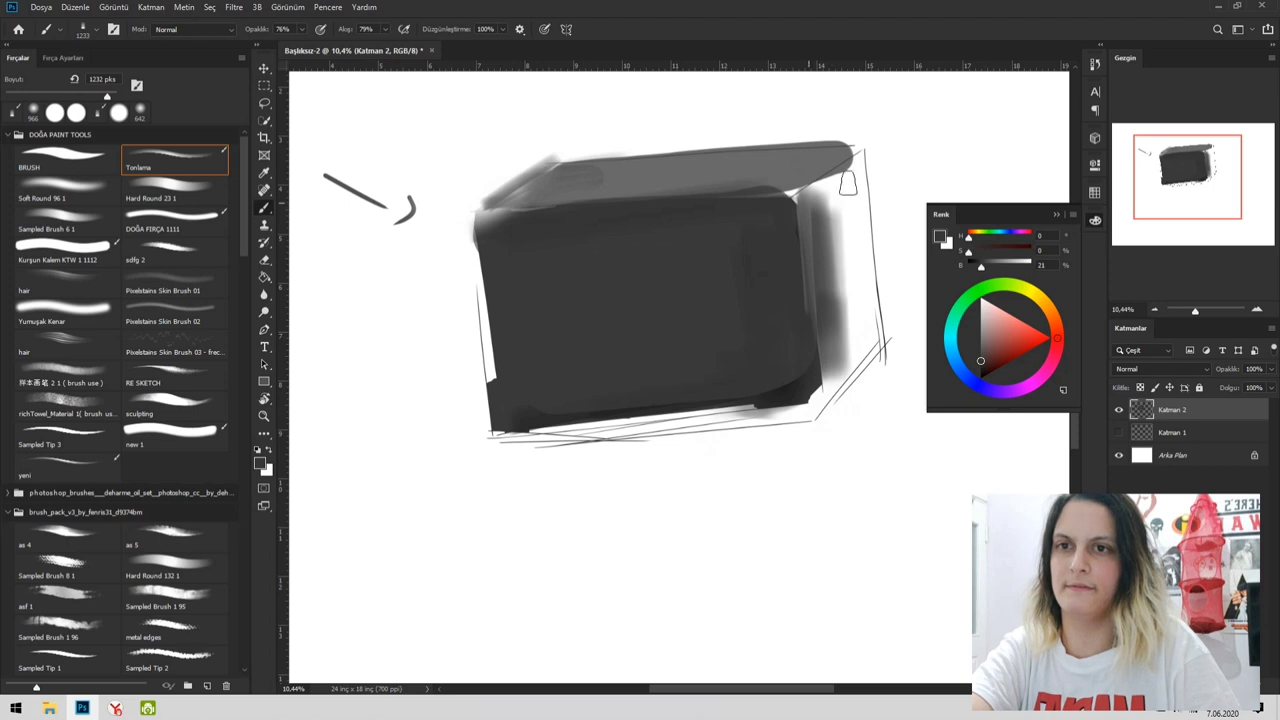
pyautogui.moveTo(848, 183)
pyautogui.mouseDown()
pyautogui.moveTo(825, 207)
pyautogui.moveTo(849, 178)
pyautogui.moveTo(861, 390)
pyautogui.mouseUp()
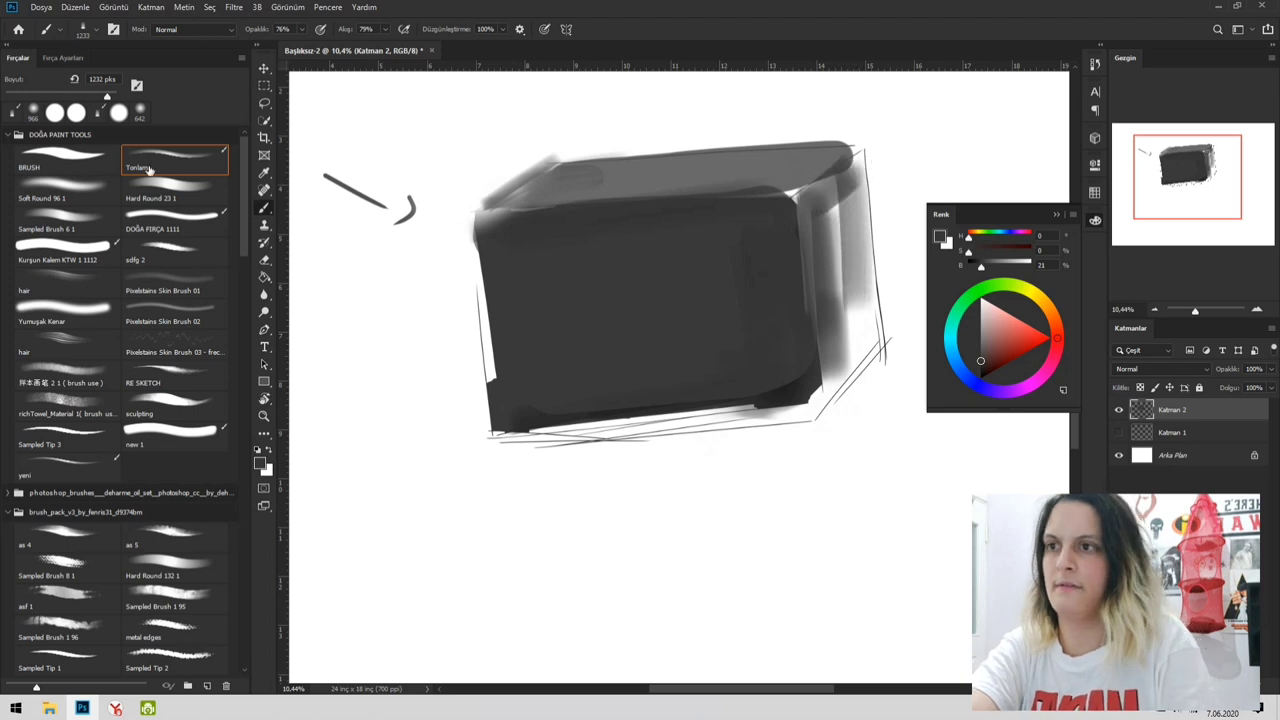
pyautogui.moveTo(840, 203); pyautogui.dragTo(833, 335)
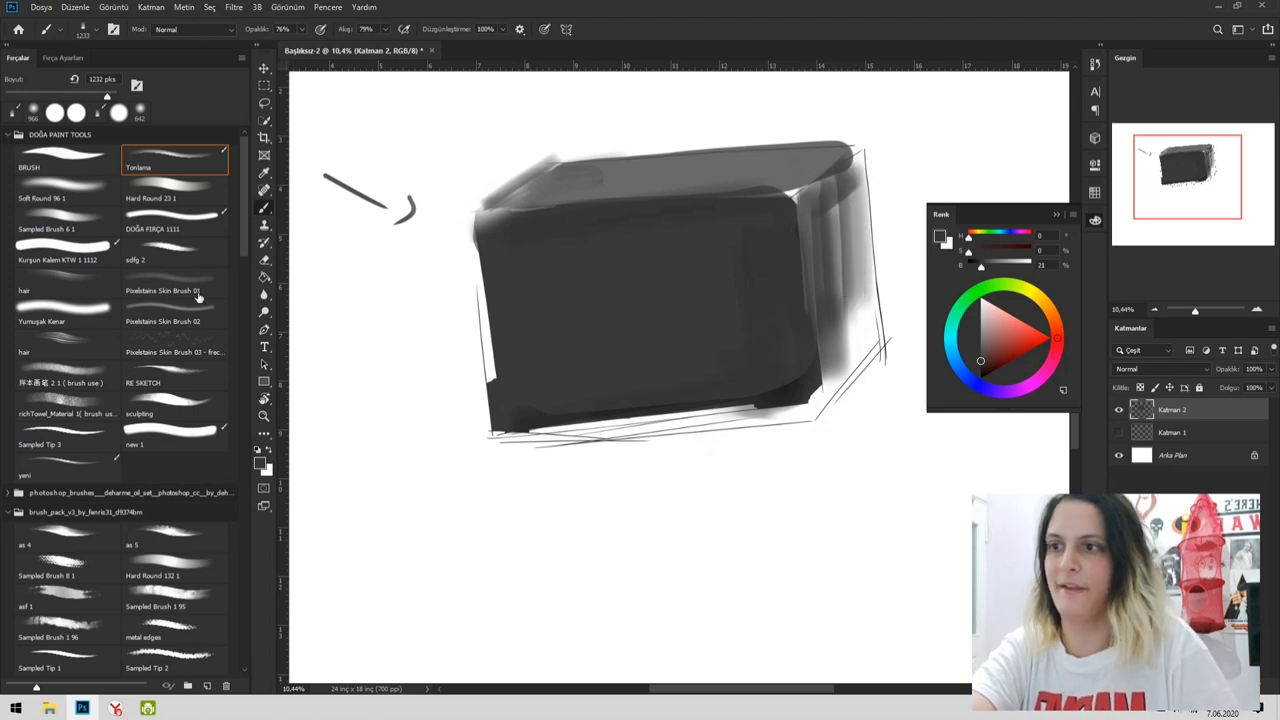
# - Fill the whole right face with dark grey using the BRUSH preset at 614 px
pyautogui.click(89, 167)
pyautogui.moveTo(843, 194)
pyautogui.mouseDown()
pyautogui.moveTo(821, 204)
pyautogui.moveTo(866, 382)
pyautogui.mouseUp()
pyautogui.moveTo(872, 370)
pyautogui.mouseDown()
pyautogui.moveTo(855, 172)
pyautogui.moveTo(808, 206)
pyautogui.moveTo(817, 247)
pyautogui.moveTo(837, 234)
pyautogui.moveTo(822, 219)
pyautogui.moveTo(846, 390)
pyautogui.moveTo(833, 400)
pyautogui.moveTo(886, 300)
pyautogui.moveTo(846, 206)
pyautogui.moveTo(856, 350)
pyautogui.moveTo(871, 357)
pyautogui.moveTo(880, 349)
pyautogui.moveTo(811, 226)
pyautogui.mouseUp()
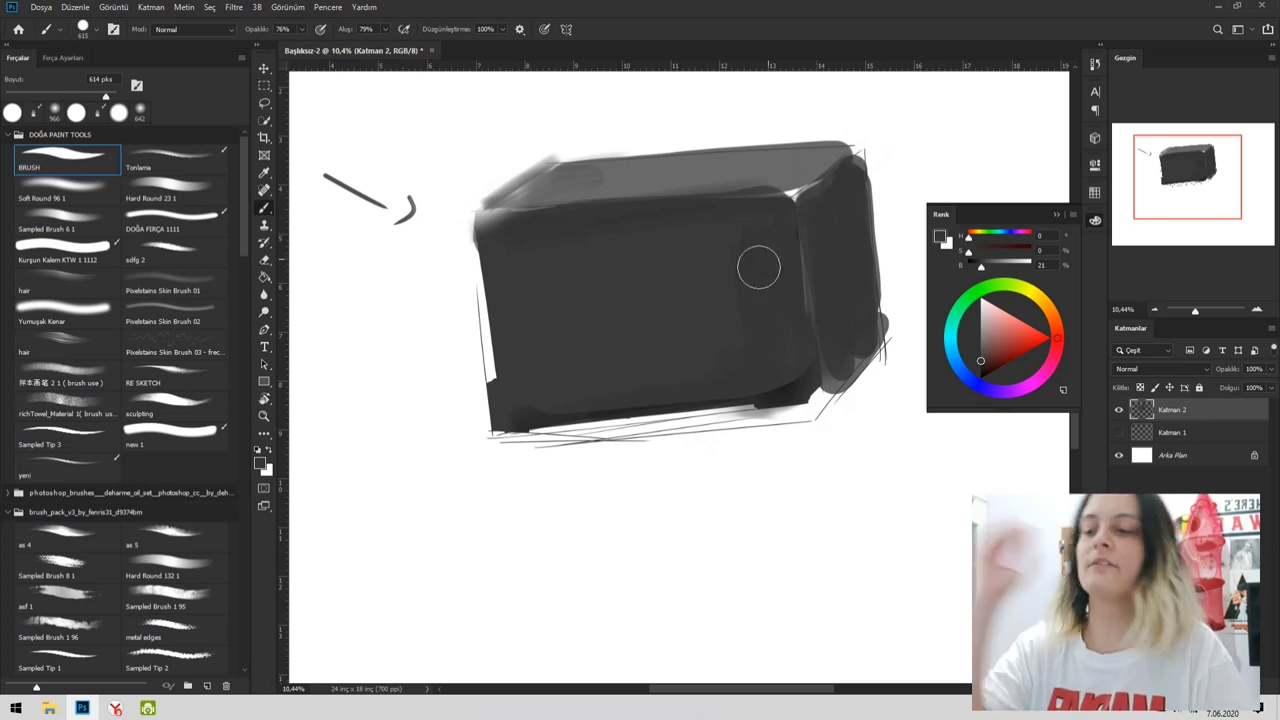
# - Test the Tonlama brush at 1372 px below the arrow and at 1846 px above the box, undoing the stroke above the box
pyautogui.press('s')
pyautogui.press('w')
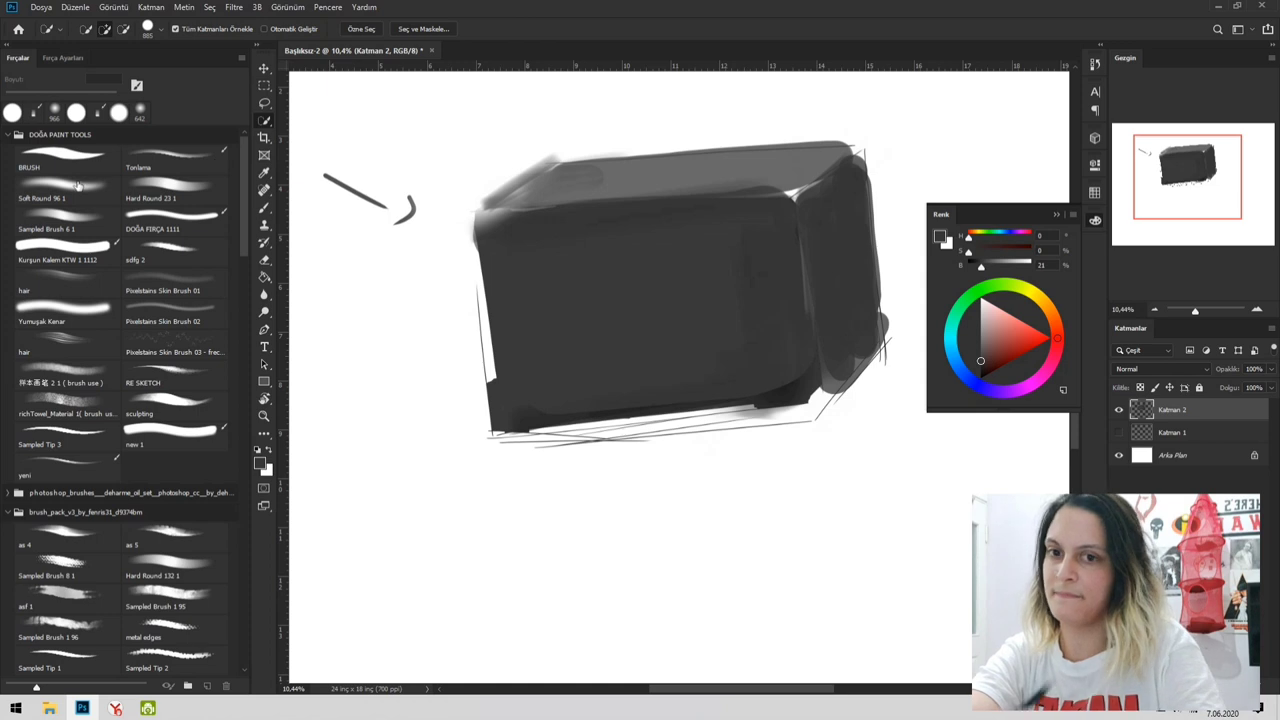
pyautogui.click(186, 165)
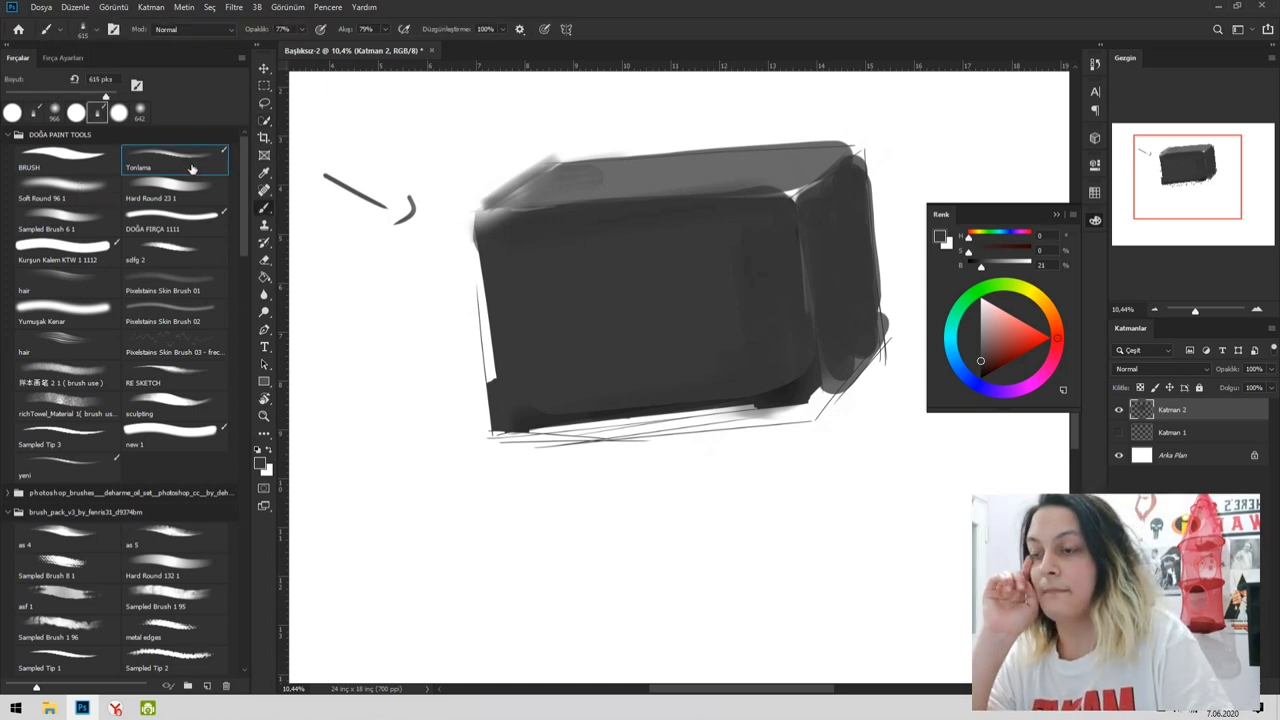
pyautogui.moveTo(720, 254); pyautogui.dragTo(749, 252)
pyautogui.moveTo(334, 260); pyautogui.dragTo(433, 293)
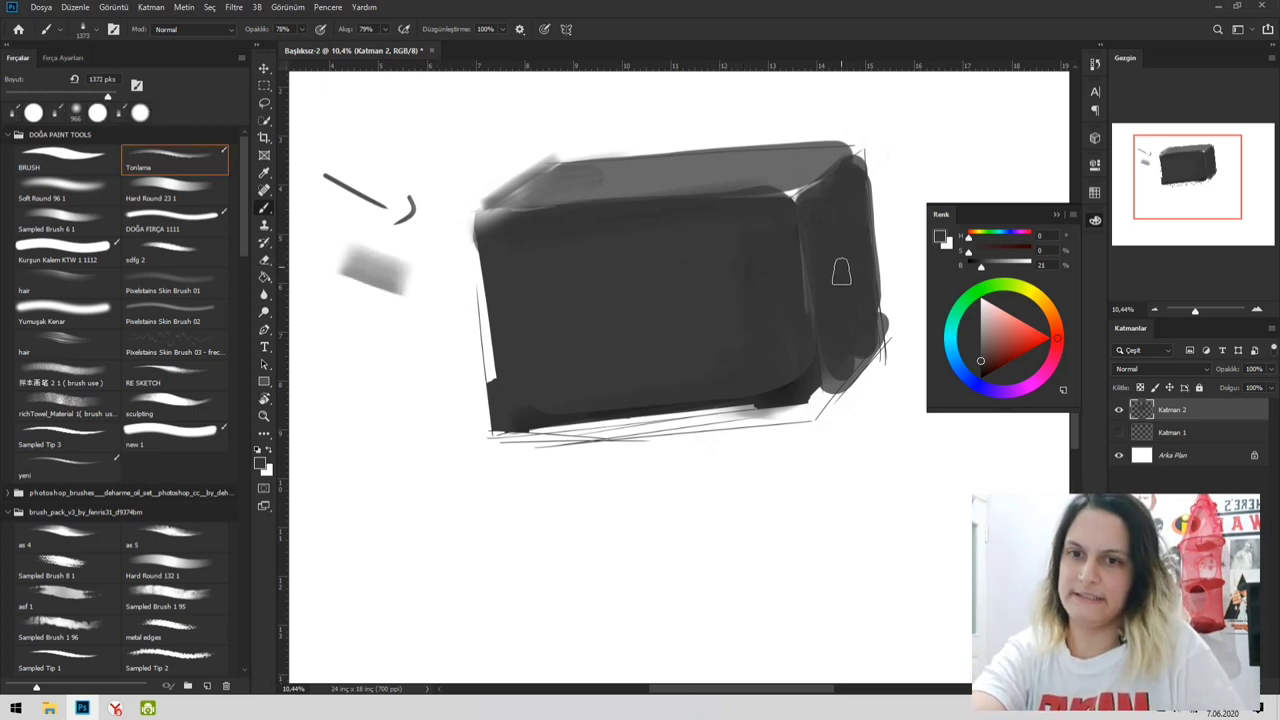
pyautogui.moveTo(629, 251); pyautogui.dragTo(668, 251)
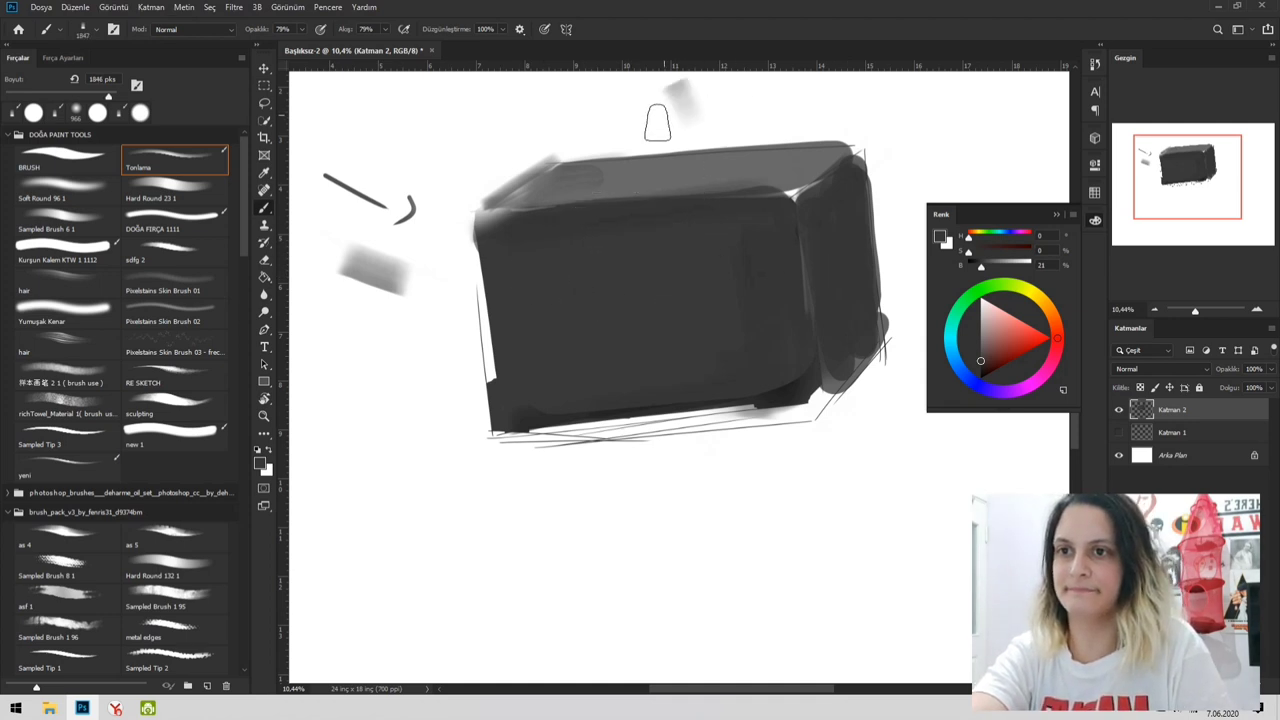
pyautogui.press('alt')
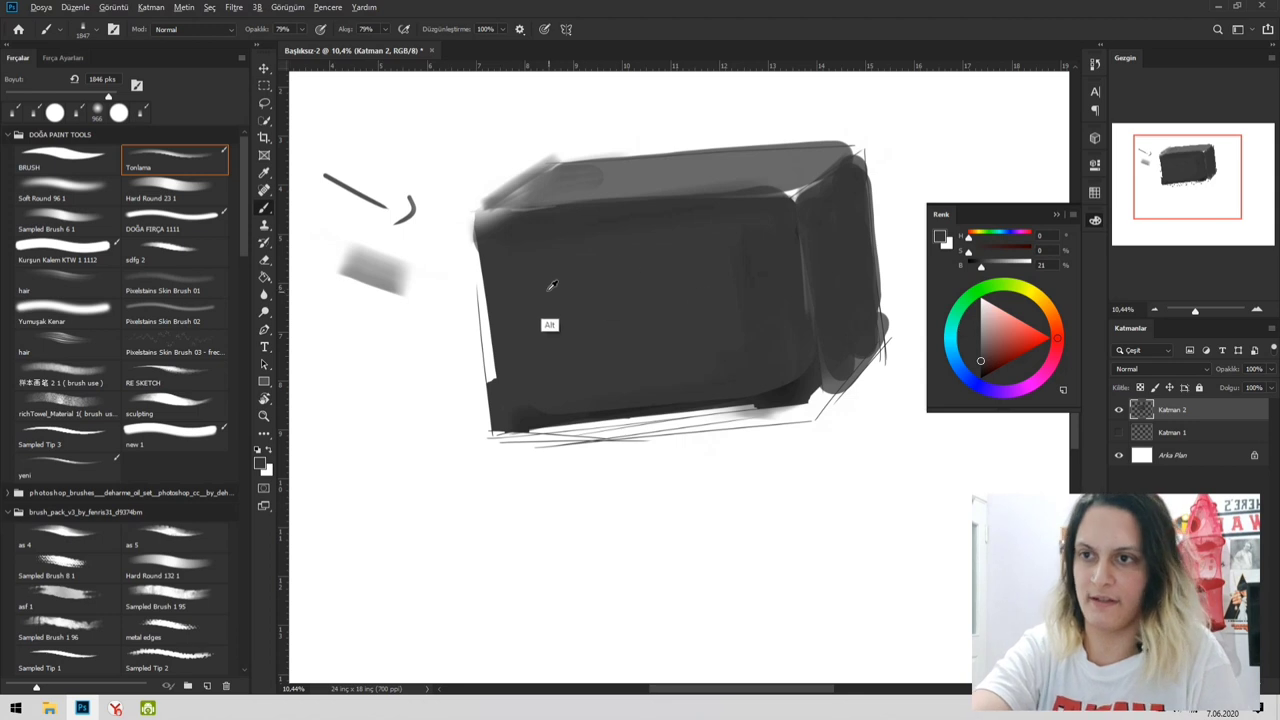
# - Lighten the front face's left side with vertical Tonlama strokes at 1846 and 2882 px, using light grey at 82% brightness
pyautogui.keyDown('alt'); pyautogui.click(615, 210); pyautogui.keyUp('alt')
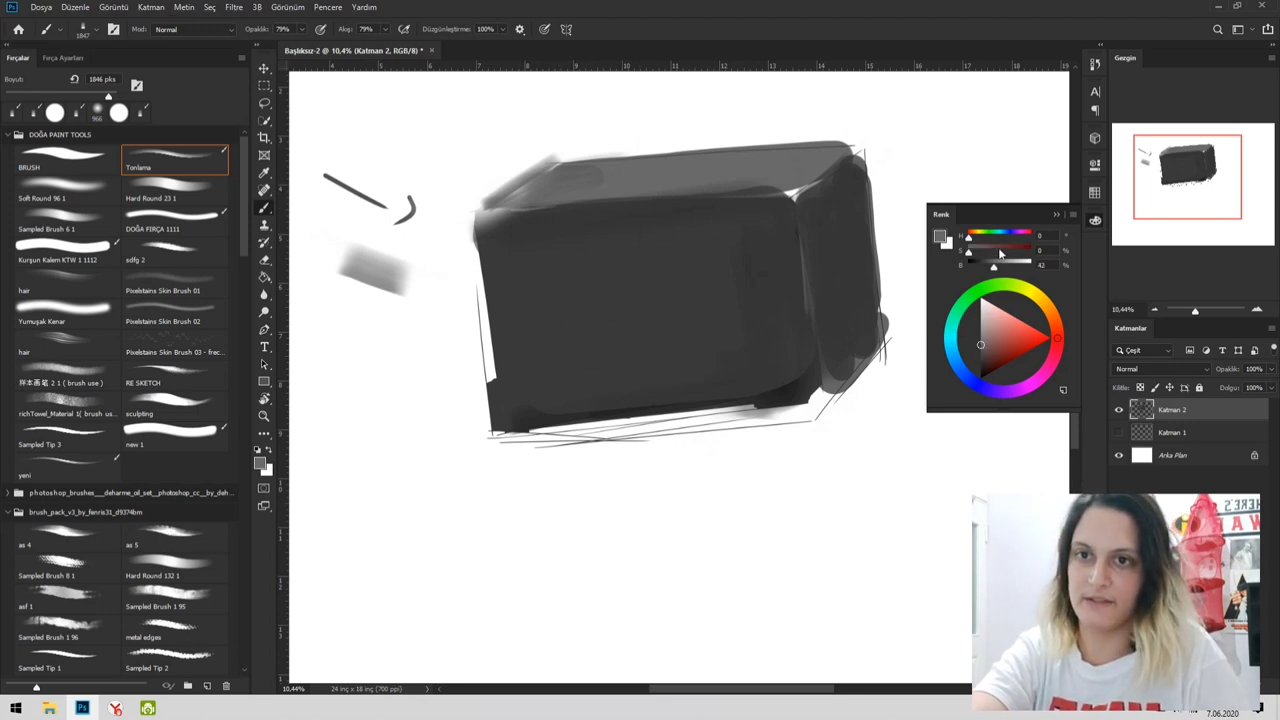
pyautogui.moveTo(1009, 270); pyautogui.dragTo(1016, 272)
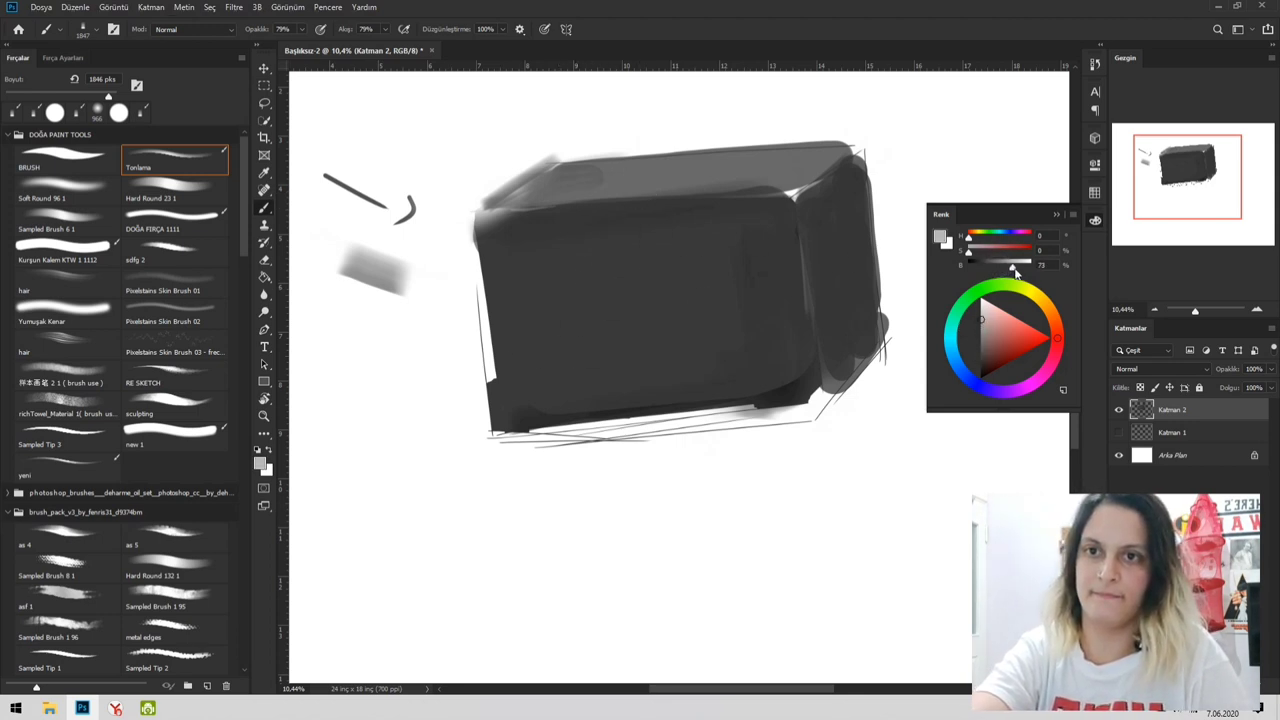
pyautogui.moveTo(492, 228); pyautogui.dragTo(514, 368)
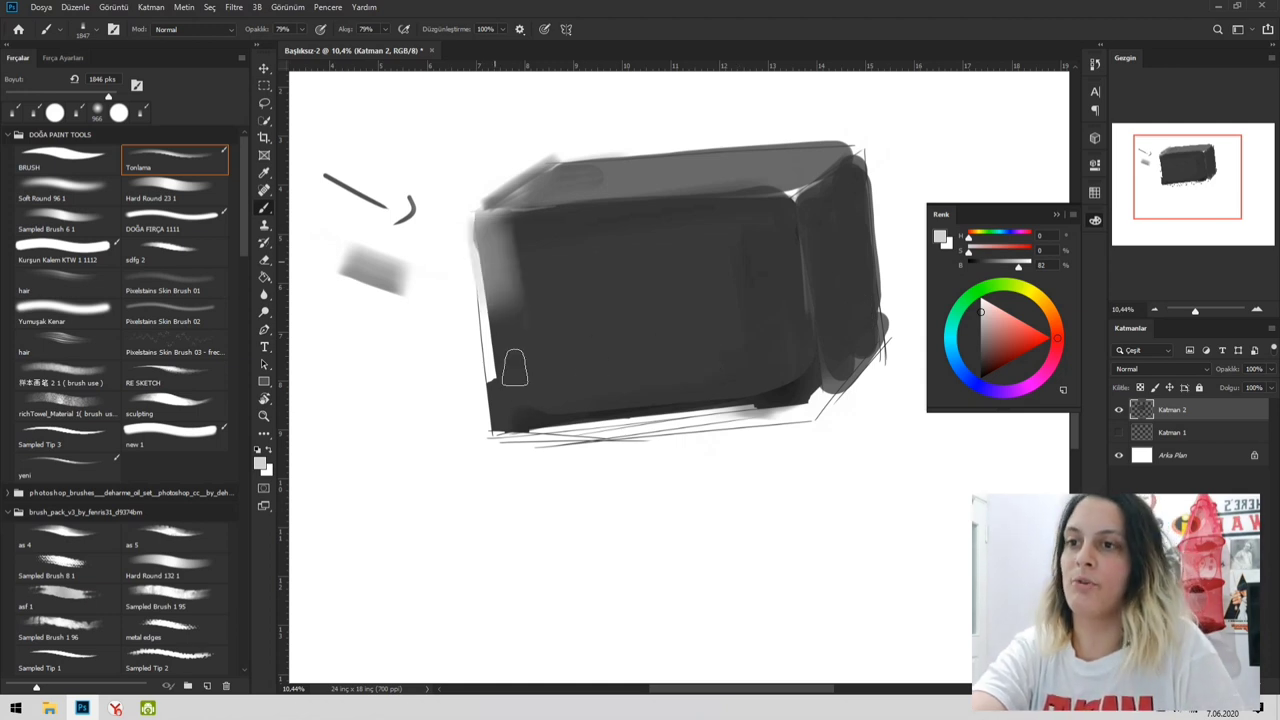
pyautogui.moveTo(501, 240)
pyautogui.mouseDown()
pyautogui.moveTo(500, 372)
pyautogui.moveTo(500, 361)
pyautogui.mouseUp()
pyautogui.moveTo(574, 234); pyautogui.dragTo(619, 255)
pyautogui.moveTo(511, 232); pyautogui.dragTo(515, 300)
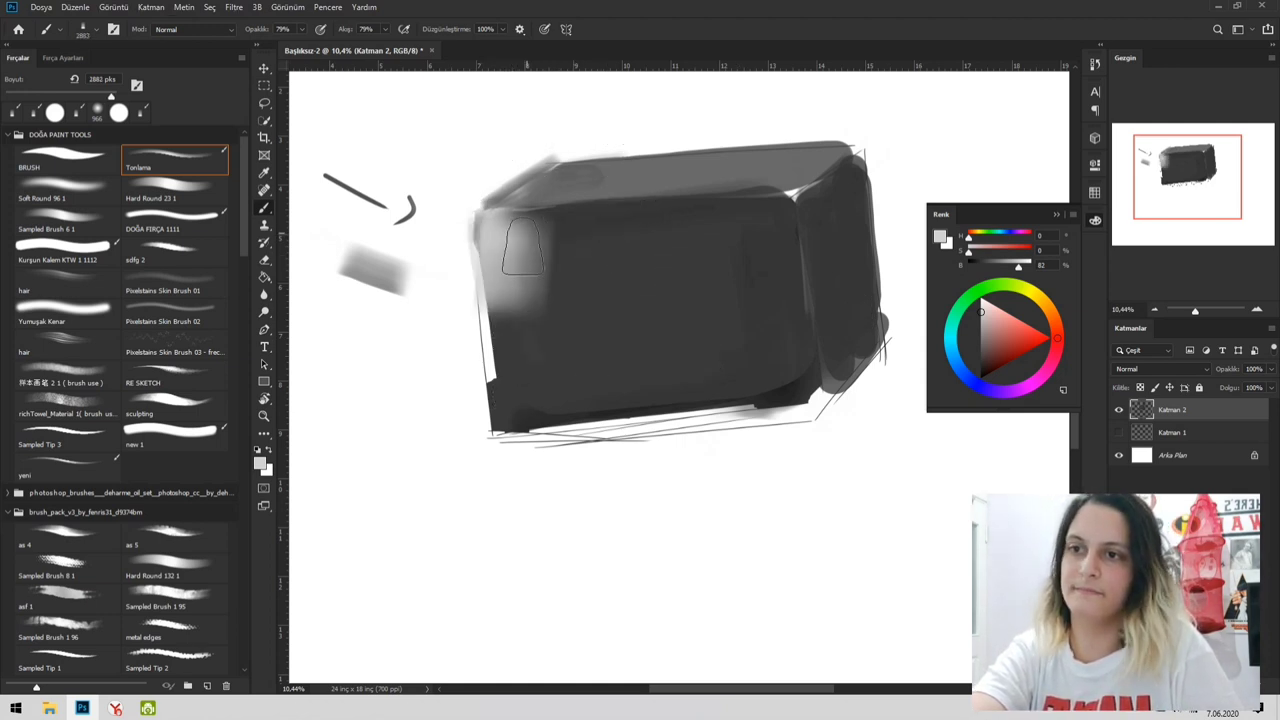
pyautogui.moveTo(522, 247); pyautogui.dragTo(542, 455)
# - Lighten the top face's left end and even out the front face's left edge with the Tonlama brush at 2015 px
pyautogui.moveTo(584, 261); pyautogui.dragTo(514, 260)
pyautogui.moveTo(585, 154); pyautogui.dragTo(438, 256)
pyautogui.moveTo(534, 186)
pyautogui.mouseDown()
pyautogui.moveTo(518, 195)
pyautogui.moveTo(578, 229)
pyautogui.mouseUp()
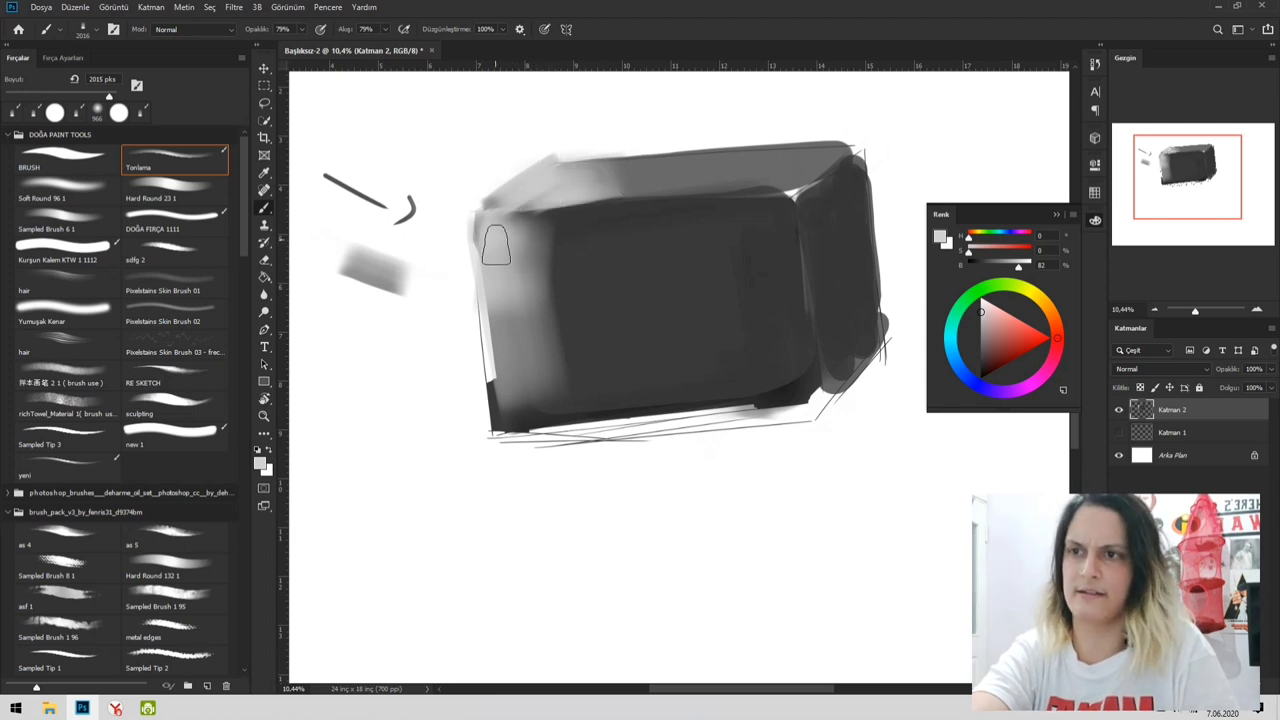
pyautogui.moveTo(551, 249)
pyautogui.mouseDown()
pyautogui.moveTo(504, 255)
pyautogui.moveTo(490, 538)
pyautogui.mouseUp()
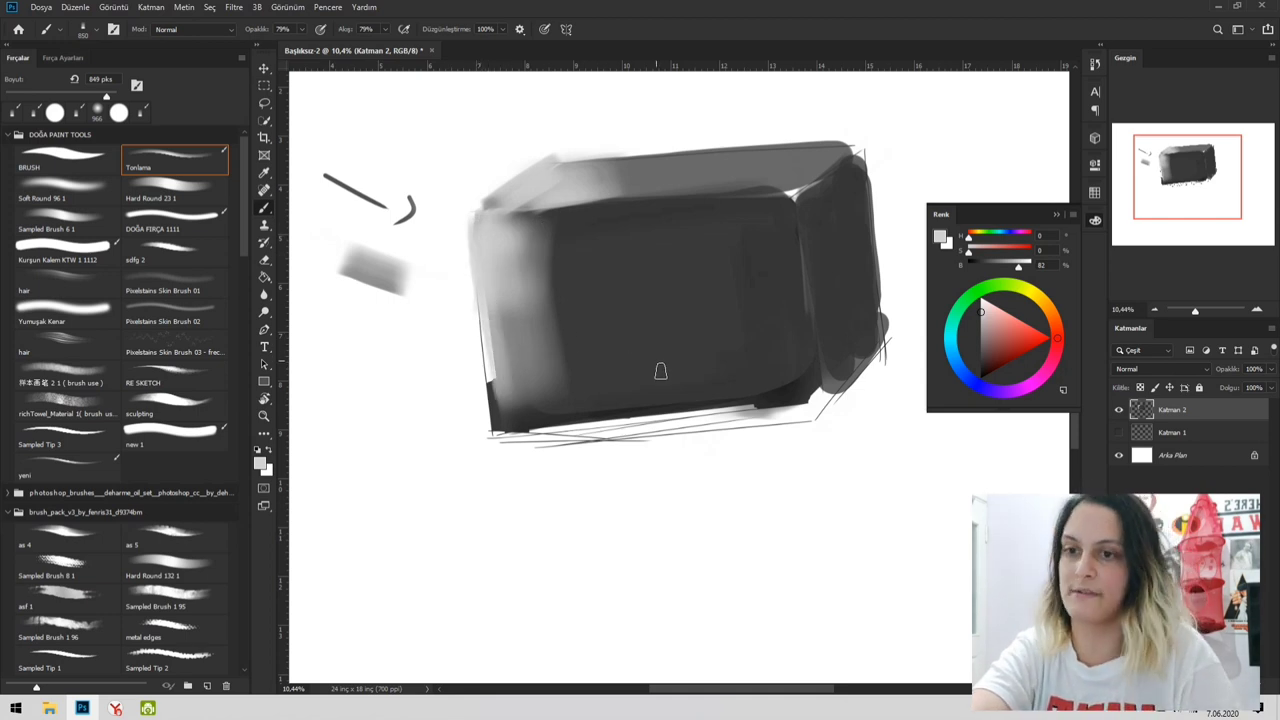
# - Make the Arka Plan layer active and restore the Photoshop window to a smaller size, moved clear of the webcam corner
pyautogui.hotkey('ctrl', 'space')
pyautogui.moveTo(646, 360); pyautogui.dragTo(697, 390)
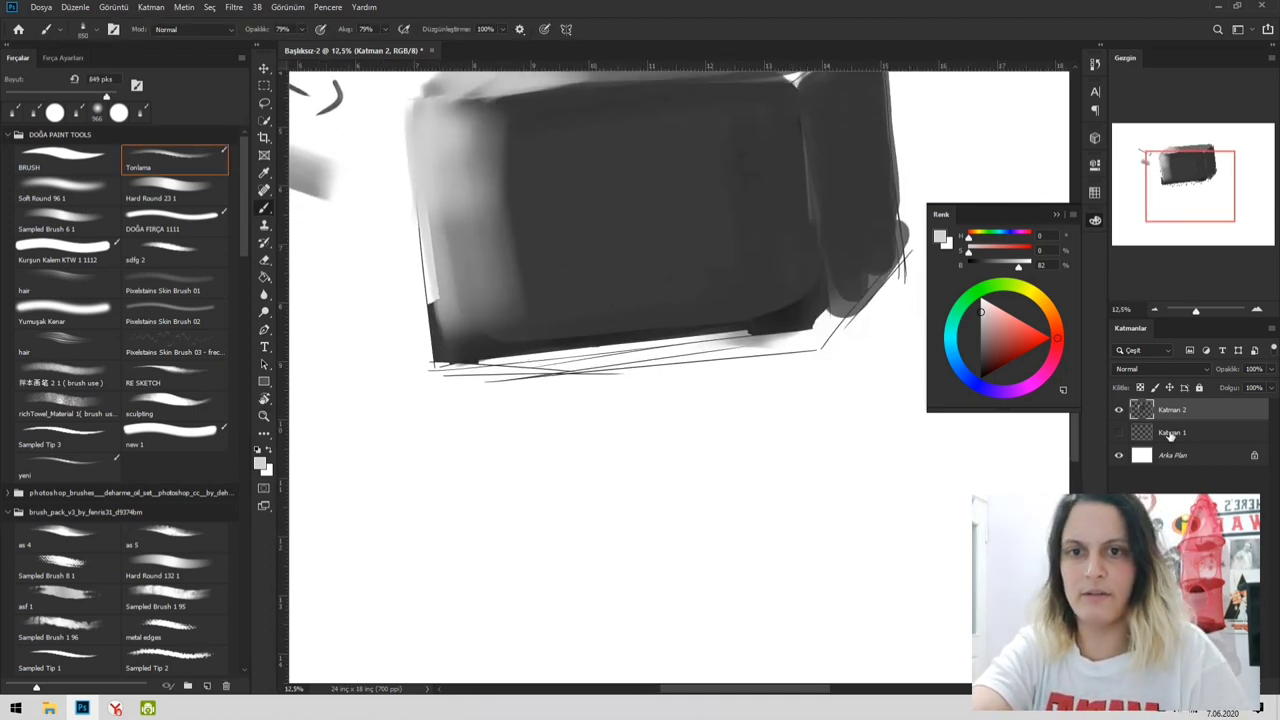
pyautogui.click(1174, 458)
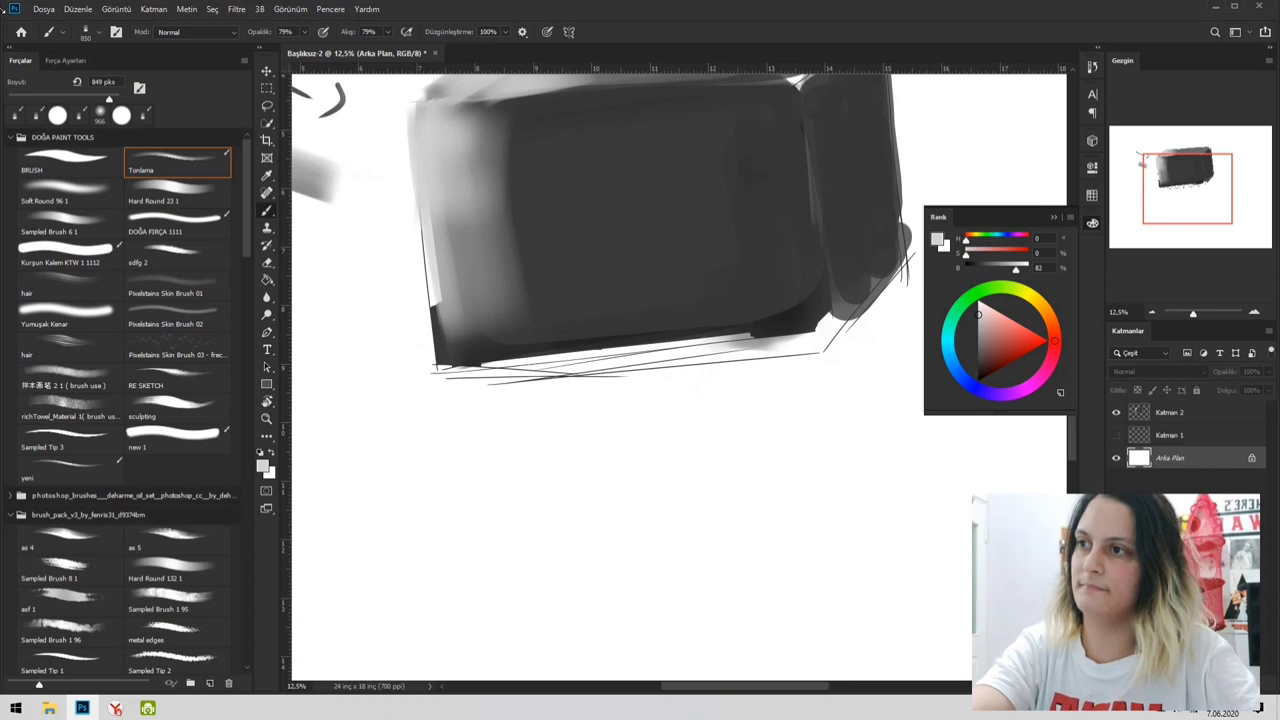
pyautogui.moveTo(815, 8); pyautogui.dragTo(523, 125)
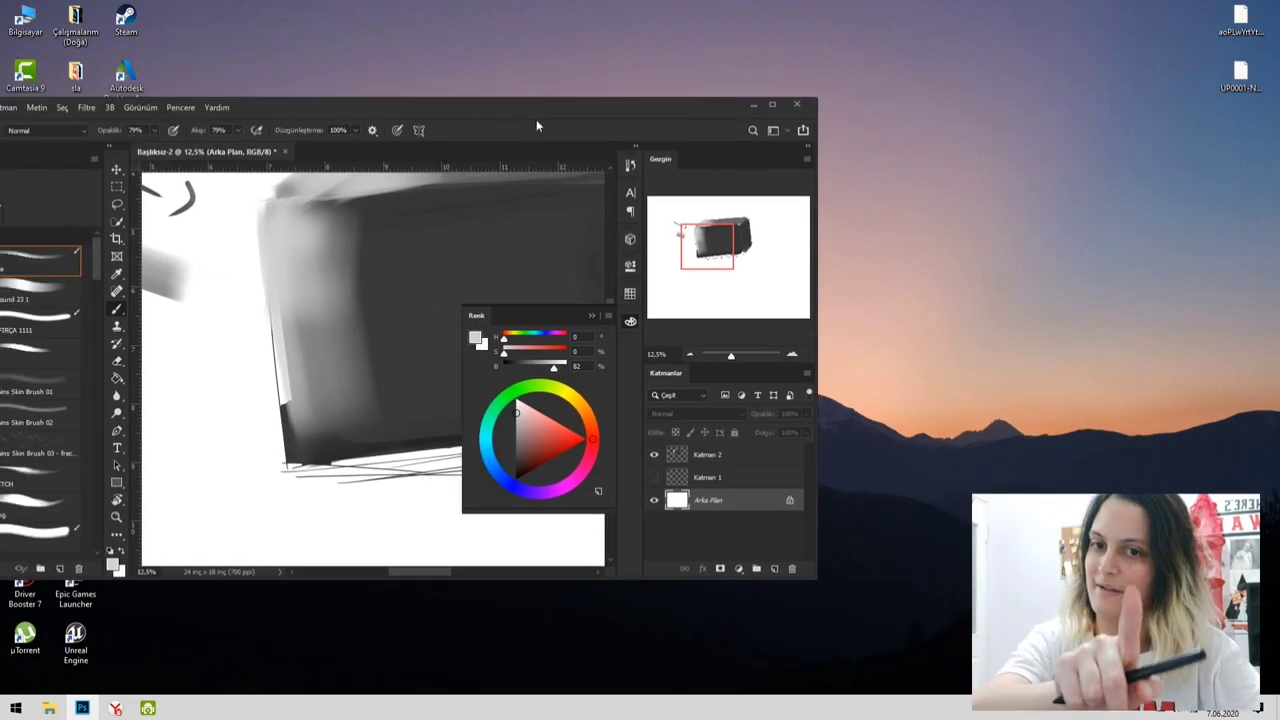
pyautogui.click(738, 572)
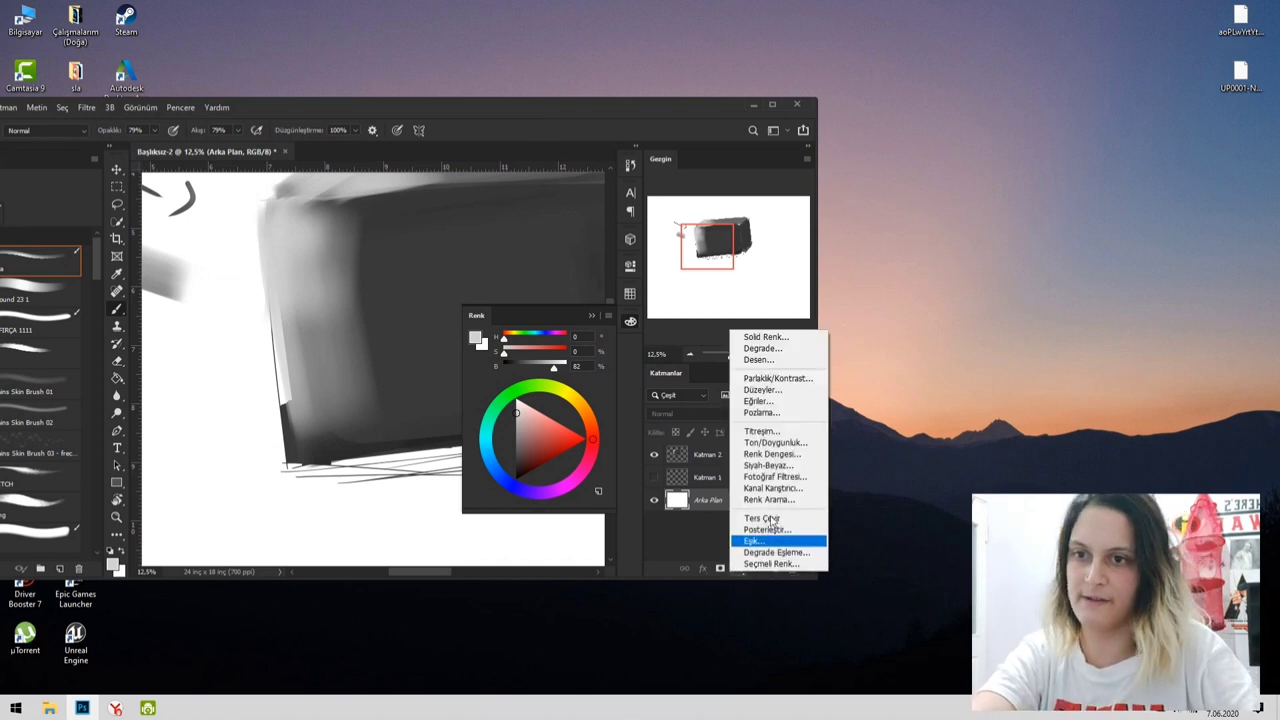
pyautogui.click(764, 379)
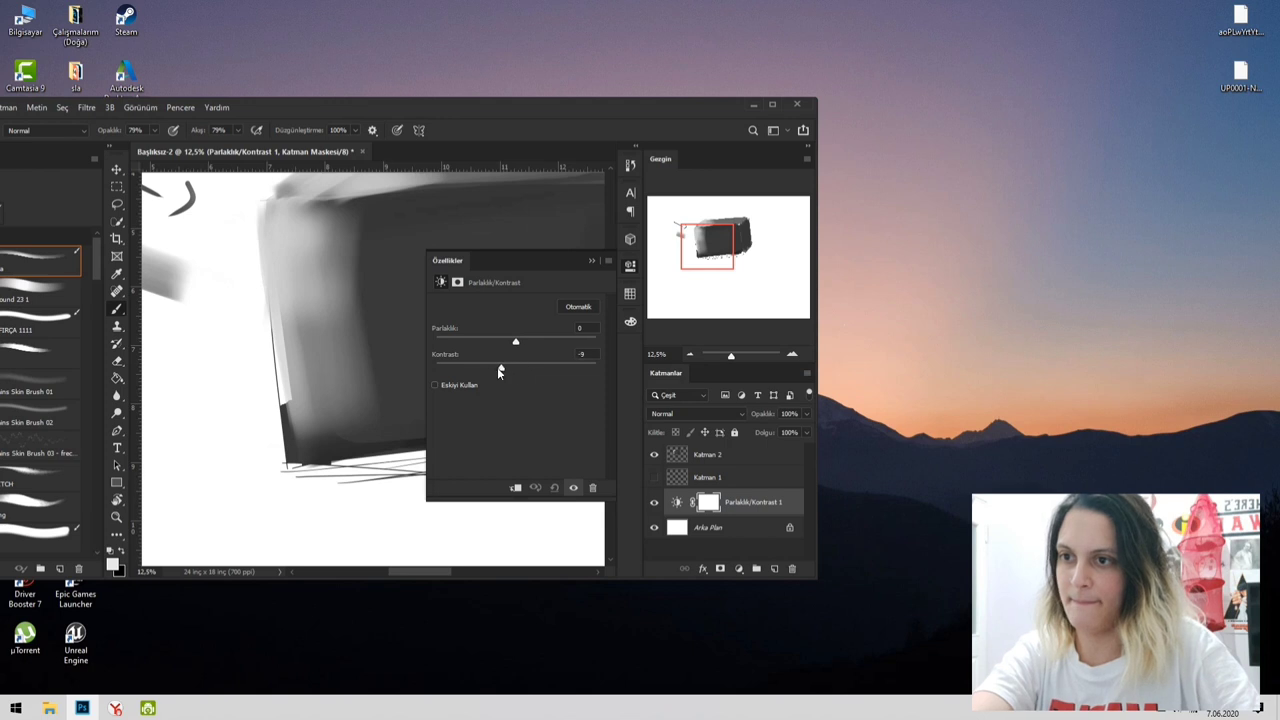
pyautogui.moveTo(556, 367); pyautogui.dragTo(580, 373)
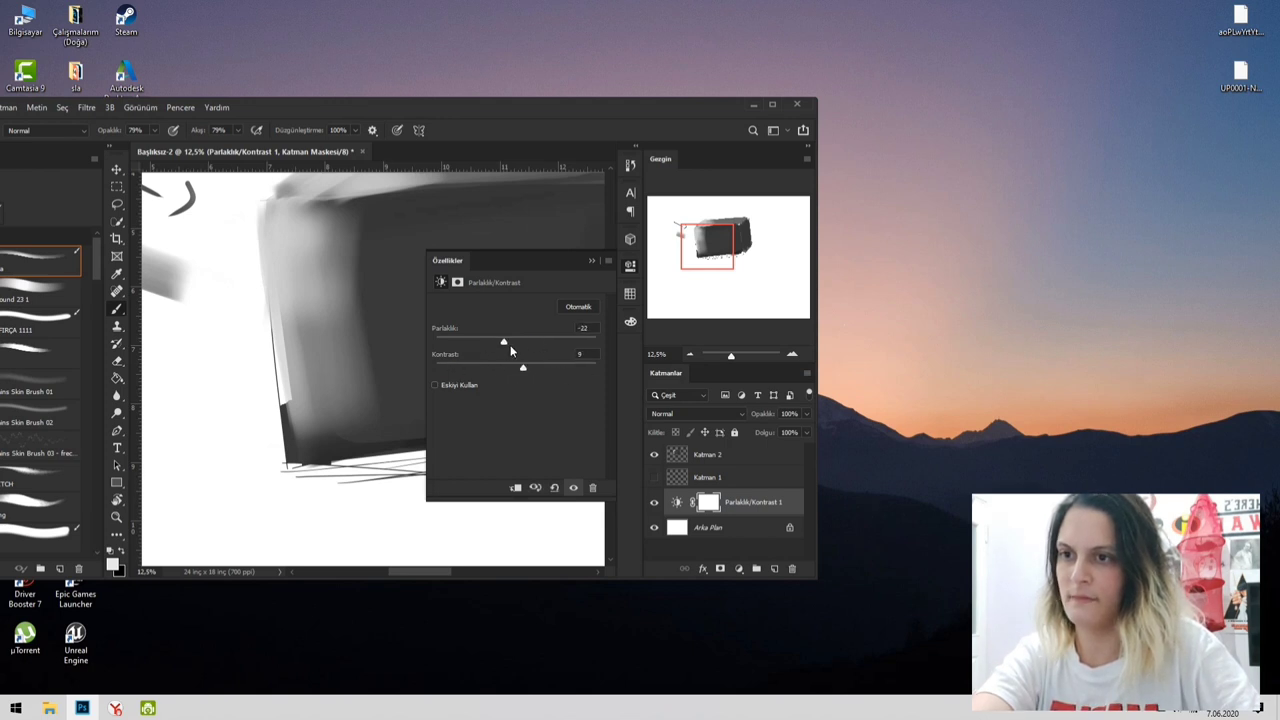
pyautogui.click(510, 345)
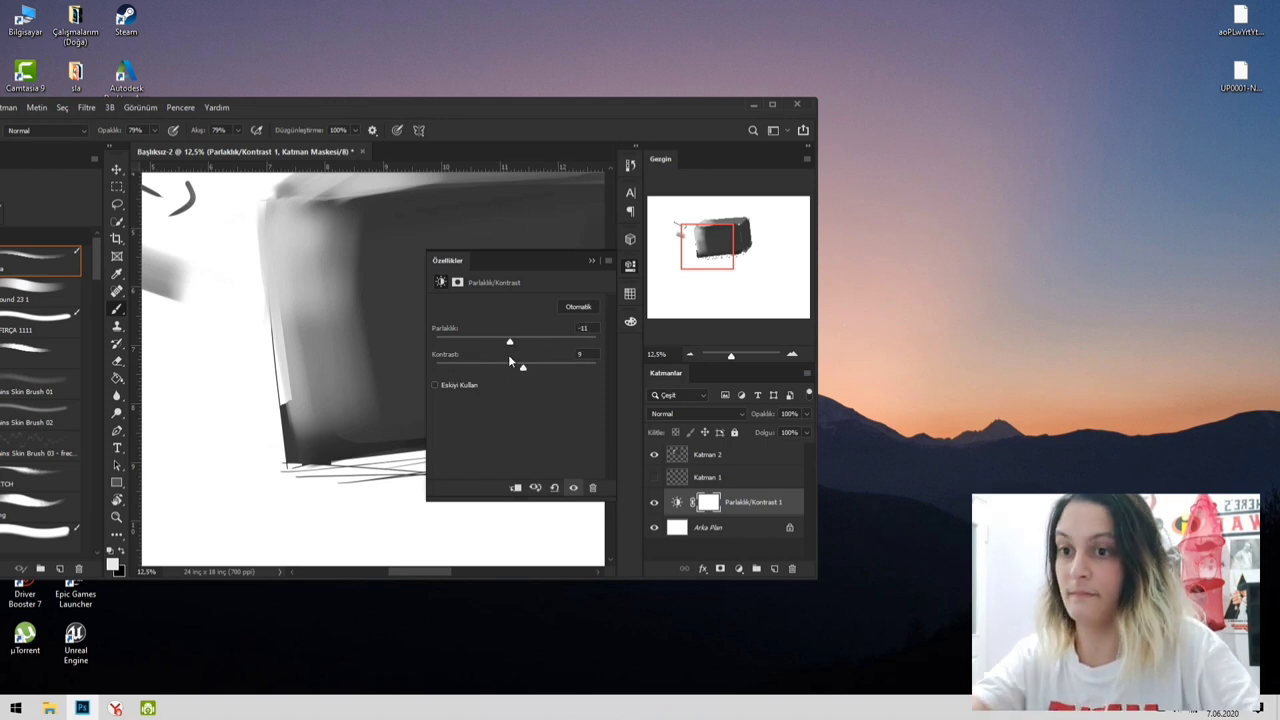
pyautogui.click(797, 570)
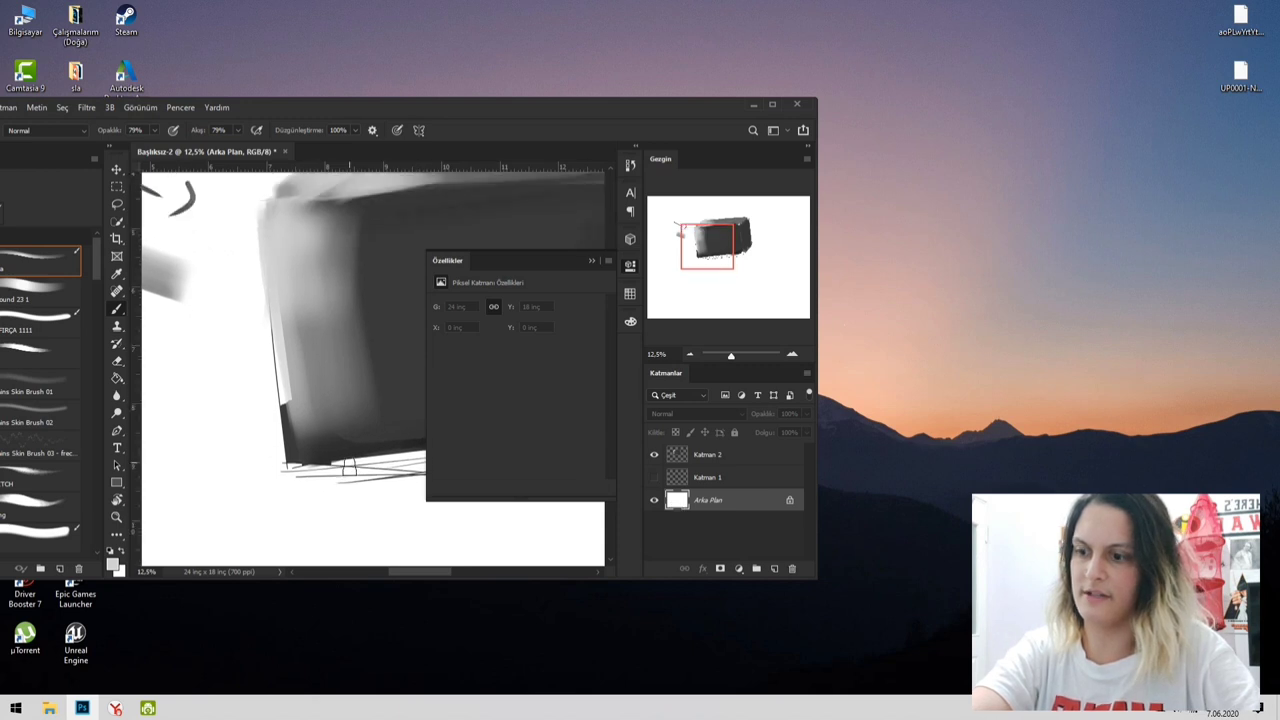
# - Darken the background with a Hue/Saturation adjustment layer directly above Arka Plan, setting its lightness to -66
pyautogui.press('z')
pyautogui.keyDown('alt'); pyautogui.click(348, 462); pyautogui.keyUp('alt')
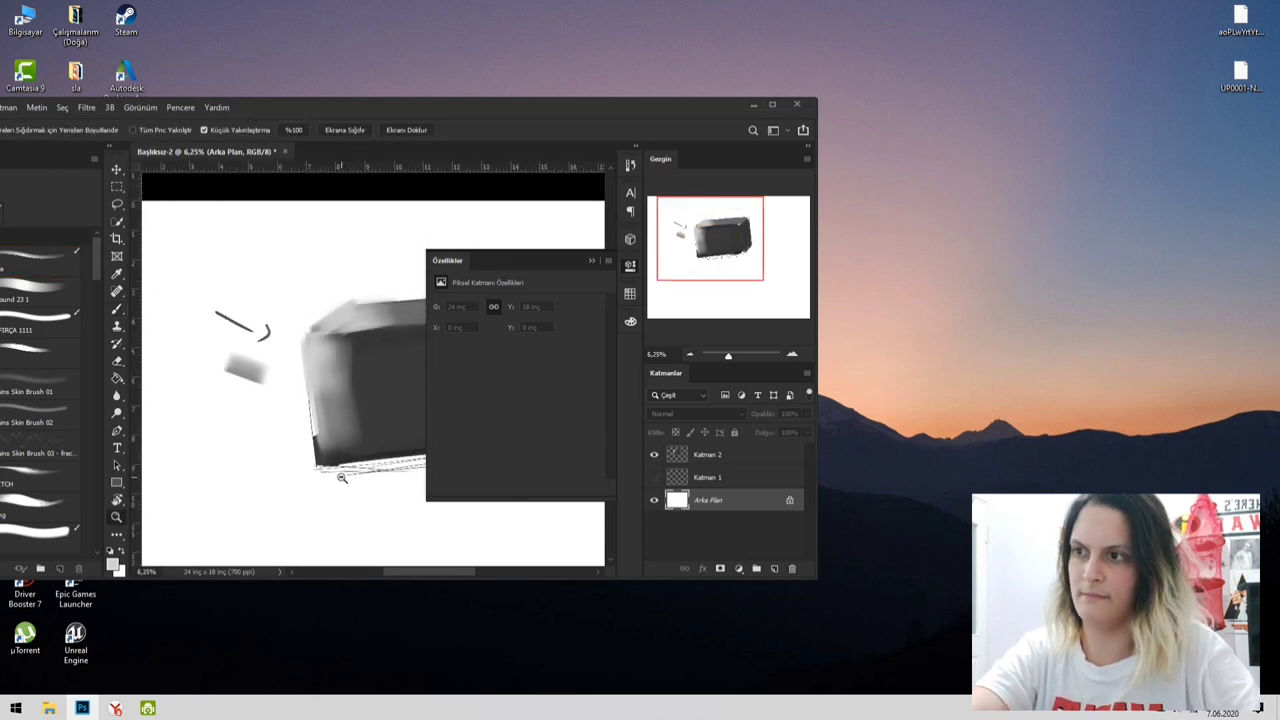
pyautogui.press('b')
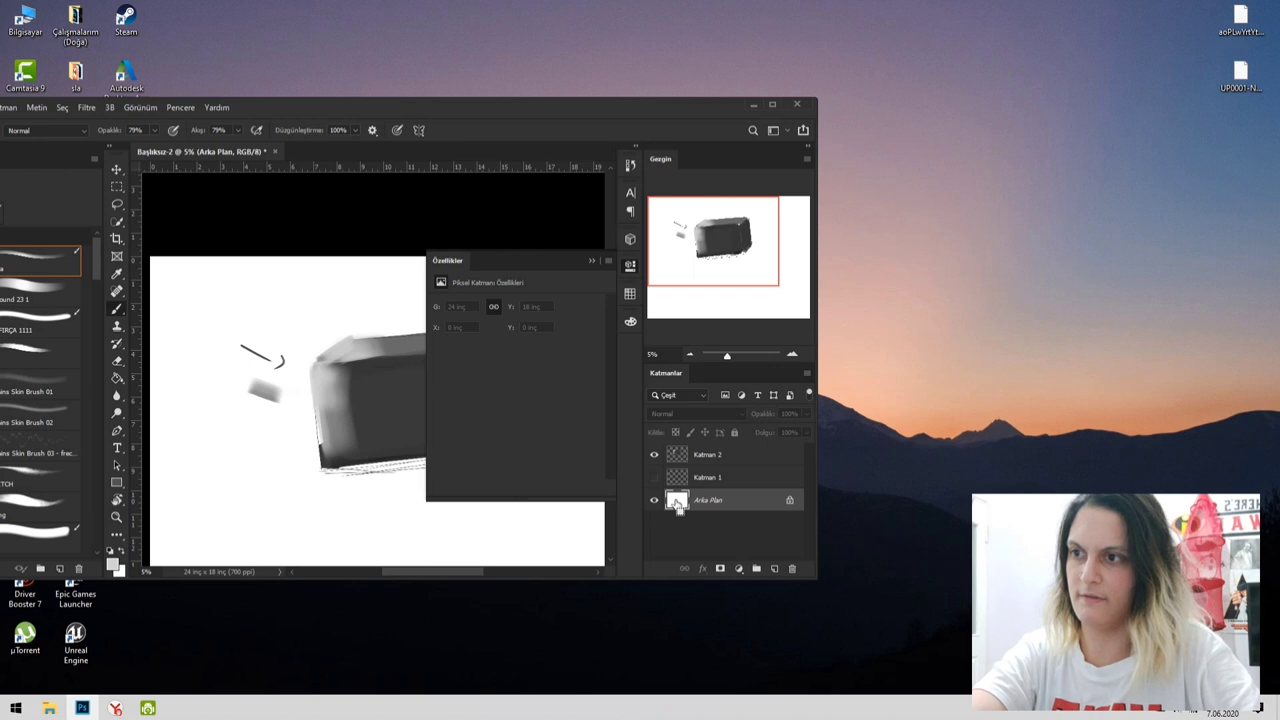
pyautogui.click(738, 568)
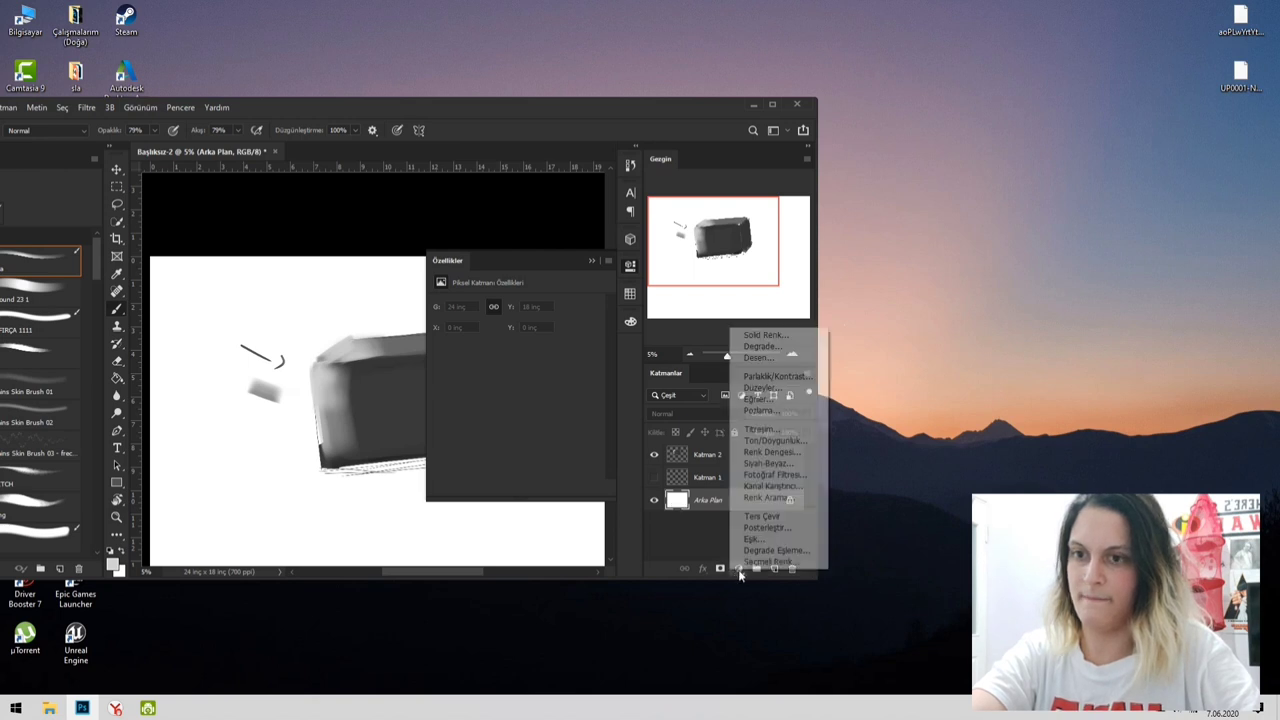
pyautogui.click(725, 440)
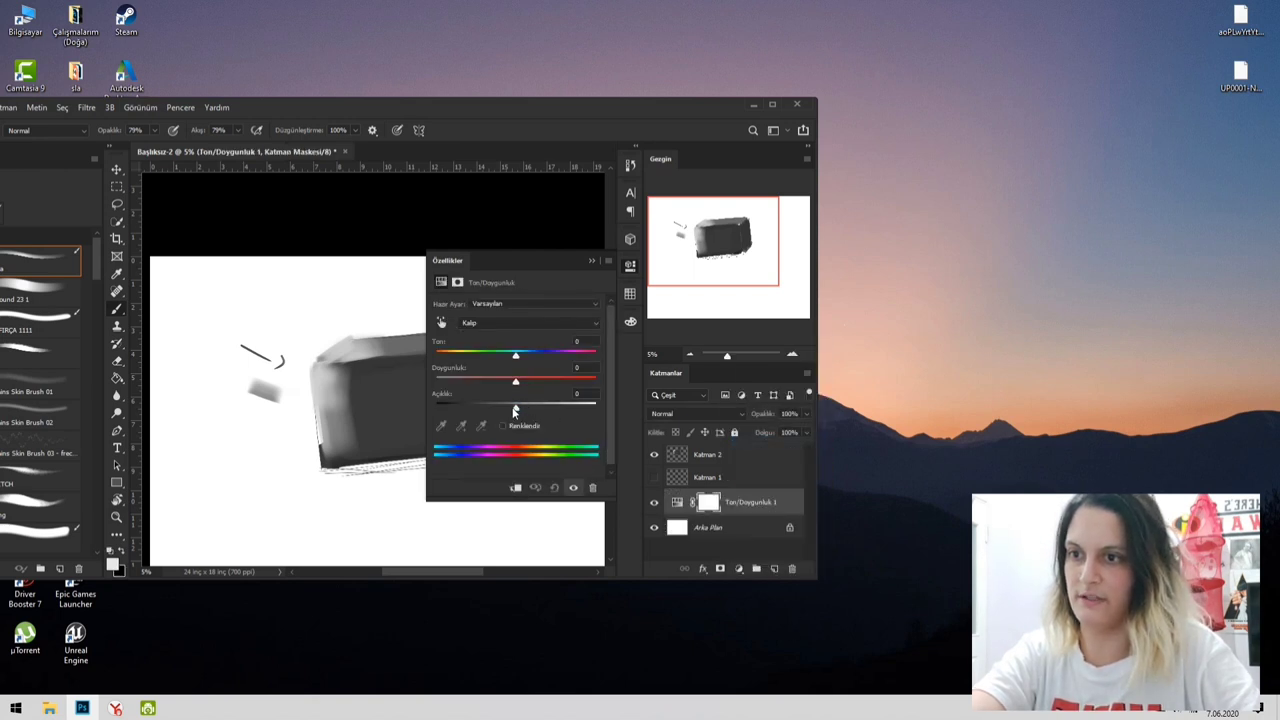
pyautogui.moveTo(515, 410); pyautogui.dragTo(452, 411)
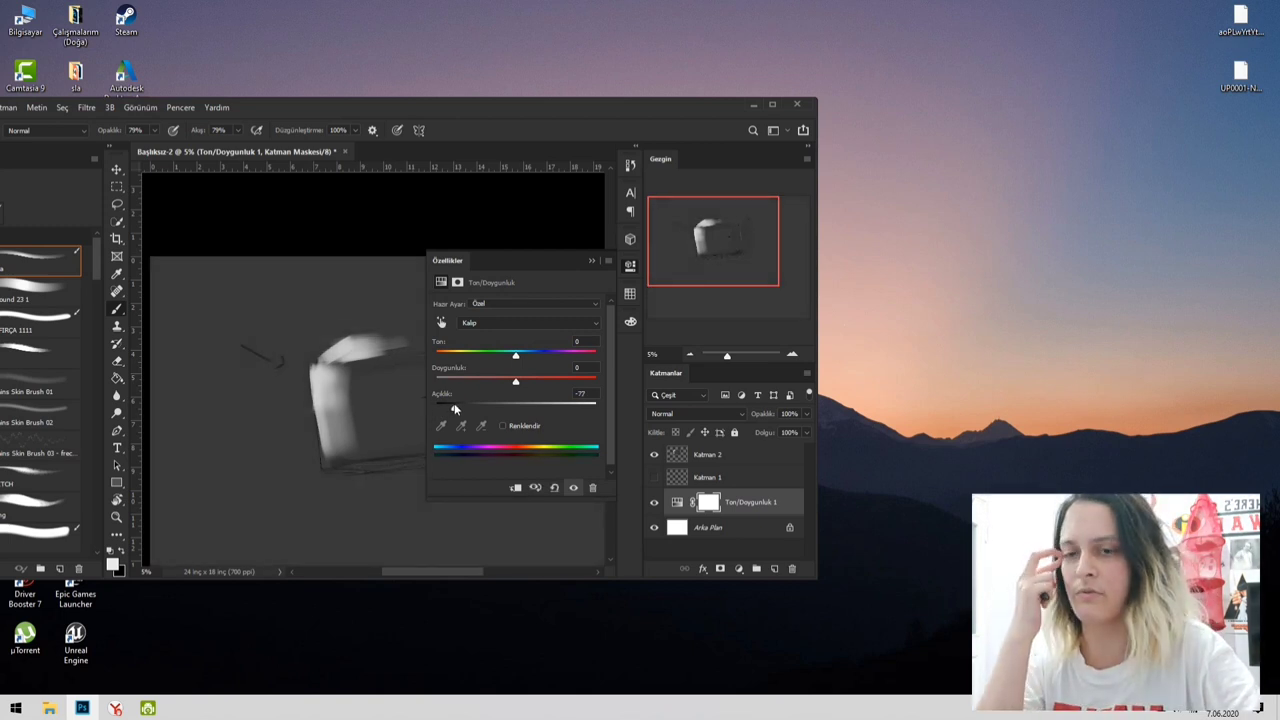
pyautogui.moveTo(455, 410); pyautogui.dragTo(463, 413)
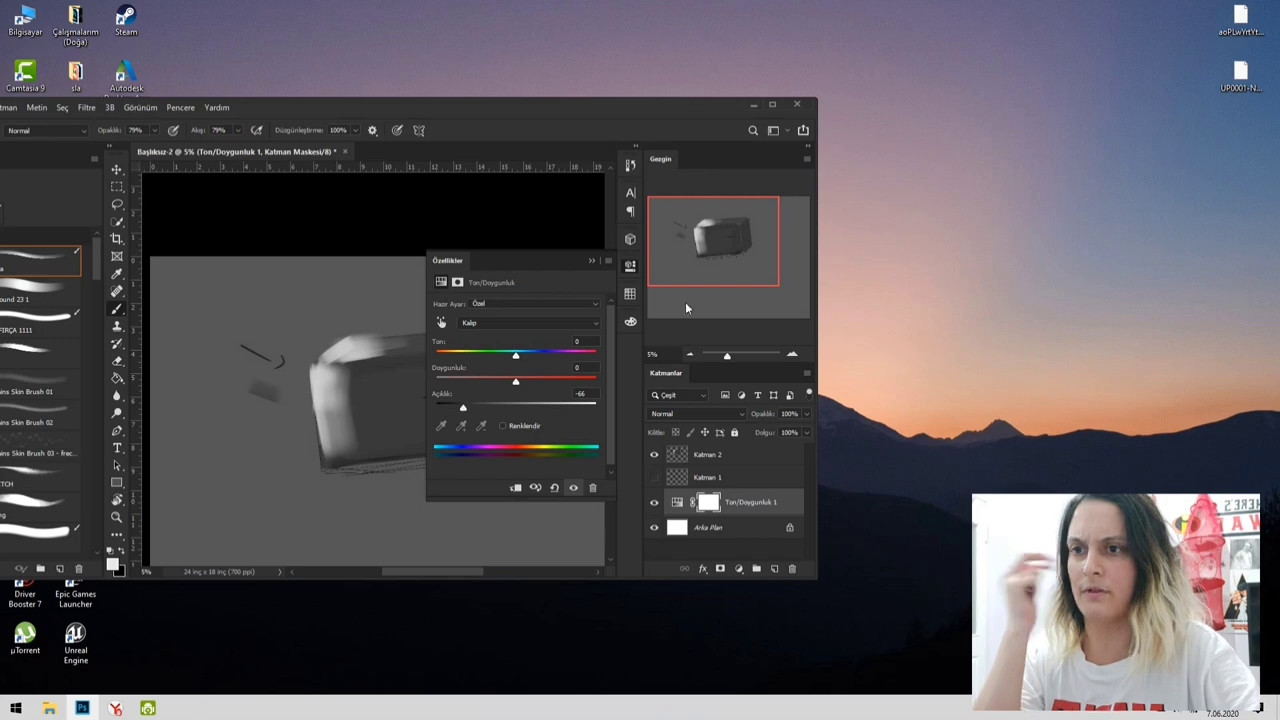
pyautogui.click(631, 267)
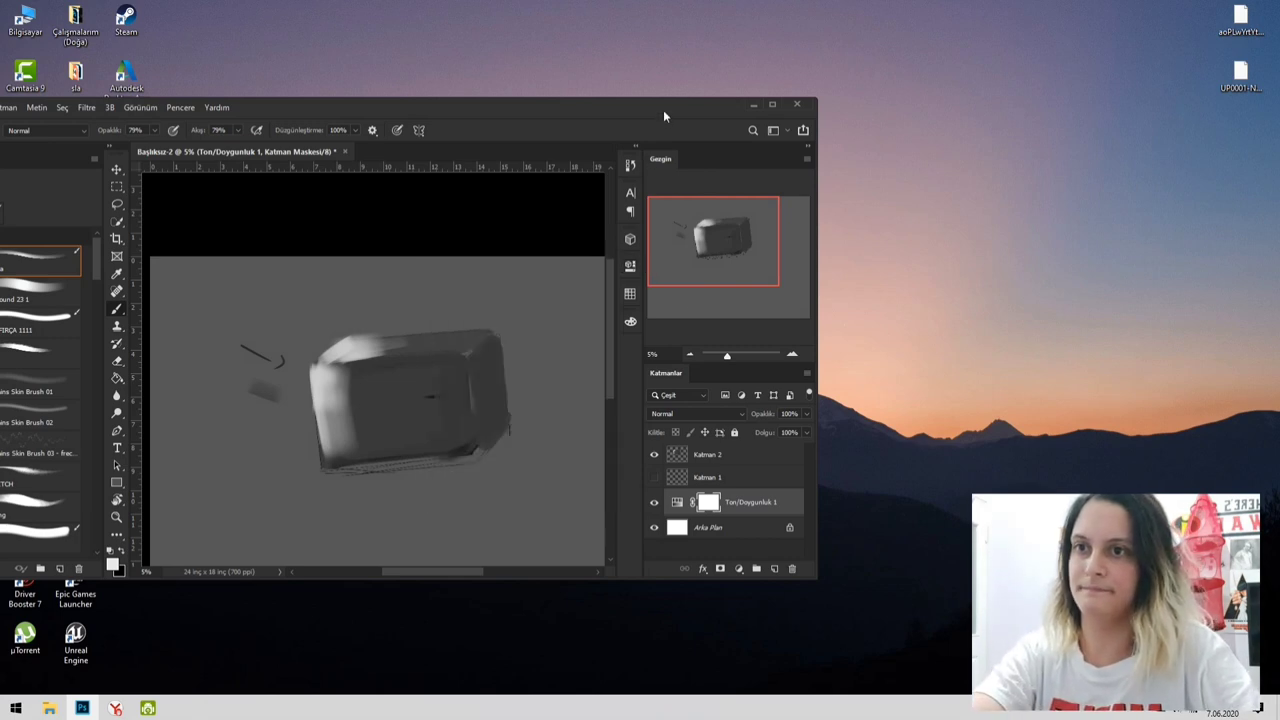
# - Maximize the Photoshop window, shorten the Layers panel and dock it above the Navigator
pyautogui.doubleClick(663, 110)
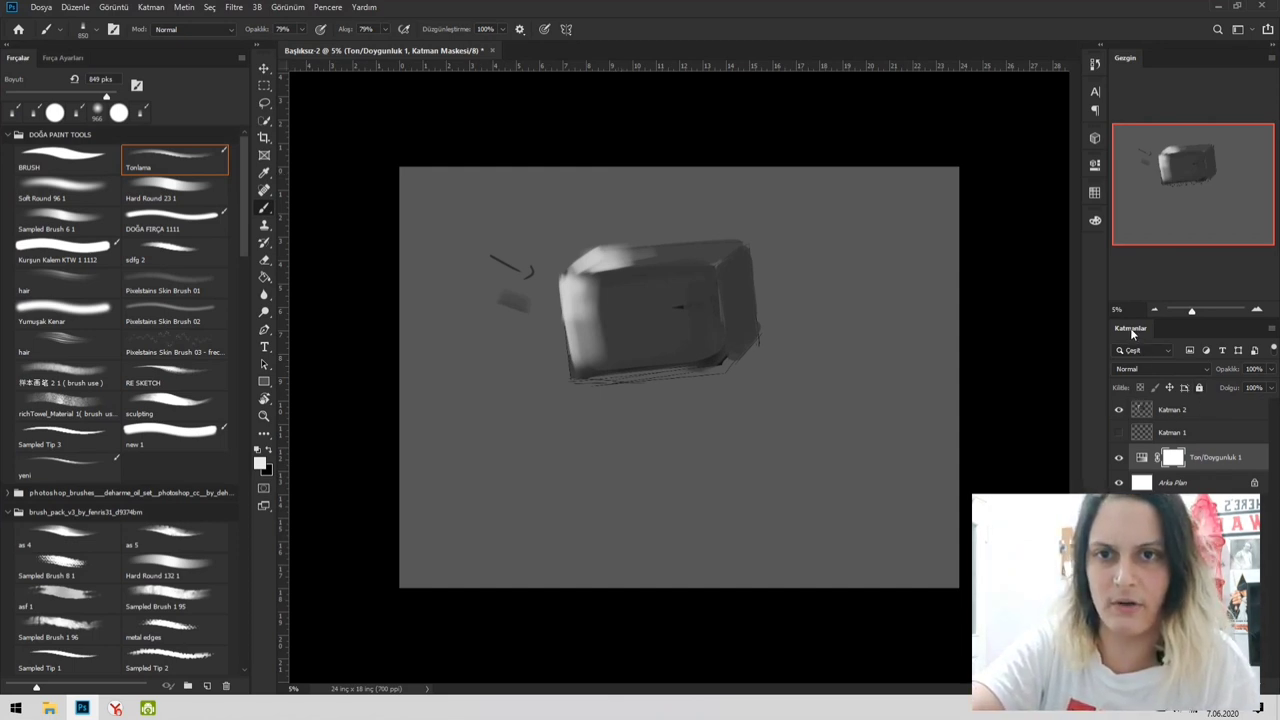
pyautogui.moveTo(1132, 334); pyautogui.dragTo(805, 55)
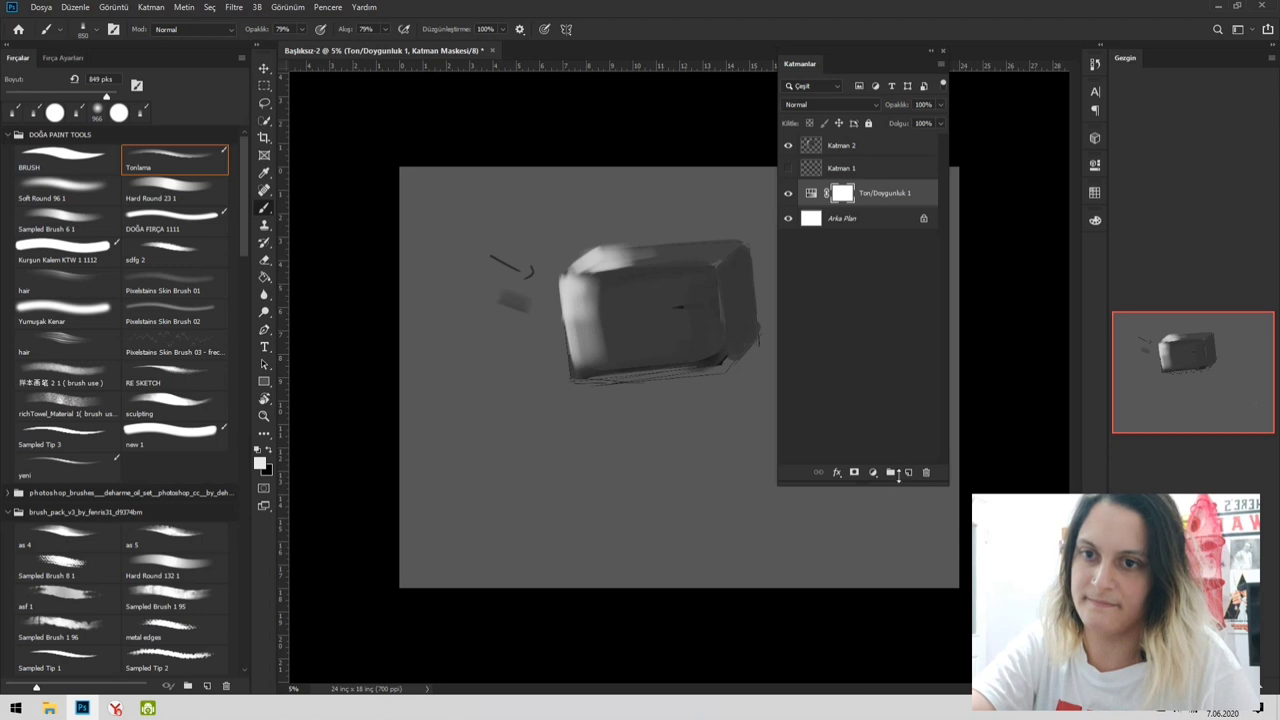
pyautogui.moveTo(898, 476); pyautogui.dragTo(872, 279)
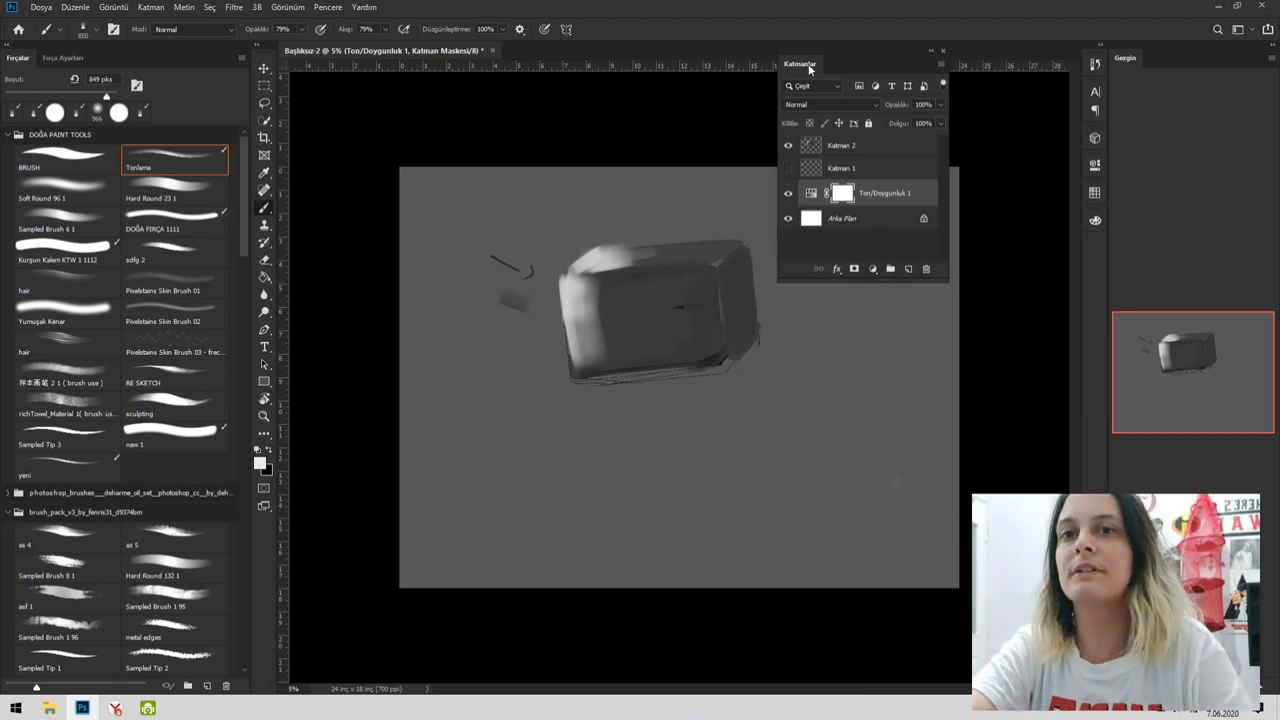
pyautogui.moveTo(810, 68); pyautogui.dragTo(1112, 40)
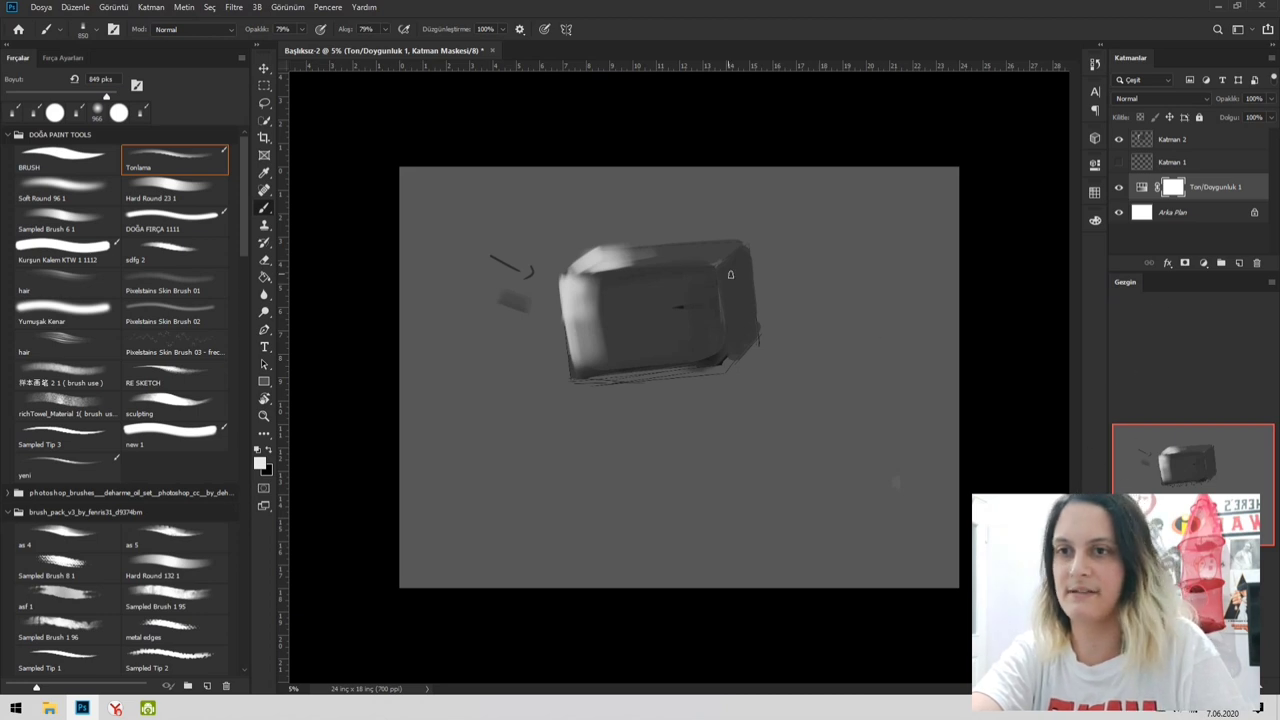
# - Enlarge the Tonlama brush to 2208 px, show the colour wheel and make Katman 2 the active layer
pyautogui.keyDown('alt'); pyautogui.rightClick(628, 288); pyautogui.keyUp('alt')
pyautogui.click(1094, 221)
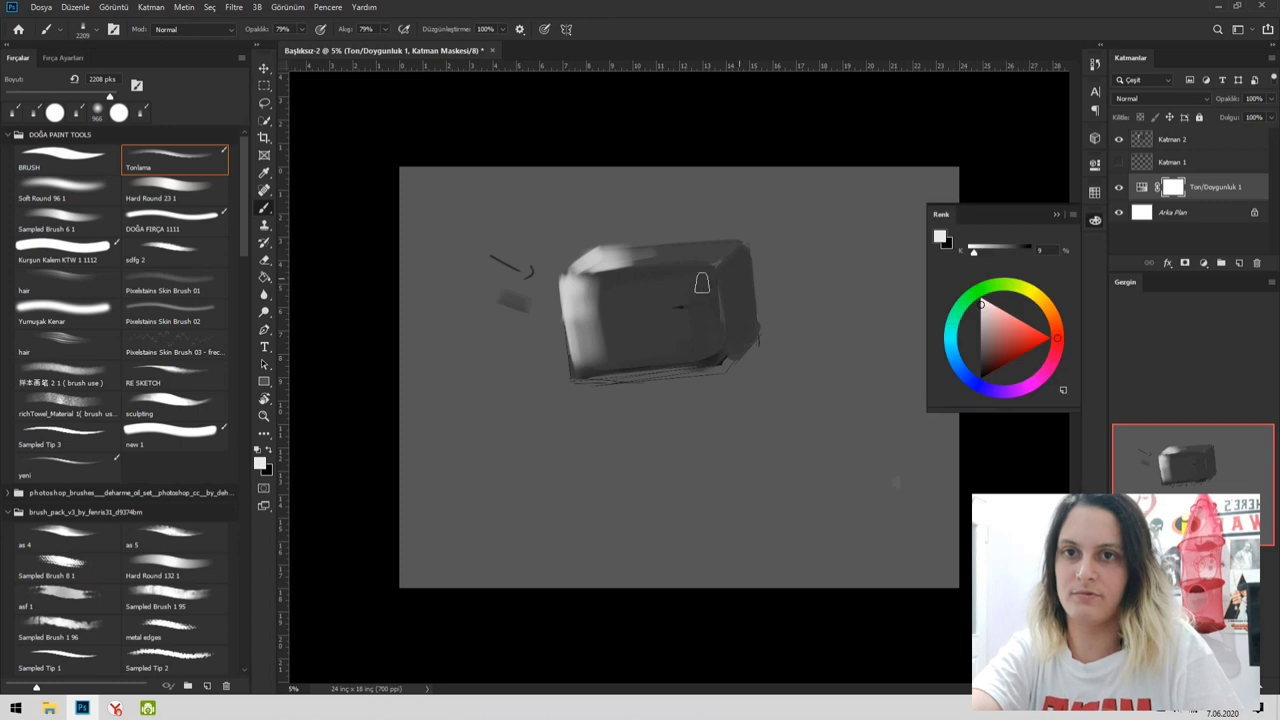
pyautogui.click(1174, 142)
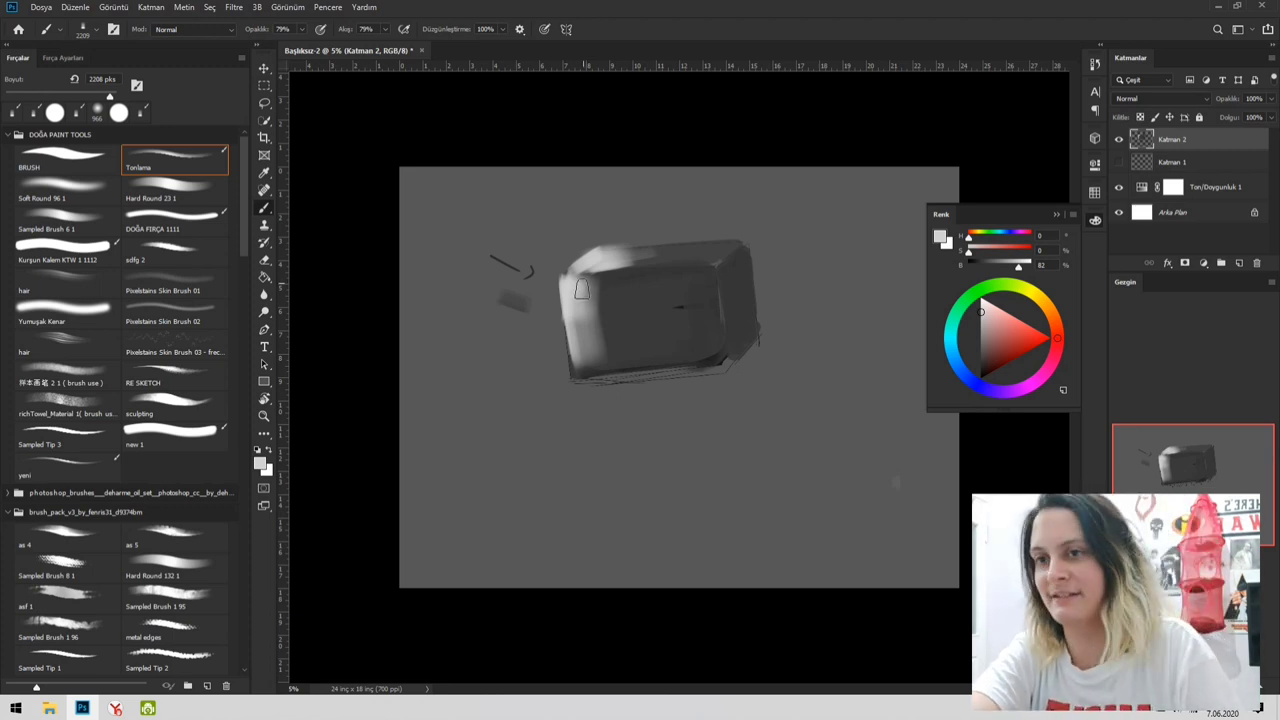
# - Sharpen the box's left and upper edges with light grey Tonlama lines at 142 px, undoing the stroke across the top face
pyautogui.hotkey('ctrl', 'space')
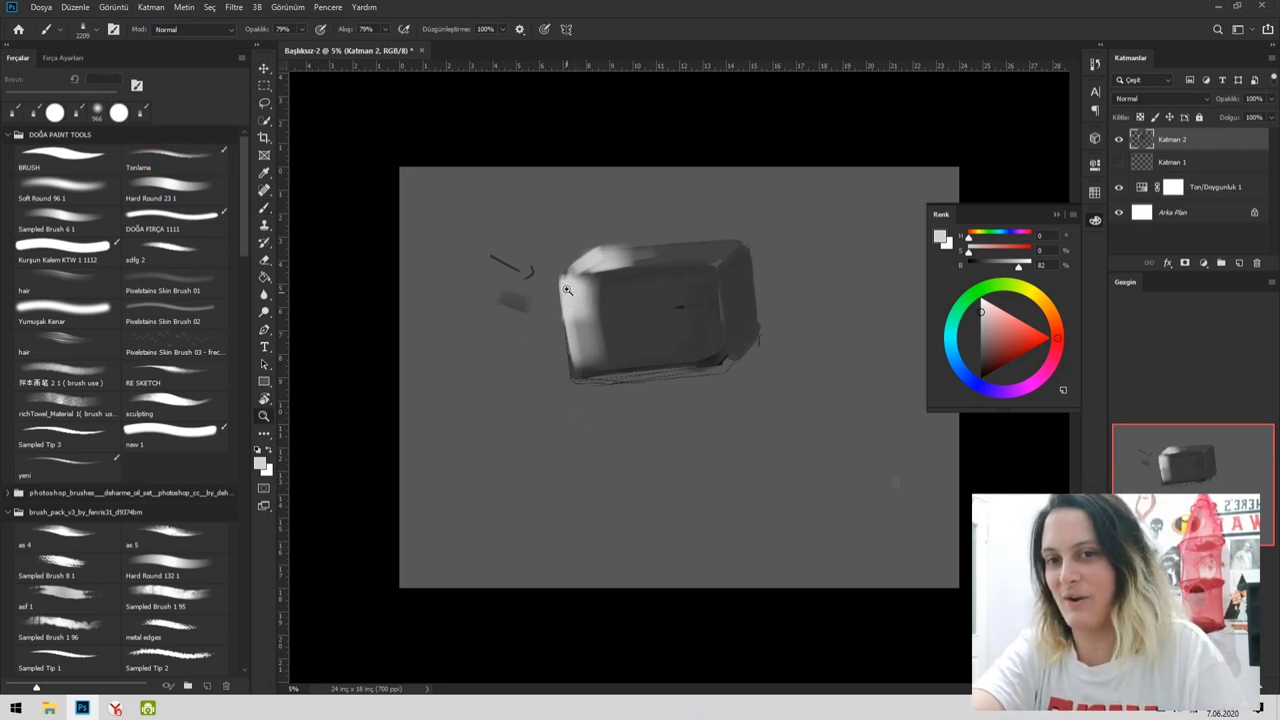
pyautogui.click(566, 292)
pyautogui.click(564, 292)
pyautogui.click(564, 292)
pyautogui.press('space')
pyautogui.moveTo(531, 260)
pyautogui.mouseDown()
pyautogui.moveTo(633, 282)
pyautogui.moveTo(567, 272)
pyautogui.mouseUp()
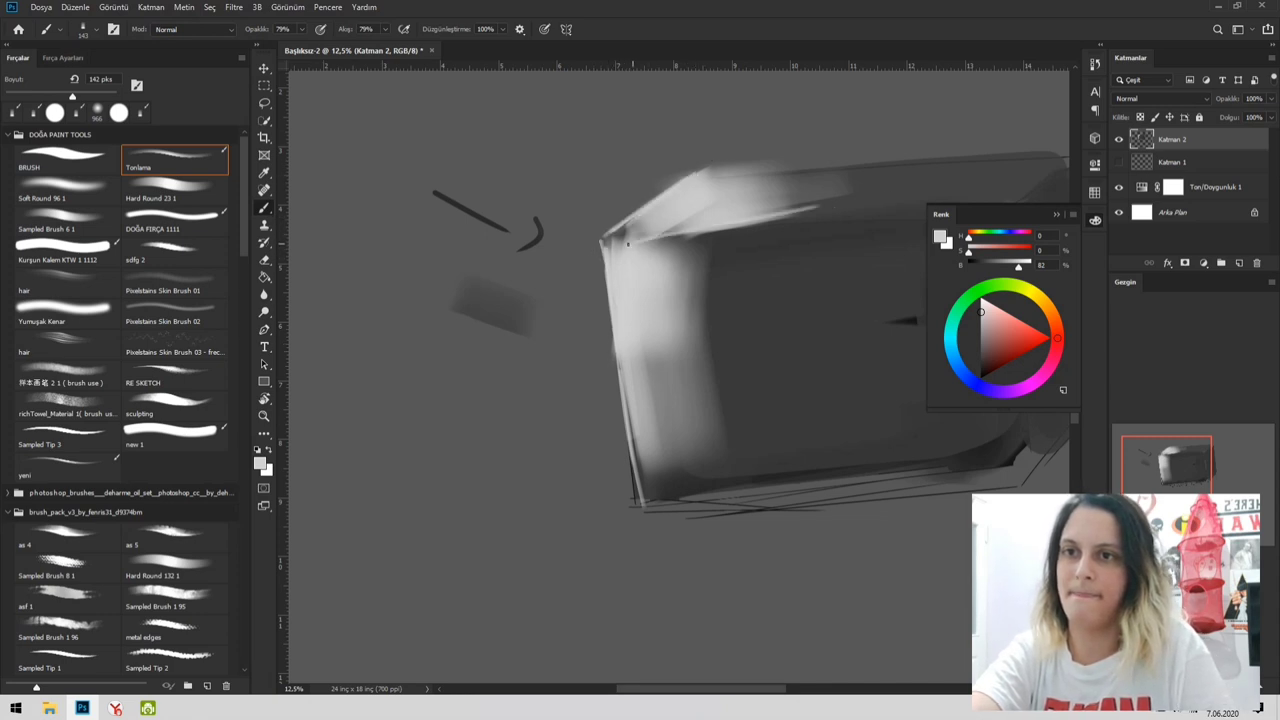
pyautogui.hotkey('ctrl', 'z')
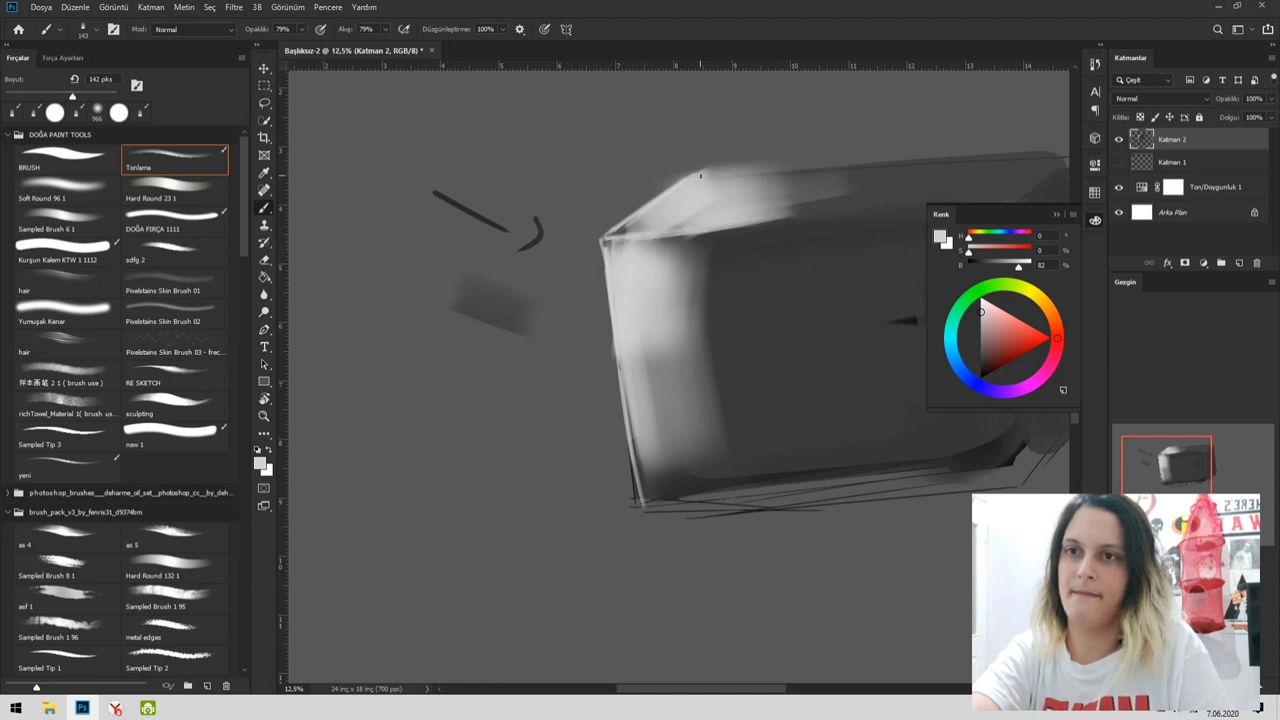
pyautogui.keyDown('alt'); pyautogui.click(769, 255); pyautogui.keyUp('alt')
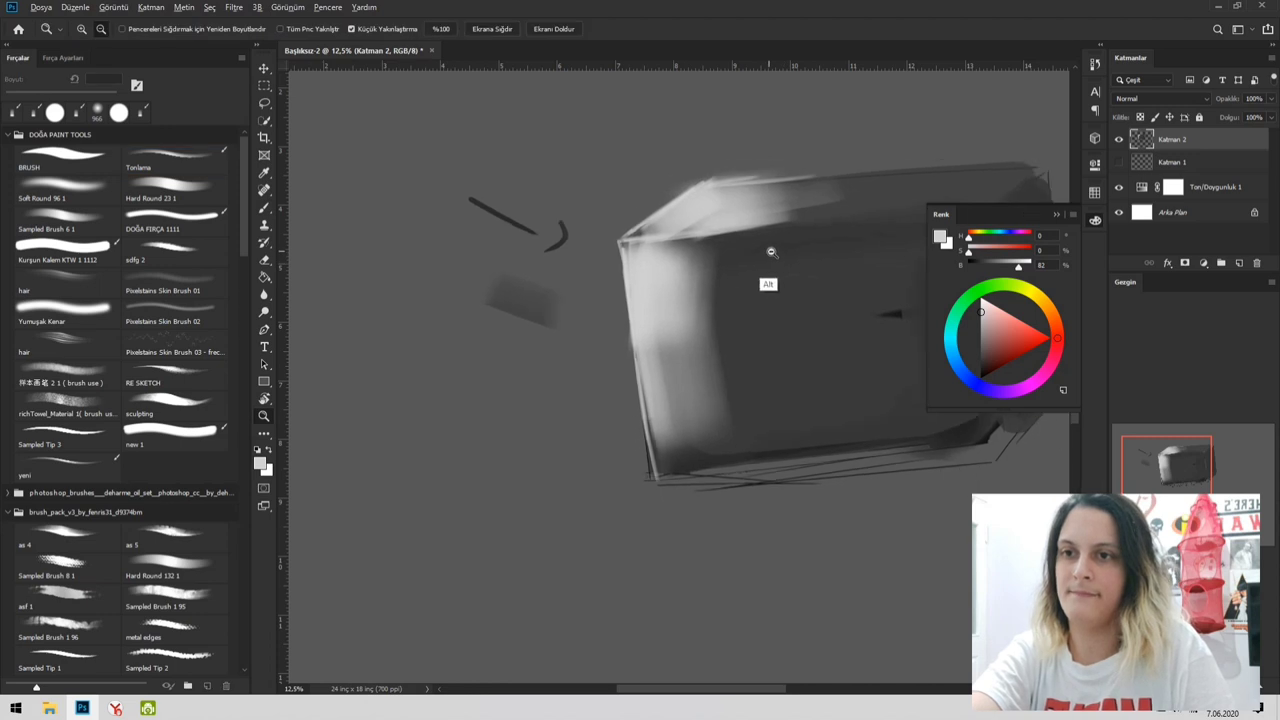
pyautogui.moveTo(908, 182); pyautogui.dragTo(786, 200)
pyautogui.click(797, 285)
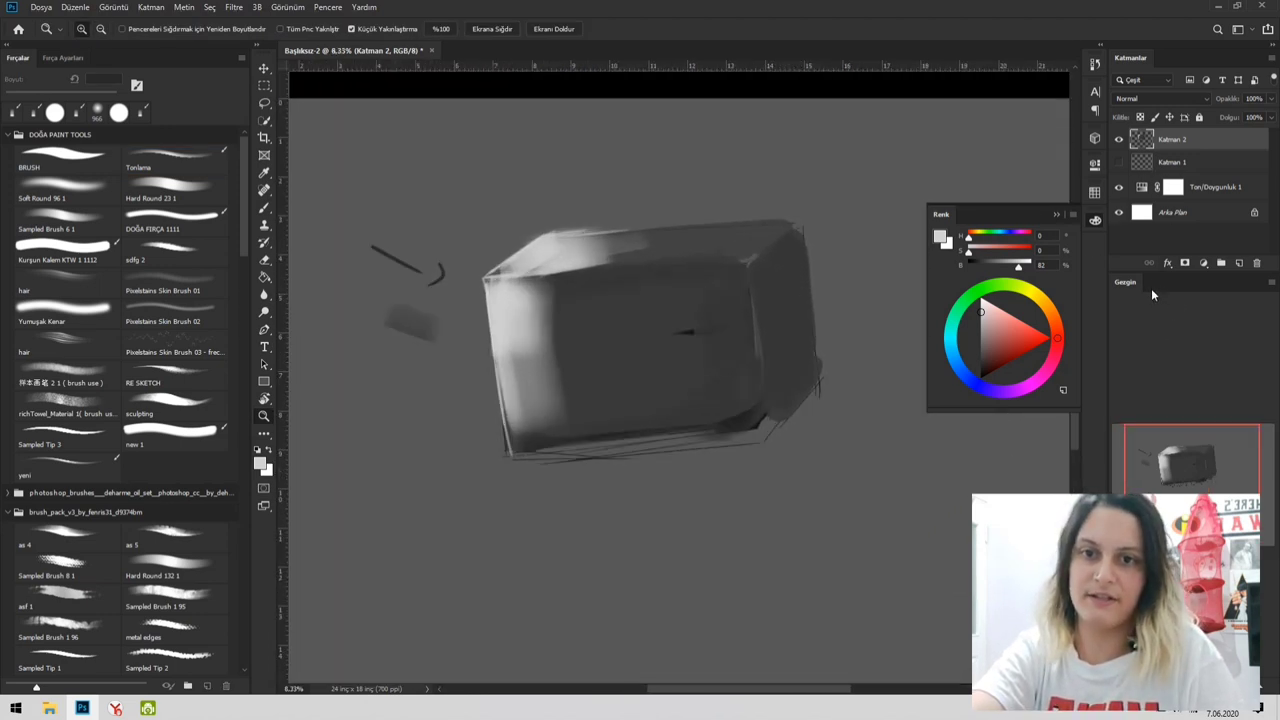
# - Add a new layer above Katman 2 and set the Tonlama brush to 1773 px
pyautogui.click(1239, 263)
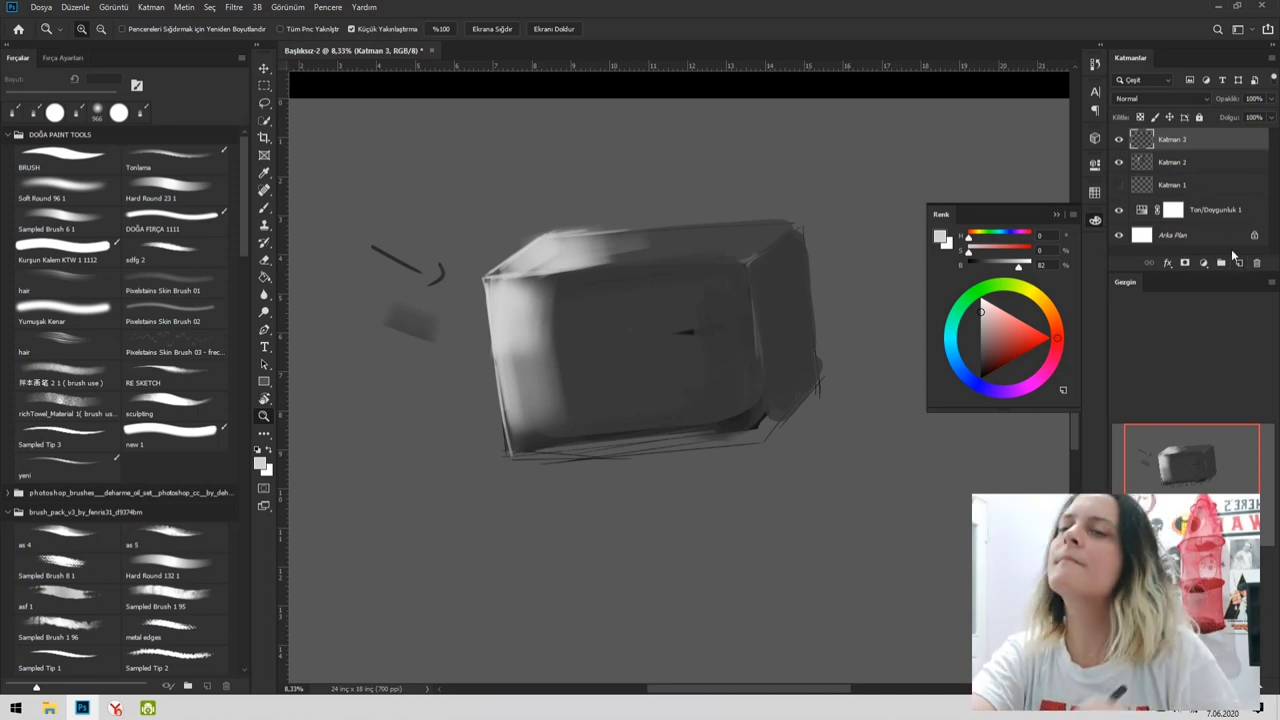
pyautogui.press('b')
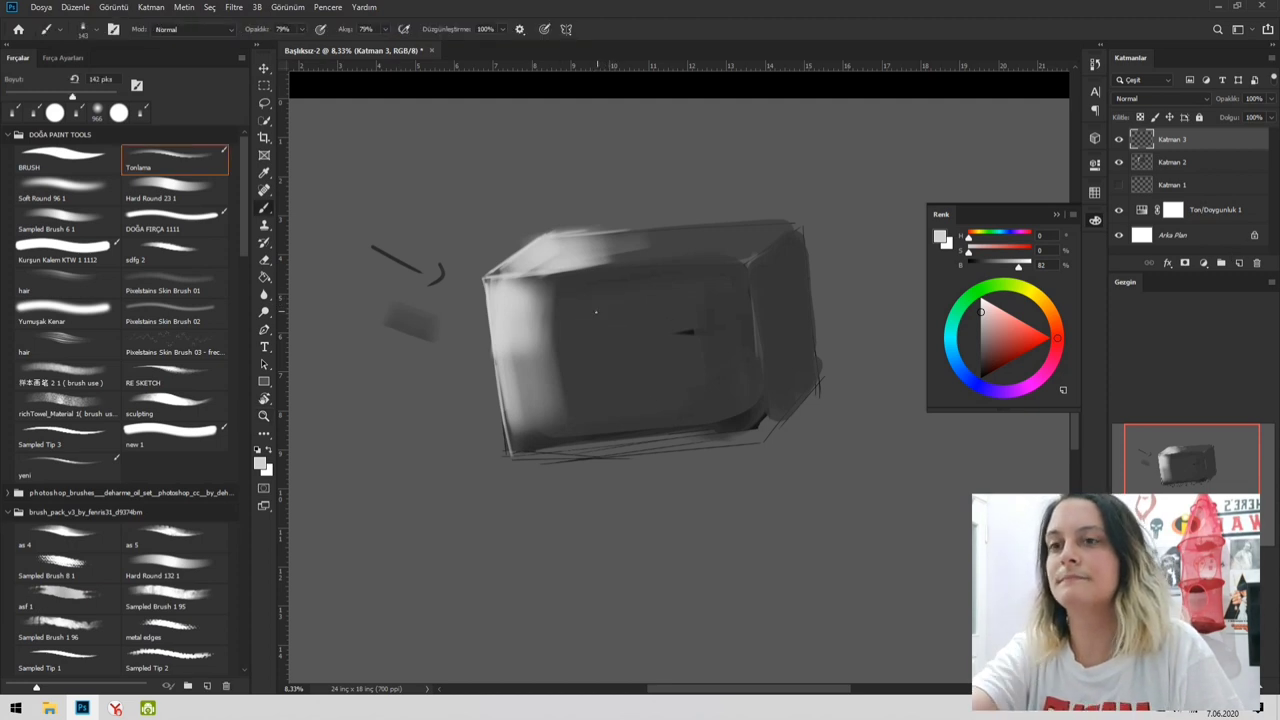
pyautogui.moveTo(625, 296); pyautogui.dragTo(674, 312)
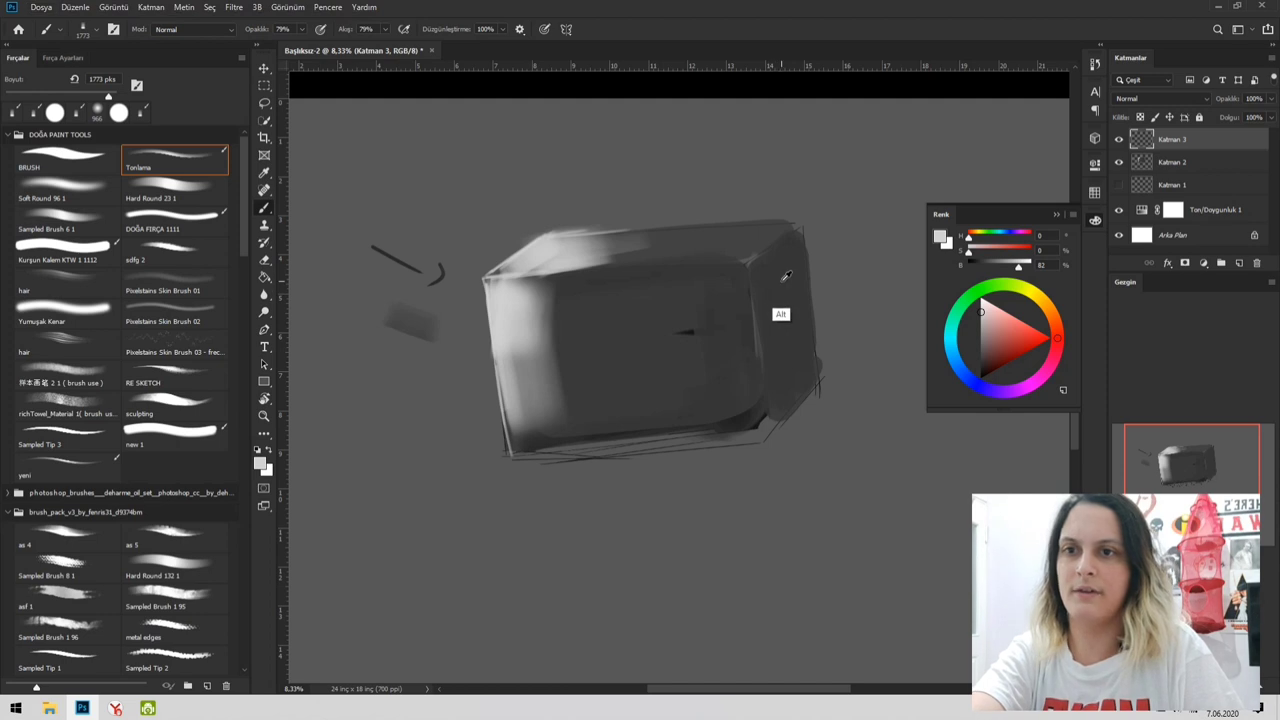
# - Try darkening the box's right face with a near-black Tonlama stroke at 7% brightness
pyautogui.keyDown('alt'); pyautogui.click(780, 312); pyautogui.keyUp('alt')
pyautogui.click(977, 268)
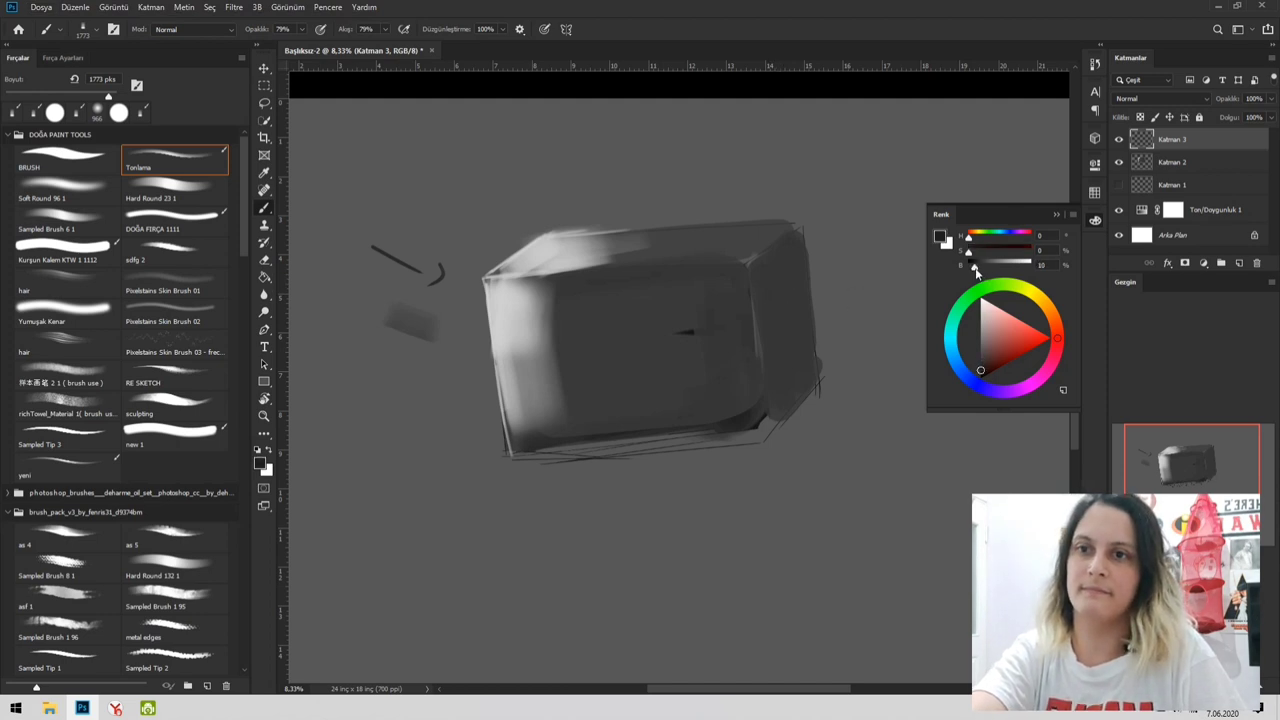
pyautogui.moveTo(796, 262); pyautogui.dragTo(808, 428)
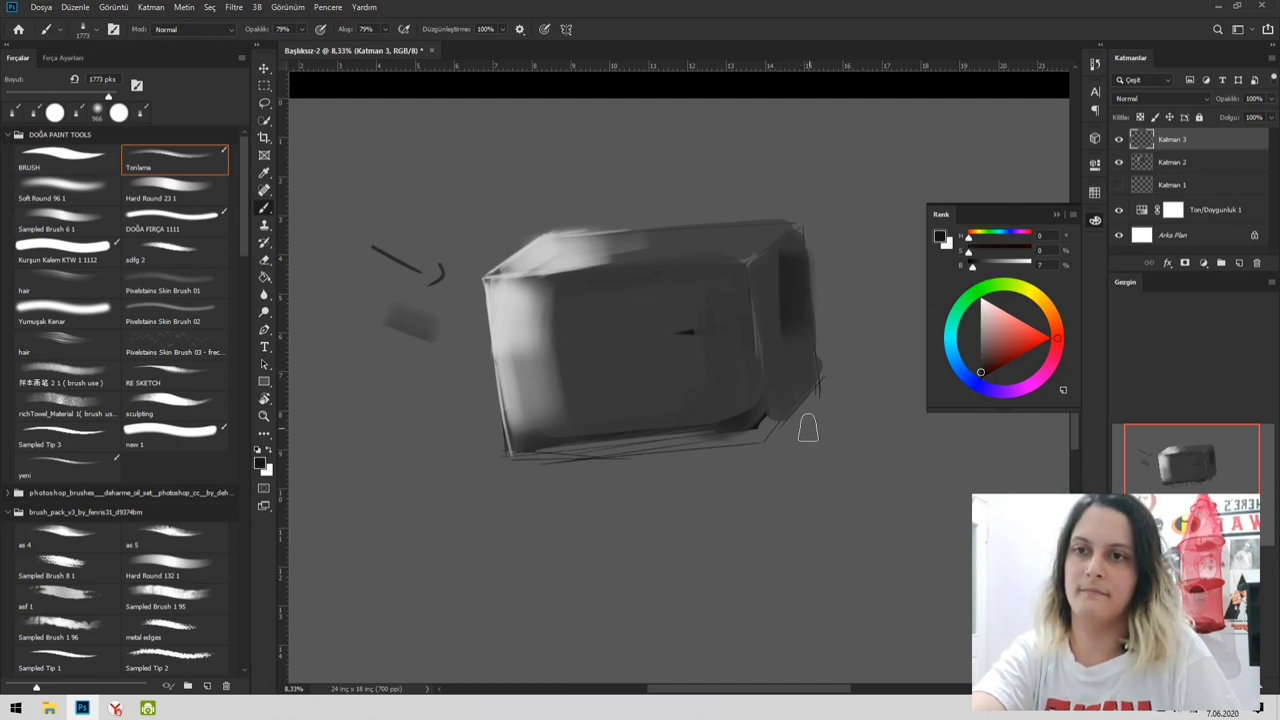
pyautogui.keyDown('alt'); pyautogui.click(786, 331); pyautogui.keyUp('alt')
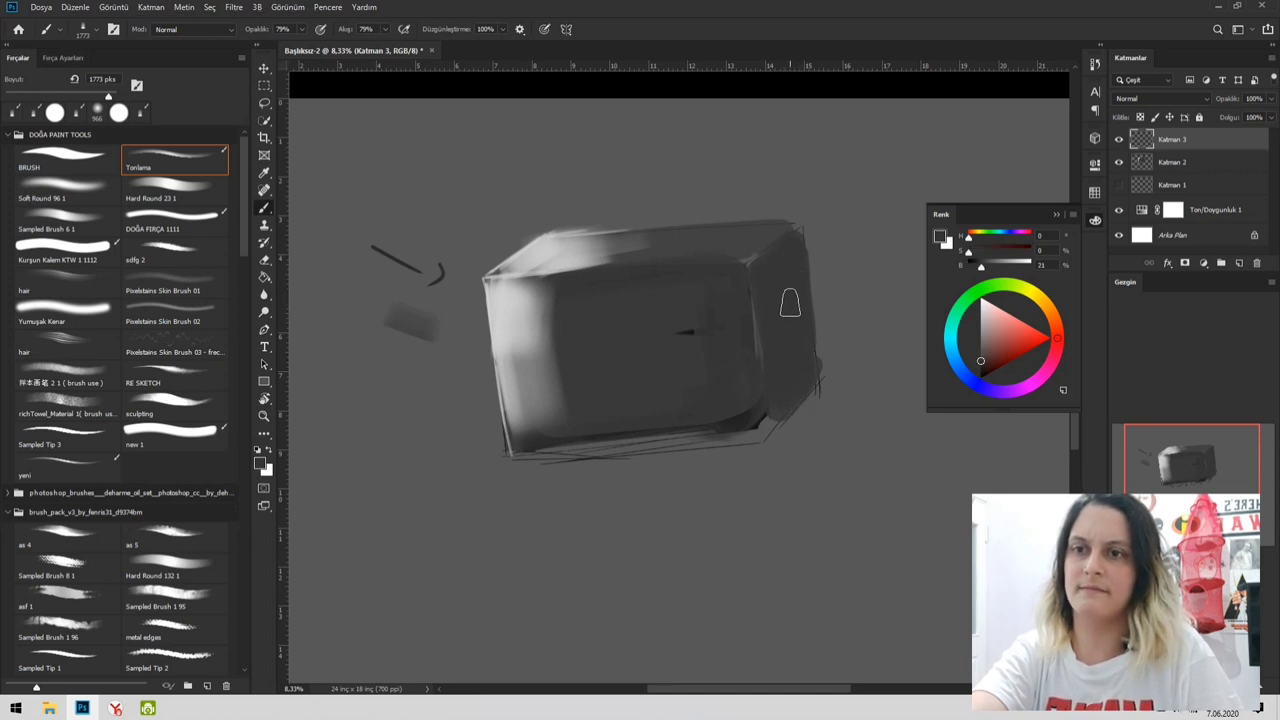
# - Sample a 16% brightness grey from a trial stroke painted at 8% on the right face, and undo that stroke
pyautogui.click(979, 268)
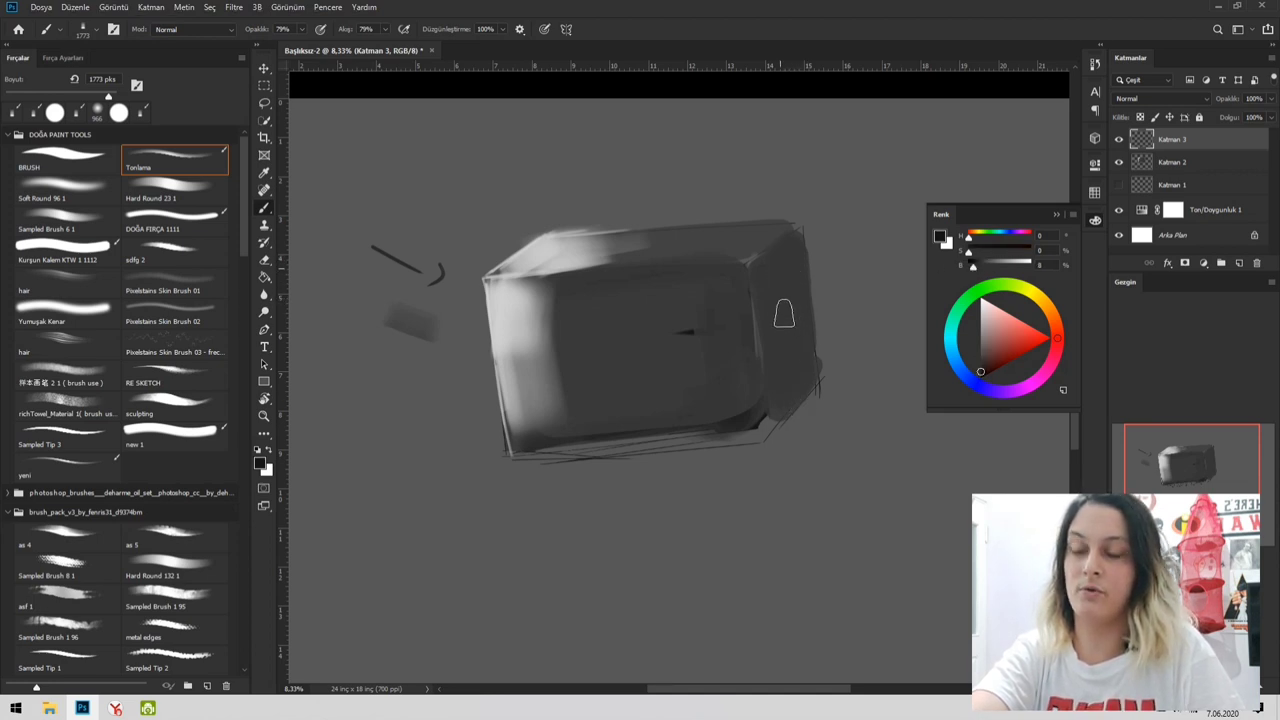
pyautogui.moveTo(782, 260)
pyautogui.mouseDown()
pyautogui.moveTo(791, 391)
pyautogui.moveTo(815, 331)
pyautogui.mouseUp()
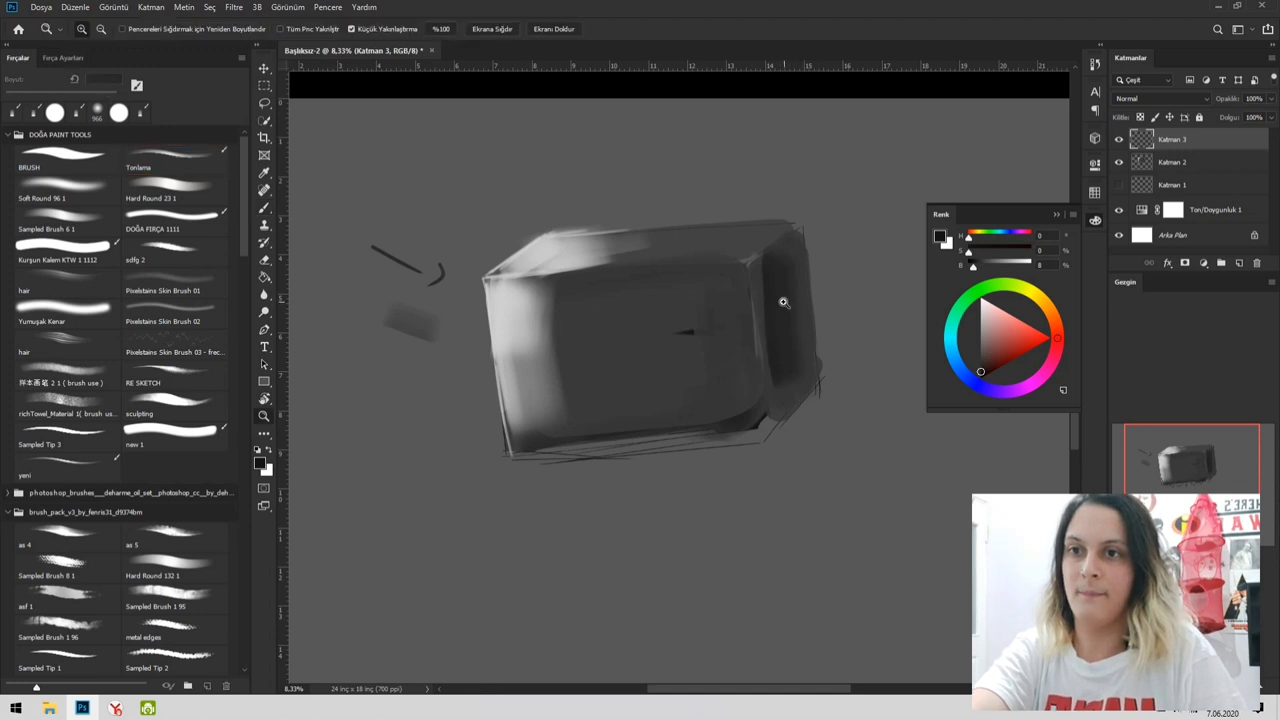
pyautogui.scroll(3, 768, 318)
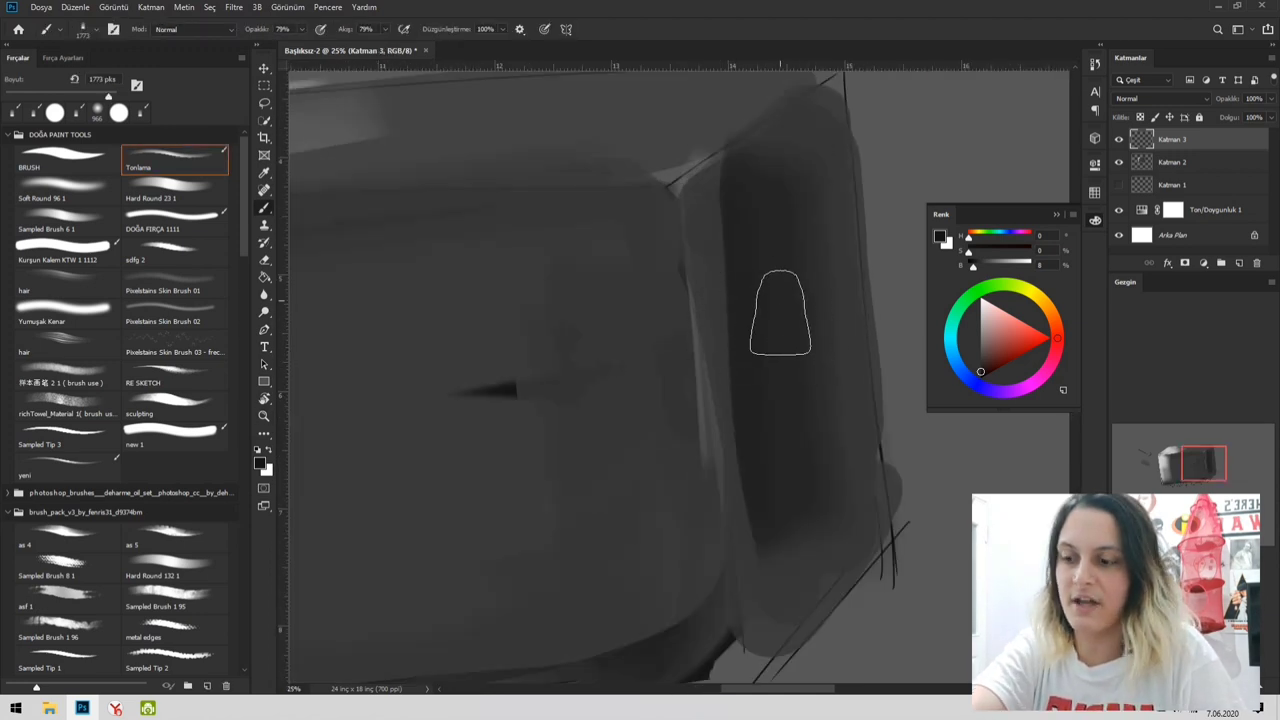
pyautogui.press('alt')
pyautogui.keyDown('alt'); pyautogui.click(809, 263); pyautogui.keyUp('alt')
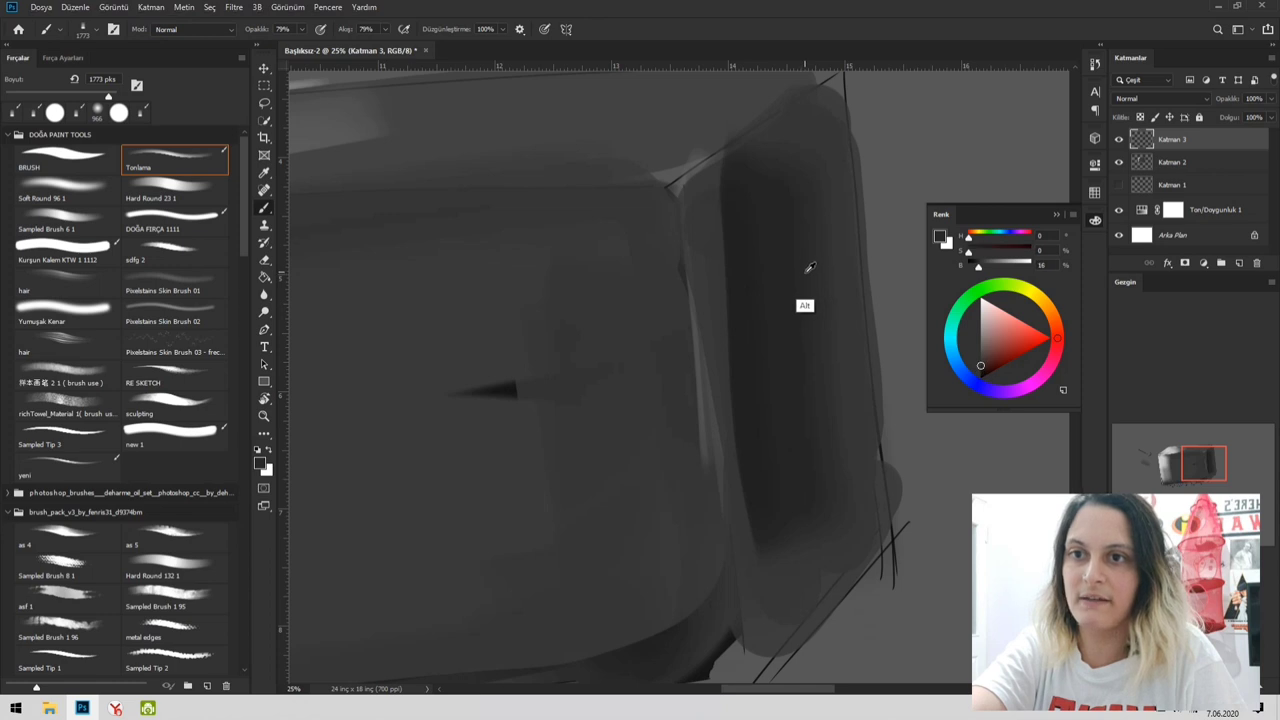
pyautogui.hotkey('ctrl', 'z')
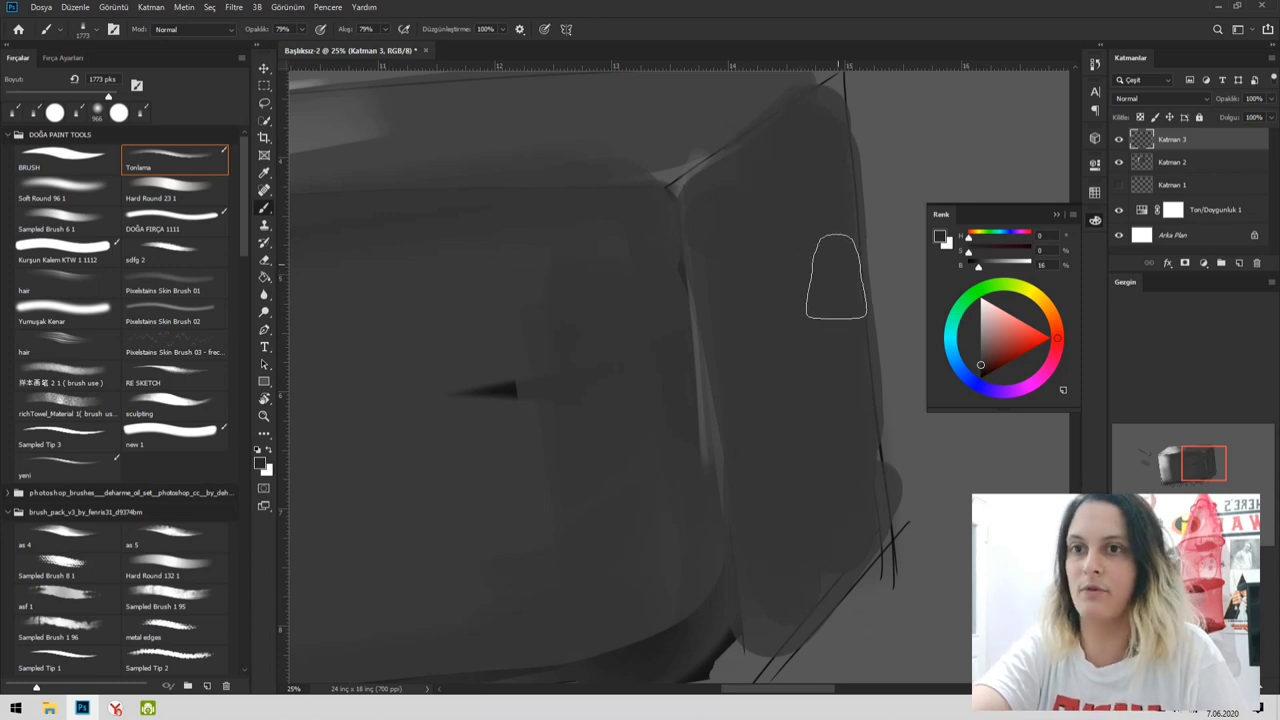
# - Shade the box's right face down to its lower corner with 16% grey Tonlama strokes, using brush sizes of 1119 and 1566 px
pyautogui.moveTo(835, 263); pyautogui.dragTo(779, 262)
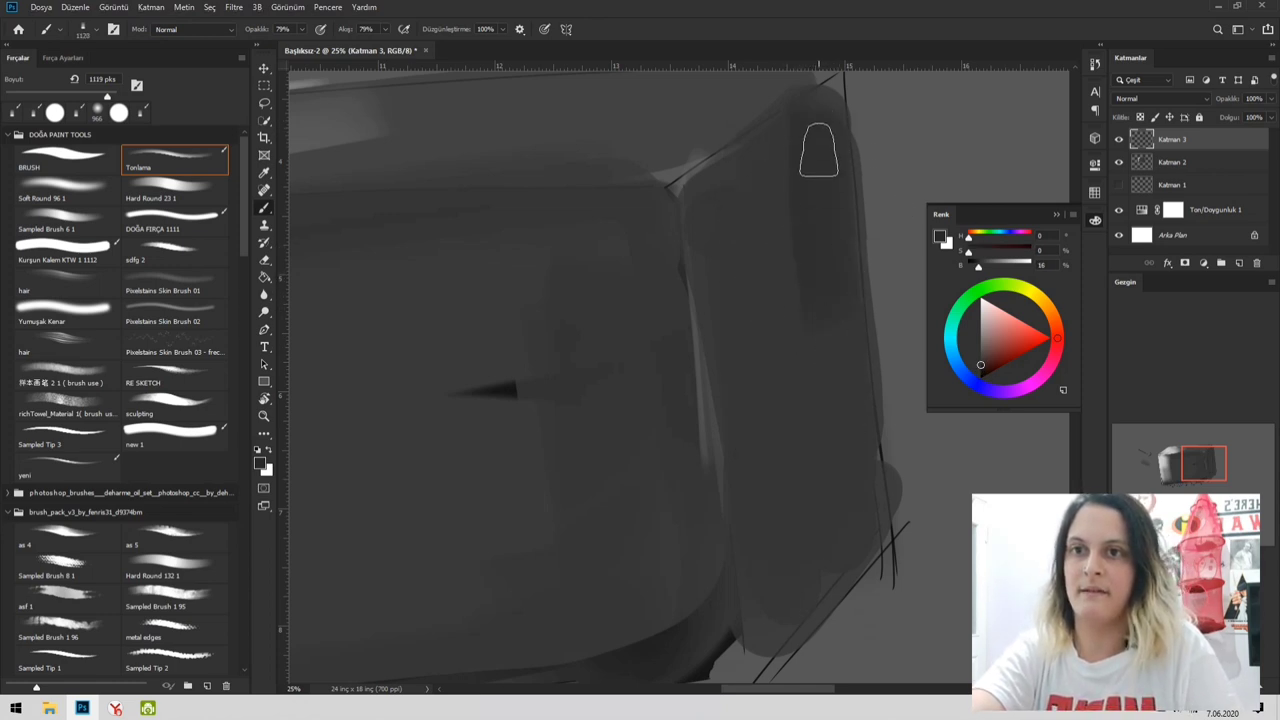
pyautogui.press('z')
pyautogui.keyDown('alt'); pyautogui.click(860, 366); pyautogui.keyUp('alt')
pyautogui.keyDown('alt'); pyautogui.click(862, 367); pyautogui.keyUp('alt')
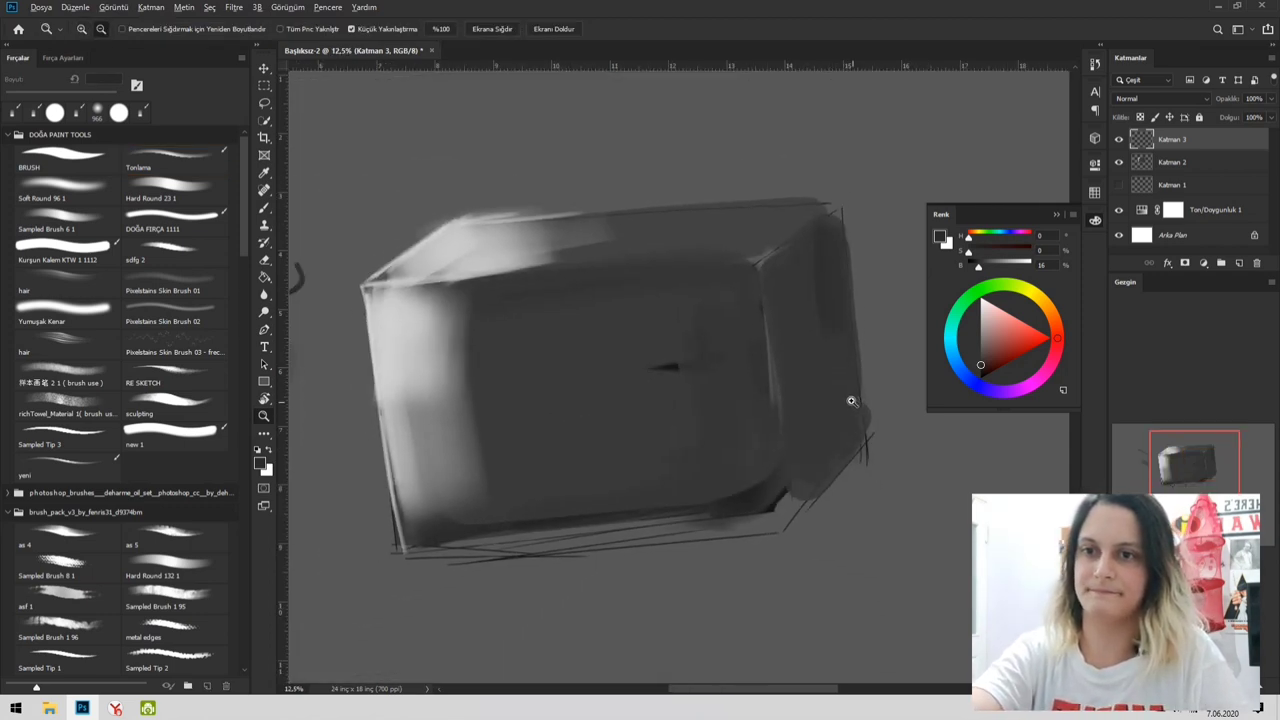
pyautogui.scroll(-2, 922, 370)
pyautogui.press('b')
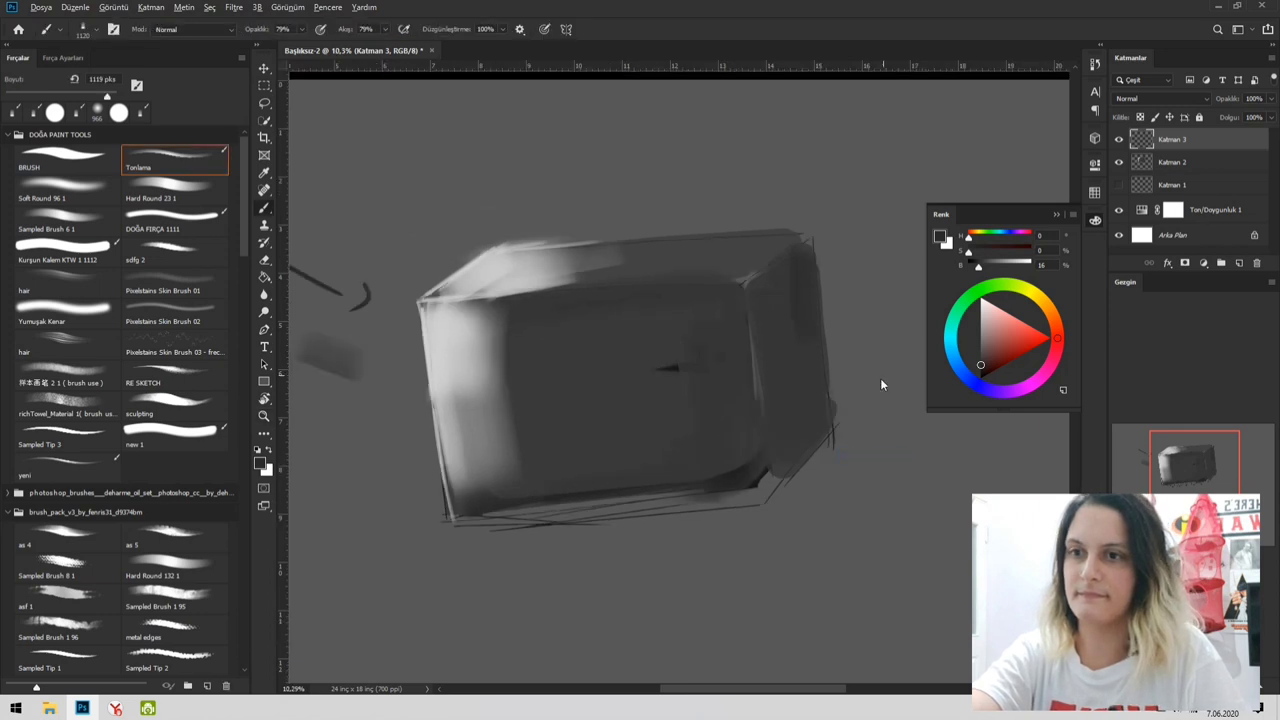
pyautogui.hotkey('alt', 'b')
pyautogui.click(898, 30)
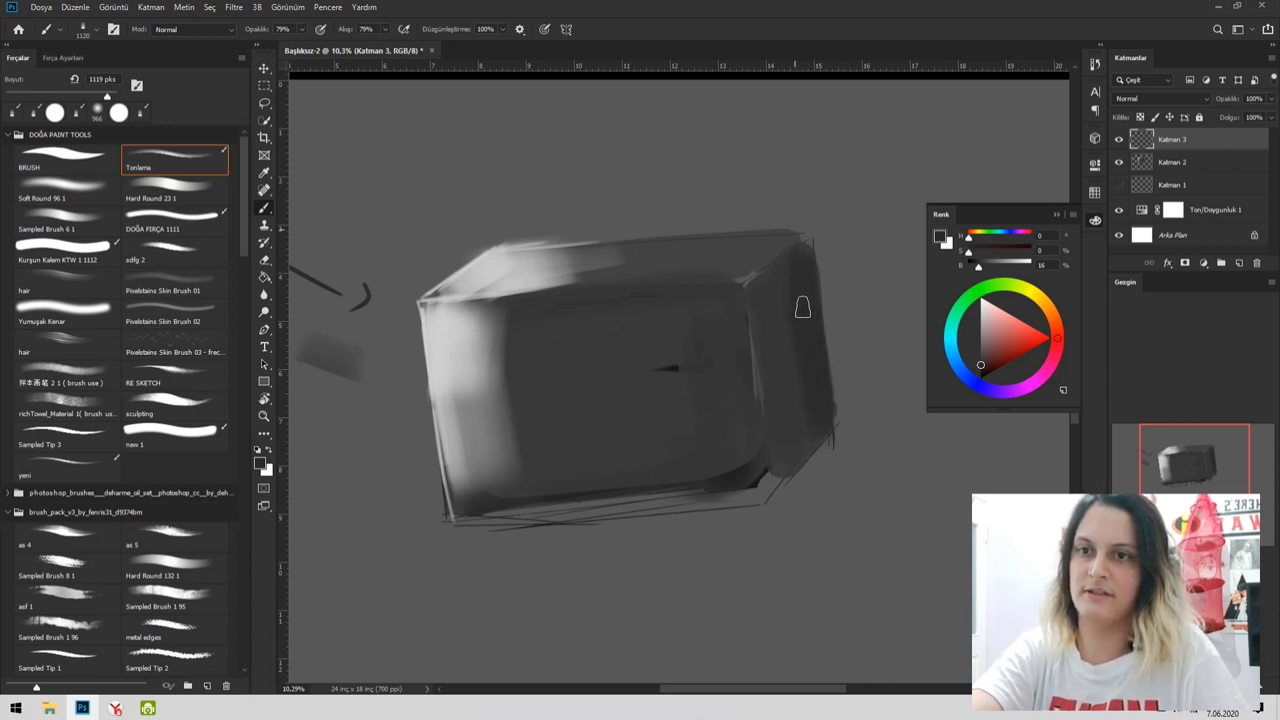
pyautogui.moveTo(803, 409); pyautogui.dragTo(822, 412)
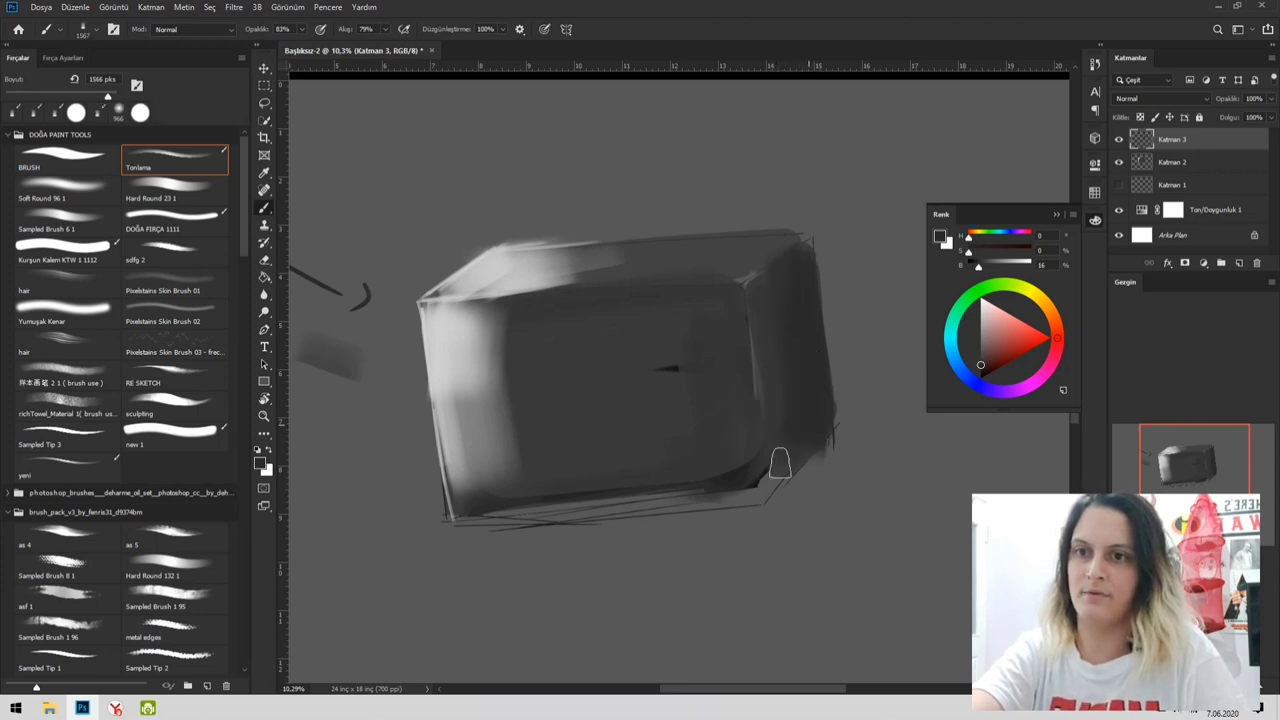
pyautogui.moveTo(792, 459); pyautogui.dragTo(780, 469)
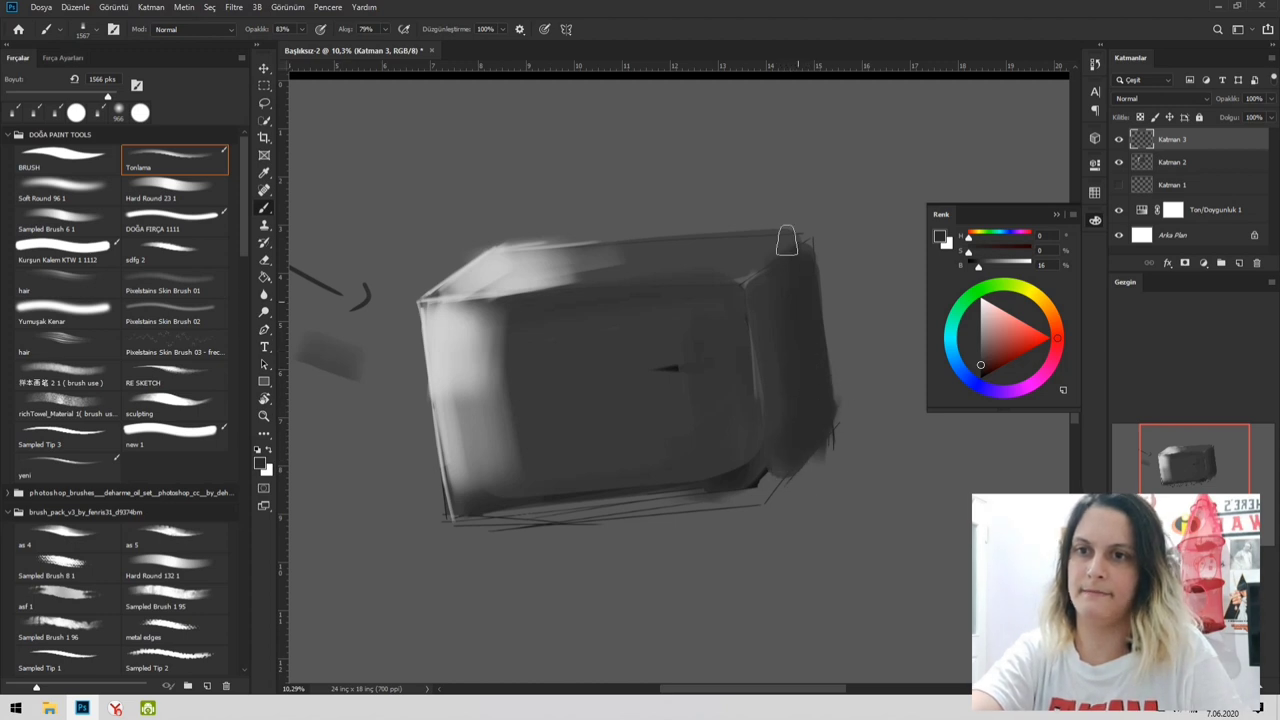
# - Extend the dark shading into the right face's upper outer corner with the Tonlama brush at 573 px, undoing the strokes made at 858 px
pyautogui.scroll(4, 830, 275)
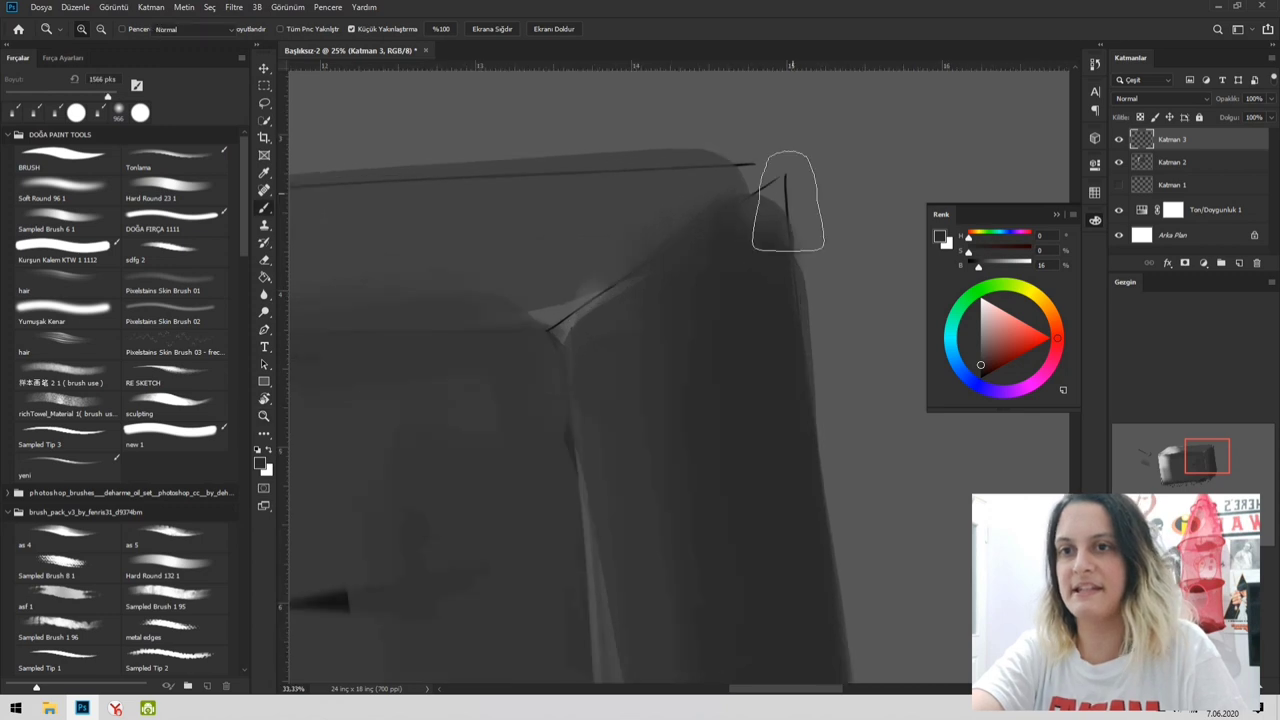
pyautogui.moveTo(805, 324); pyautogui.dragTo(748, 318)
pyautogui.moveTo(766, 258)
pyautogui.mouseDown()
pyautogui.moveTo(791, 378)
pyautogui.moveTo(766, 261)
pyautogui.moveTo(767, 182)
pyautogui.moveTo(788, 418)
pyautogui.moveTo(764, 202)
pyautogui.moveTo(785, 408)
pyautogui.moveTo(757, 194)
pyautogui.mouseUp()
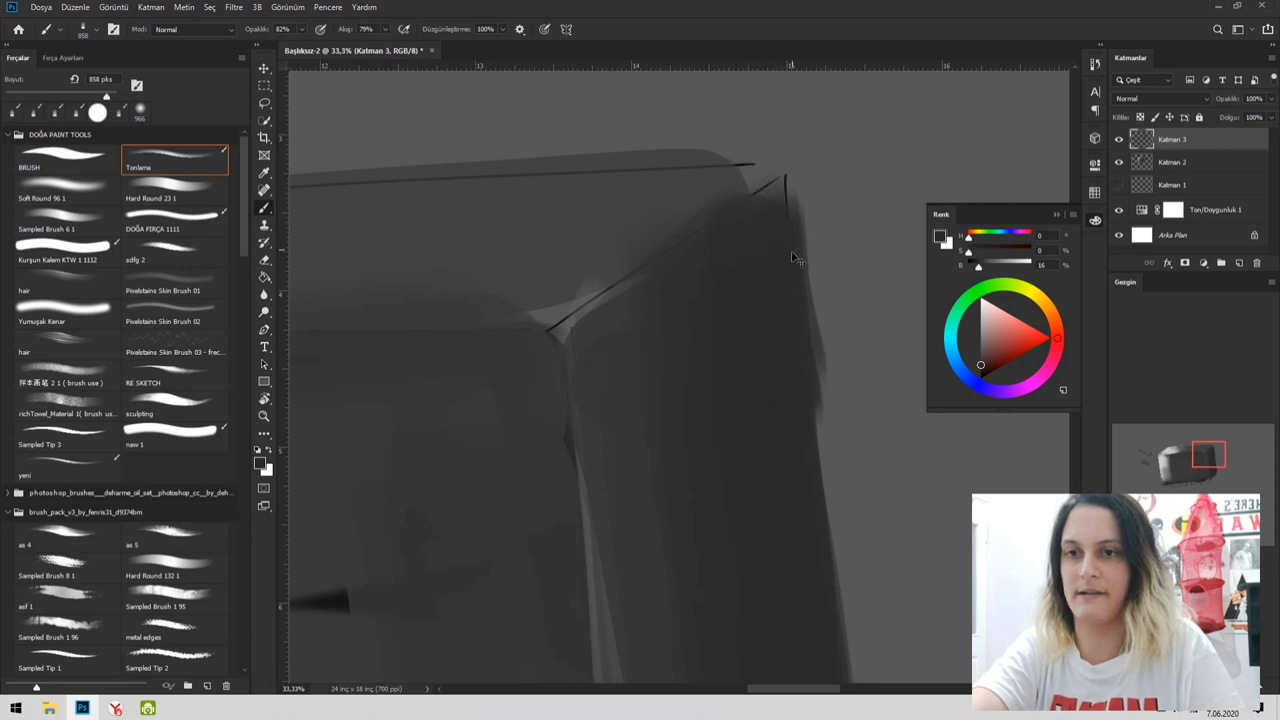
pyautogui.hotkey('ctrl', 'z')
pyautogui.hotkey('ctrl', 'z')
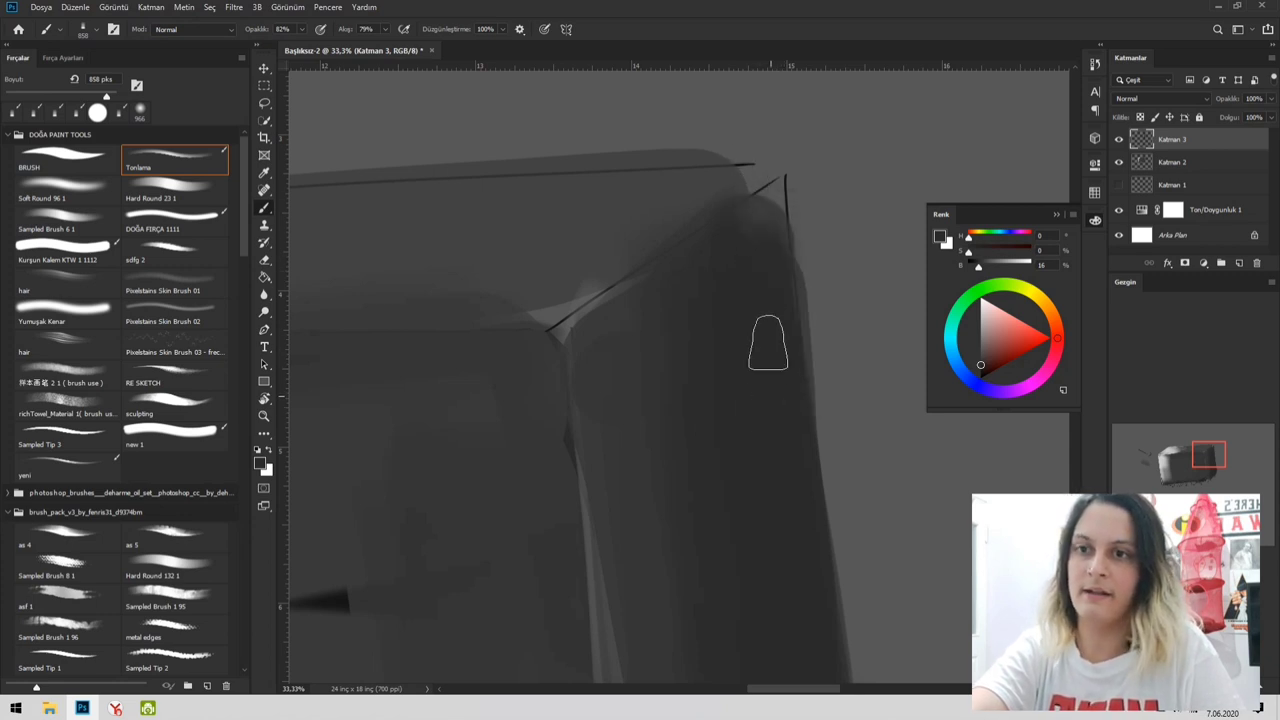
pyautogui.moveTo(786, 264); pyautogui.dragTo(747, 253)
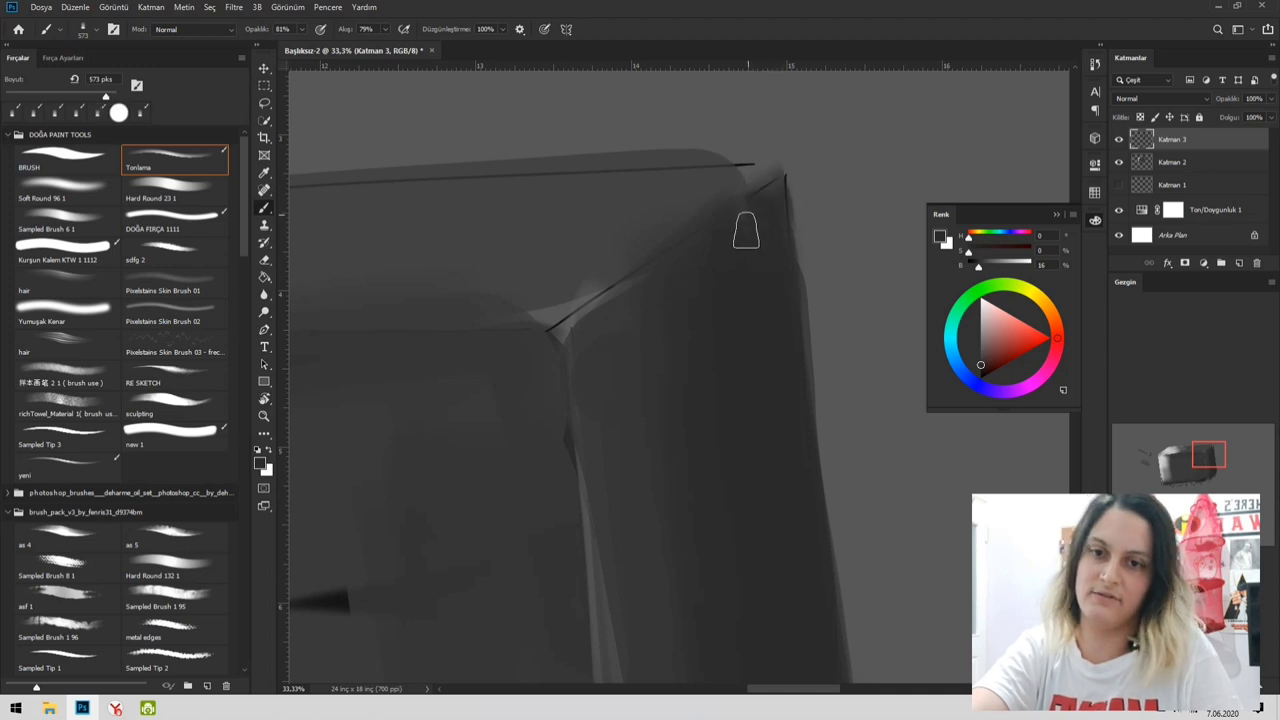
# - Erase excess paint along the right face's lower edge on Katman 3, using the BRUSH preset at 348 px and 100% opacity
pyautogui.press('z')
pyautogui.keyDown('alt'); pyautogui.click(797, 262); pyautogui.keyUp('alt')
pyautogui.keyDown('alt'); pyautogui.click(798, 262); pyautogui.keyUp('alt')
pyautogui.keyDown('alt'); pyautogui.click(798, 262); pyautogui.keyUp('alt')
pyautogui.moveTo(834, 349); pyautogui.dragTo(748, 243)
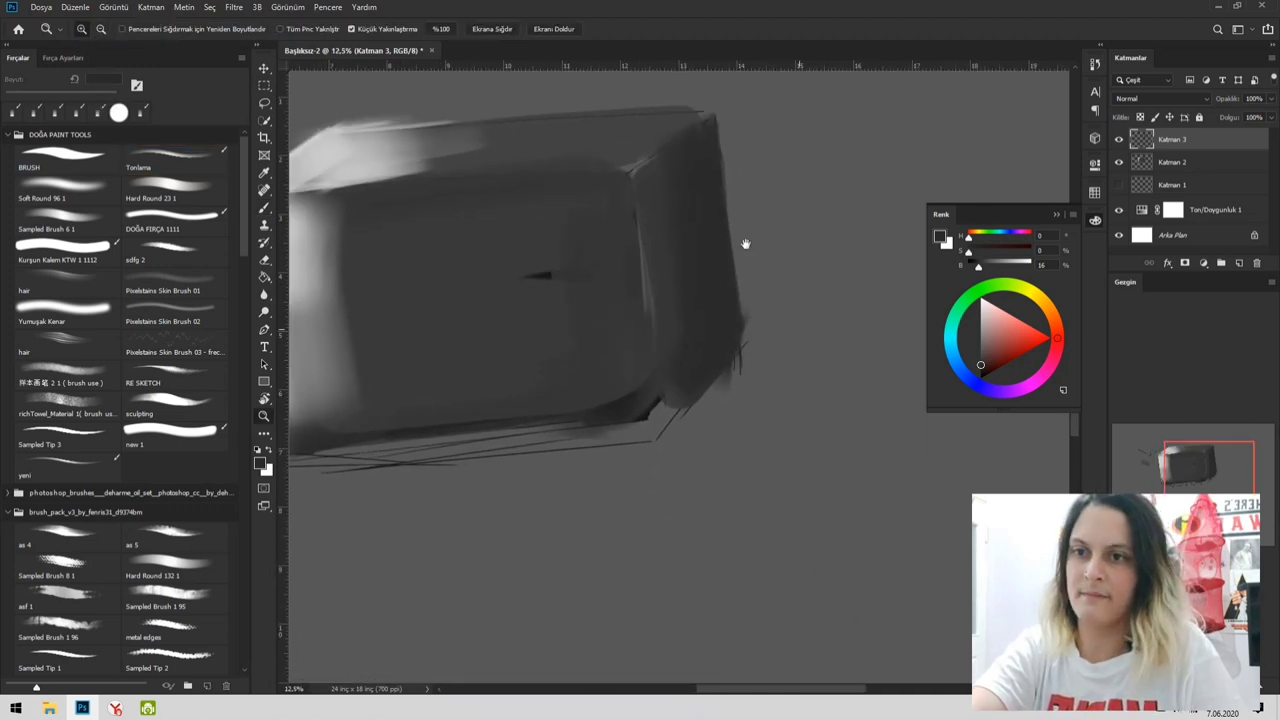
pyautogui.click(731, 366)
pyautogui.press('b')
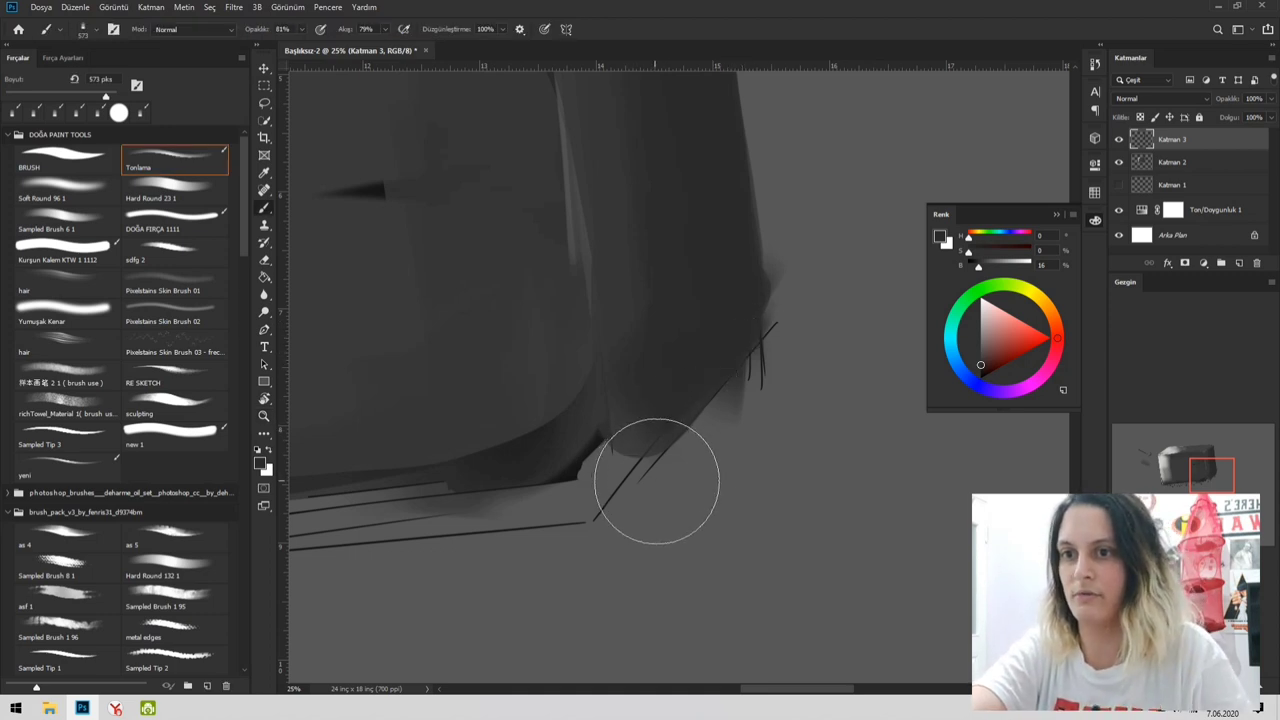
pyautogui.press('e')
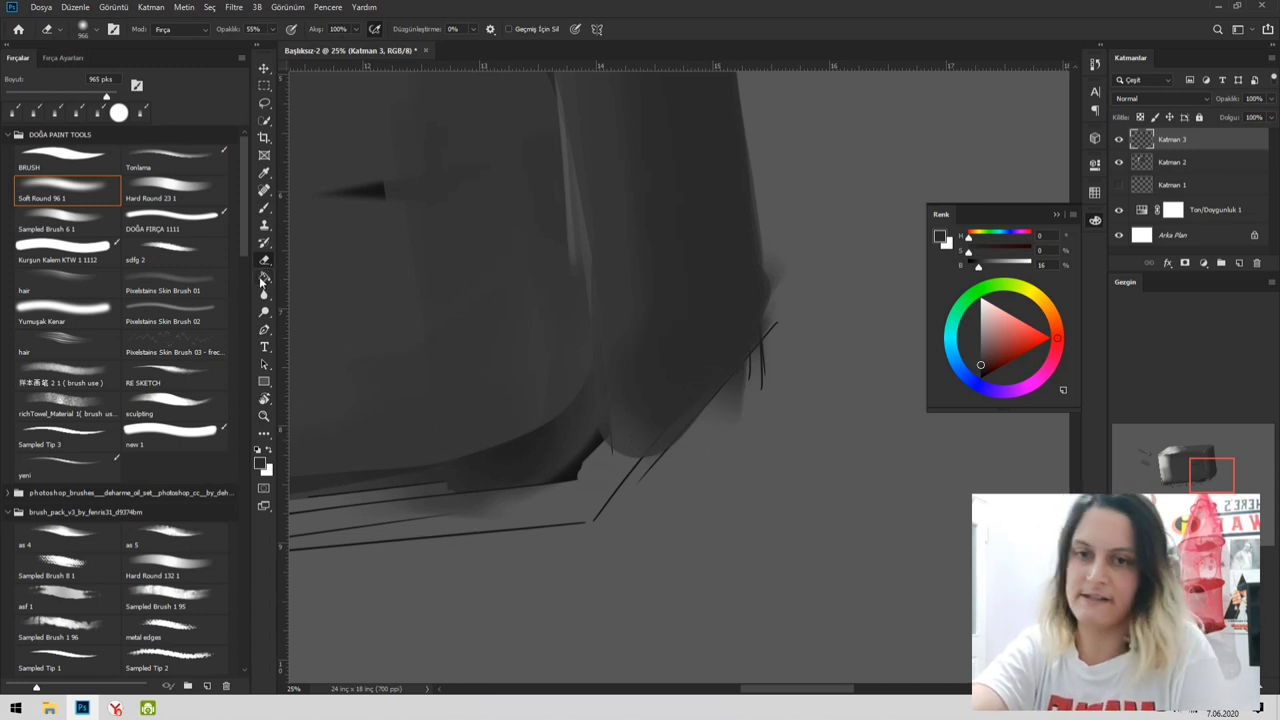
pyautogui.click(78, 164)
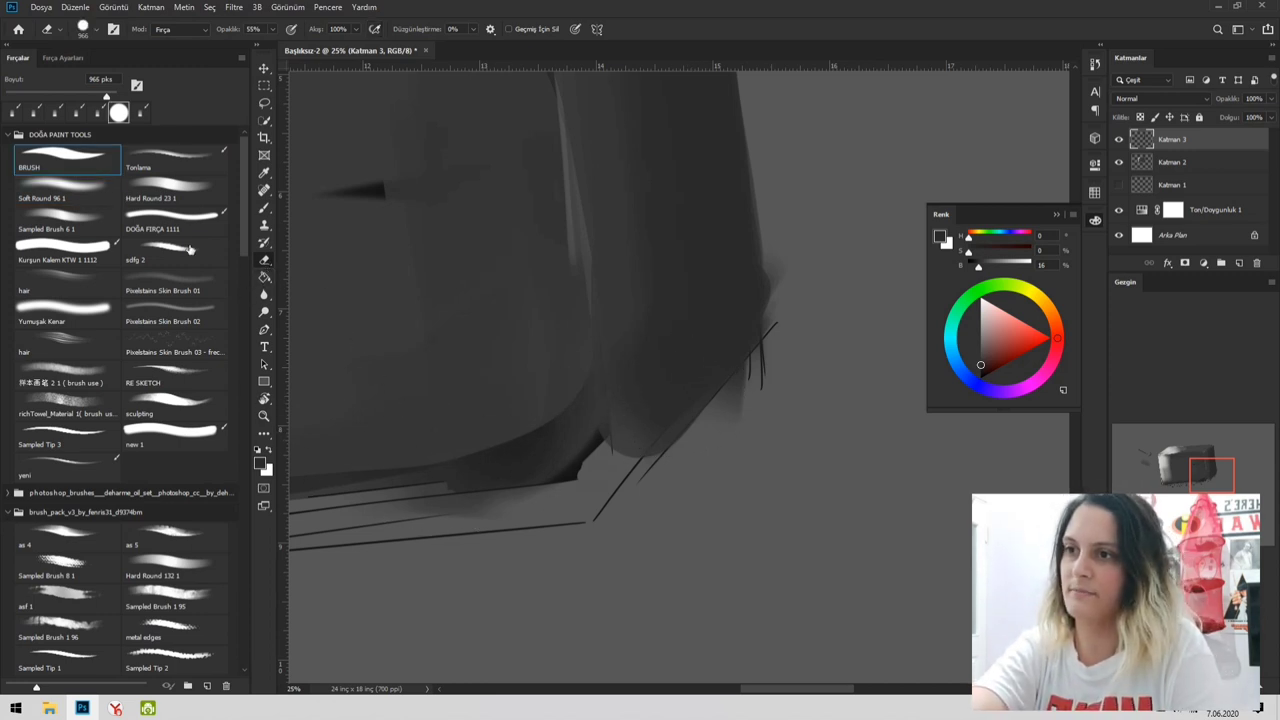
pyautogui.moveTo(786, 357); pyautogui.dragTo(701, 389)
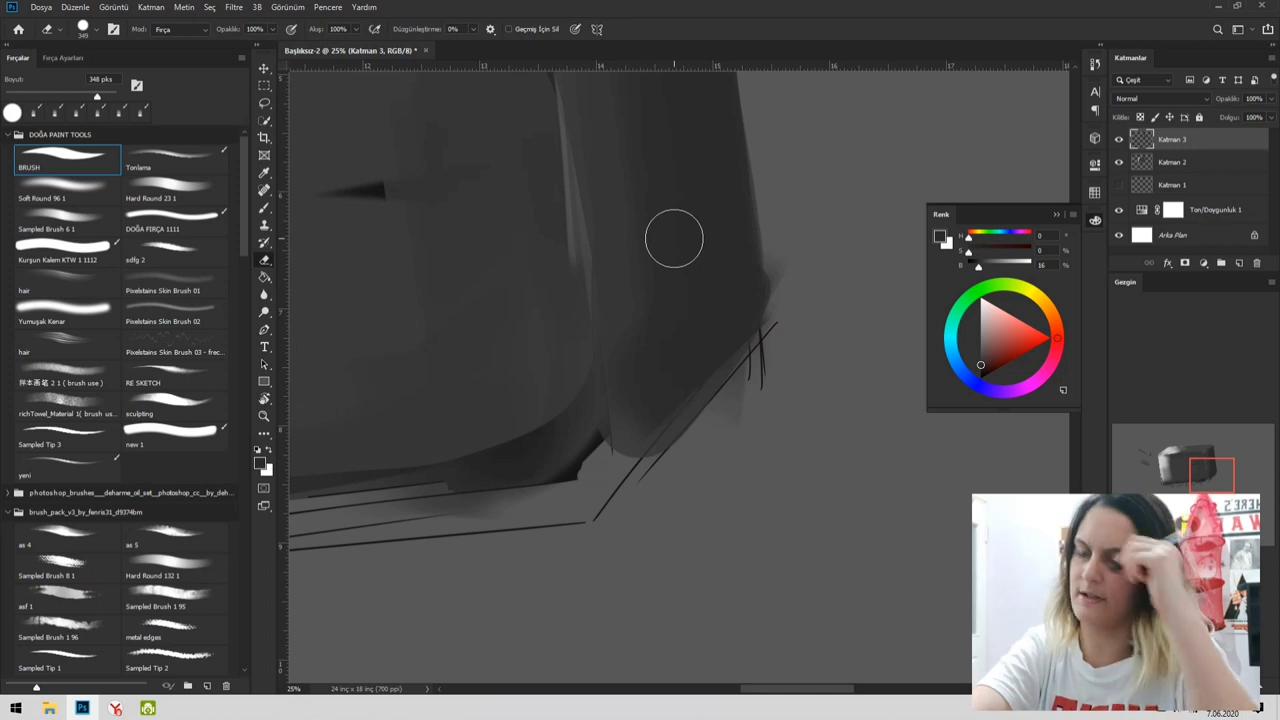
pyautogui.moveTo(614, 488); pyautogui.dragTo(840, 265)
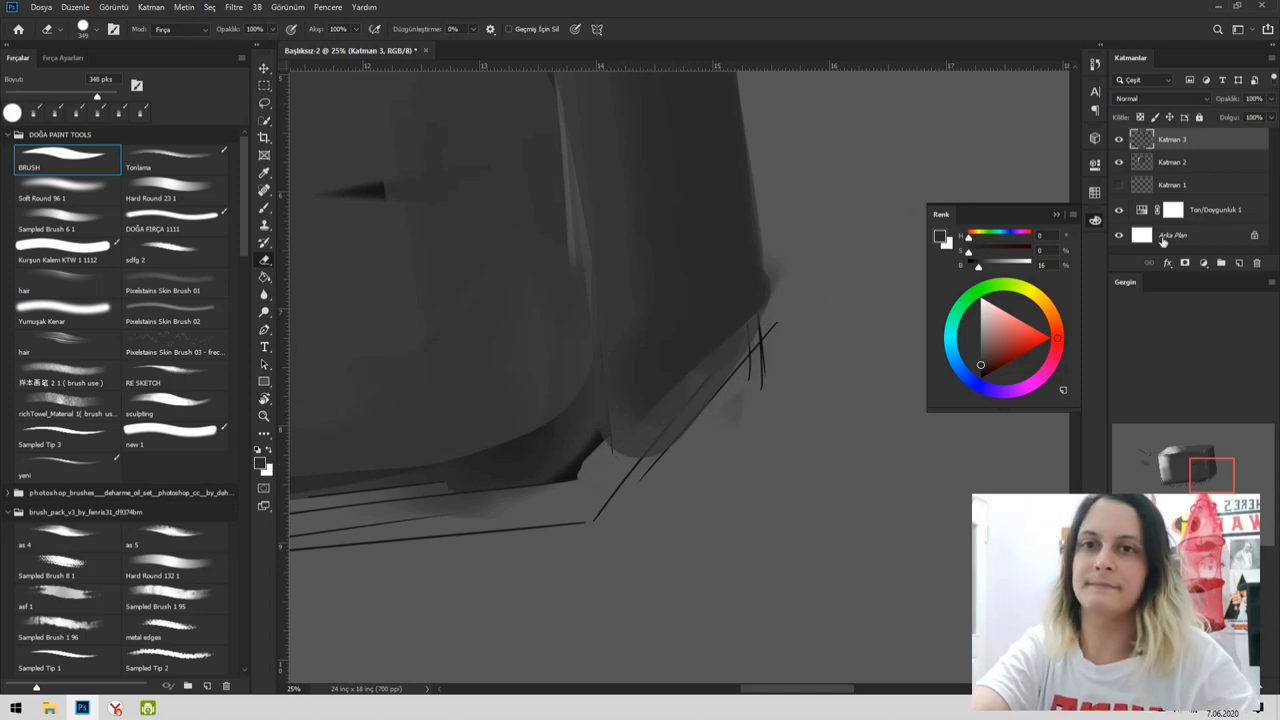
# - Erase the sketch lines and overspill below the box's lower right corner and along its bottom edge on Katman 2
pyautogui.click(1175, 166)
pyautogui.moveTo(600, 486); pyautogui.dragTo(770, 325)
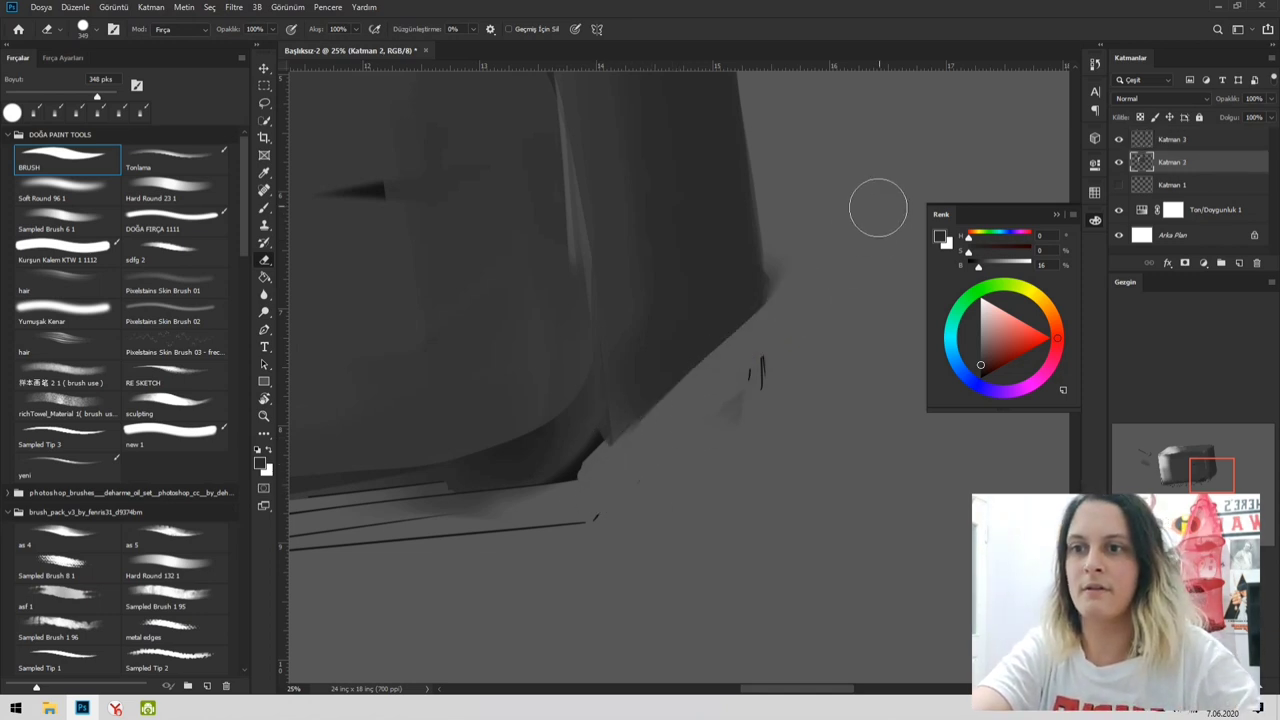
pyautogui.moveTo(571, 519)
pyautogui.mouseDown()
pyautogui.moveTo(872, 244)
pyautogui.moveTo(606, 503)
pyautogui.moveTo(885, 257)
pyautogui.moveTo(645, 470)
pyautogui.moveTo(709, 432)
pyautogui.moveTo(717, 395)
pyautogui.moveTo(566, 500)
pyautogui.moveTo(833, 256)
pyautogui.moveTo(525, 558)
pyautogui.moveTo(599, 475)
pyautogui.moveTo(407, 544)
pyautogui.moveTo(590, 503)
pyautogui.moveTo(337, 551)
pyautogui.mouseUp()
# - Erase the remaining overspill outside the right face's lower and outer edges on Katman 3 with the 348 px eraser
pyautogui.press('z')
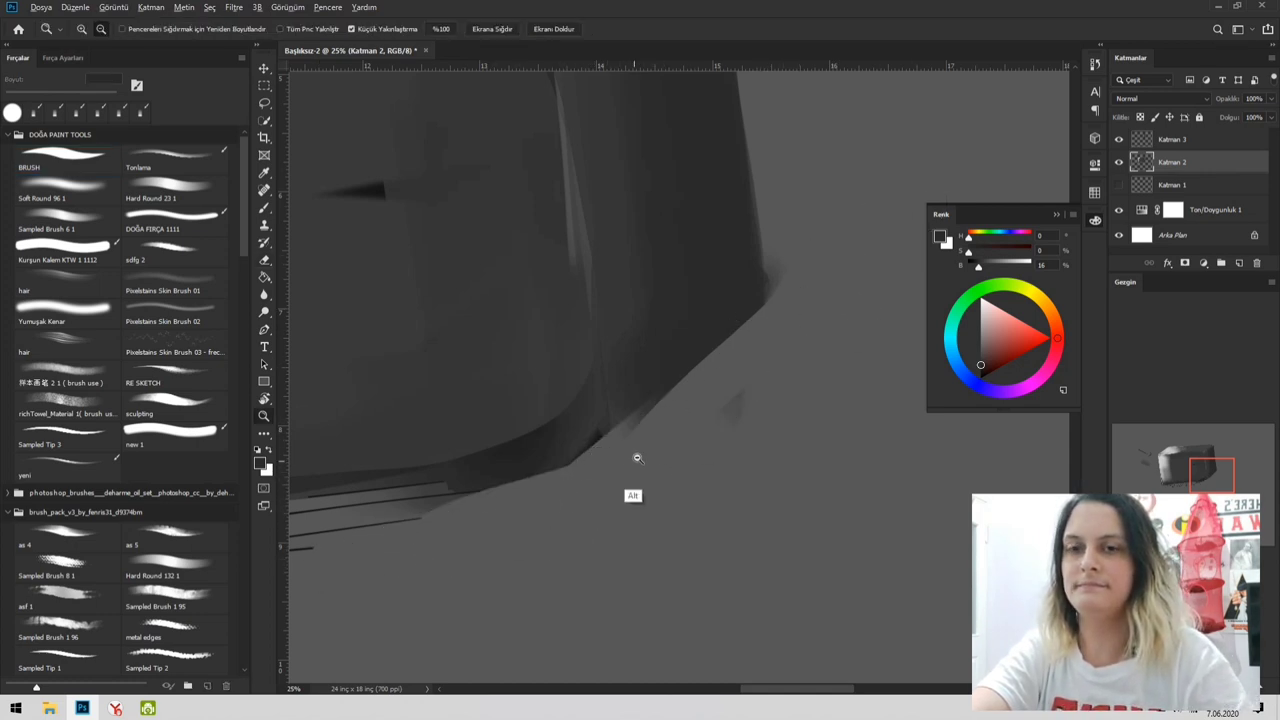
pyautogui.keyDown('alt'); pyautogui.click(646, 453); pyautogui.keyUp('alt')
pyautogui.keyDown('alt'); pyautogui.click(646, 453); pyautogui.keyUp('alt')
pyautogui.keyDown('alt'); pyautogui.click(657, 434); pyautogui.keyUp('alt')
pyautogui.press('e')
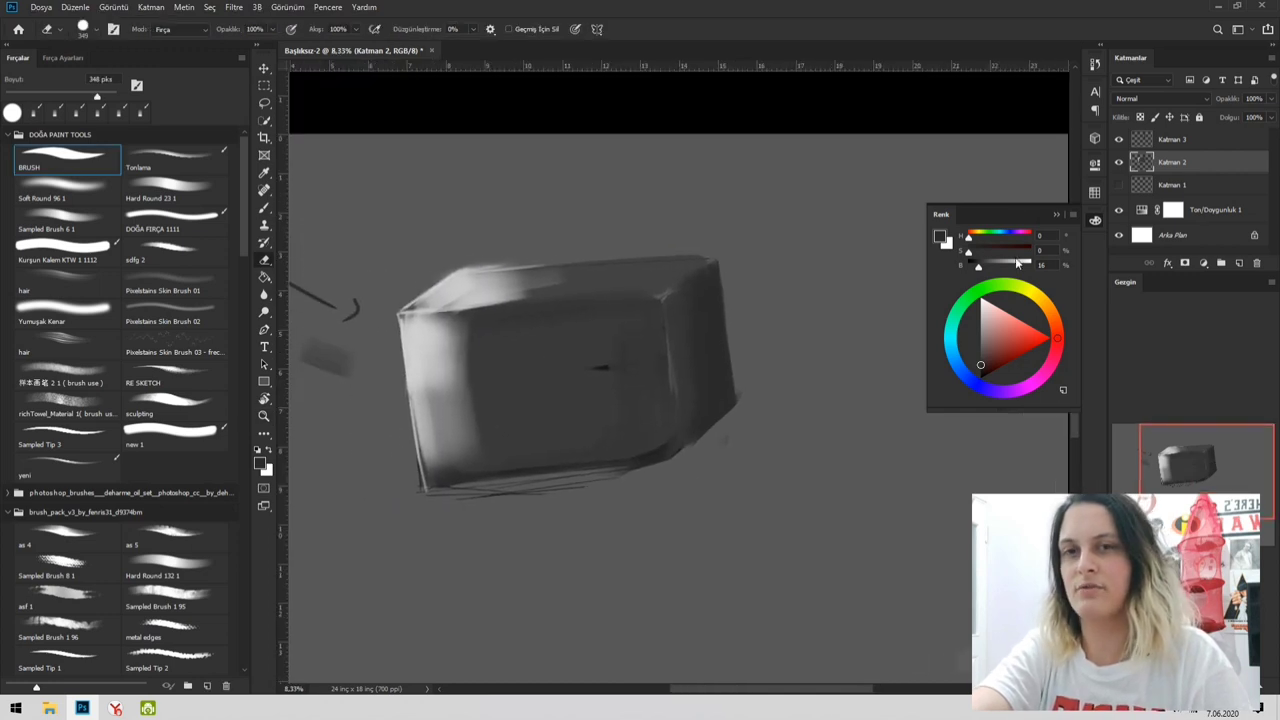
pyautogui.click(1185, 141)
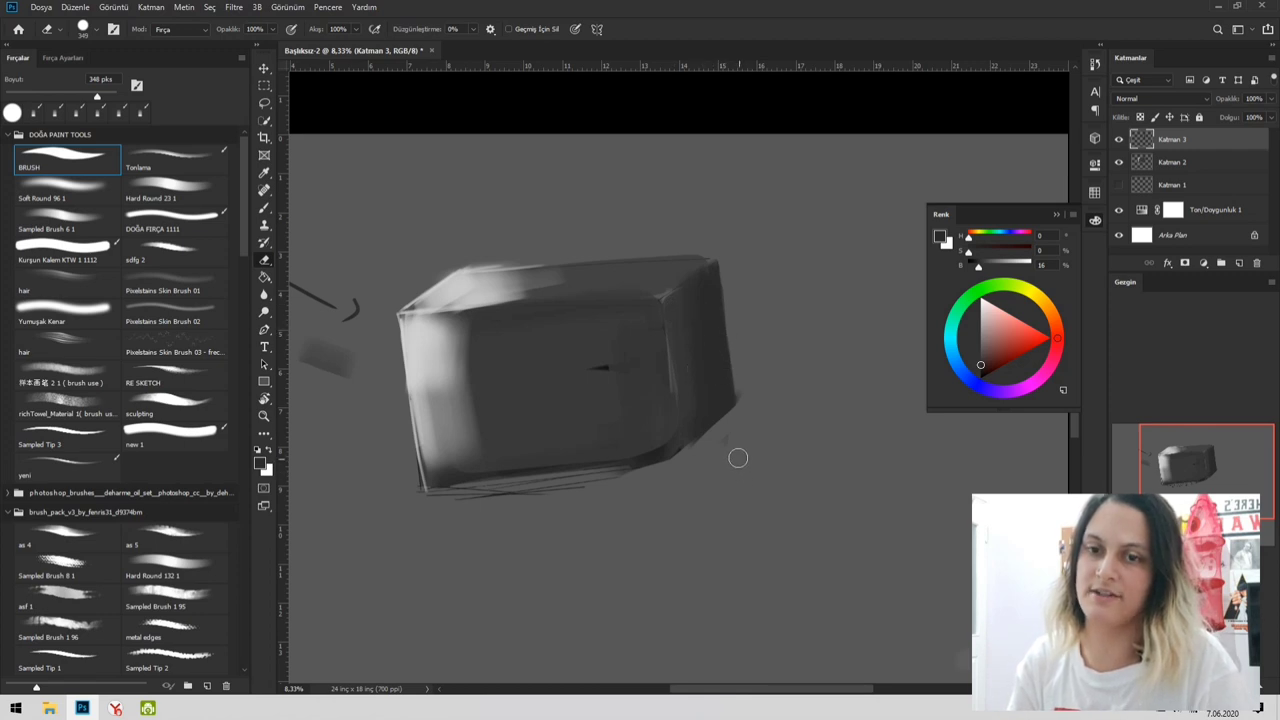
pyautogui.press('z')
pyautogui.moveTo(714, 357); pyautogui.dragTo(796, 347)
pyautogui.moveTo(751, 449); pyautogui.dragTo(711, 306)
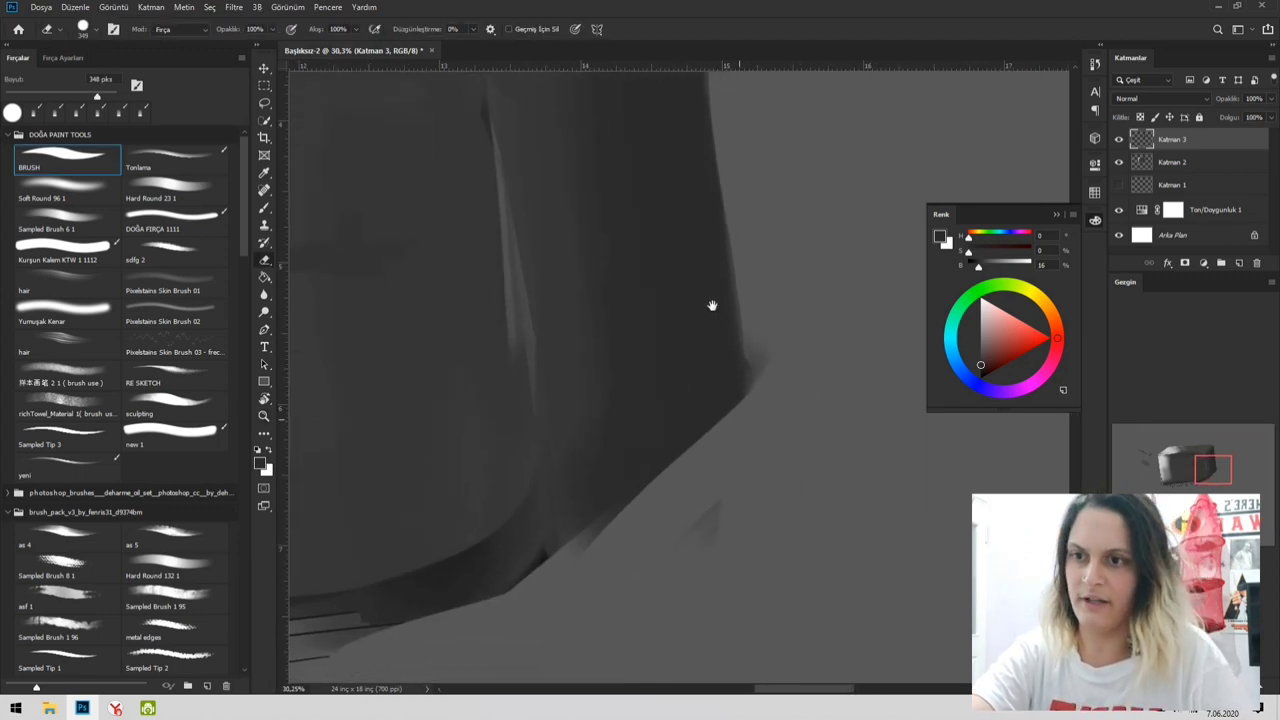
pyautogui.press('e')
pyautogui.moveTo(549, 614); pyautogui.dragTo(846, 365)
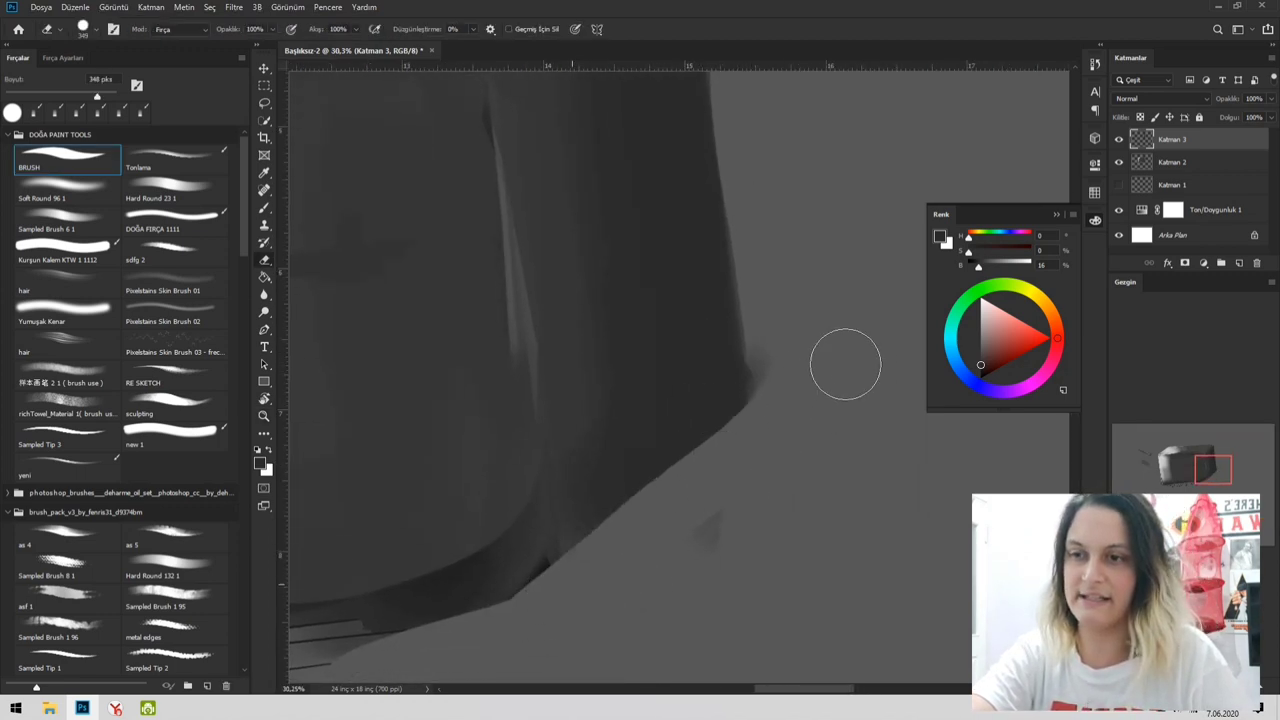
pyautogui.moveTo(509, 668); pyautogui.dragTo(817, 447)
pyautogui.moveTo(800, 309); pyautogui.dragTo(732, 426)
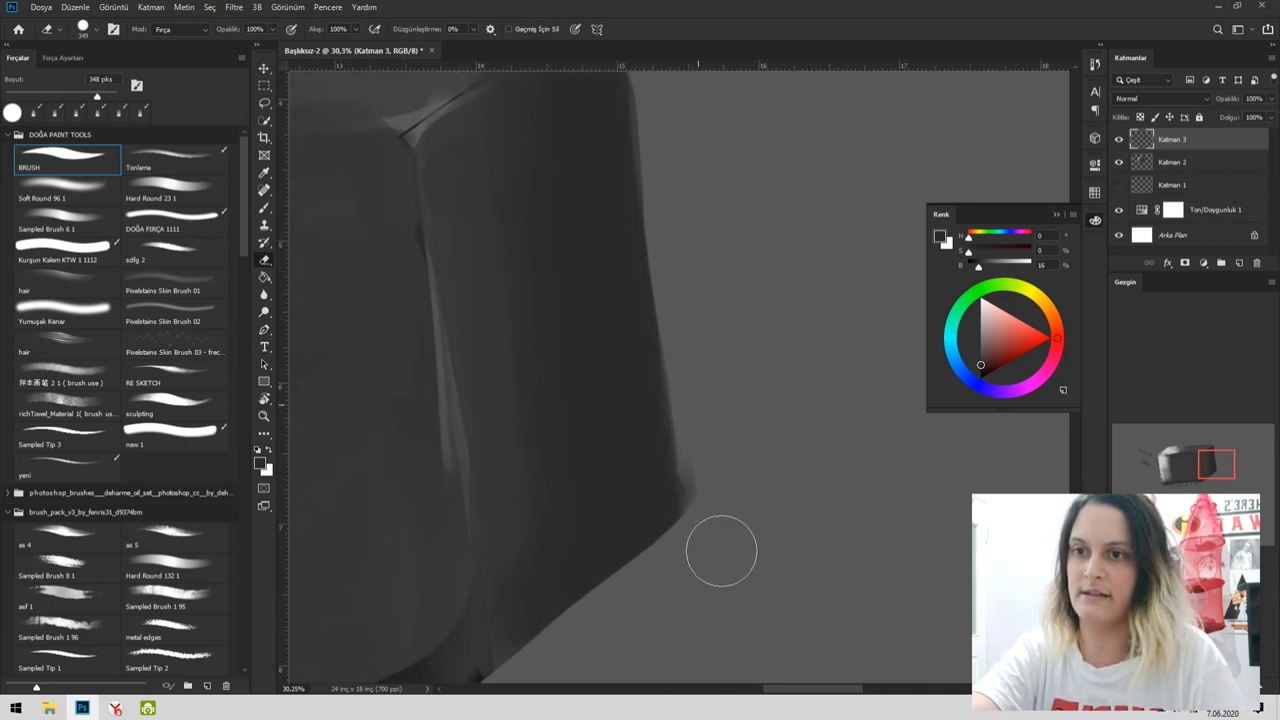
pyautogui.moveTo(711, 308); pyautogui.dragTo(768, 470)
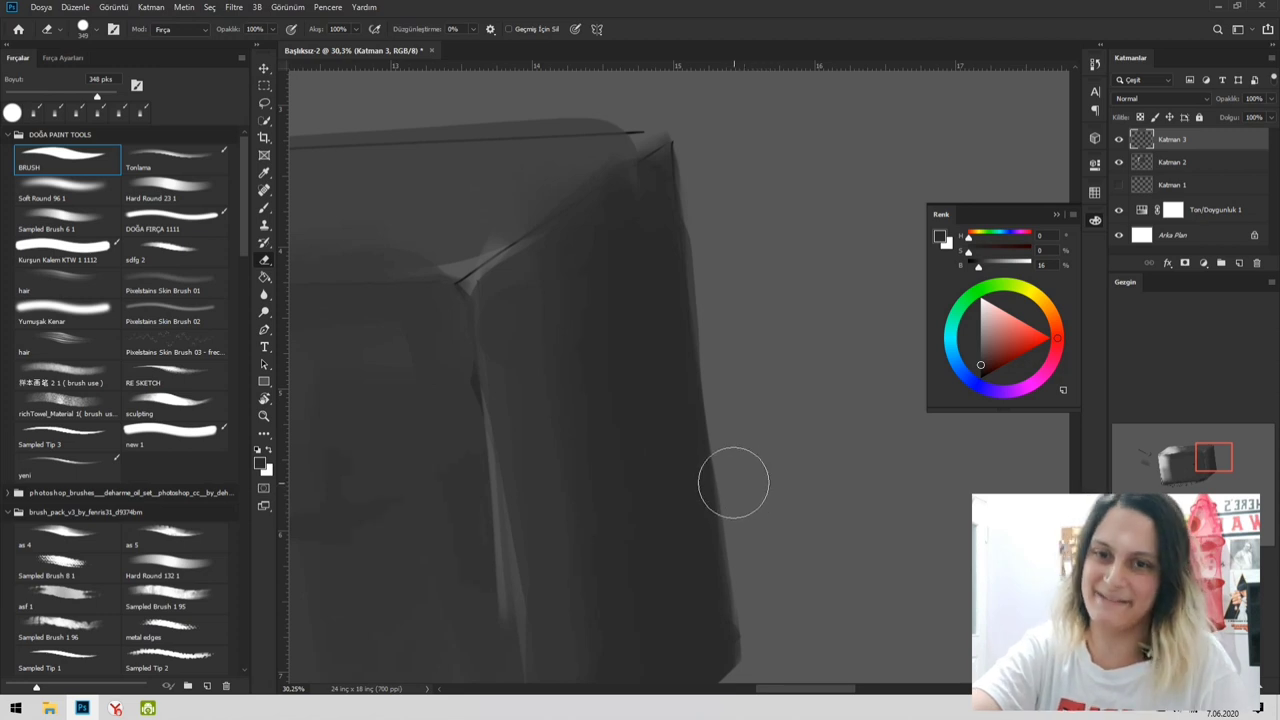
# - Darken the edge between the top and right faces with Tonlama strokes at 573 and 161 px
pyautogui.press('b')
pyautogui.moveTo(652, 168); pyautogui.dragTo(659, 278)
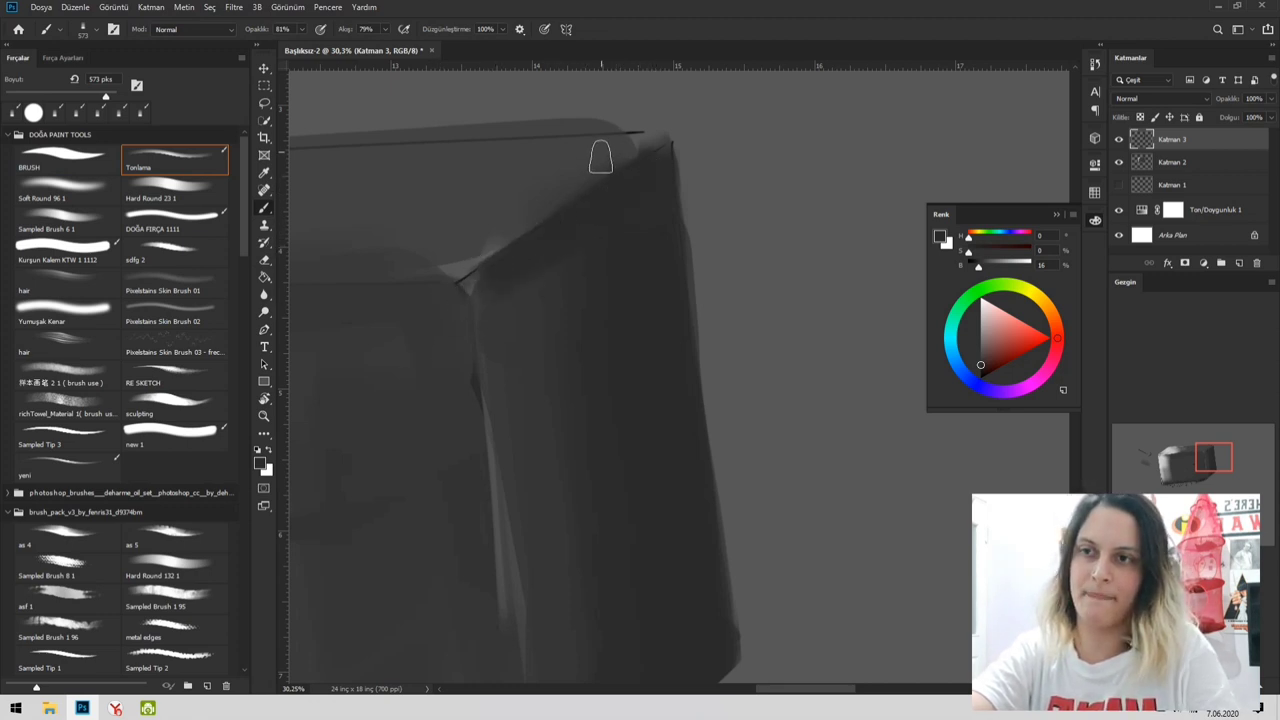
pyautogui.moveTo(658, 180); pyautogui.dragTo(611, 182)
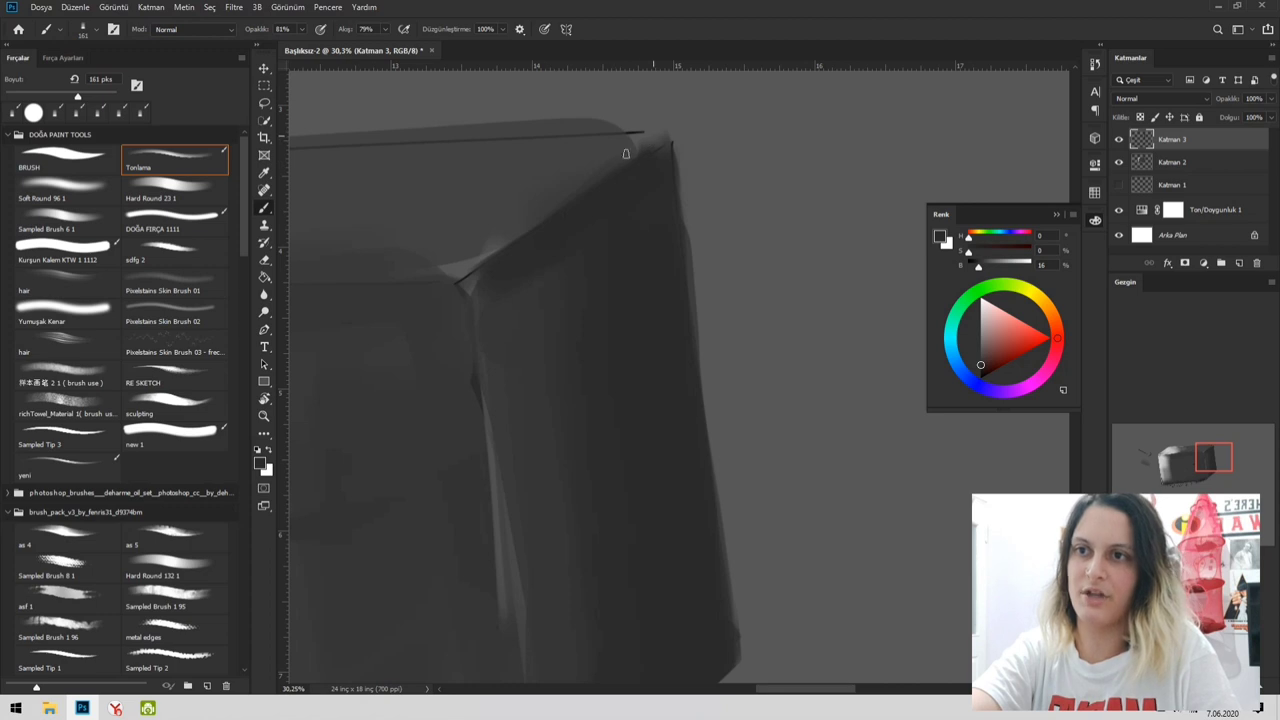
pyautogui.moveTo(652, 130); pyautogui.dragTo(490, 232)
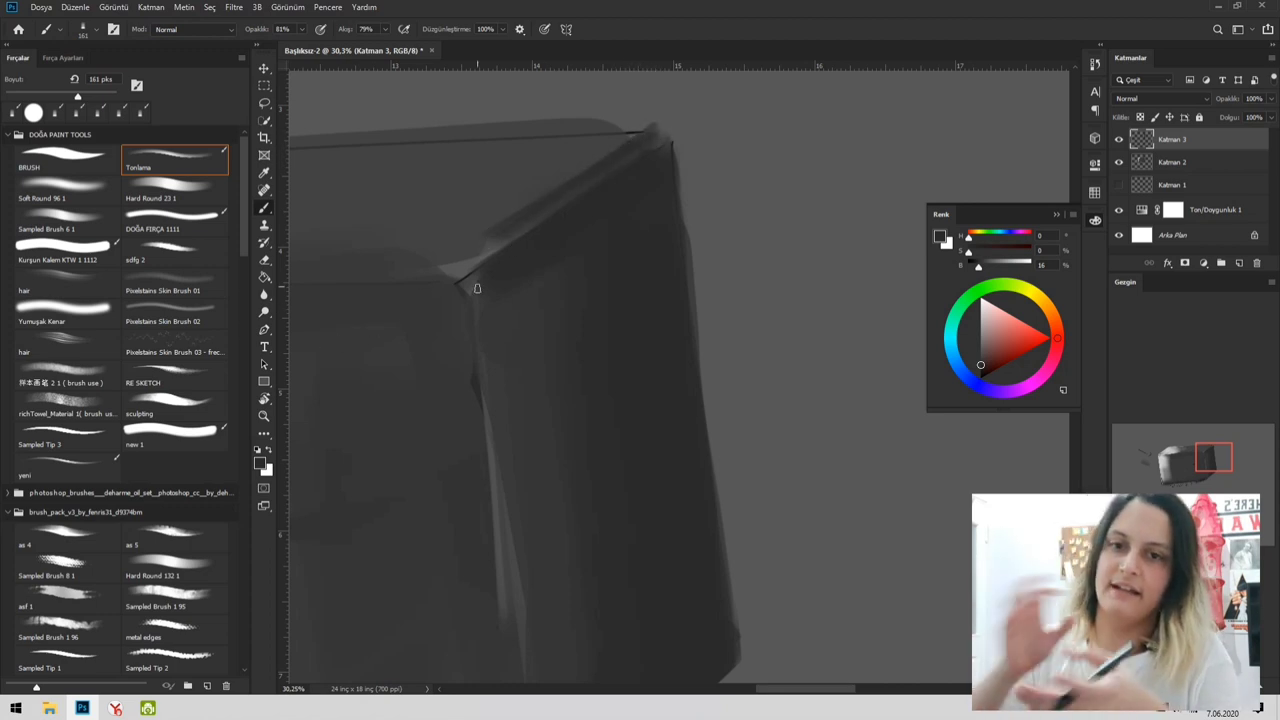
# - Darken the top face toward its back edge with 443 px Tonlama strokes in the 16% brightness grey on Katman 3
pyautogui.press('z')
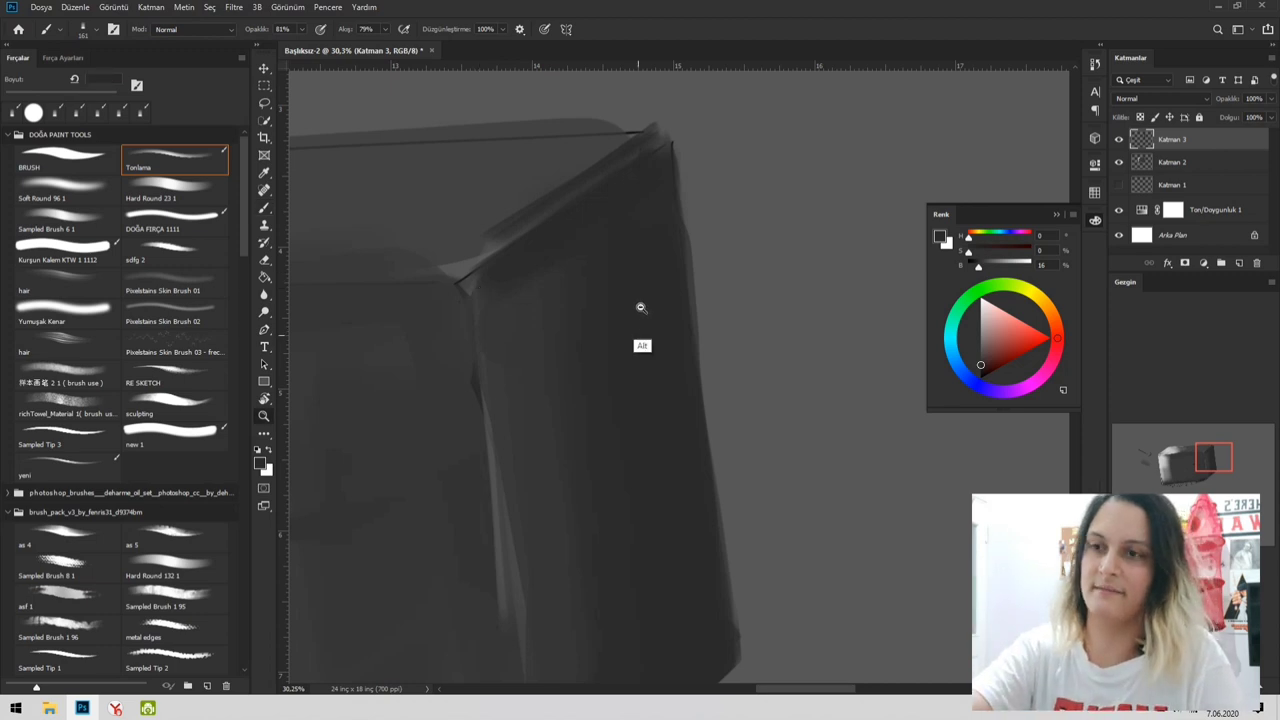
pyautogui.keyDown('alt'); pyautogui.click(657, 278); pyautogui.keyUp('alt')
pyautogui.keyDown('alt'); pyautogui.click(657, 278); pyautogui.keyUp('alt')
pyautogui.click(620, 209)
pyautogui.click(620, 209)
pyautogui.moveTo(540, 297); pyautogui.dragTo(749, 274)
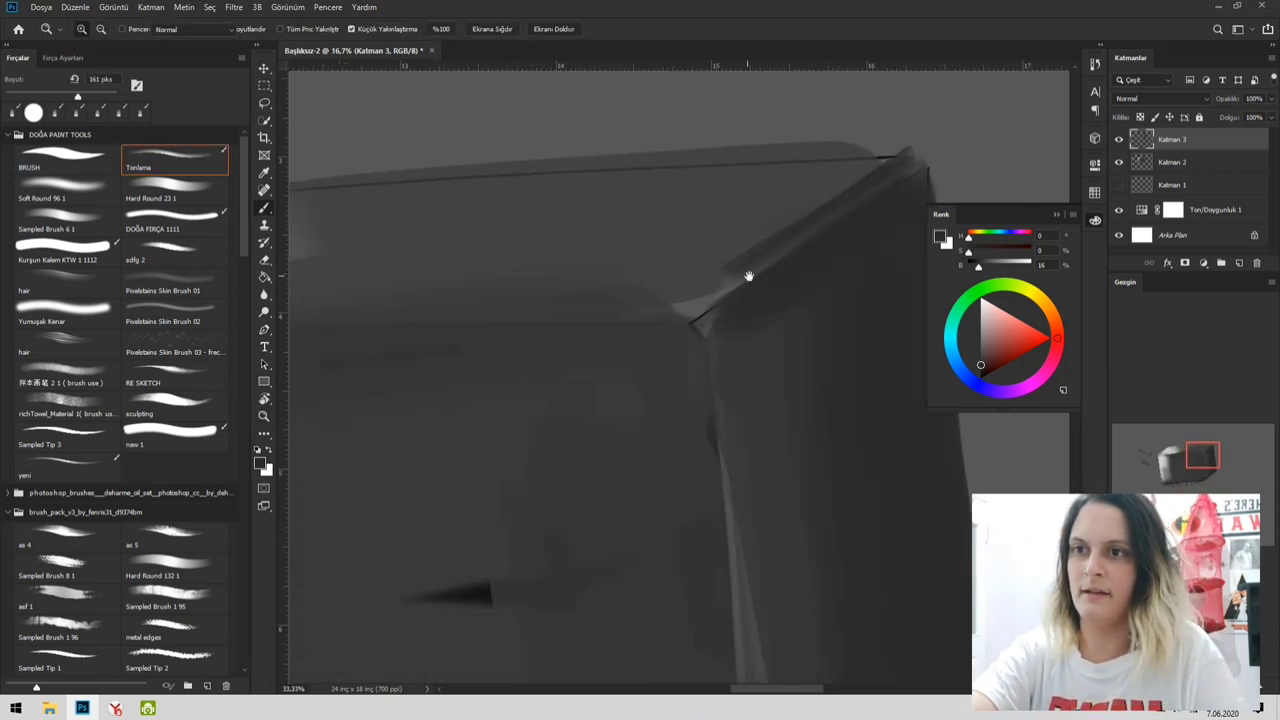
pyautogui.press('z')
pyautogui.press('z')
pyautogui.keyDown('alt'); pyautogui.click(751, 266); pyautogui.keyUp('alt')
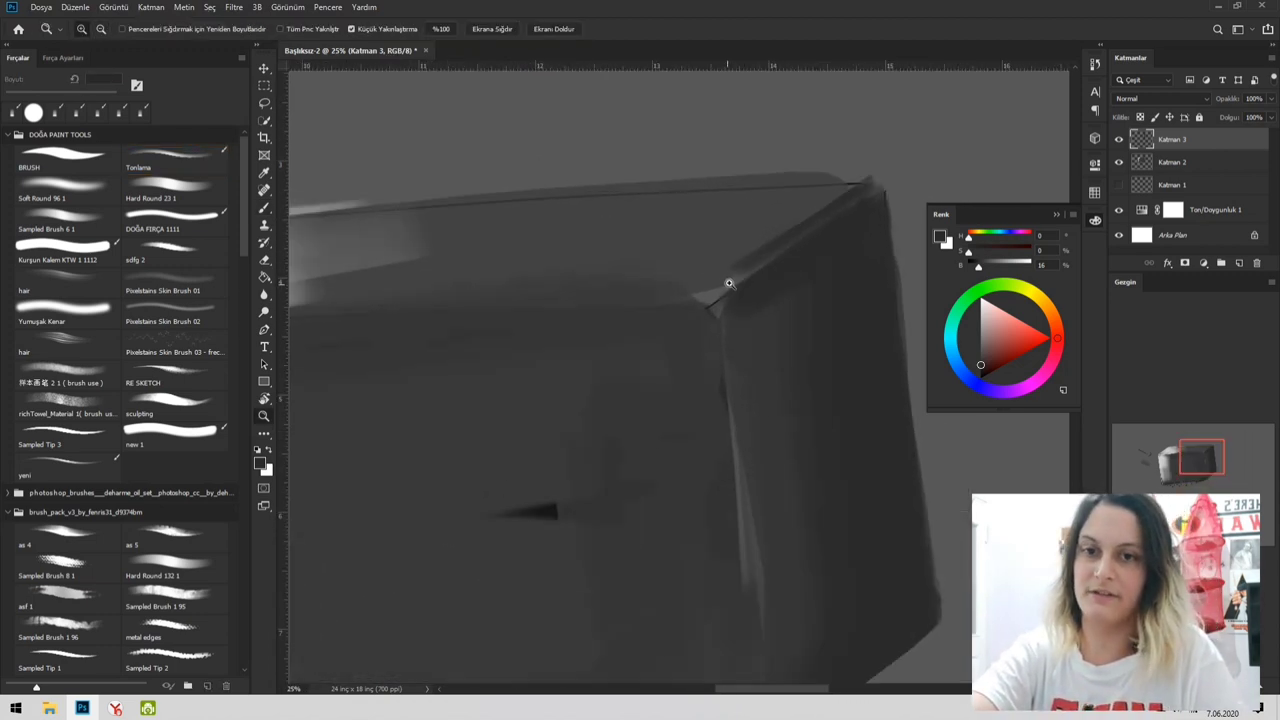
pyautogui.keyDown('alt'); pyautogui.click(745, 268); pyautogui.keyUp('alt')
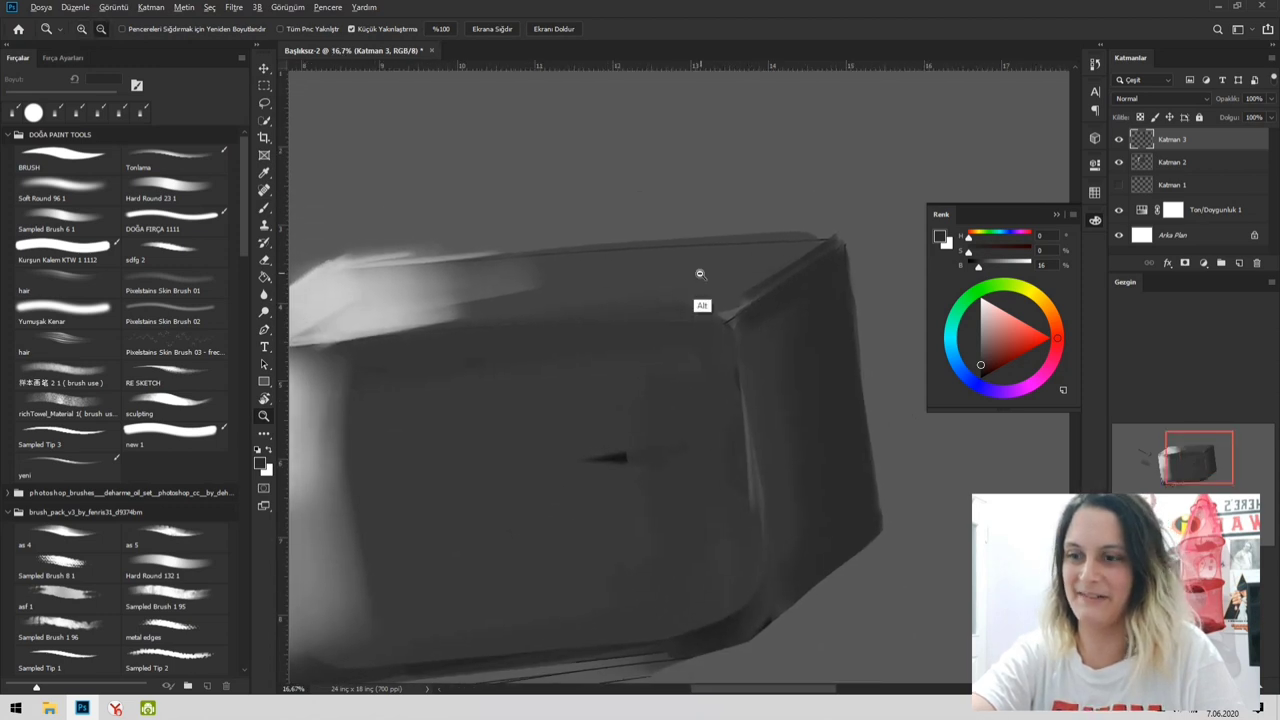
pyautogui.press('b')
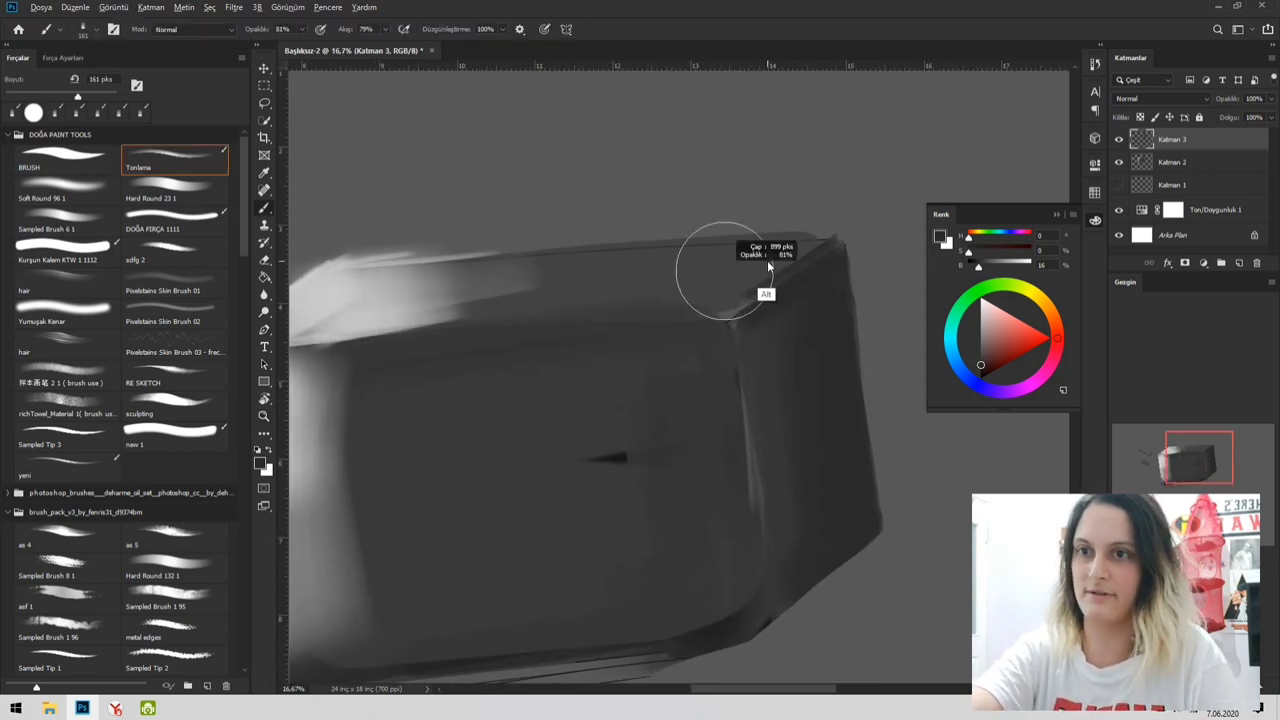
pyautogui.moveTo(783, 249); pyautogui.dragTo(634, 262)
pyautogui.moveTo(812, 246); pyautogui.dragTo(512, 264)
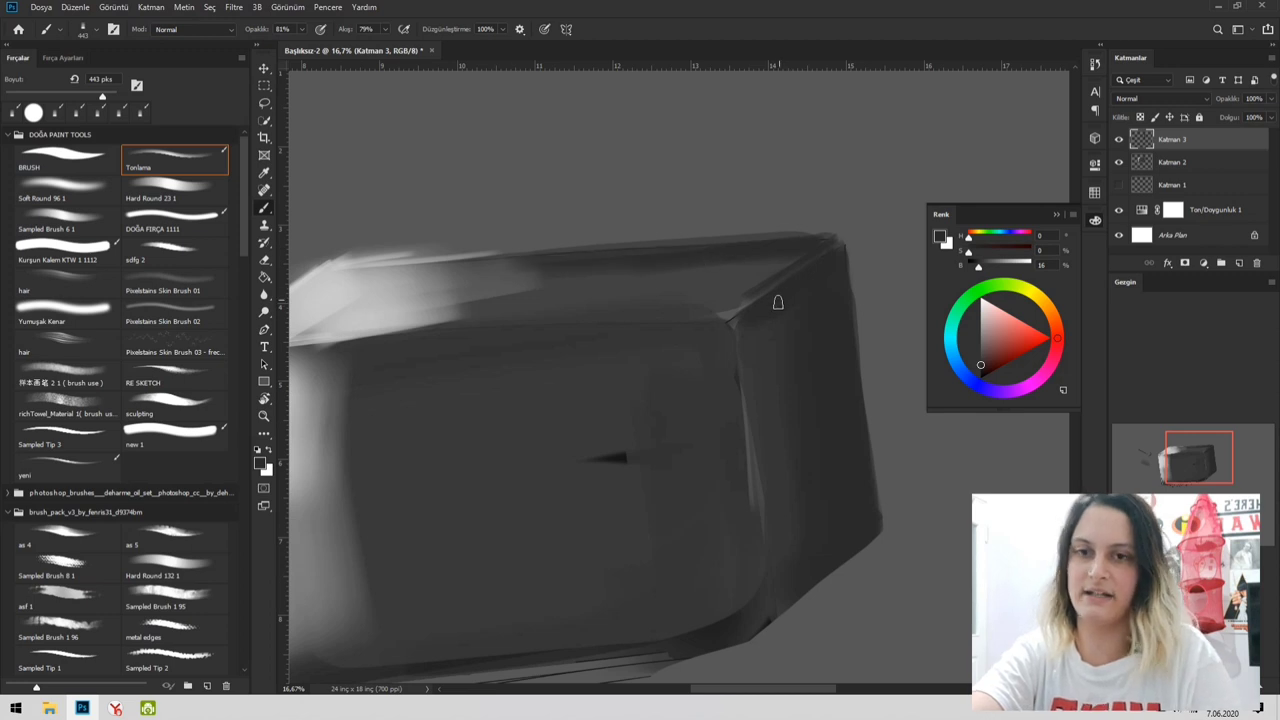
# - Darken the edge between the top and right faces at 326 px and the right face's outer edge at 578 px, using 9% brightness grey
pyautogui.moveTo(756, 321)
pyautogui.mouseDown()
pyautogui.moveTo(776, 314)
pyautogui.moveTo(721, 295)
pyautogui.moveTo(789, 303)
pyautogui.mouseUp()
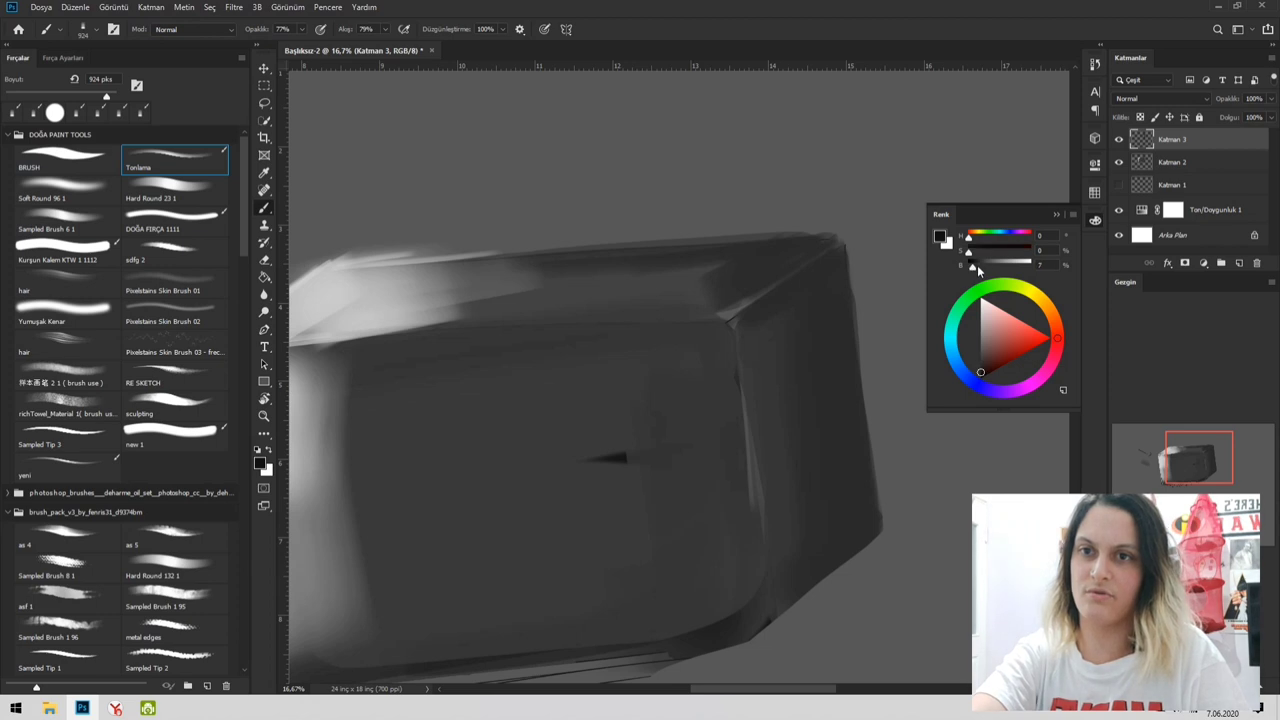
pyautogui.press('alt')
pyautogui.moveTo(822, 292); pyautogui.dragTo(776, 298)
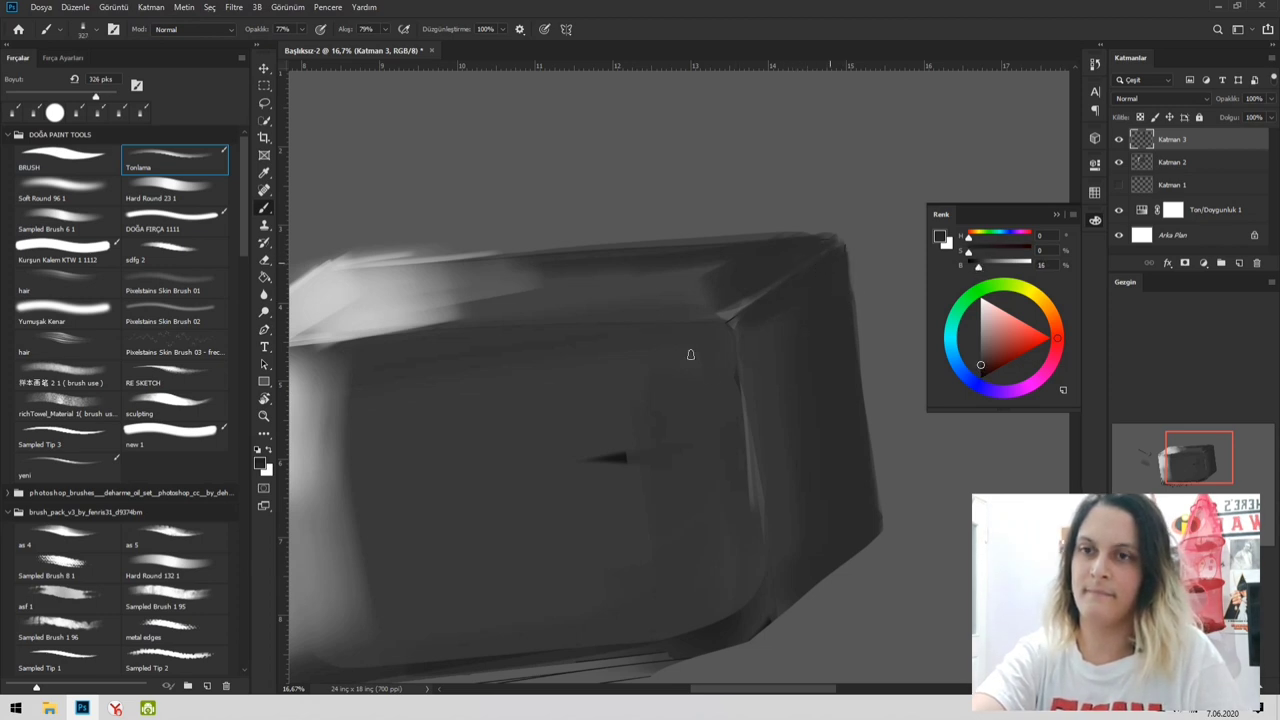
pyautogui.moveTo(977, 270); pyautogui.dragTo(974, 270)
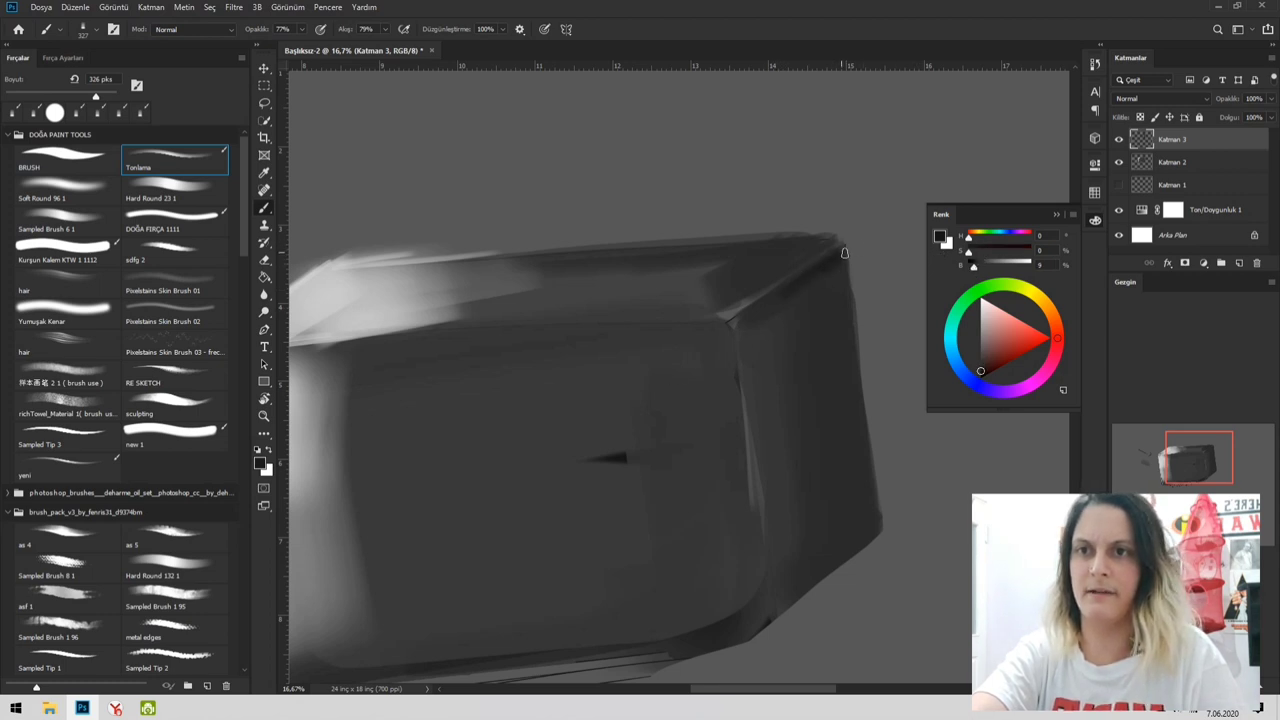
pyautogui.moveTo(870, 286); pyautogui.dragTo(876, 286)
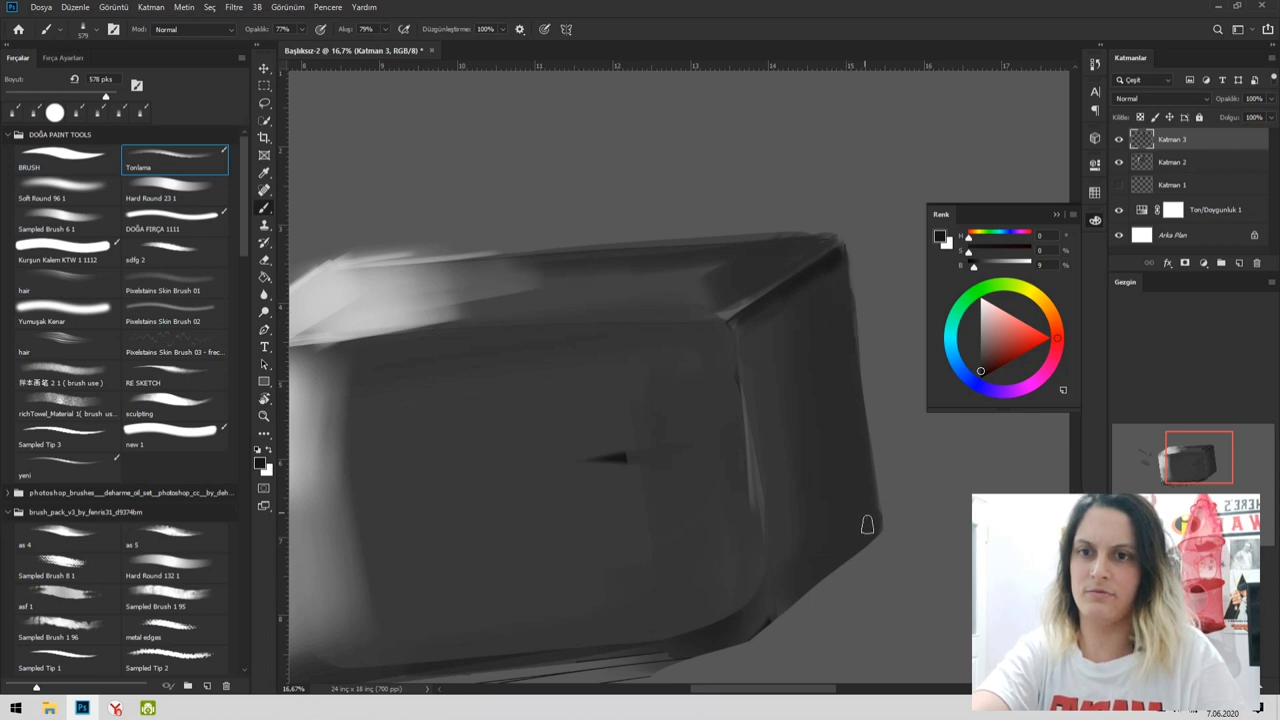
pyautogui.moveTo(871, 524); pyautogui.dragTo(846, 459)
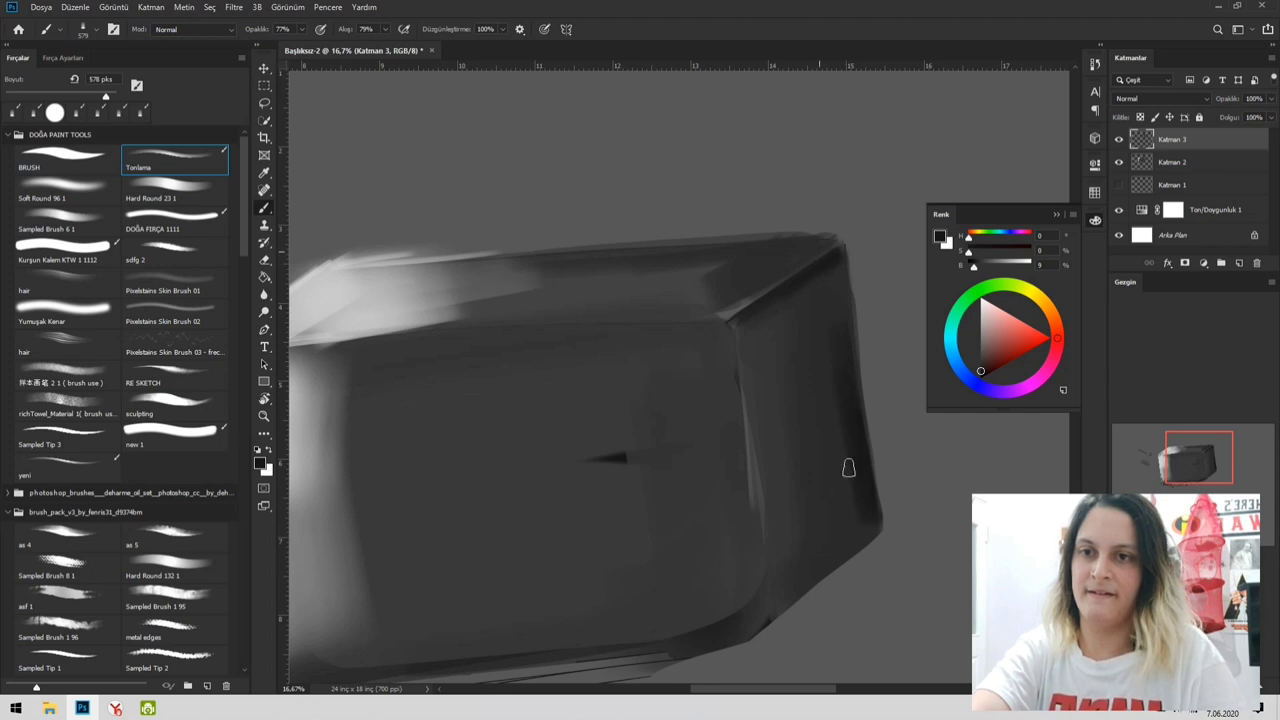
# - Darken the right face with Tonlama strokes at 763 px along its lower edge and at 1362 px across the whole face
pyautogui.moveTo(826, 468)
pyautogui.mouseDown()
pyautogui.moveTo(864, 460)
pyautogui.moveTo(644, 328)
pyautogui.mouseUp()
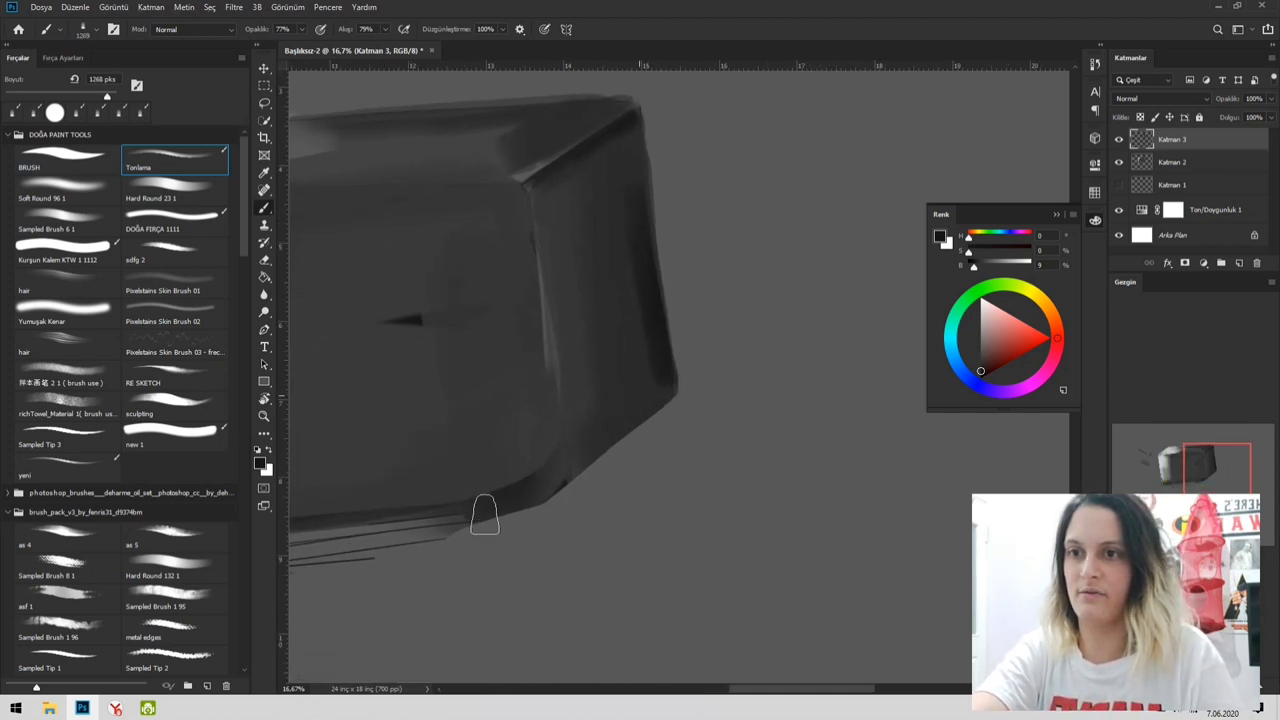
pyautogui.scroll(1, 648, 405)
pyautogui.keyDown('alt'); pyautogui.rightClick(634, 394); pyautogui.keyUp('alt')
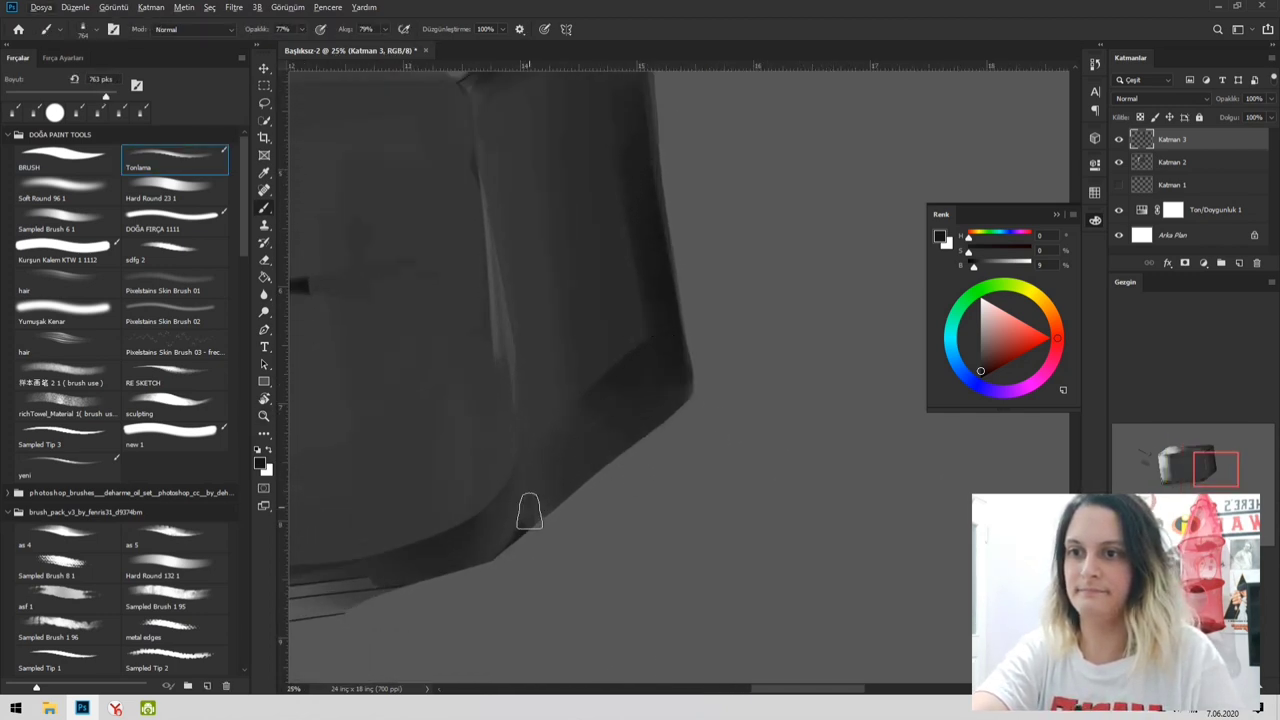
pyautogui.moveTo(531, 508); pyautogui.dragTo(640, 420)
pyautogui.moveTo(563, 479); pyautogui.dragTo(700, 393)
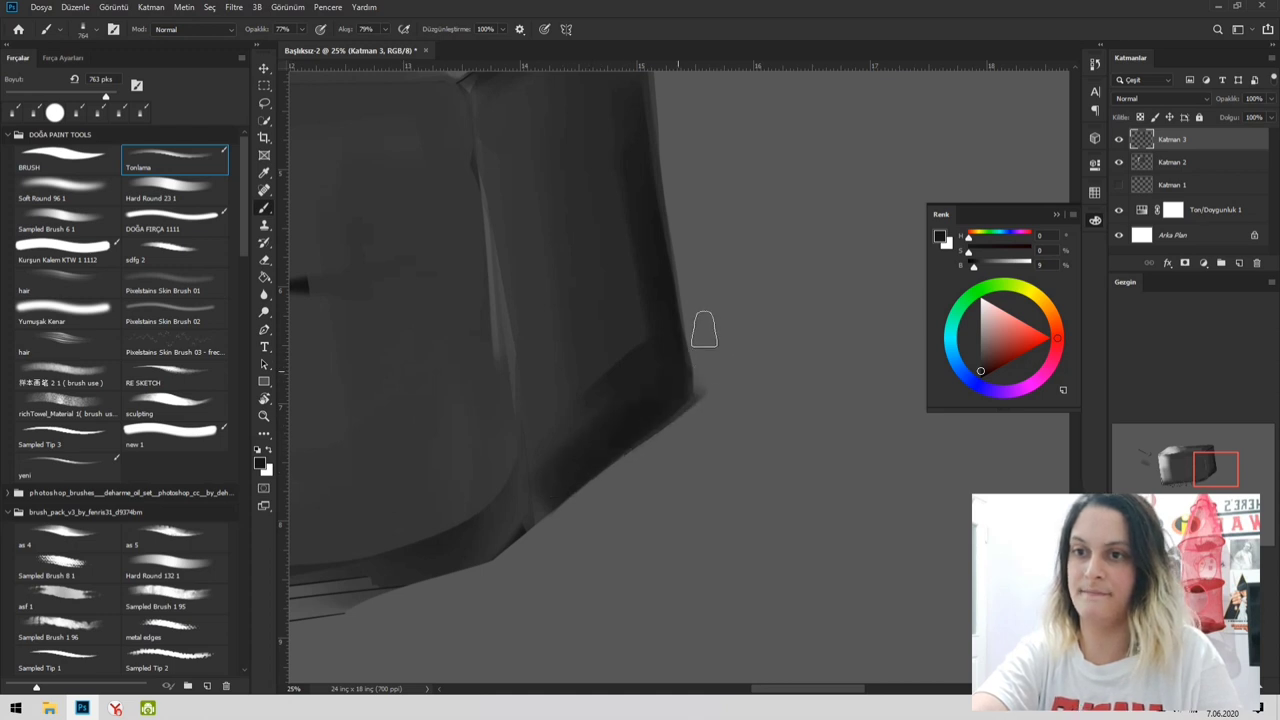
pyautogui.keyDown('alt'); pyautogui.rightClick(676, 322); pyautogui.keyUp('alt')
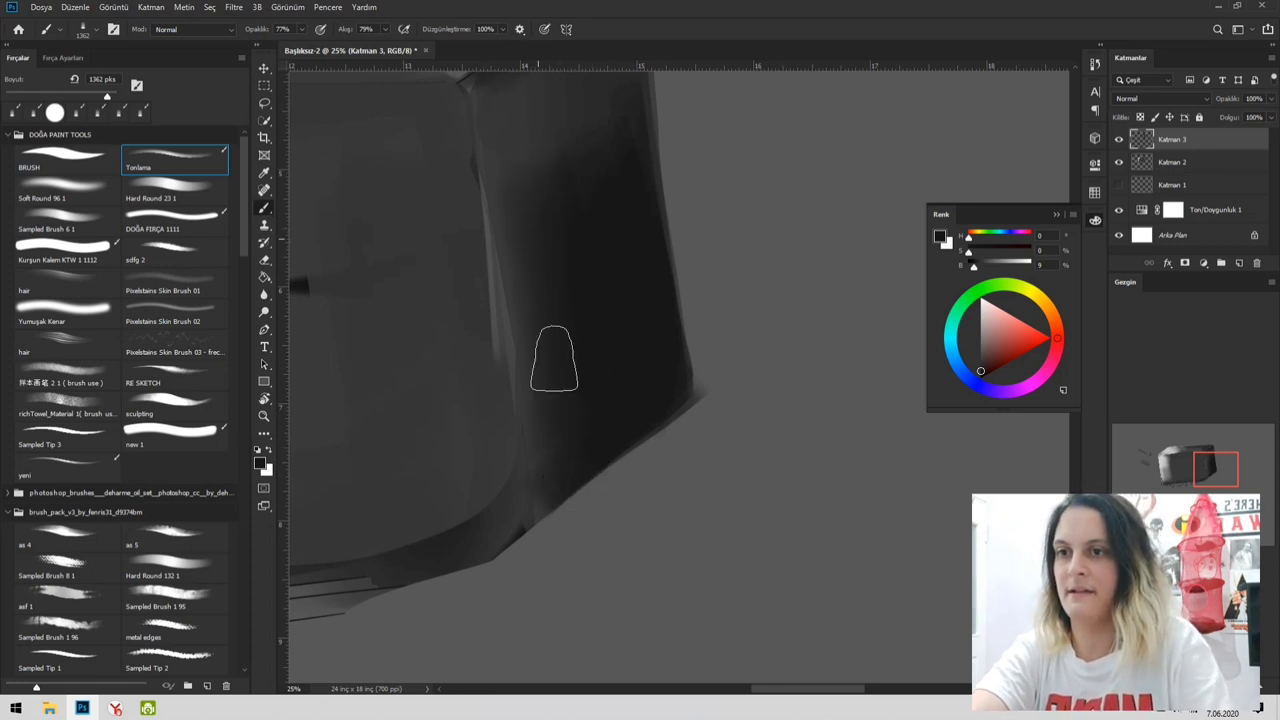
pyautogui.moveTo(731, 251); pyautogui.dragTo(770, 397)
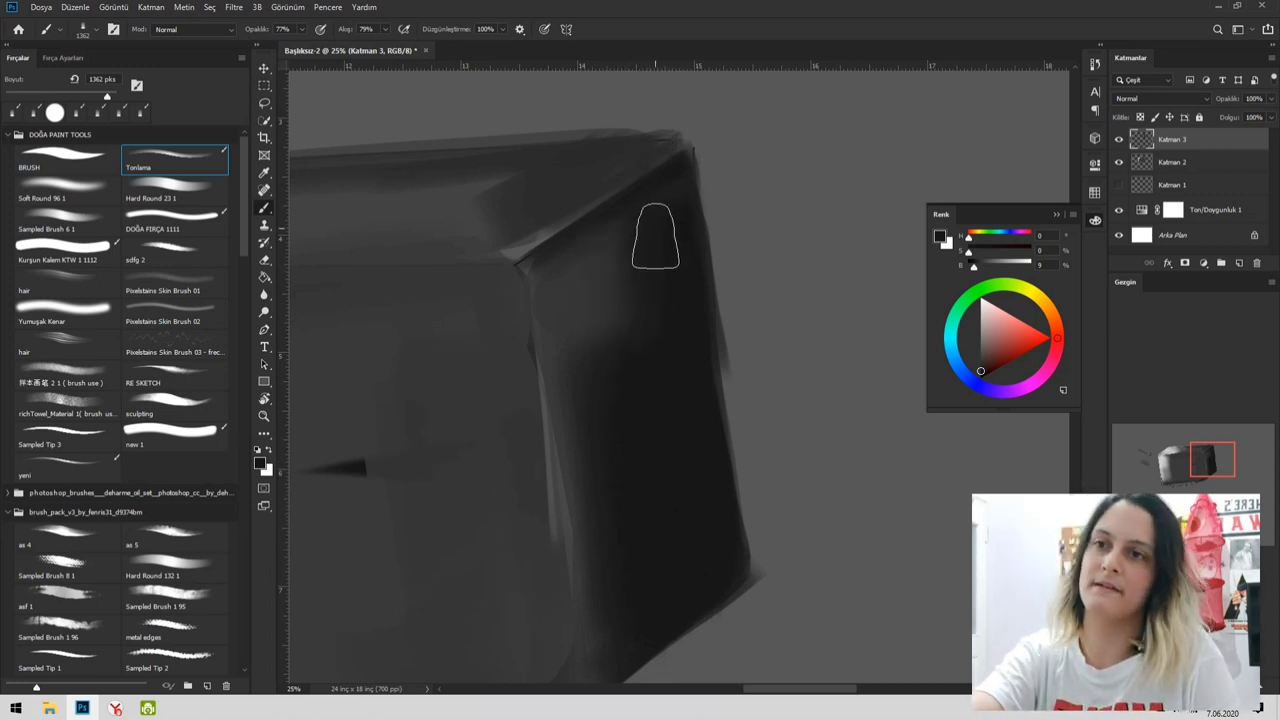
# - Sample a 7% brightness grey from a 366 px black trial stroke at the right face's upper outer corner, and undo that stroke
pyautogui.click(968, 266)
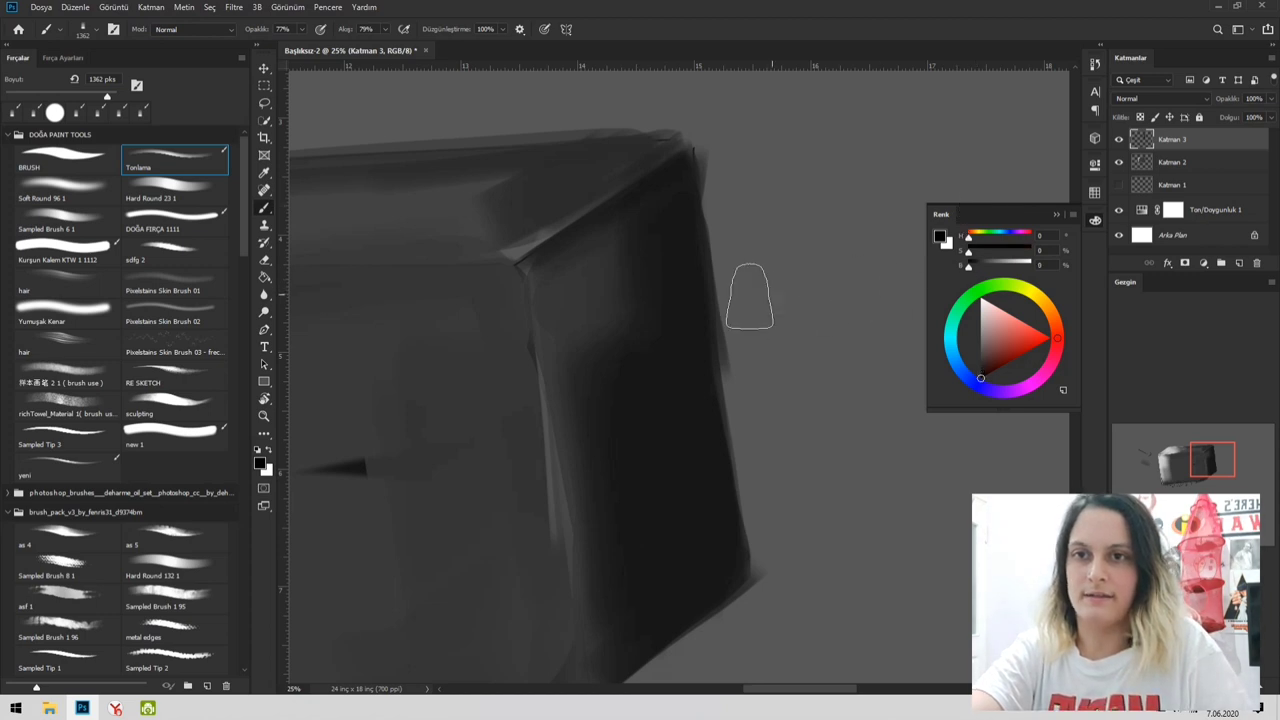
pyautogui.moveTo(720, 195); pyautogui.dragTo(628, 206)
pyautogui.moveTo(685, 163); pyautogui.dragTo(684, 228)
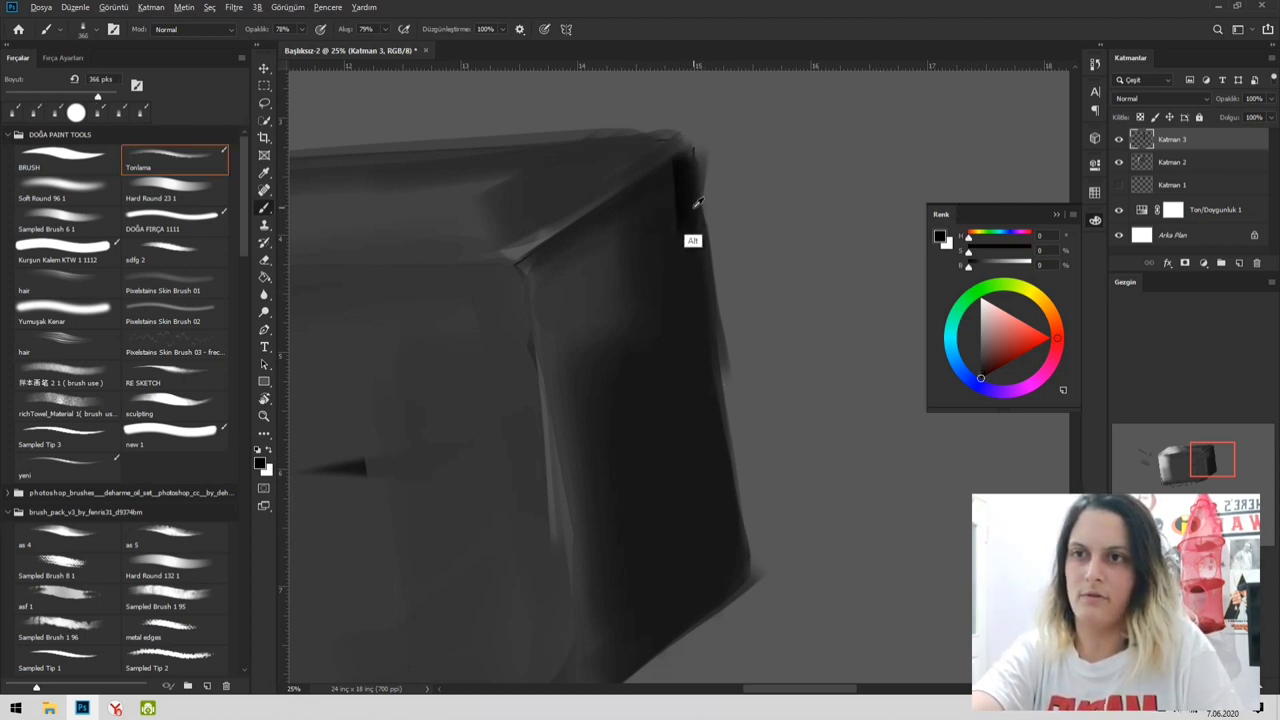
pyautogui.keyDown('alt'); pyautogui.click(700, 226); pyautogui.keyUp('alt')
pyautogui.hotkey('ctrl', 'z')
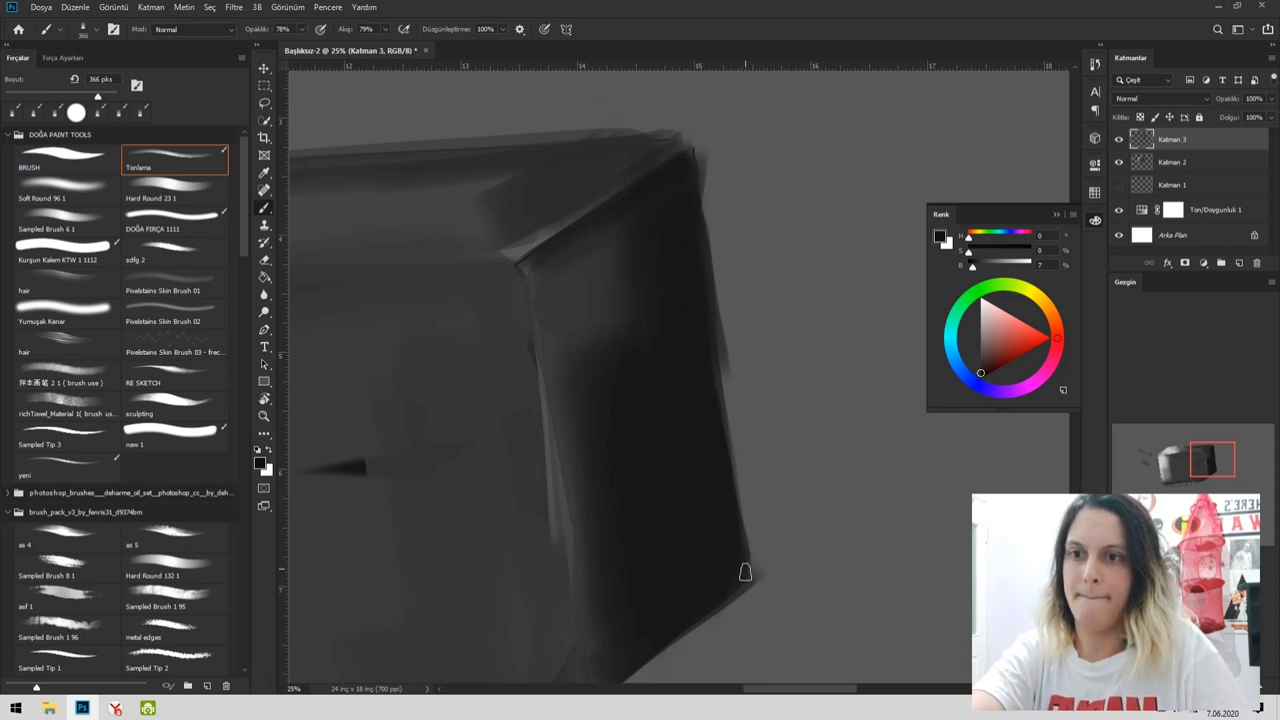
# - Darken the right face's lower outer corner and lower edge with 366 px Tonlama strokes in the 7% brightness grey
pyautogui.moveTo(745, 572)
pyautogui.mouseDown()
pyautogui.moveTo(703, 456)
pyautogui.moveTo(741, 576)
pyautogui.moveTo(712, 432)
pyautogui.moveTo(741, 577)
pyautogui.mouseUp()
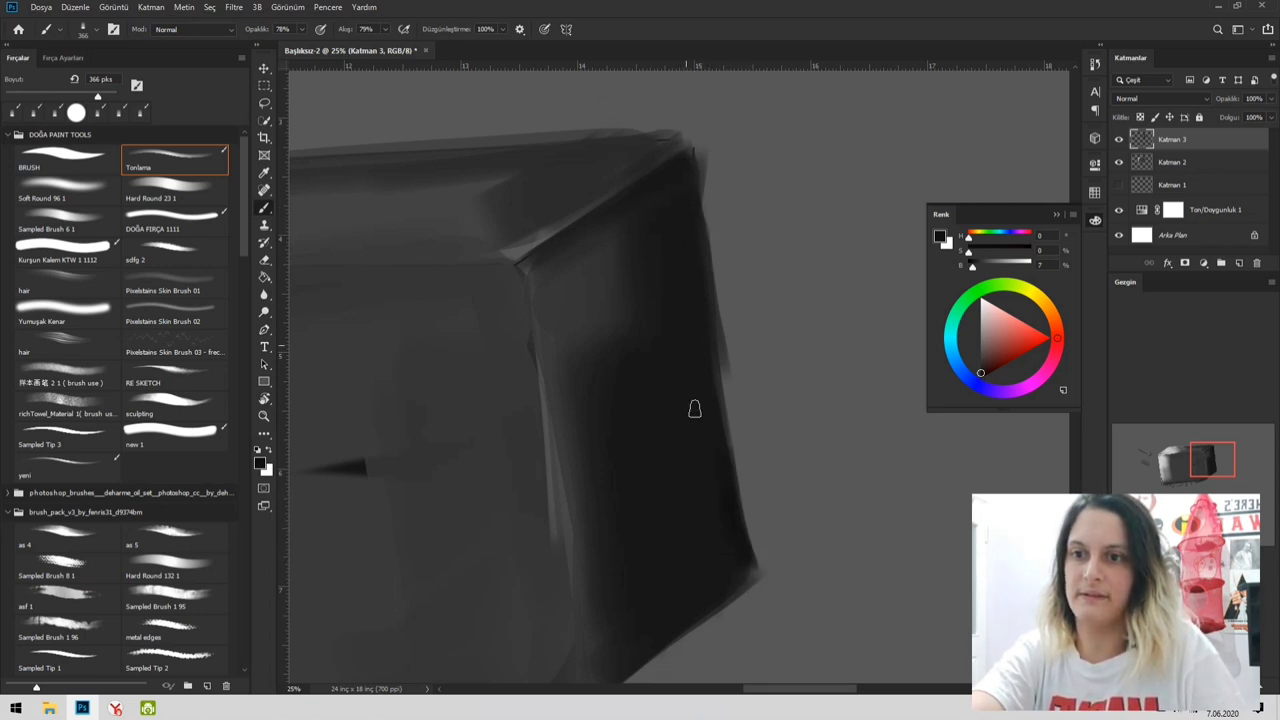
pyautogui.scroll(-5, 695, 409)
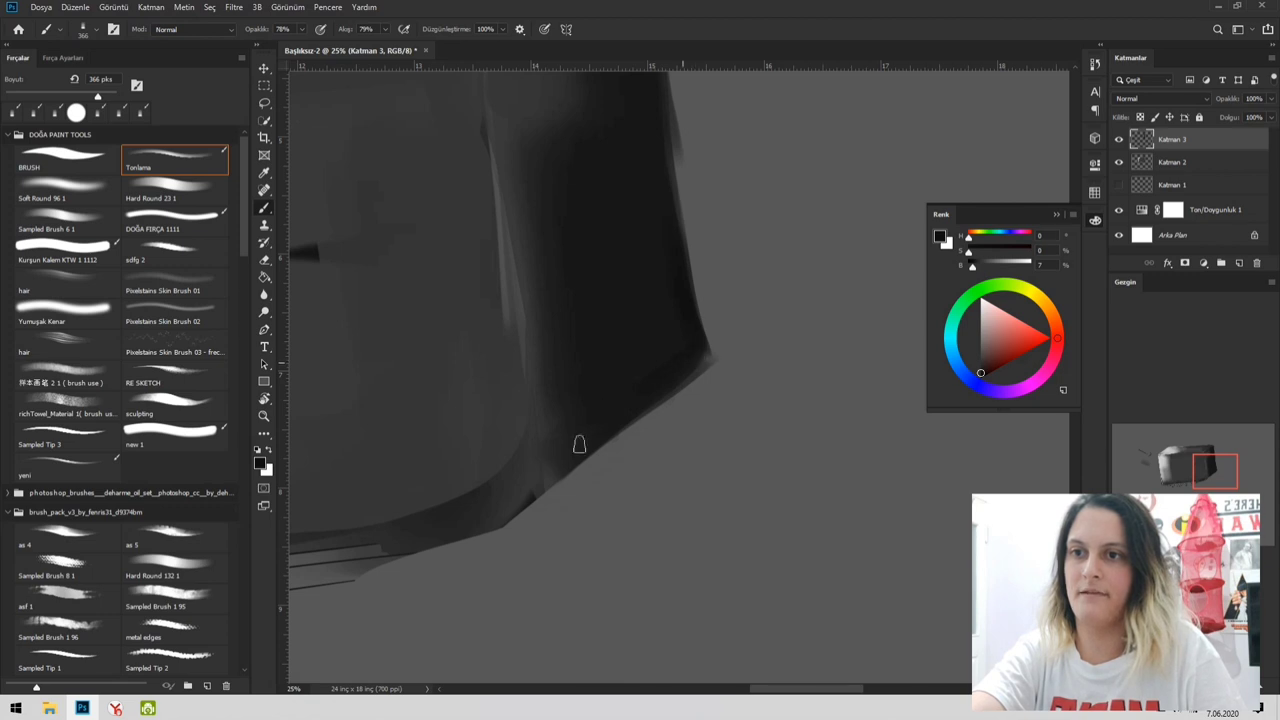
pyautogui.moveTo(549, 471)
pyautogui.mouseDown()
pyautogui.moveTo(703, 346)
pyautogui.moveTo(788, 460)
pyautogui.moveTo(985, 478)
pyautogui.mouseUp()
pyautogui.moveTo(817, 386); pyautogui.dragTo(803, 457)
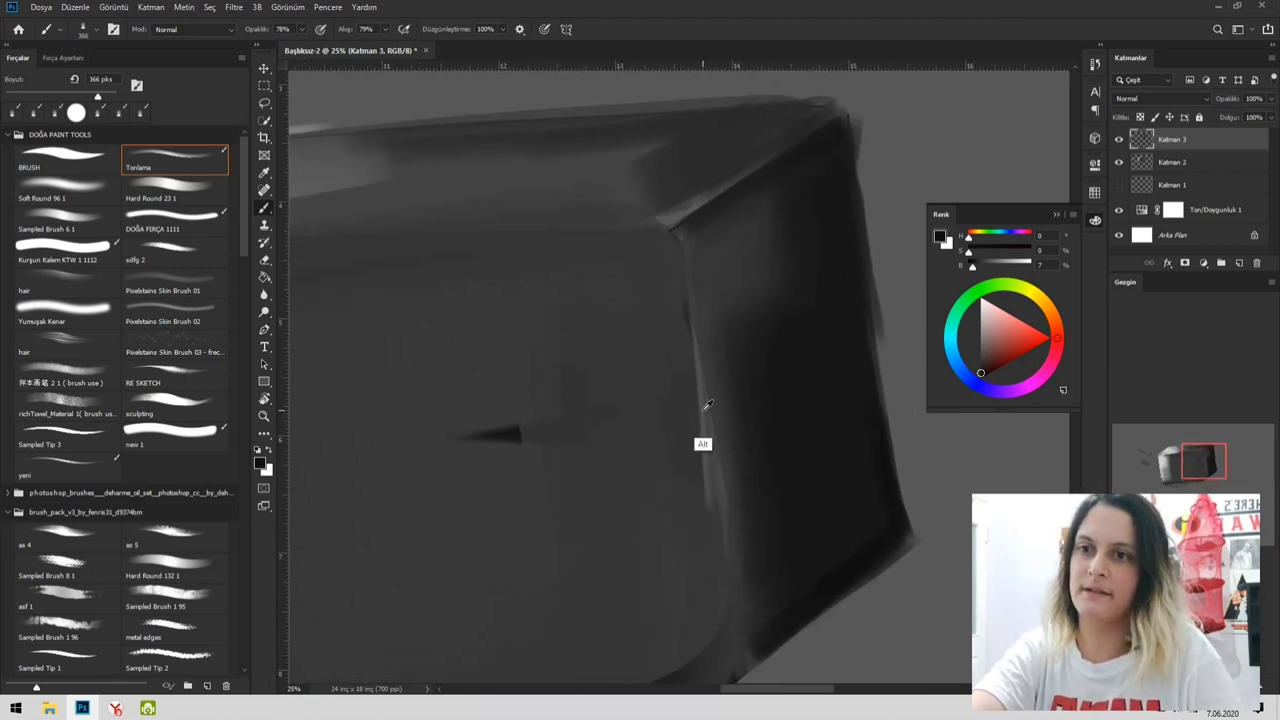
# - Soften the vertical edge between the front and right faces with a sampled 26% brightness grey, using Tonlama at 142 px
pyautogui.keyDown('alt'); pyautogui.click(707, 404); pyautogui.keyUp('alt')
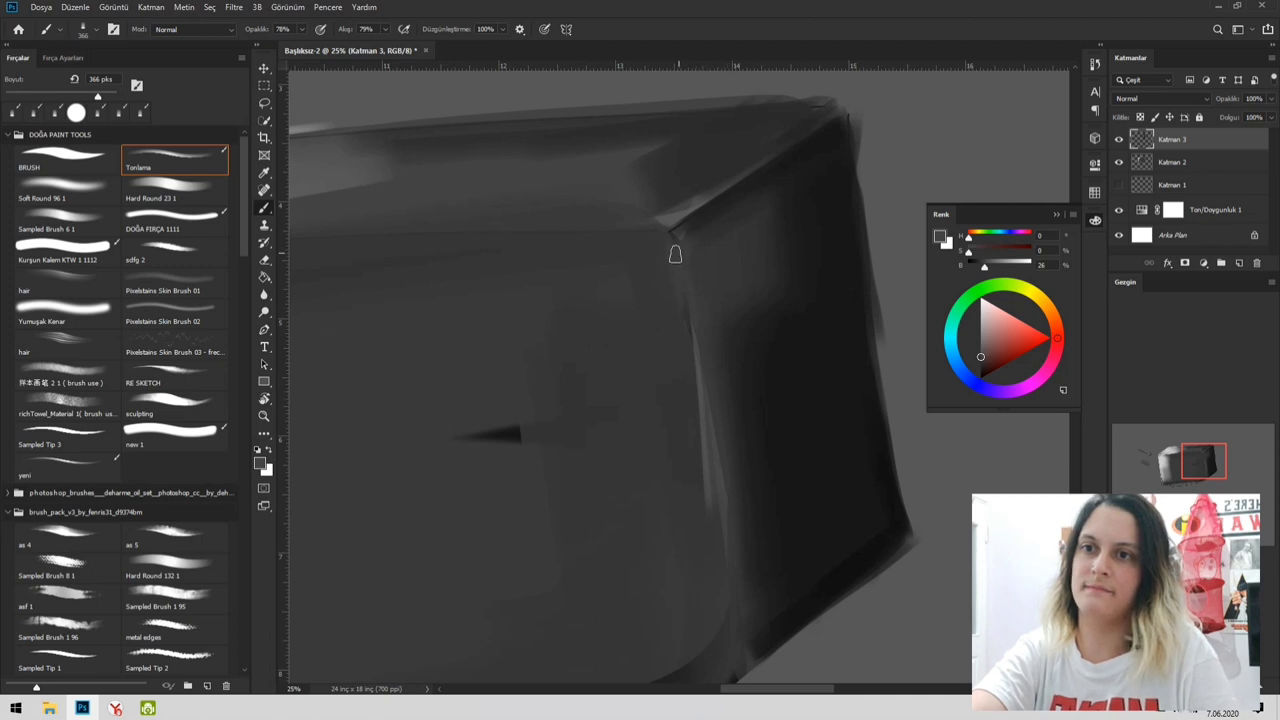
pyautogui.moveTo(716, 302); pyautogui.dragTo(676, 298)
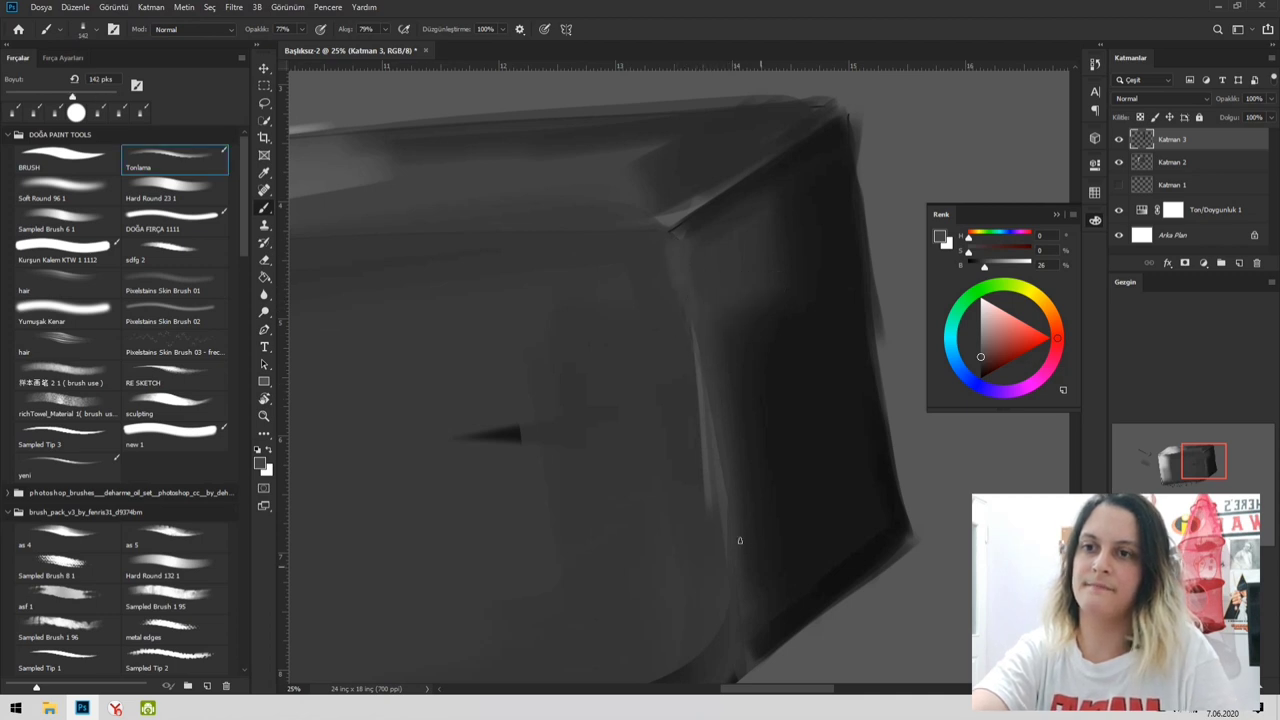
pyautogui.press('z')
pyautogui.keyDown('alt'); pyautogui.click(735, 332); pyautogui.keyUp('alt')
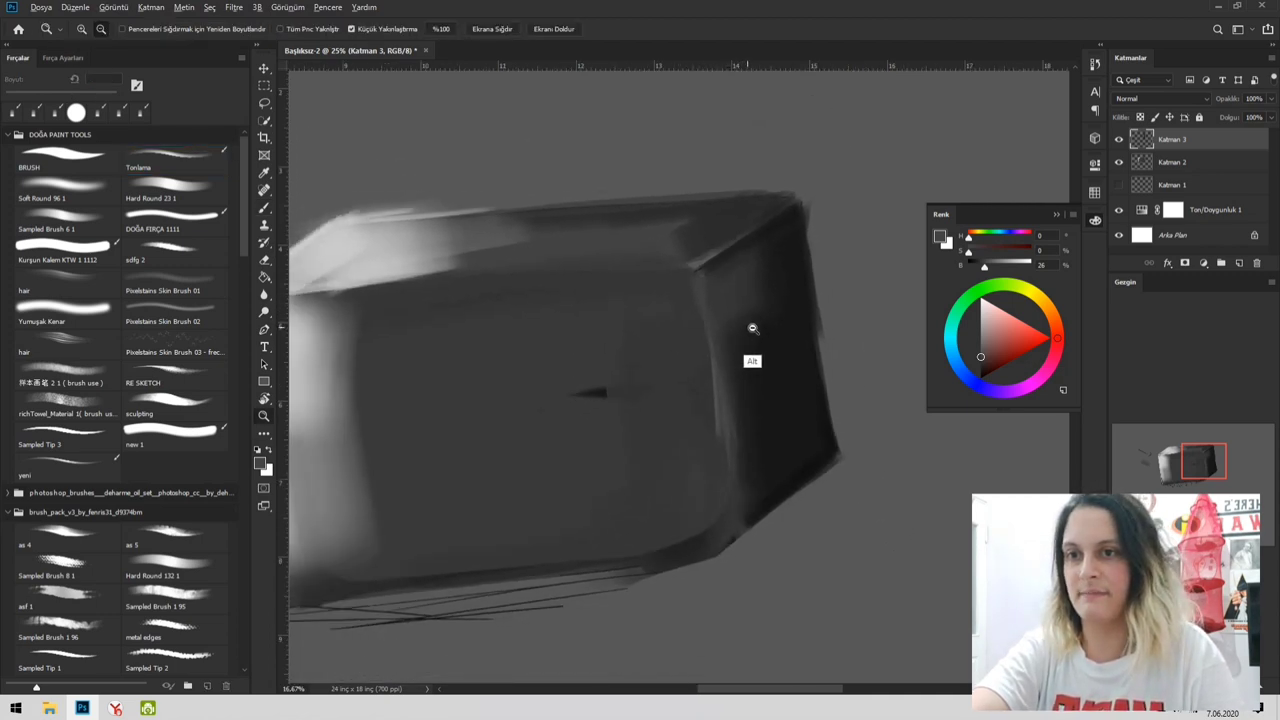
pyautogui.keyDown('alt'); pyautogui.click(762, 324); pyautogui.keyUp('alt')
pyautogui.keyDown('alt'); pyautogui.click(762, 325); pyautogui.keyUp('alt')
pyautogui.keyDown('alt'); pyautogui.click(760, 326); pyautogui.keyUp('alt')
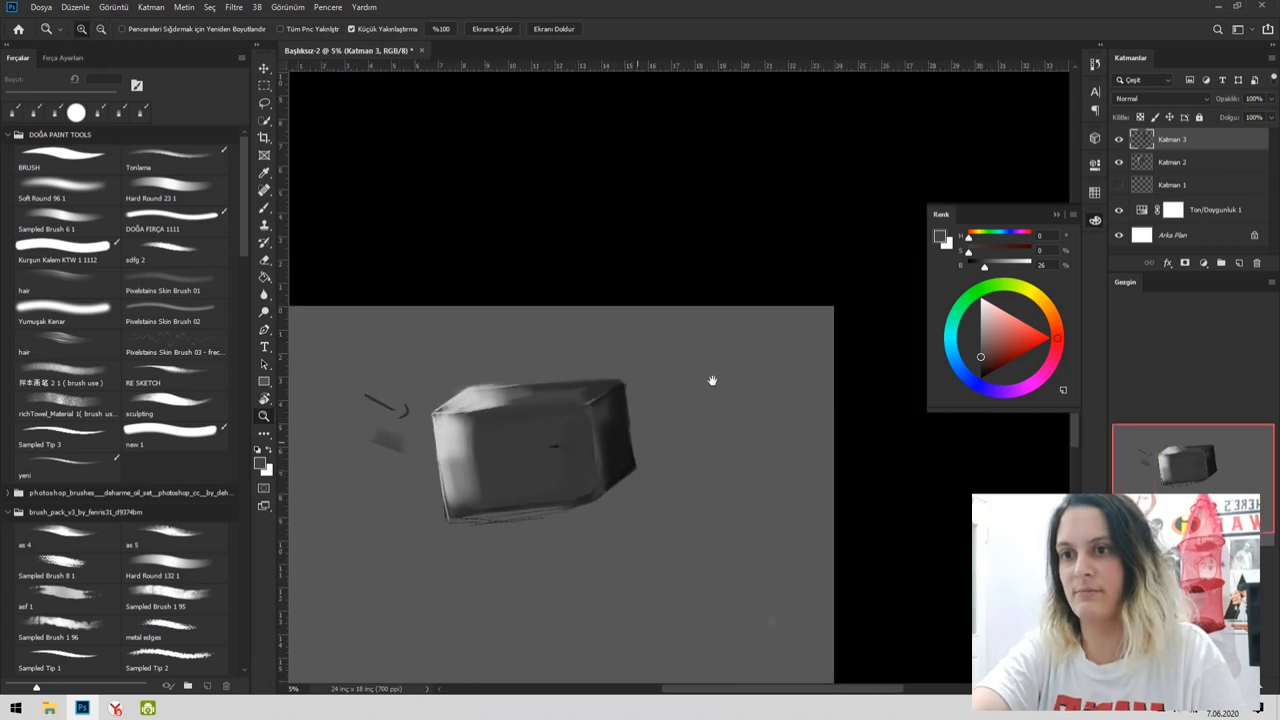
pyautogui.moveTo(627, 465); pyautogui.dragTo(810, 313)
pyautogui.press('b')
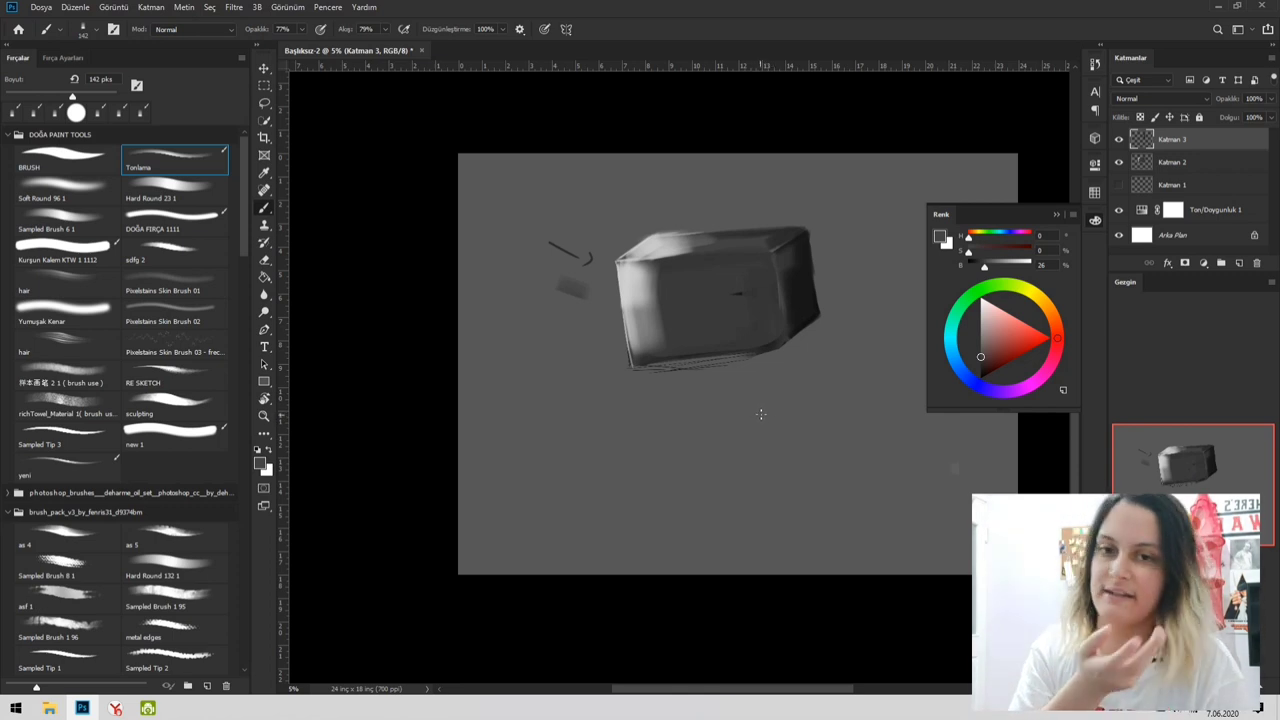
# - Sample the front face's 23% brightness grey, try a 1847 px Tonlama stroke on its lit side, and undo that stroke
pyautogui.press('z')
pyautogui.click(641, 280)
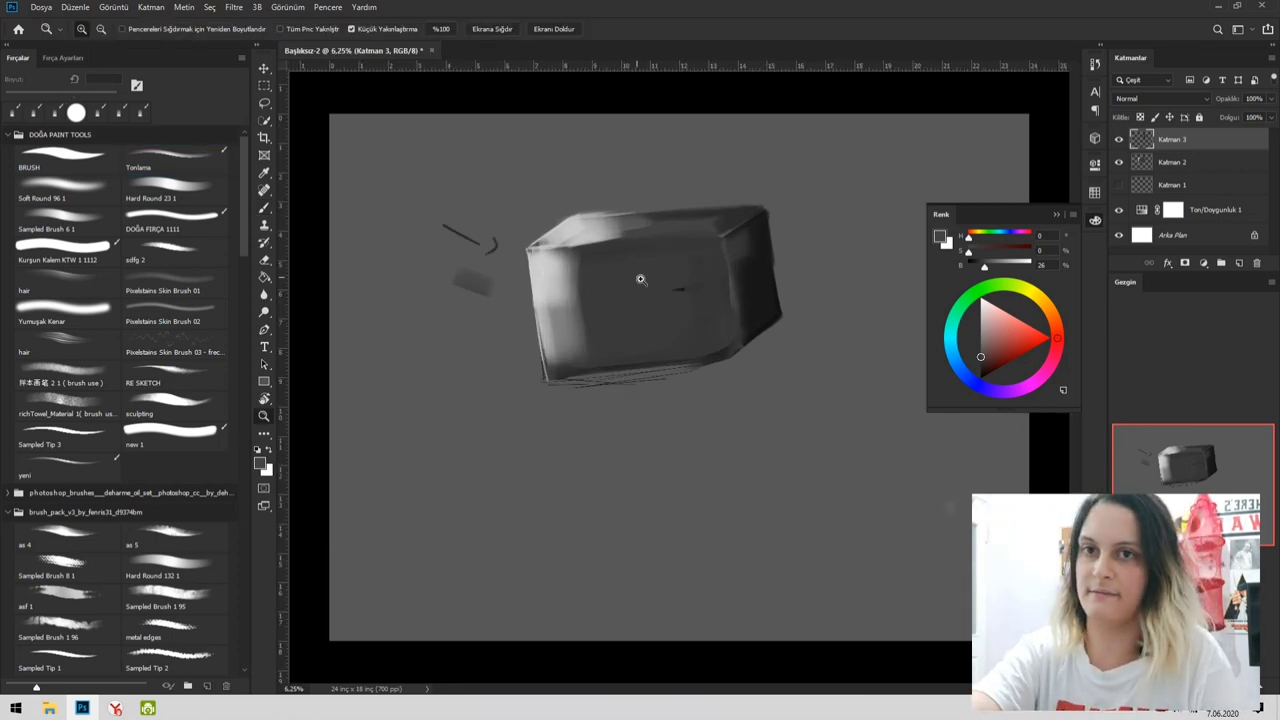
pyautogui.click(641, 280)
pyautogui.click(641, 280)
pyautogui.press('b')
pyautogui.moveTo(481, 287); pyautogui.dragTo(588, 286)
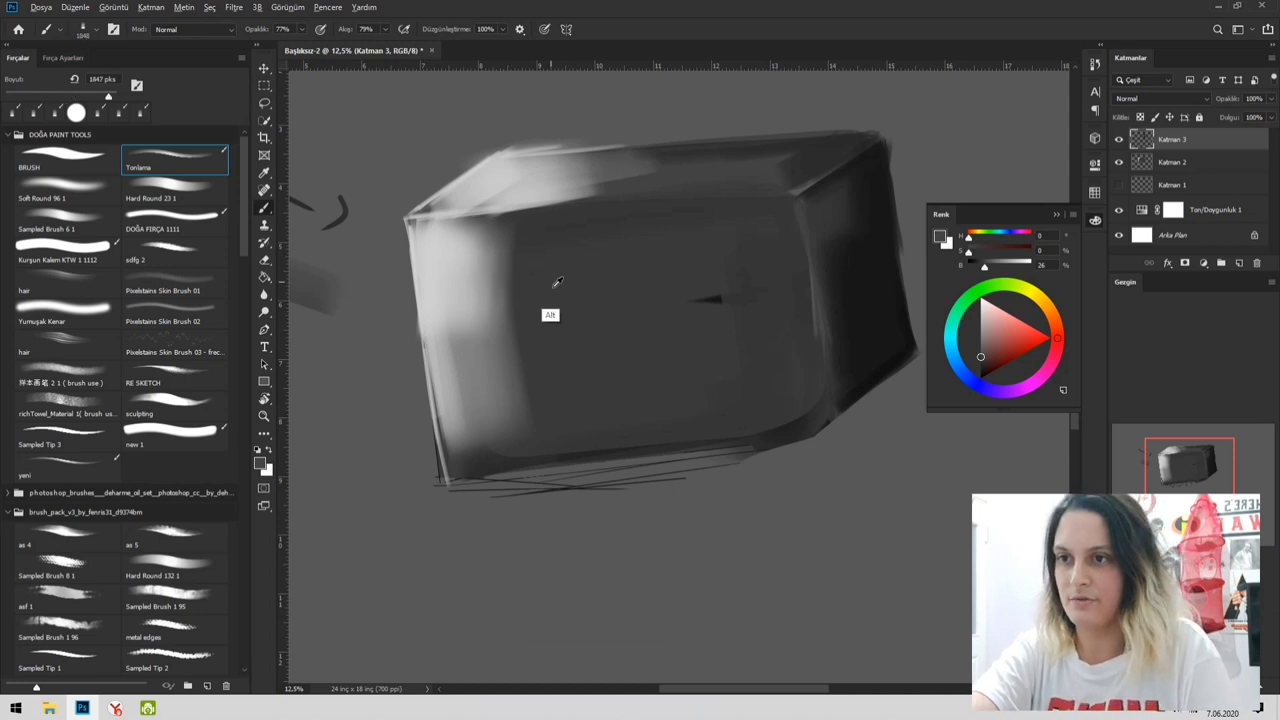
pyautogui.keyDown('alt'); pyautogui.click(537, 263); pyautogui.keyUp('alt')
pyautogui.moveTo(482, 250)
pyautogui.mouseDown()
pyautogui.moveTo(503, 291)
pyautogui.moveTo(472, 300)
pyautogui.moveTo(495, 405)
pyautogui.mouseUp()
pyautogui.hotkey('ctrl', 'z')
# - Blend the front face's lit side into its dark area with the Soft Round 96 1 brush at 1488 px
pyautogui.click(76, 191)
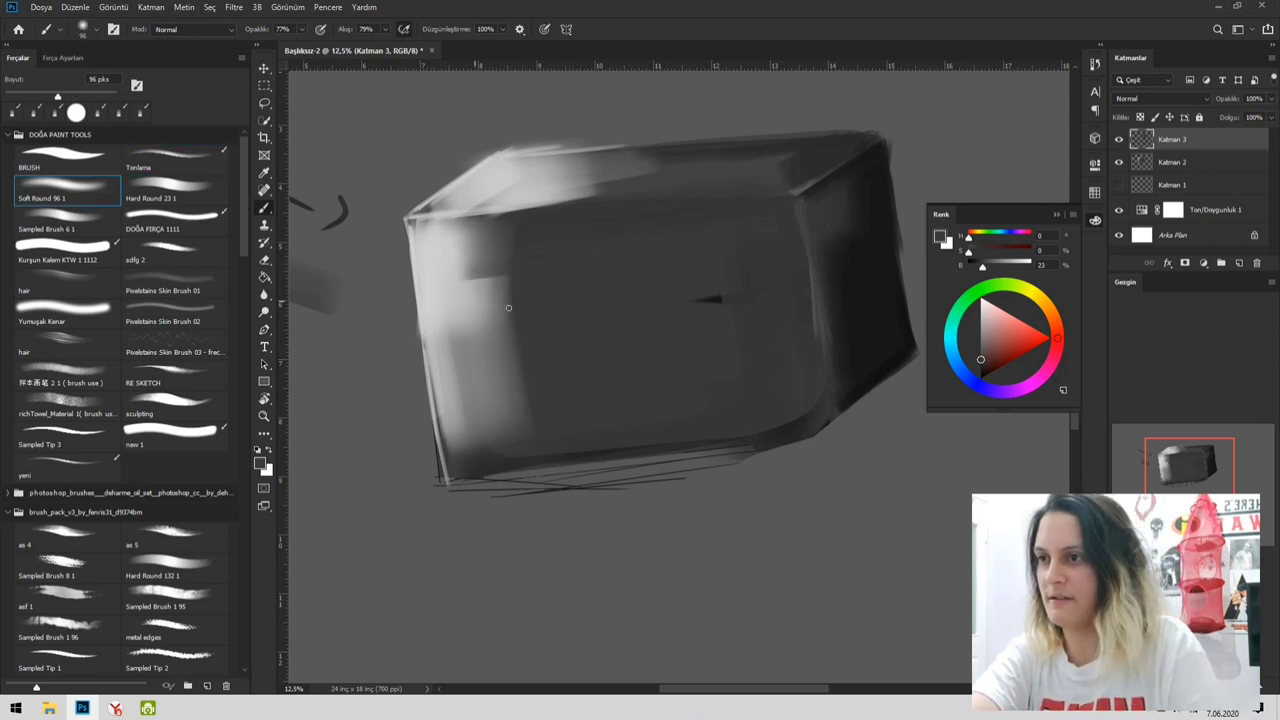
pyautogui.moveTo(531, 328); pyautogui.dragTo(618, 328)
pyautogui.moveTo(543, 286)
pyautogui.mouseDown()
pyautogui.moveTo(525, 416)
pyautogui.moveTo(517, 245)
pyautogui.moveTo(501, 327)
pyautogui.moveTo(545, 388)
pyautogui.mouseUp()
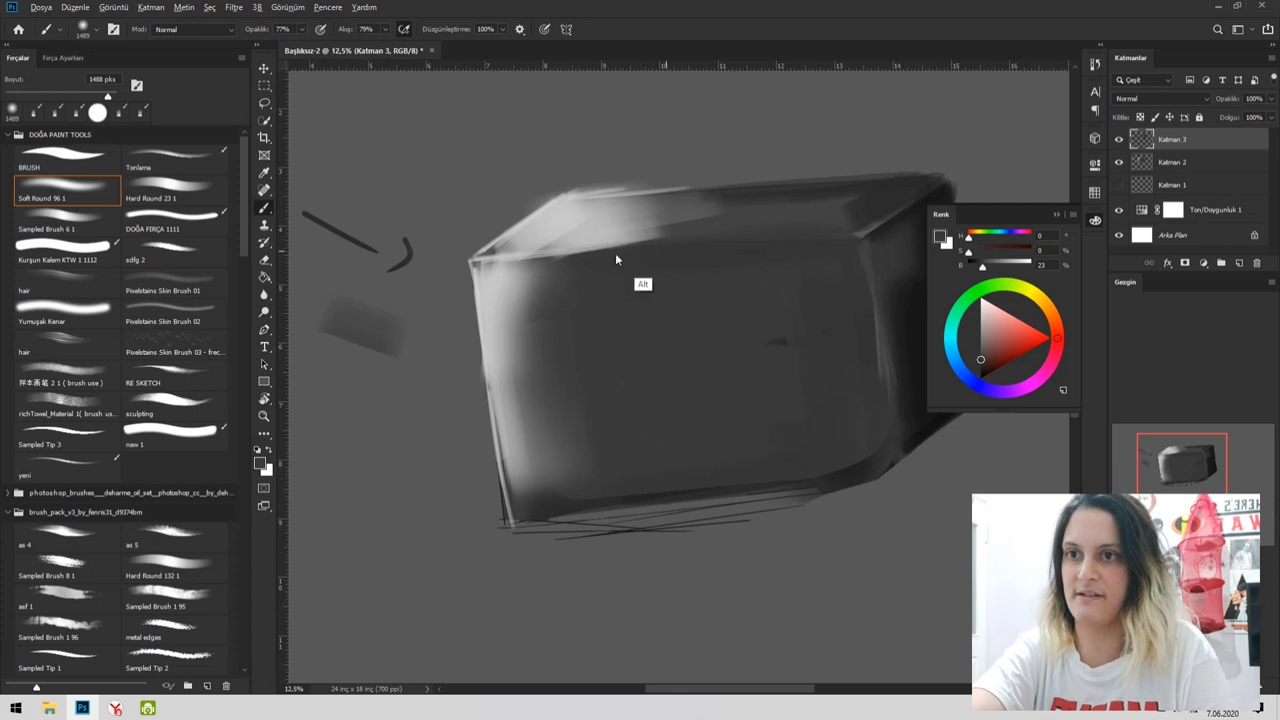
# - Blend the light area of the top face and the front face's upper edge into the grey with Soft Round 96 1 at 655 px
pyautogui.keyDown('alt'); pyautogui.rightClick(665, 250); pyautogui.keyUp('alt')
pyautogui.moveTo(626, 252); pyautogui.dragTo(643, 252)
pyautogui.moveTo(726, 211); pyautogui.dragTo(560, 228)
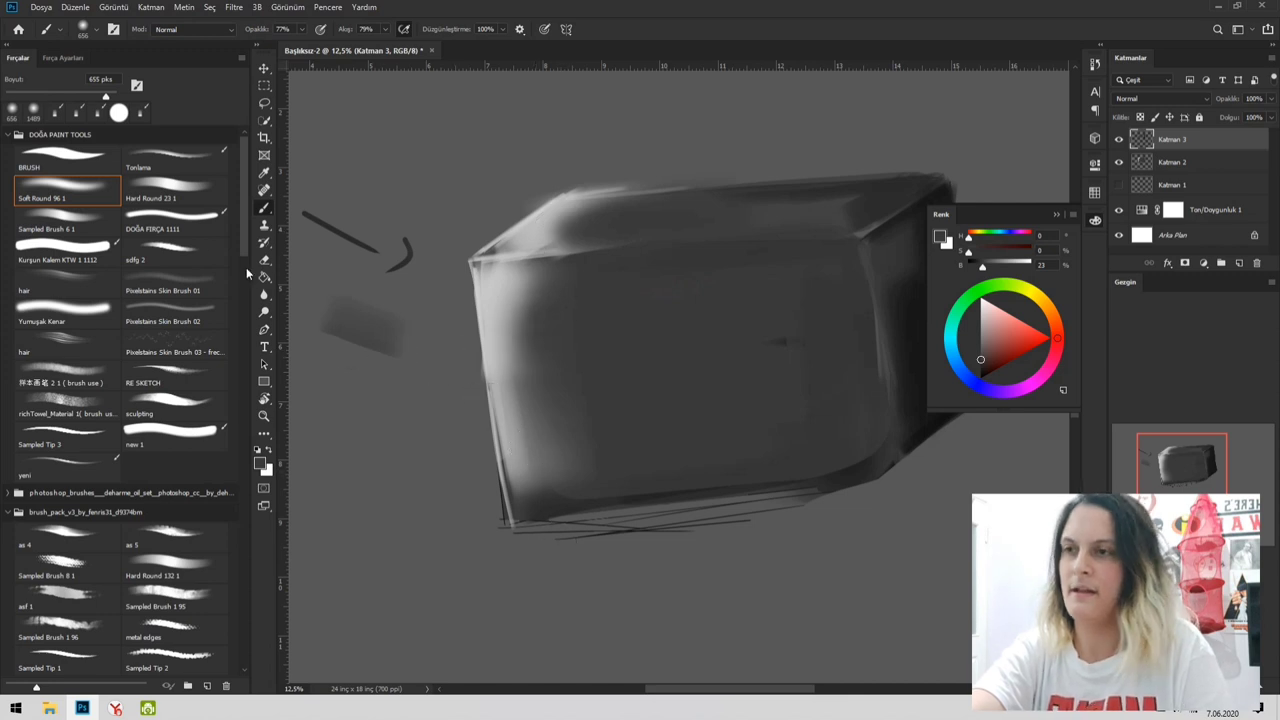
pyautogui.moveTo(548, 292); pyautogui.dragTo(543, 296)
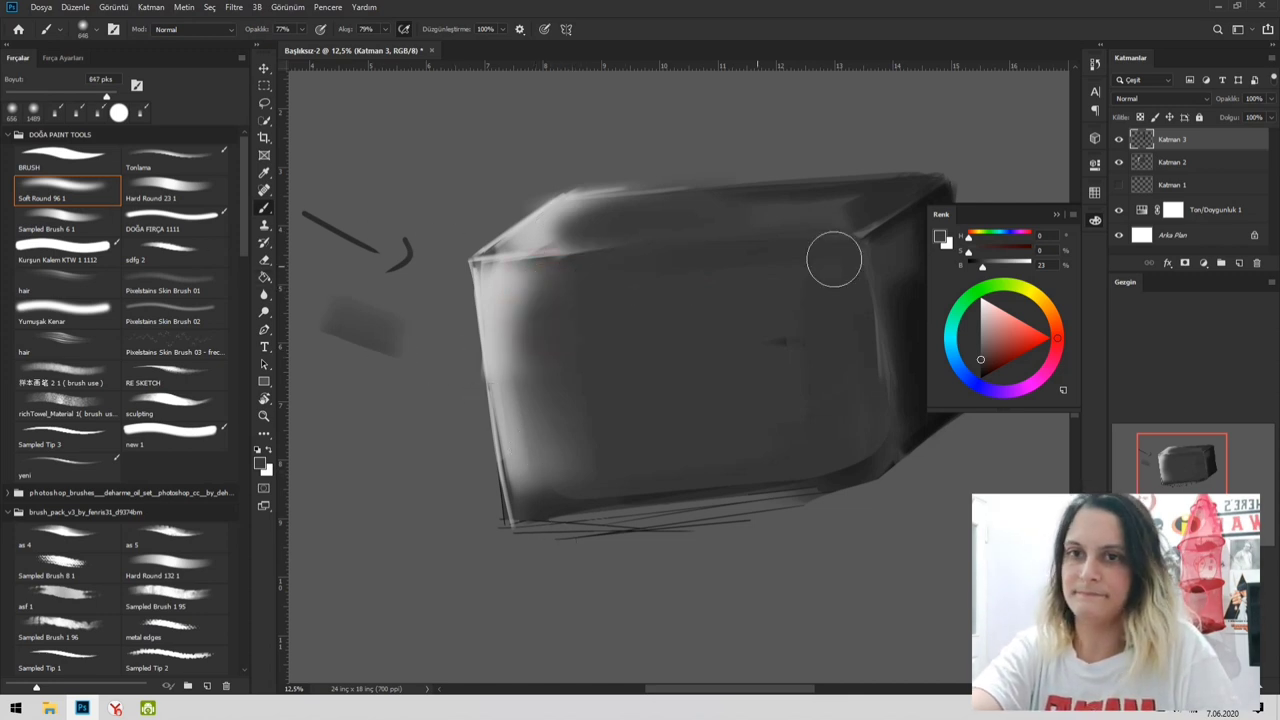
# - Set the foreground colour's brightness to 93% and add a new layer above Katman 3
pyautogui.moveTo(994, 268); pyautogui.dragTo(1037, 275)
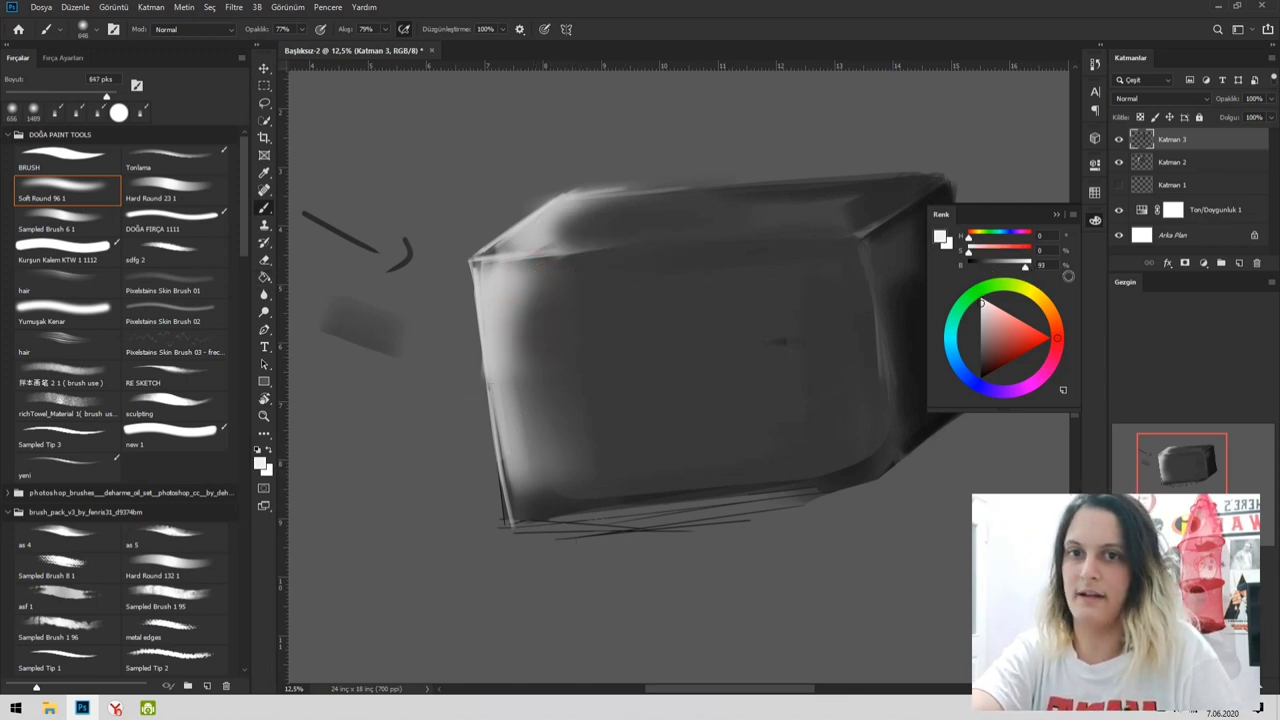
pyautogui.click(1238, 263)
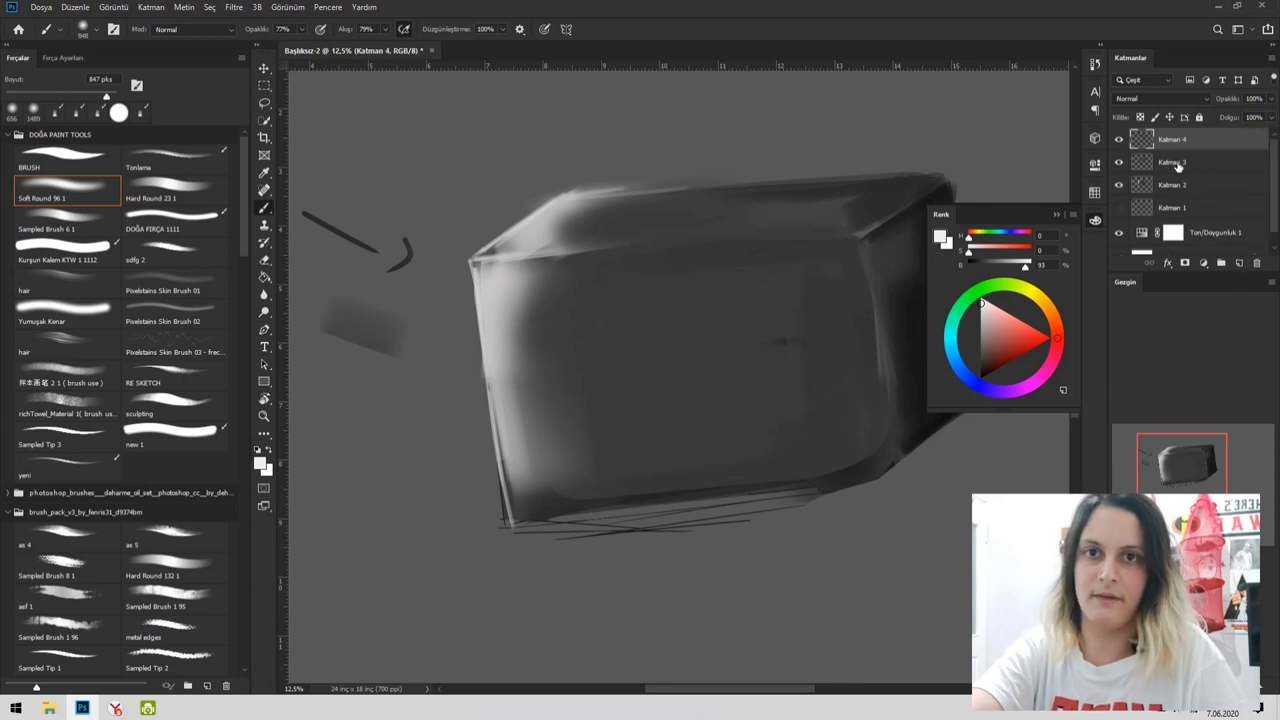
# - Check the dark shading by toggling the visibility of Katman 3, and rename the layer as "koyu ton"
pyautogui.click(1178, 166)
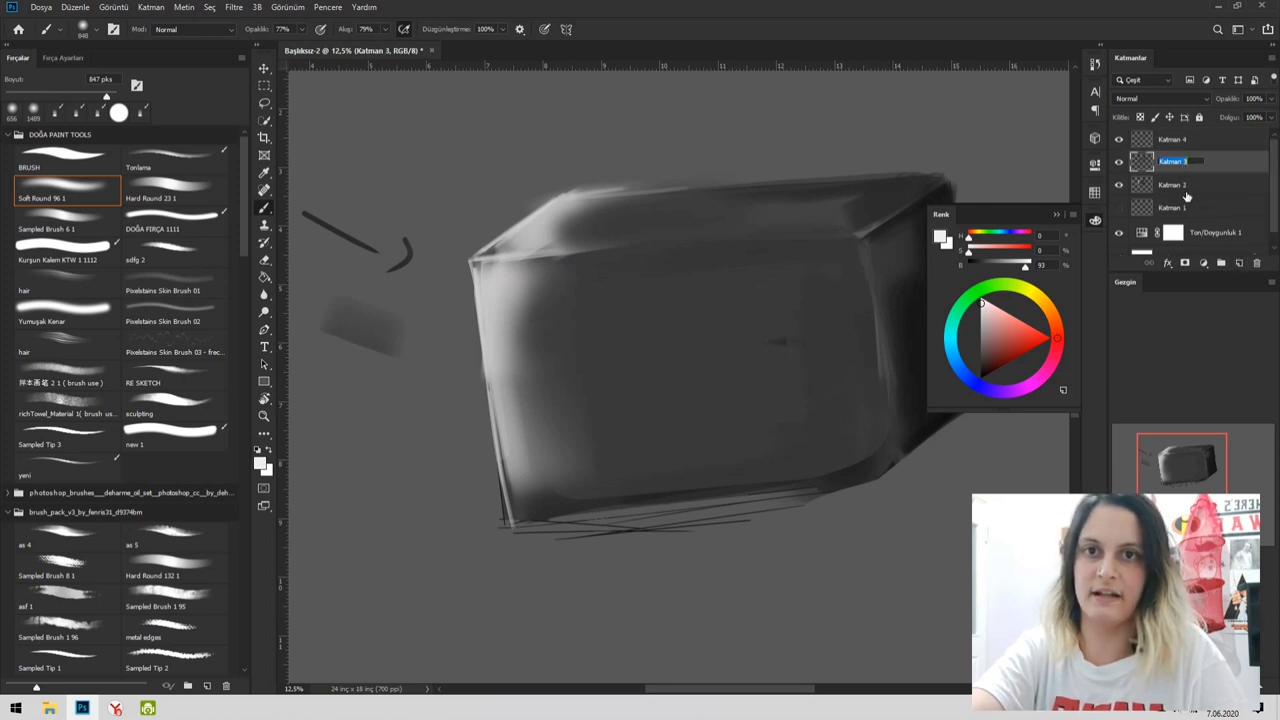
pyautogui.click(1119, 163)
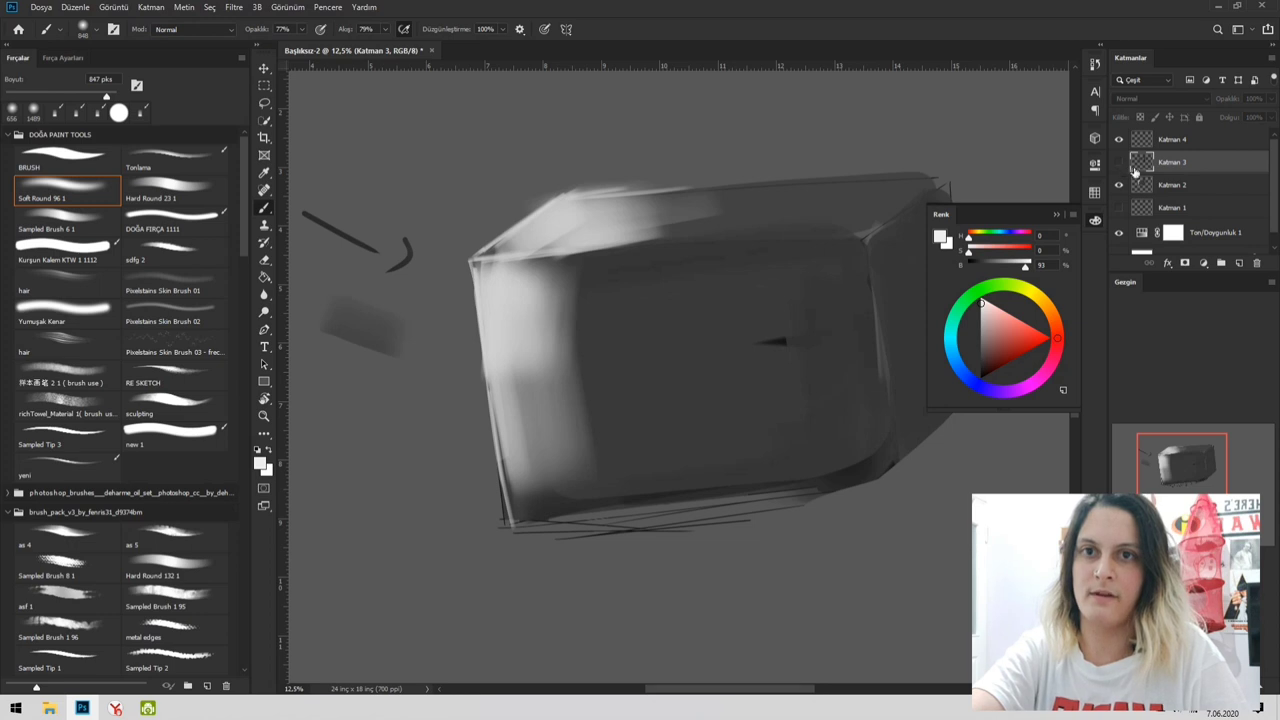
pyautogui.click(1119, 163)
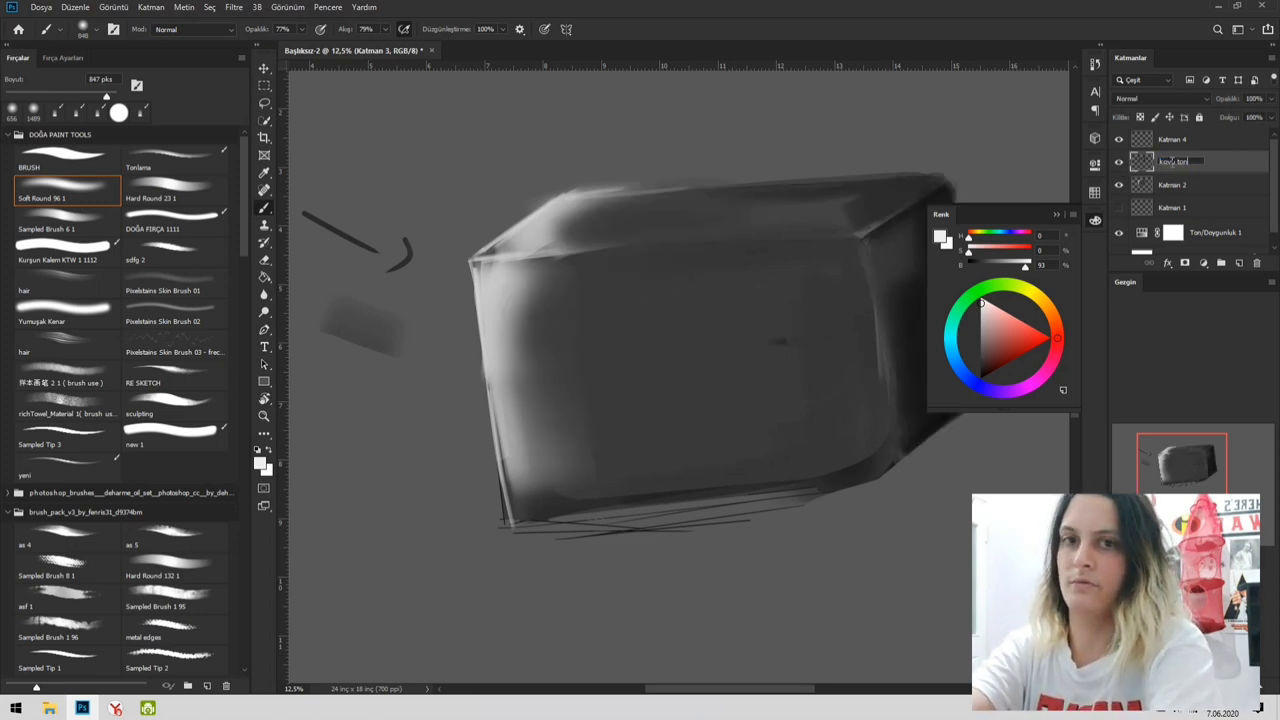
pyautogui.press('Return')
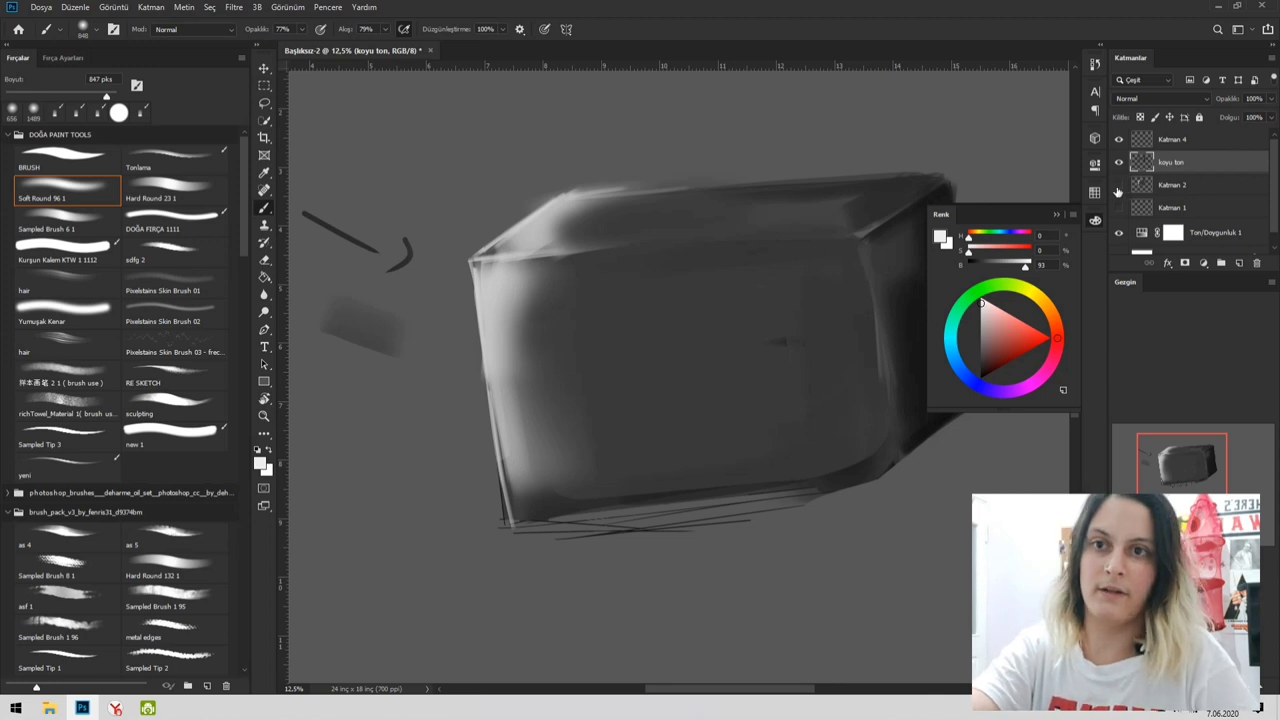
# - Toggle the visibility of Katman 2 to check its shading, and rename the layer as "genel ton"
pyautogui.click(1119, 186)
pyautogui.click(1119, 186)
pyautogui.doubleClick(1172, 185)
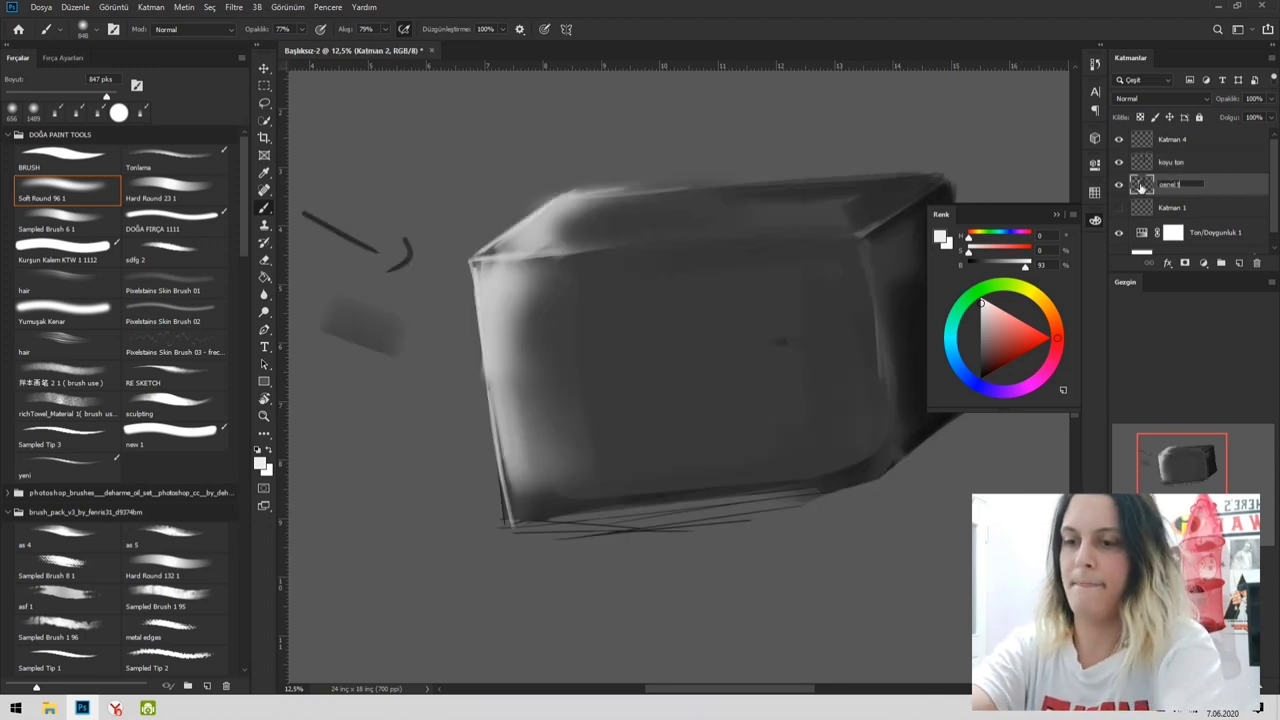
pyautogui.write('genel ton')
pyautogui.press('Return')
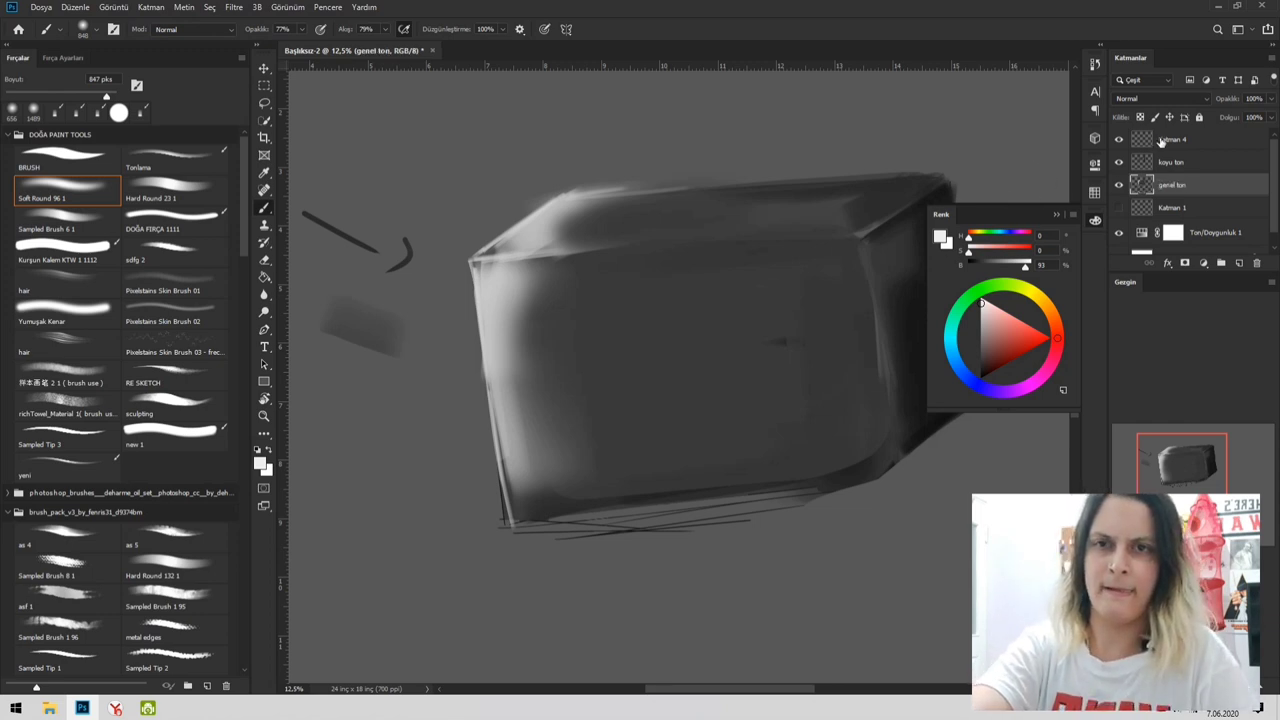
# - Toggle the visibility of Katman 4 and rename the layer as "açık ton"
pyautogui.click(1160, 141)
pyautogui.click(1119, 141)
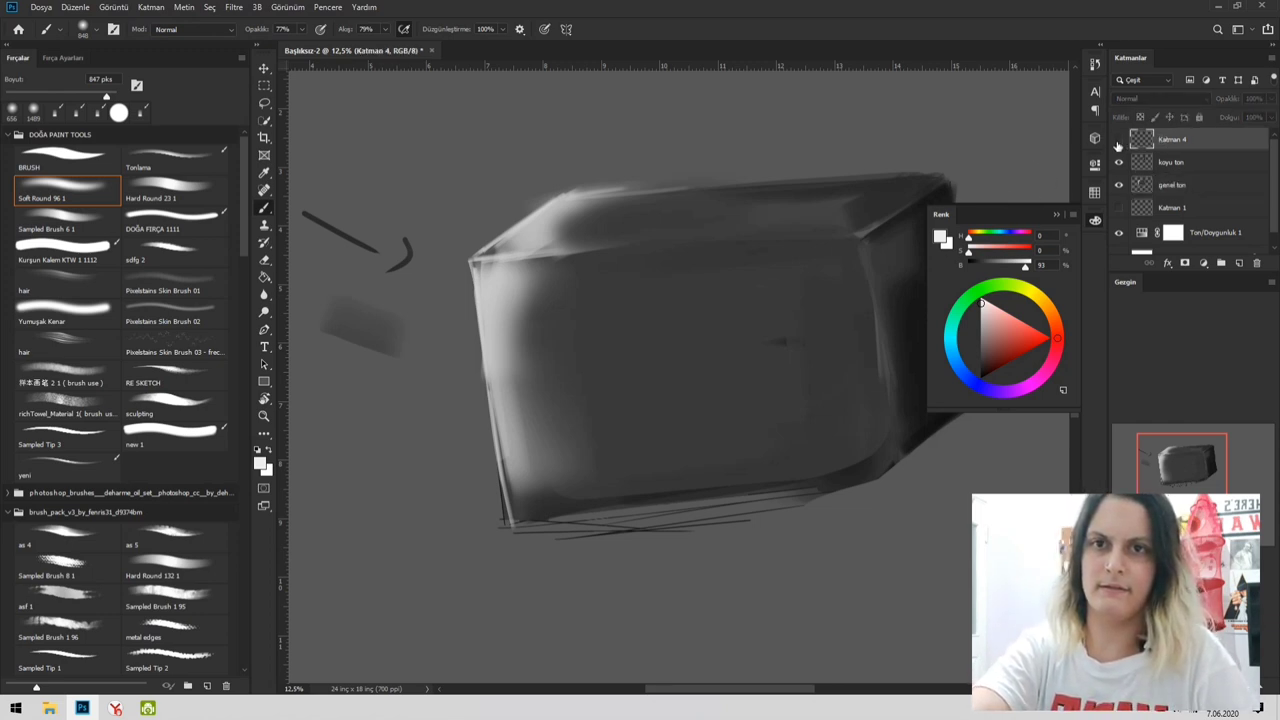
pyautogui.click(1119, 141)
pyautogui.doubleClick(1170, 143)
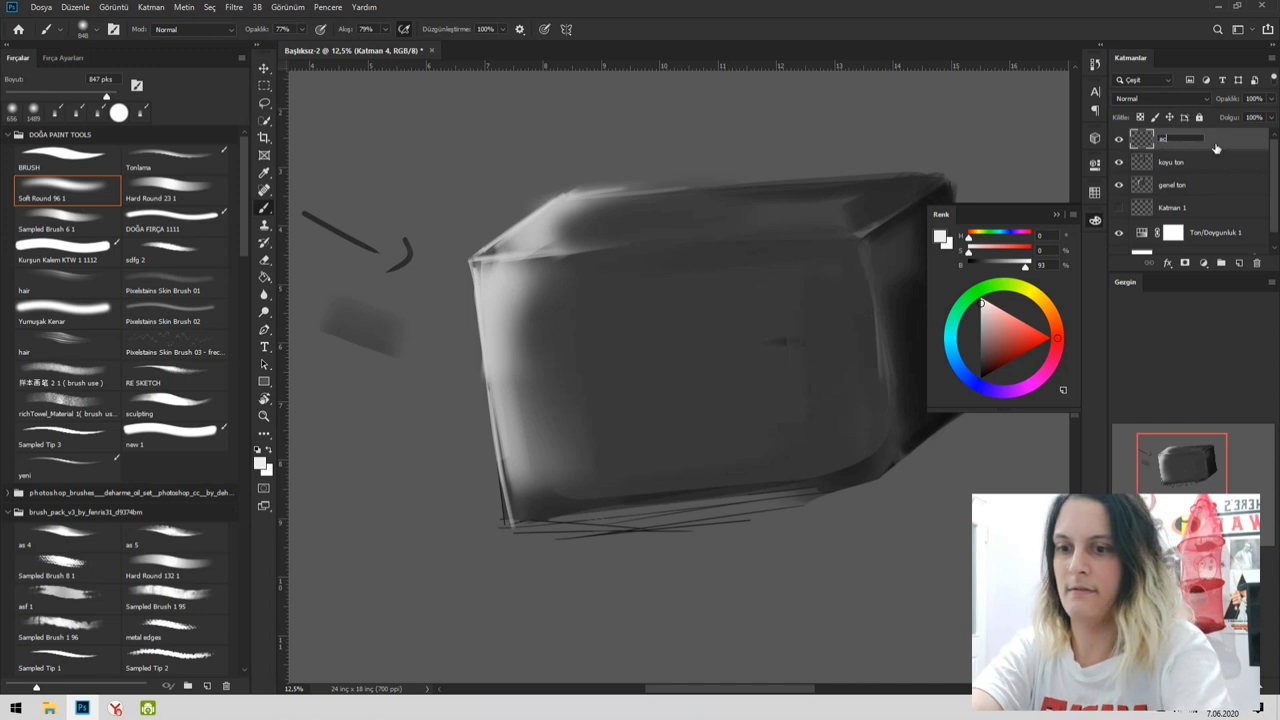
pyautogui.write('açı ton')
pyautogui.press('Return')
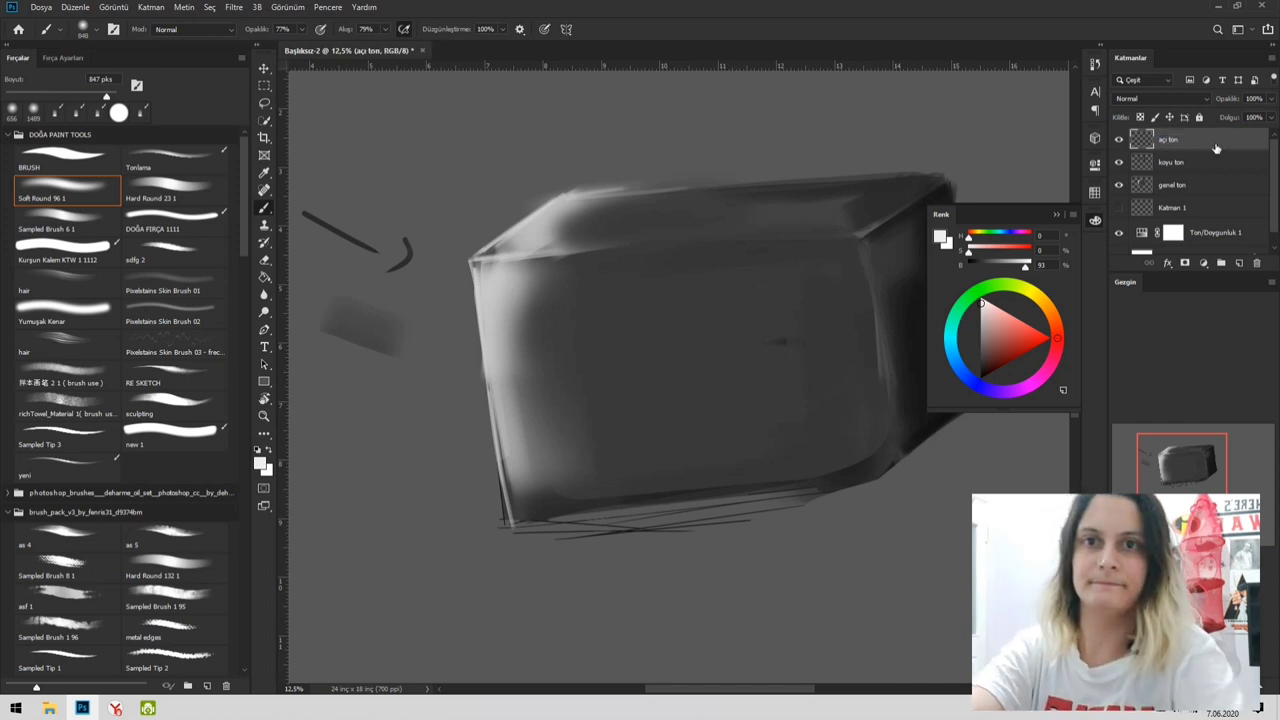
pyautogui.doubleClick(1165, 141)
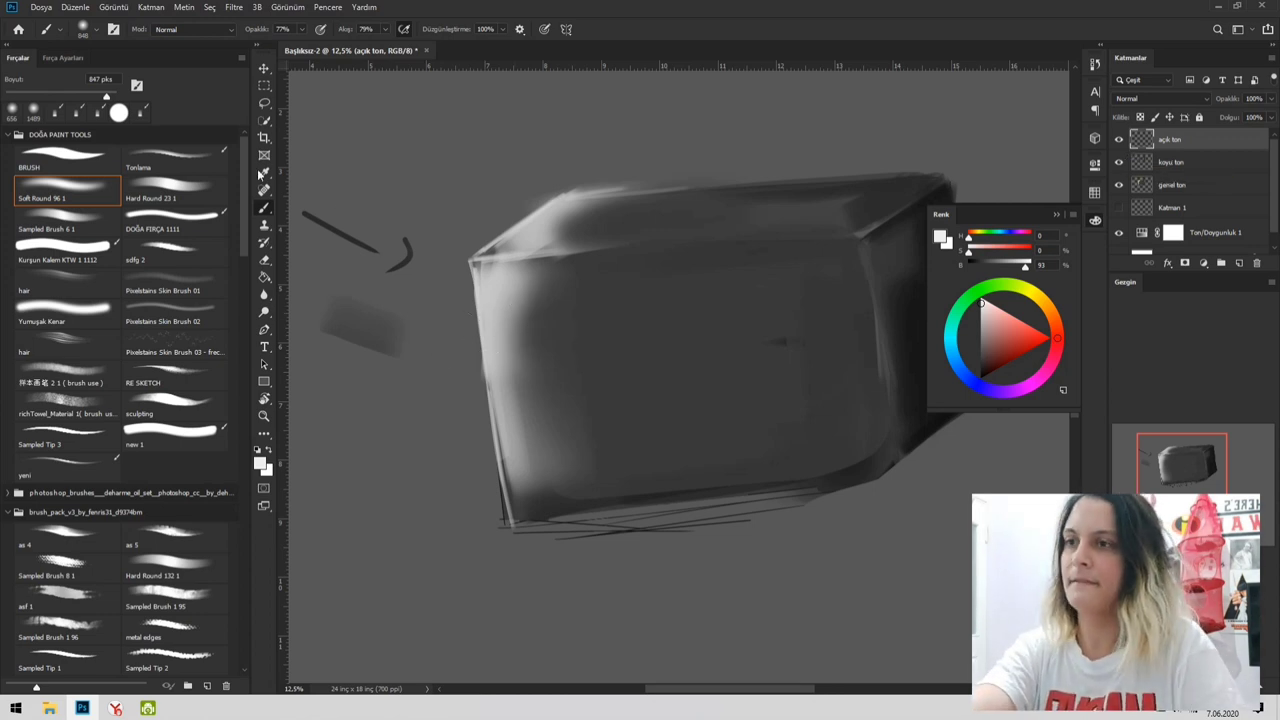
# - Paint bright highlights along the left edges of the front and top faces with the Tonlama brush at 493 px
pyautogui.click(195, 163)
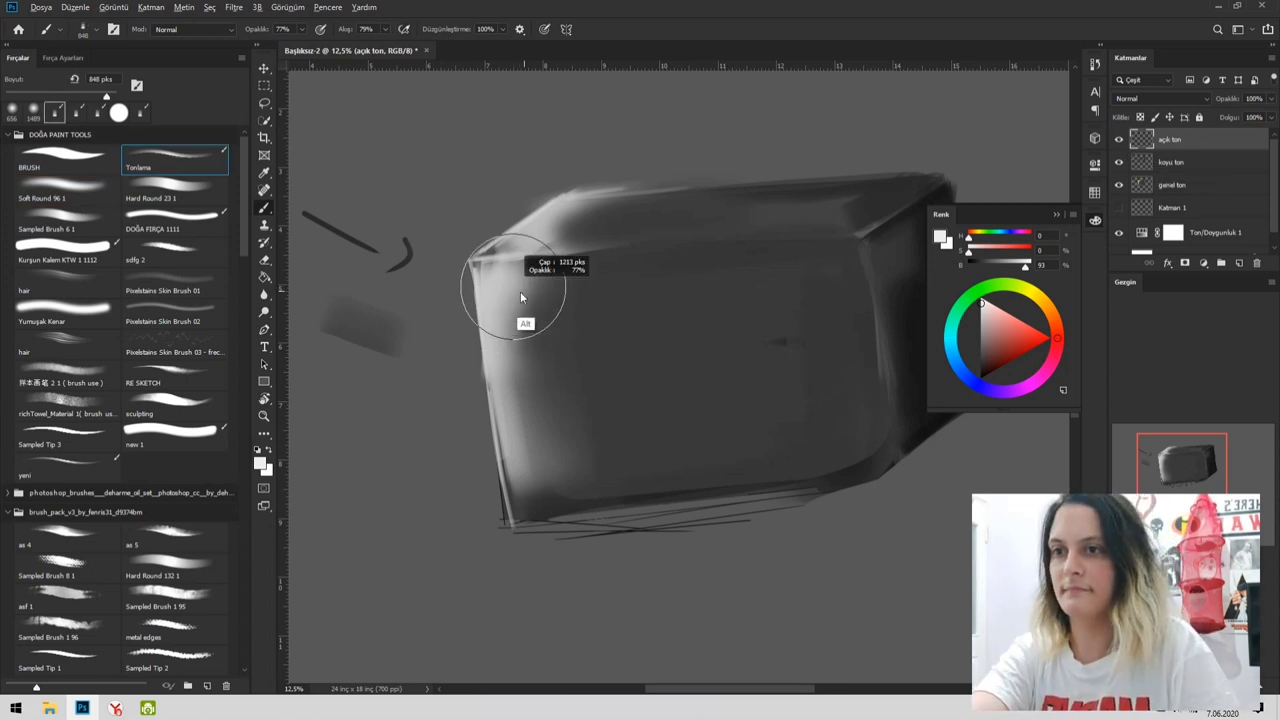
pyautogui.moveTo(476, 264); pyautogui.dragTo(478, 316)
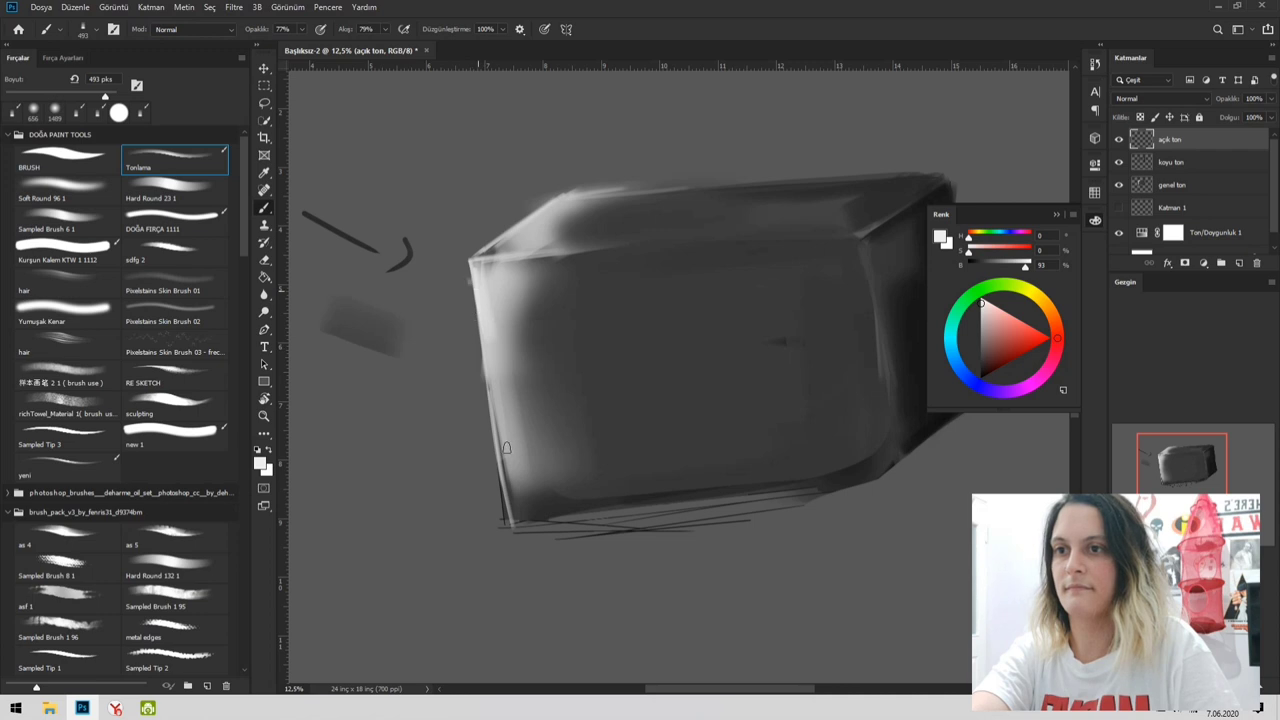
pyautogui.moveTo(506, 448)
pyautogui.mouseDown()
pyautogui.moveTo(470, 258)
pyautogui.moveTo(489, 261)
pyautogui.moveTo(560, 210)
pyautogui.mouseUp()
# - Brighten the lit corner of the top face with Tonlama strokes, at 192 px along its edges and 777 px inside
pyautogui.moveTo(415, 273); pyautogui.dragTo(559, 279)
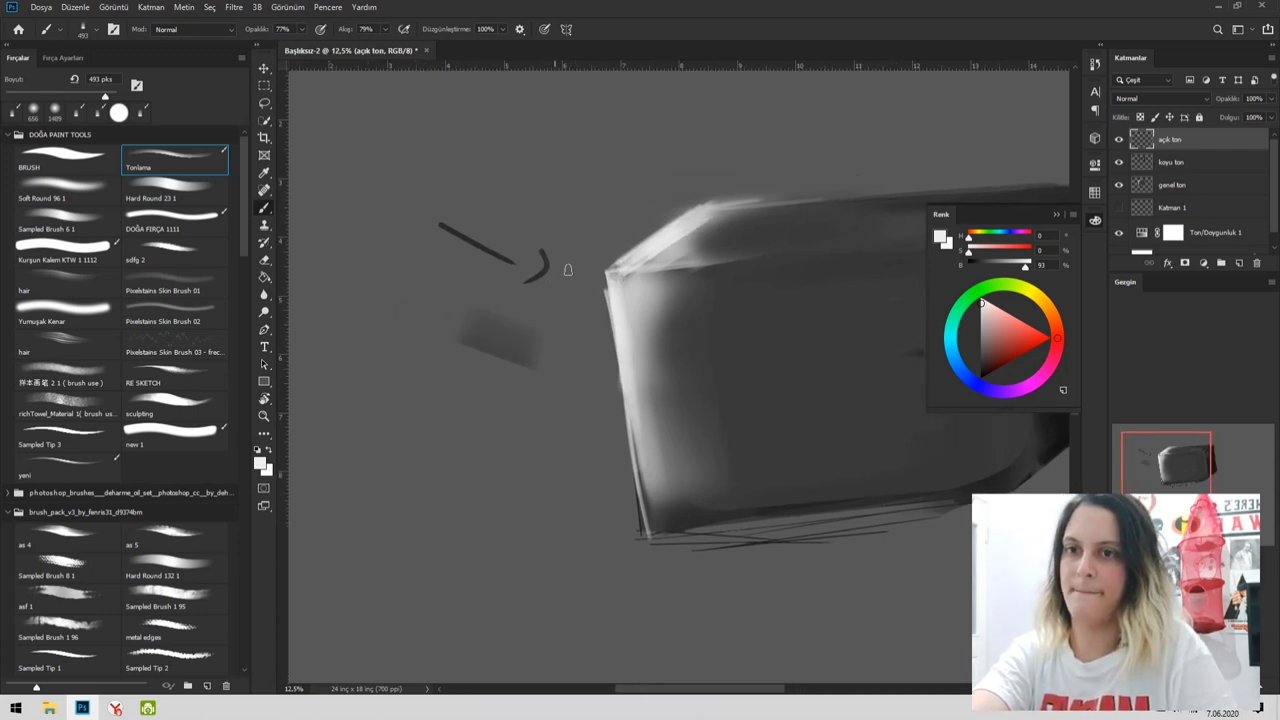
pyautogui.press('z')
pyautogui.click(617, 267)
pyautogui.press('b')
pyautogui.moveTo(690, 281); pyautogui.dragTo(615, 279)
pyautogui.moveTo(720, 256)
pyautogui.mouseDown()
pyautogui.moveTo(608, 272)
pyautogui.moveTo(658, 276)
pyautogui.mouseUp()
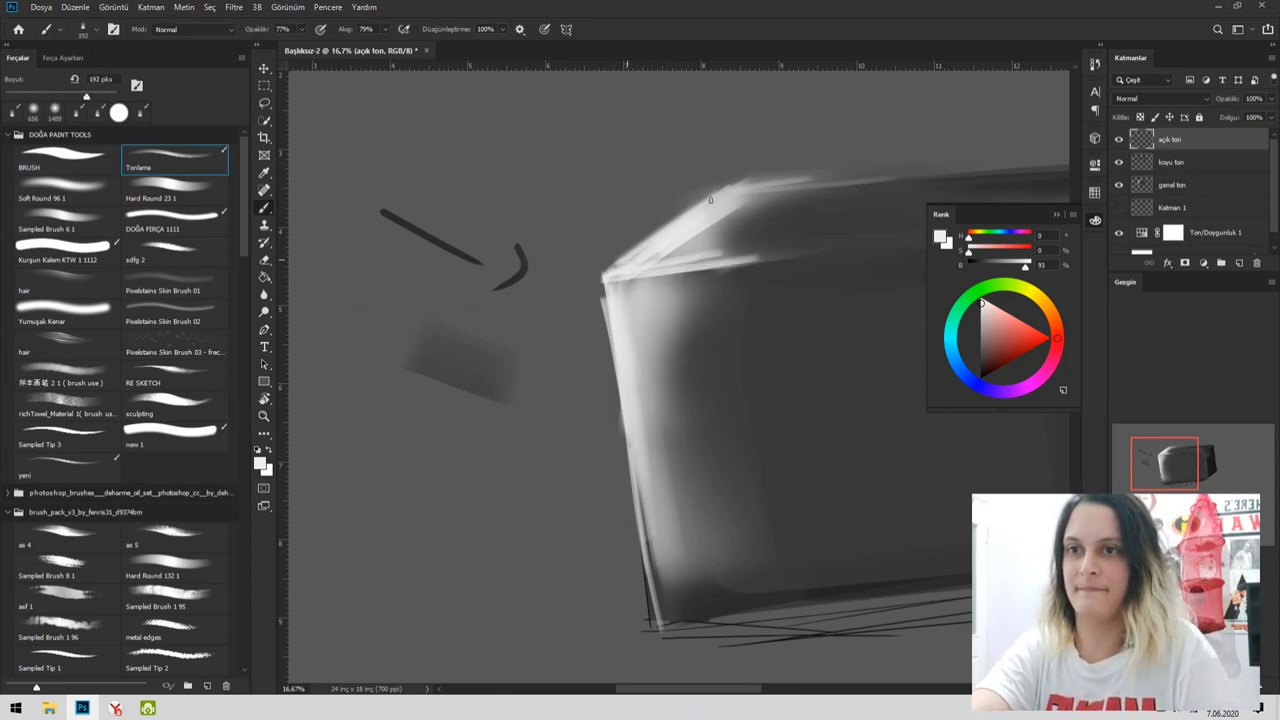
pyautogui.moveTo(714, 200); pyautogui.dragTo(820, 168)
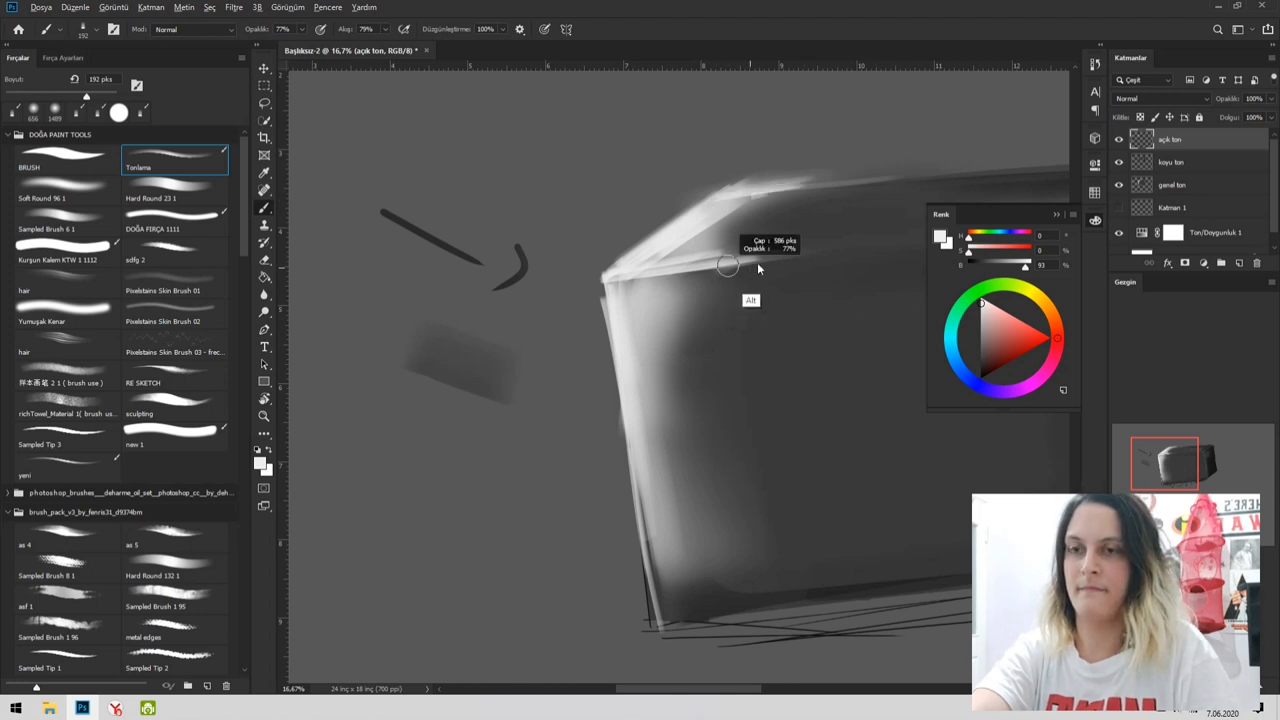
pyautogui.moveTo(757, 262); pyautogui.dragTo(771, 262)
pyautogui.moveTo(635, 262)
pyautogui.mouseDown()
pyautogui.moveTo(750, 214)
pyautogui.moveTo(708, 232)
pyautogui.mouseUp()
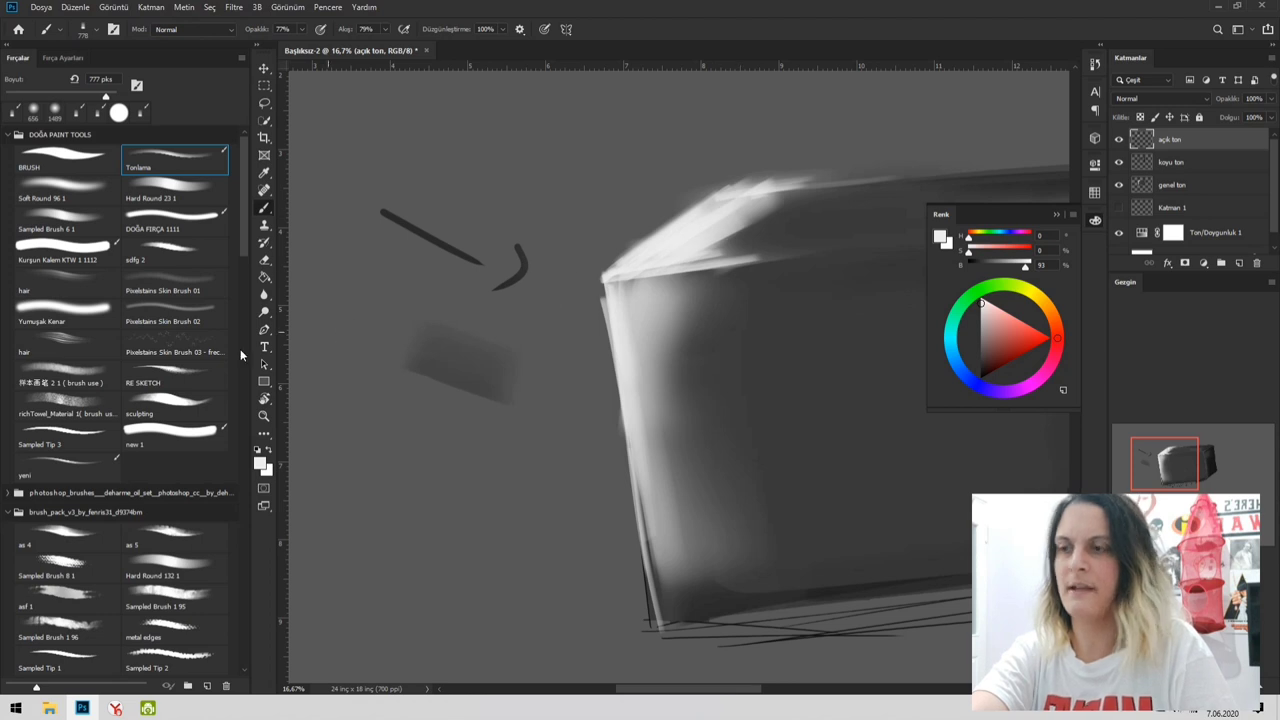
# - Sample the 59% brightness grey from the top face and blend its highlight inward with Soft Round 96 1 at 515 px
pyautogui.click(97, 204)
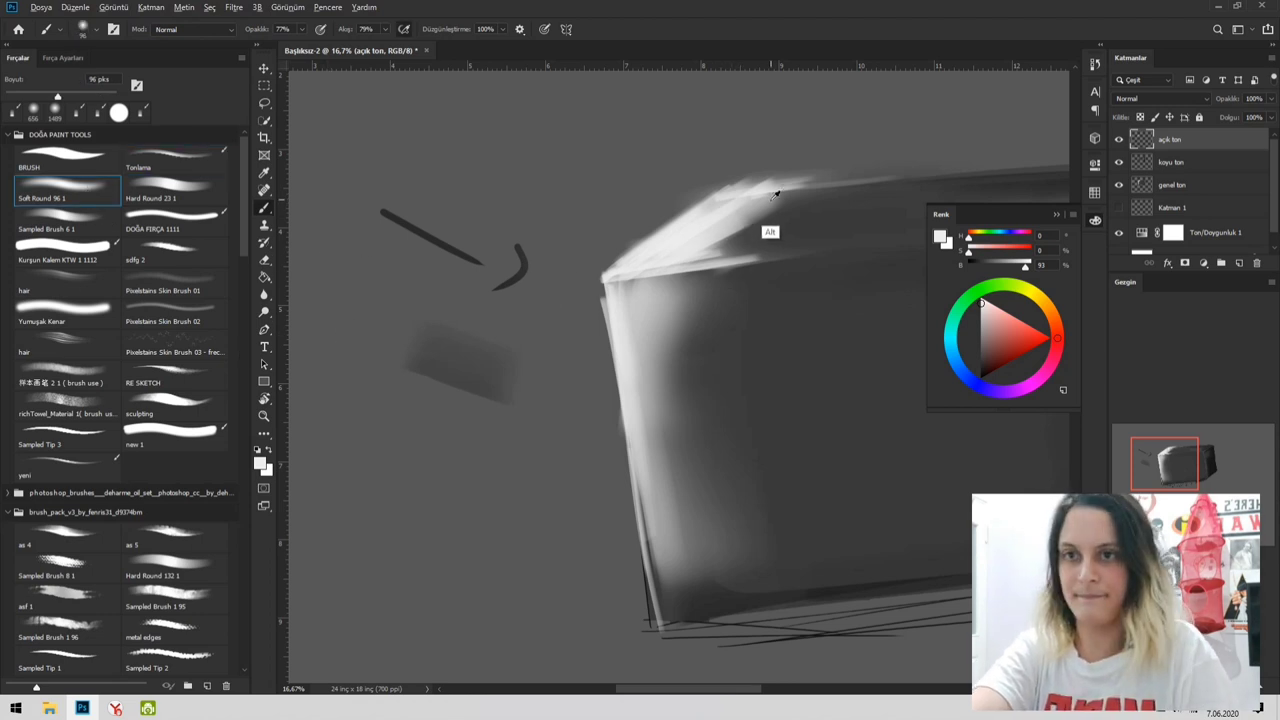
pyautogui.keyDown('alt'); pyautogui.click(768, 236); pyautogui.keyUp('alt')
pyautogui.moveTo(752, 220); pyautogui.dragTo(788, 220)
pyautogui.moveTo(712, 244)
pyautogui.mouseDown()
pyautogui.moveTo(785, 201)
pyautogui.moveTo(831, 199)
pyautogui.moveTo(800, 211)
pyautogui.mouseUp()
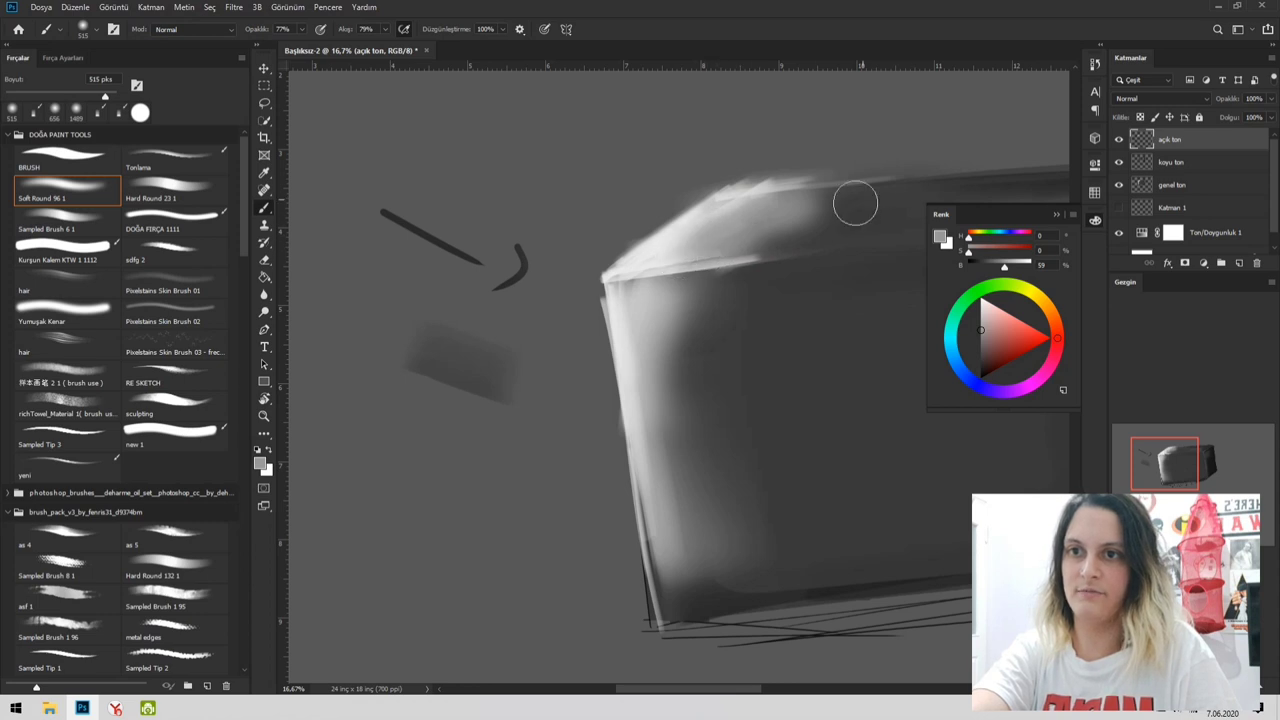
# - Switch to the Tonlama brush for further strokes on the açık ton layer
pyautogui.moveTo(767, 321); pyautogui.dragTo(746, 263)
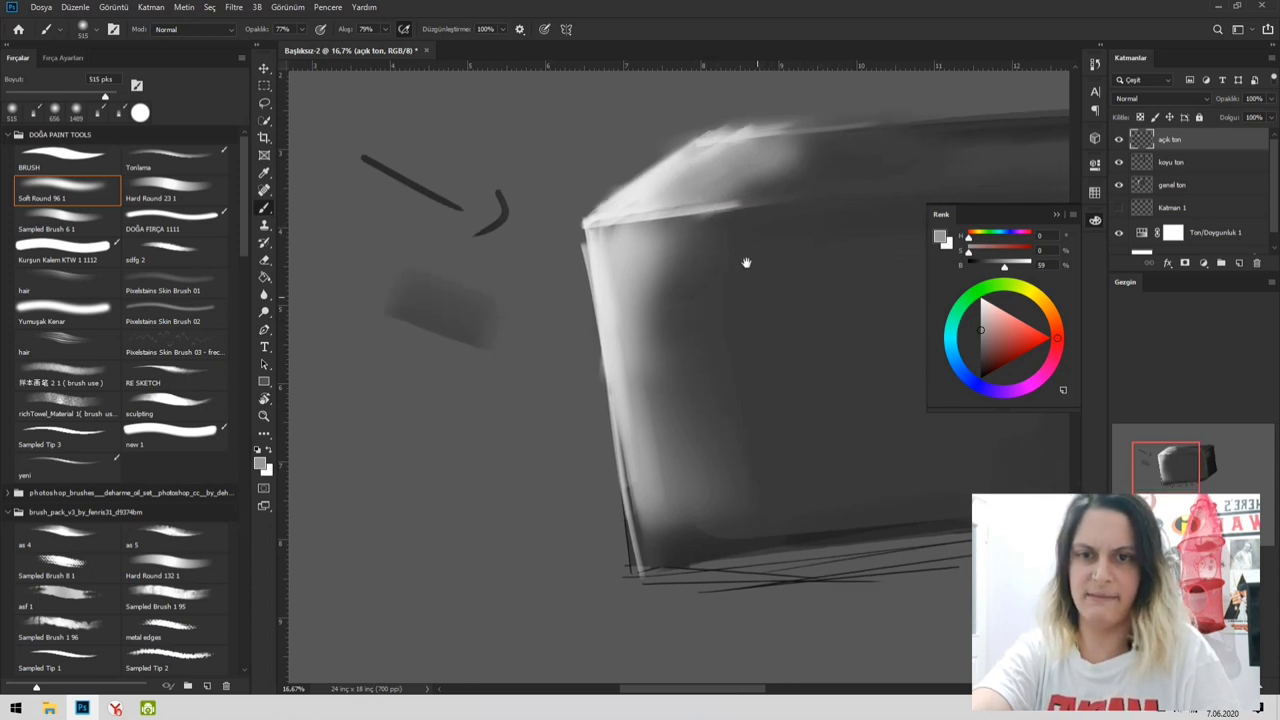
pyautogui.moveTo(753, 390)
pyautogui.mouseDown()
pyautogui.moveTo(729, 331)
pyautogui.moveTo(686, 331)
pyautogui.mouseUp()
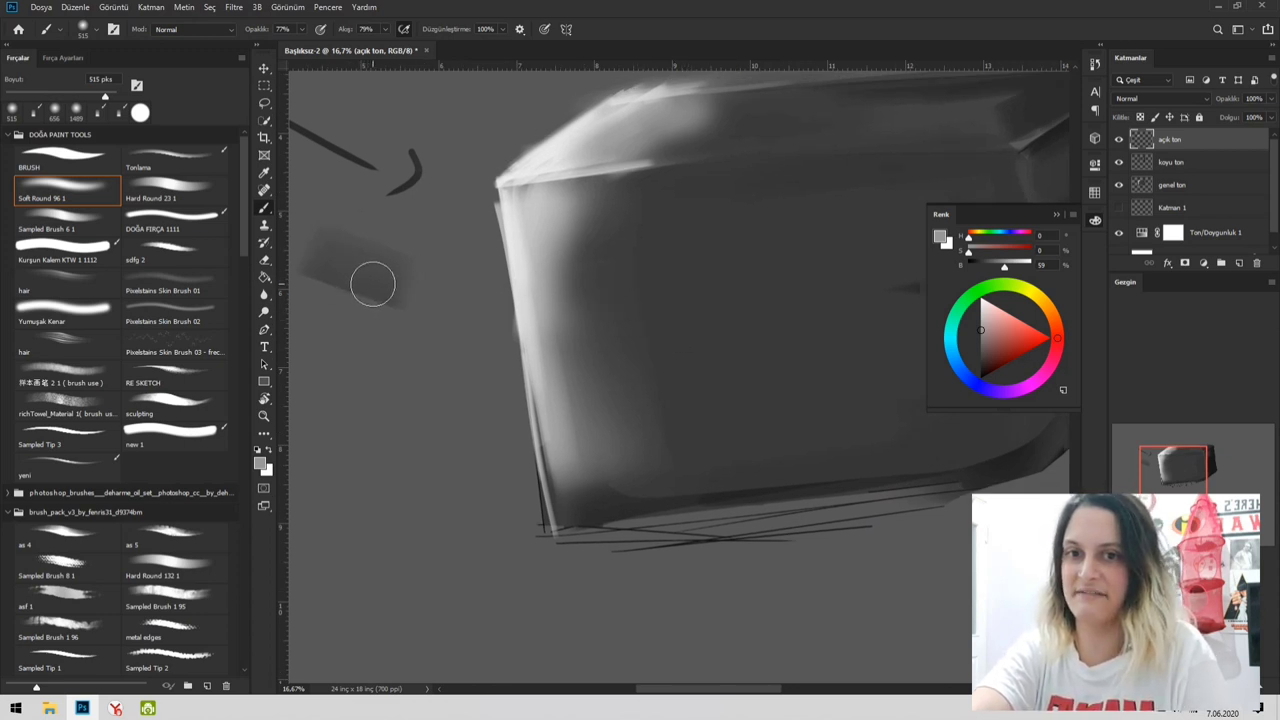
pyautogui.click(180, 160)
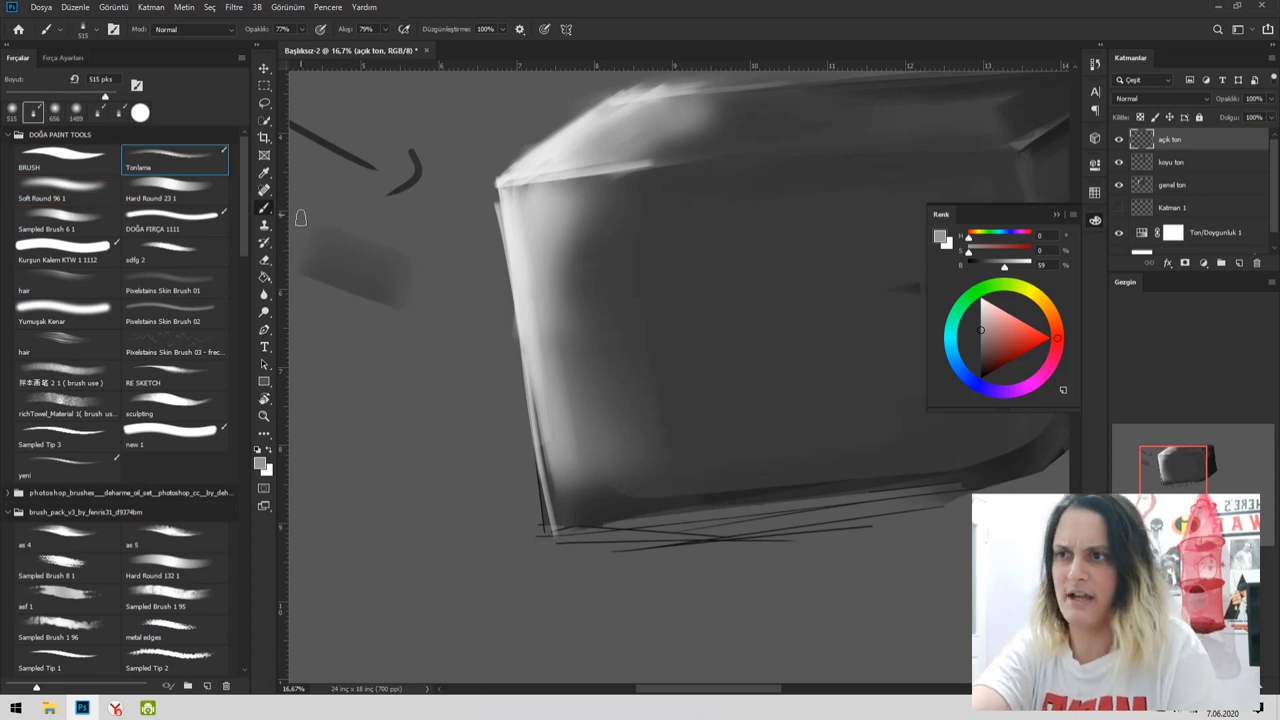
# - Sample the light gray at the block's front corner and brush a highlight along its upper back edge on the açık ton layer
pyautogui.keyDown('alt'); pyautogui.click(520, 199); pyautogui.keyUp('alt')
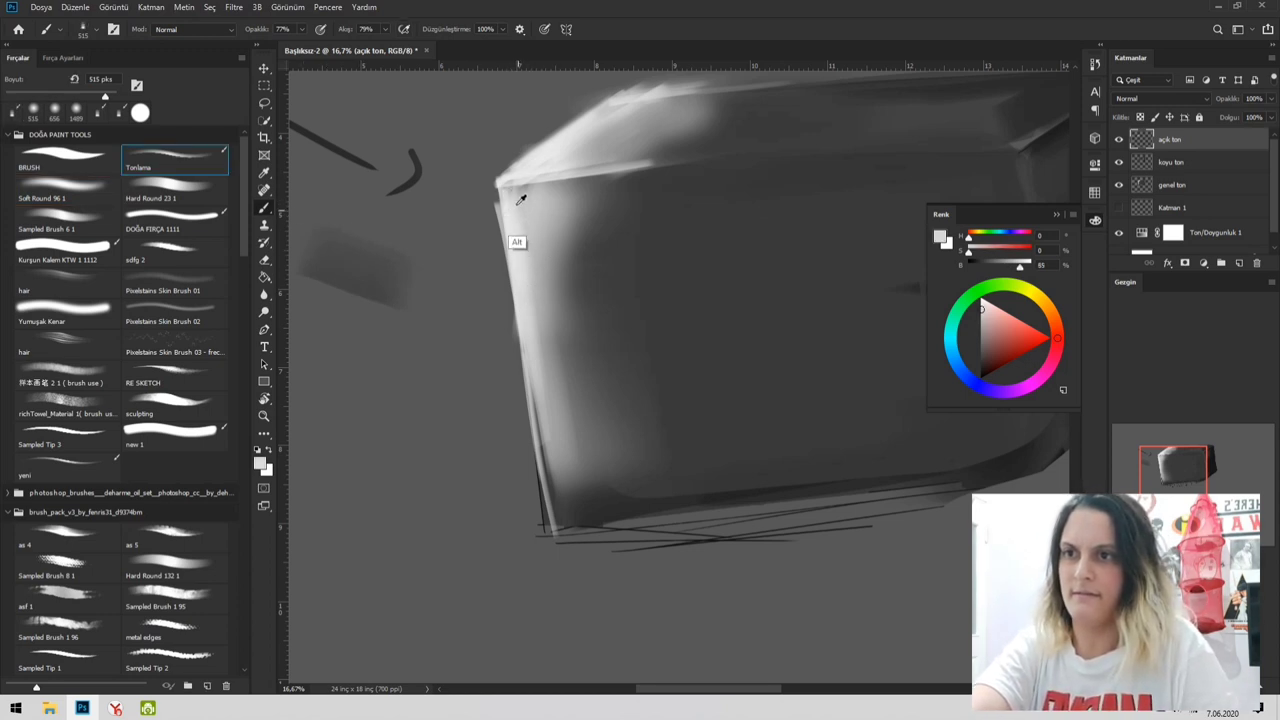
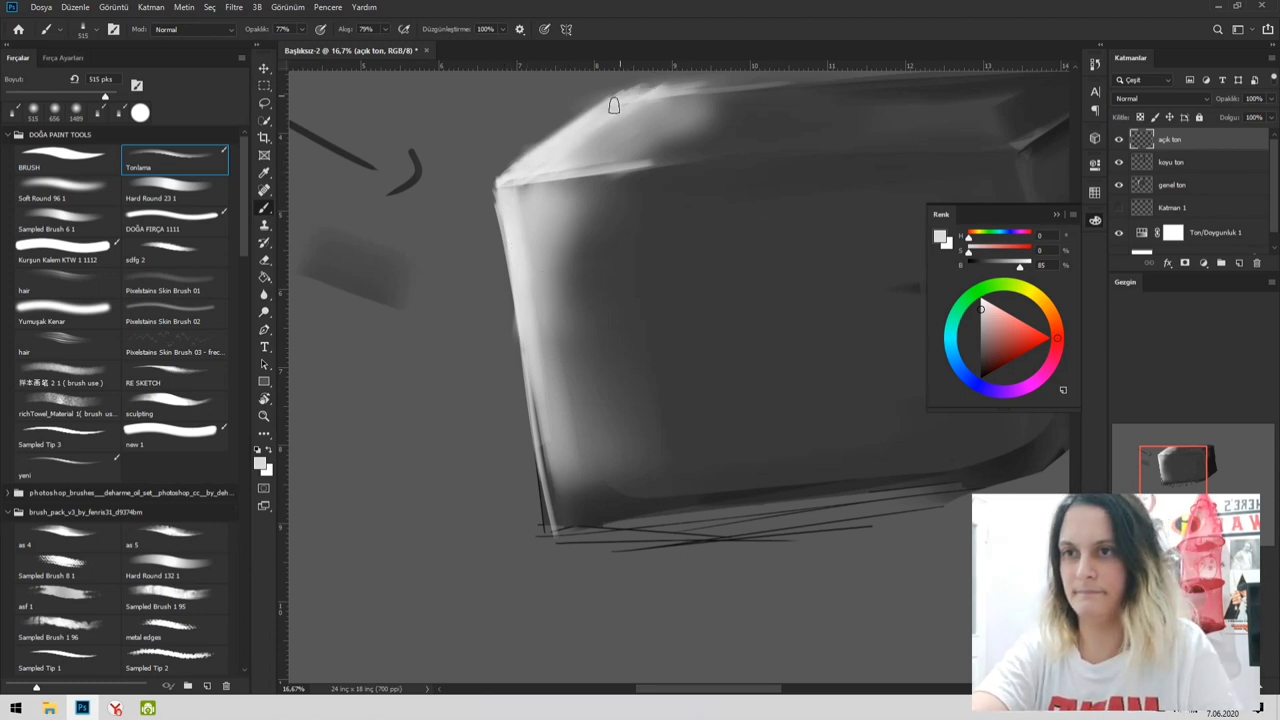
pyautogui.moveTo(680, 96); pyautogui.dragTo(605, 117)
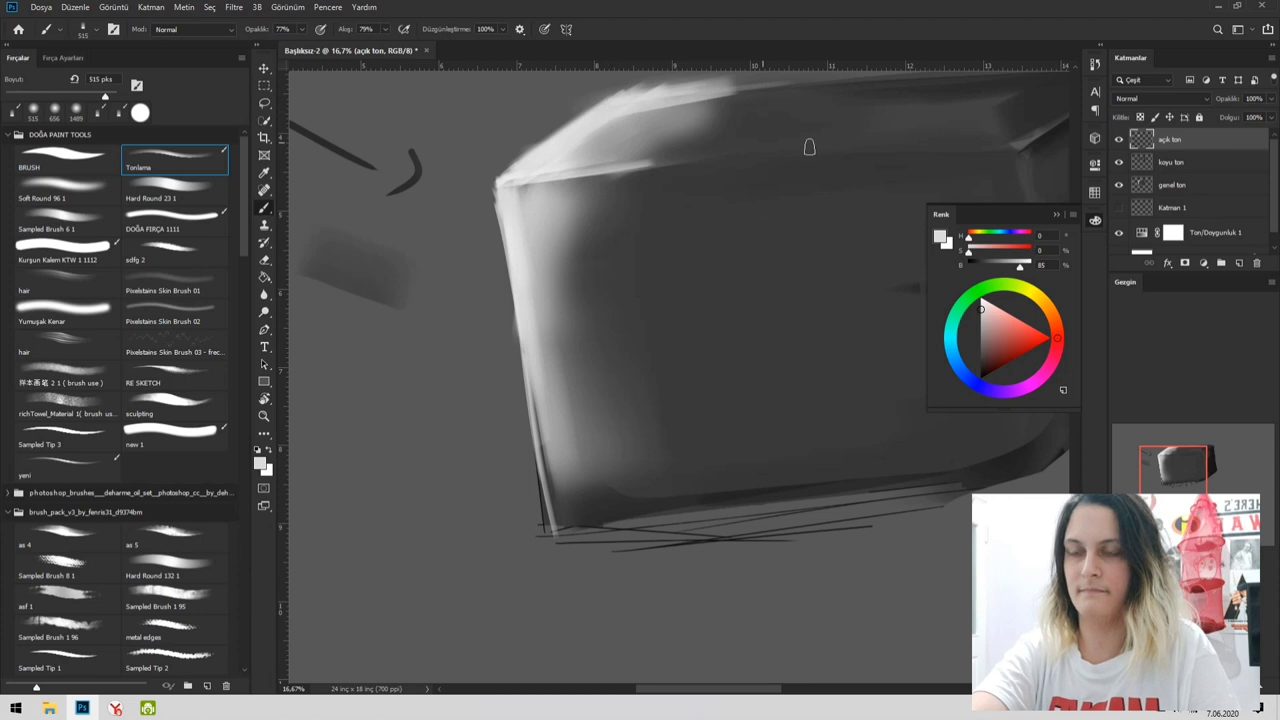
pyautogui.moveTo(809, 147); pyautogui.dragTo(683, 209)
# - Fit the whole canvas in view to examine the shading of the complete block
pyautogui.press('z')
pyautogui.keyDown('alt'); pyautogui.click(705, 193); pyautogui.keyUp('alt')
pyautogui.keyDown('alt'); pyautogui.click(711, 195); pyautogui.keyUp('alt')
pyautogui.keyDown('alt'); pyautogui.click(713, 197); pyautogui.keyUp('alt')
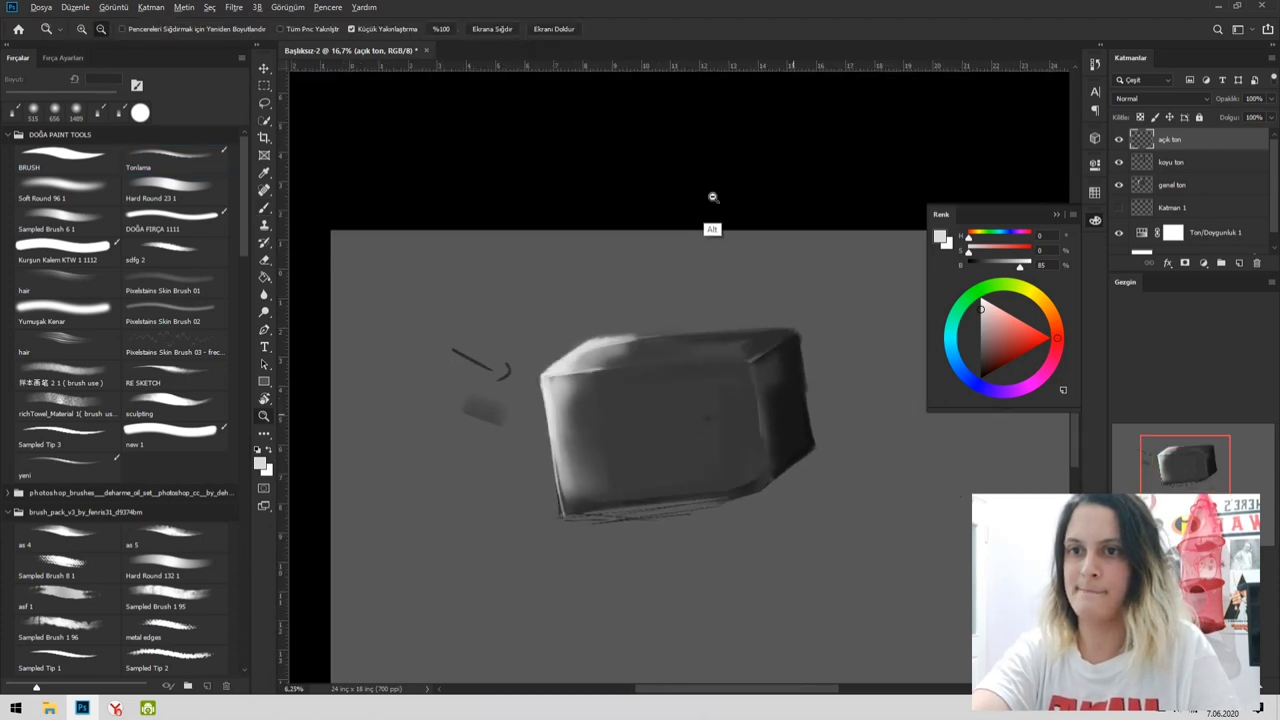
pyautogui.keyDown('alt'); pyautogui.click(713, 197); pyautogui.keyUp('alt')
pyautogui.moveTo(716, 280)
pyautogui.mouseDown()
pyautogui.moveTo(706, 483)
pyautogui.moveTo(703, 203)
pyautogui.mouseUp()
pyautogui.press('z')
pyautogui.moveTo(697, 364)
pyautogui.mouseDown()
pyautogui.moveTo(749, 354)
pyautogui.moveTo(727, 365)
pyautogui.mouseUp()
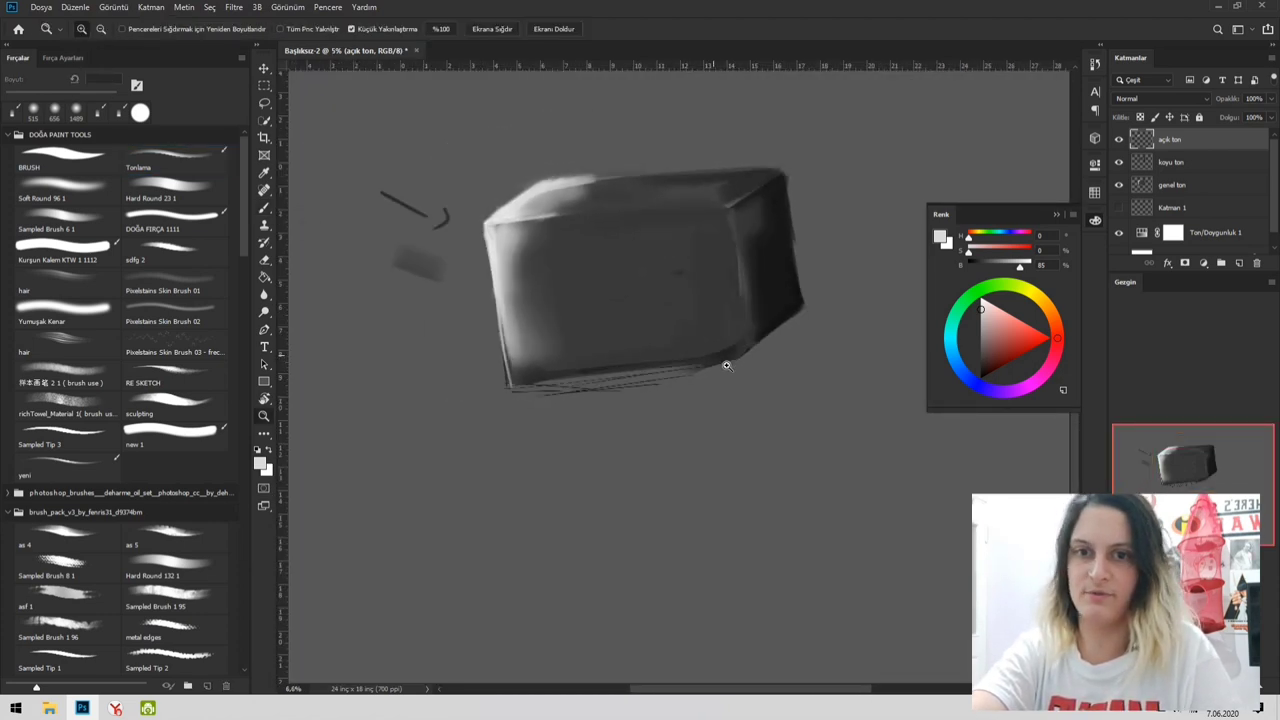
pyautogui.hotkey('ctrl', '0')
pyautogui.press('b')
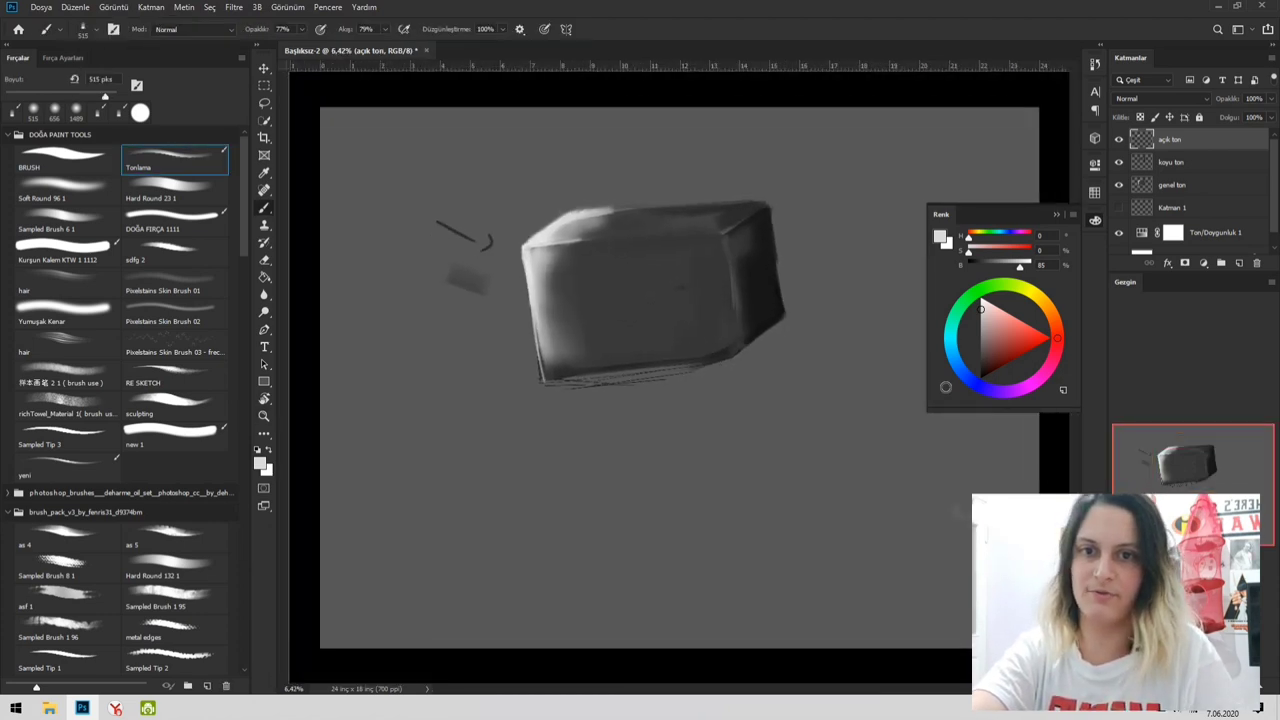
# - Add a new layer directly above Katman 1 and name it zemin
pyautogui.click(1212, 189)
pyautogui.click(1217, 210)
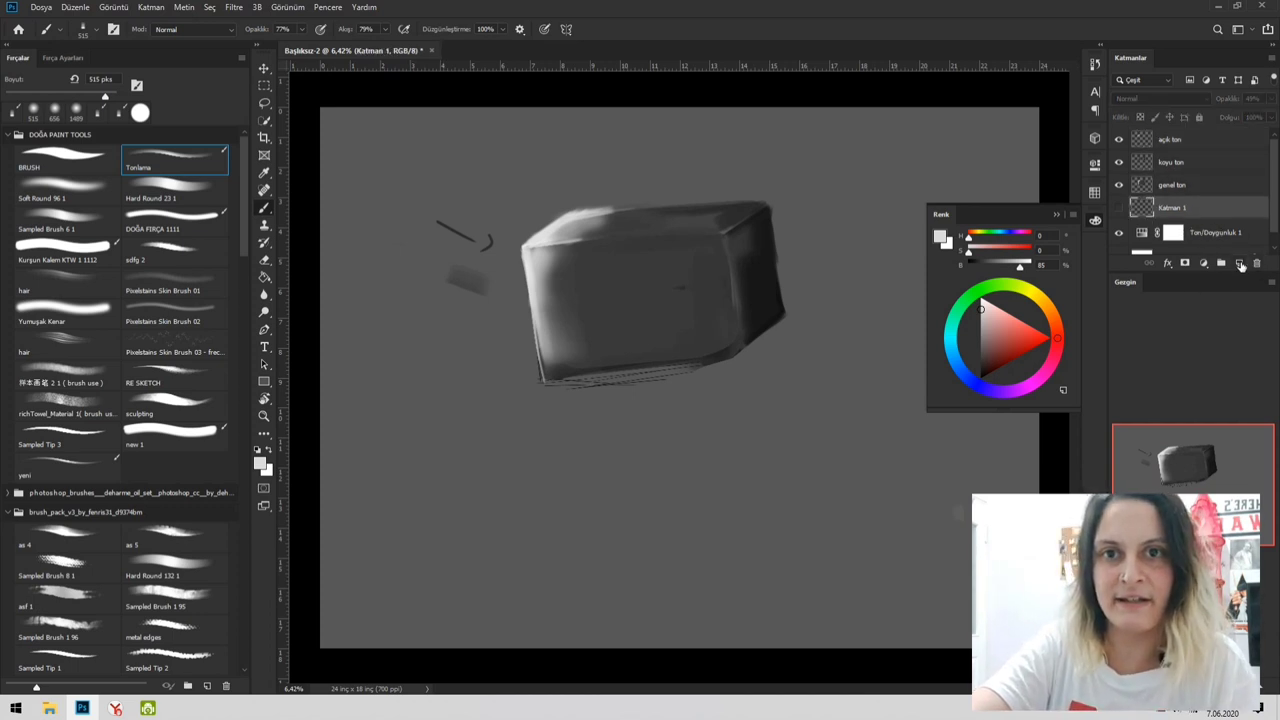
pyautogui.click(1240, 264)
pyautogui.doubleClick(1176, 208)
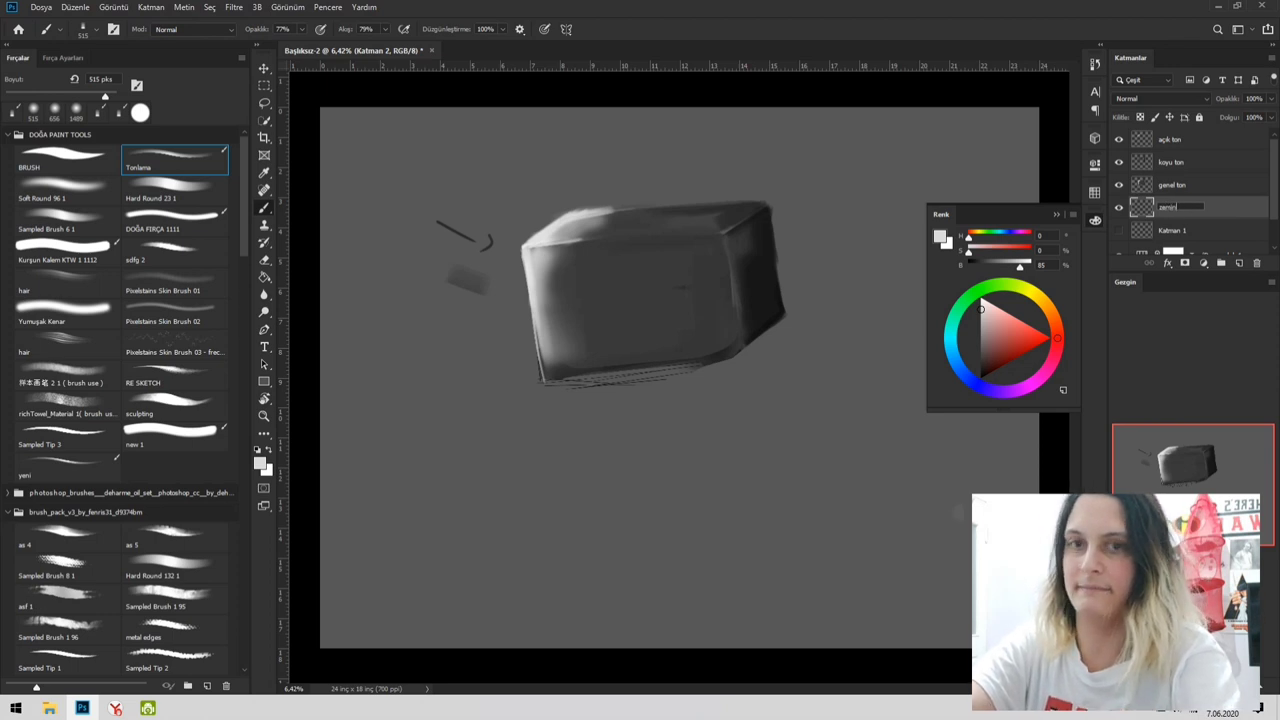
pyautogui.press('Return')
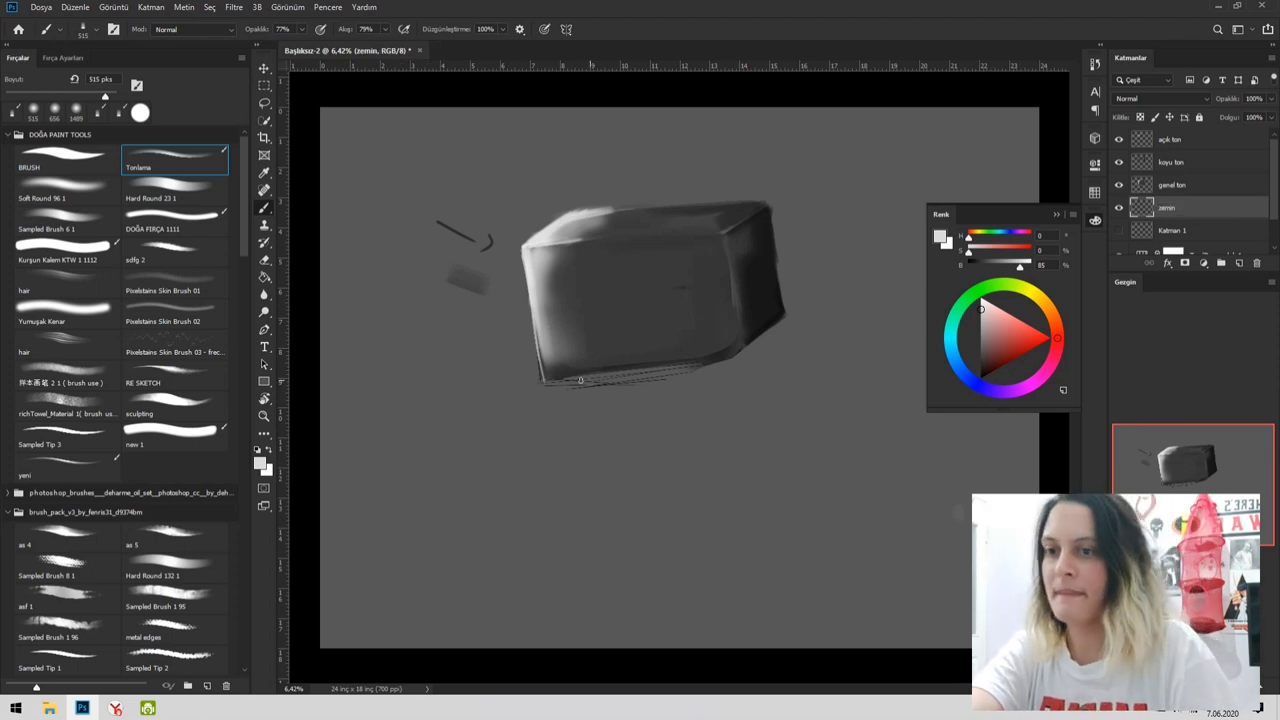
# - Enlarge the brush to 2861 px, sample the block's dark side tone, and paint a shadow band on the ground beneath the block
pyautogui.moveTo(580, 380); pyautogui.dragTo(642, 367)
pyautogui.keyDown('alt'); pyautogui.click(730, 308); pyautogui.keyUp('alt')
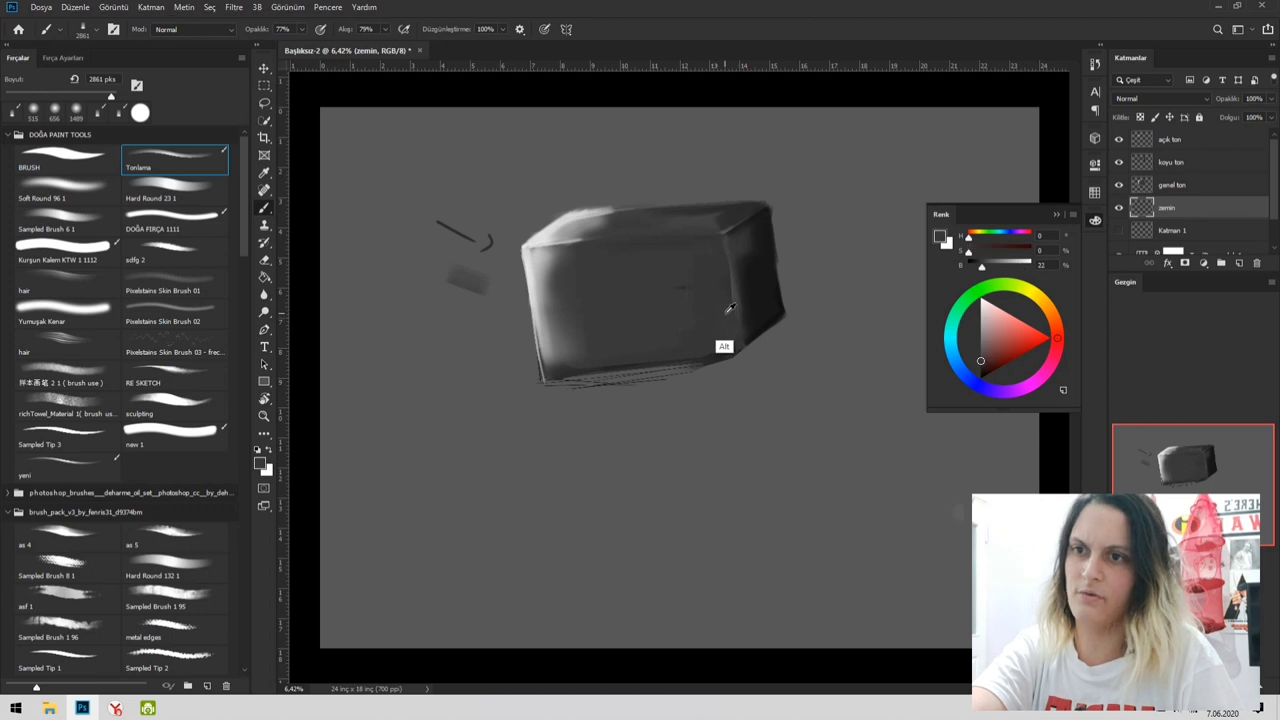
pyautogui.keyDown('alt'); pyautogui.click(726, 317); pyautogui.keyUp('alt')
pyautogui.keyDown('alt'); pyautogui.click(746, 240); pyautogui.keyUp('alt')
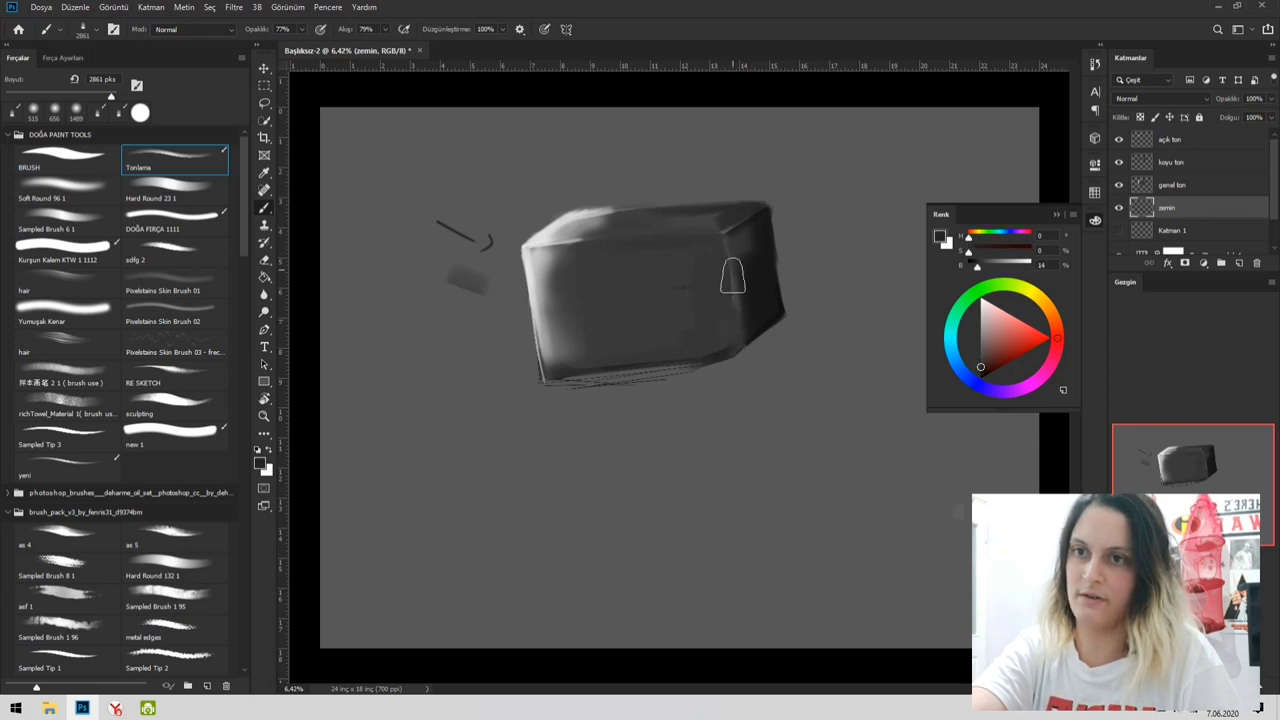
pyautogui.moveTo(514, 396)
pyautogui.mouseDown()
pyautogui.moveTo(889, 303)
pyautogui.moveTo(480, 422)
pyautogui.moveTo(735, 362)
pyautogui.mouseUp()
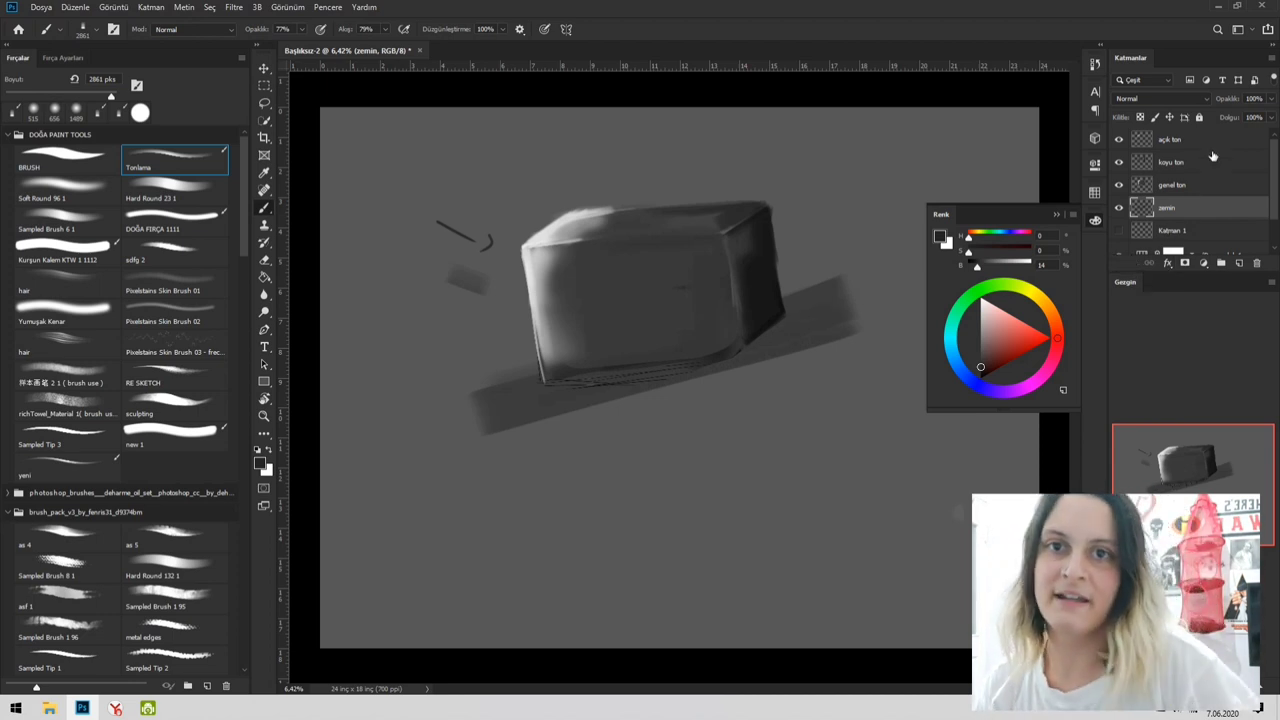
# - Go through the açık ton, koyu ton and genel ton layers, and return to the zemin layer
pyautogui.click(1178, 141)
pyautogui.click(1178, 164)
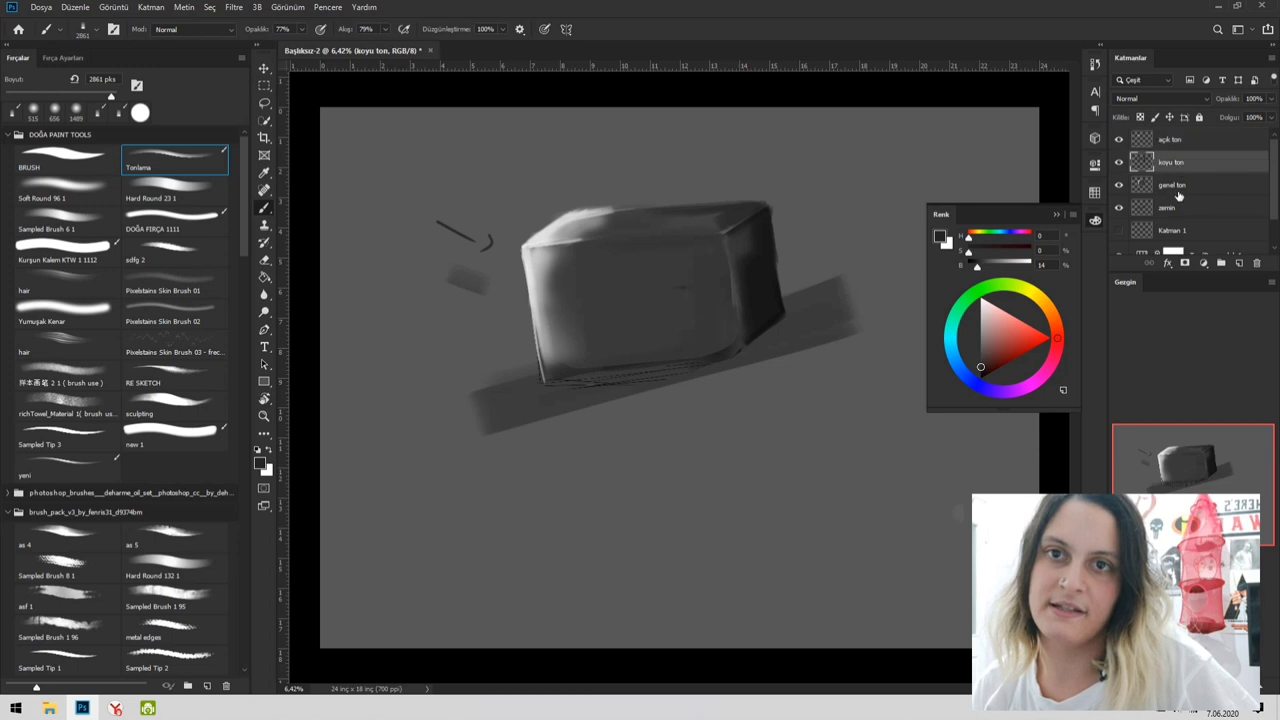
pyautogui.click(1178, 186)
pyautogui.click(1181, 162)
pyautogui.click(1179, 141)
pyautogui.click(1177, 207)
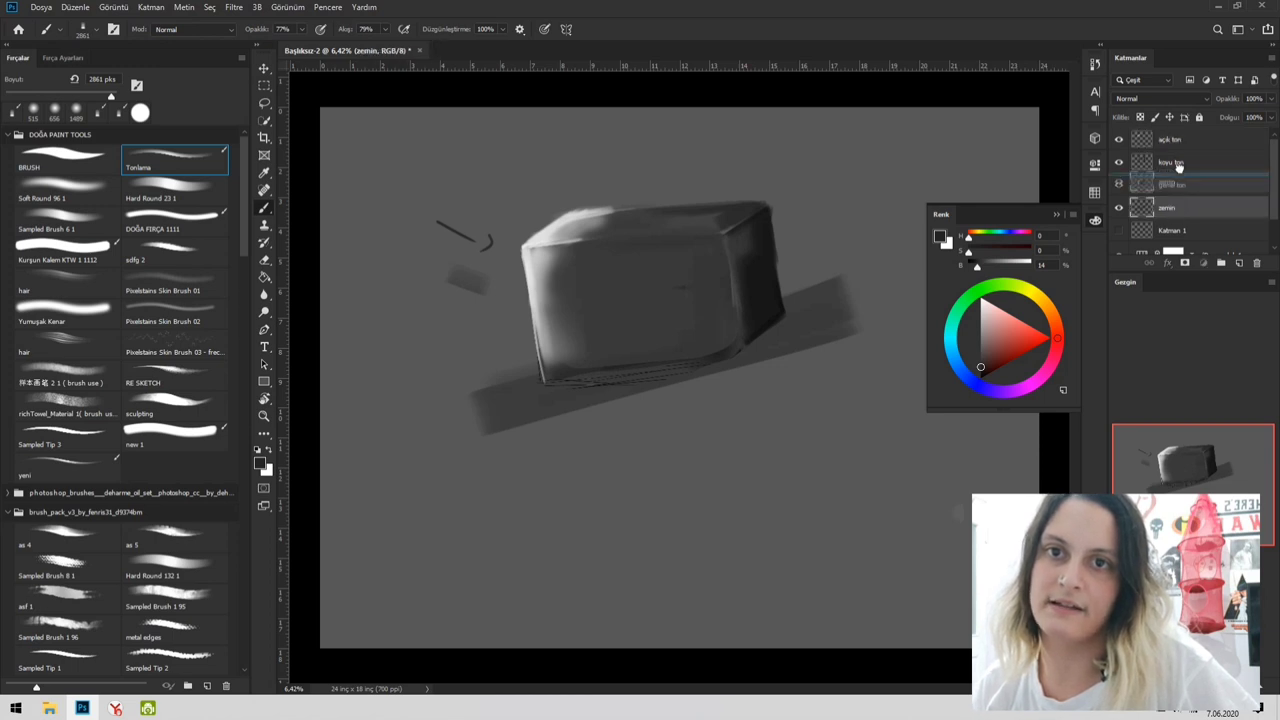
pyautogui.moveTo(1177, 212)
pyautogui.mouseDown()
pyautogui.moveTo(1197, 144)
pyautogui.moveTo(1196, 221)
pyautogui.mouseUp()
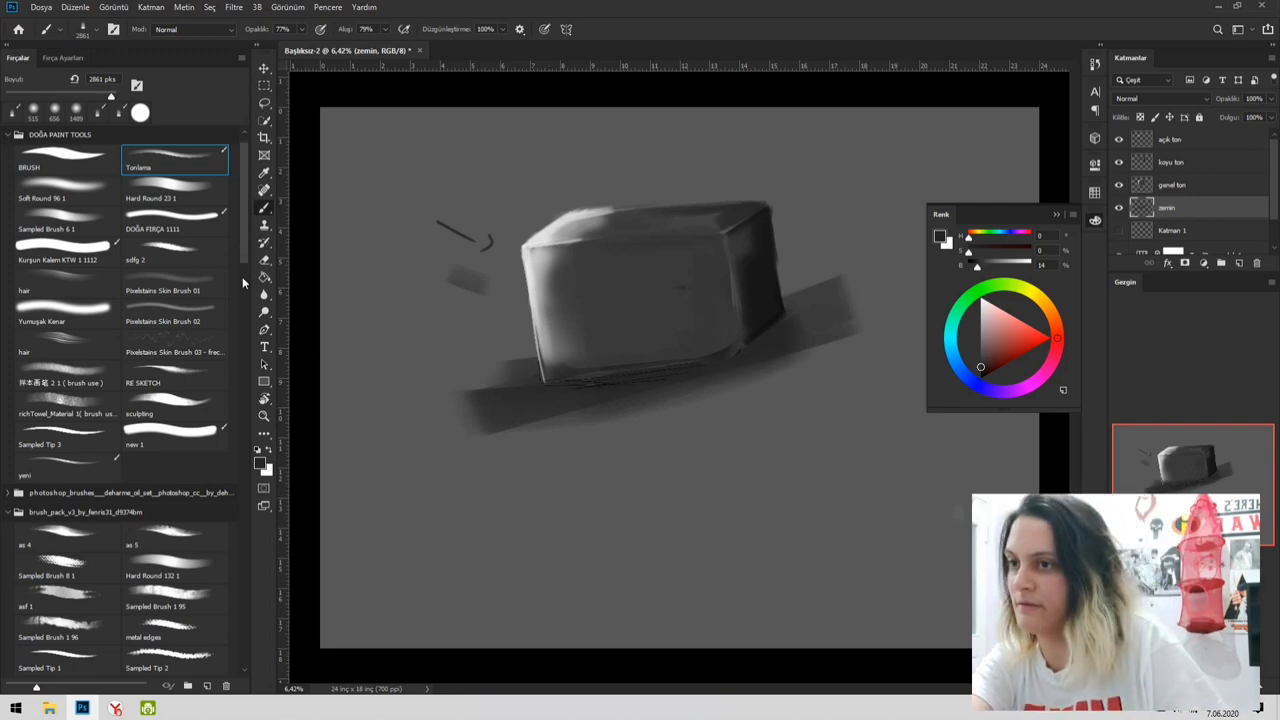
# - Browse the brush preset folders for a different brush for the ground
pyautogui.moveTo(246, 248)
pyautogui.mouseDown()
pyautogui.moveTo(252, 556)
pyautogui.moveTo(302, 655)
pyautogui.mouseUp()
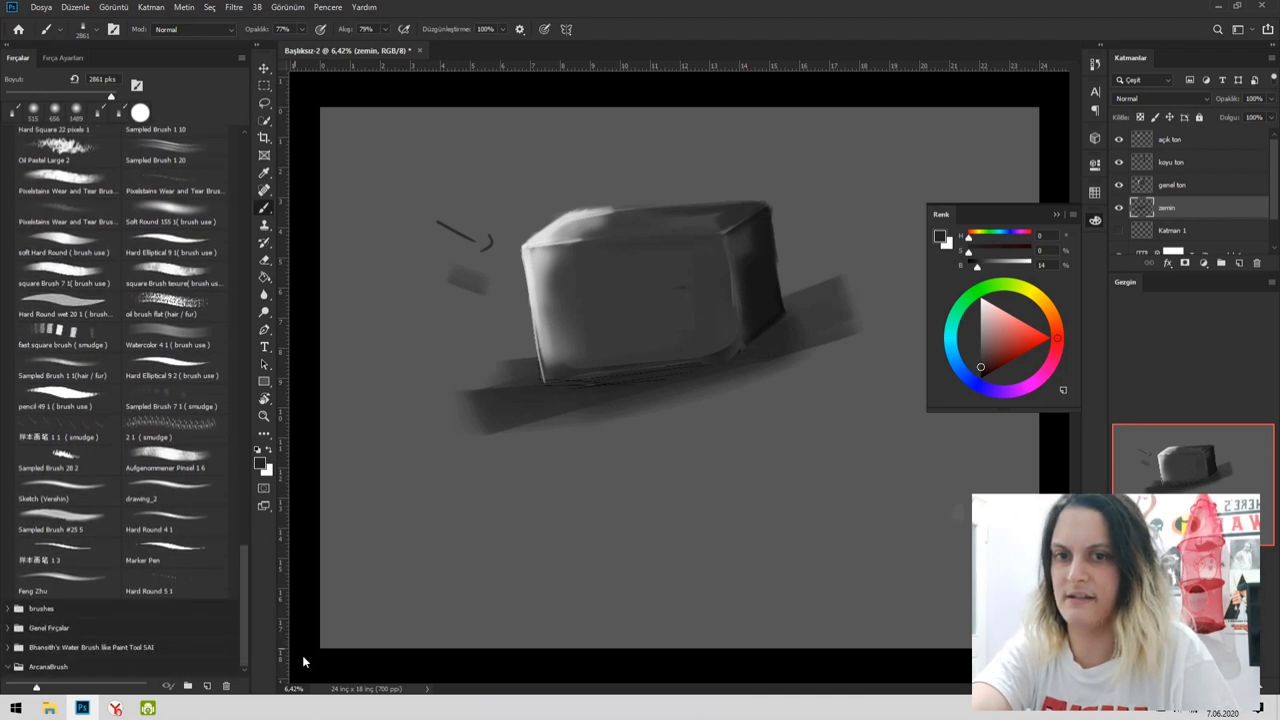
pyautogui.click(9, 610)
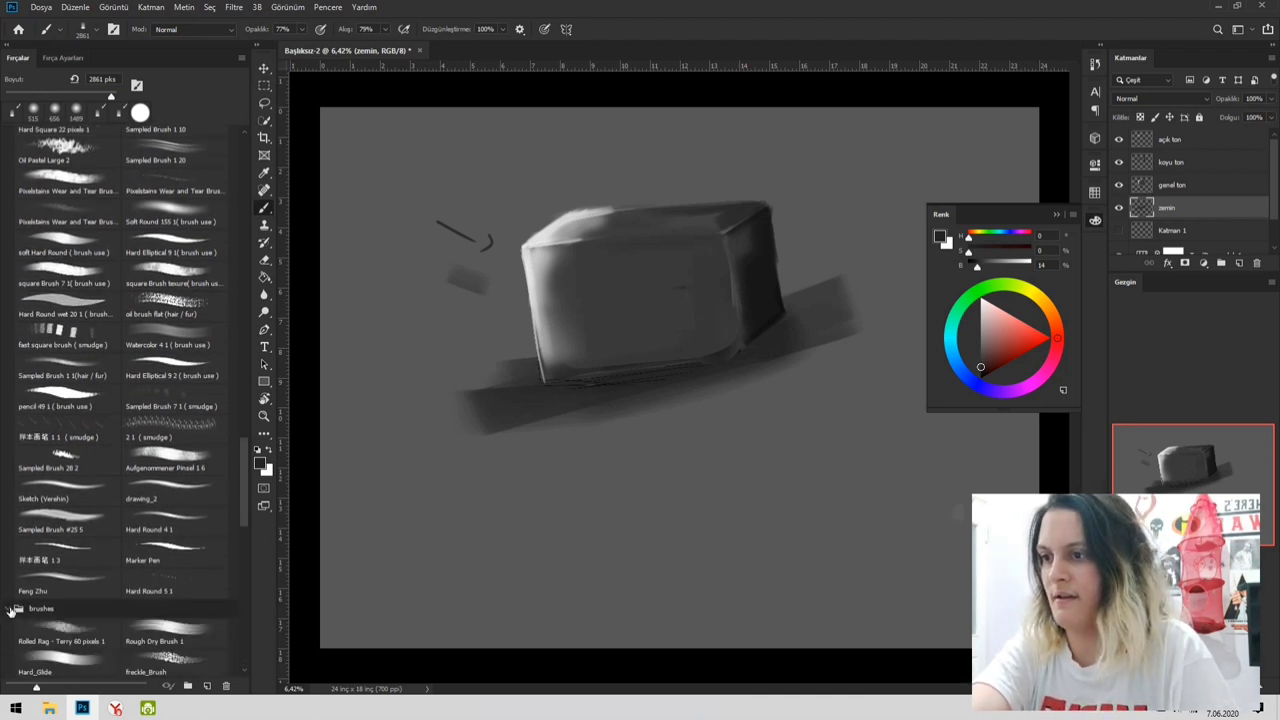
pyautogui.click(9, 610)
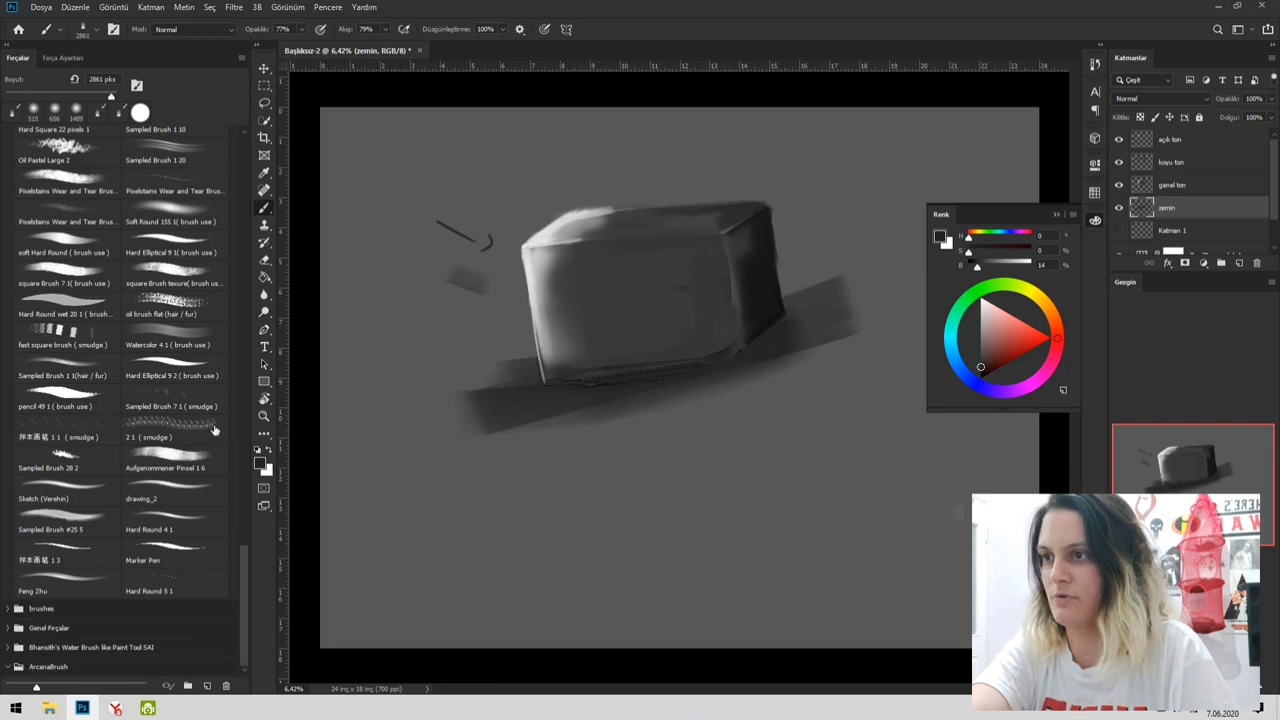
pyautogui.moveTo(241, 578)
pyautogui.mouseDown()
pyautogui.moveTo(216, 211)
pyautogui.moveTo(194, 177)
pyautogui.moveTo(29, 474)
pyautogui.mouseUp()
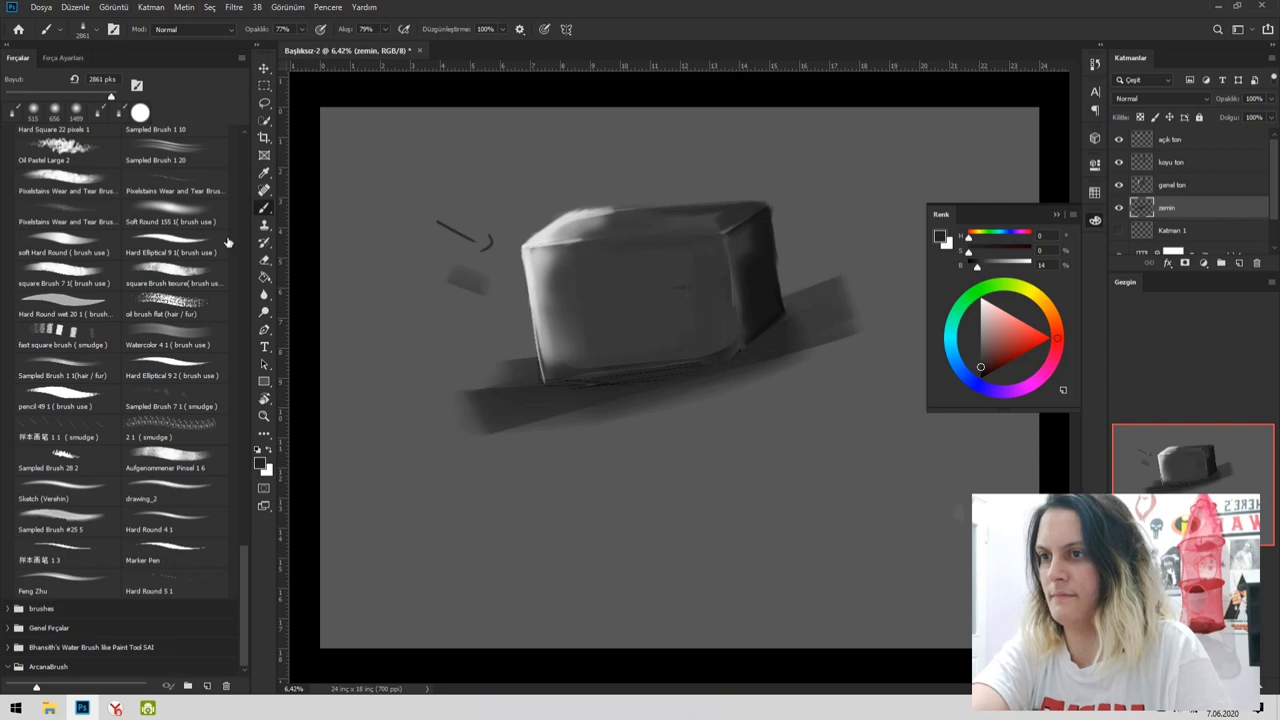
pyautogui.click(242, 172)
pyautogui.click(242, 172)
pyautogui.click(242, 172)
pyautogui.click(243, 171)
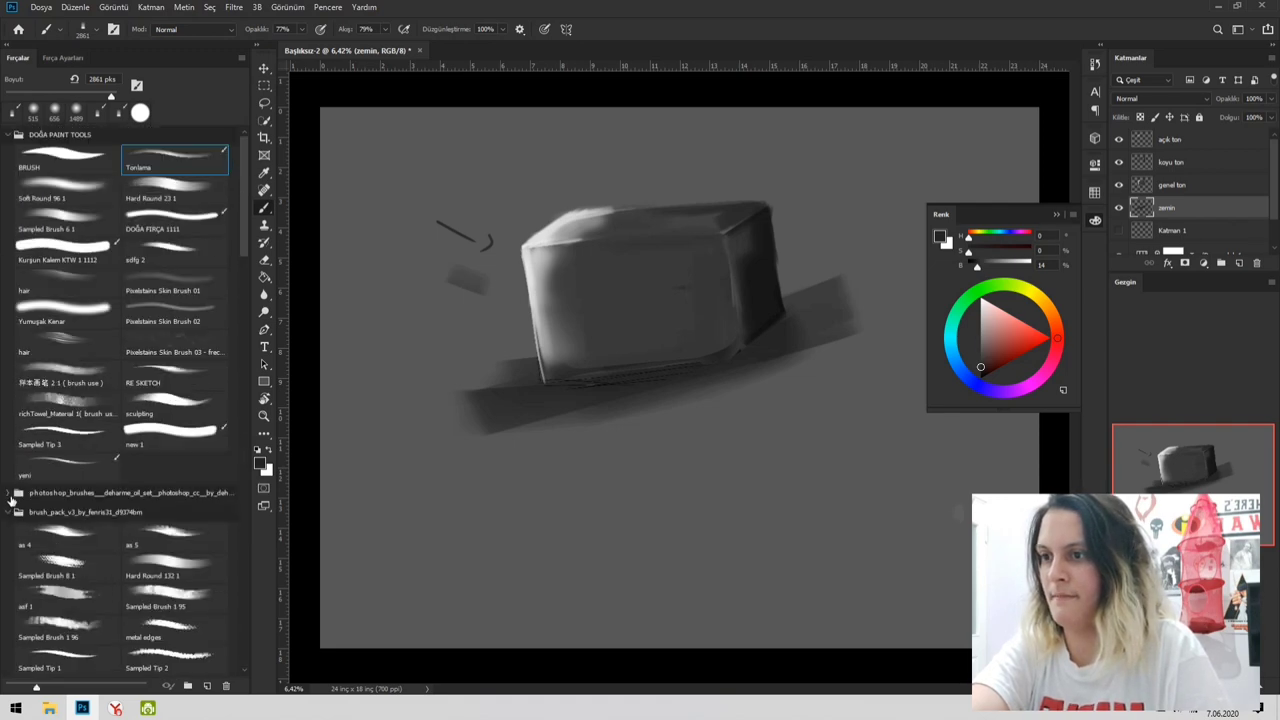
pyautogui.click(8, 494)
pyautogui.click(7, 495)
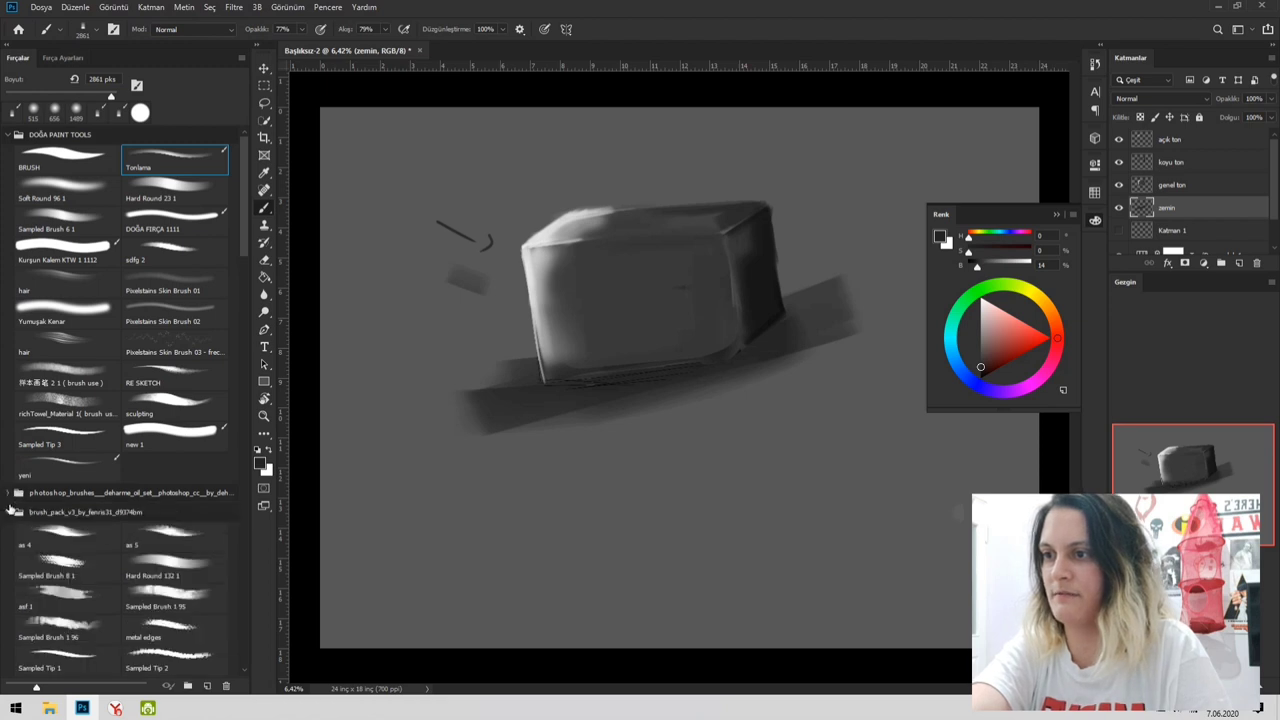
pyautogui.click(7, 513)
pyautogui.click(7, 513)
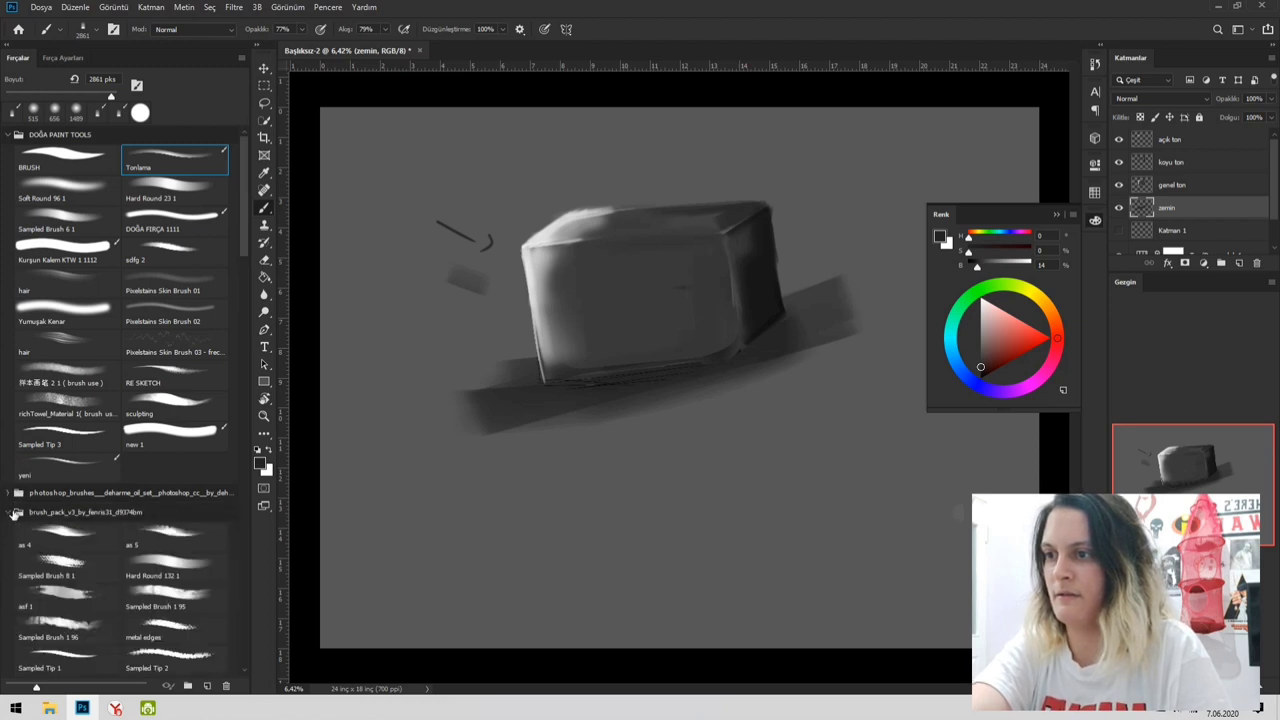
# - Try the as 4 brush at 529 px with a white test stroke below the block, and undo the stroke
pyautogui.click(67, 542)
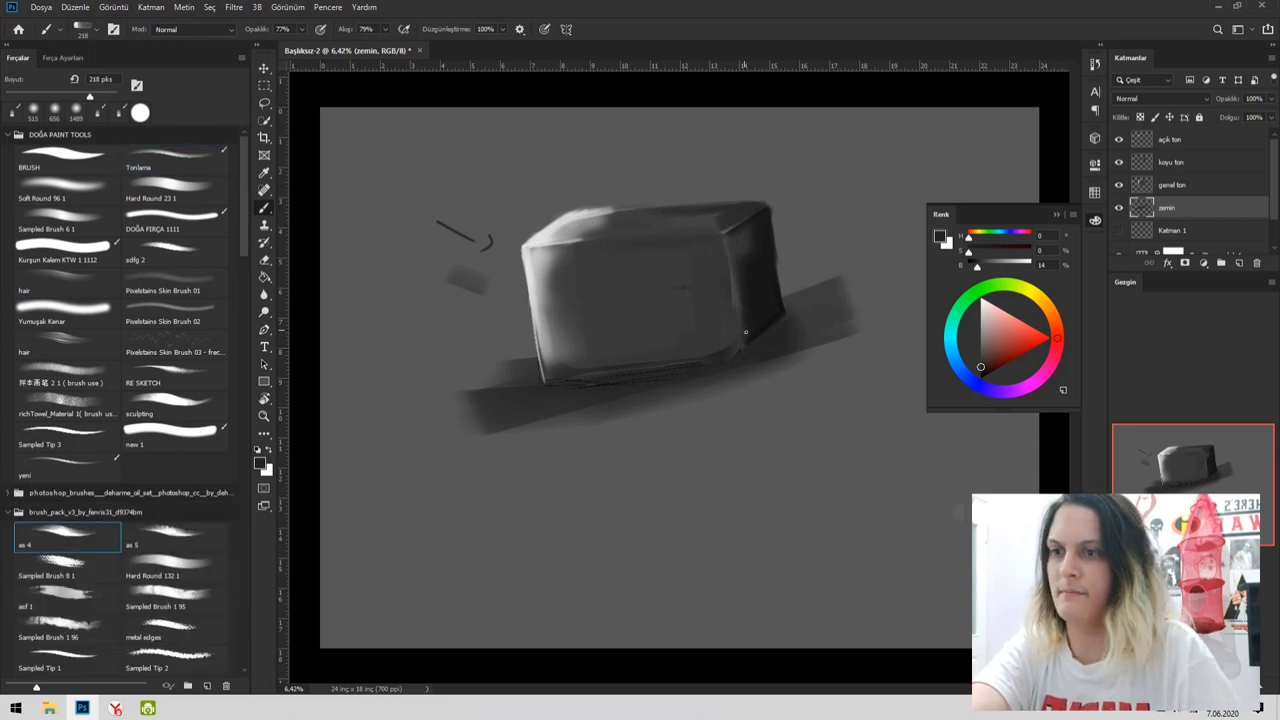
pyautogui.press('x')
pyautogui.rightClick(678, 322)
pyautogui.rightClick(634, 322)
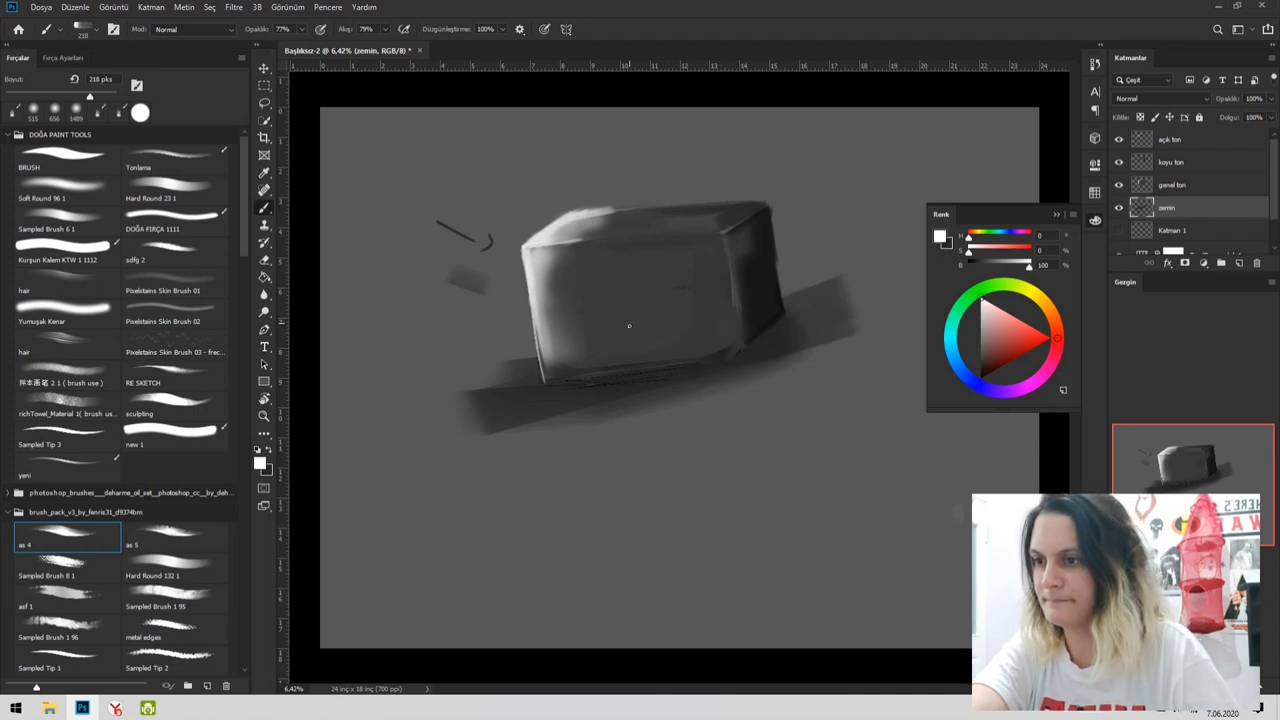
pyautogui.moveTo(669, 272)
pyautogui.keyDown('alt'); pyautogui.mouseDown()
pyautogui.moveTo(691, 277)
pyautogui.moveTo(669, 309)
pyautogui.mouseUp(); pyautogui.keyUp('alt')
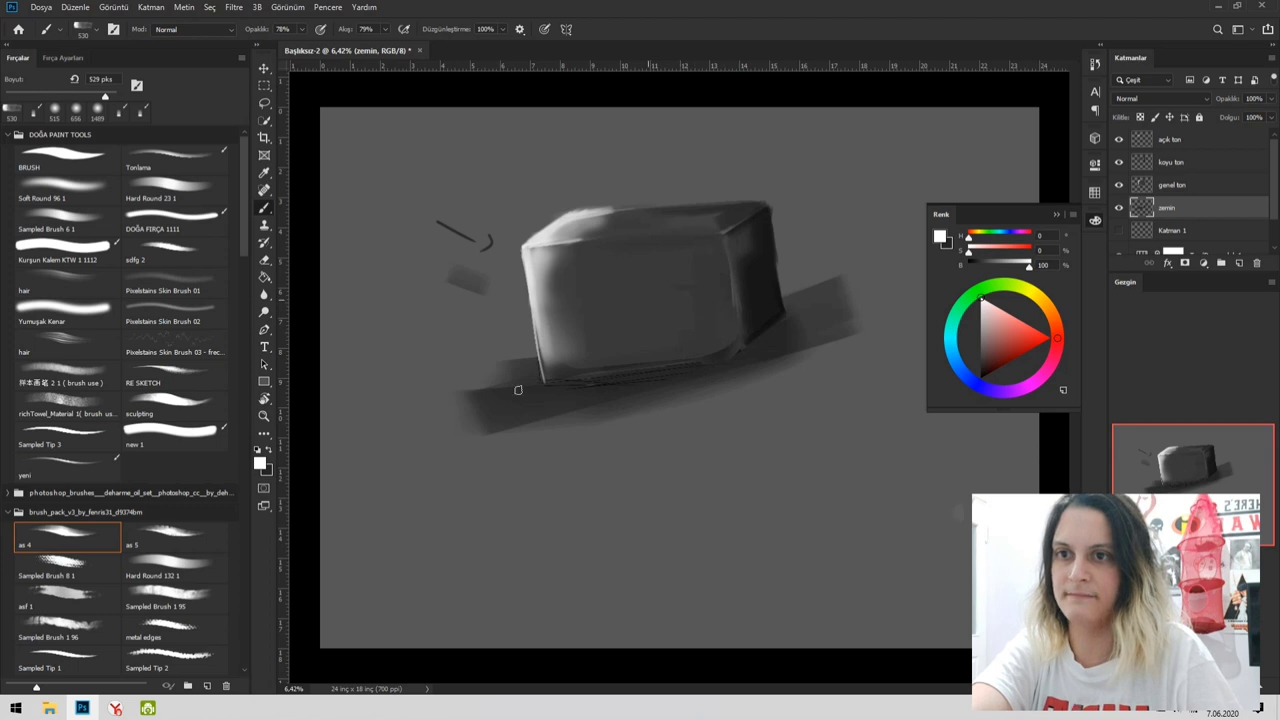
pyautogui.moveTo(860, 419)
pyautogui.mouseDown()
pyautogui.moveTo(837, 383)
pyautogui.moveTo(770, 386)
pyautogui.mouseUp()
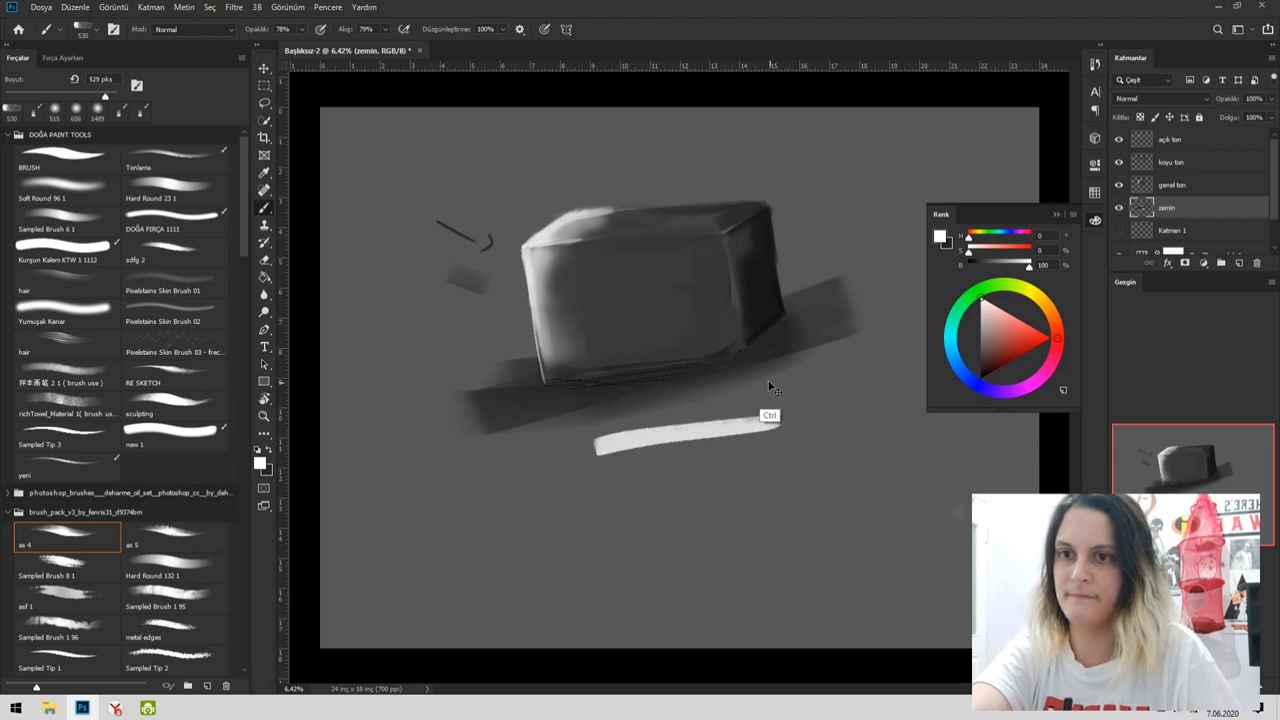
pyautogui.hotkey('ctrl', 'z')
# - Try out other brush presets, including hair, as 5, Yumuşak Kenar and BRUSH
pyautogui.click(90, 293)
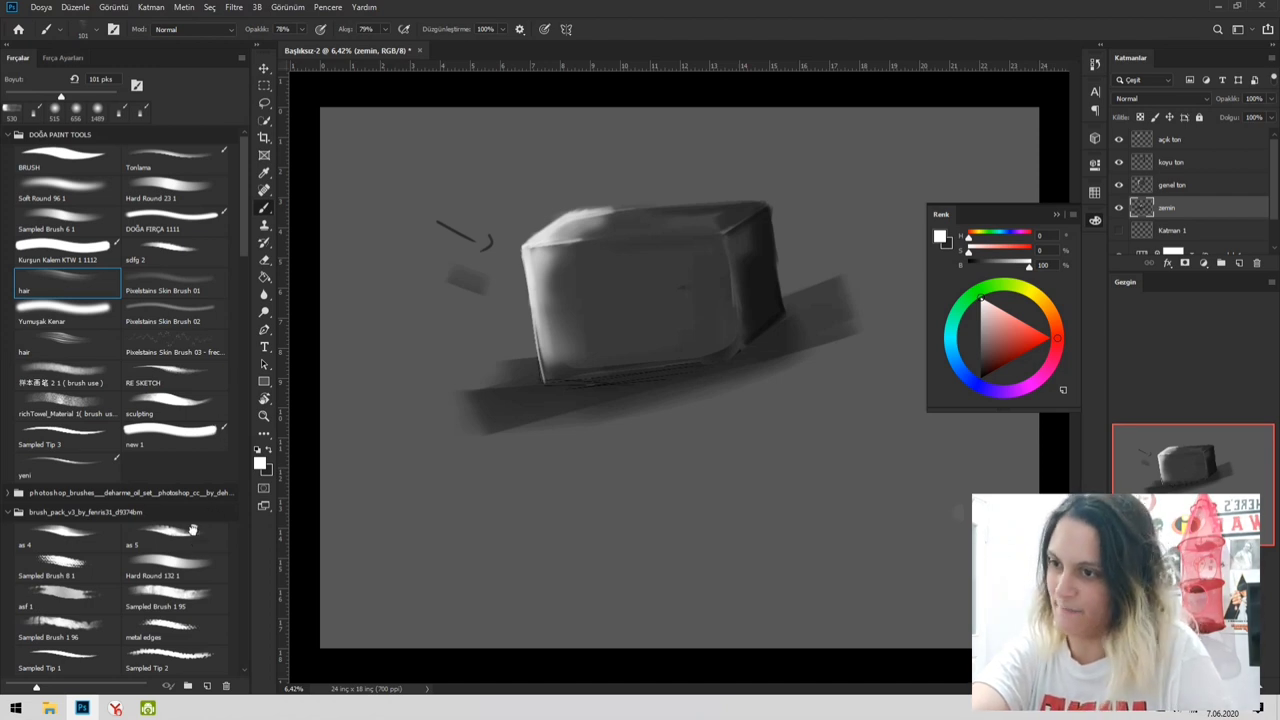
pyautogui.moveTo(194, 532)
pyautogui.mouseDown()
pyautogui.moveTo(176, 445)
pyautogui.moveTo(198, 480)
pyautogui.moveTo(193, 525)
pyautogui.moveTo(100, 532)
pyautogui.moveTo(120, 535)
pyautogui.mouseUp()
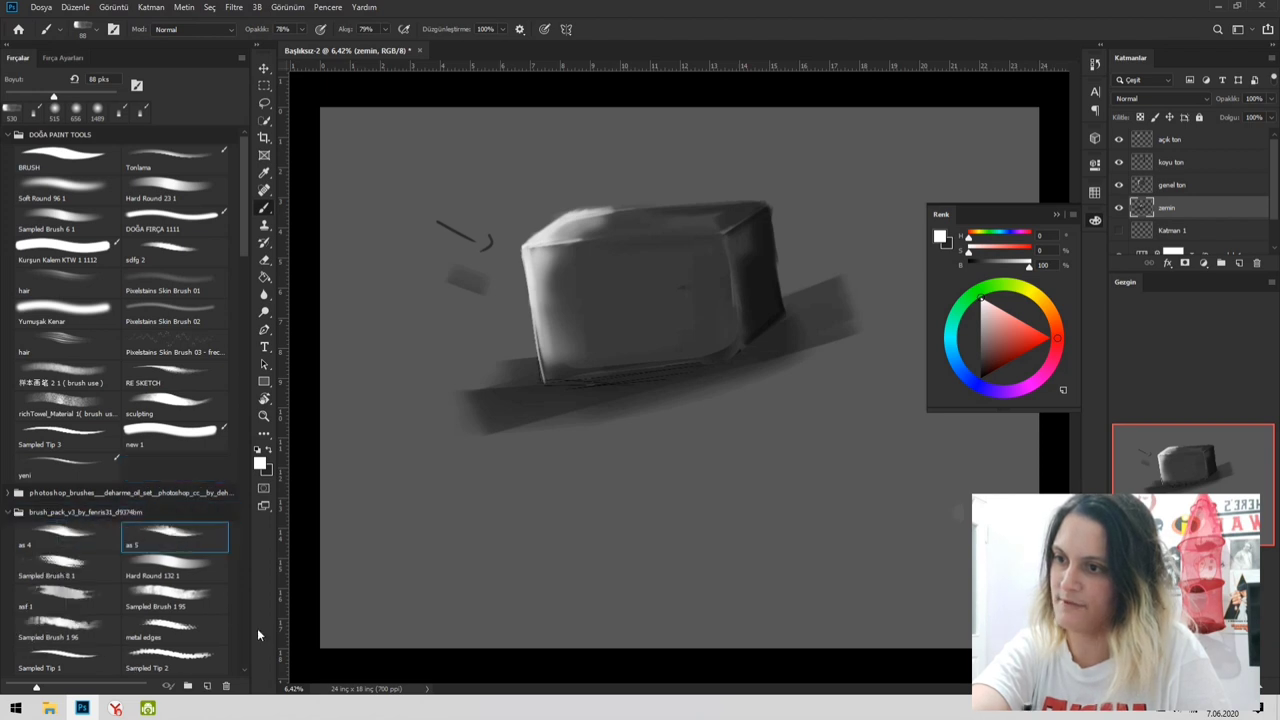
pyautogui.click(180, 480)
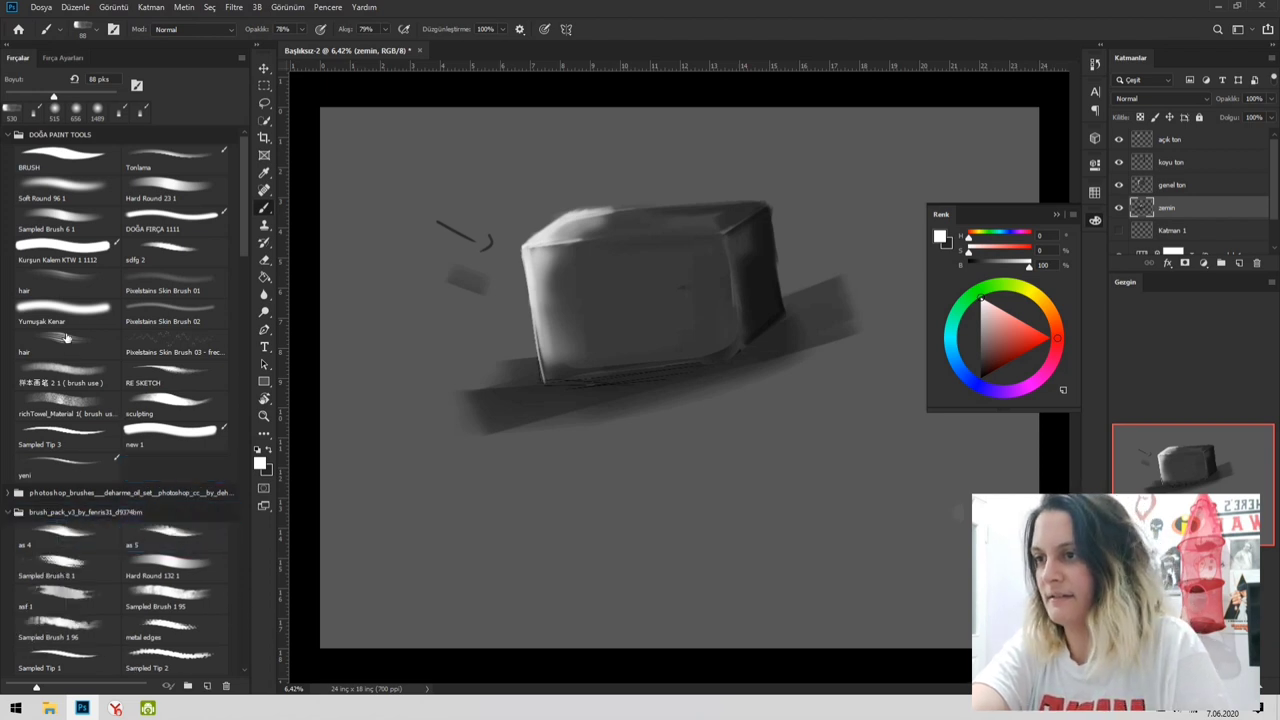
pyautogui.click(76, 273)
pyautogui.click(76, 256)
pyautogui.click(40, 314)
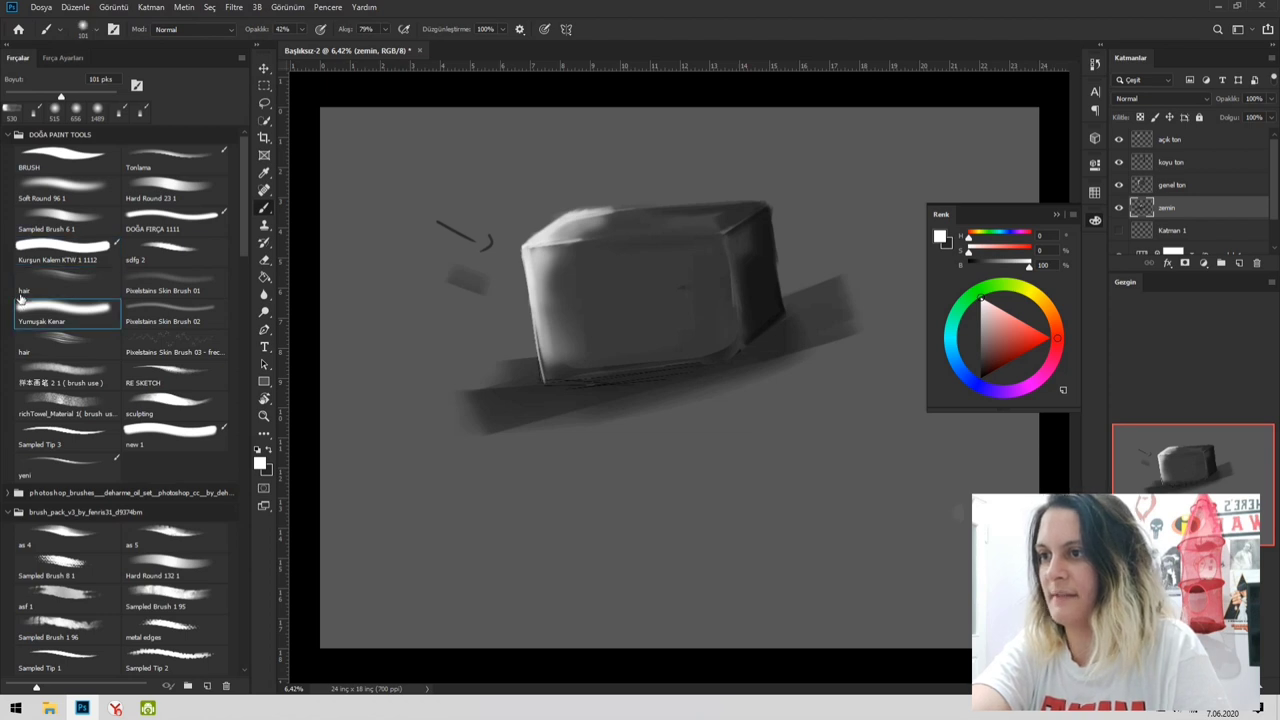
pyautogui.doubleClick(27, 291)
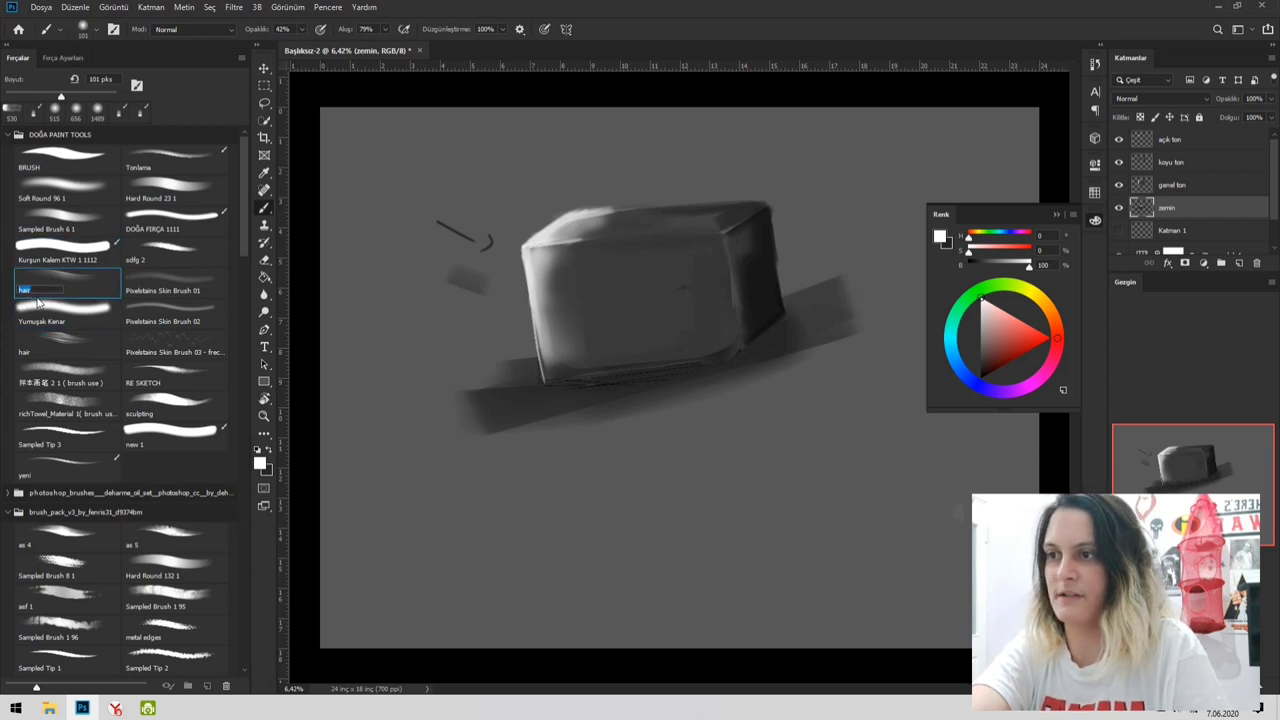
pyautogui.click(95, 289)
pyautogui.click(88, 258)
pyautogui.click(68, 226)
pyautogui.click(80, 192)
pyautogui.click(92, 165)
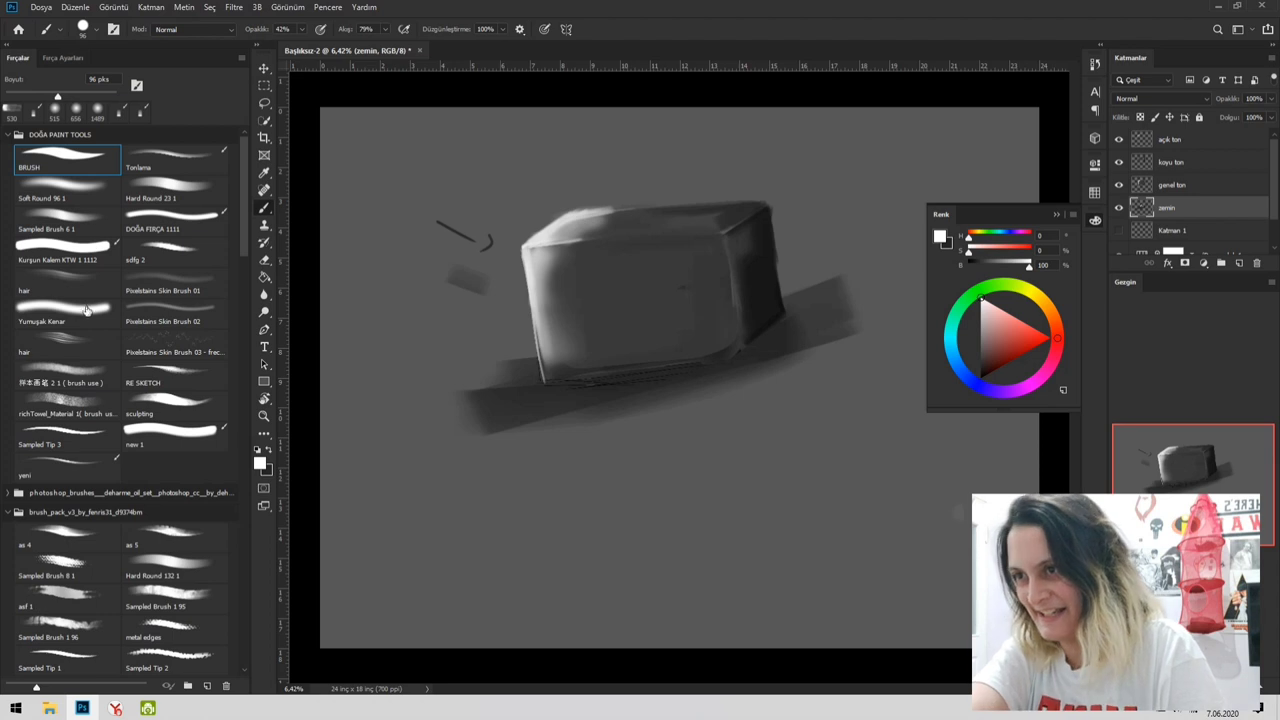
# - With the Tonlama brush and a dark gray sampled from the block, darken the ground shadow along the block's base on the zemin layer
pyautogui.click(191, 168)
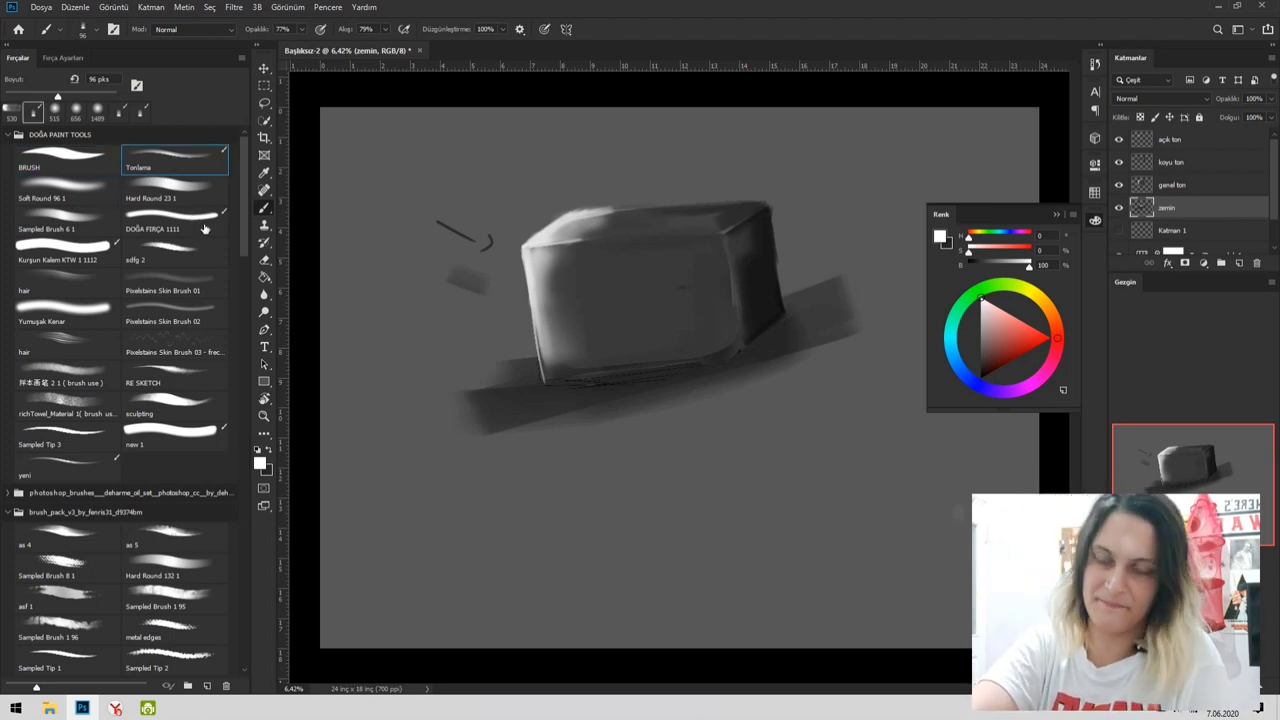
pyautogui.keyDown('alt'); pyautogui.moveTo(590, 448); pyautogui.dragTo(636, 441); pyautogui.keyUp('alt')
pyautogui.keyDown('alt'); pyautogui.click(752, 332); pyautogui.keyUp('alt')
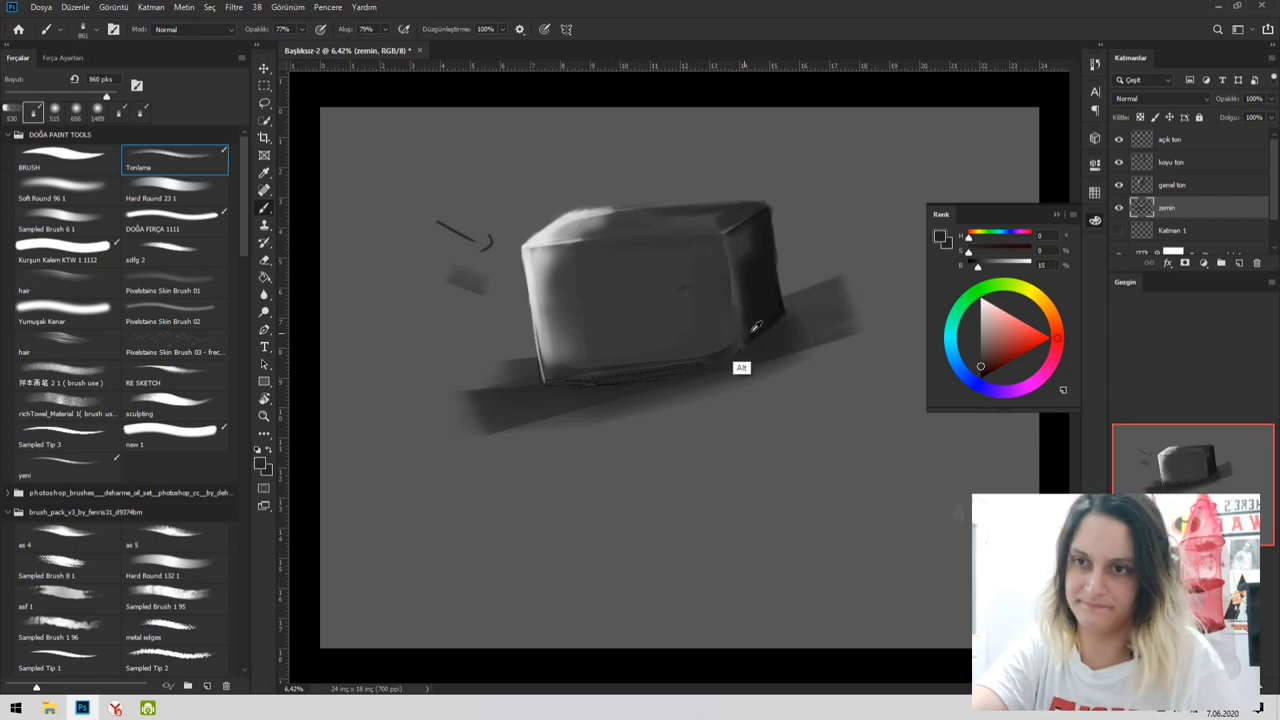
pyautogui.moveTo(593, 383)
pyautogui.mouseDown()
pyautogui.moveTo(765, 370)
pyautogui.moveTo(877, 334)
pyautogui.mouseUp()
pyautogui.keyDown('alt'); pyautogui.moveTo(641, 401); pyautogui.dragTo(704, 393); pyautogui.keyUp('alt')
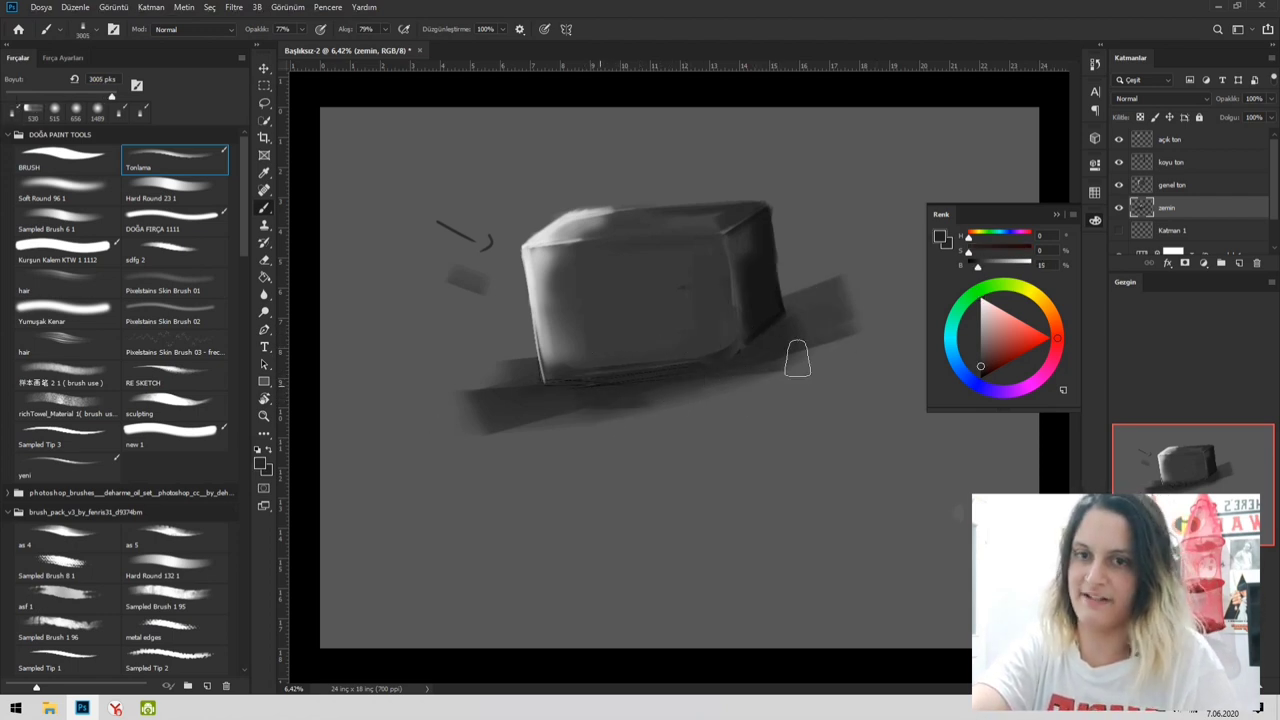
pyautogui.moveTo(519, 437)
pyautogui.mouseDown()
pyautogui.moveTo(722, 369)
pyautogui.moveTo(808, 359)
pyautogui.moveTo(728, 392)
pyautogui.moveTo(471, 402)
pyautogui.moveTo(804, 356)
pyautogui.moveTo(816, 323)
pyautogui.moveTo(660, 410)
pyautogui.mouseUp()
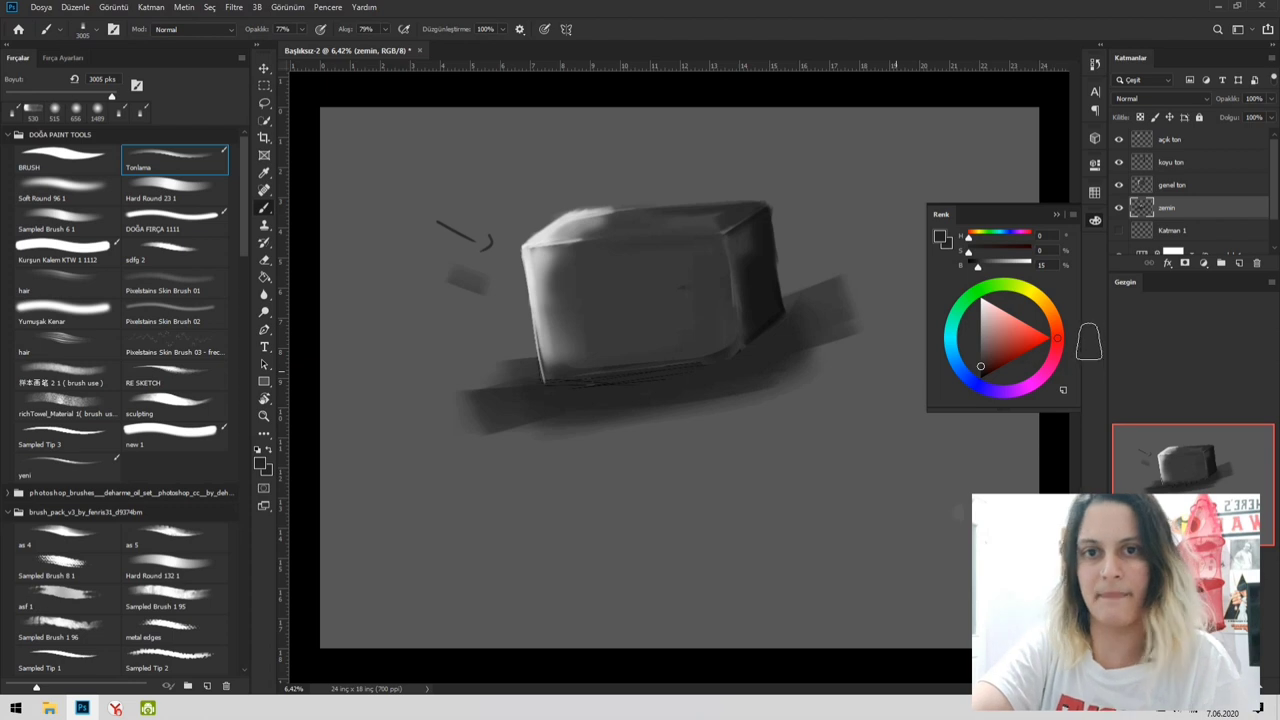
# - Lower the color brightness to 9% and darken the shadow beside the block's lower right corner
pyautogui.moveTo(979, 268); pyautogui.dragTo(974, 268)
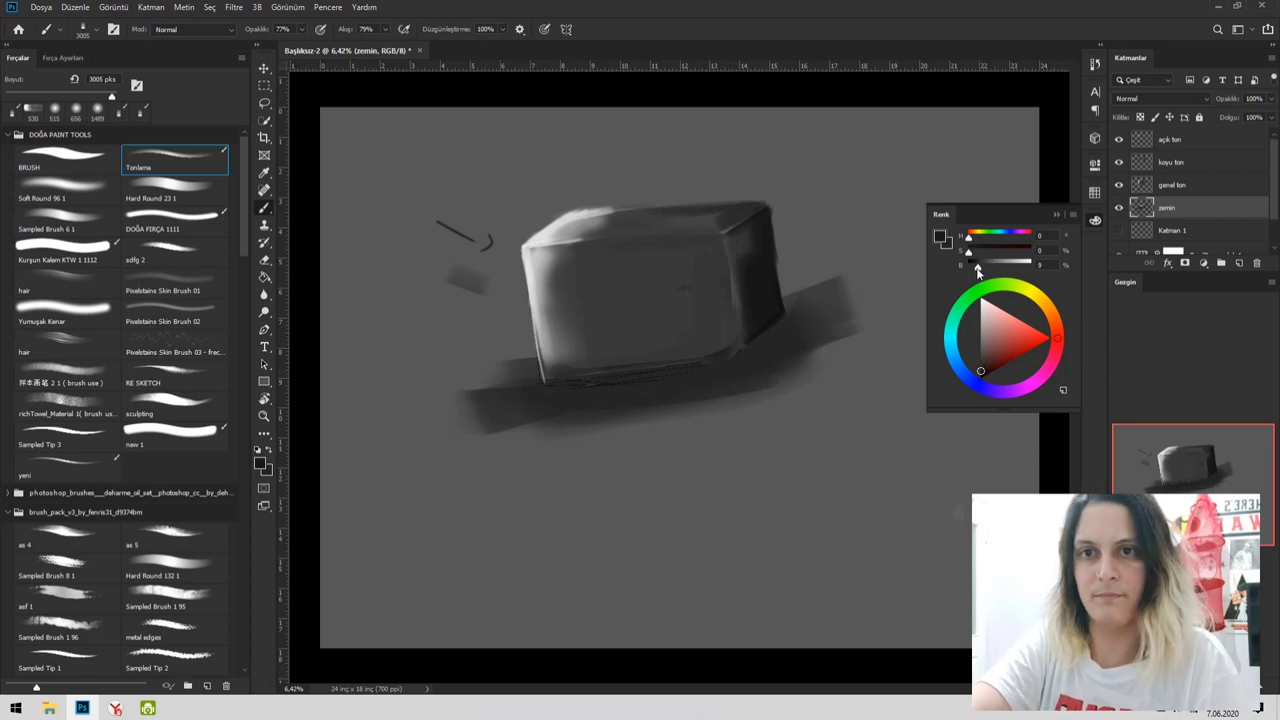
pyautogui.press('z')
pyautogui.click(767, 343)
pyautogui.click(767, 343)
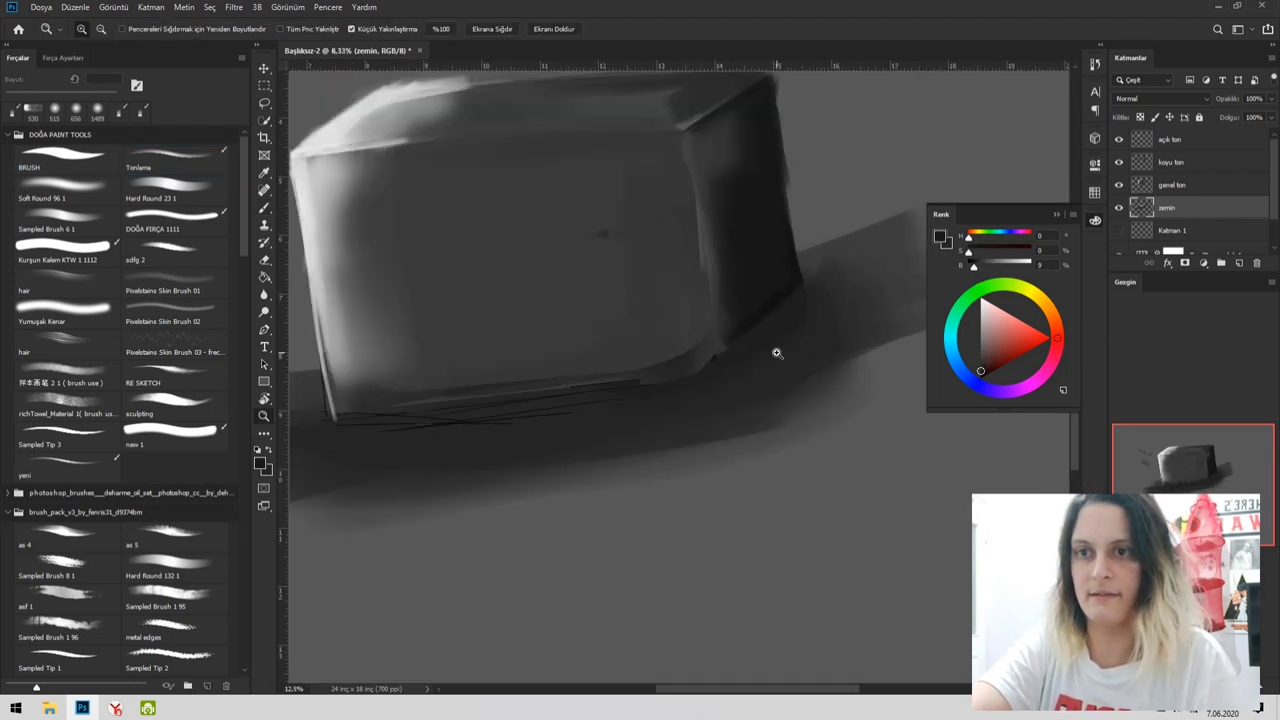
pyautogui.press('b')
pyautogui.moveTo(800, 346)
pyautogui.mouseDown()
pyautogui.moveTo(729, 363)
pyautogui.moveTo(677, 337)
pyautogui.mouseUp()
# - Sample a lighter gray from the block's vertical edge and paint a reflected-light strip along the dark face's lower edge at 699 px
pyautogui.press('z')
pyautogui.click(691, 337)
pyautogui.click(694, 337)
pyautogui.press('b')
pyautogui.keyDown('alt'); pyautogui.click(524, 222); pyautogui.keyUp('alt')
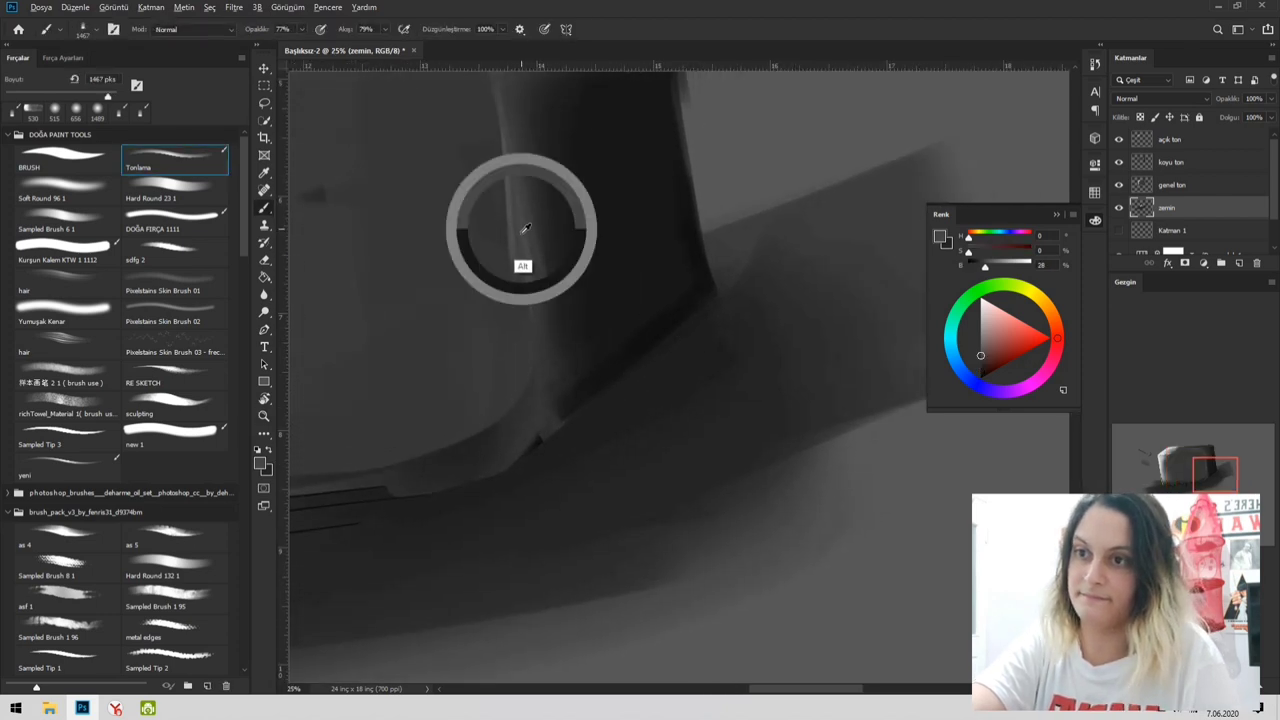
pyautogui.moveTo(645, 390); pyautogui.dragTo(614, 386)
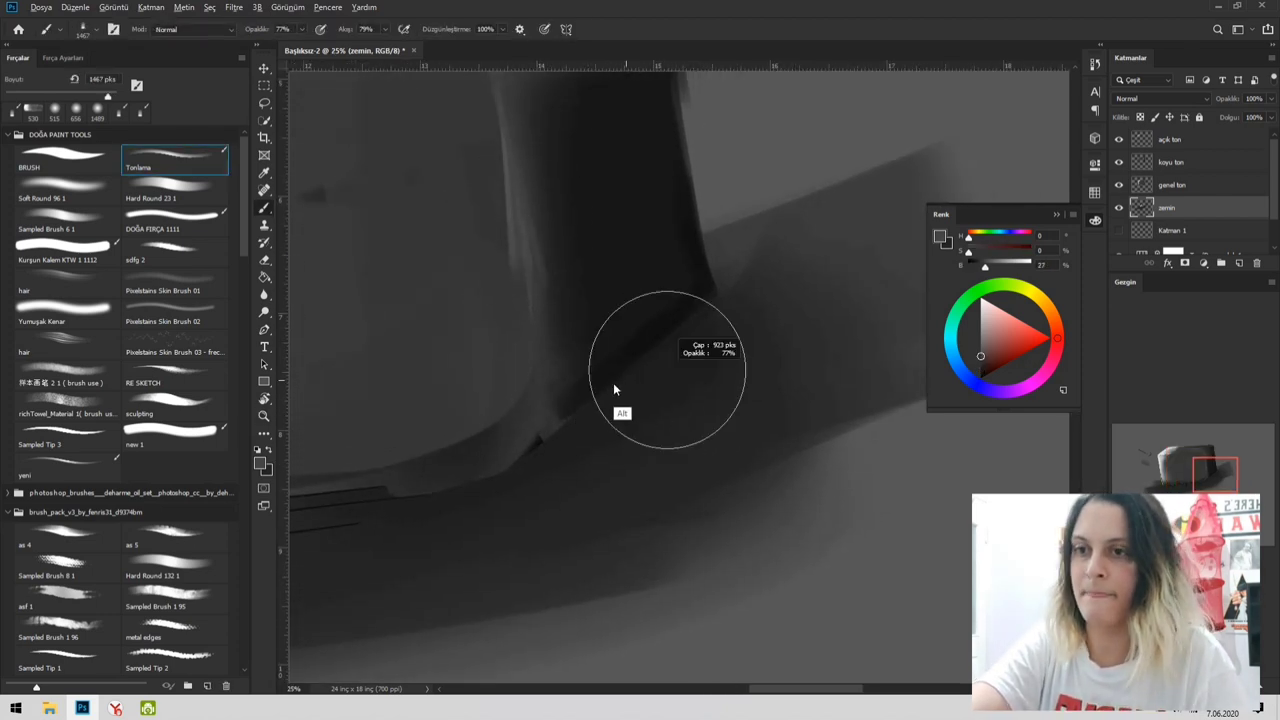
pyautogui.moveTo(546, 449); pyautogui.dragTo(694, 303)
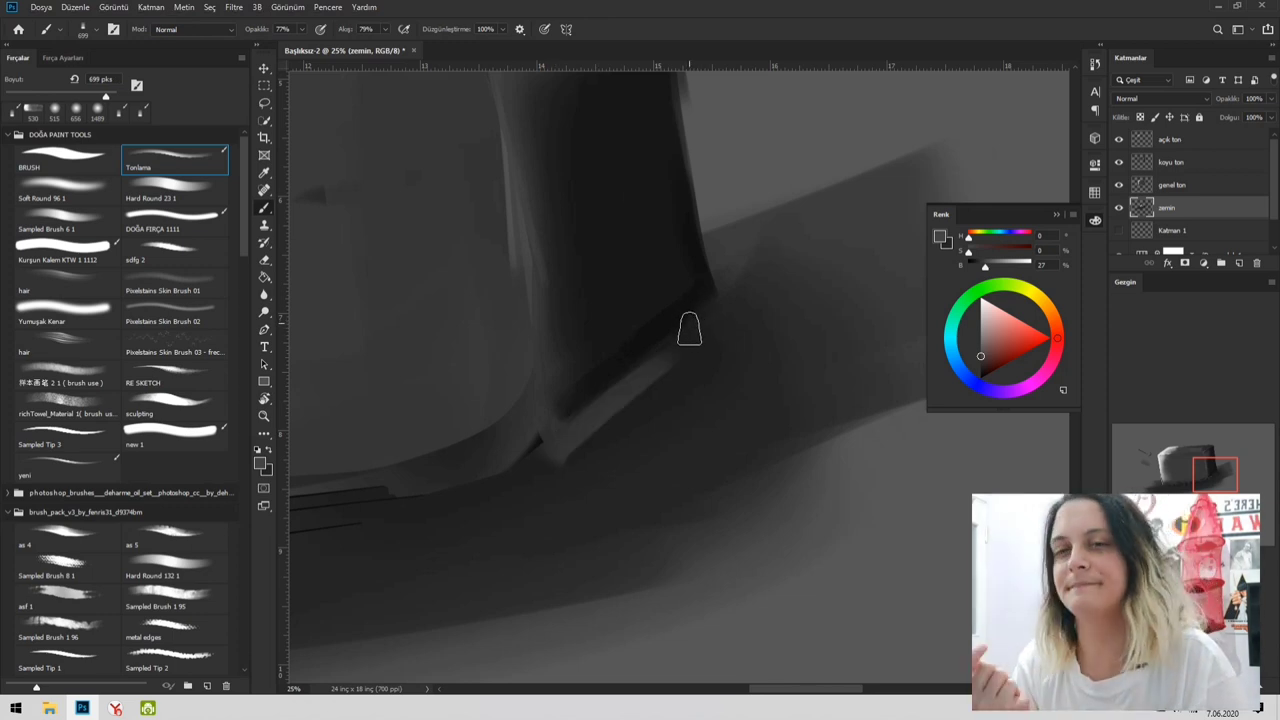
# - Reduce the Tonlama brush to 249 px and extend the reflected-light strip along the dark face's lower edge
pyautogui.press('z')
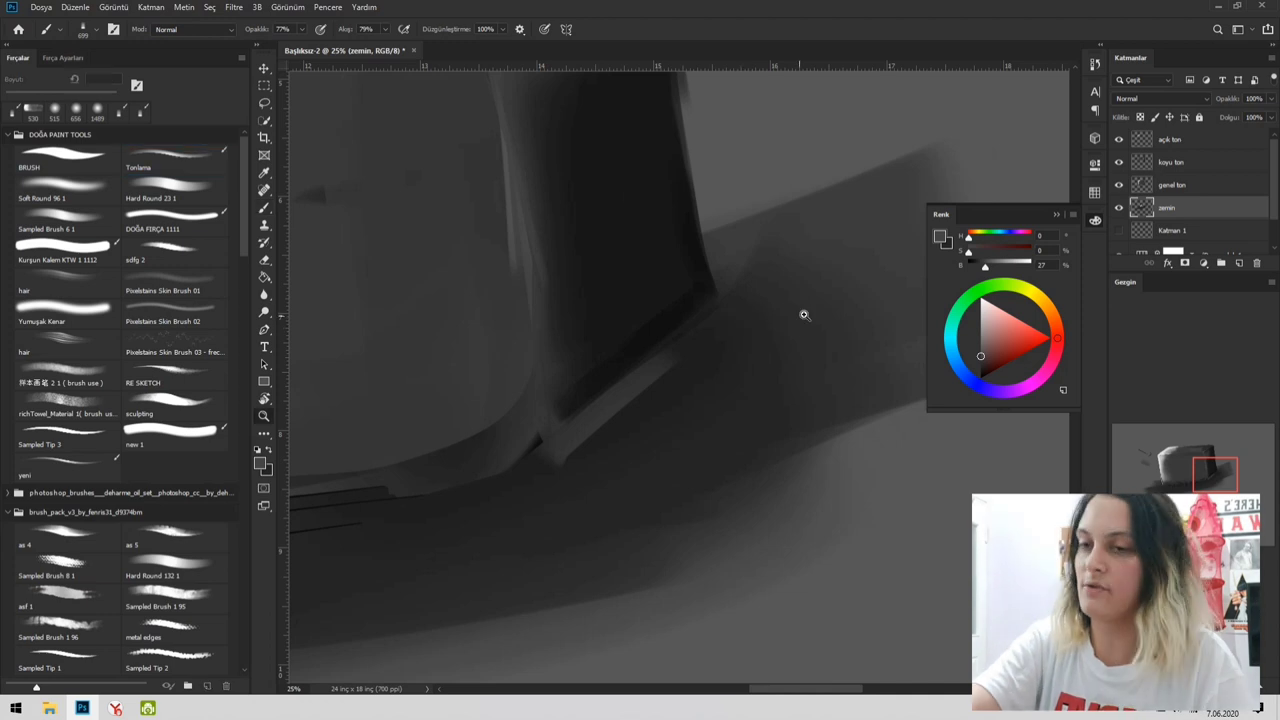
pyautogui.moveTo(805, 314)
pyautogui.mouseDown()
pyautogui.moveTo(694, 317)
pyautogui.moveTo(722, 320)
pyautogui.mouseUp()
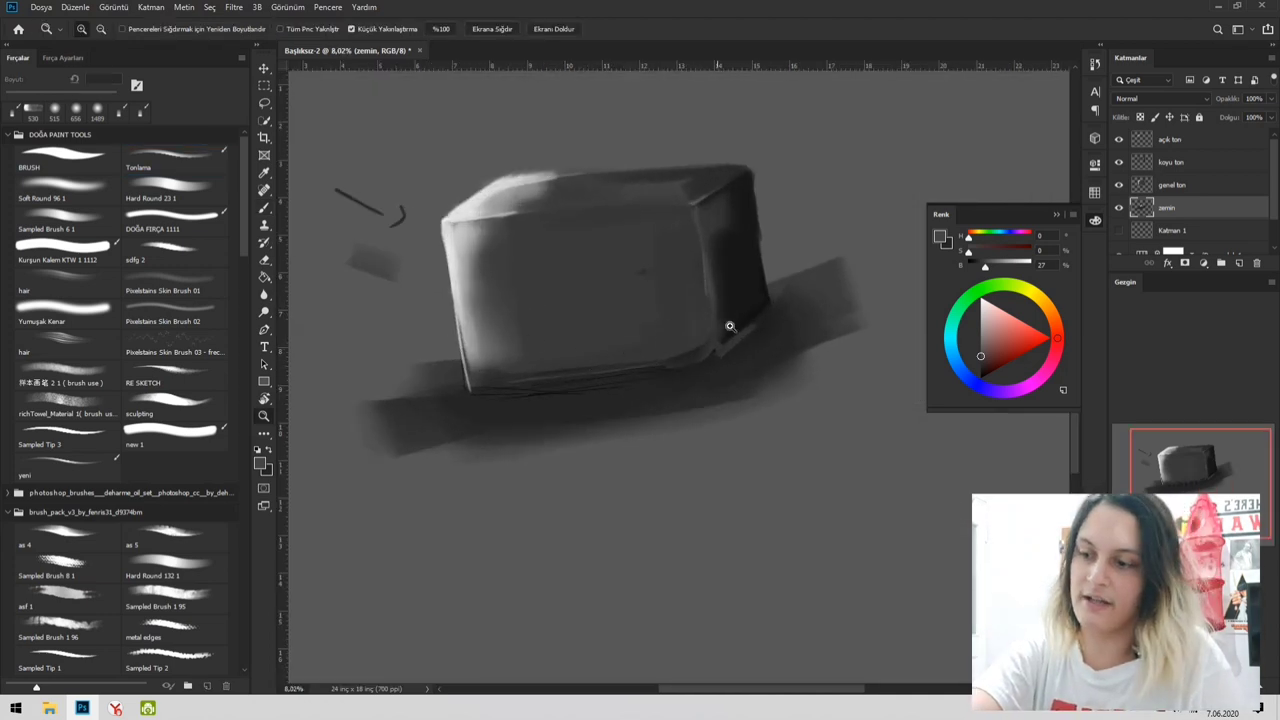
pyautogui.moveTo(729, 326); pyautogui.dragTo(806, 334)
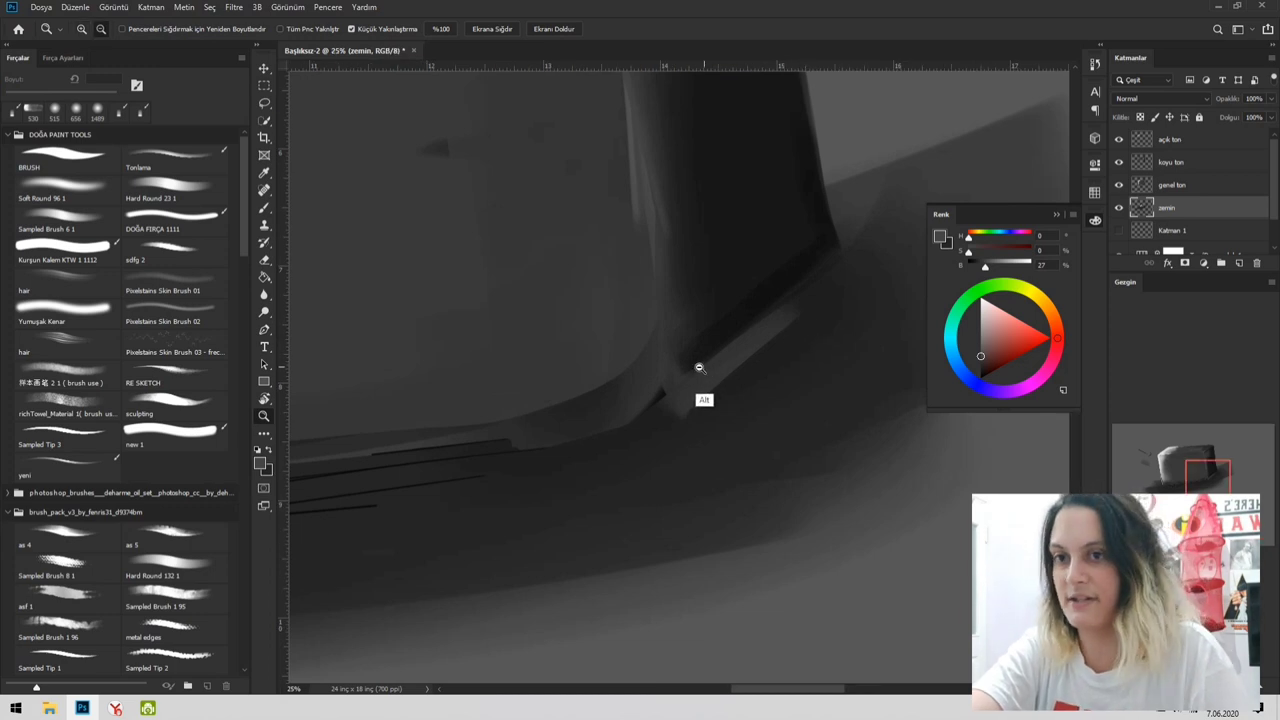
pyautogui.press('b')
pyautogui.moveTo(721, 356); pyautogui.dragTo(716, 356)
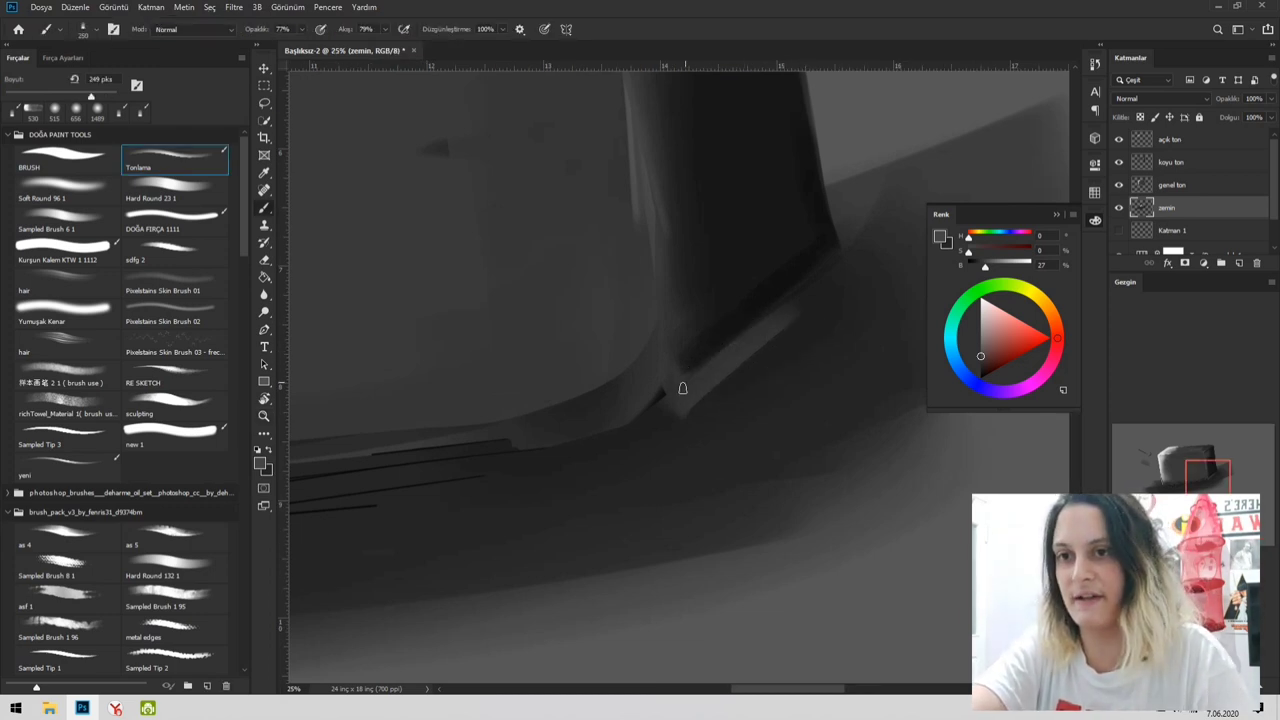
pyautogui.moveTo(662, 403); pyautogui.dragTo(820, 278)
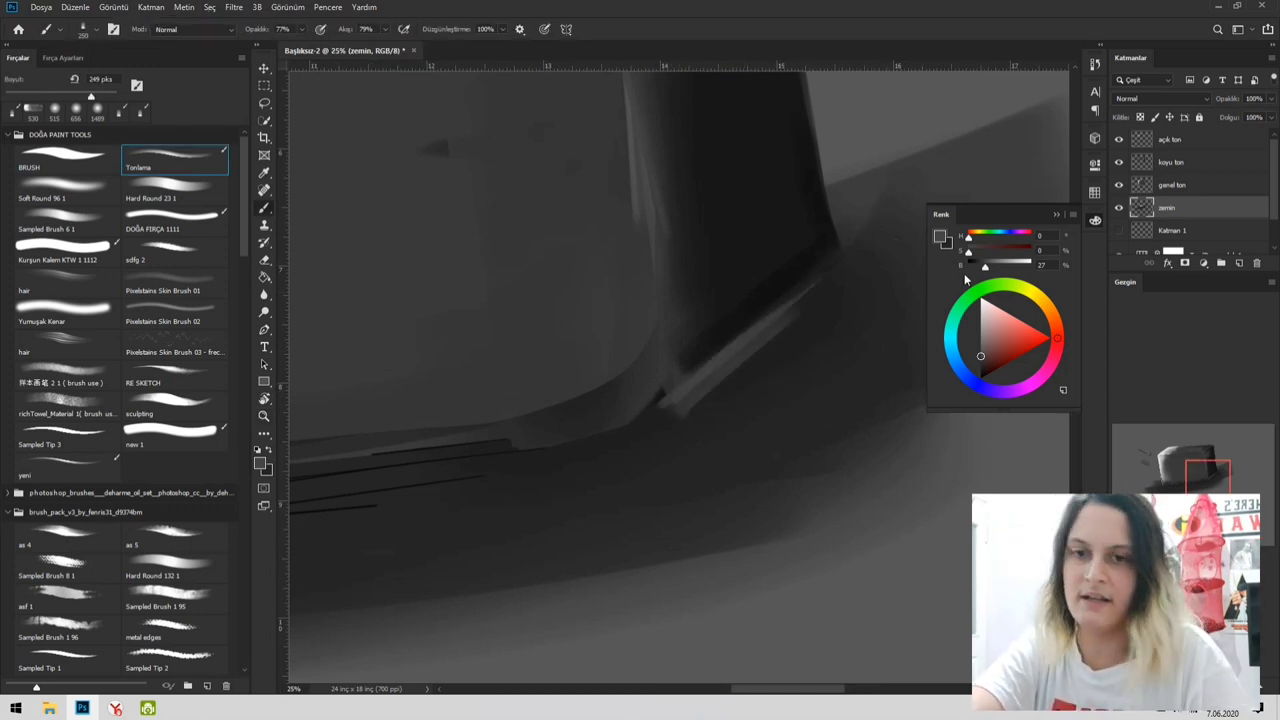
# - Brighten the reflected-light strip with repeated strokes, using 37% and finally 42% color brightness
pyautogui.moveTo(993, 272); pyautogui.dragTo(991, 268)
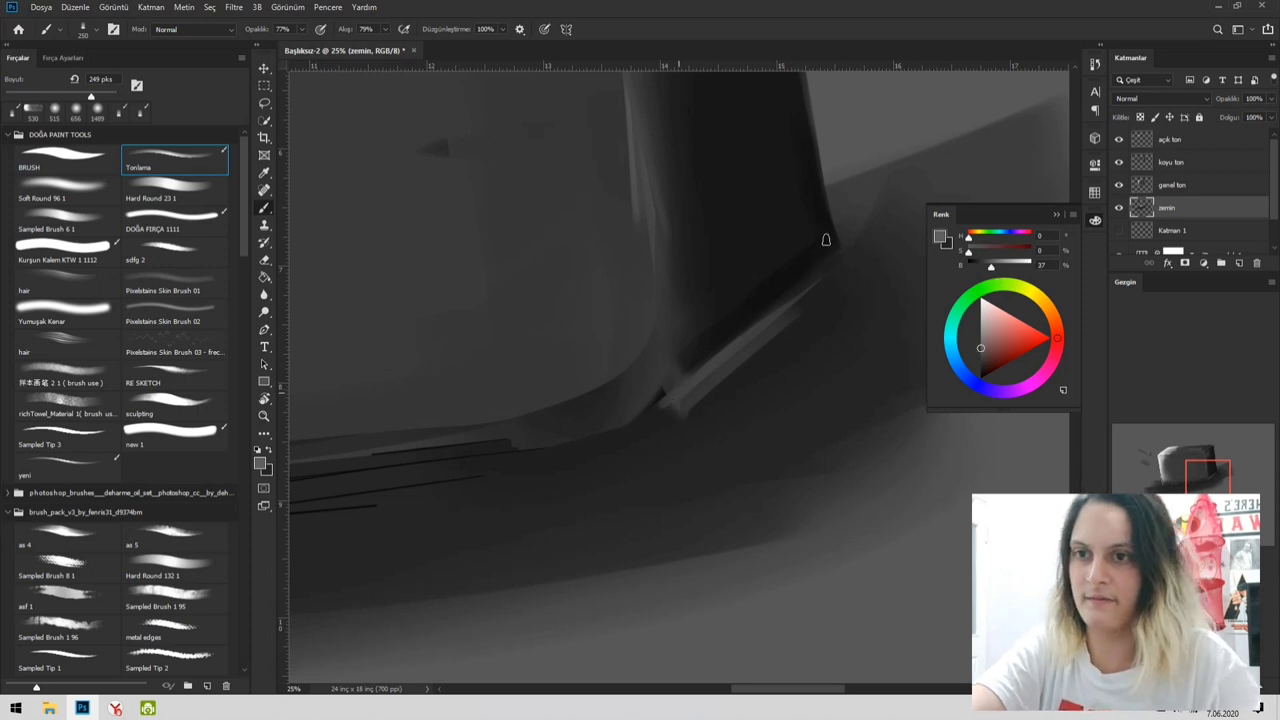
pyautogui.moveTo(678, 404); pyautogui.dragTo(750, 332)
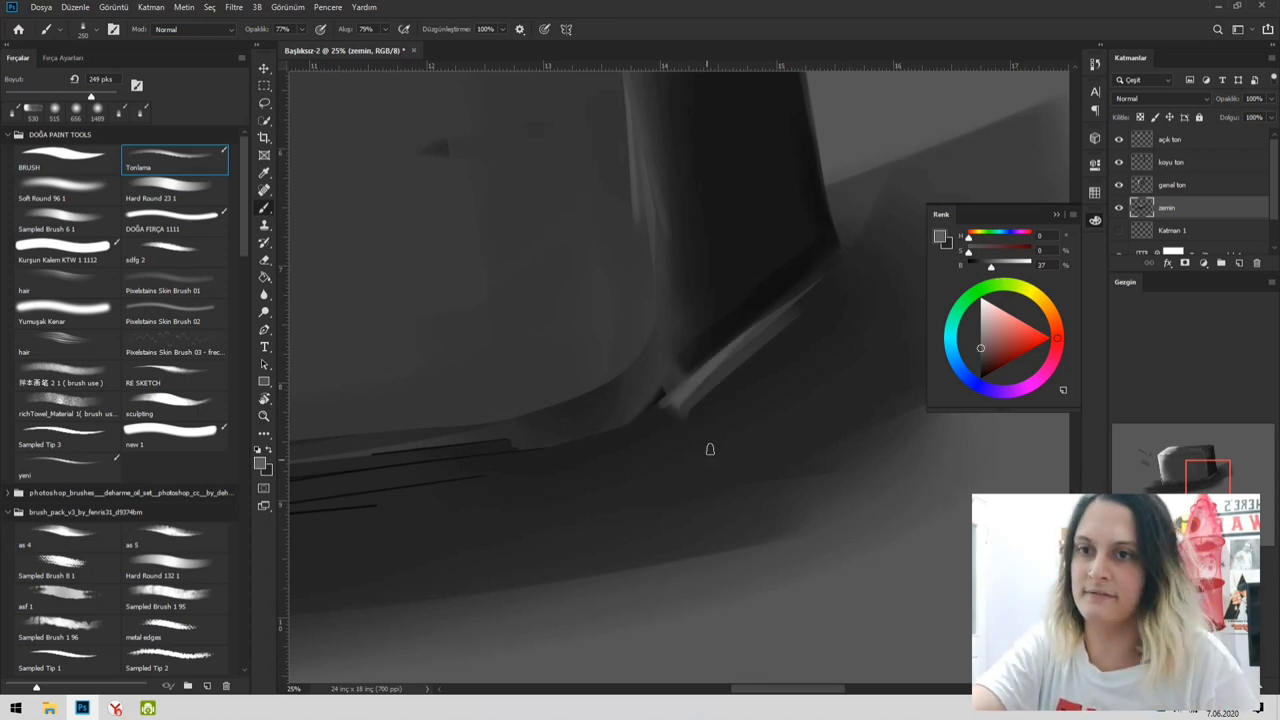
pyautogui.moveTo(666, 401); pyautogui.dragTo(784, 314)
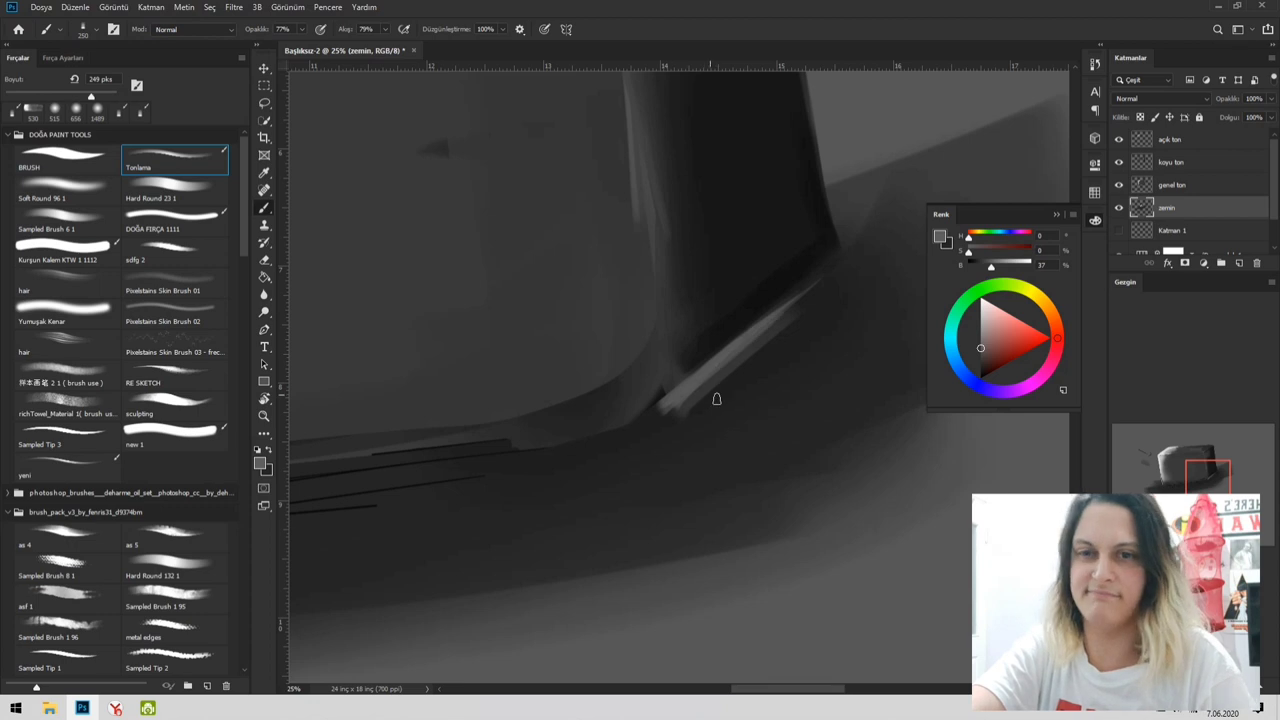
pyautogui.moveTo(722, 366); pyautogui.dragTo(806, 298)
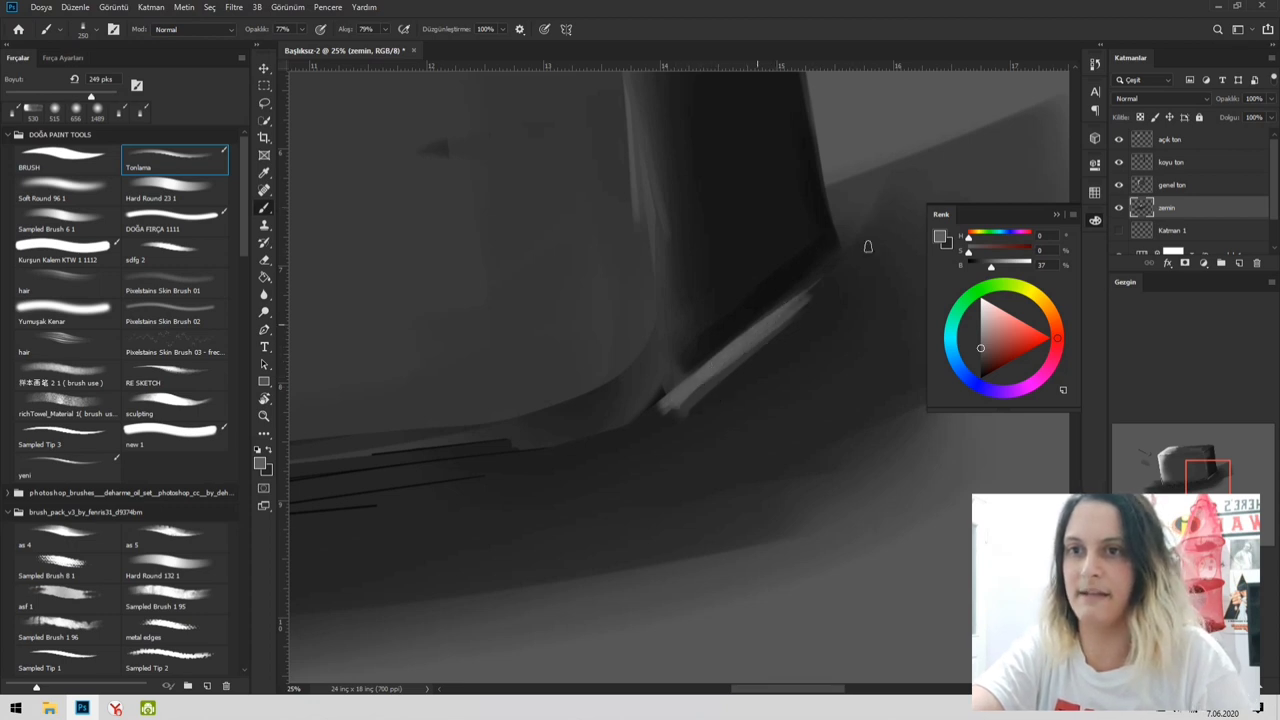
pyautogui.moveTo(990, 268); pyautogui.dragTo(994, 268)
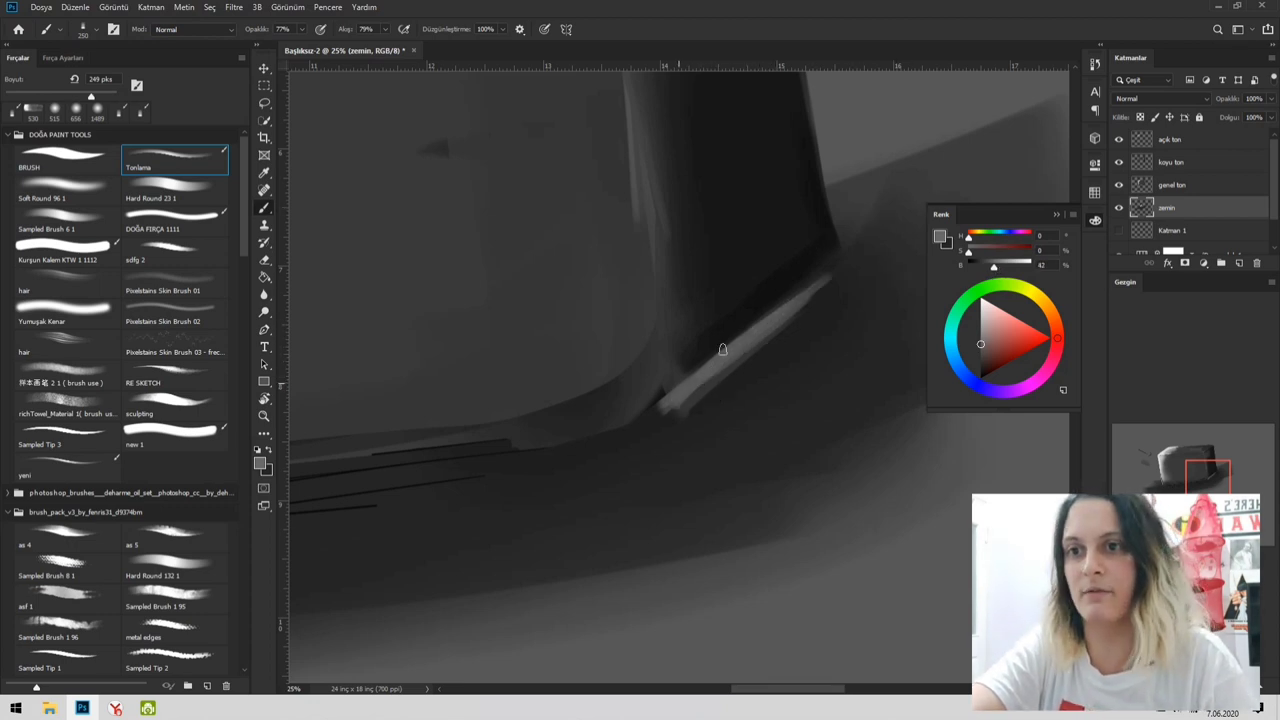
pyautogui.moveTo(649, 414); pyautogui.dragTo(800, 294)
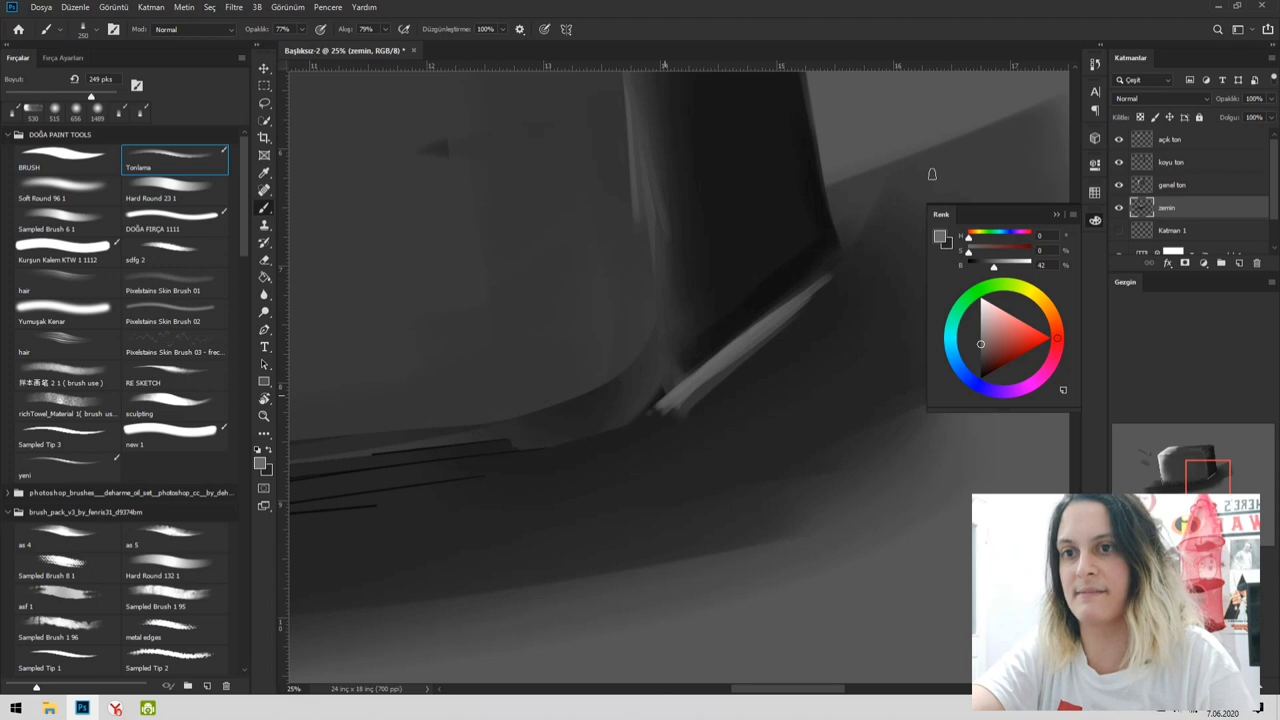
# - Soften the strip's outer edge into the shadow using the Soft Round 96 1 brush at 312 px with a sampled 21% gray
pyautogui.click(44, 199)
pyautogui.moveTo(774, 340); pyautogui.dragTo(777, 342)
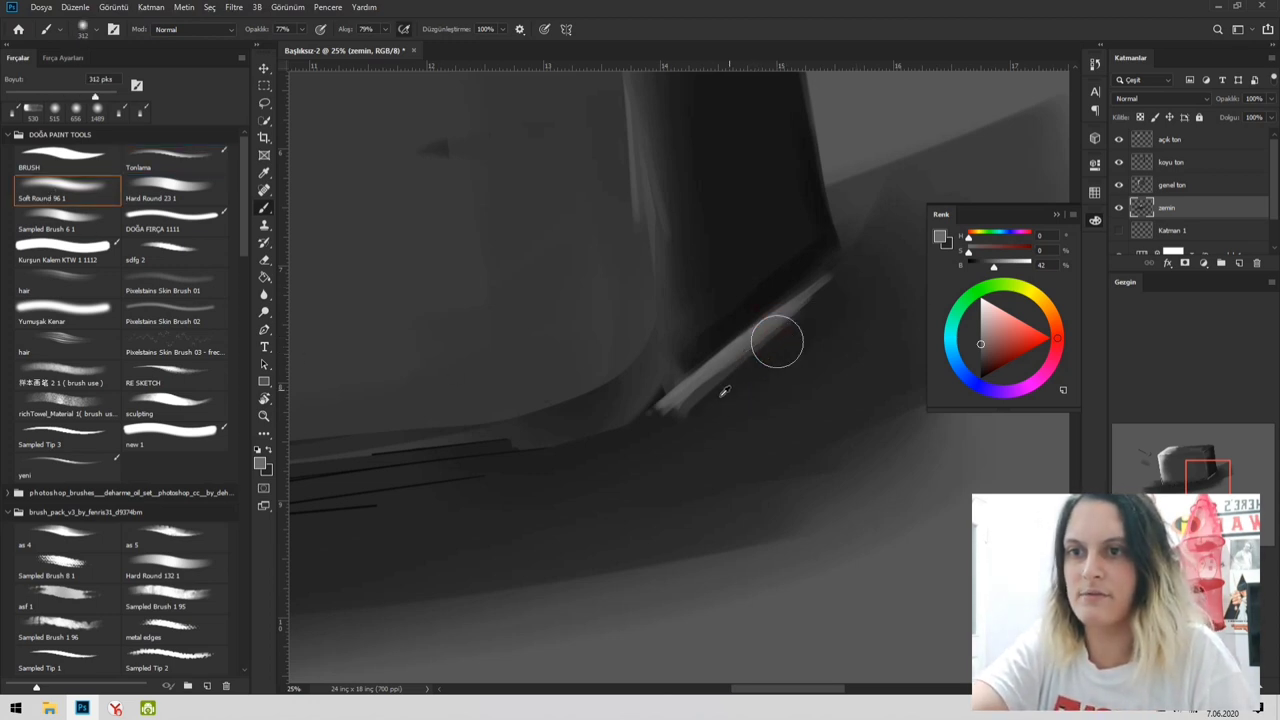
pyautogui.keyDown('alt'); pyautogui.click(715, 386); pyautogui.keyUp('alt')
pyautogui.moveTo(680, 411)
pyautogui.mouseDown()
pyautogui.moveTo(843, 289)
pyautogui.moveTo(665, 420)
pyautogui.moveTo(845, 298)
pyautogui.moveTo(848, 281)
pyautogui.moveTo(709, 379)
pyautogui.mouseUp()
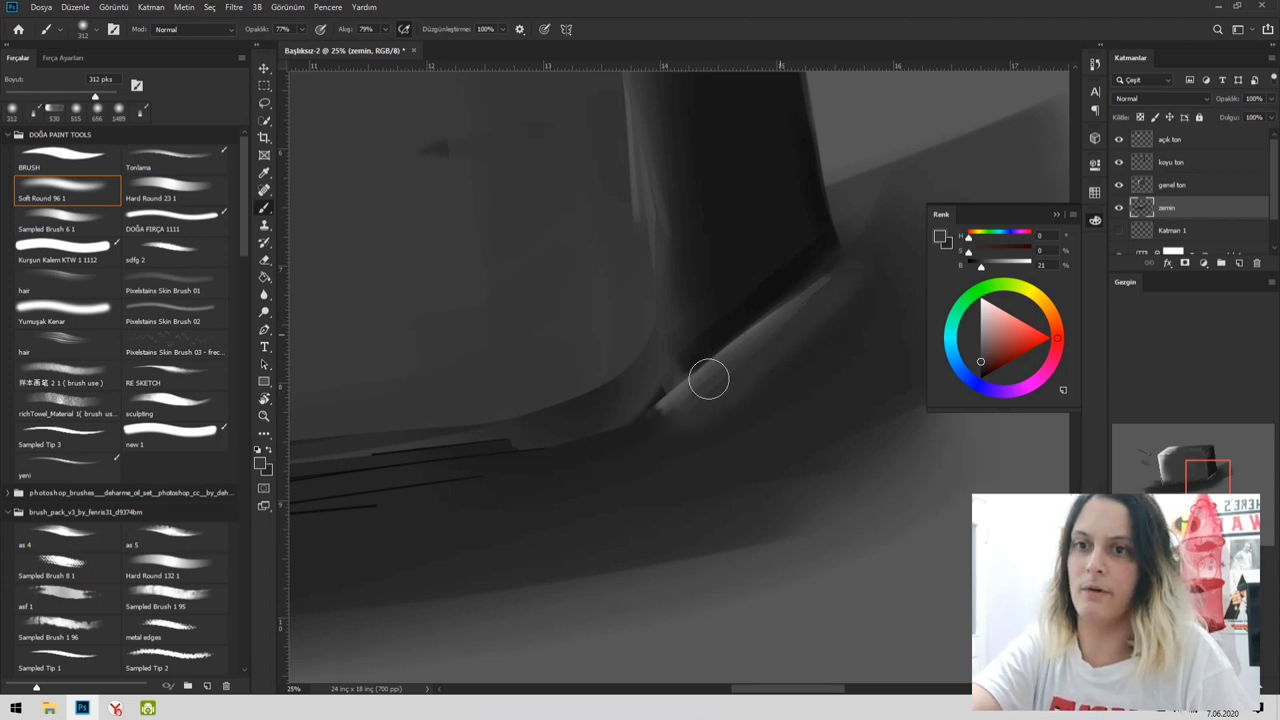
# - Switch back to the Tonlama brush at 1257 px and paint a broad 21% gray tone across the ground shadow near the corner
pyautogui.press('z')
pyautogui.keyDown('alt'); pyautogui.click(750, 392); pyautogui.keyUp('alt')
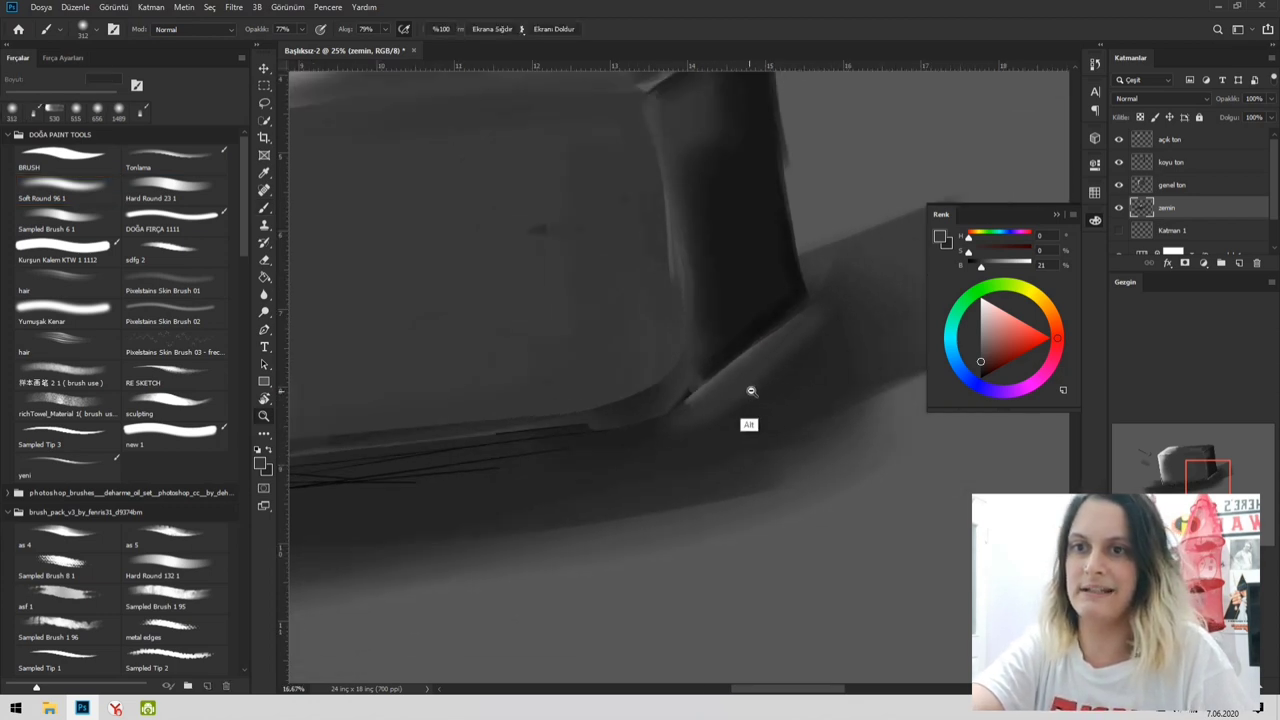
pyautogui.keyDown('alt'); pyautogui.click(751, 391); pyautogui.keyUp('alt')
pyautogui.moveTo(837, 377); pyautogui.dragTo(754, 419)
pyautogui.press('z')
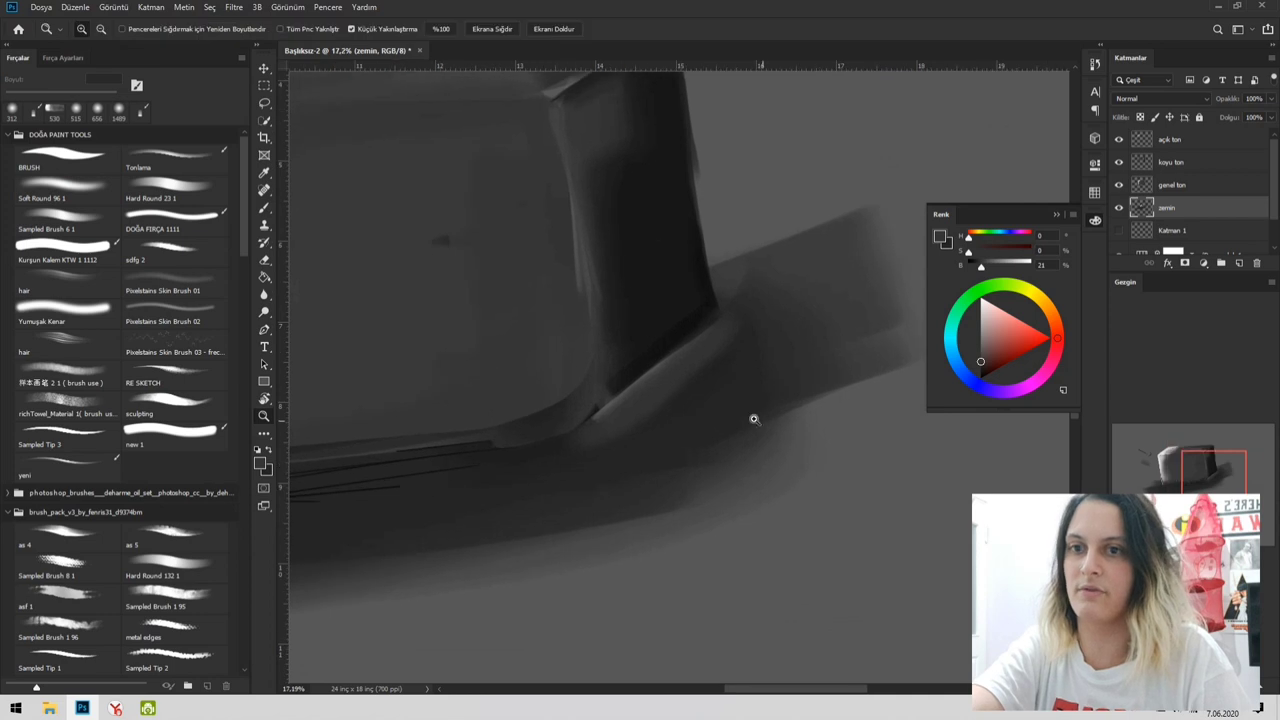
pyautogui.click(181, 168)
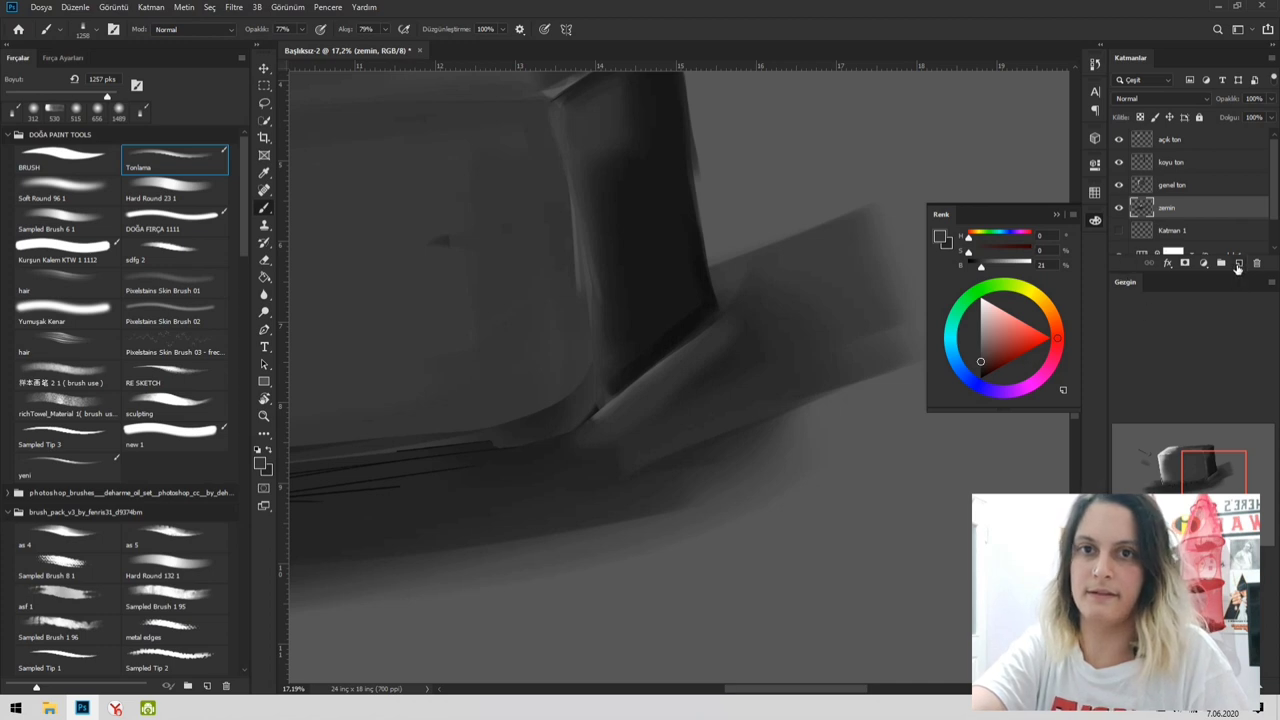
# - Add a new layer above the zemin layer and name it zemin 2
pyautogui.click(1238, 264)
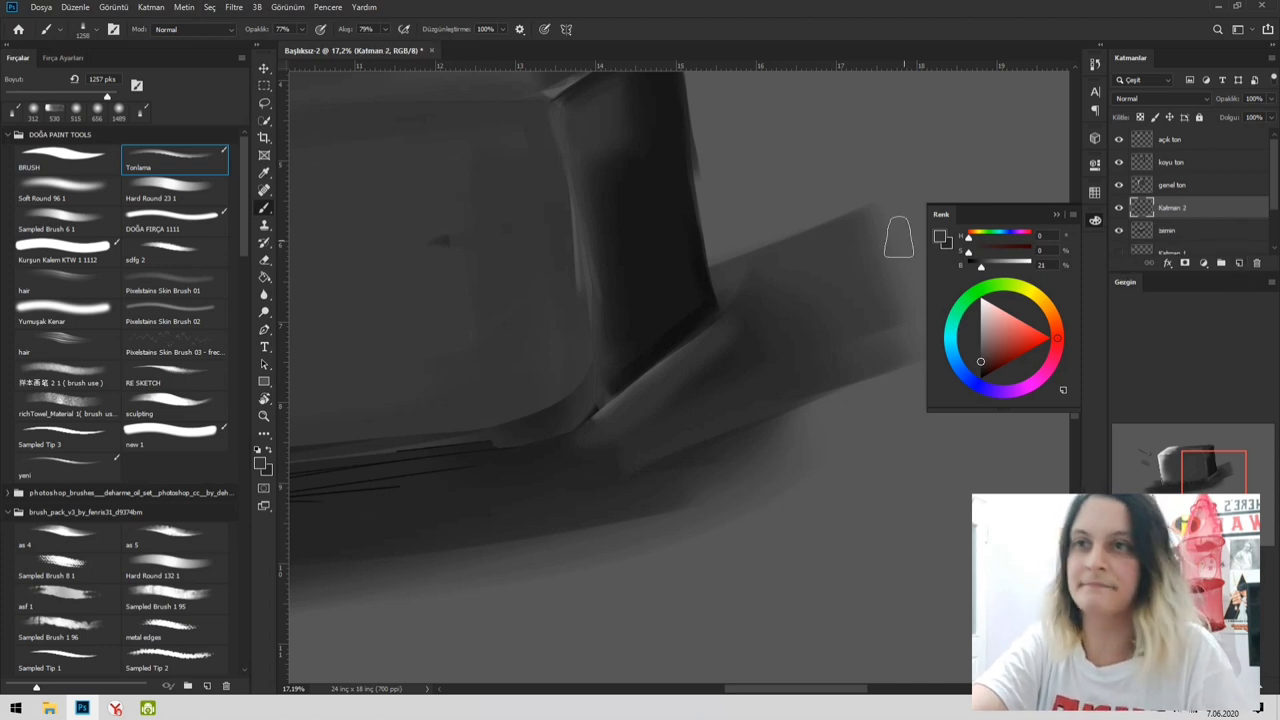
pyautogui.doubleClick(1172, 207)
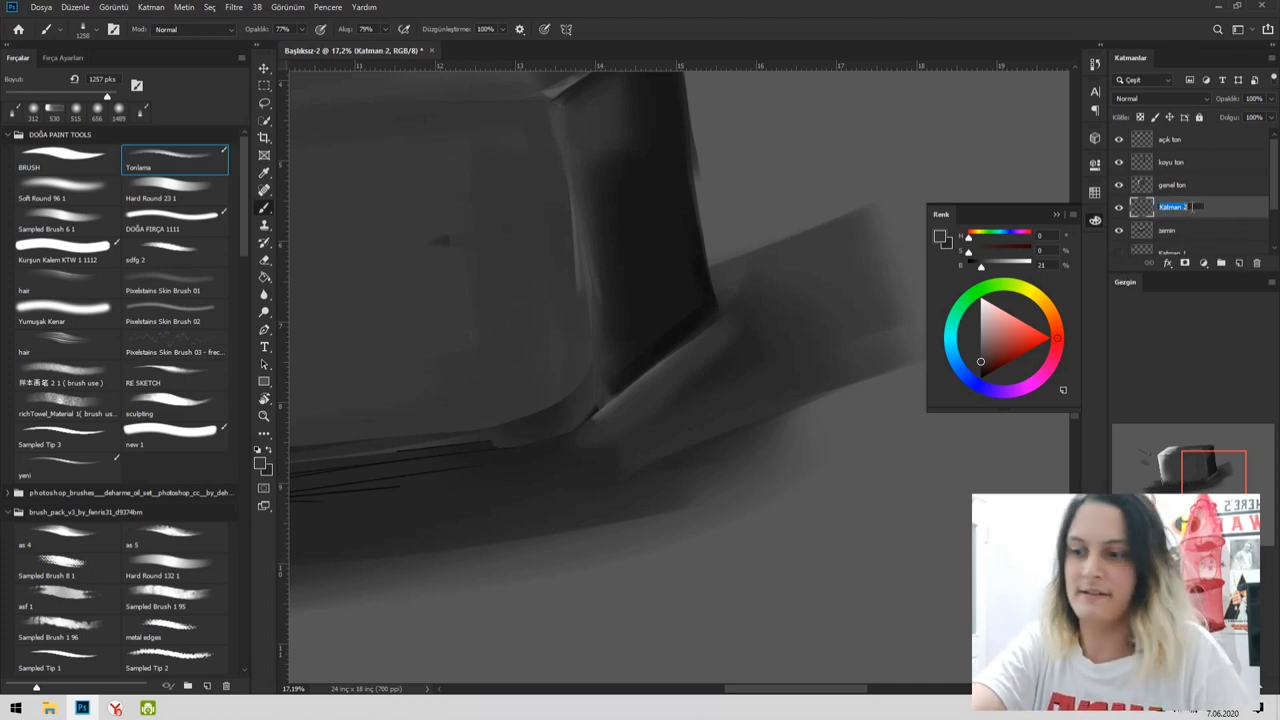
pyautogui.write('ar')
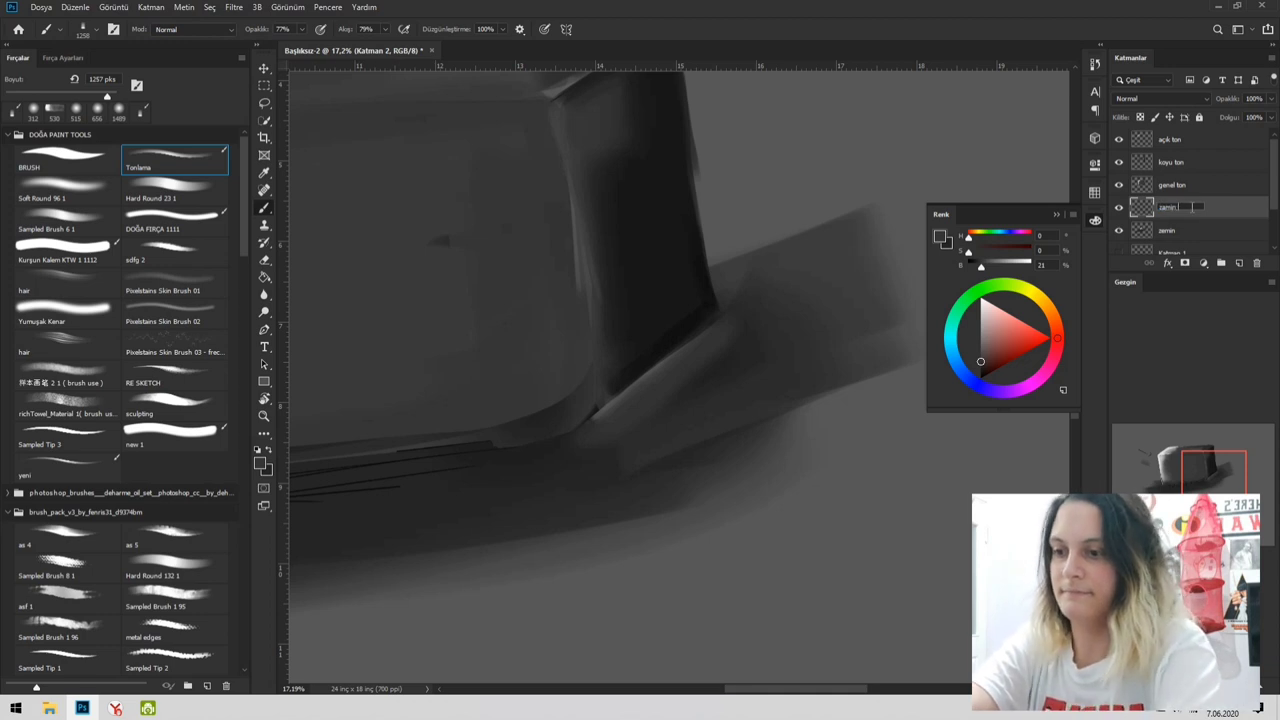
pyautogui.press('Return')
pyautogui.press('2')
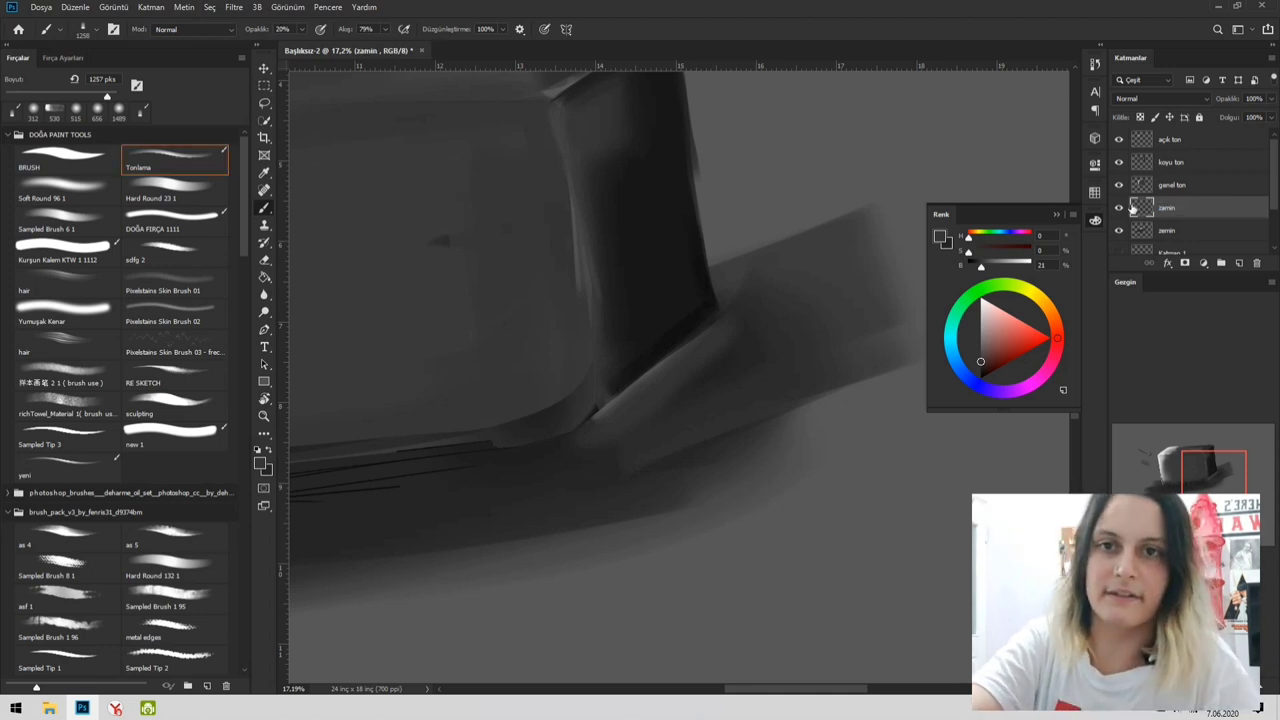
pyautogui.doubleClick(1170, 209)
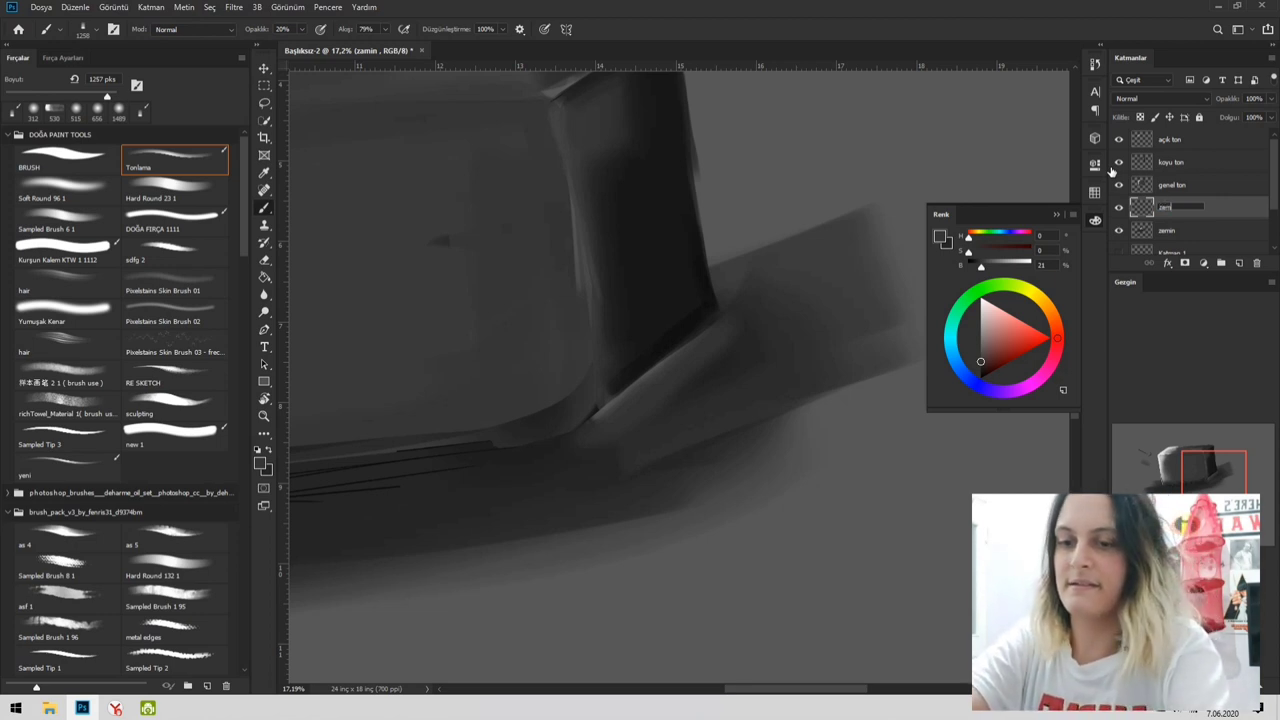
pyautogui.click(1112, 172)
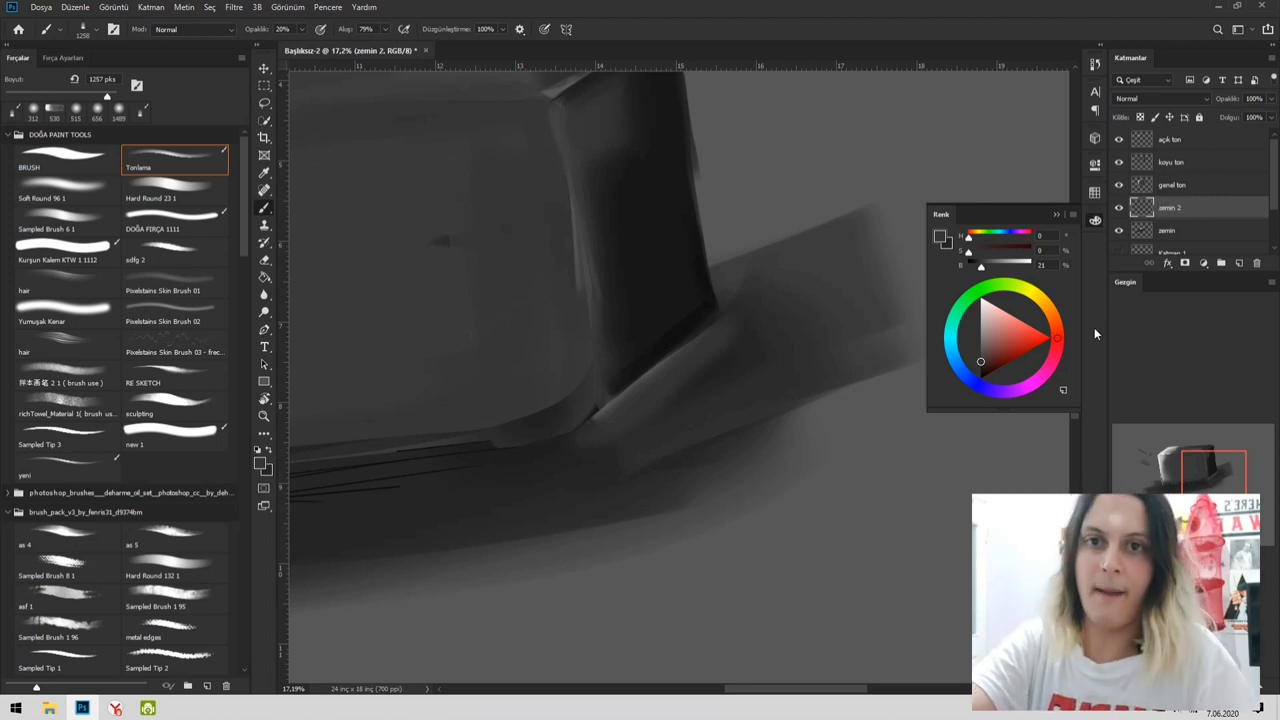
# - Toggle the visibility of the original zemin layer off and back on to check its content
pyautogui.click(1165, 230)
pyautogui.click(1119, 230)
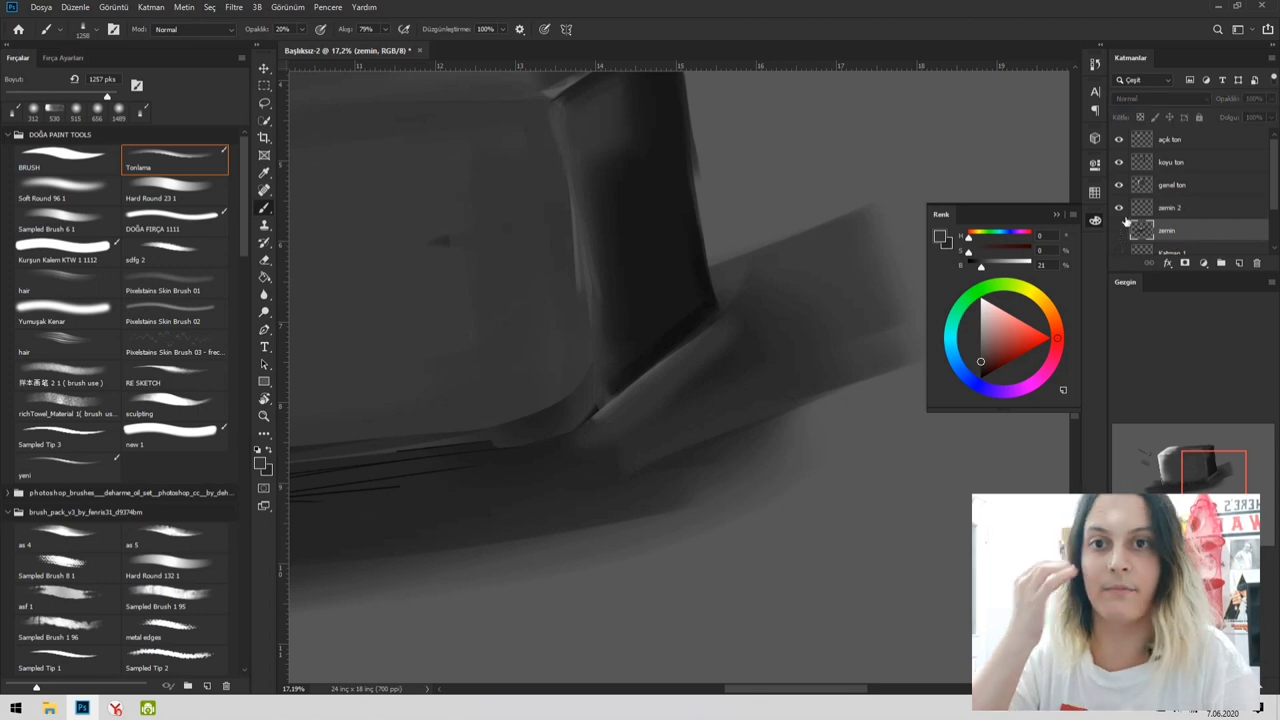
pyautogui.click(1119, 231)
# - Select the zemin 2 and zemin layers together and put them into a new group
pyautogui.click(1206, 213)
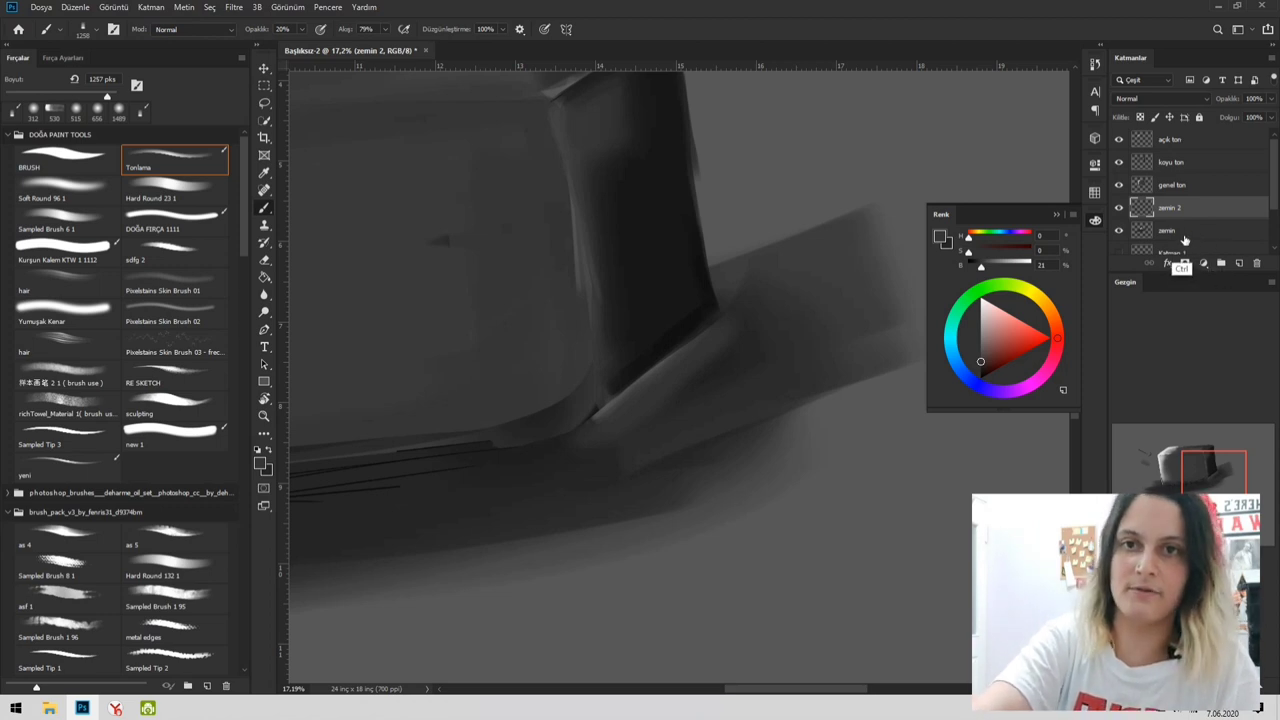
pyautogui.keyDown('ctrl'); pyautogui.click(1190, 232); pyautogui.keyUp('ctrl')
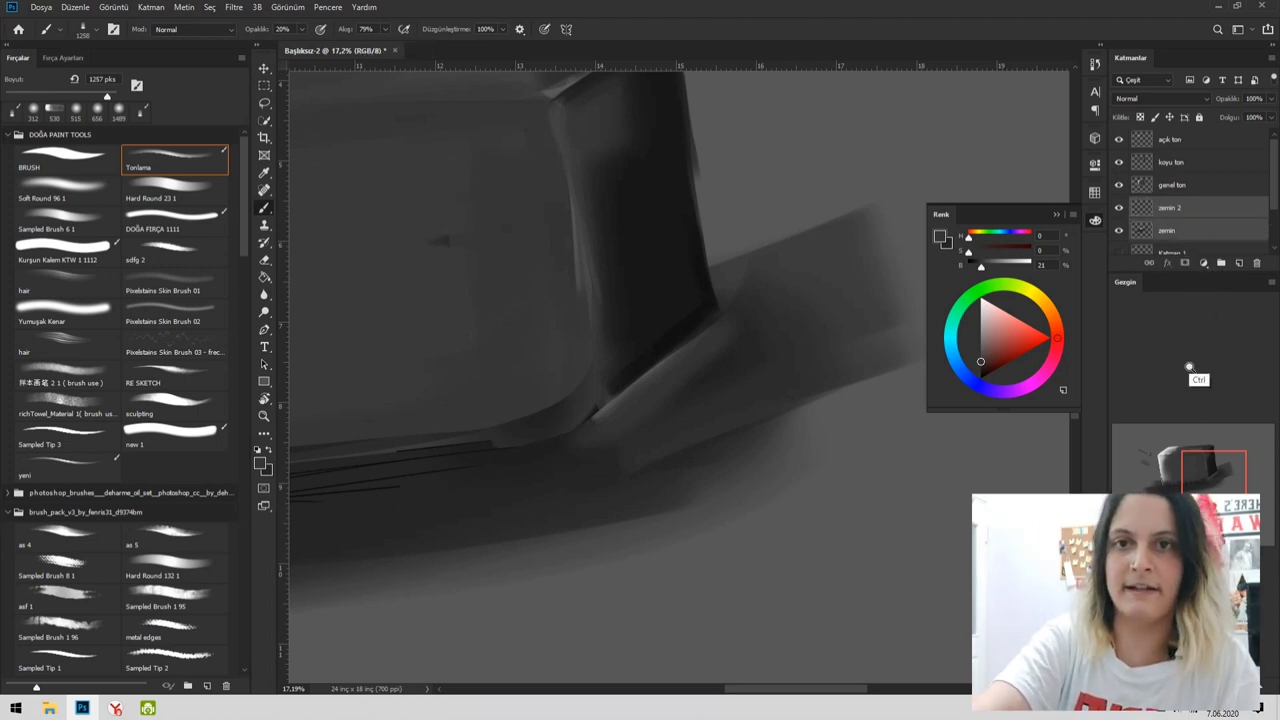
pyautogui.click(1221, 264)
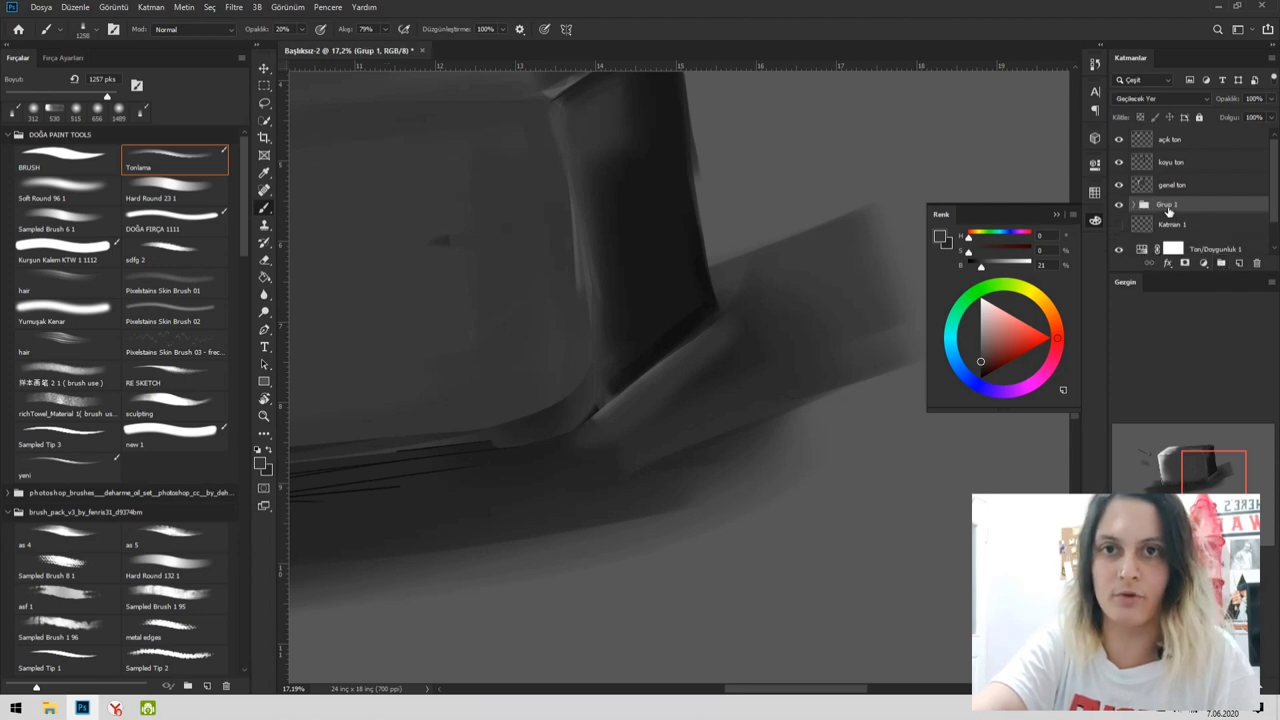
# - Rename the new ground layer group to zemin tonları
pyautogui.doubleClick(1168, 206)
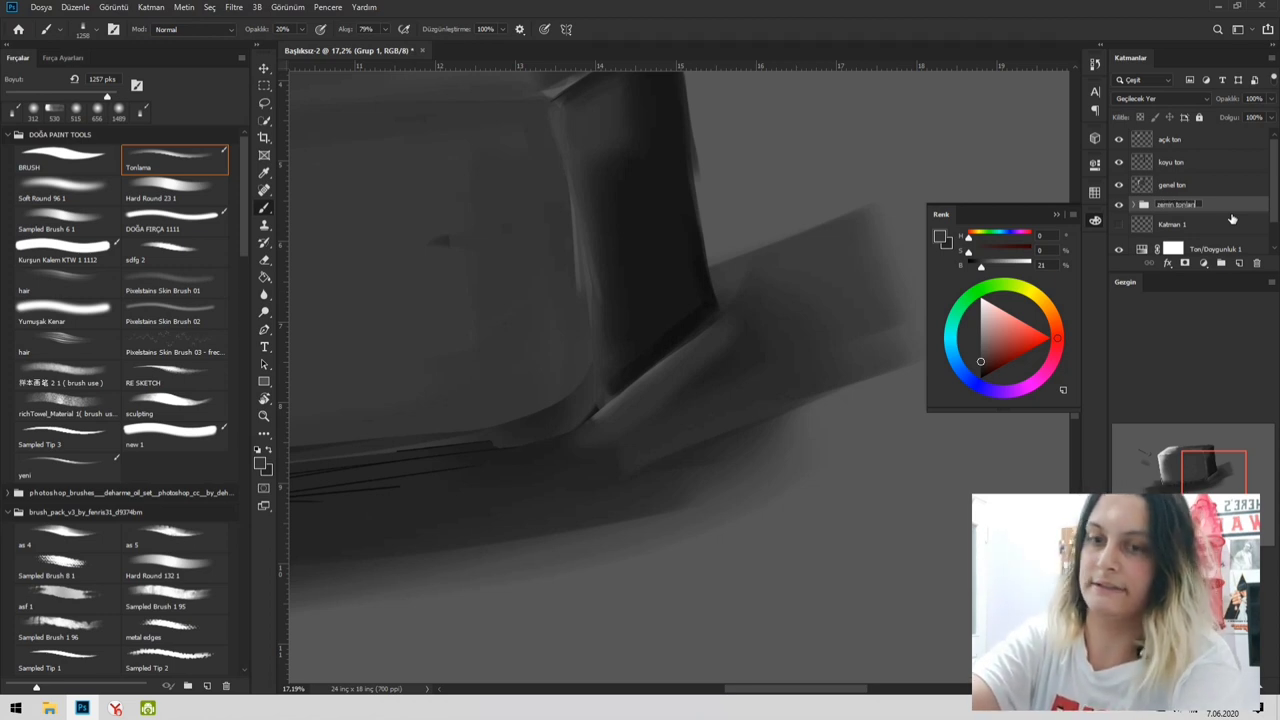
pyautogui.press('Return')
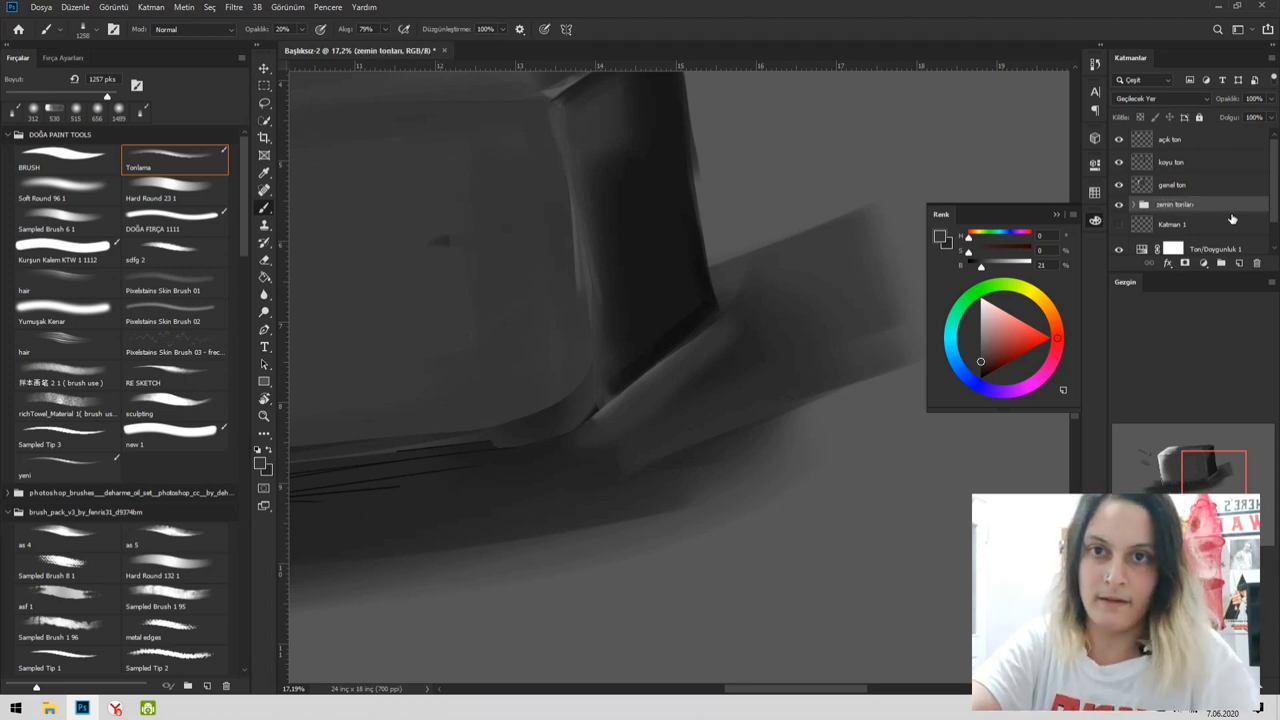
pyautogui.moveTo(1276, 216); pyautogui.dragTo(1276, 242)
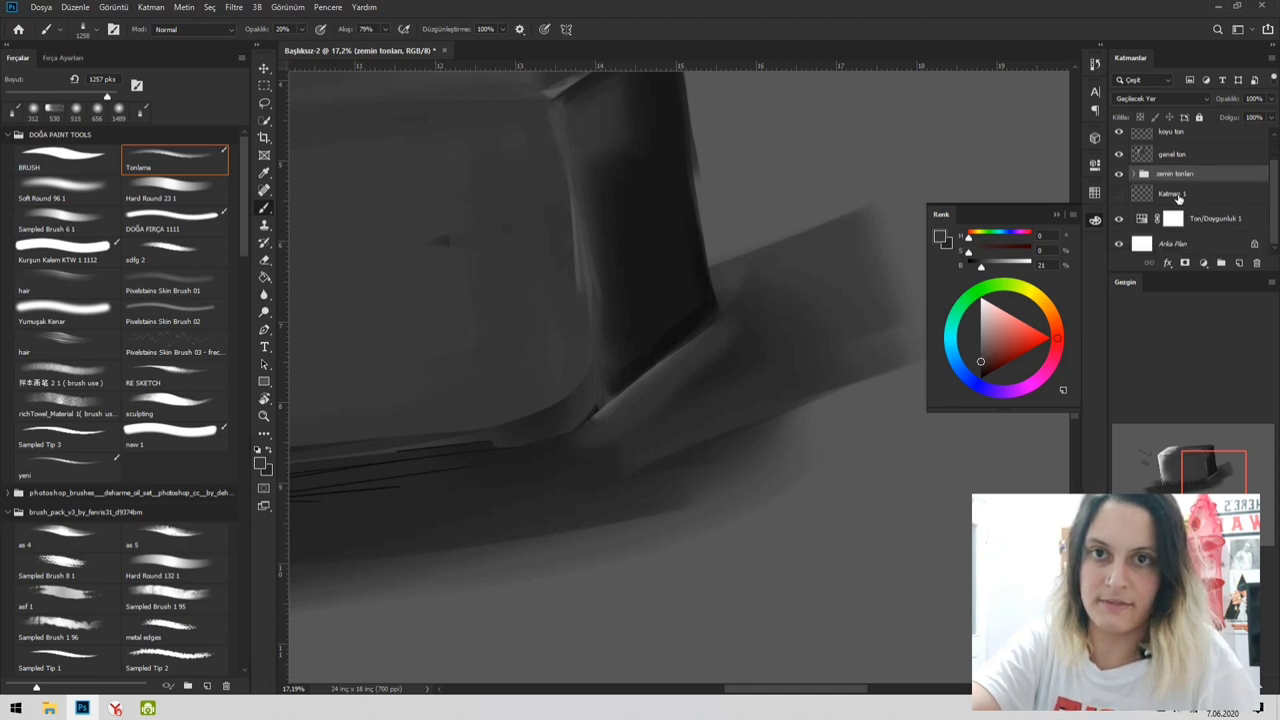
# - Expand and collapse the zemin tonları group to review its zemin 2 and zemin layers
pyautogui.click(1179, 198)
pyautogui.click(1190, 158)
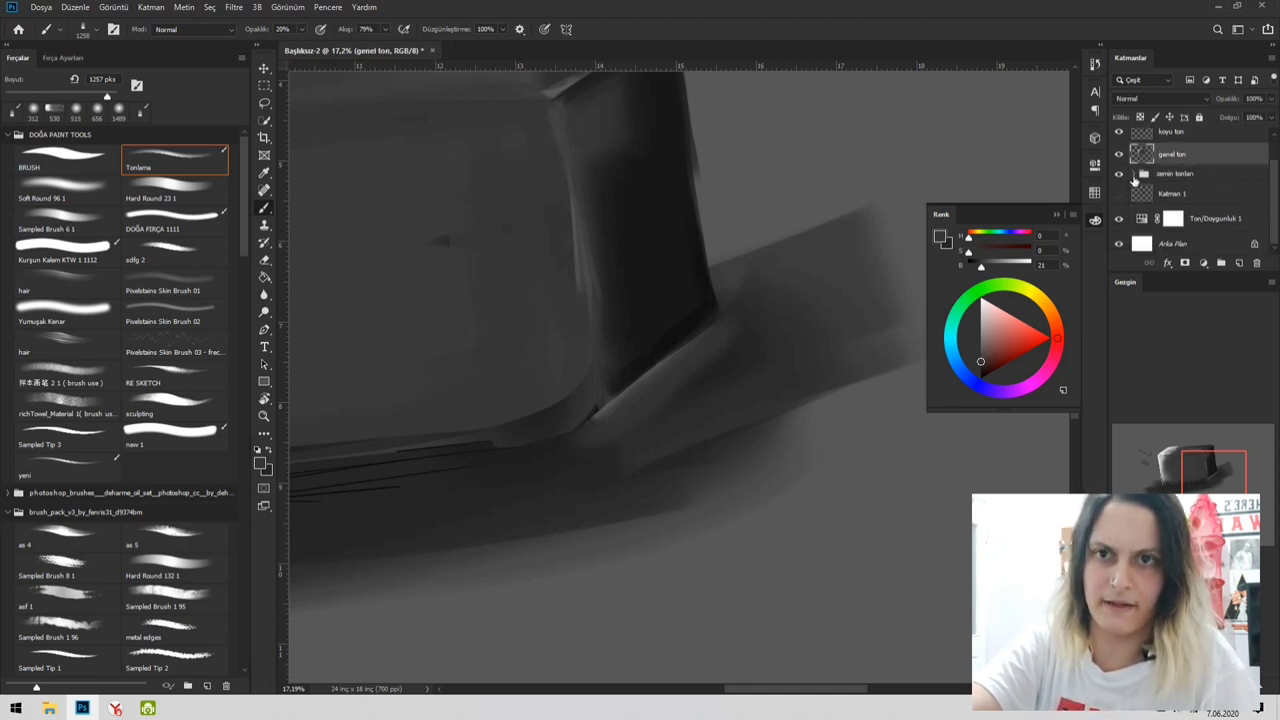
pyautogui.click(1134, 173)
pyautogui.click(1180, 196)
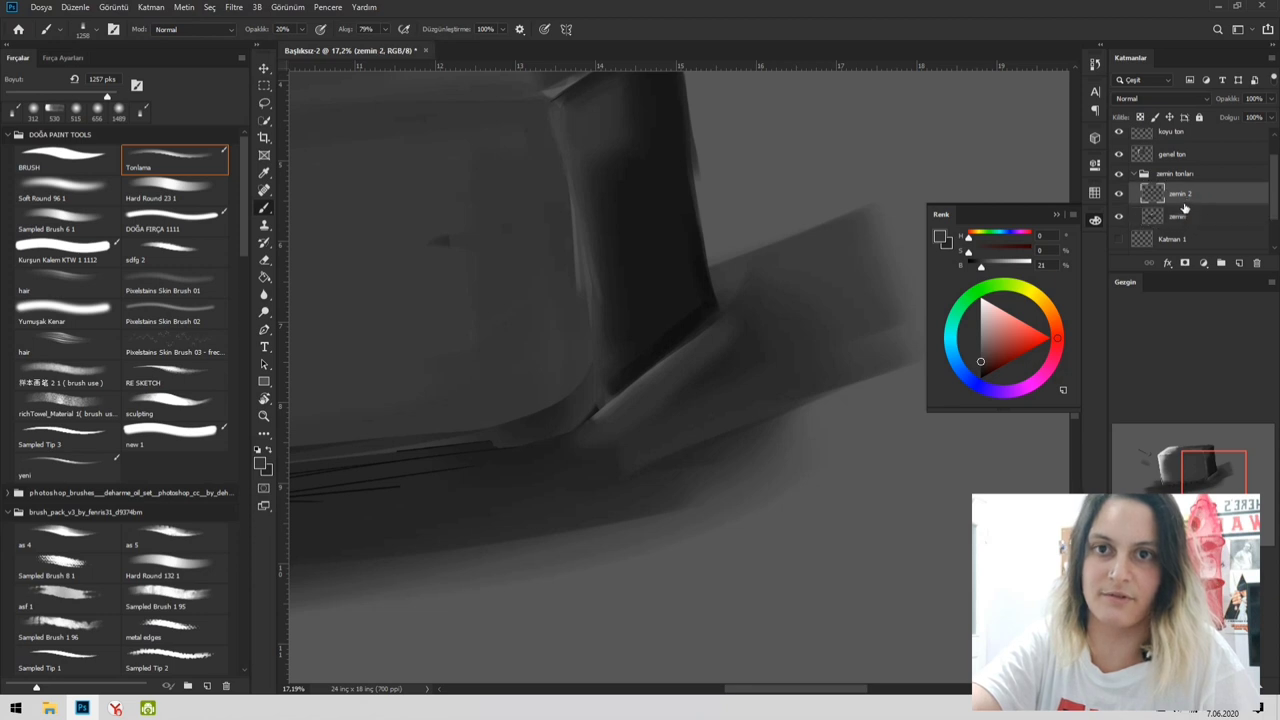
pyautogui.click(1135, 174)
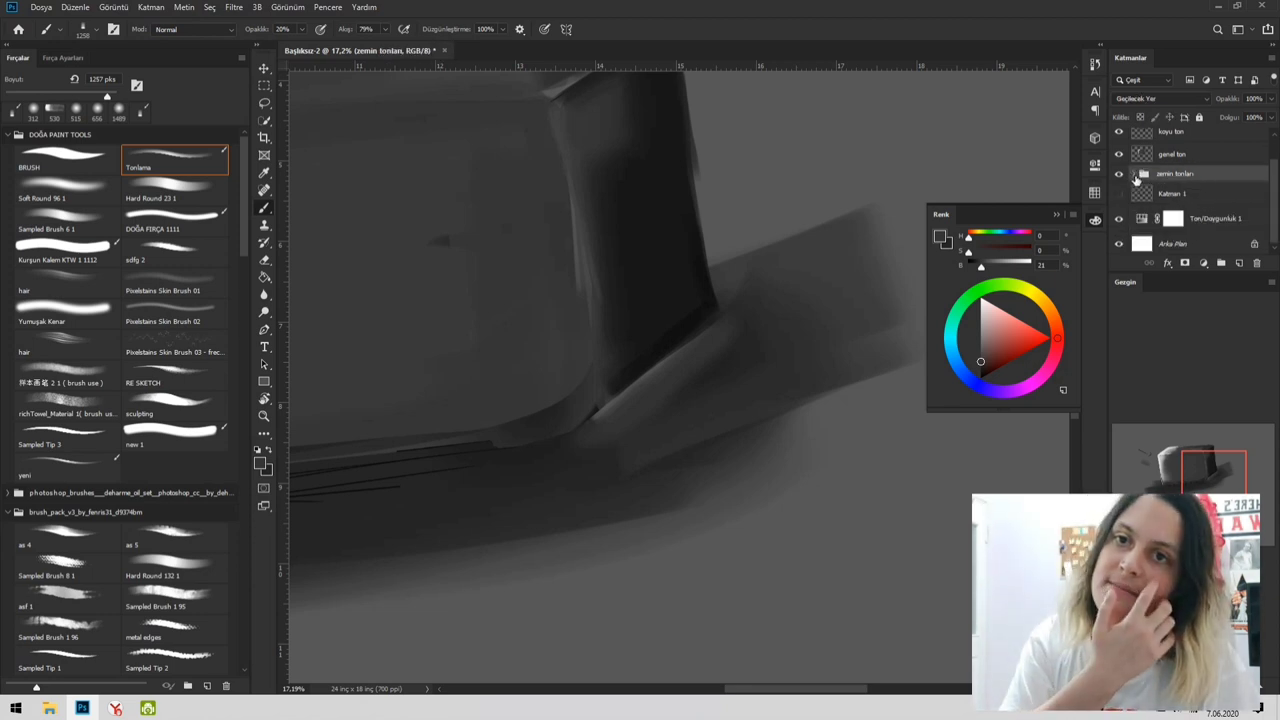
pyautogui.click(1135, 174)
pyautogui.click(1135, 174)
pyautogui.click(1135, 174)
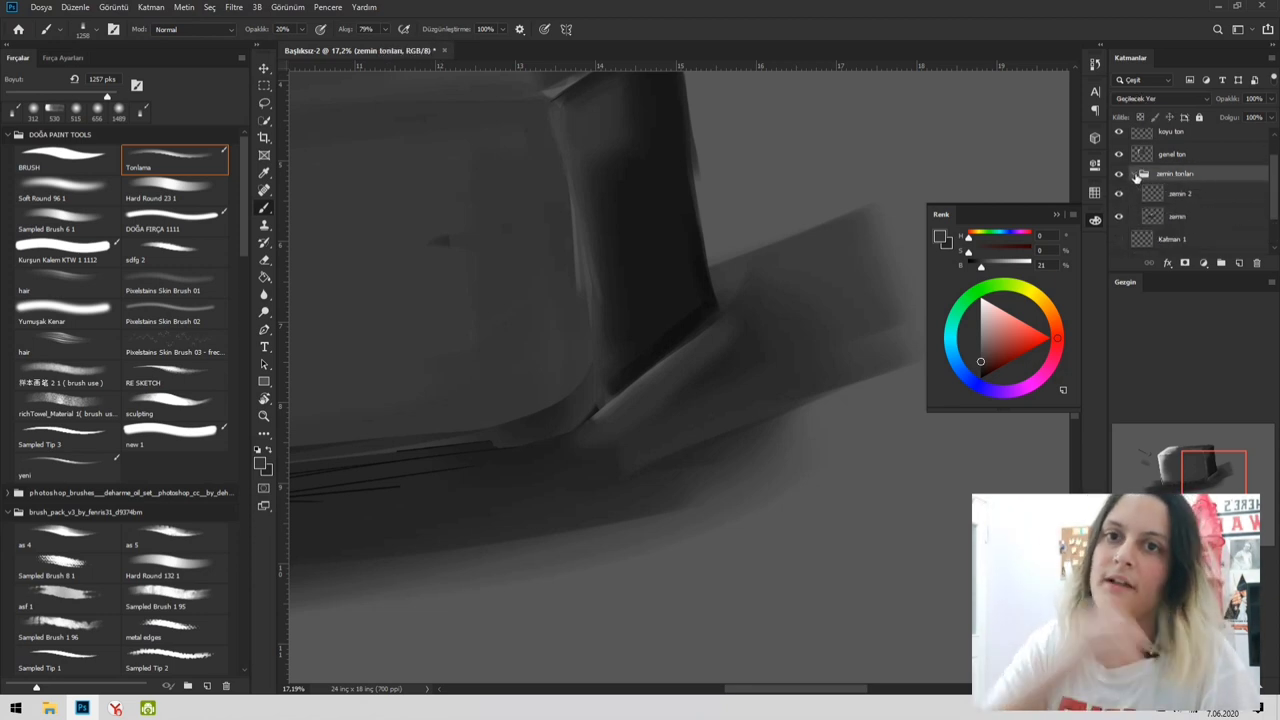
pyautogui.click(1133, 175)
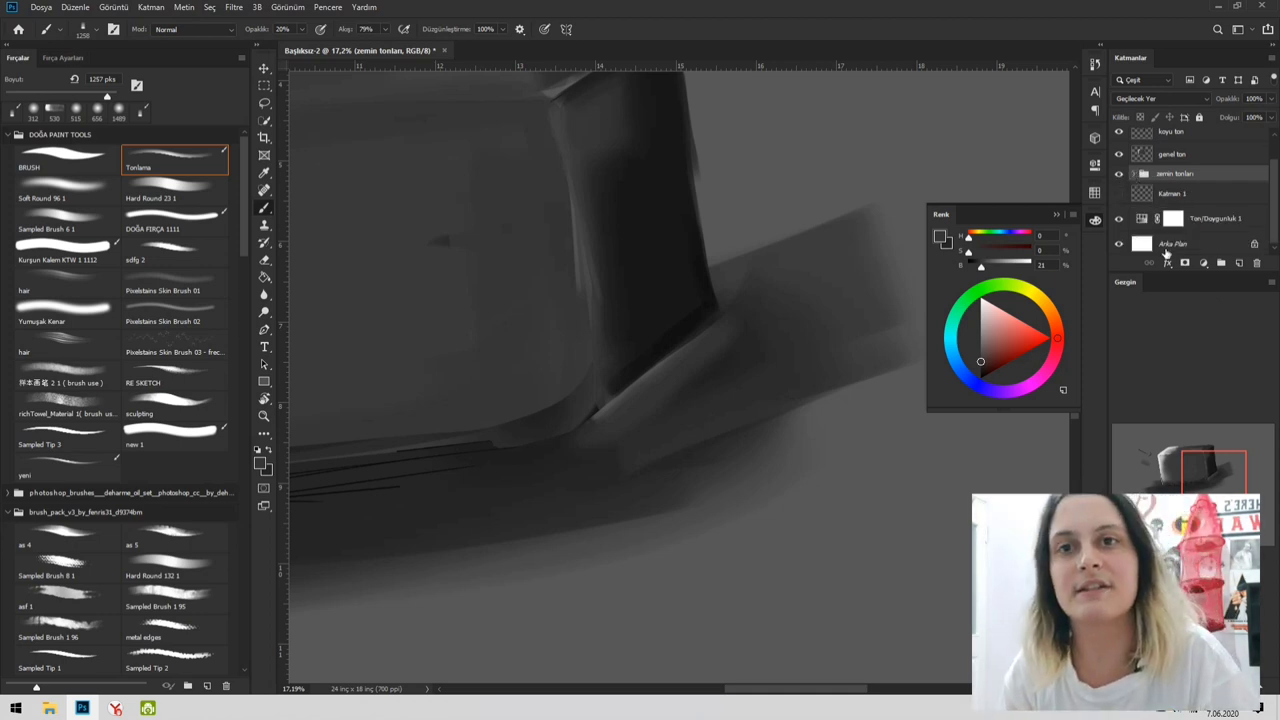
pyautogui.moveTo(1131, 59)
pyautogui.mouseDown()
pyautogui.moveTo(1096, 48)
pyautogui.moveTo(1137, 57)
pyautogui.mouseUp()
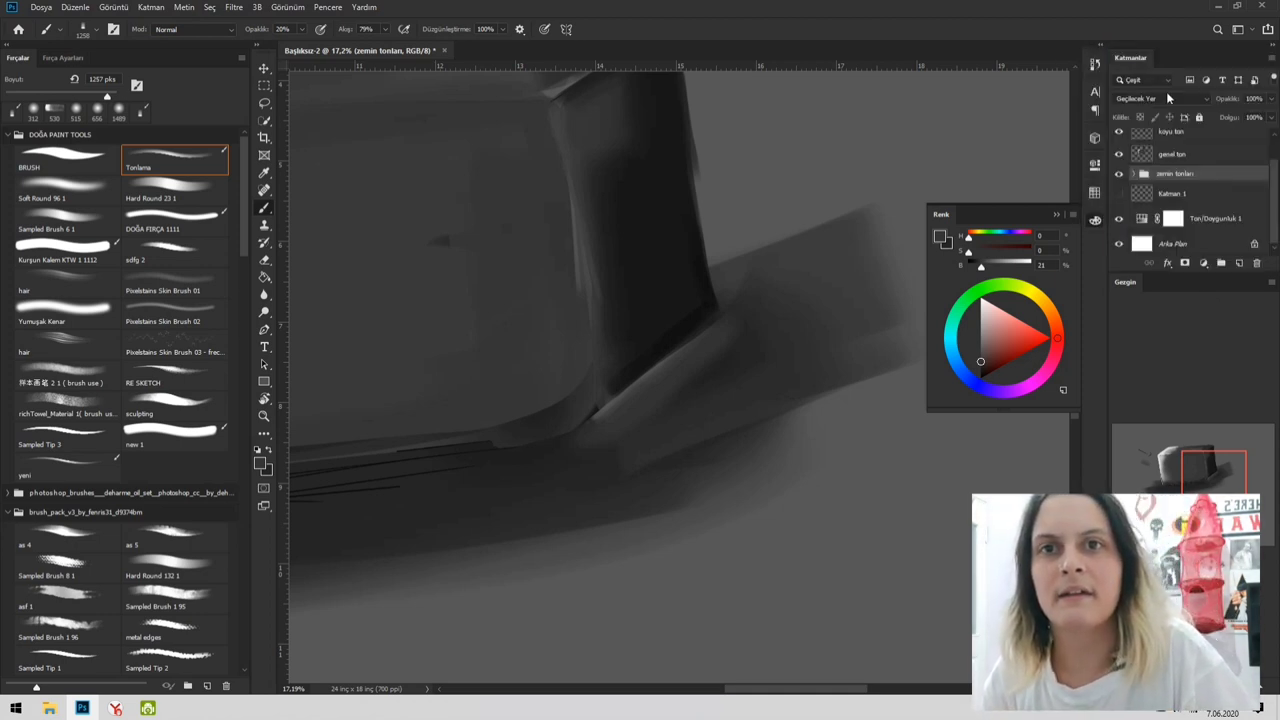
pyautogui.click(1133, 175)
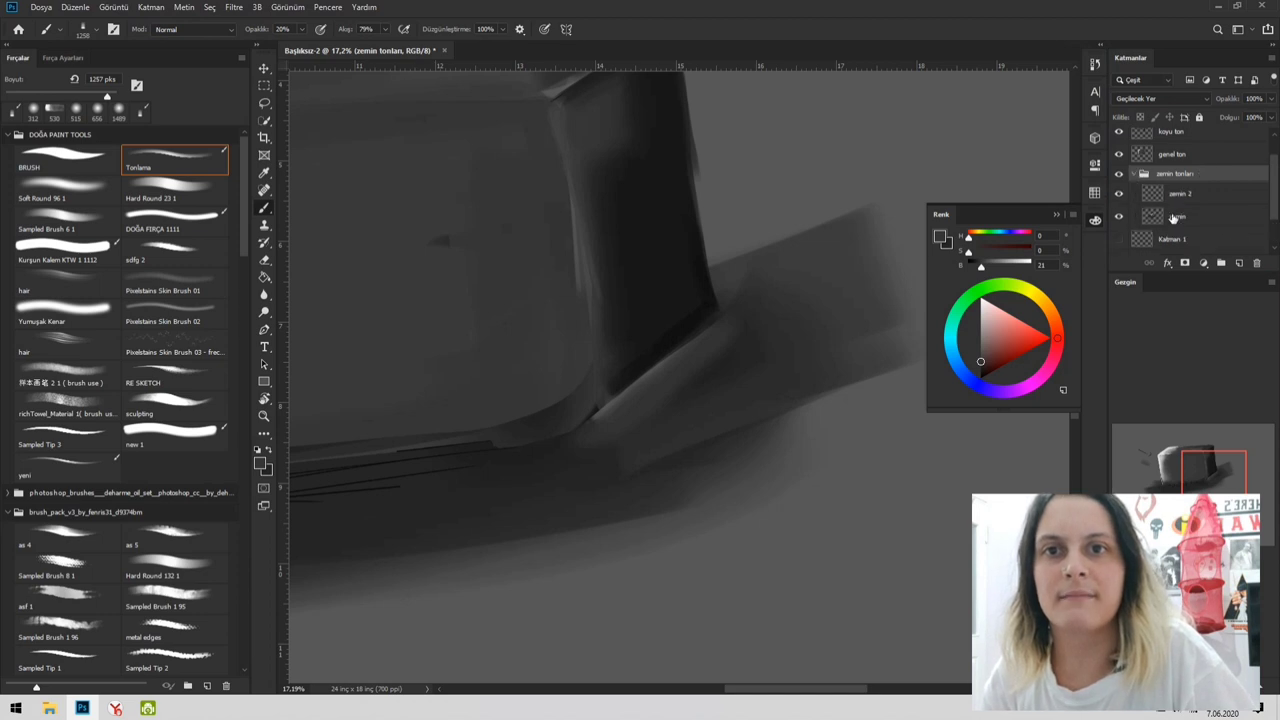
pyautogui.click(1174, 199)
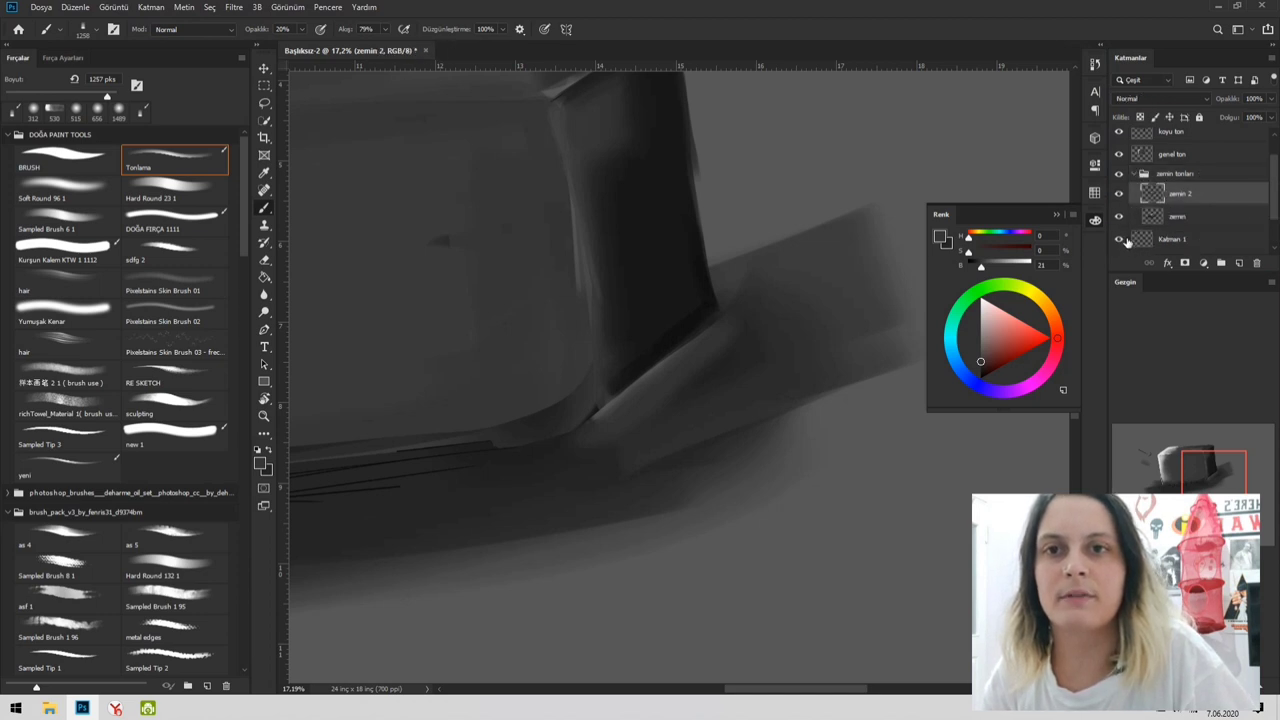
# - Check the visibility of the hidden Katman 1 layer and delete the layer
pyautogui.click(1121, 240)
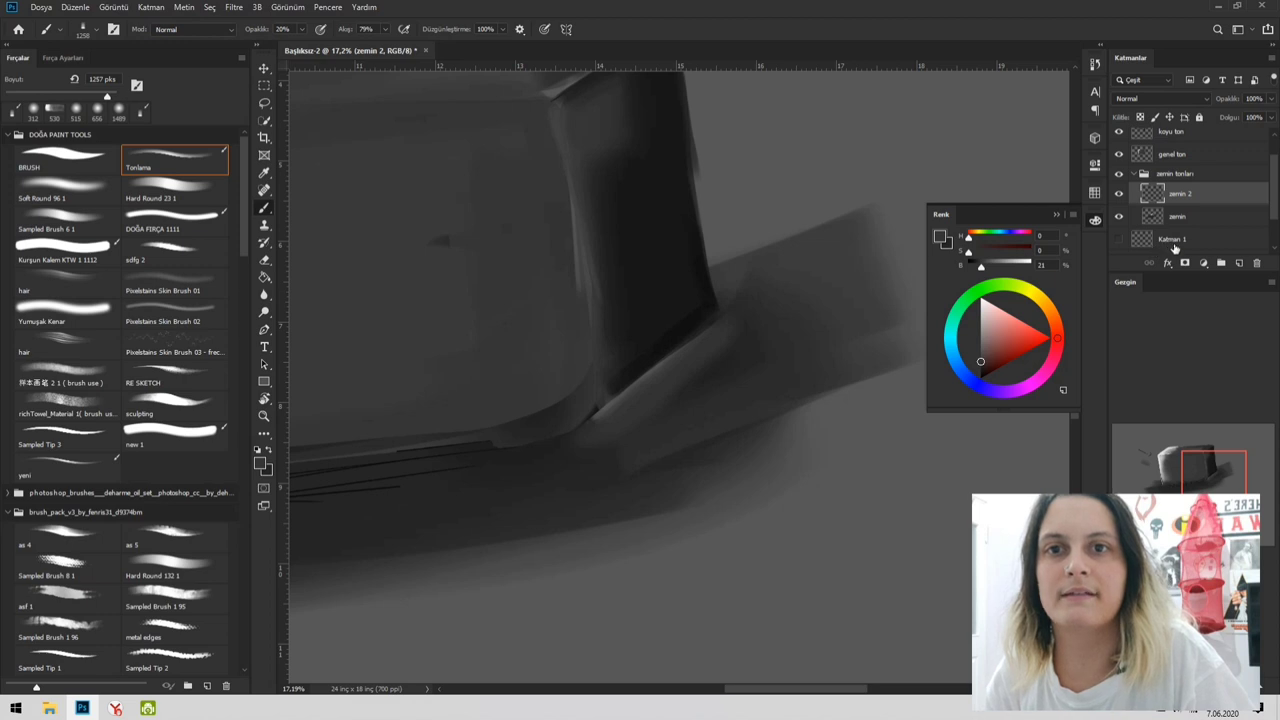
pyautogui.click(1168, 243)
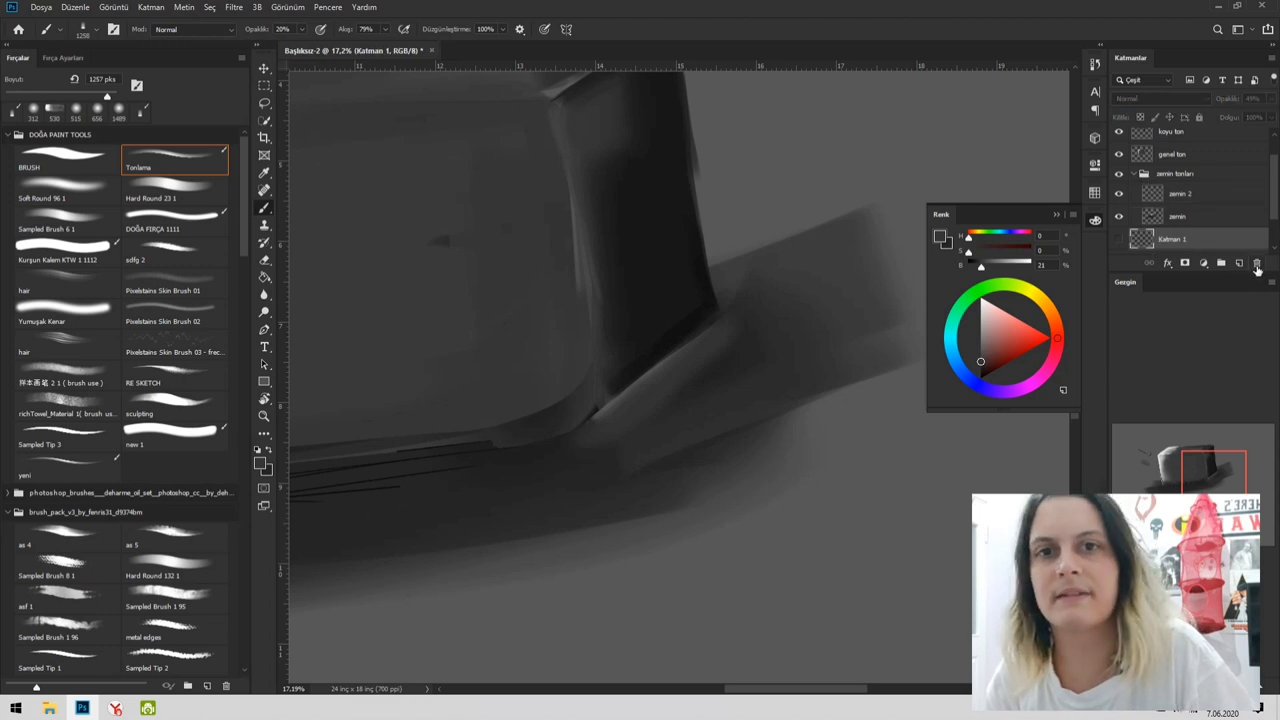
pyautogui.click(1257, 264)
# - Select the Ton/Doygunluk 1 adjustment layer together with Arka Plan and merge them into one layer
pyautogui.click(1195, 215)
pyautogui.click(1197, 197)
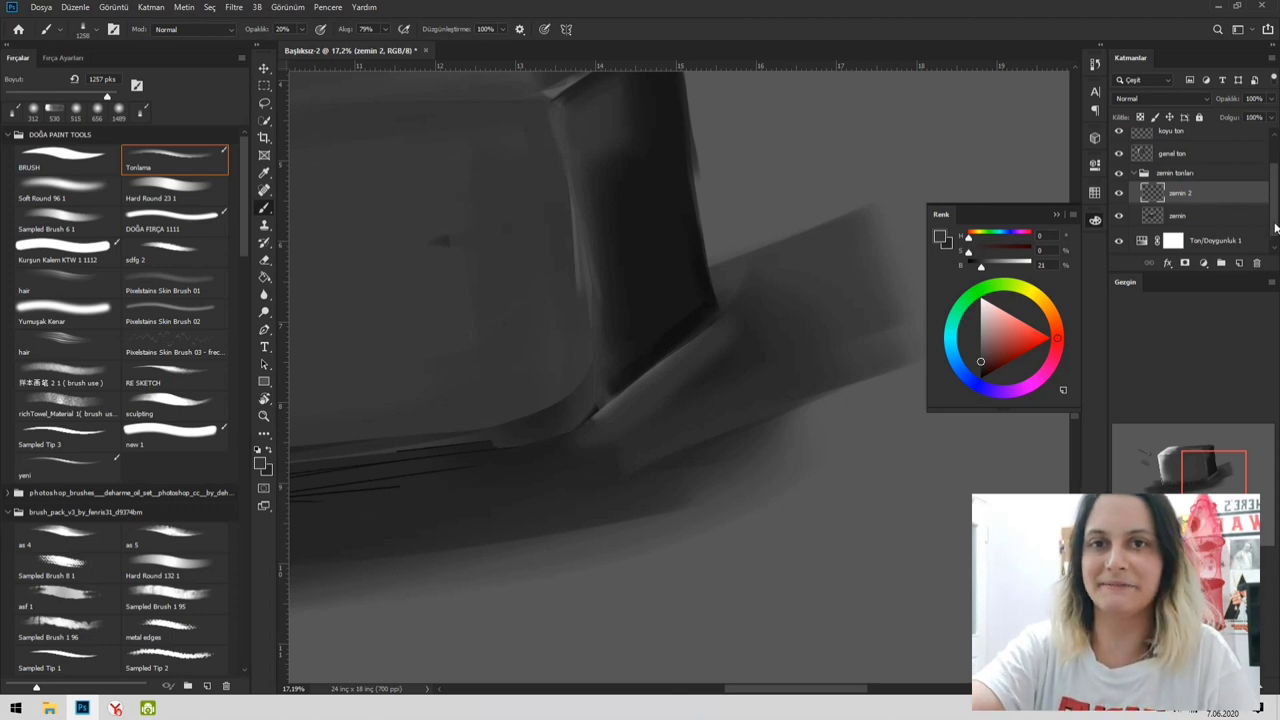
pyautogui.scroll(-1, 1272, 222)
pyautogui.click(1228, 228)
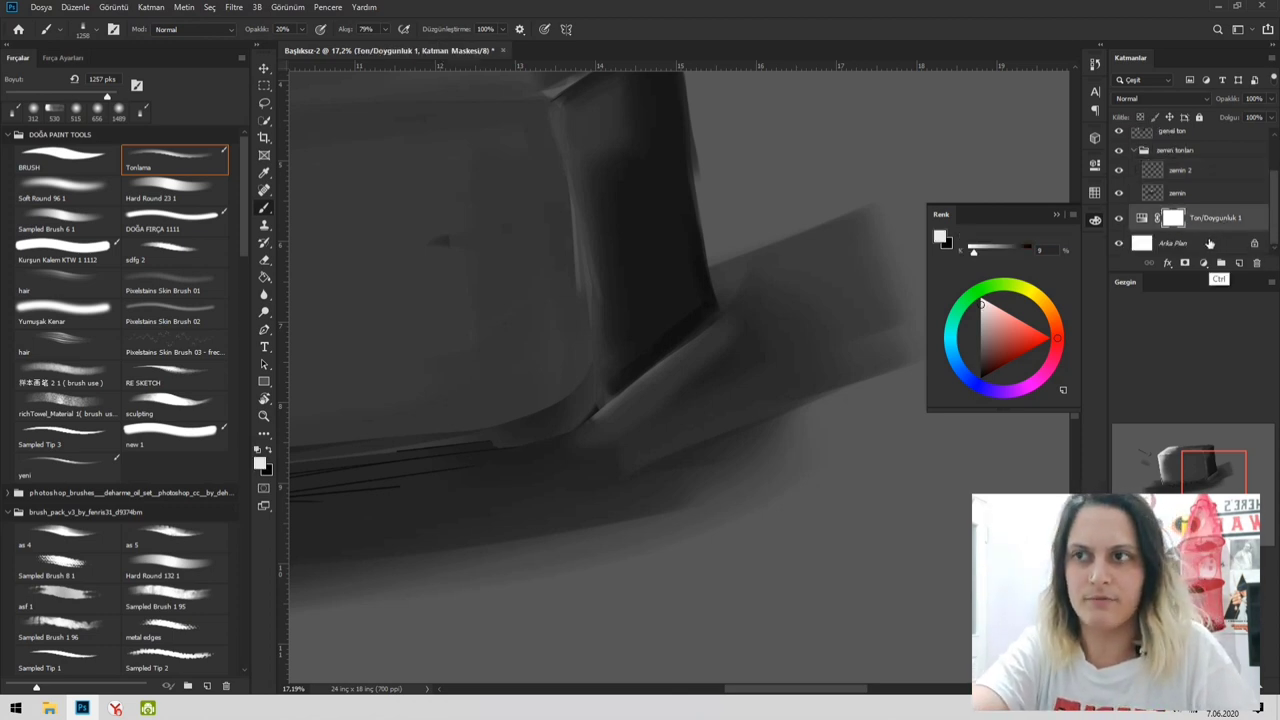
pyautogui.click(1210, 244)
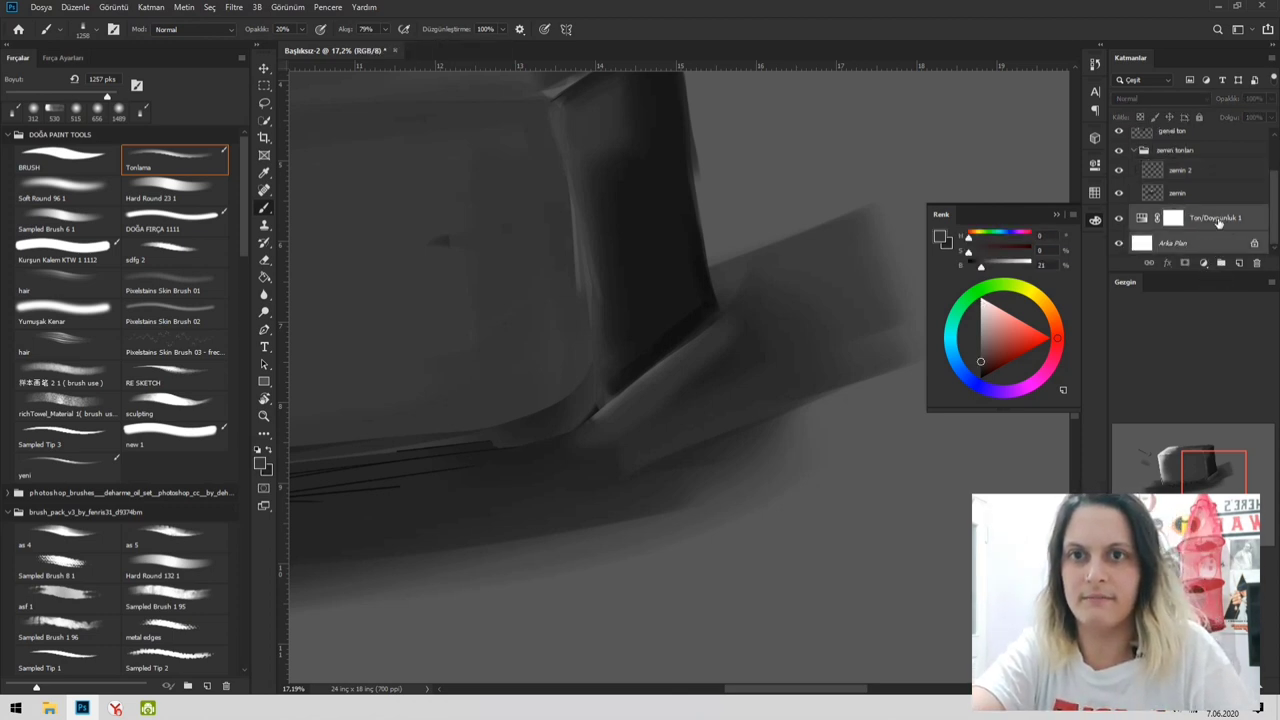
pyautogui.rightClick(1225, 245)
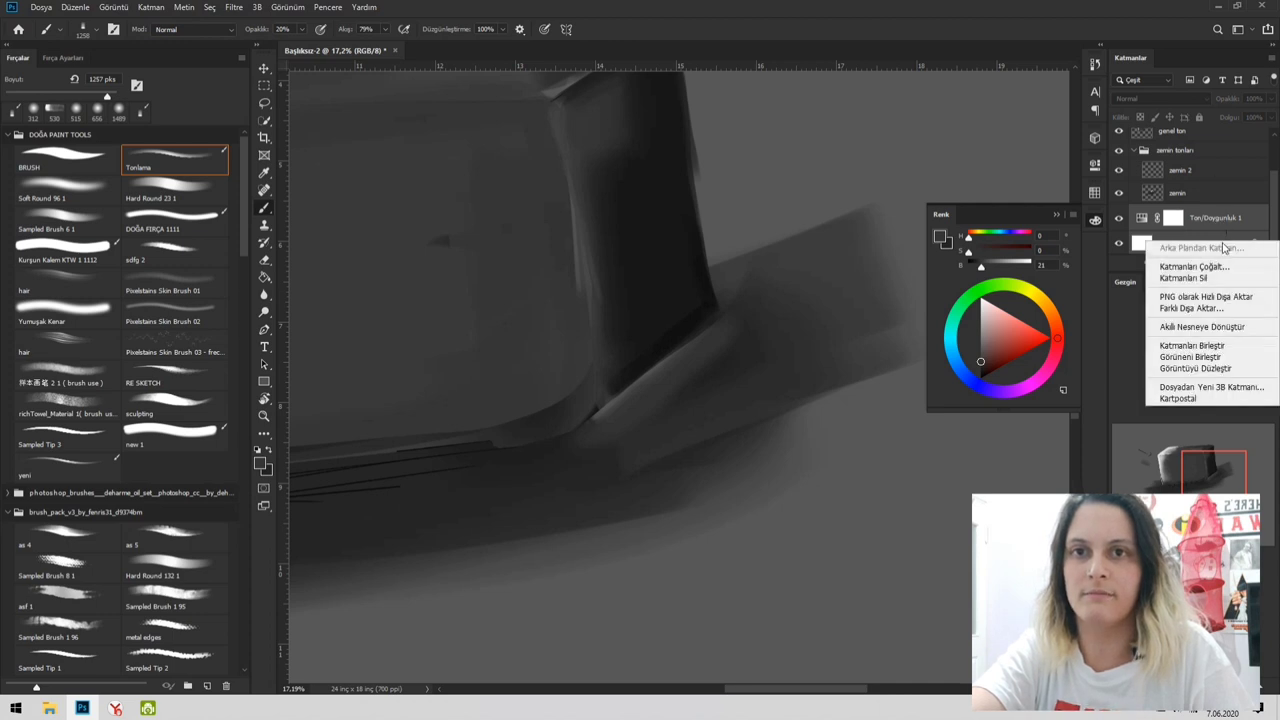
pyautogui.click(1193, 346)
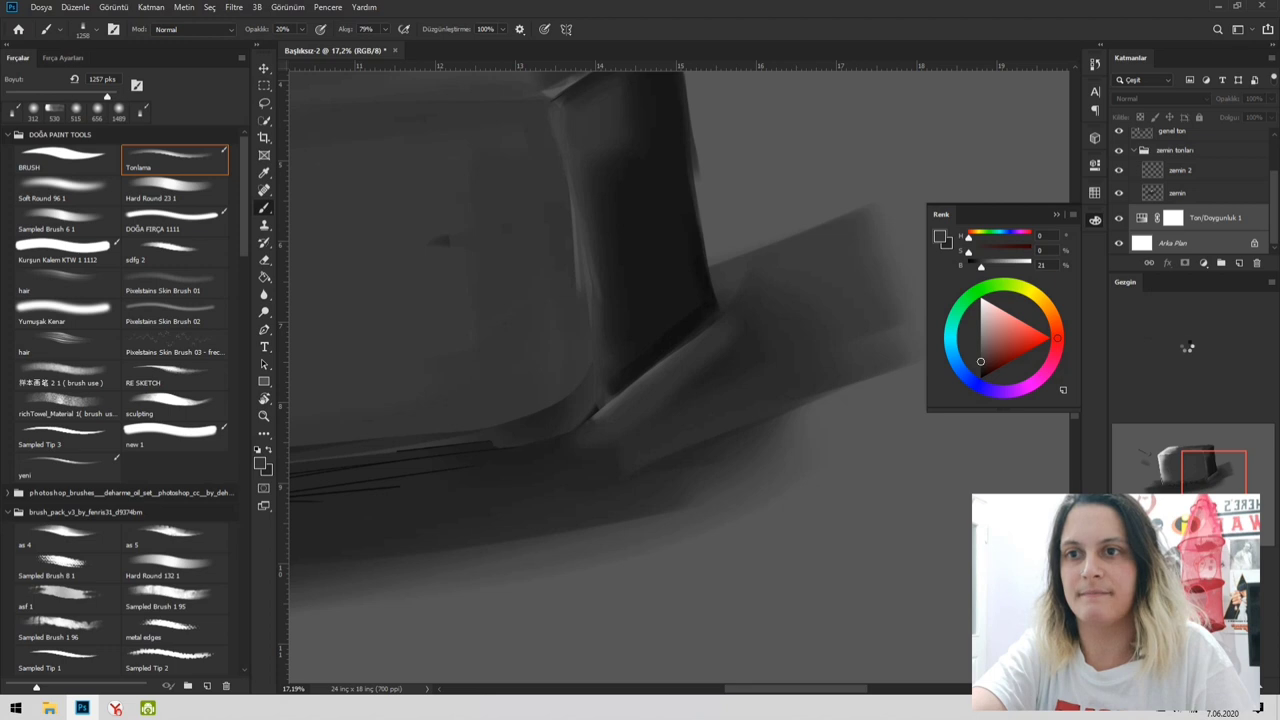
# - Go through the zemin 2, zemin and Arka Plan layers to review the simplified layer stack
pyautogui.click(1207, 215)
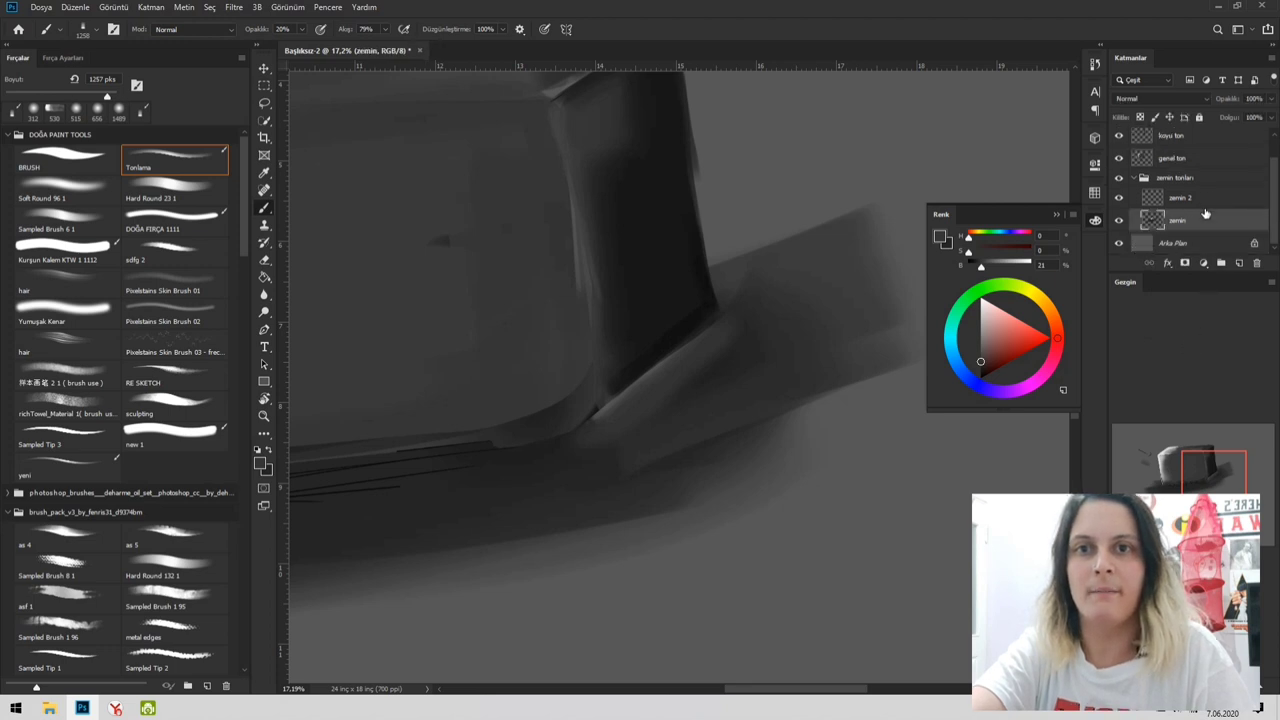
pyautogui.click(1205, 200)
pyautogui.click(1202, 221)
pyautogui.click(1198, 246)
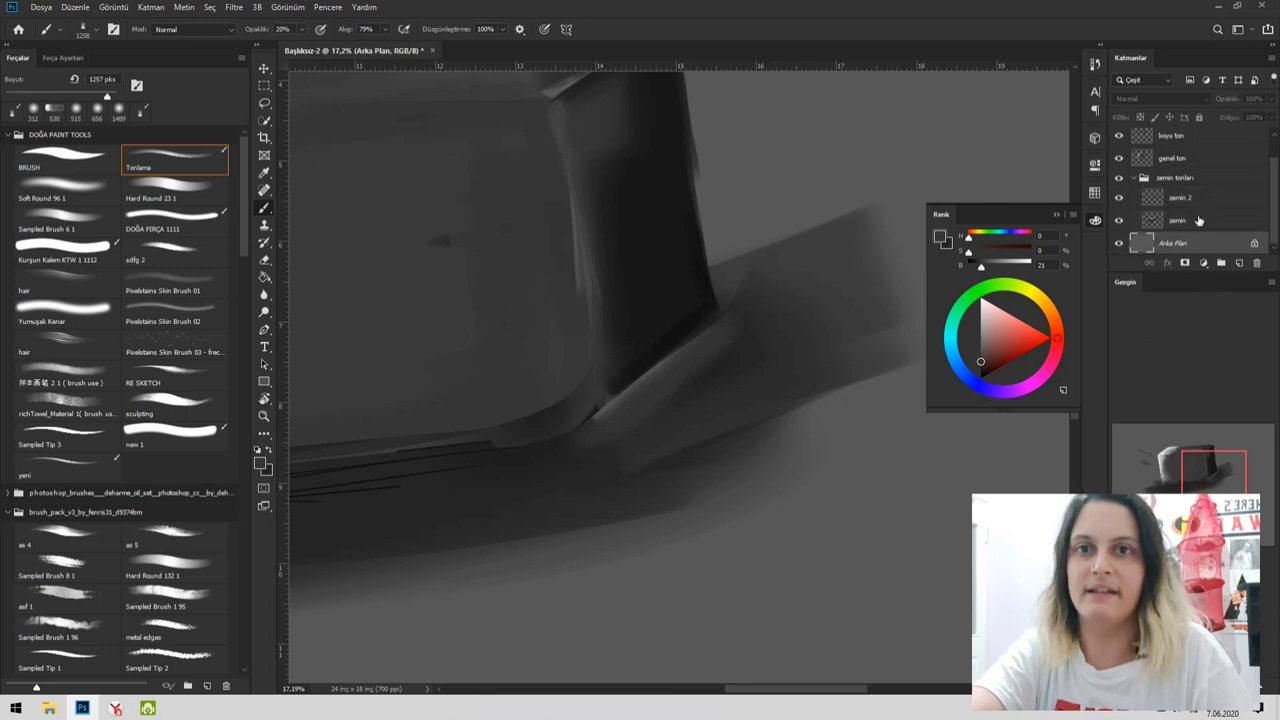
pyautogui.click(1201, 200)
pyautogui.click(1200, 220)
pyautogui.click(1201, 203)
pyautogui.click(1202, 222)
pyautogui.click(1203, 203)
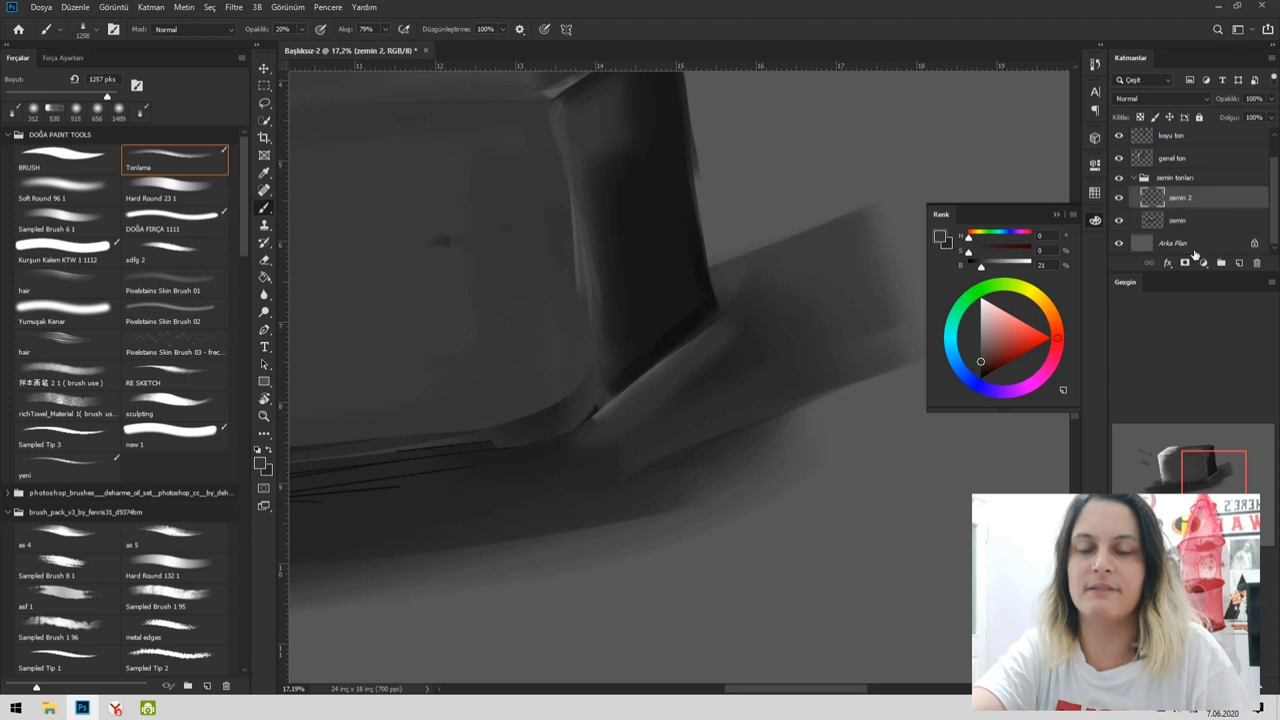
pyautogui.click(1141, 249)
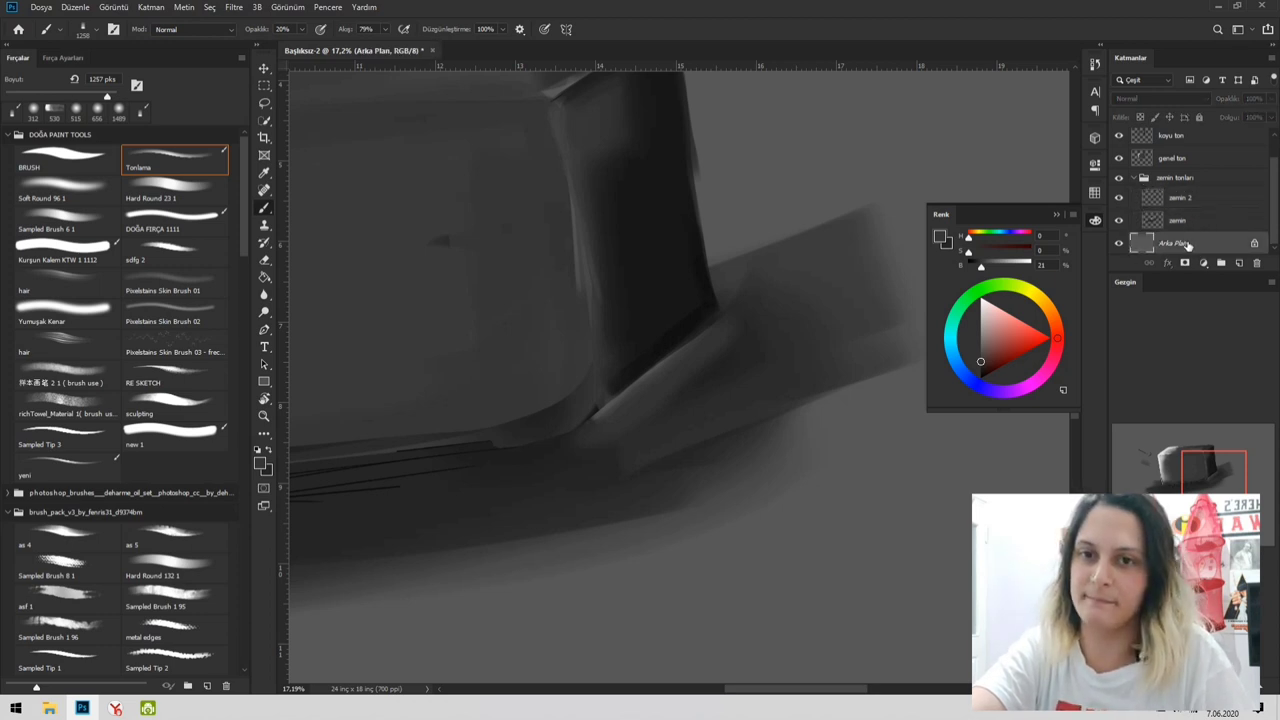
pyautogui.click(1201, 203)
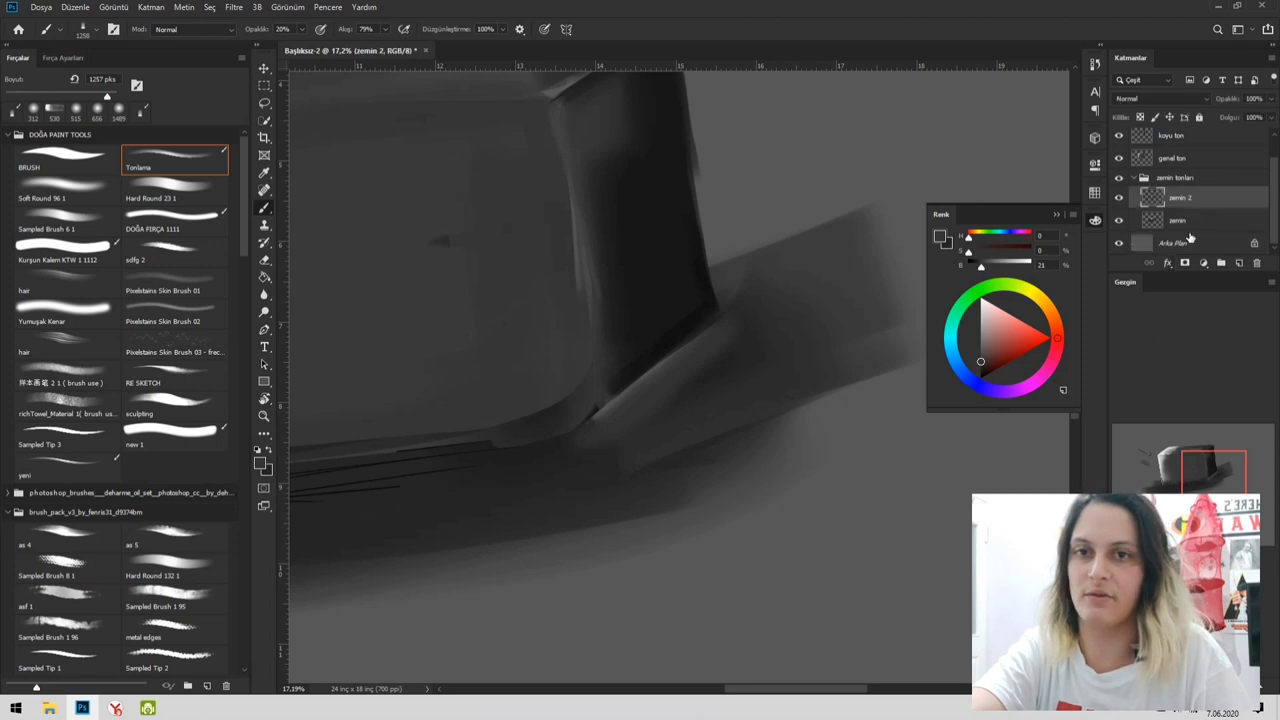
pyautogui.click(1189, 240)
pyautogui.click(1196, 220)
pyautogui.click(1194, 200)
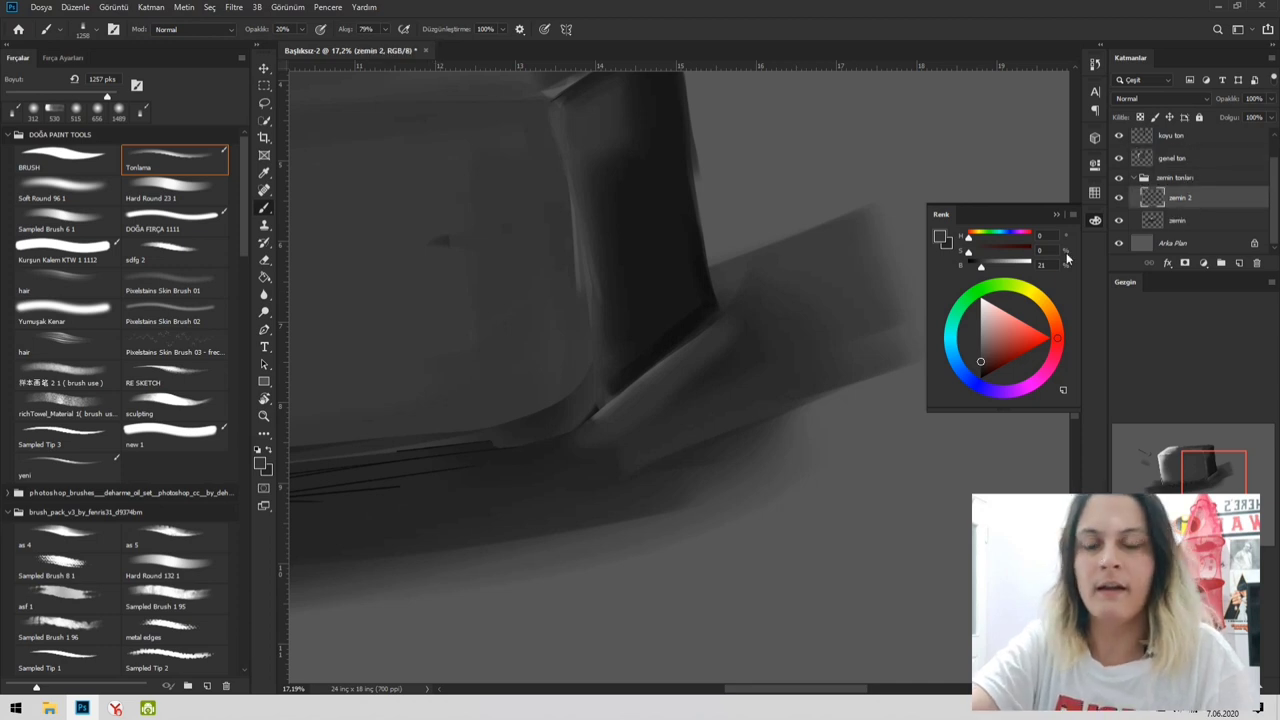
# - Switch to the Soft Round 96 1 brush and enlarge it to 1379 px
pyautogui.press('z')
pyautogui.keyDown('alt'); pyautogui.click(625, 332); pyautogui.keyUp('alt')
pyautogui.keyDown('alt'); pyautogui.click(627, 332); pyautogui.keyUp('alt')
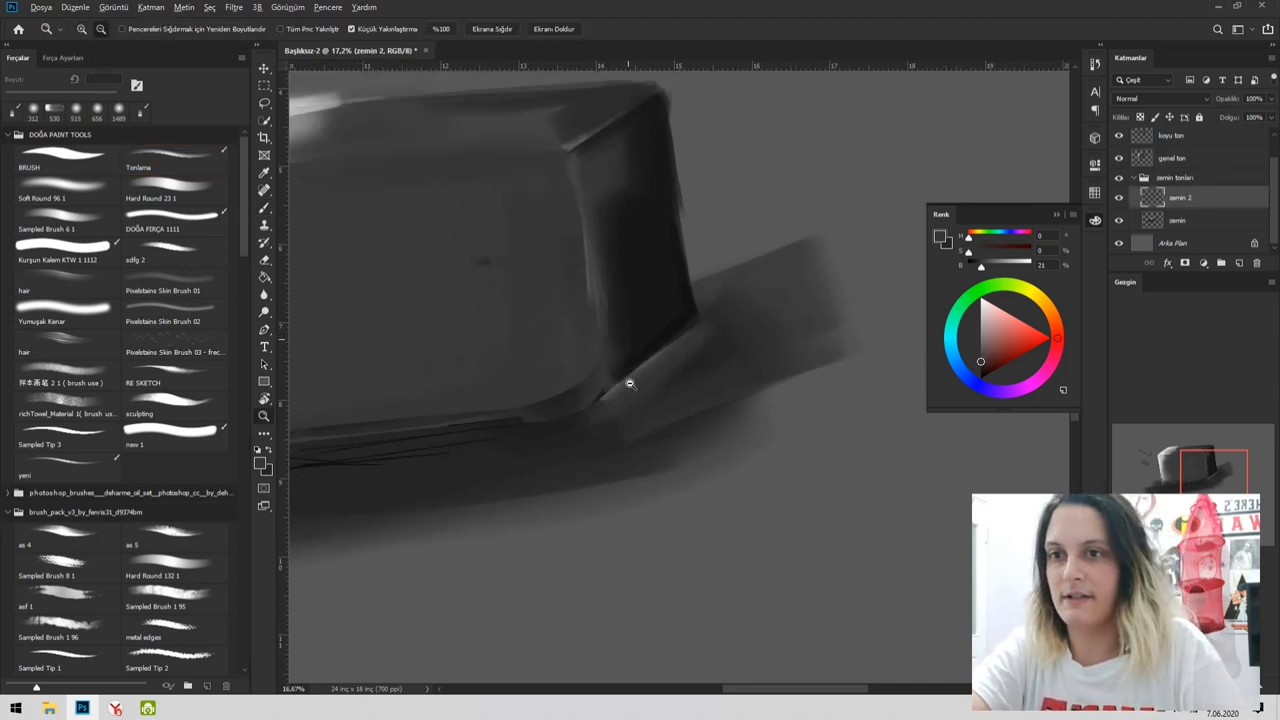
pyautogui.moveTo(643, 414); pyautogui.dragTo(724, 359)
pyautogui.keyDown('alt'); pyautogui.click(672, 366); pyautogui.keyUp('alt')
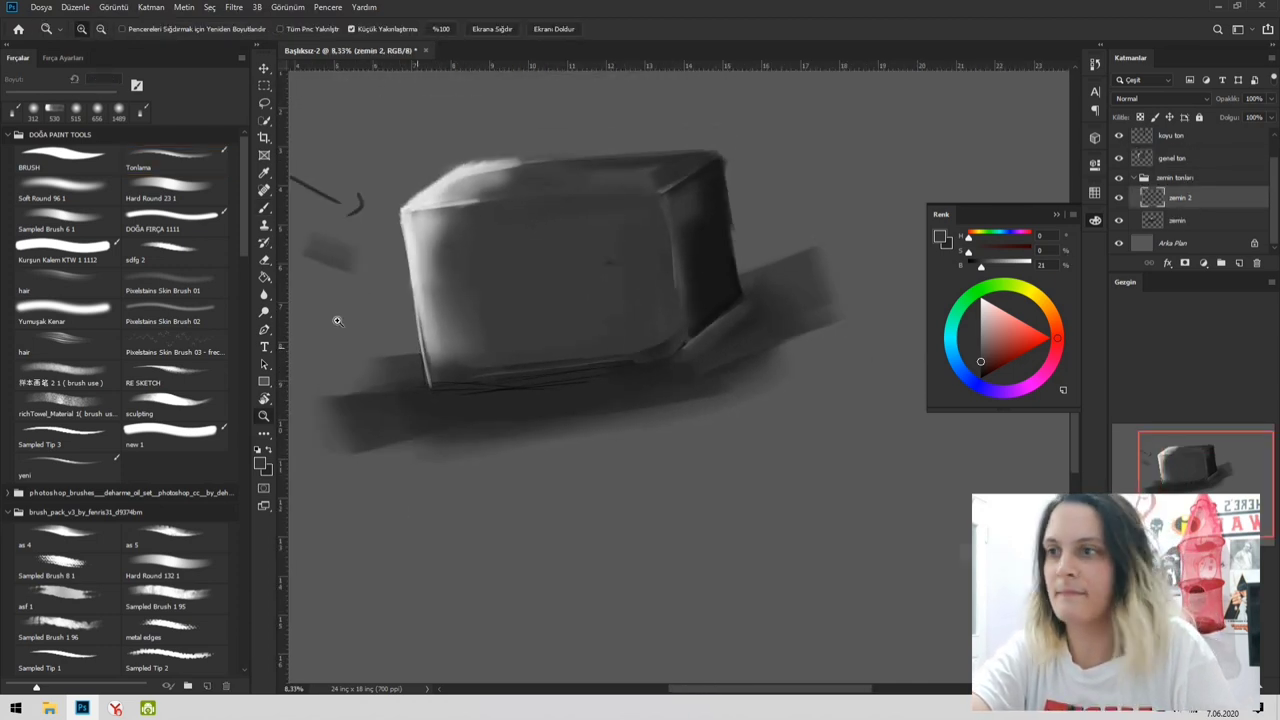
pyautogui.click(83, 194)
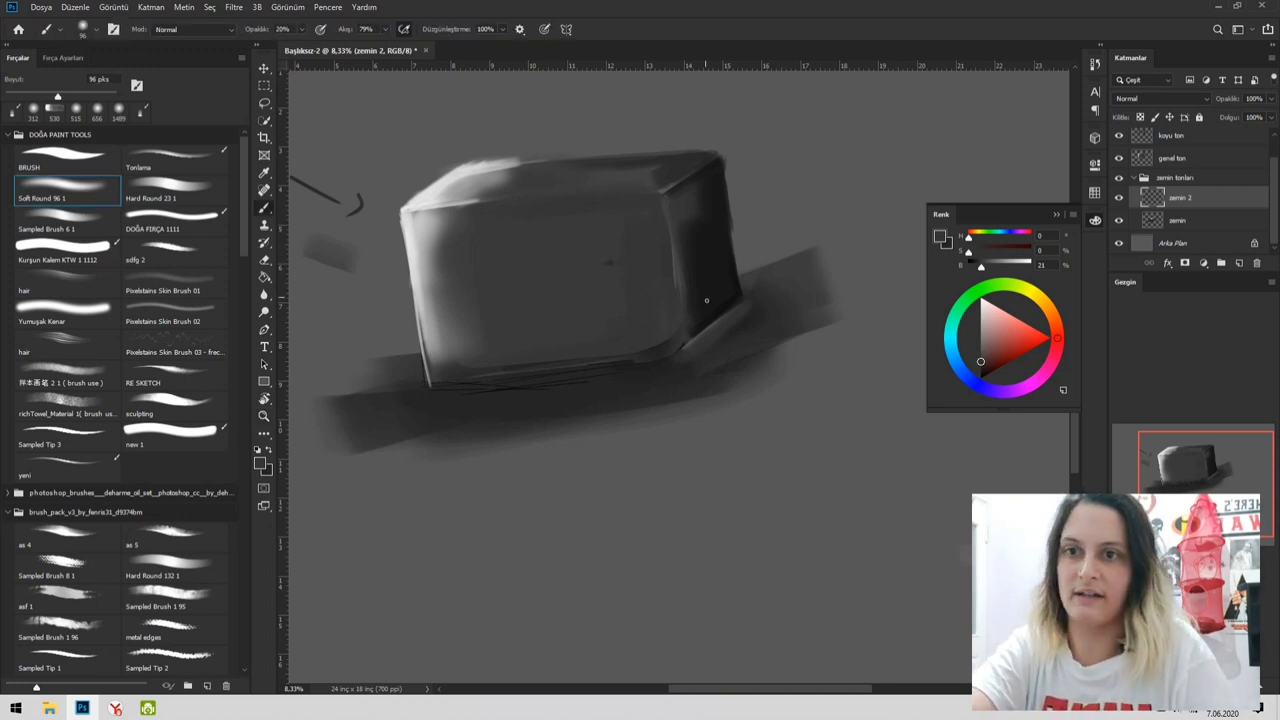
pyautogui.moveTo(709, 316); pyautogui.dragTo(764, 326)
# - Make the zemin layer active and set the paint color to 5% brightness and the brush opacity to 59%
pyautogui.moveTo(979, 277); pyautogui.dragTo(976, 268)
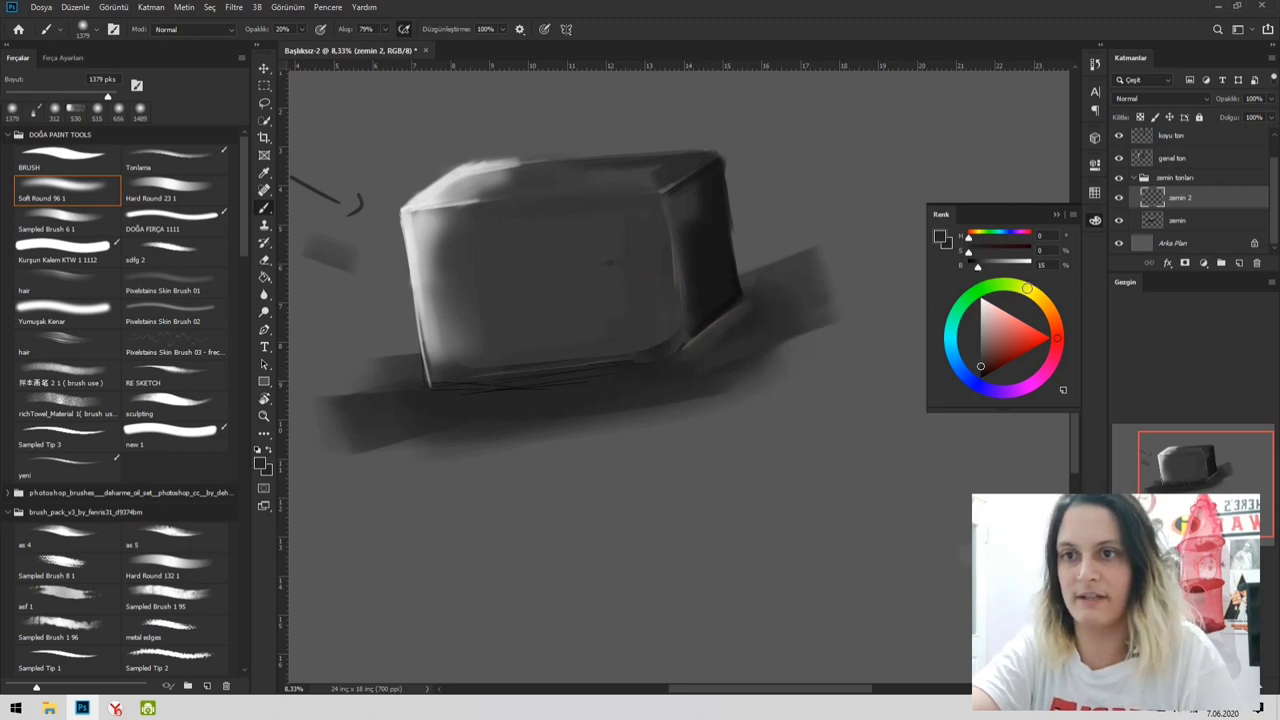
pyautogui.click(1208, 224)
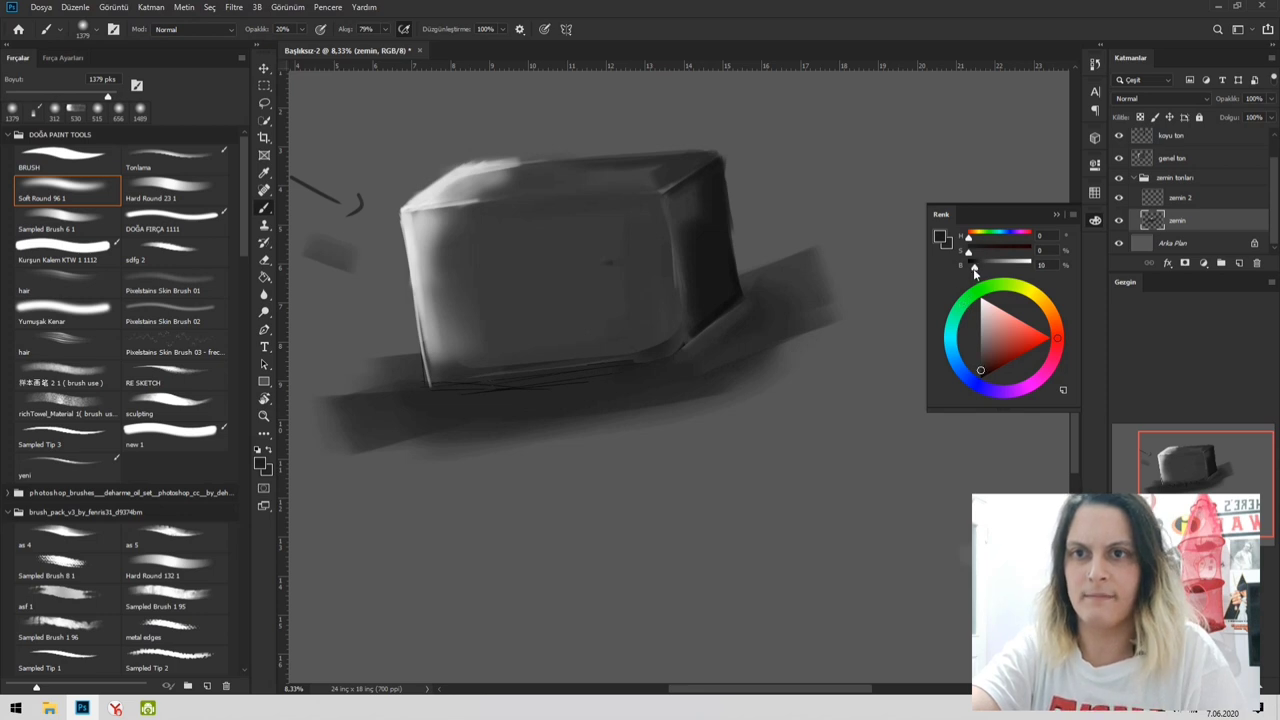
pyautogui.moveTo(974, 267); pyautogui.dragTo(970, 267)
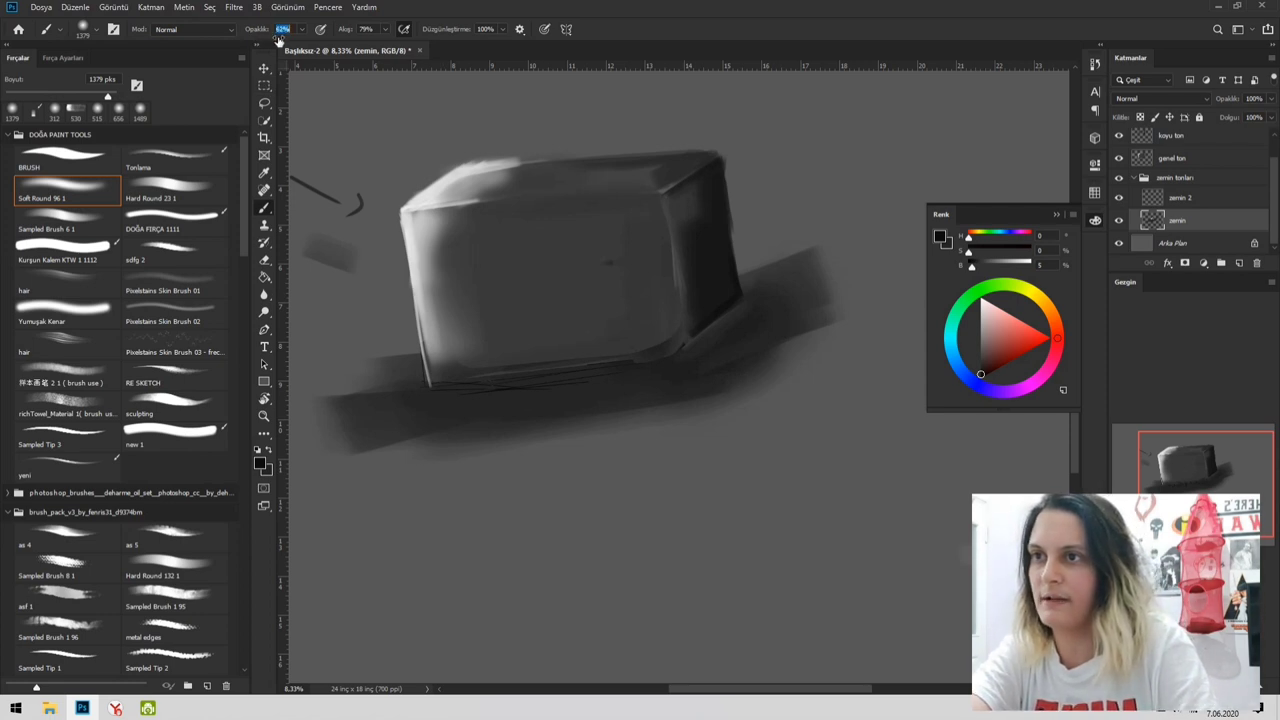
pyautogui.write('59')
pyautogui.press('Return')
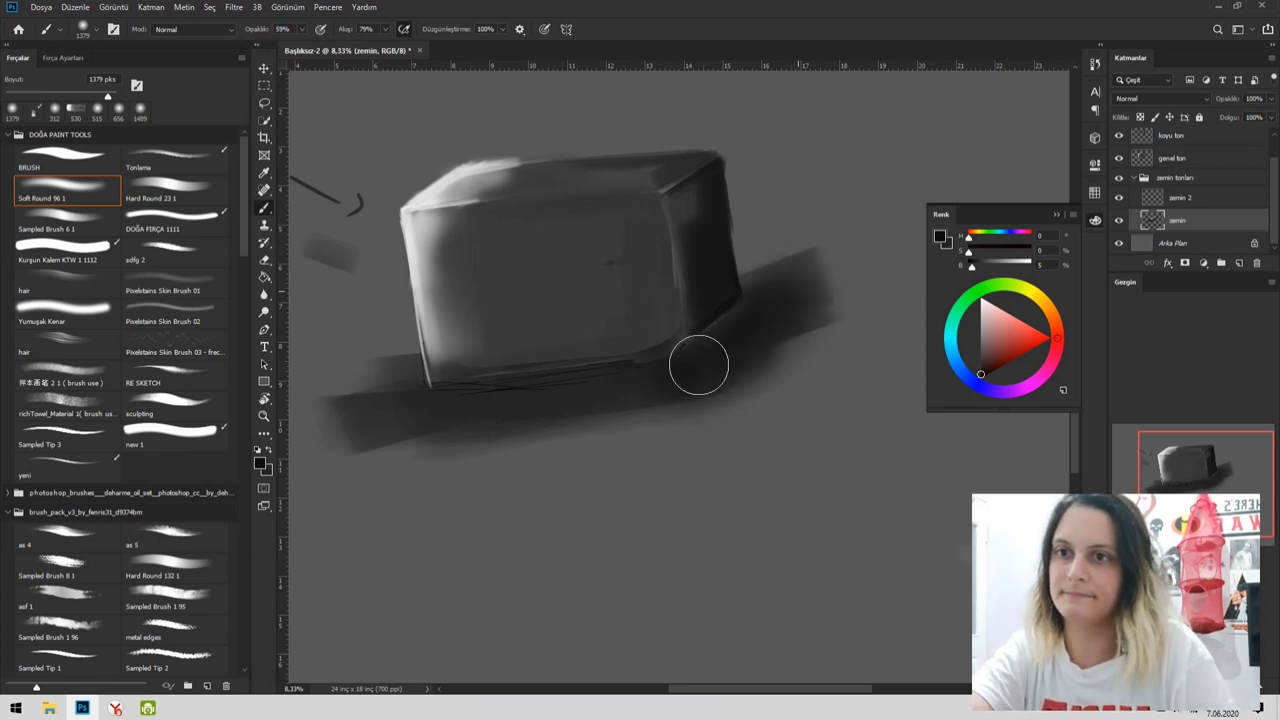
# - Darken the ground shadow below the block and past its right corner, reducing the brush to 579 px along the bottom edge
pyautogui.moveTo(583, 382)
pyautogui.mouseDown()
pyautogui.moveTo(943, 296)
pyautogui.moveTo(578, 381)
pyautogui.moveTo(868, 377)
pyautogui.moveTo(714, 365)
pyautogui.mouseUp()
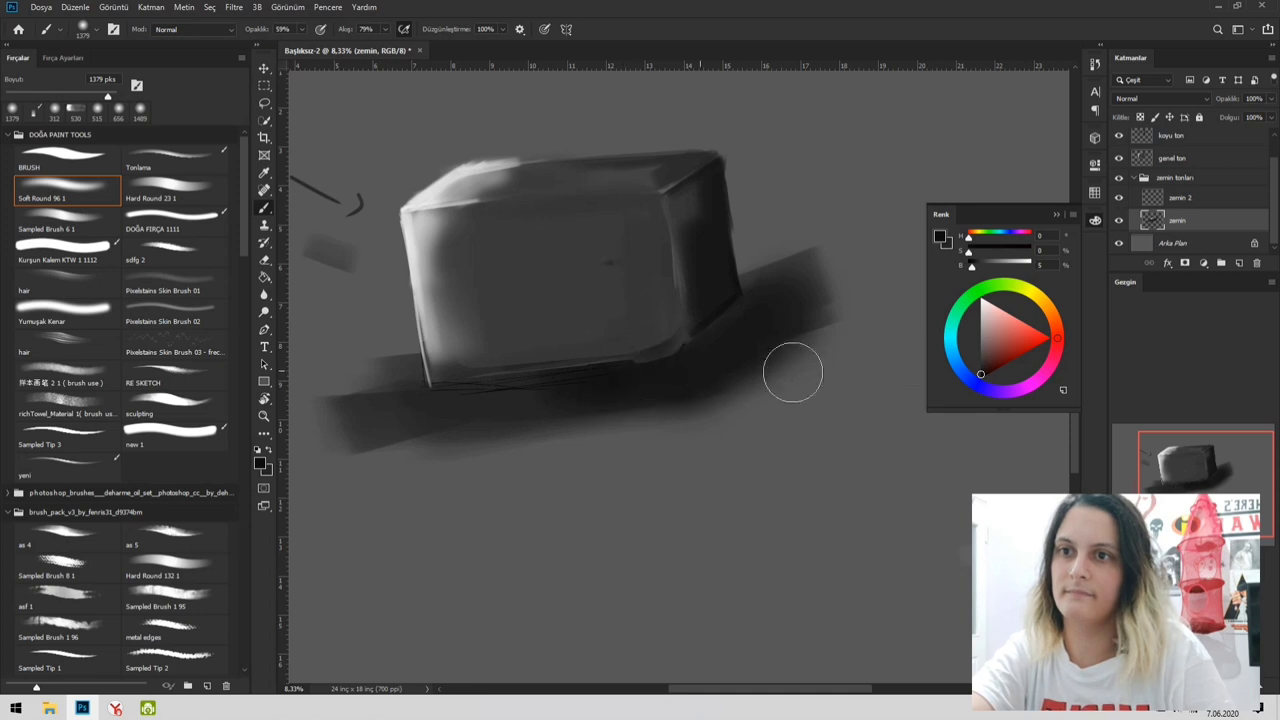
pyautogui.moveTo(793, 372)
pyautogui.mouseDown()
pyautogui.moveTo(746, 354)
pyautogui.moveTo(757, 360)
pyautogui.moveTo(449, 366)
pyautogui.moveTo(832, 342)
pyautogui.mouseUp()
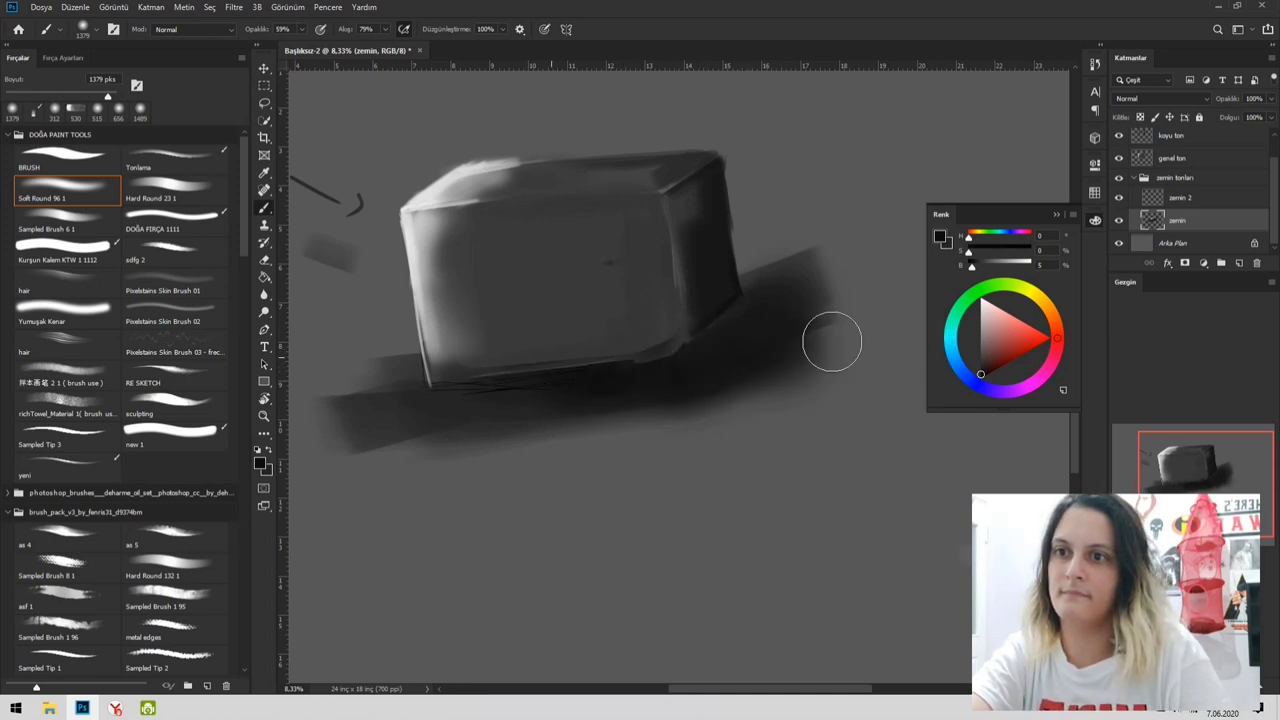
pyautogui.keyDown('alt'); pyautogui.moveTo(650, 356); pyautogui.dragTo(620, 357); pyautogui.keyUp('alt')
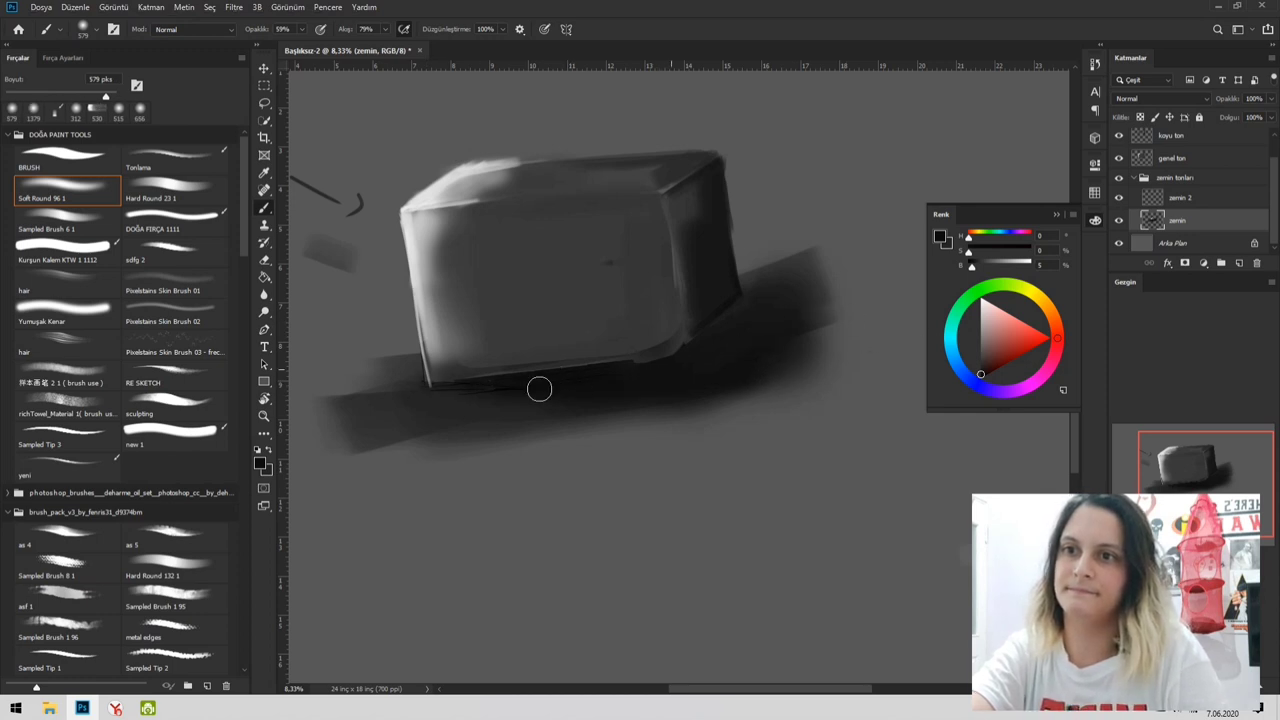
pyautogui.keyDown('ctrl'); pyautogui.click(649, 386); pyautogui.keyUp('ctrl')
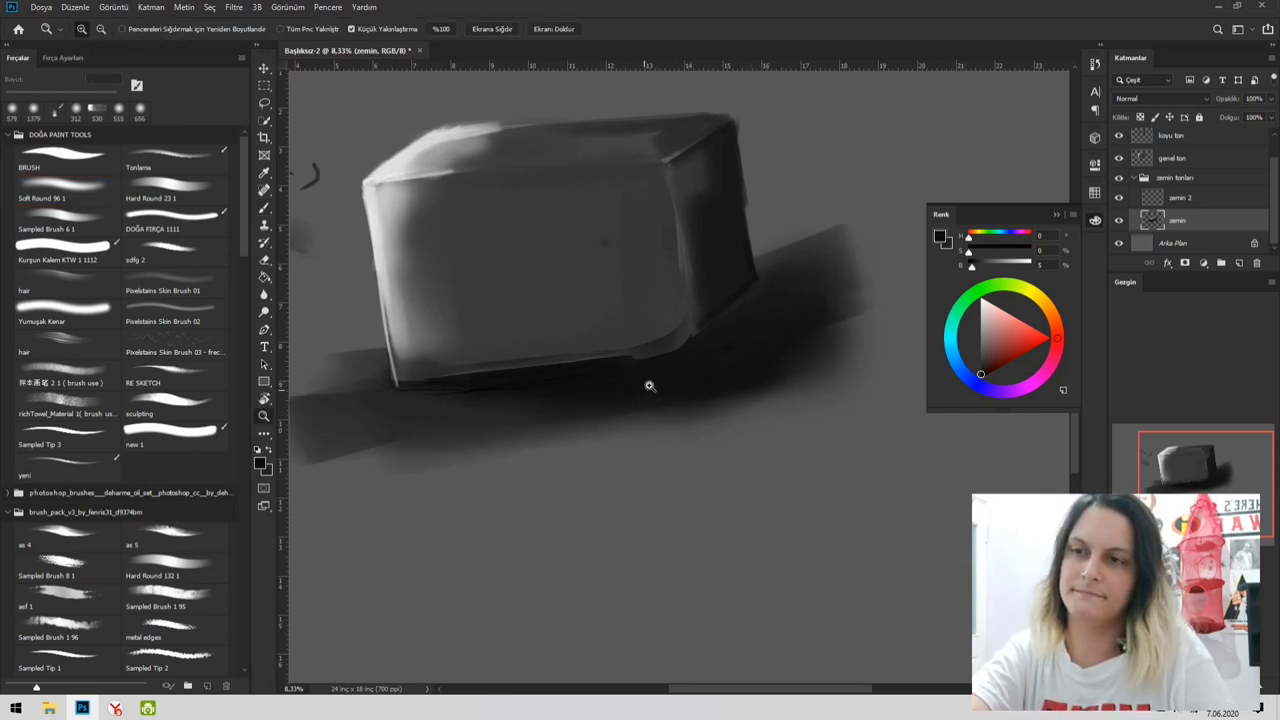
# - Examine the block and its darkened ground shadow from the full canvas view and close up
pyautogui.keyDown('ctrl'); pyautogui.click(649, 386); pyautogui.keyUp('ctrl')
pyautogui.keyDown('alt'); pyautogui.click(716, 372); pyautogui.keyUp('alt')
pyautogui.keyDown('alt'); pyautogui.click(718, 380); pyautogui.keyUp('alt')
pyautogui.keyDown('alt'); pyautogui.click(722, 390); pyautogui.keyUp('alt')
pyautogui.keyDown('alt'); pyautogui.click(729, 400); pyautogui.keyUp('alt')
pyautogui.keyDown('alt'); pyautogui.click(690, 430); pyautogui.keyUp('alt')
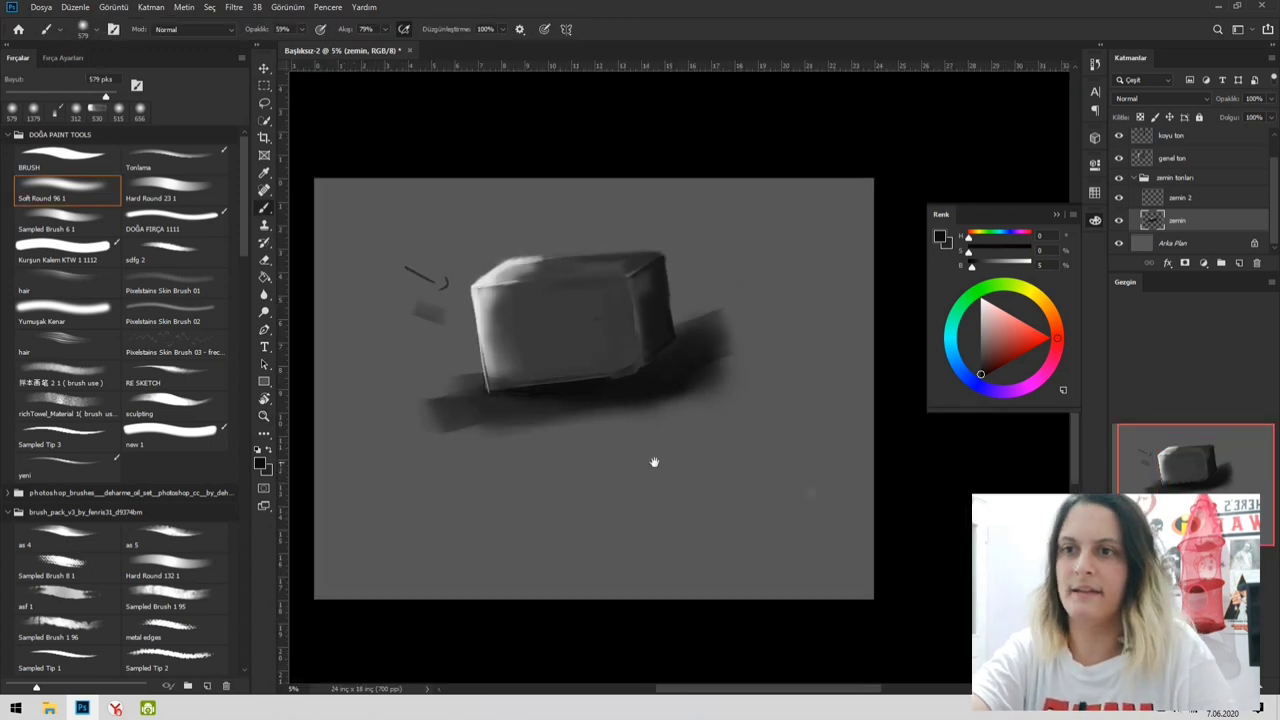
pyautogui.moveTo(654, 460); pyautogui.dragTo(703, 429)
pyautogui.keyDown('ctrl'); pyautogui.click(600, 266); pyautogui.keyUp('ctrl')
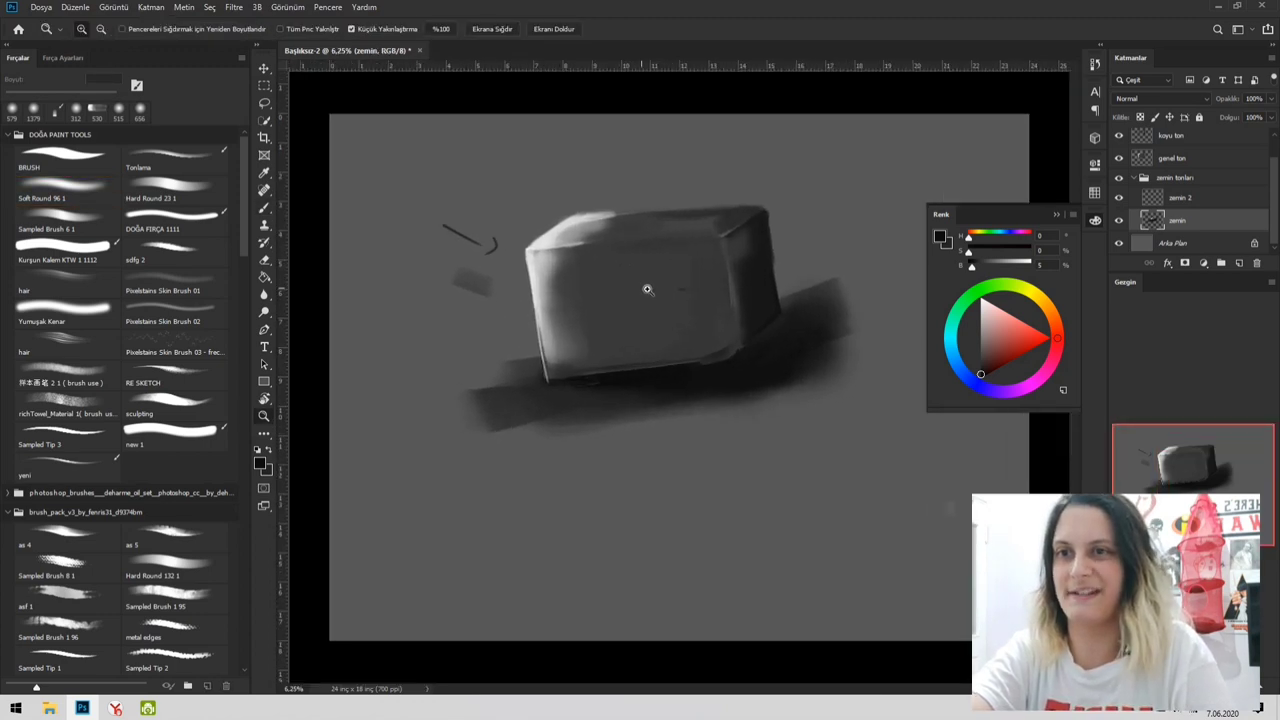
pyautogui.keyDown('ctrl'); pyautogui.click(648, 289); pyautogui.keyUp('ctrl')
pyautogui.keyDown('ctrl'); pyautogui.click(657, 301); pyautogui.keyUp('ctrl')
pyautogui.moveTo(634, 254); pyautogui.dragTo(672, 310)
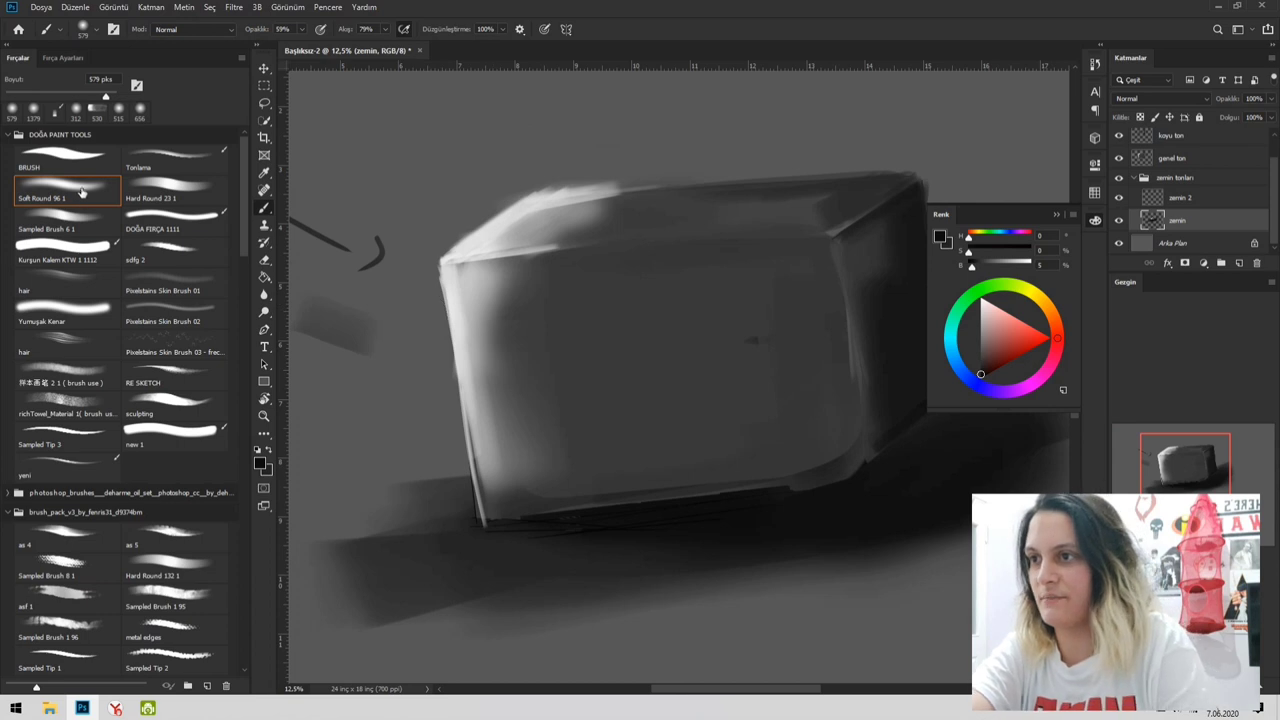
# - Set the paint color to 100% brightness and paint a soft glow around the block's lit upper-left corner, enlarging the brush to 1148 px
pyautogui.keyDown('alt'); pyautogui.click(474, 245); pyautogui.keyUp('alt')
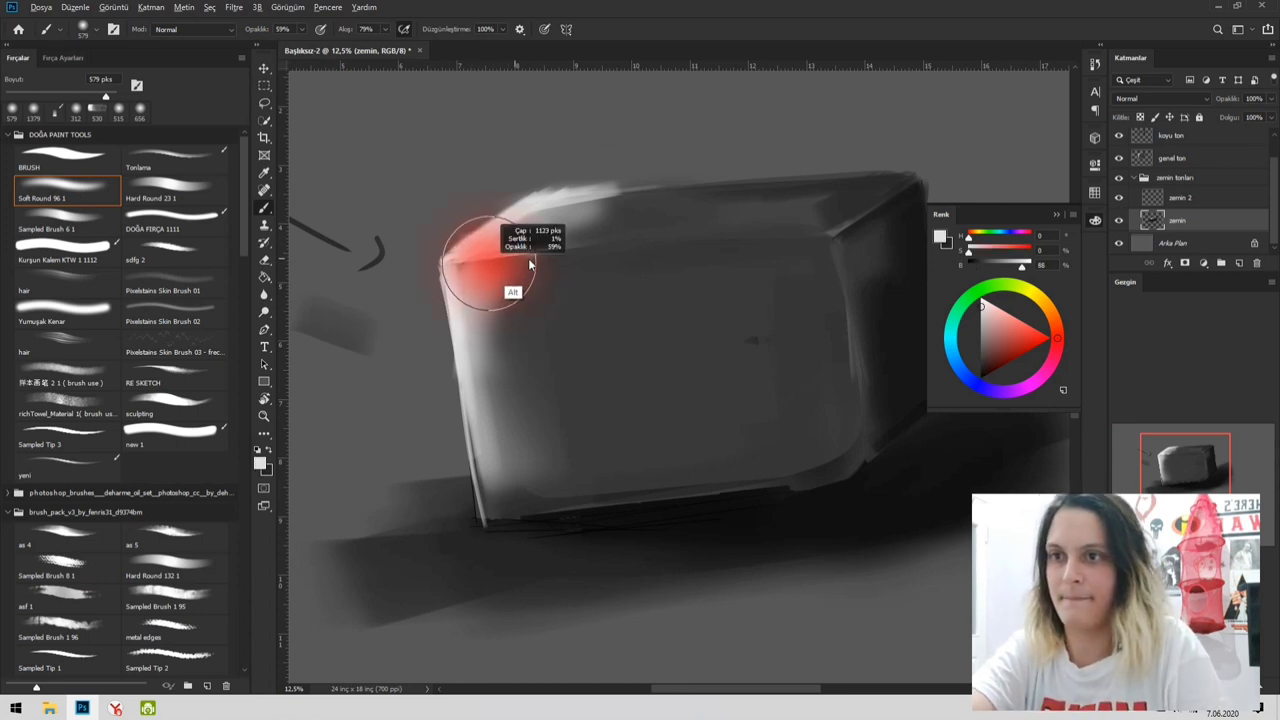
pyautogui.moveTo(1022, 266); pyautogui.dragTo(1029, 266)
pyautogui.moveTo(491, 253)
pyautogui.mouseDown()
pyautogui.moveTo(470, 254)
pyautogui.moveTo(500, 222)
pyautogui.mouseUp()
pyautogui.click(657, 127)
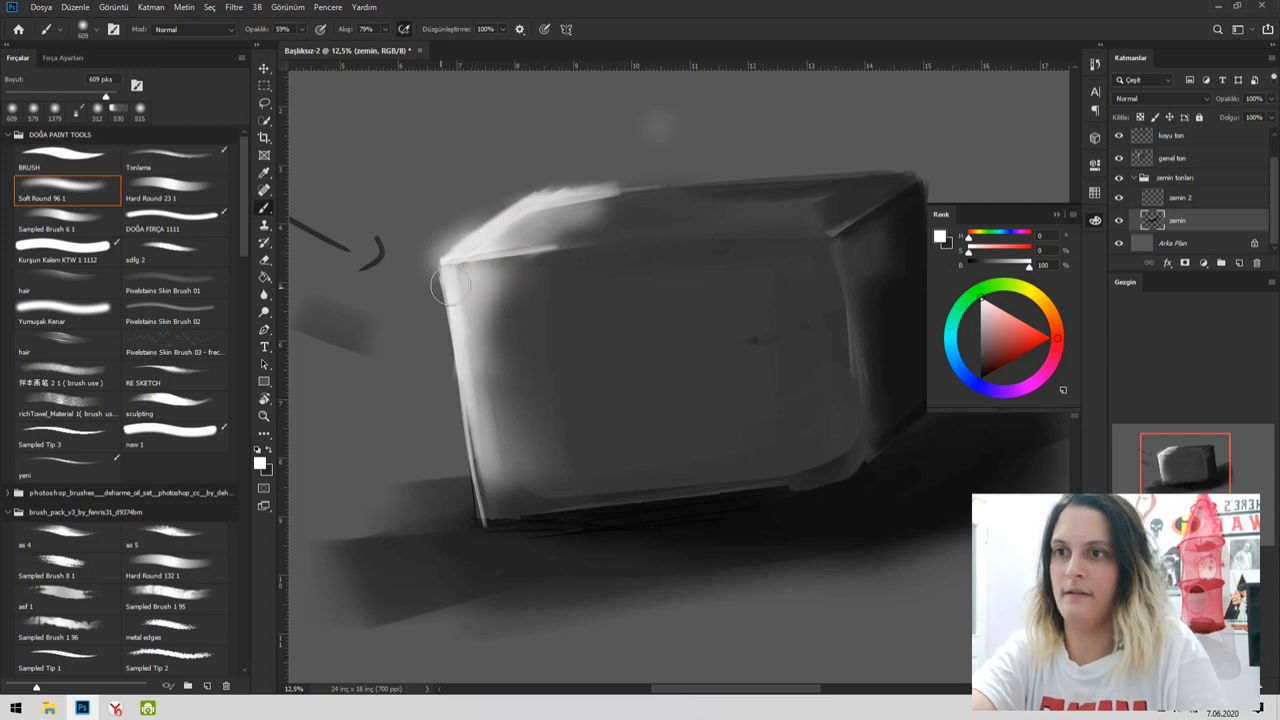
pyautogui.hotkey('ctrl', 'z')
pyautogui.moveTo(449, 286); pyautogui.dragTo(481, 289)
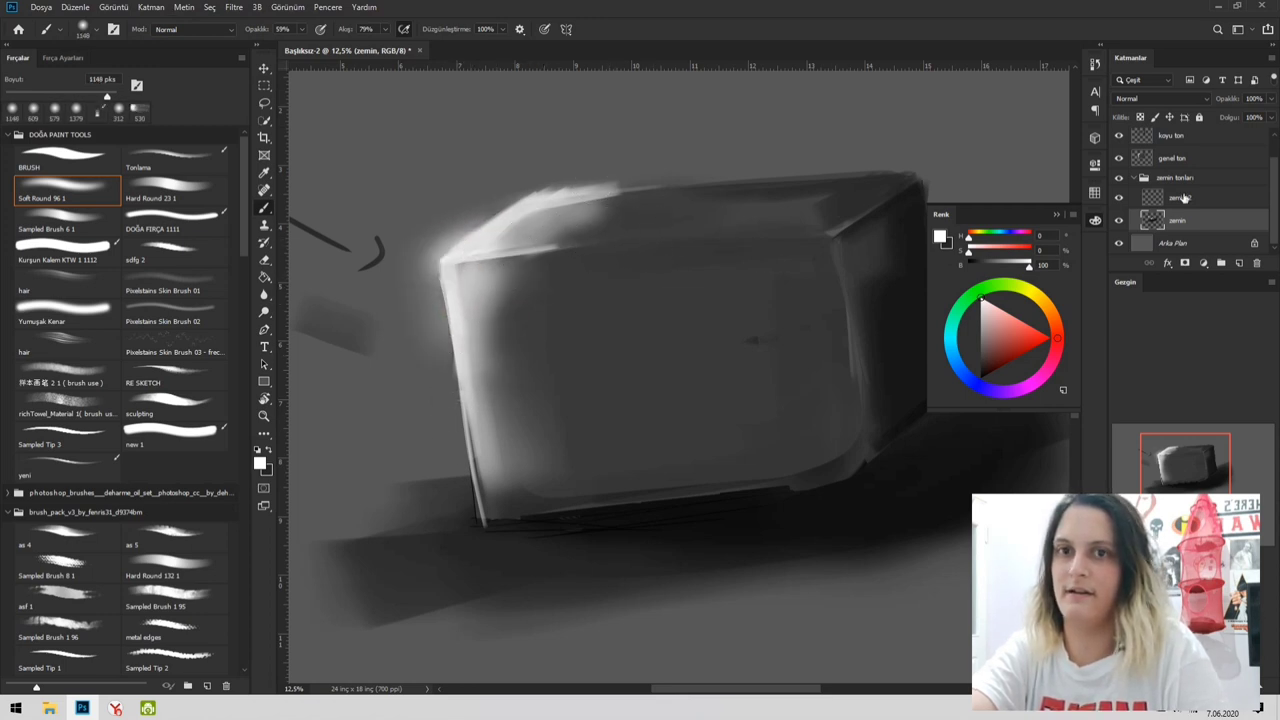
# - Make the koyu ton layer active, lower the brush opacity to 31% and add a soft white glow near the front face's upper edge
pyautogui.click(1198, 141)
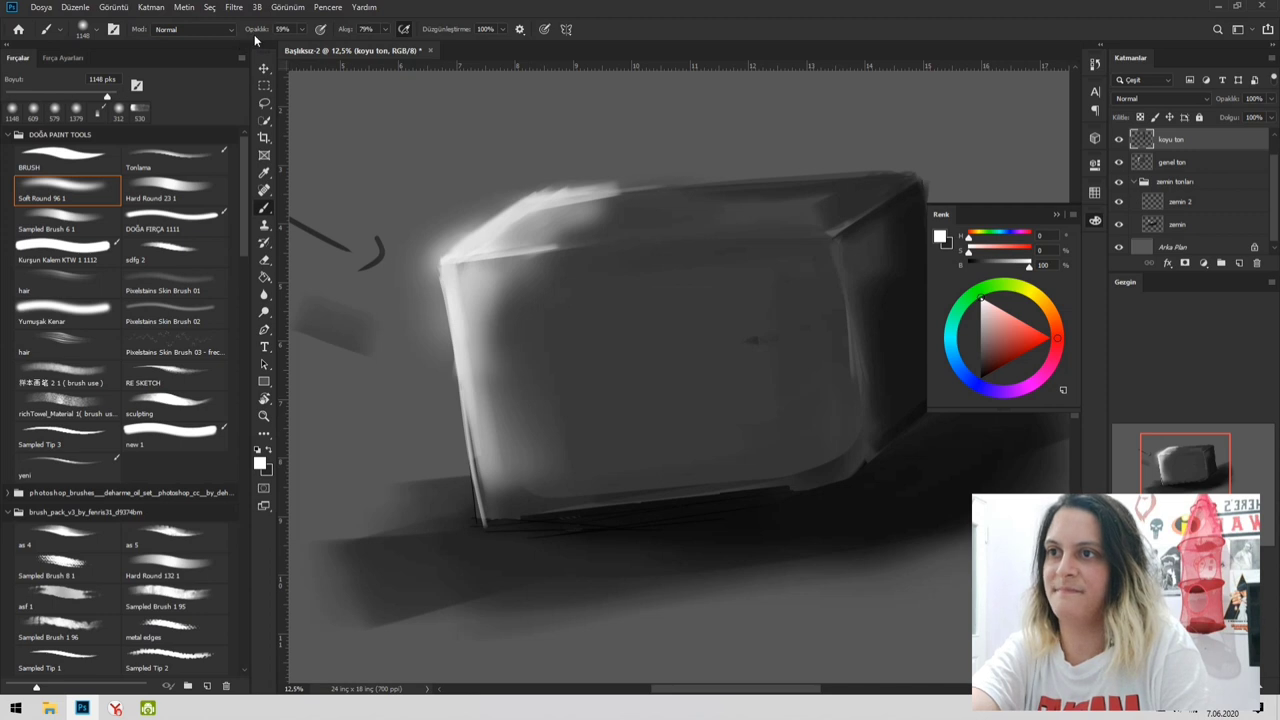
pyautogui.moveTo(251, 33); pyautogui.dragTo(247, 33)
pyautogui.moveTo(627, 250); pyautogui.dragTo(707, 240)
# - Compare the new soft glows on the block against the whole canvas and at close range
pyautogui.hotkey('alt', 'space')
pyautogui.keyDown('alt'); pyautogui.click(771, 312); pyautogui.keyUp('alt')
pyautogui.keyDown('alt'); pyautogui.click(771, 312); pyautogui.keyUp('alt')
pyautogui.keyDown('alt'); pyautogui.click(771, 312); pyautogui.keyUp('alt')
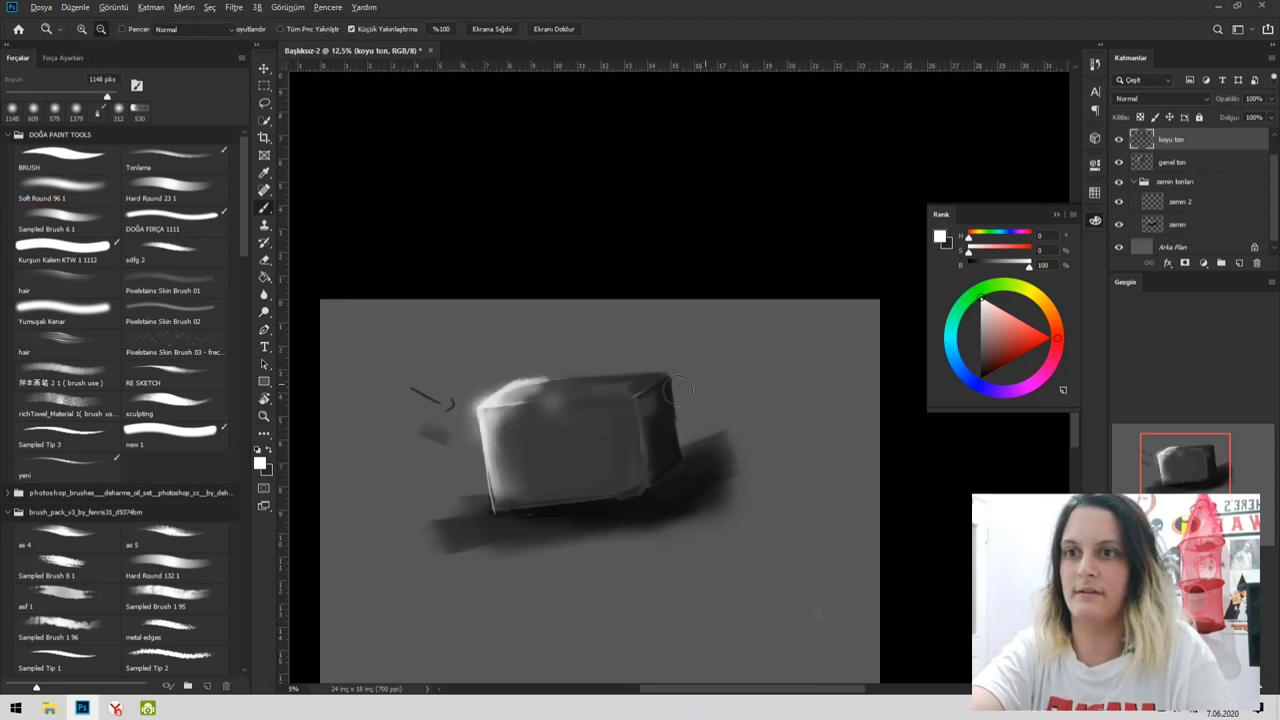
pyautogui.moveTo(572, 444); pyautogui.dragTo(652, 315)
pyautogui.press('z')
pyautogui.moveTo(700, 380); pyautogui.dragTo(760, 368)
pyautogui.moveTo(648, 332); pyautogui.dragTo(720, 446)
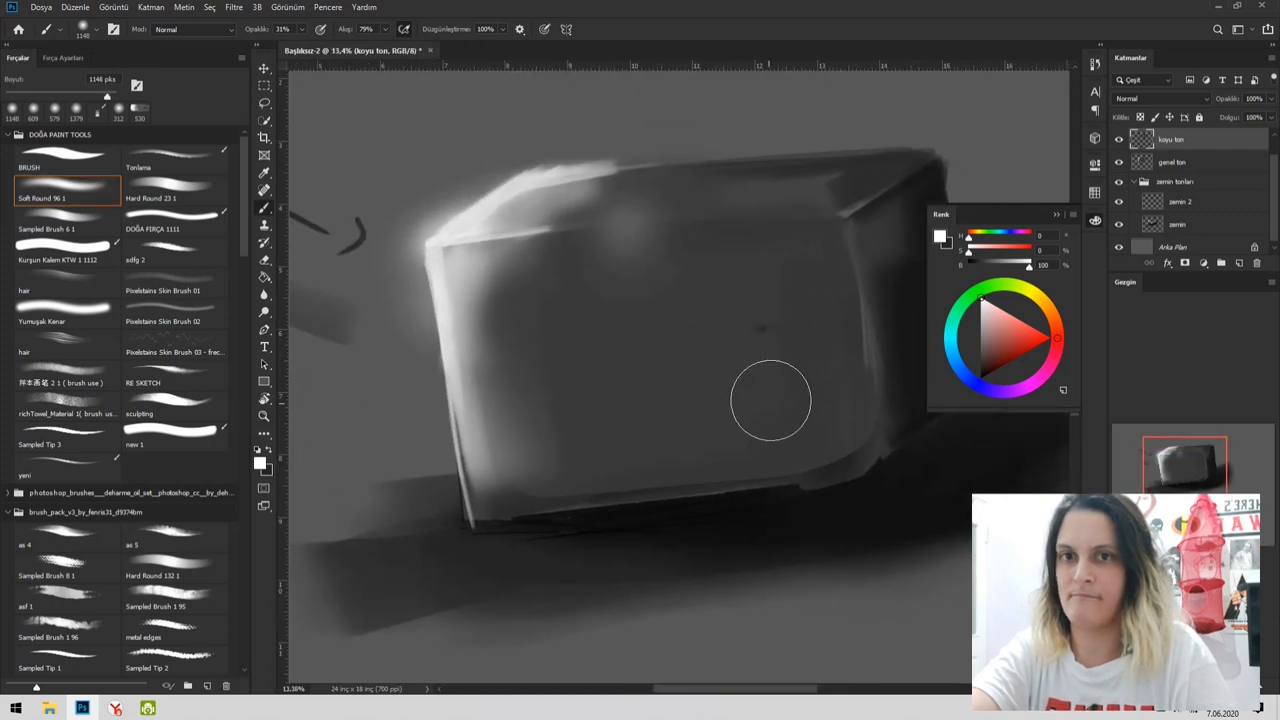
# - Sharpen the white highlights along the block's left edges, from the lower corner to the top, with the Tonlama brush at 313 px
pyautogui.press('z')
pyautogui.moveTo(772, 388); pyautogui.dragTo(694, 394)
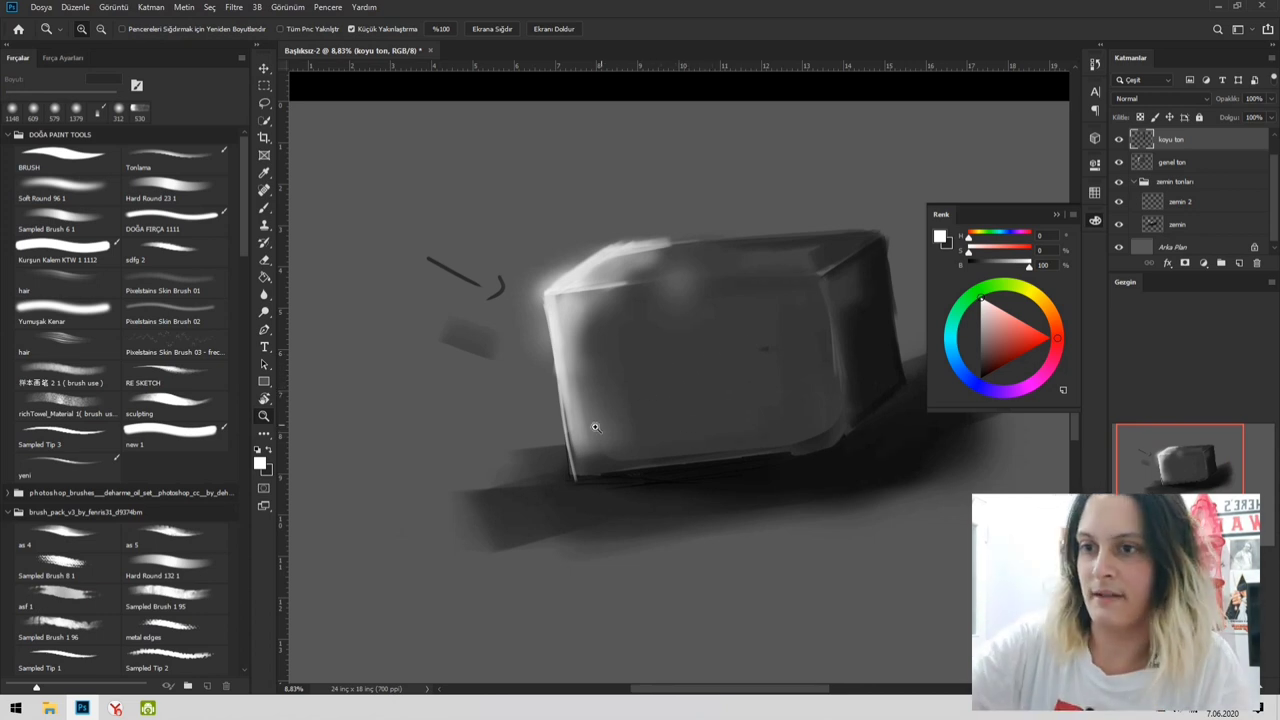
pyautogui.moveTo(598, 429); pyautogui.dragTo(697, 443)
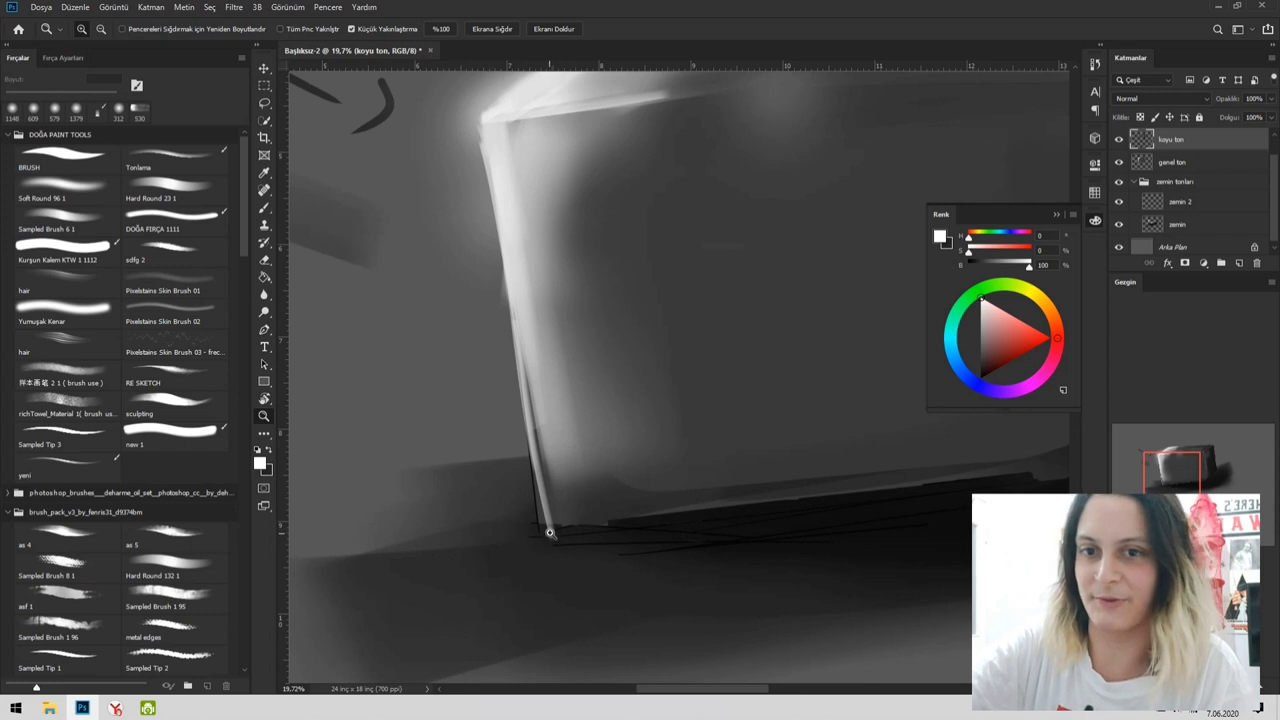
pyautogui.press('b')
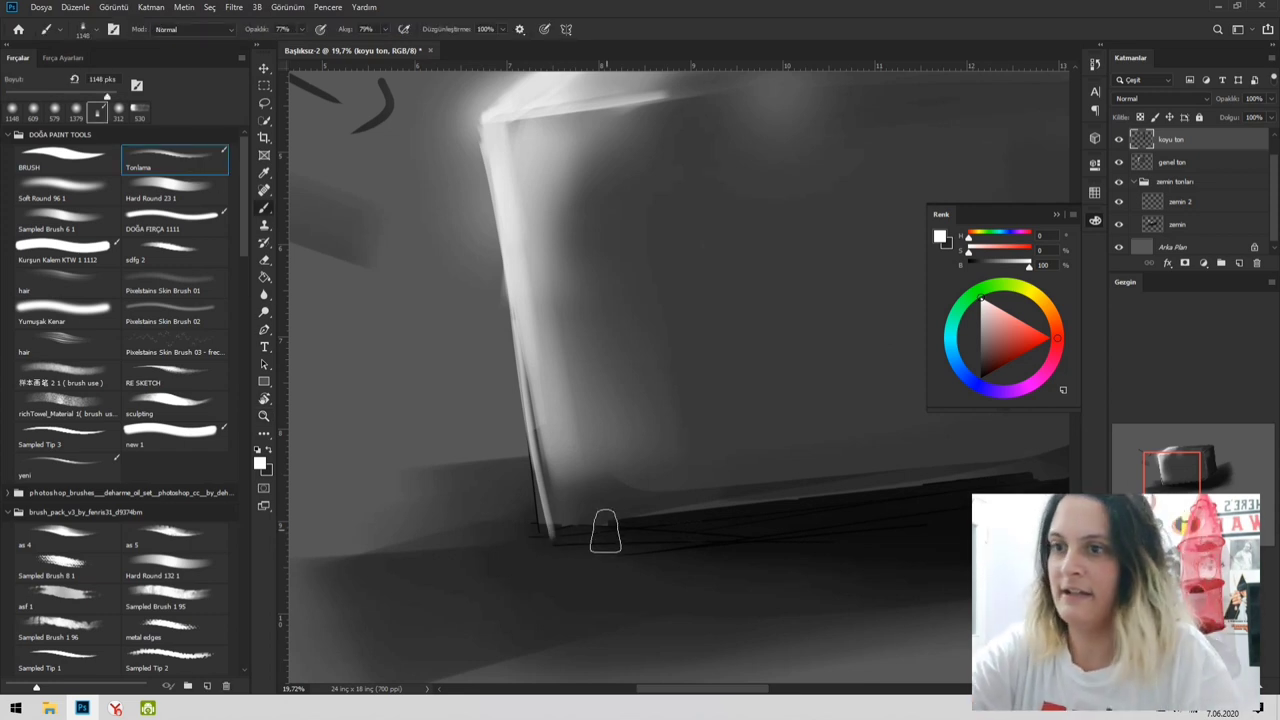
pyautogui.moveTo(676, 443); pyautogui.dragTo(617, 459)
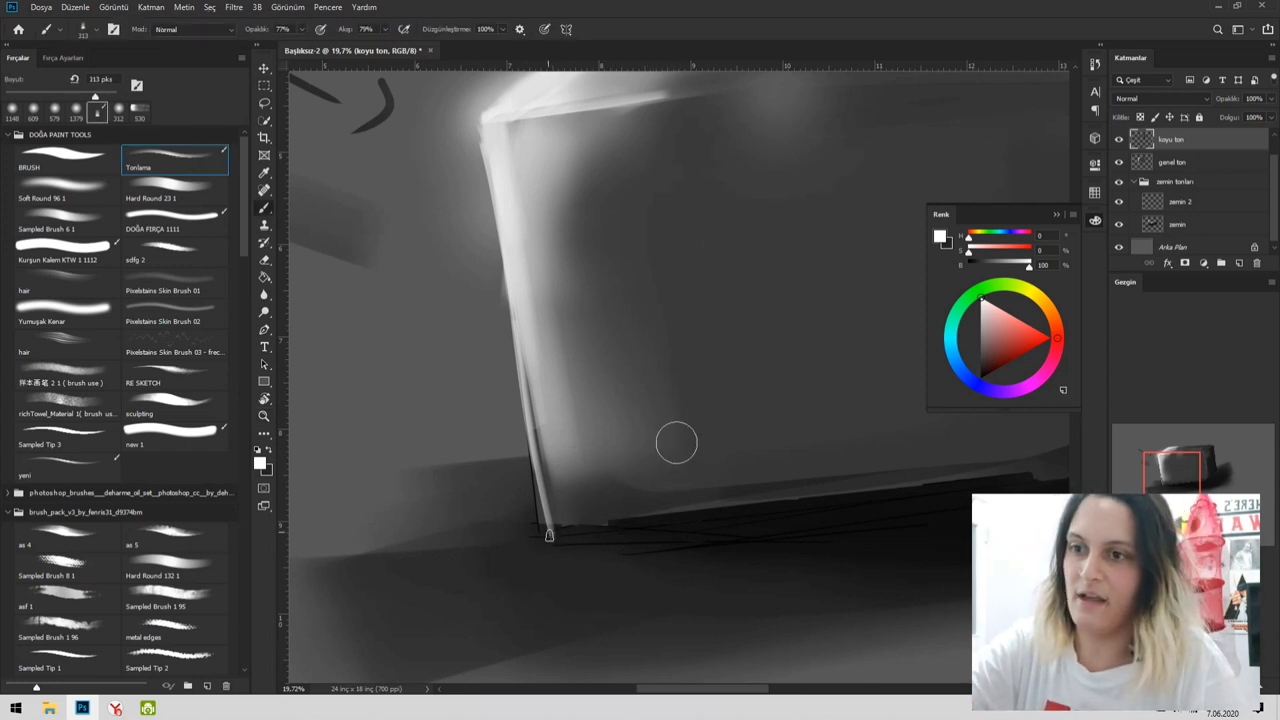
pyautogui.moveTo(550, 534); pyautogui.dragTo(522, 382)
pyautogui.moveTo(554, 537); pyautogui.dragTo(569, 531)
pyautogui.moveTo(621, 359); pyautogui.dragTo(654, 454)
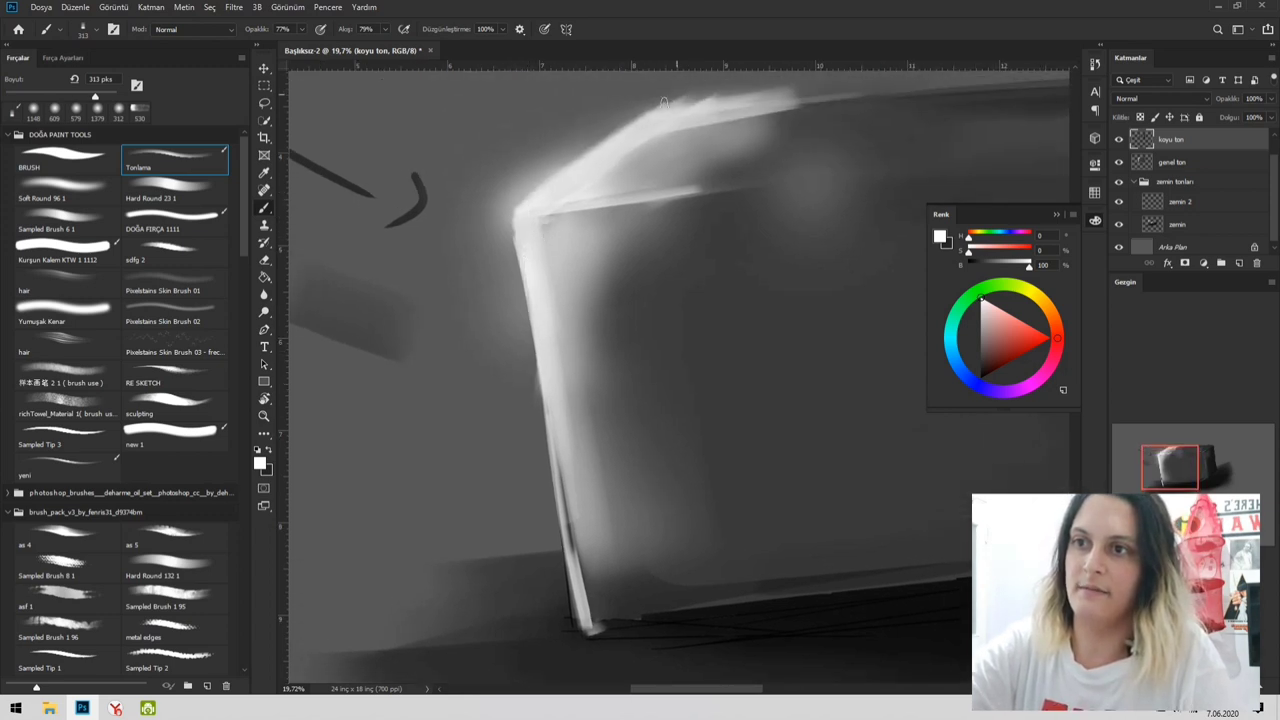
pyautogui.moveTo(670, 108)
pyautogui.mouseDown()
pyautogui.moveTo(505, 220)
pyautogui.moveTo(600, 151)
pyautogui.moveTo(506, 220)
pyautogui.moveTo(524, 272)
pyautogui.mouseUp()
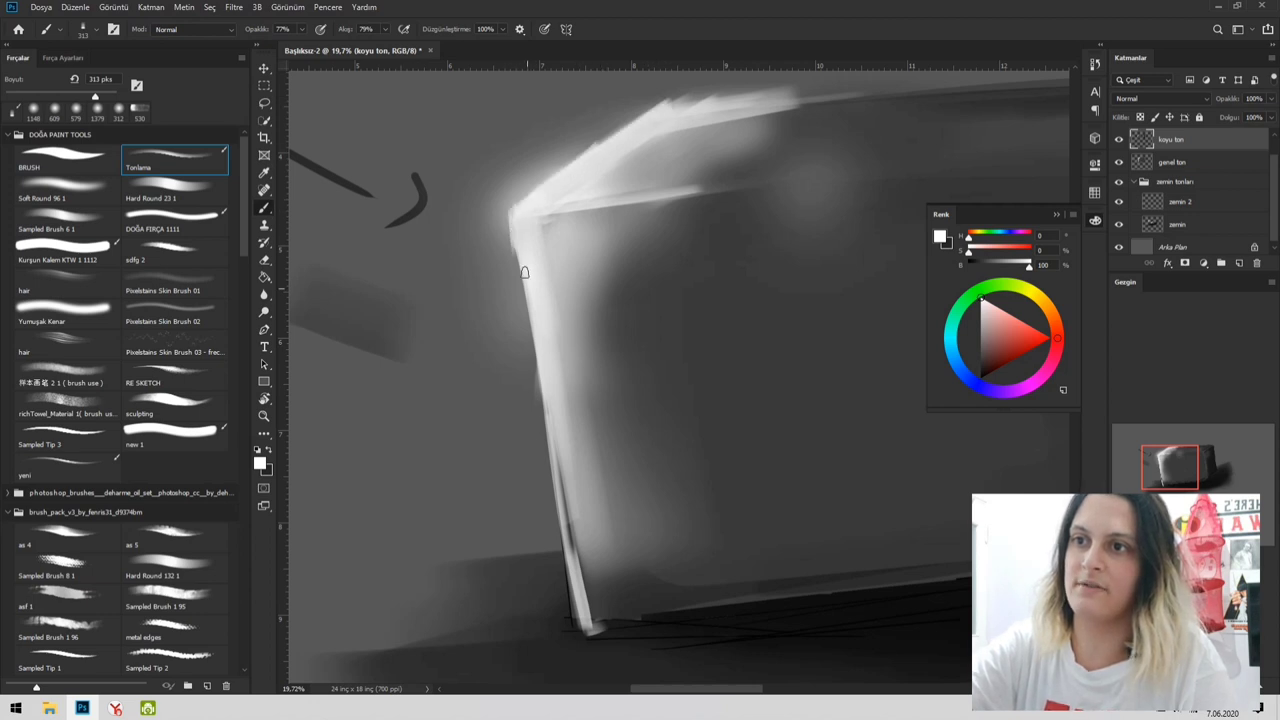
# - Group the koyu ton and genel ton layers together with the zemin tonları group and its layers
pyautogui.press('z')
pyautogui.keyDown('alt'); pyautogui.click(565, 370); pyautogui.keyUp('alt')
pyautogui.keyDown('alt'); pyautogui.click(580, 371); pyautogui.keyUp('alt')
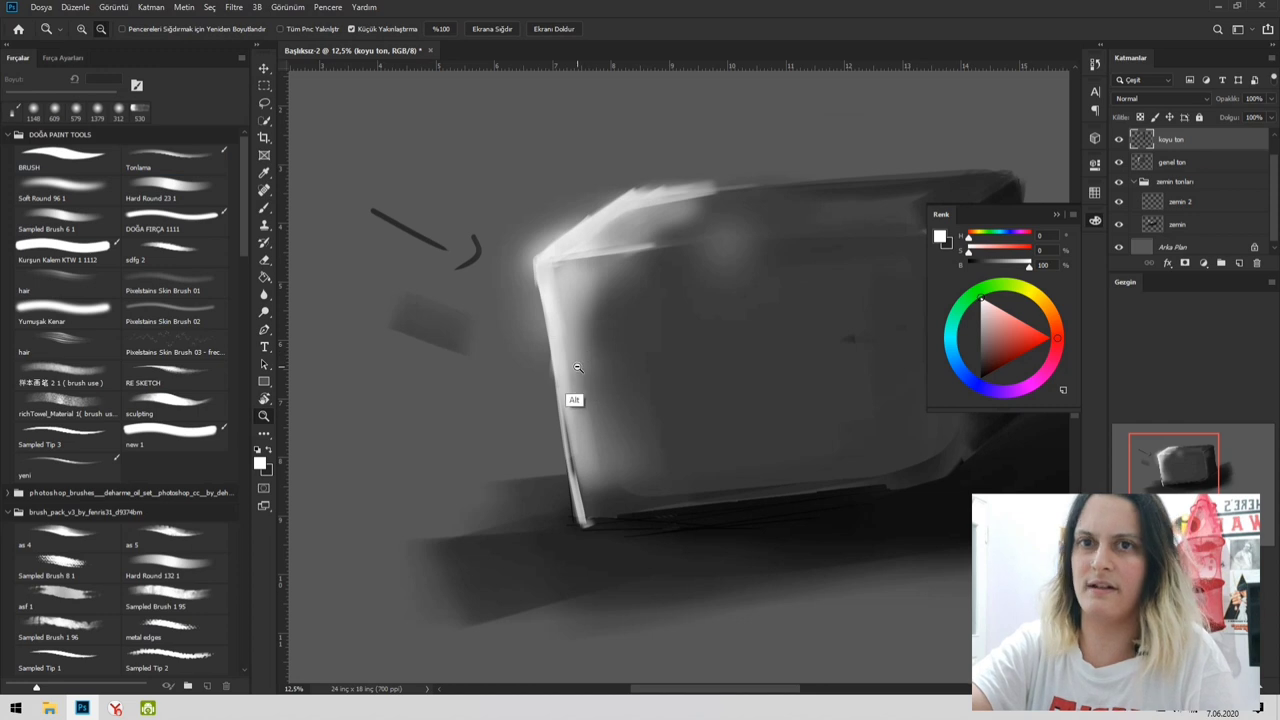
pyautogui.keyDown('alt'); pyautogui.click(590, 380); pyautogui.keyUp('alt')
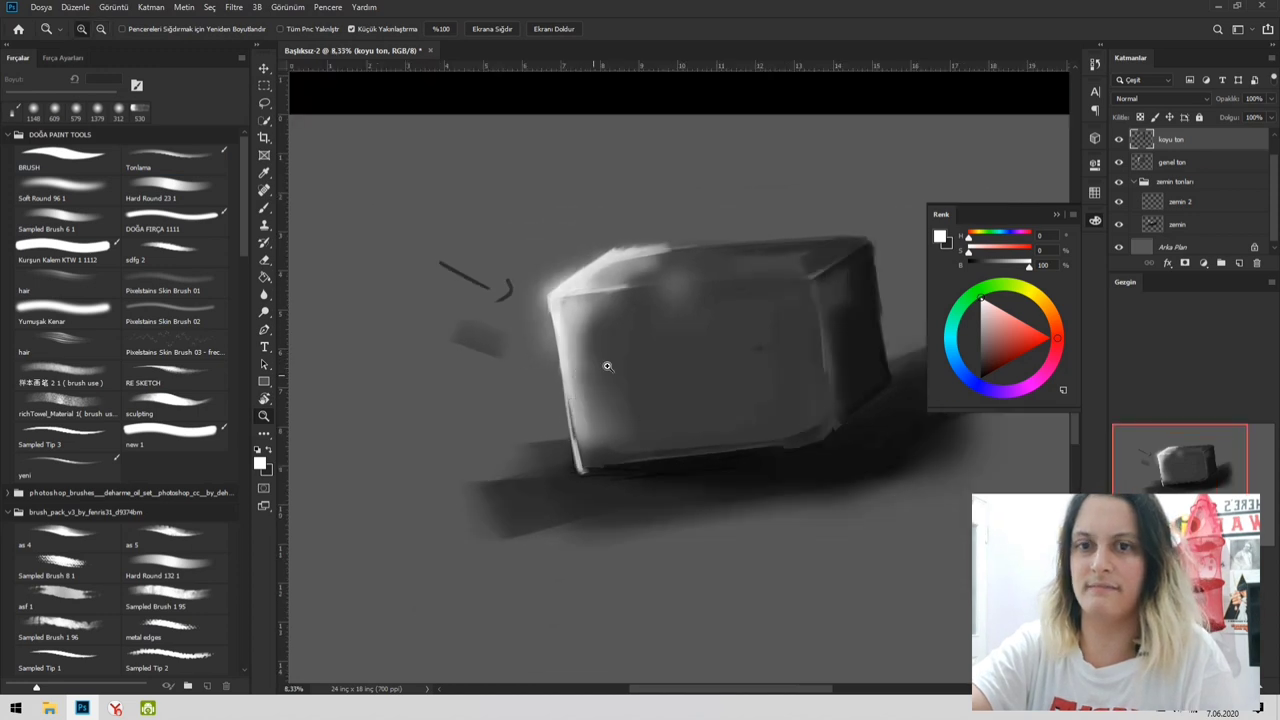
pyautogui.keyDown('ctrl'); pyautogui.click(1206, 166); pyautogui.keyUp('ctrl')
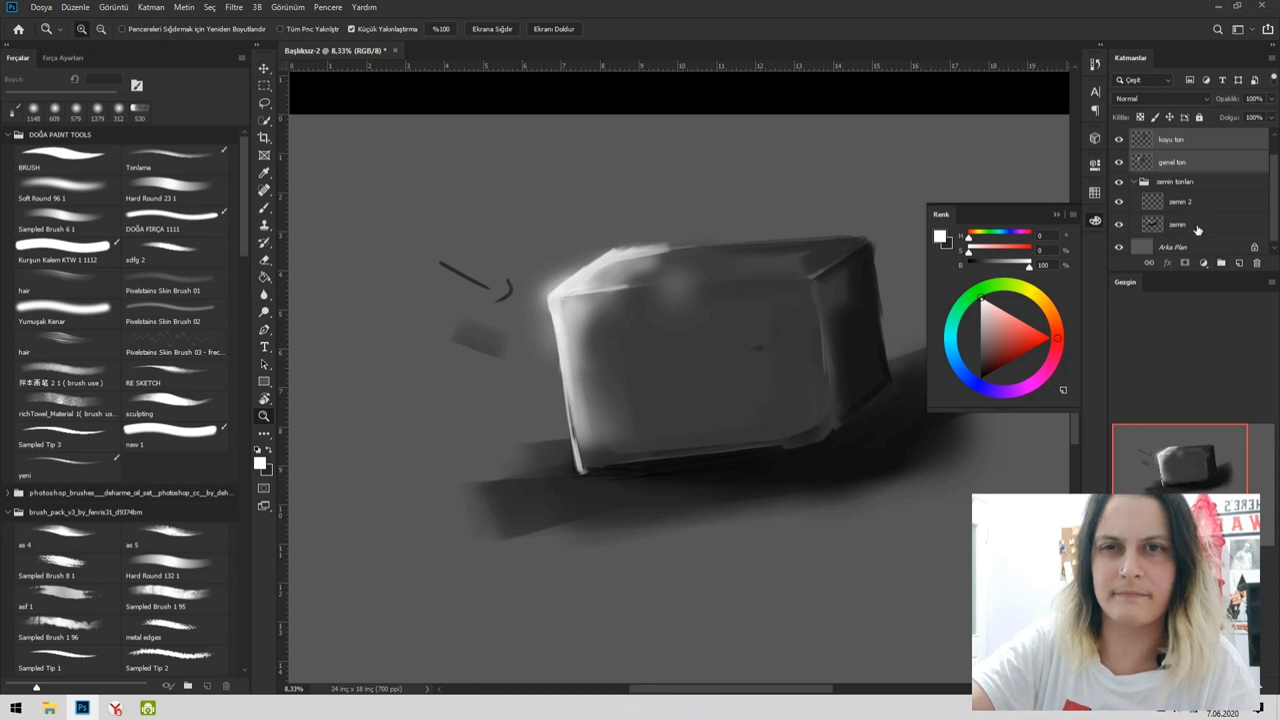
pyautogui.click(1210, 138)
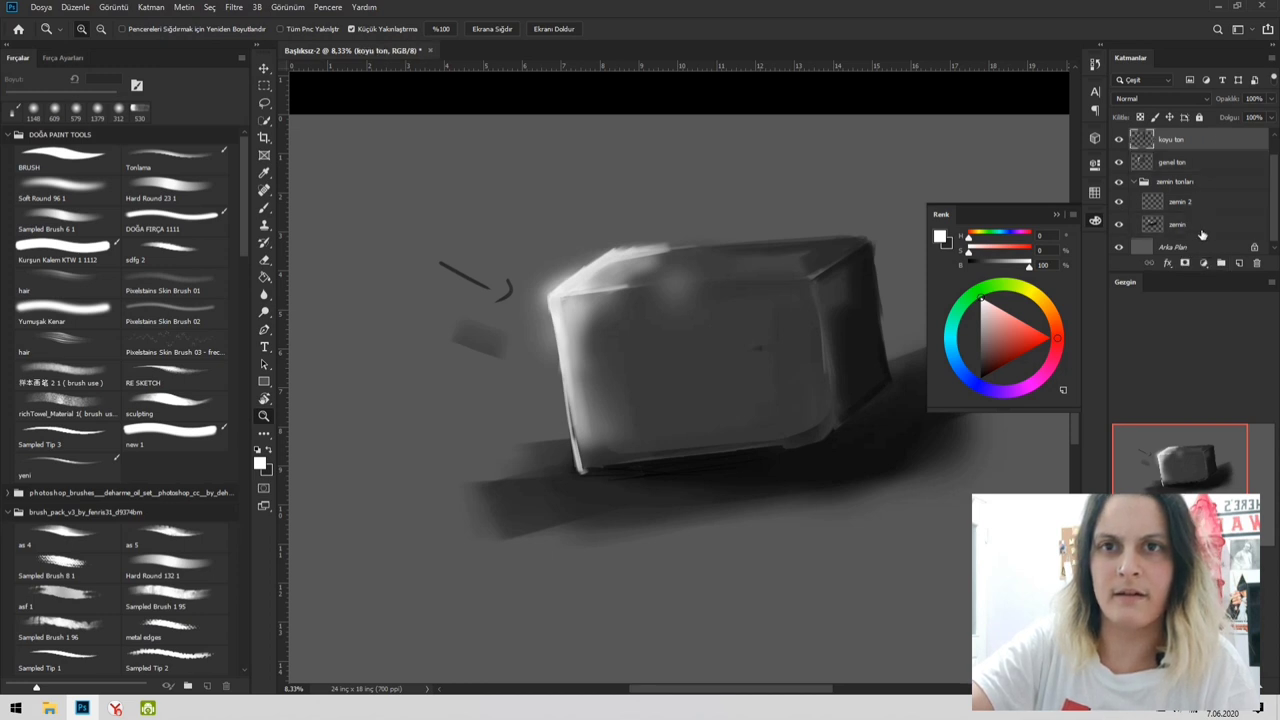
pyautogui.keyDown('shift'); pyautogui.click(1200, 230); pyautogui.keyUp('shift')
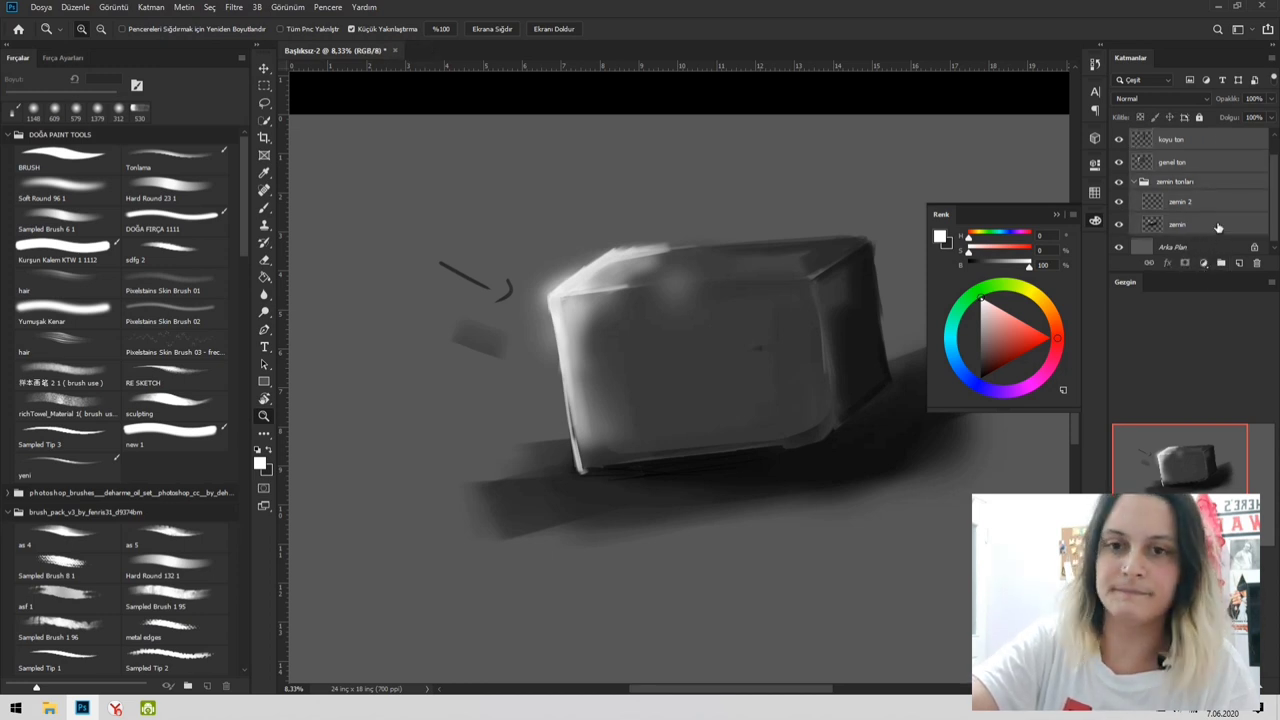
pyautogui.rightClick(1211, 158)
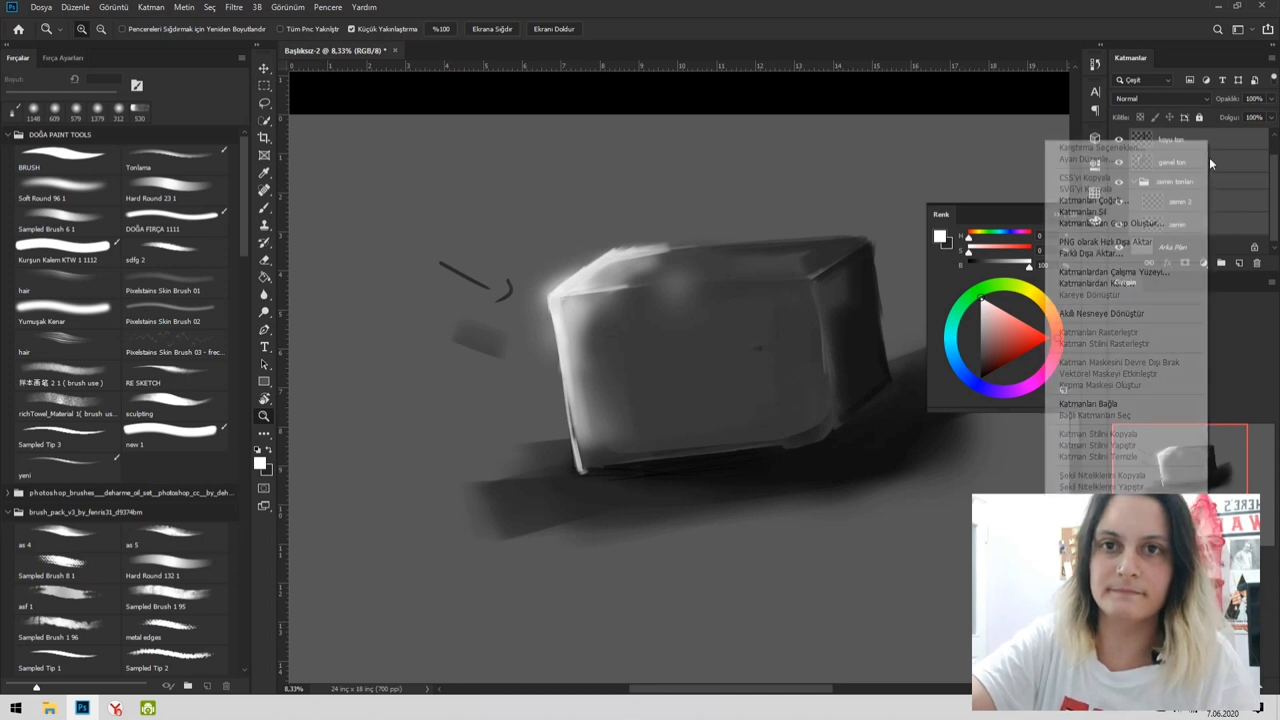
pyautogui.click(1221, 262)
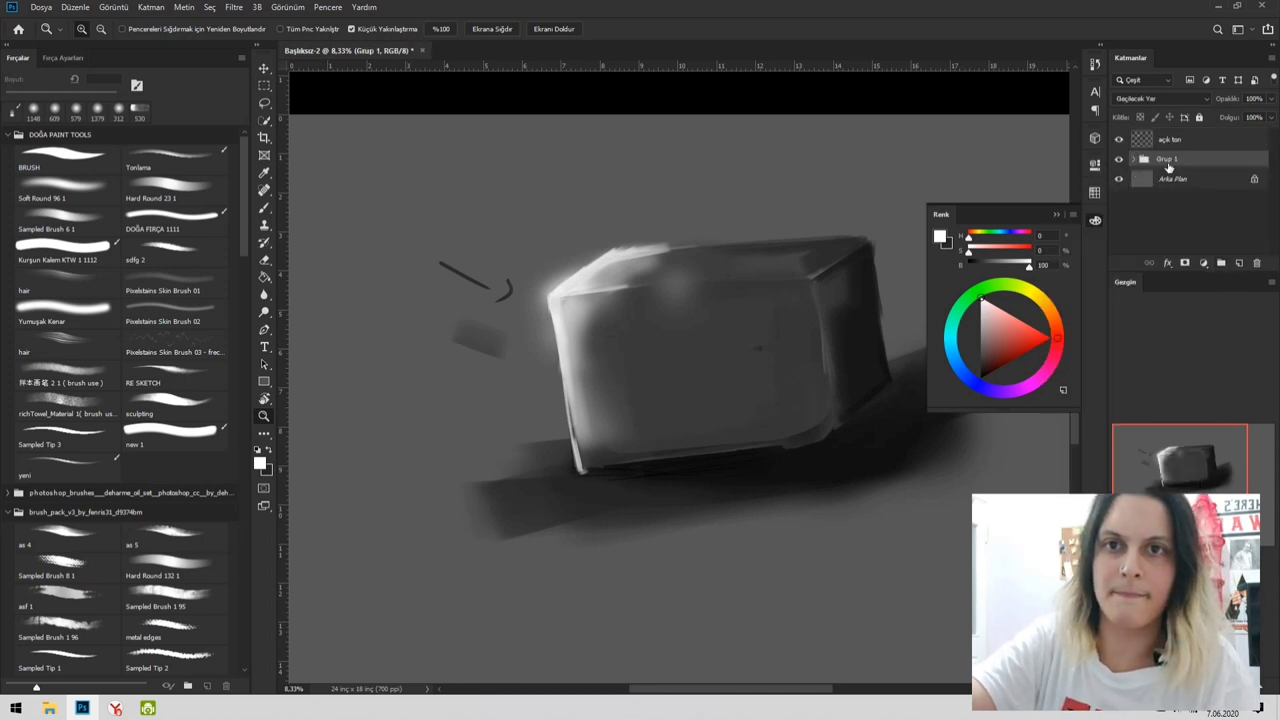
# - Rename the new group as küp and move the açık ton layer into it above koyu ton
pyautogui.doubleClick(1168, 162)
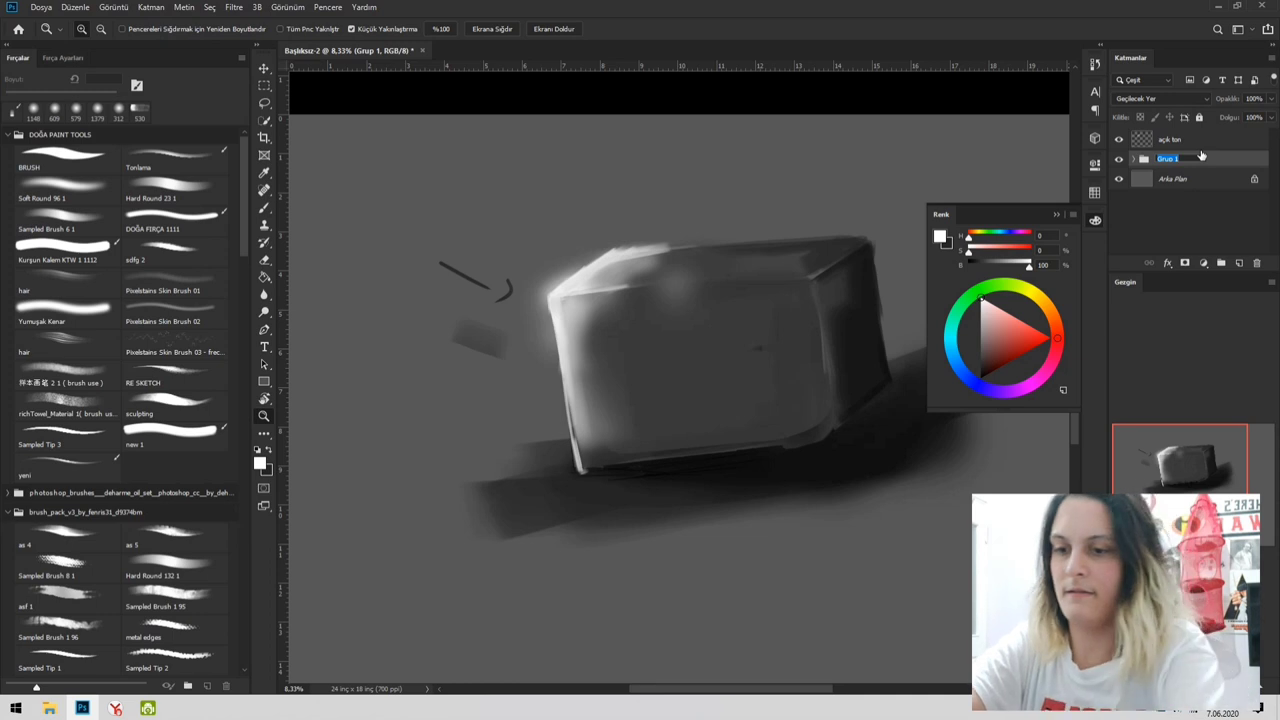
pyautogui.write('iüp')
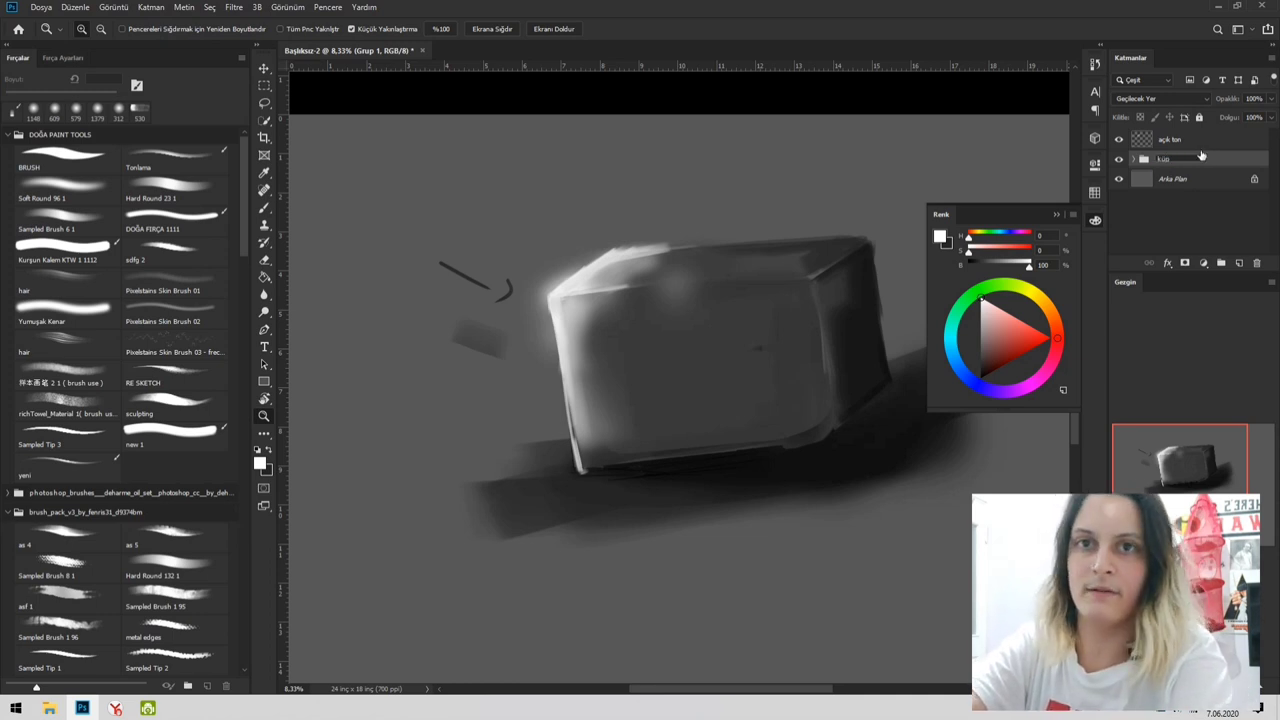
pyautogui.press('Return')
pyautogui.press('b')
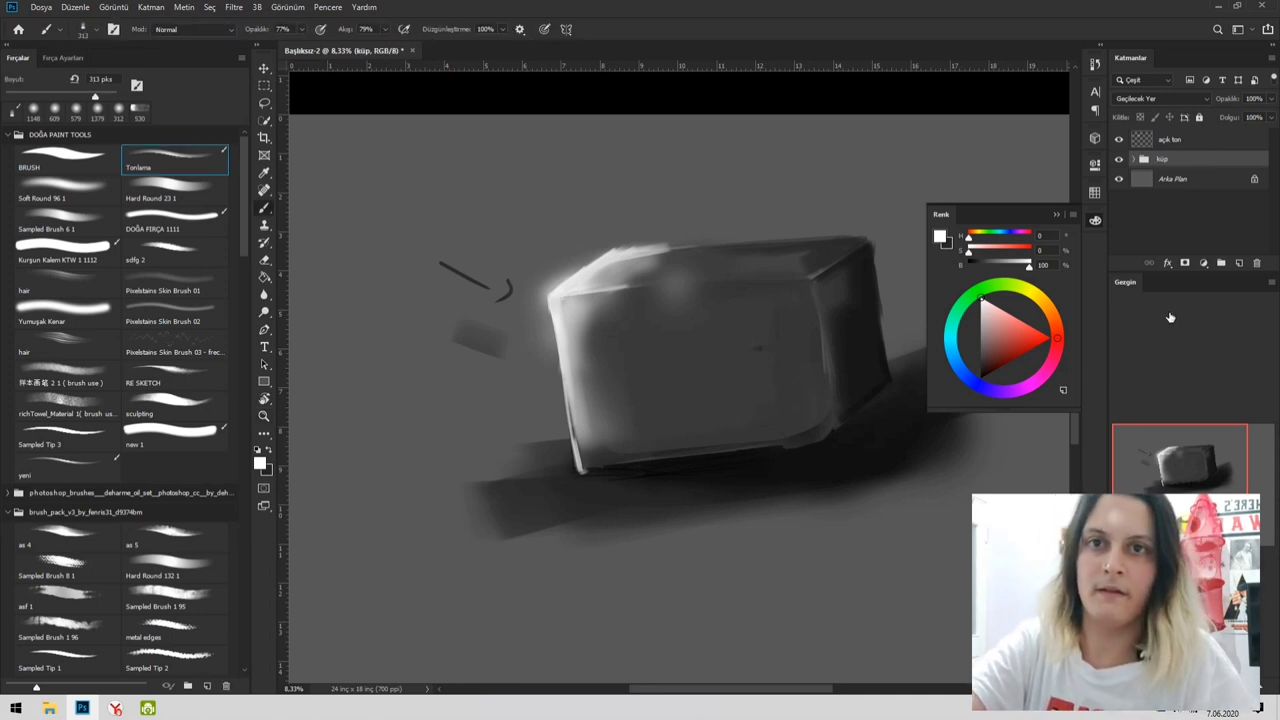
pyautogui.click(1133, 160)
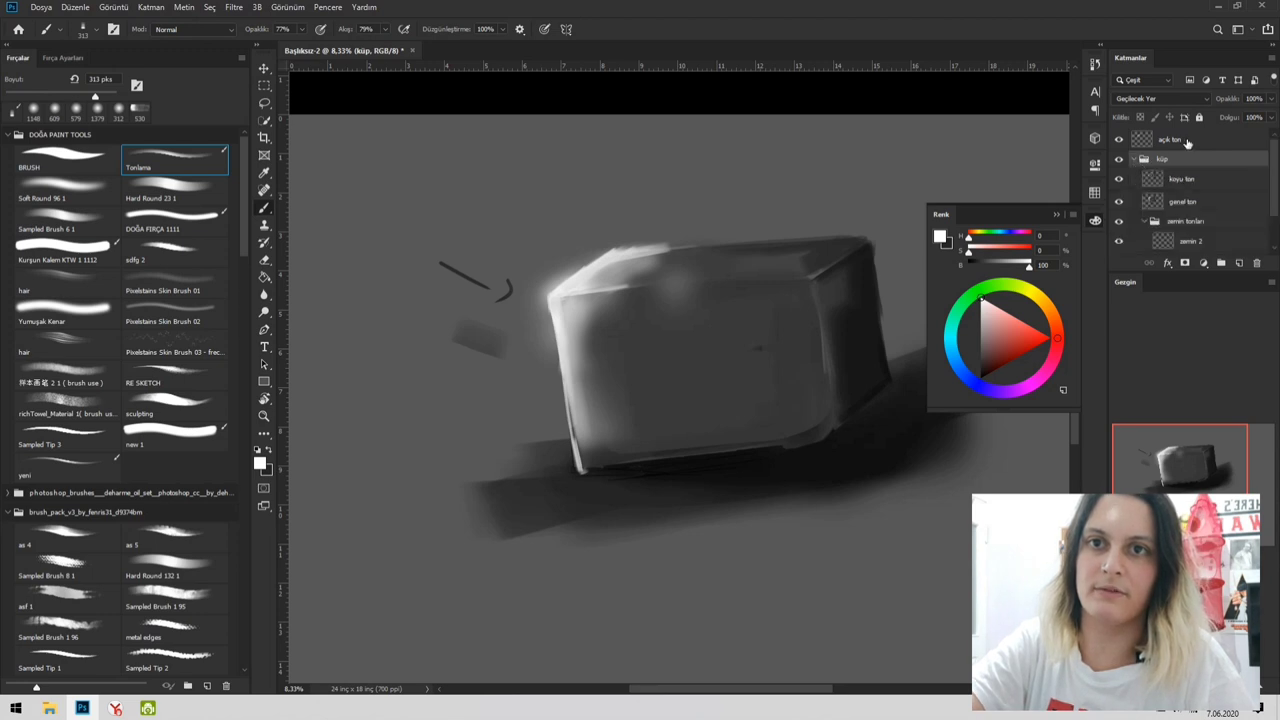
pyautogui.moveTo(1186, 142); pyautogui.dragTo(1188, 172)
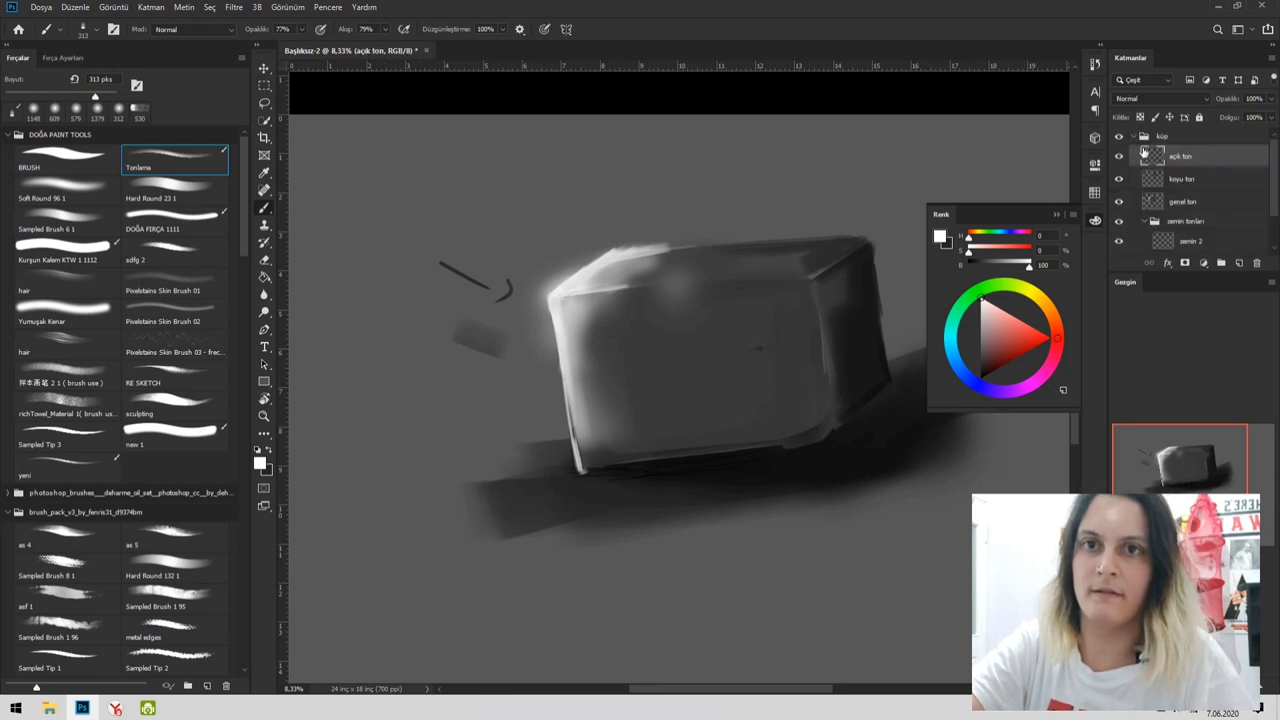
pyautogui.click(1134, 138)
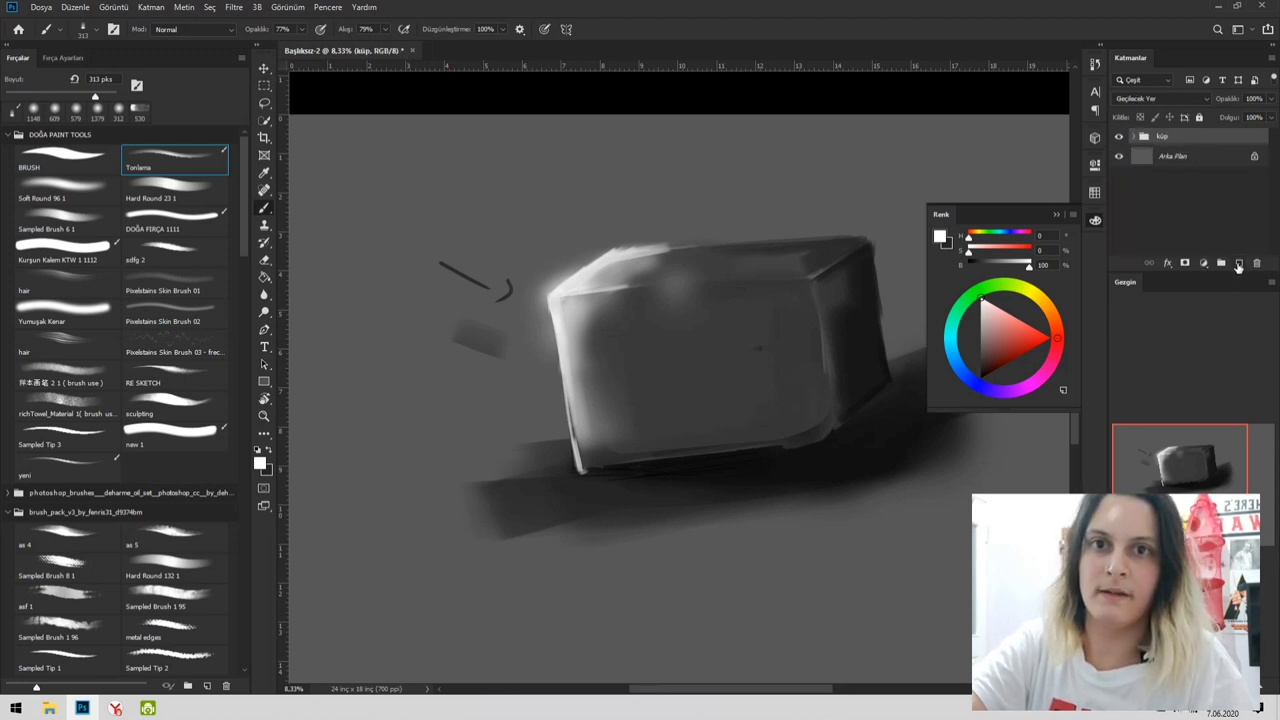
# - Add a new layer above the küp group and name it küre
pyautogui.click(1239, 264)
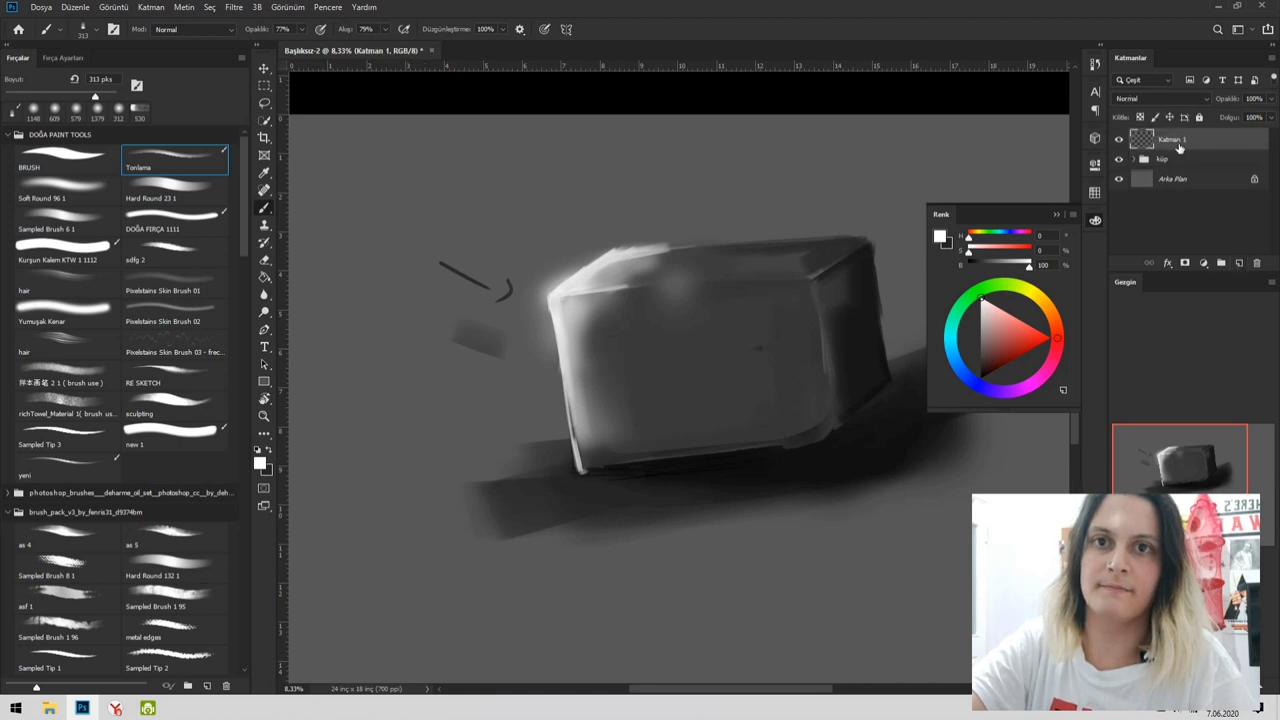
pyautogui.doubleClick(1175, 140)
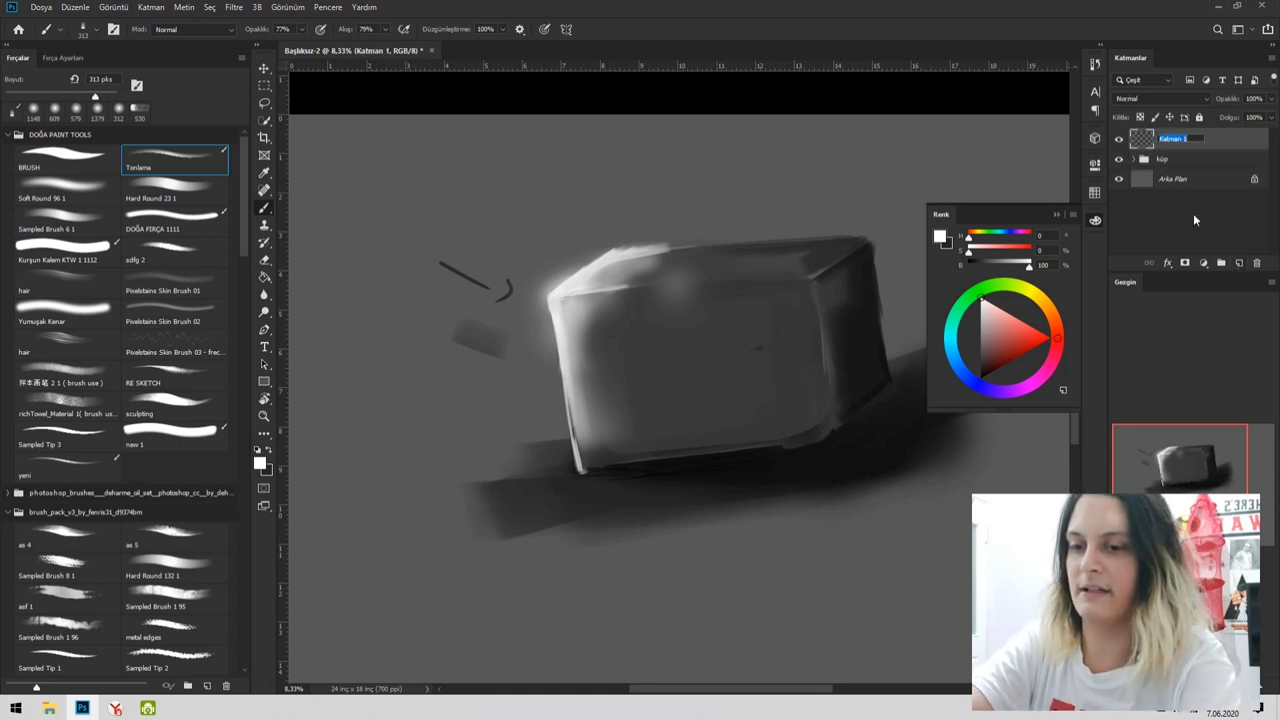
pyautogui.write('küm')
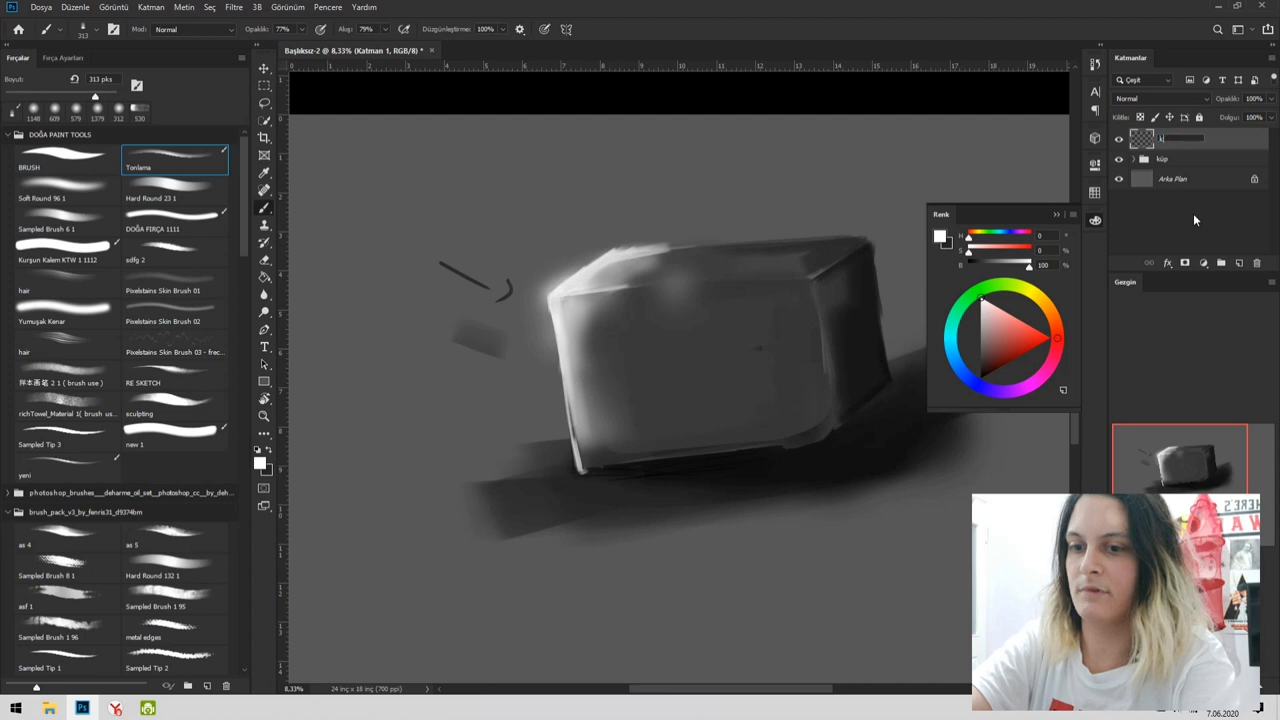
pyautogui.press('Return')
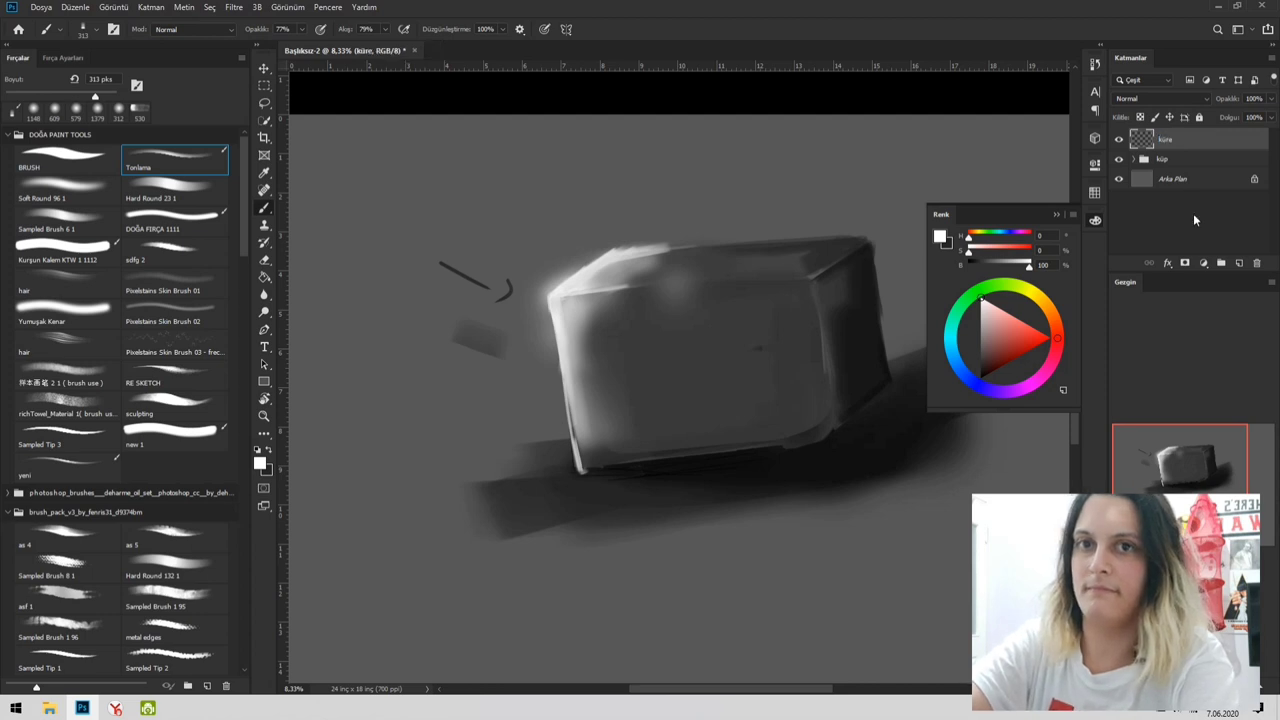
# - Sketch a sphere outline with loose overlapping circles below the block's shadow, using the BRUSH preset at 48 px and 13% brightness
pyautogui.press('z')
pyautogui.moveTo(700, 439); pyautogui.dragTo(662, 445)
pyautogui.moveTo(820, 452); pyautogui.dragTo(657, 363)
pyautogui.click(103, 167)
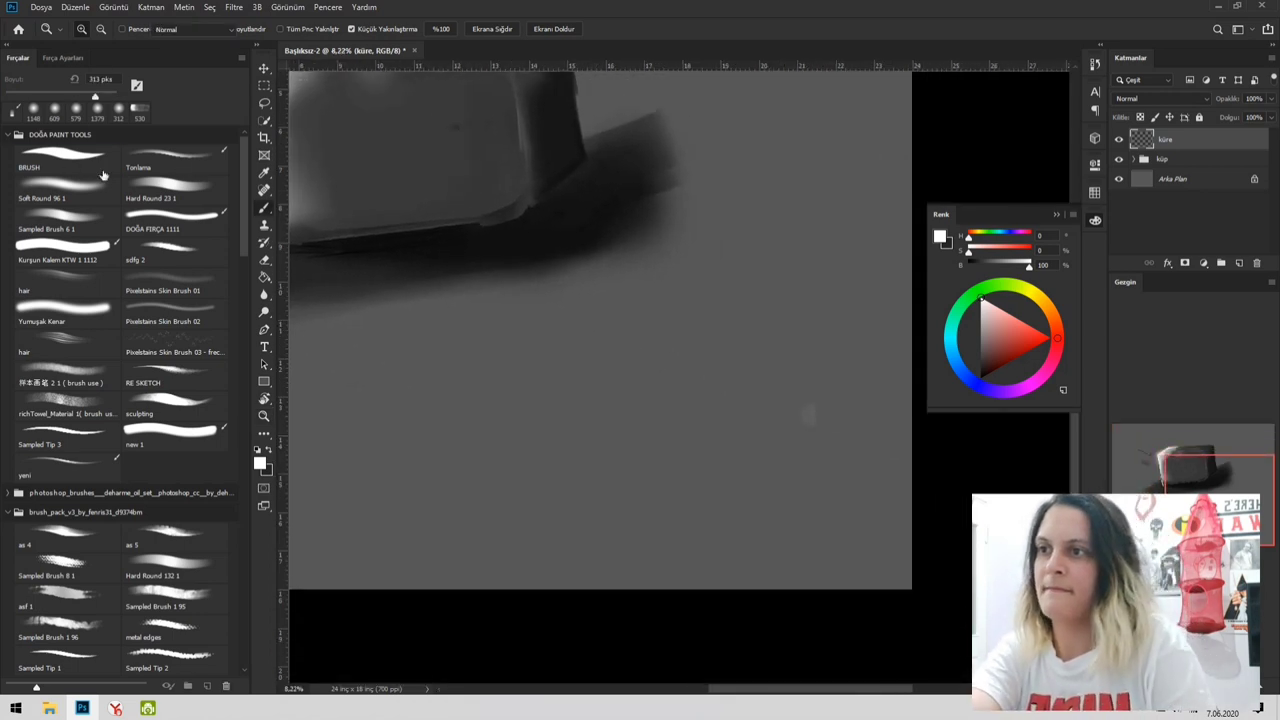
pyautogui.moveTo(984, 262); pyautogui.dragTo(981, 269)
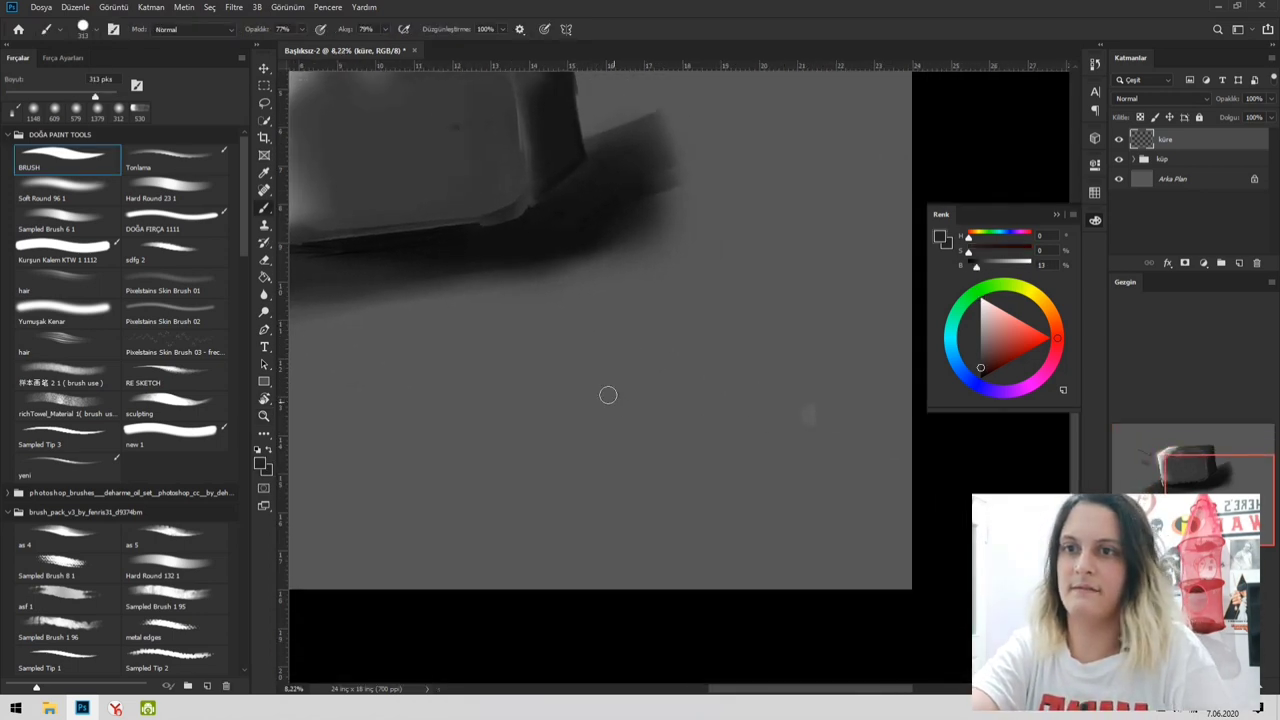
pyautogui.moveTo(706, 398); pyautogui.dragTo(666, 401)
pyautogui.moveTo(691, 448)
pyautogui.mouseDown()
pyautogui.moveTo(771, 523)
pyautogui.moveTo(697, 483)
pyautogui.mouseUp()
pyautogui.hotkey('ctrl', 'z')
pyautogui.moveTo(688, 392); pyautogui.dragTo(684, 390)
pyautogui.moveTo(654, 458)
pyautogui.mouseDown()
pyautogui.moveTo(716, 293)
pyautogui.moveTo(620, 446)
pyautogui.moveTo(776, 318)
pyautogui.moveTo(612, 402)
pyautogui.moveTo(704, 466)
pyautogui.moveTo(797, 328)
pyautogui.mouseUp()
pyautogui.moveTo(793, 476)
pyautogui.mouseDown()
pyautogui.moveTo(615, 340)
pyautogui.moveTo(645, 455)
pyautogui.mouseUp()
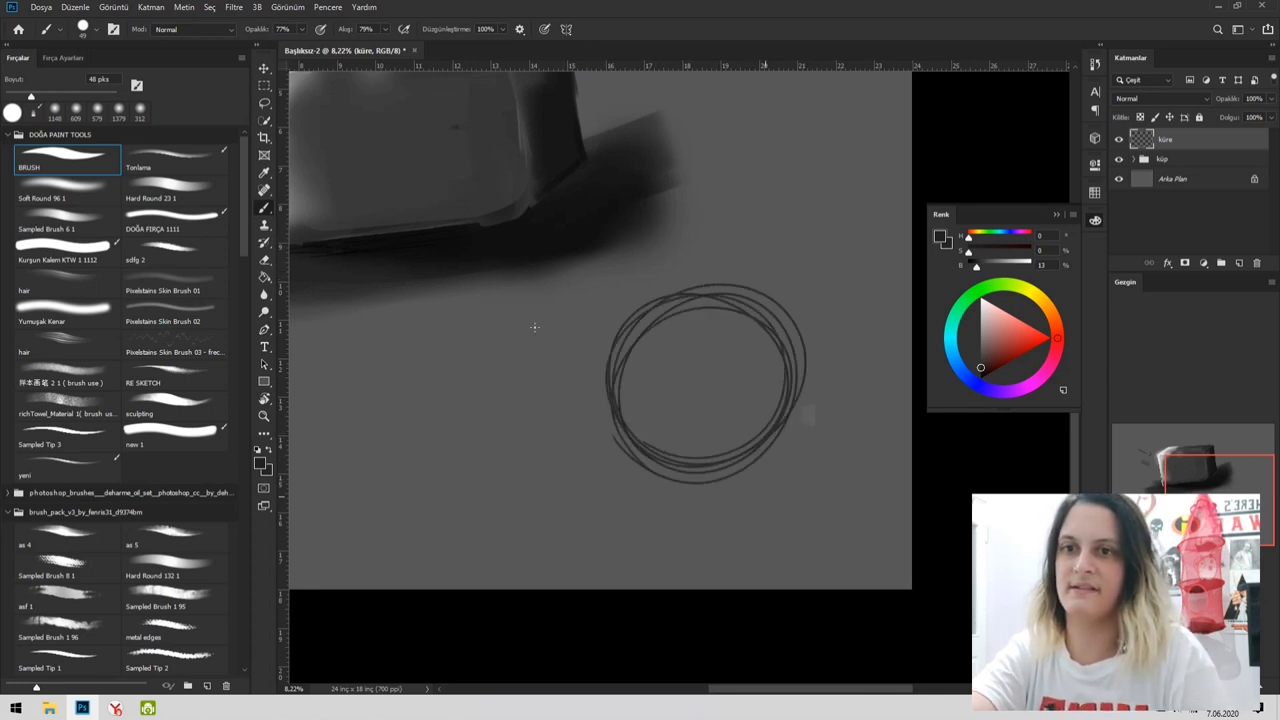
# - Sketch crossing vertical and horizontal axes through the sphere outline, reinforce its contour, and draw a horizon line on both sides
pyautogui.moveTo(705, 268); pyautogui.dragTo(727, 560)
pyautogui.moveTo(573, 398); pyautogui.dragTo(762, 390)
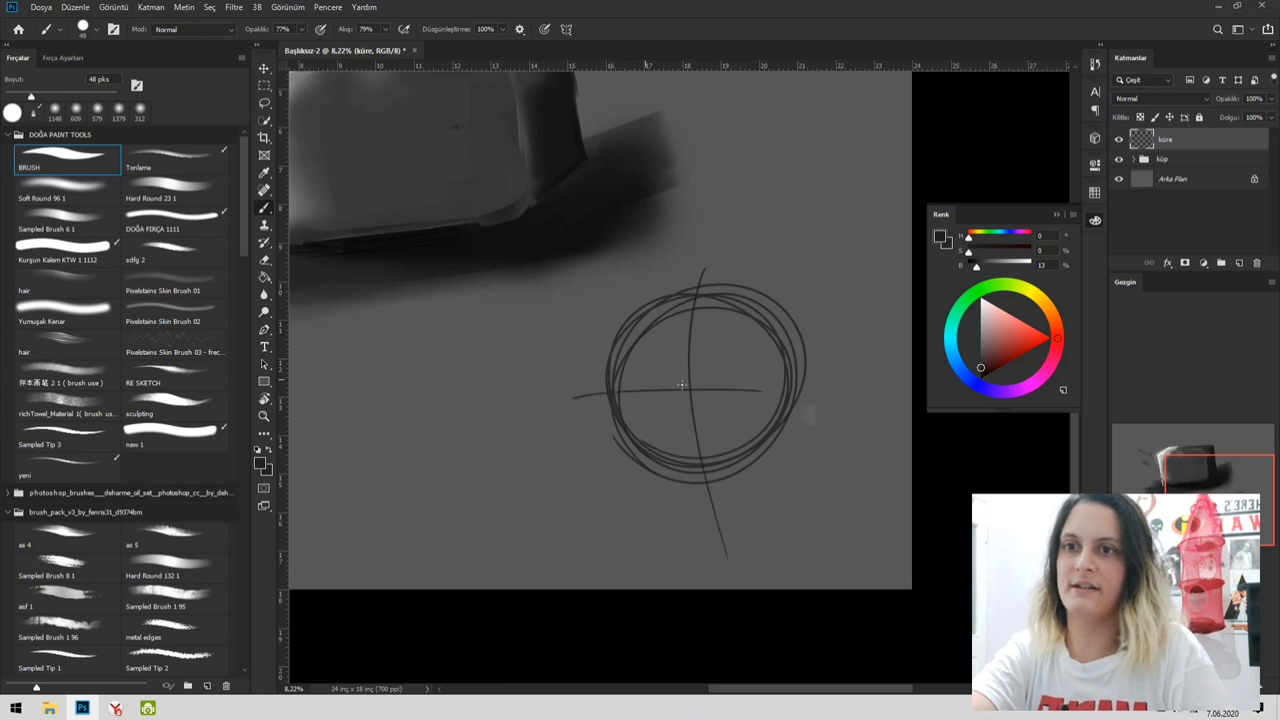
pyautogui.moveTo(604, 419)
pyautogui.mouseDown()
pyautogui.moveTo(834, 412)
pyautogui.moveTo(829, 300)
pyautogui.moveTo(667, 253)
pyautogui.mouseUp()
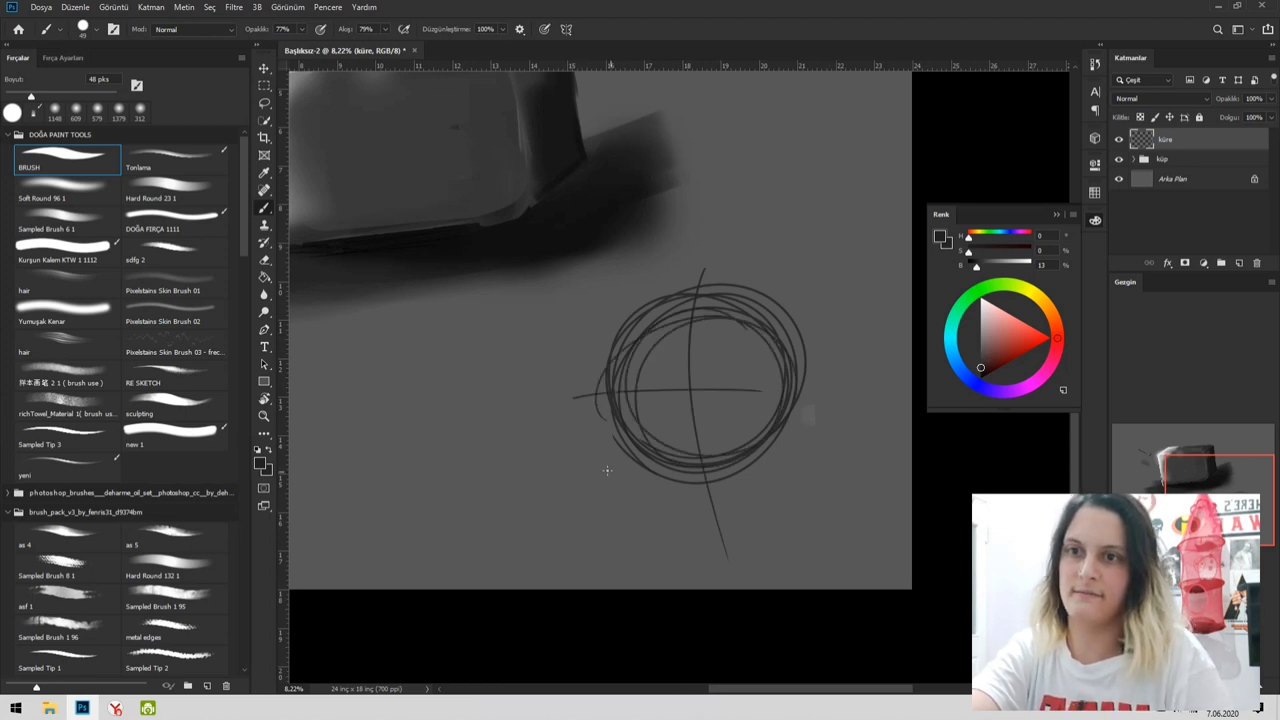
pyautogui.moveTo(462, 417); pyautogui.dragTo(576, 414)
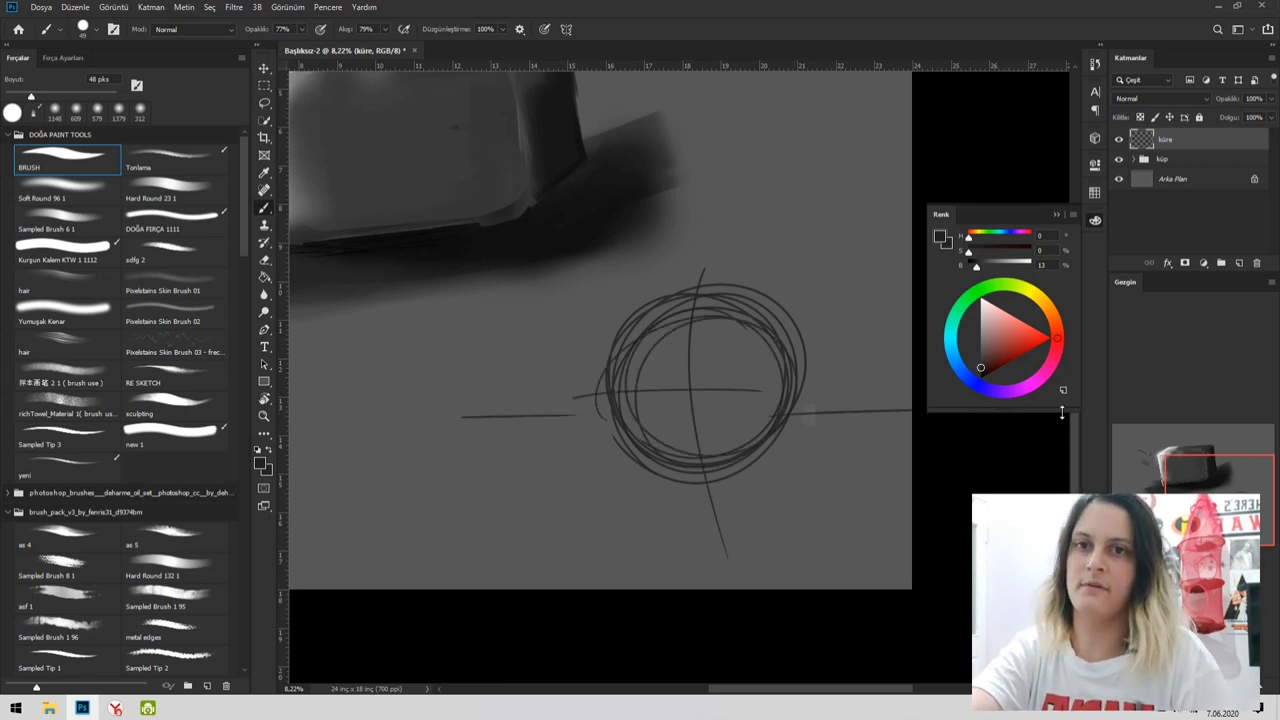
# - Add a new layer above küre and fill the sphere with 22% brightness gray sampled from the block, using the BRUSH preset
pyautogui.click(1239, 263)
pyautogui.click(158, 150)
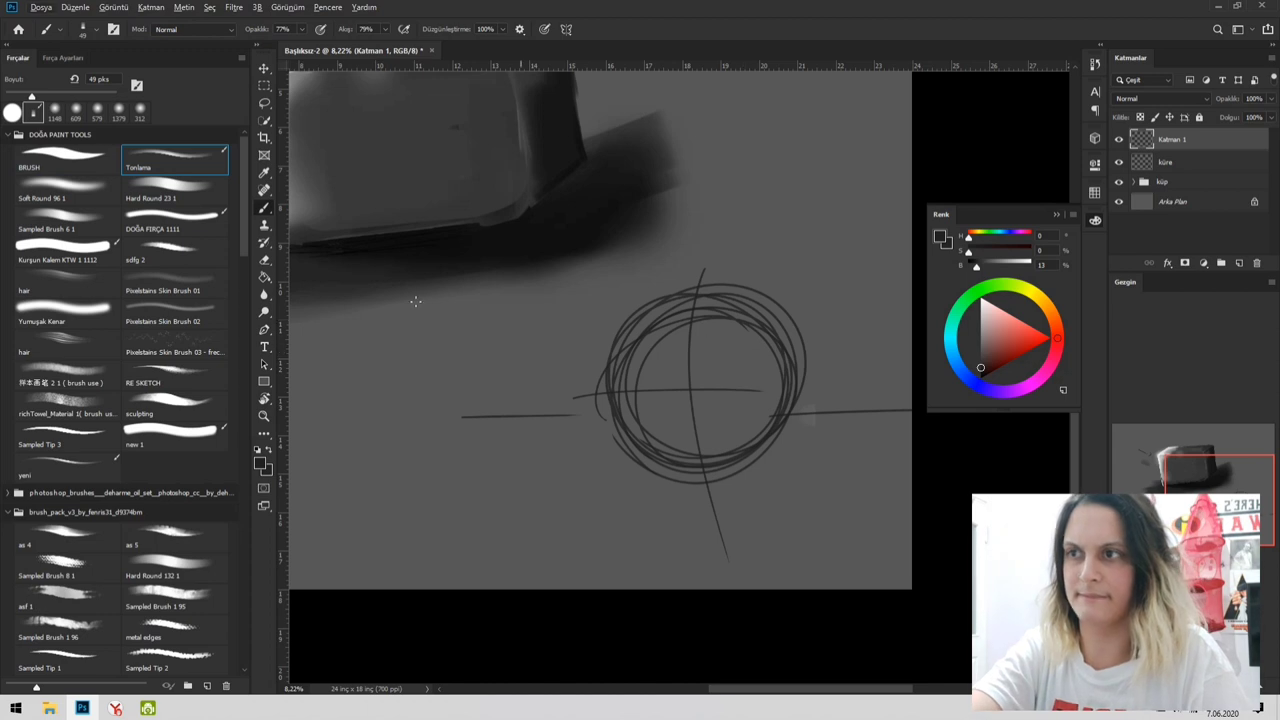
pyautogui.click(86, 162)
pyautogui.keyDown('alt'); pyautogui.rightClick(737, 371); pyautogui.keyUp('alt')
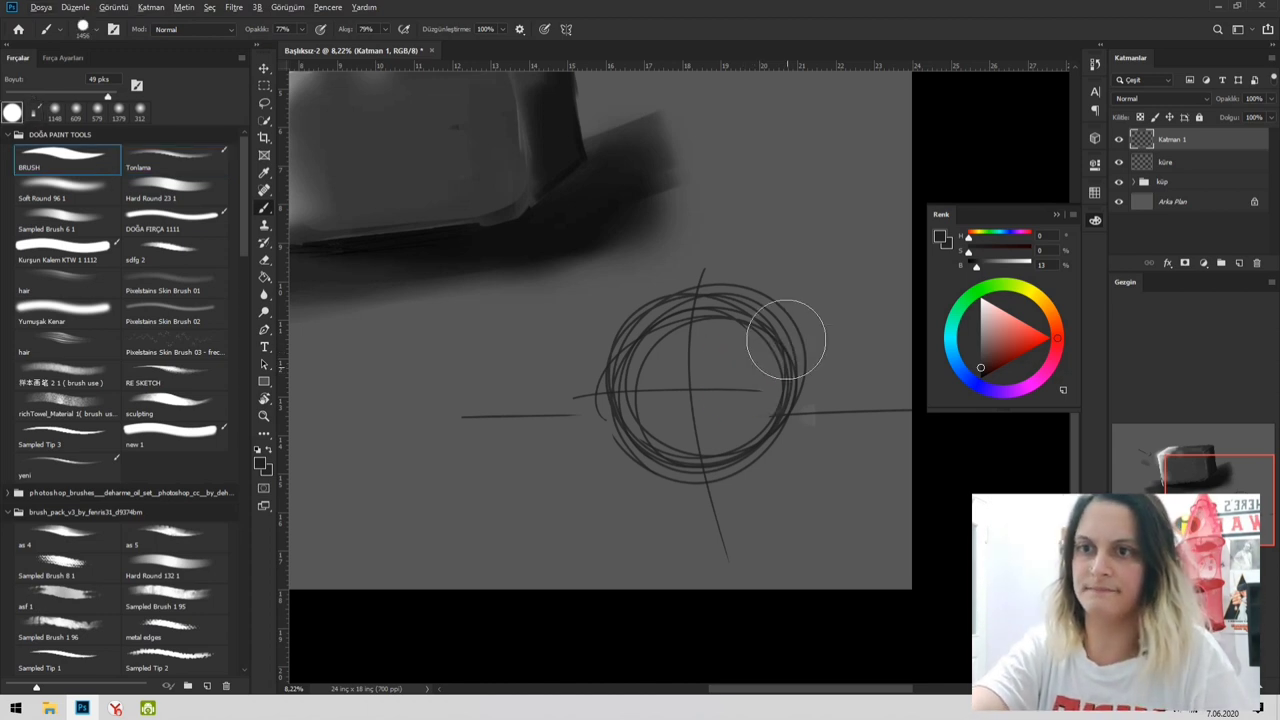
pyautogui.keyDown('alt'); pyautogui.click(500, 184); pyautogui.keyUp('alt')
pyautogui.moveTo(734, 380)
pyautogui.mouseDown()
pyautogui.moveTo(744, 419)
pyautogui.moveTo(636, 353)
pyautogui.moveTo(751, 318)
pyautogui.moveTo(772, 397)
pyautogui.moveTo(717, 458)
pyautogui.moveTo(644, 393)
pyautogui.moveTo(686, 316)
pyautogui.moveTo(769, 384)
pyautogui.moveTo(710, 348)
pyautogui.moveTo(626, 382)
pyautogui.moveTo(713, 449)
pyautogui.moveTo(670, 330)
pyautogui.moveTo(778, 373)
pyautogui.moveTo(761, 404)
pyautogui.mouseUp()
pyautogui.keyDown('alt'); pyautogui.rightClick(778, 369); pyautogui.keyUp('alt')
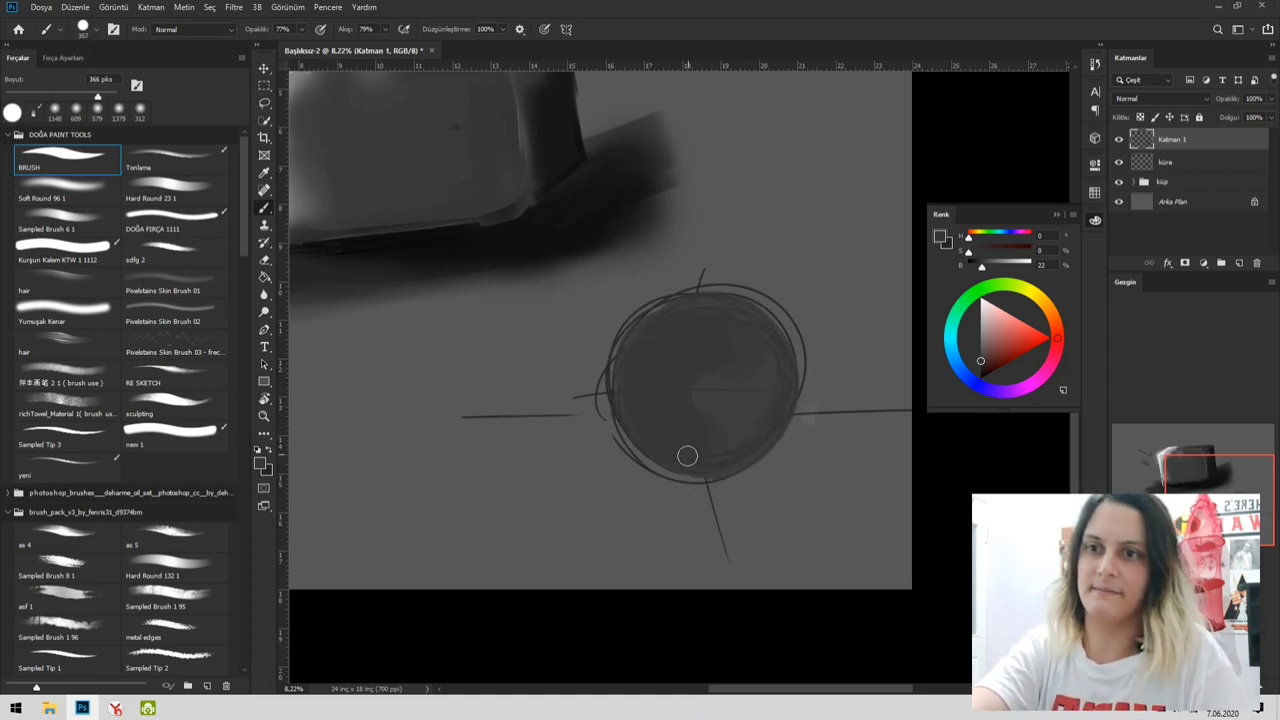
# - Paint a shadow crescent along the sphere's lower right with the BRUSH preset at 13% brightness, working from 391 px up to 1218 px
pyautogui.keyDown('alt'); pyautogui.rightClick(743, 423); pyautogui.keyUp('alt')
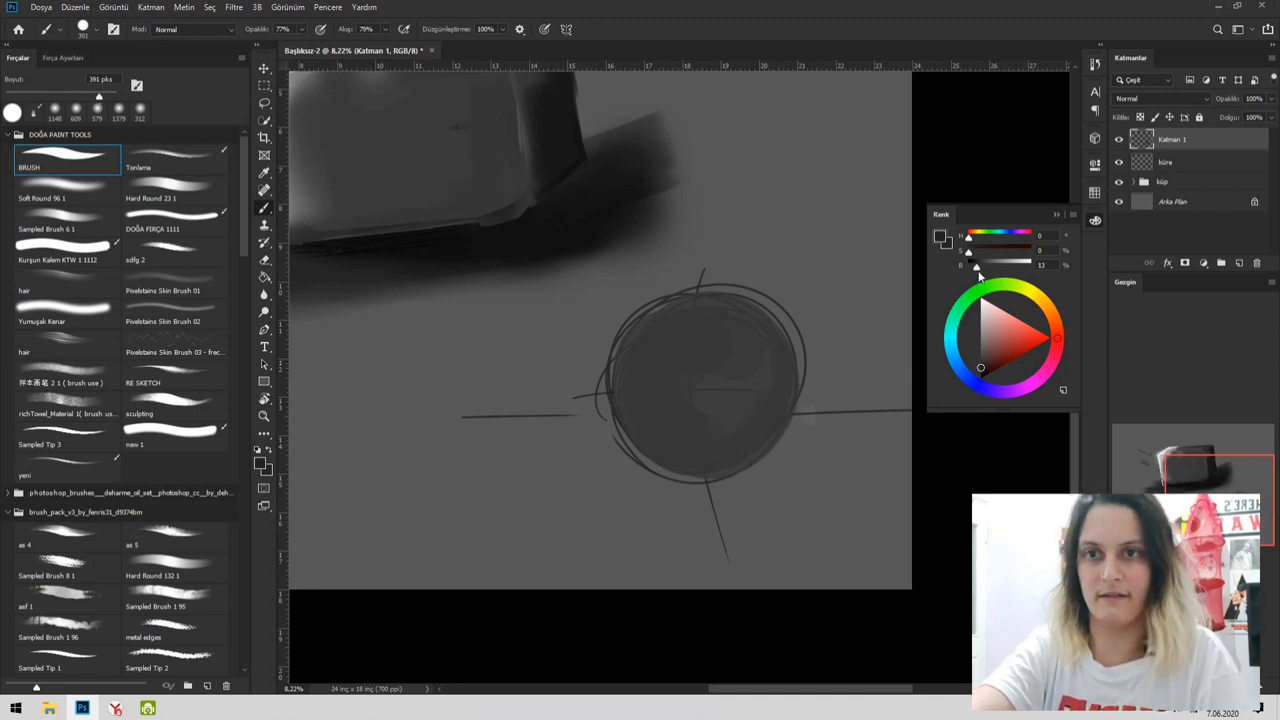
pyautogui.moveTo(686, 448); pyautogui.dragTo(794, 380)
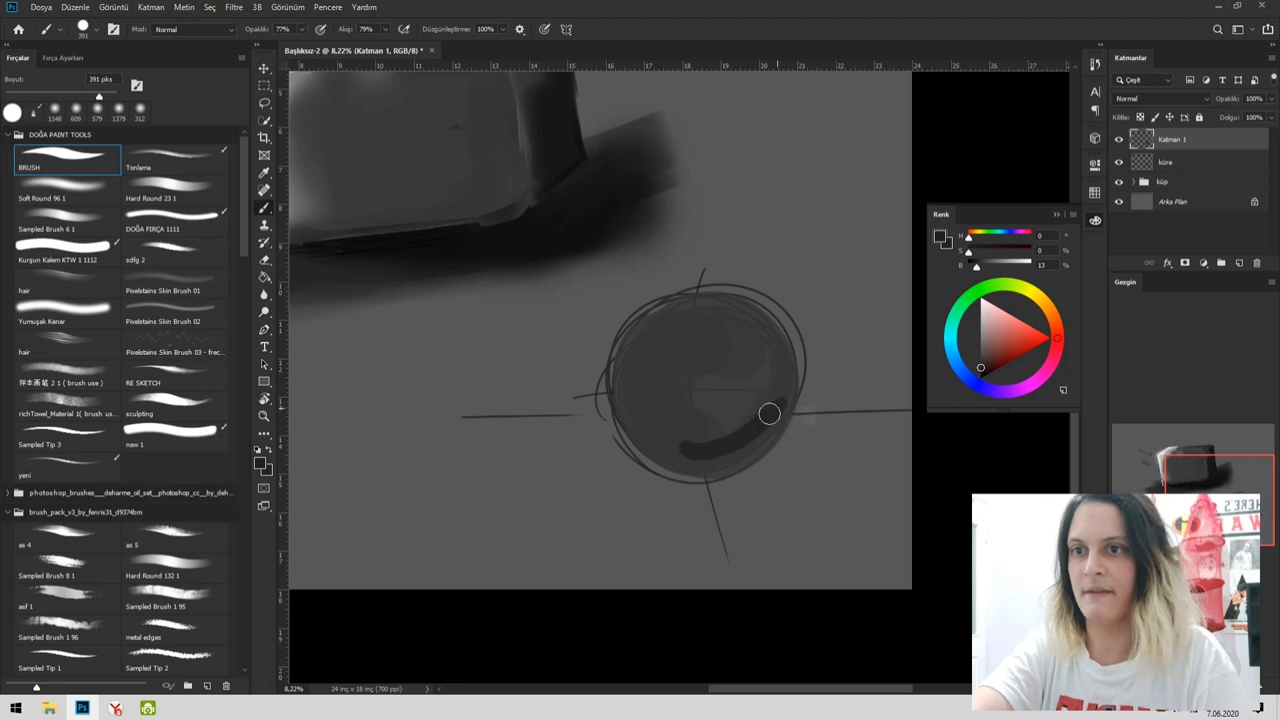
pyautogui.moveTo(750, 446); pyautogui.dragTo(666, 460)
pyautogui.rightClick(737, 406)
pyautogui.moveTo(717, 416)
pyautogui.mouseDown()
pyautogui.moveTo(750, 406)
pyautogui.moveTo(668, 448)
pyautogui.mouseUp()
pyautogui.moveTo(760, 432); pyautogui.dragTo(715, 450)
pyautogui.moveTo(782, 356); pyautogui.dragTo(755, 425)
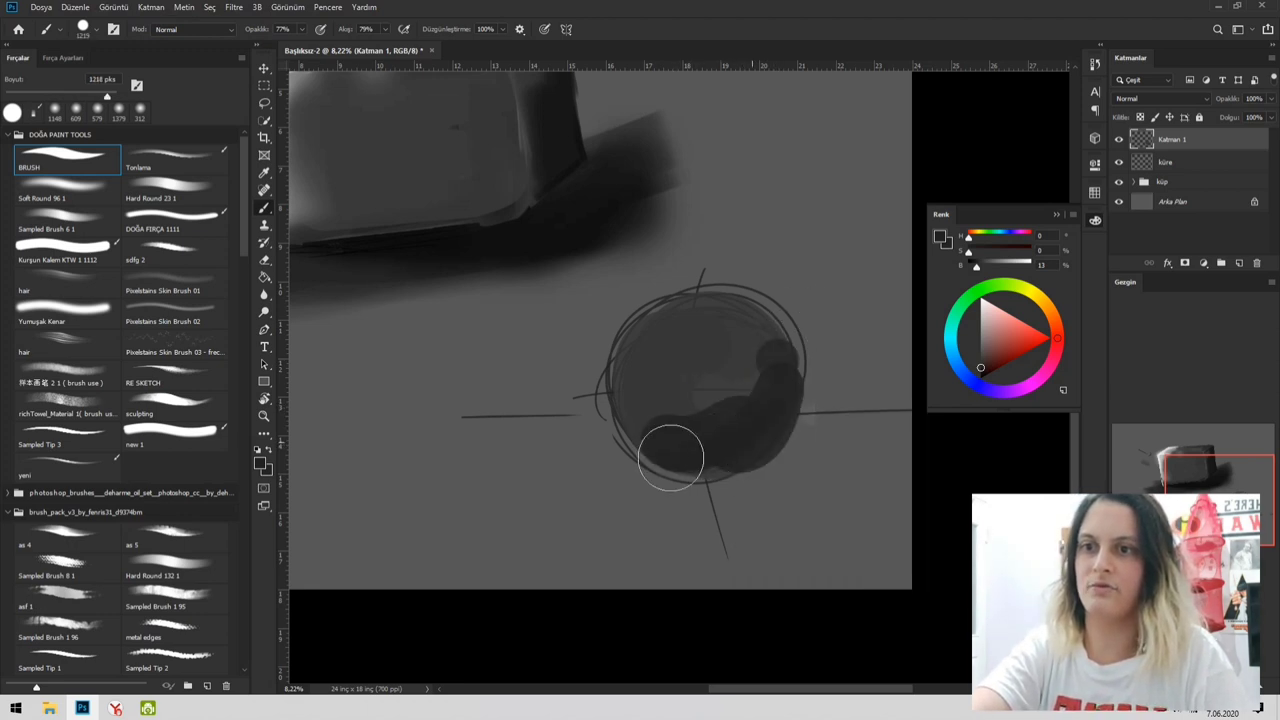
pyautogui.moveTo(671, 457); pyautogui.dragTo(758, 410)
# - Extend the ends of the shadow crescent along the sphere's edge with the Tonlama brush at 1045 px
pyautogui.click(190, 159)
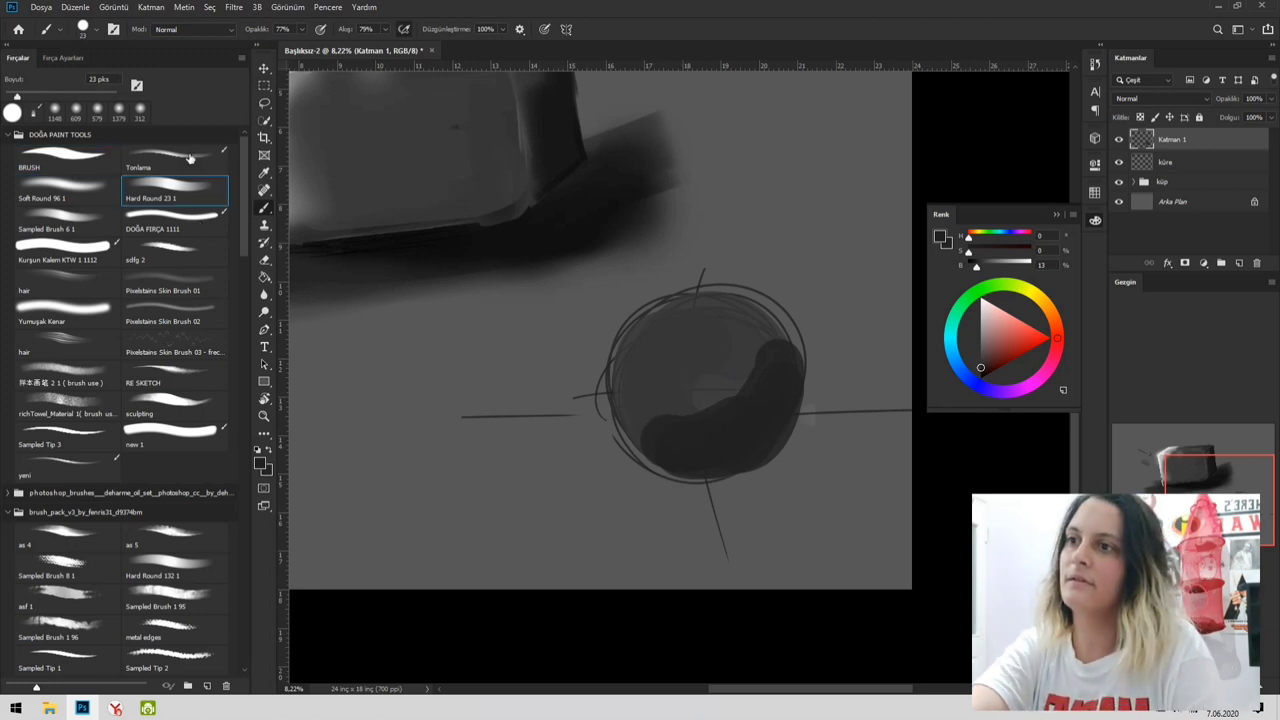
pyautogui.moveTo(791, 415); pyautogui.dragTo(820, 415)
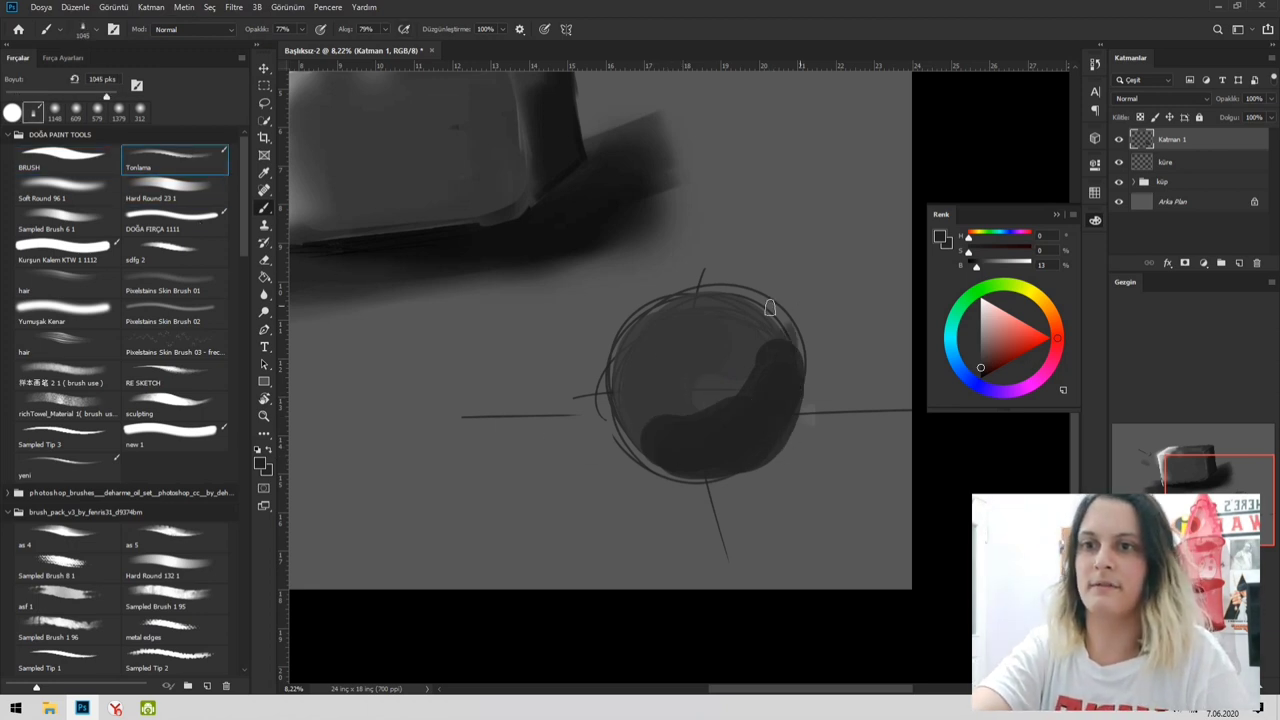
pyautogui.moveTo(772, 308); pyautogui.dragTo(772, 330)
pyautogui.click(631, 437)
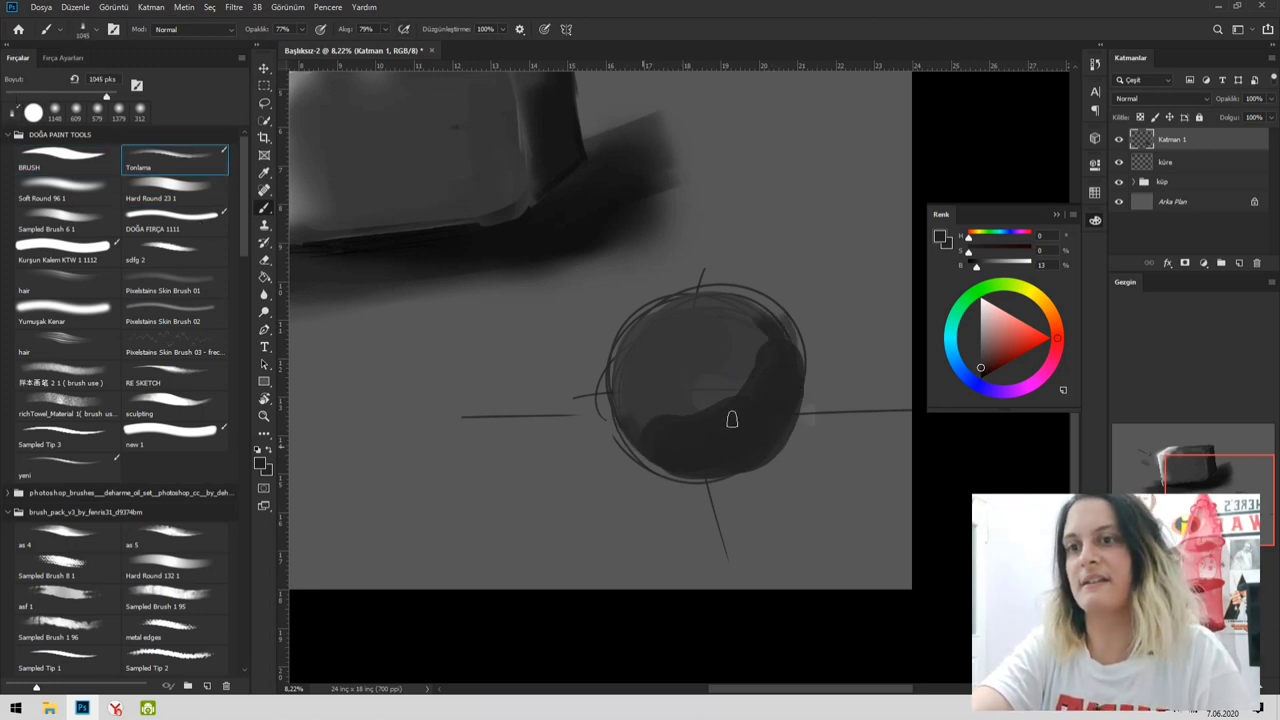
pyautogui.click(92, 532)
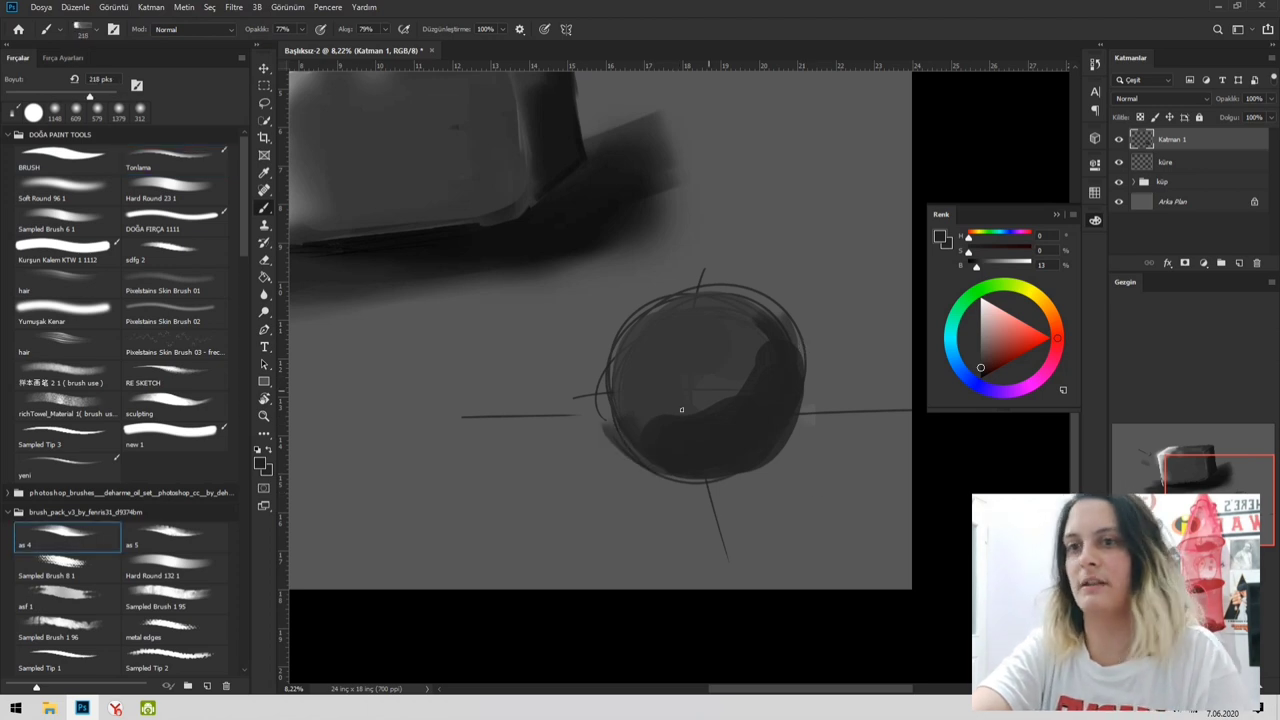
pyautogui.moveTo(693, 433); pyautogui.dragTo(712, 435)
pyautogui.moveTo(623, 446)
pyautogui.mouseDown()
pyautogui.moveTo(677, 454)
pyautogui.moveTo(700, 408)
pyautogui.mouseUp()
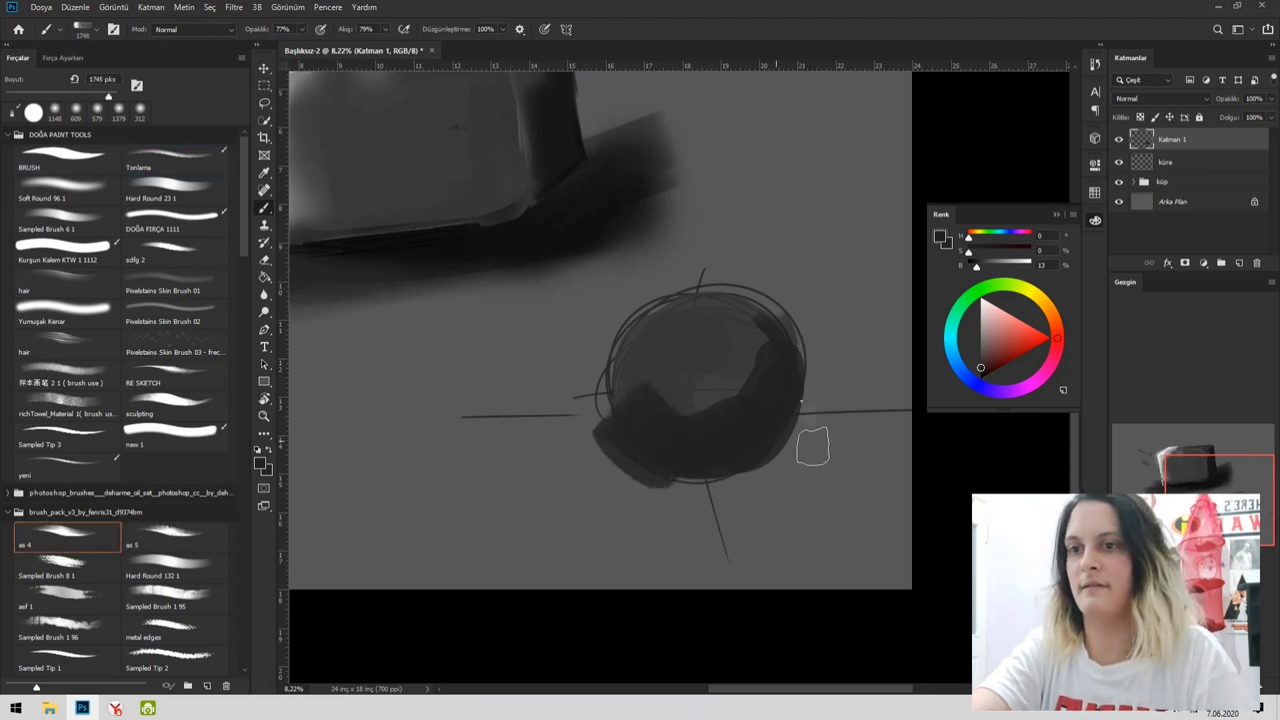
pyautogui.hotkey('ctrl', 'z')
pyautogui.hotkey('ctrl', 'z')
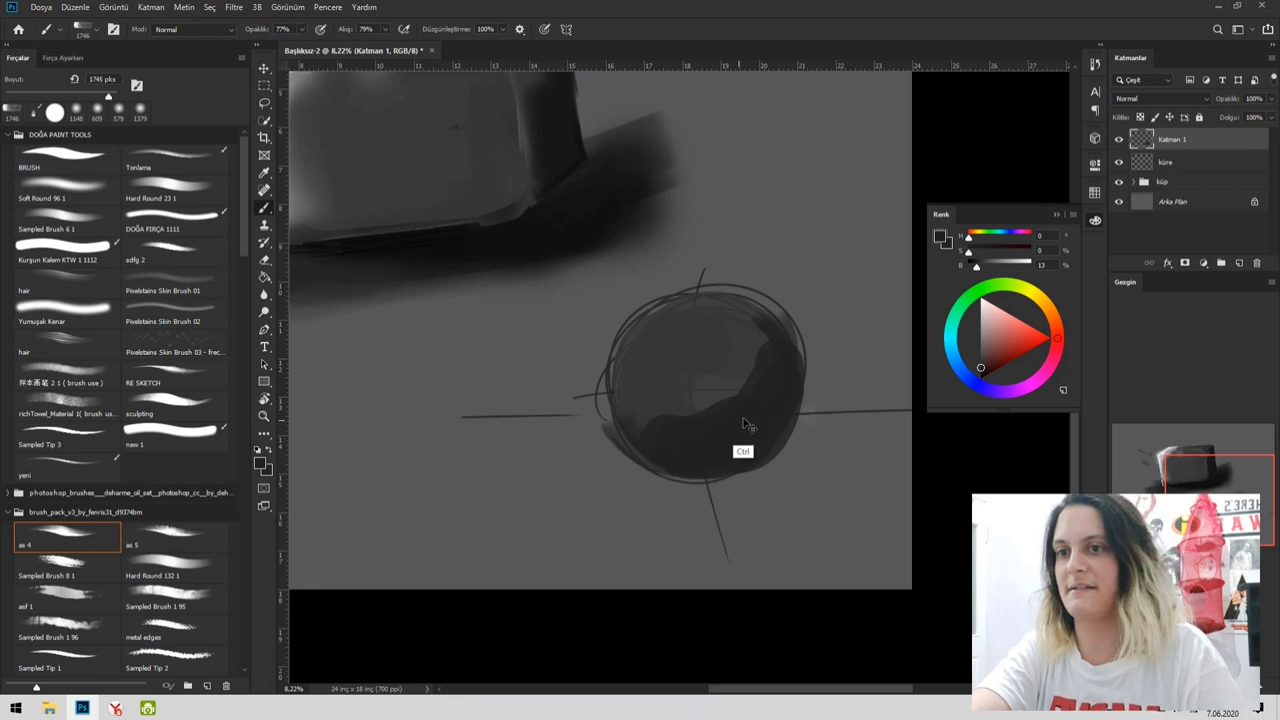
# - Soften the boundary between the shadow crescent and the mid-tone with the Tonlama brush at 2351 px
pyautogui.click(176, 156)
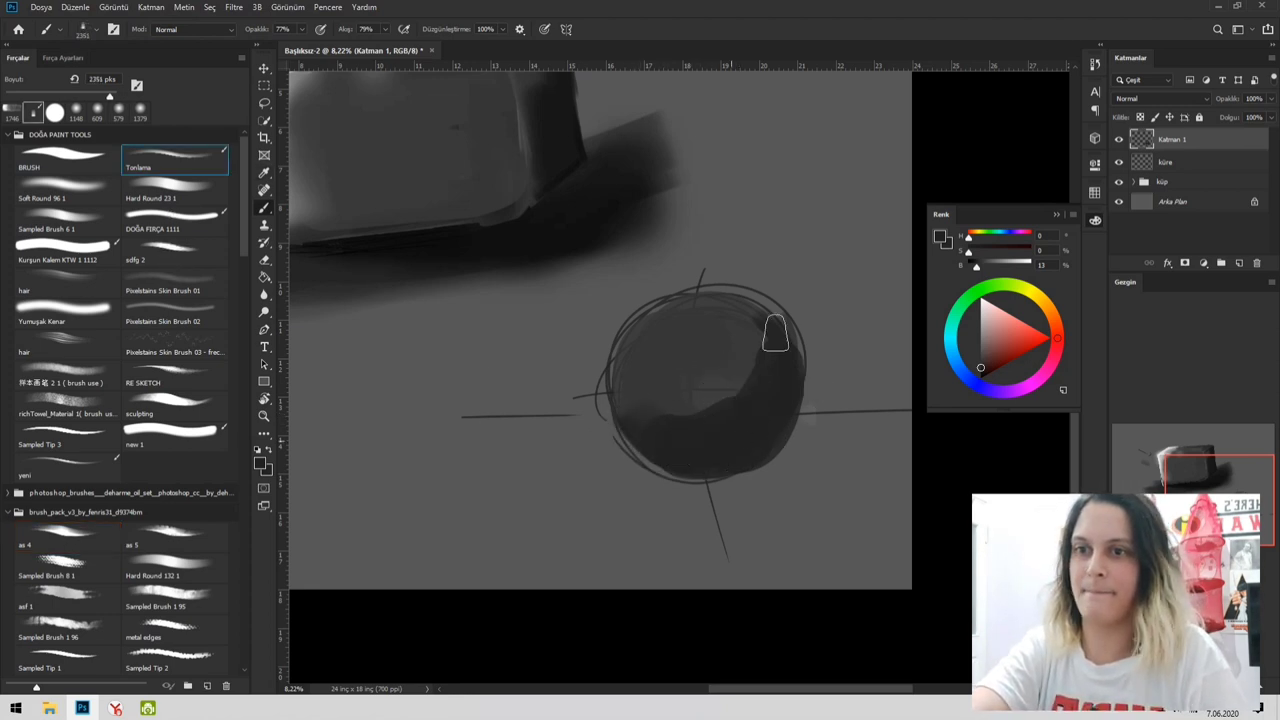
pyautogui.moveTo(760, 332); pyautogui.dragTo(700, 410)
pyautogui.moveTo(758, 338)
pyautogui.mouseDown()
pyautogui.moveTo(723, 488)
pyautogui.moveTo(779, 375)
pyautogui.moveTo(783, 345)
pyautogui.mouseUp()
# - Paint a black core shadow at 0% brightness along the sphere's lower right edge with the Tonlama brush at 1667 px
pyautogui.moveTo(980, 263); pyautogui.dragTo(963, 265)
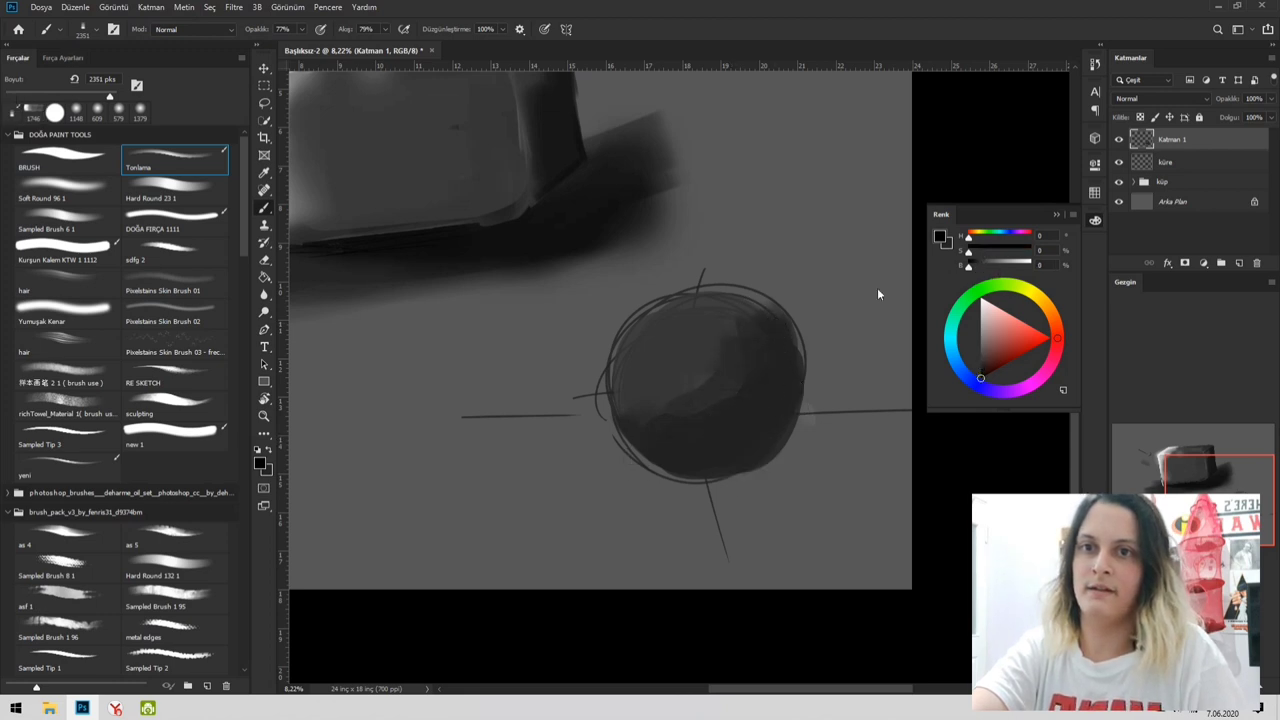
pyautogui.moveTo(793, 399); pyautogui.dragTo(764, 413)
pyautogui.moveTo(692, 469); pyautogui.dragTo(768, 446)
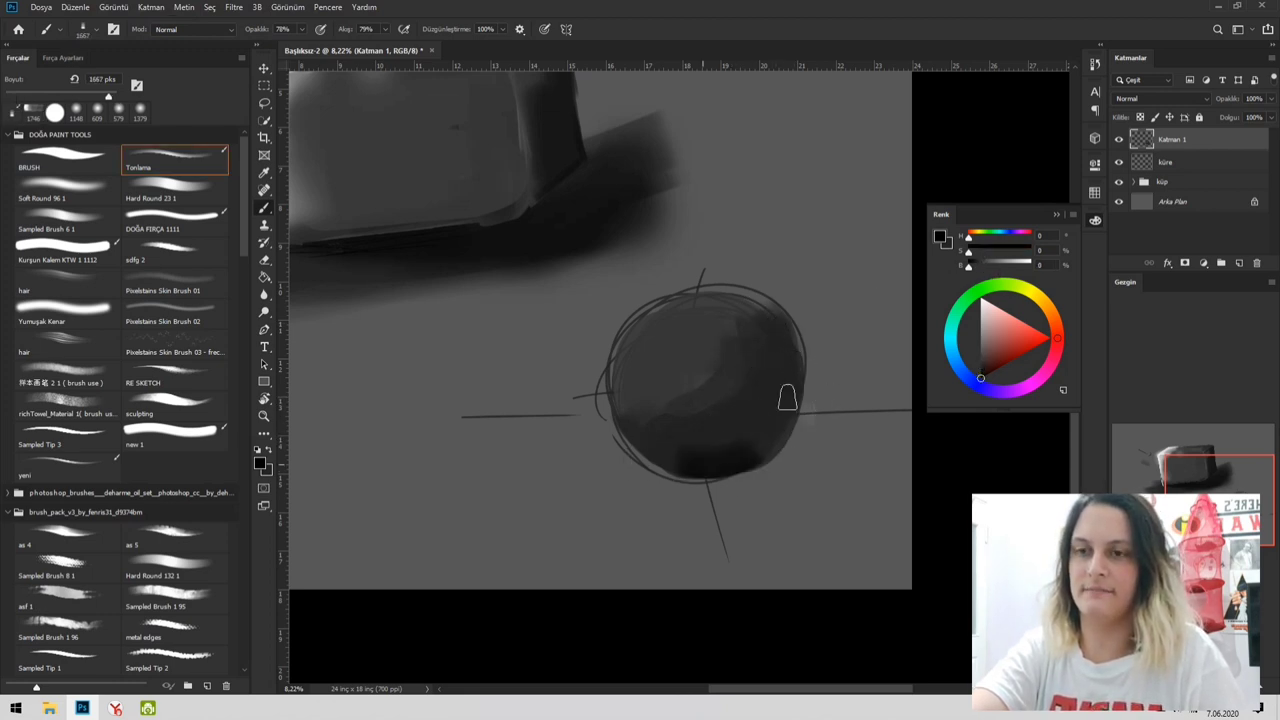
pyautogui.moveTo(823, 346)
pyautogui.mouseDown()
pyautogui.moveTo(772, 300)
pyautogui.moveTo(735, 456)
pyautogui.moveTo(812, 345)
pyautogui.moveTo(718, 350)
pyautogui.mouseUp()
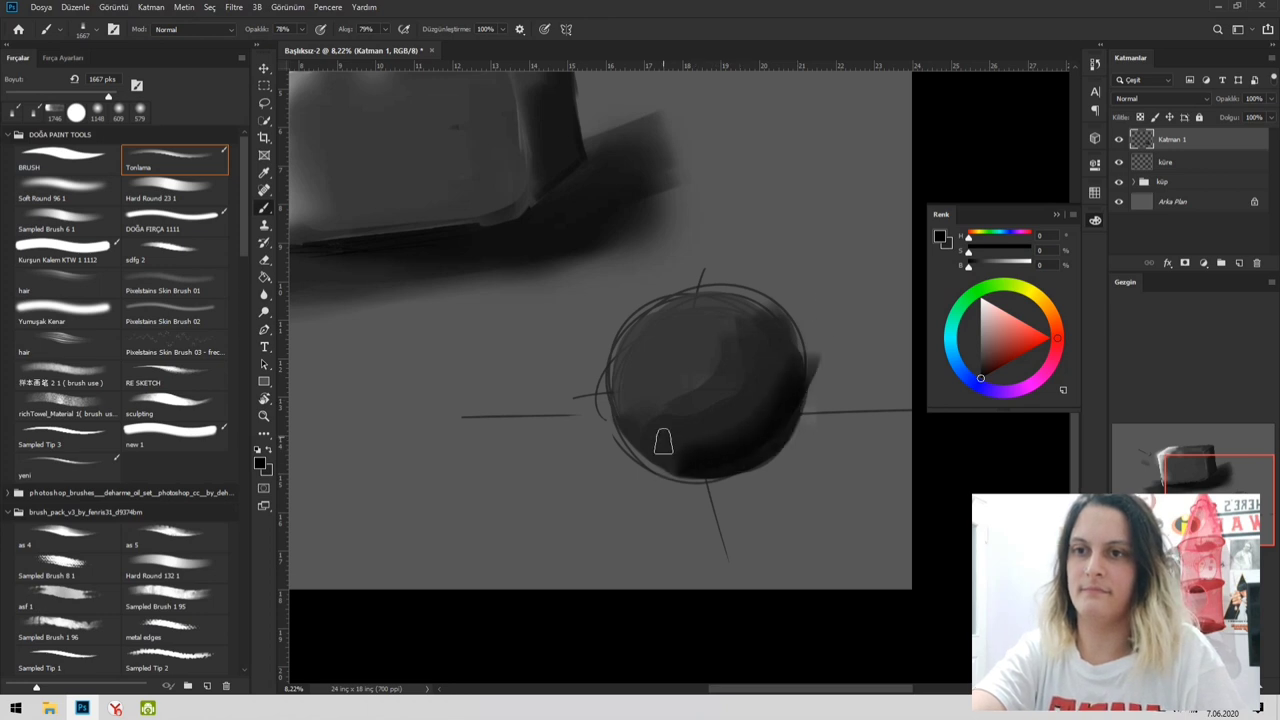
pyautogui.moveTo(663, 441)
pyautogui.mouseDown()
pyautogui.moveTo(735, 455)
pyautogui.moveTo(788, 361)
pyautogui.moveTo(785, 418)
pyautogui.moveTo(738, 462)
pyautogui.moveTo(793, 384)
pyautogui.moveTo(715, 455)
pyautogui.mouseUp()
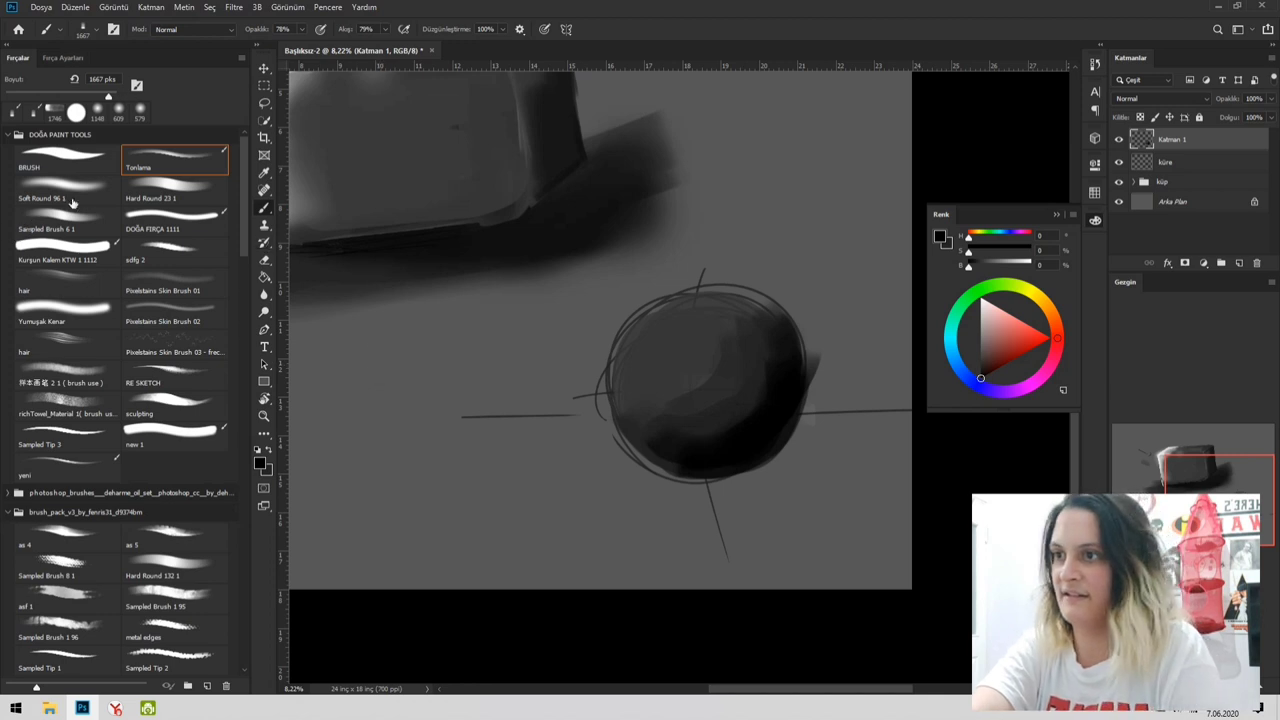
pyautogui.click(66, 160)
pyautogui.keyDown('alt'); pyautogui.moveTo(688, 366); pyautogui.dragTo(750, 366); pyautogui.keyUp('alt')
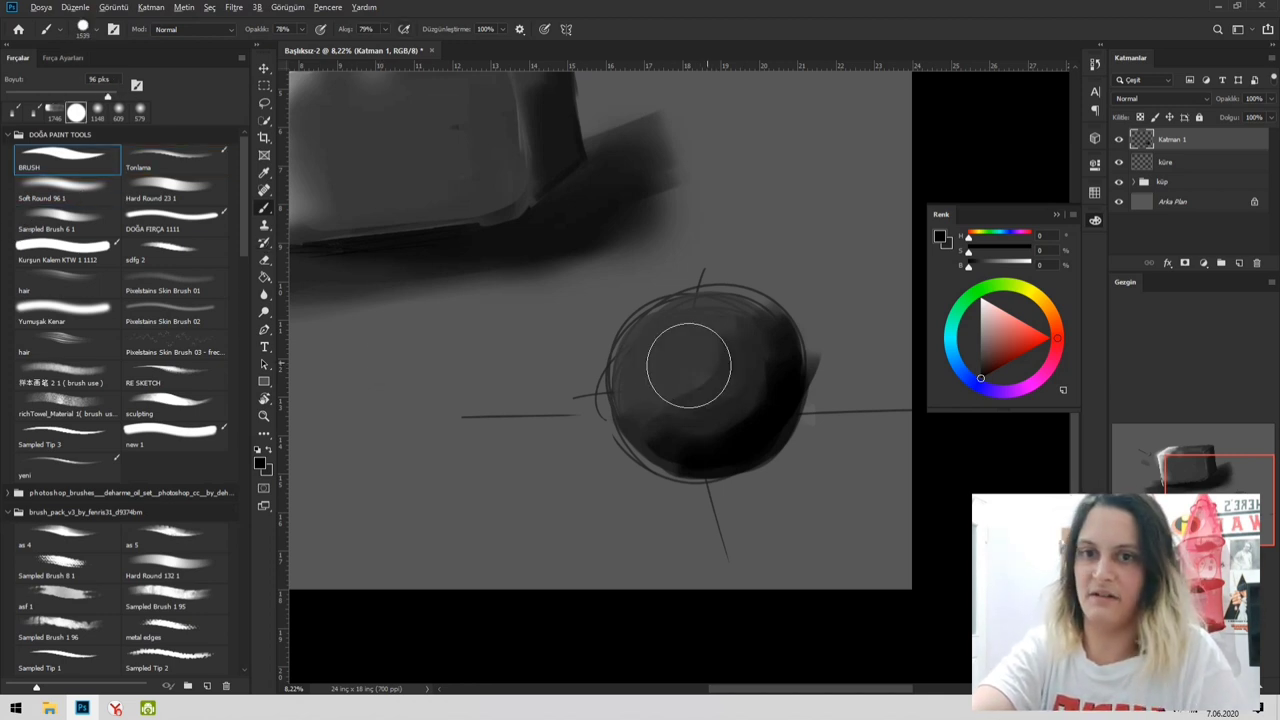
pyautogui.keyDown('alt'); pyautogui.click(684, 363); pyautogui.keyUp('alt')
pyautogui.moveTo(994, 277); pyautogui.dragTo(1027, 280)
pyautogui.moveTo(666, 359)
pyautogui.keyDown('alt'); pyautogui.mouseDown()
pyautogui.moveTo(607, 355)
pyautogui.moveTo(664, 352)
pyautogui.moveTo(651, 343)
pyautogui.mouseUp(); pyautogui.keyUp('alt')
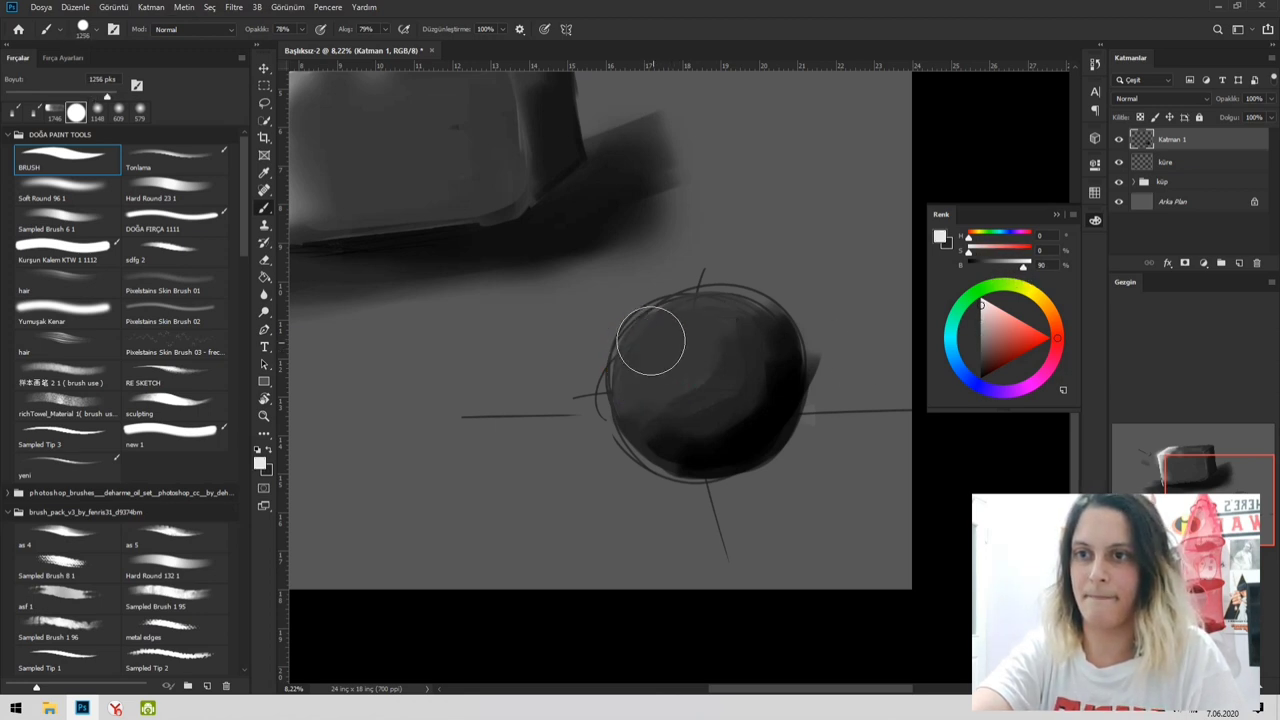
pyautogui.click(653, 332)
pyautogui.hotkey('ctrl', 'z')
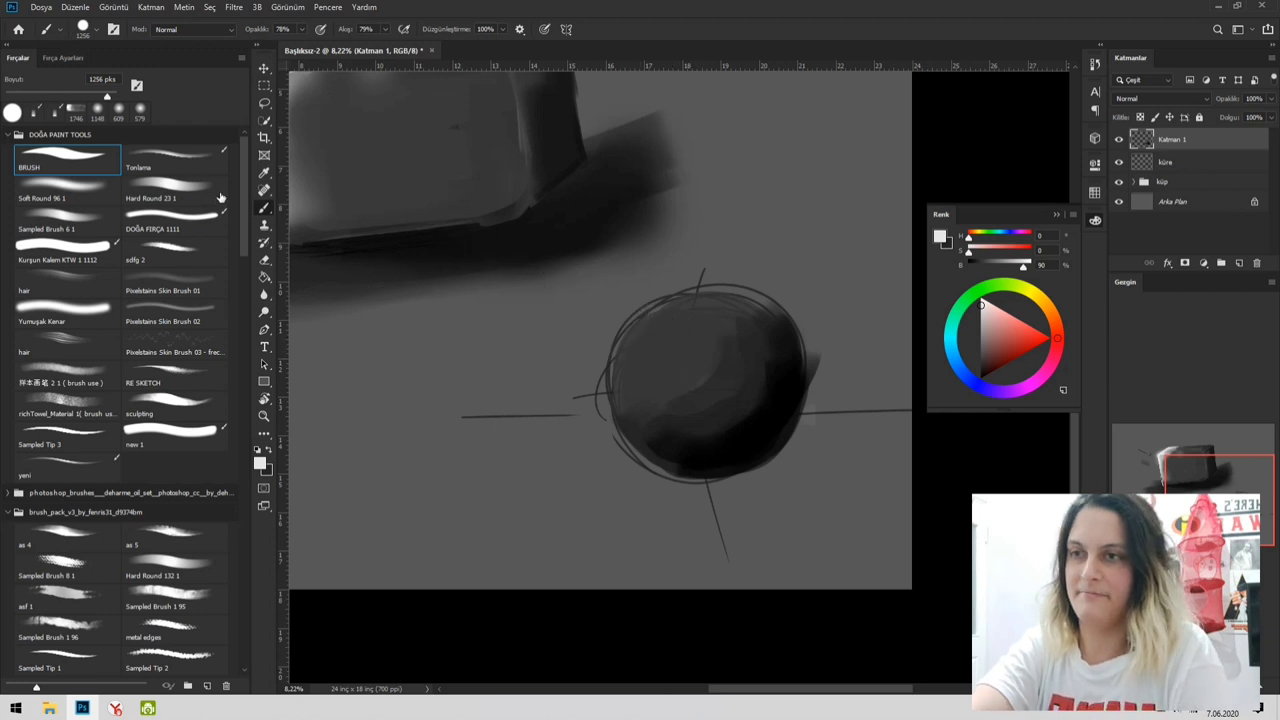
pyautogui.click(104, 185)
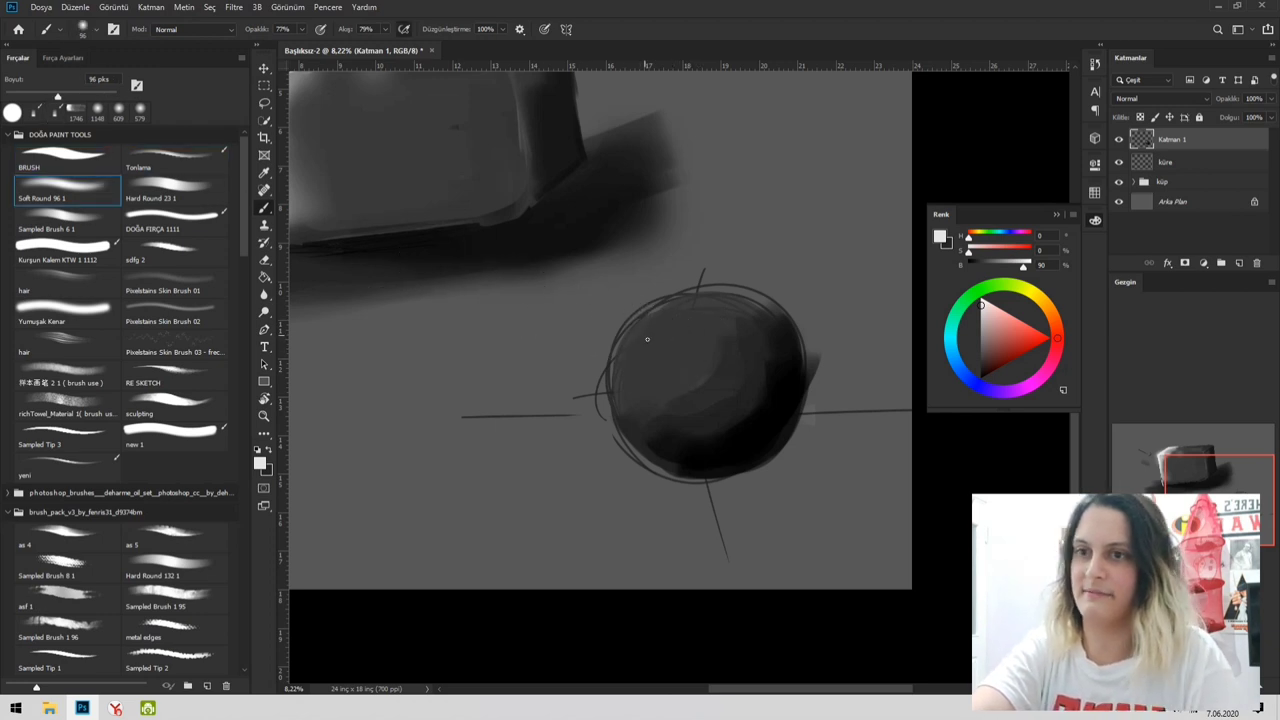
# - Blend the core shadow into the sphere's mid-tone with the Tonlama brush at 1728 px, using sampled 22%, 11% and 20% brightness grays
pyautogui.click(186, 165)
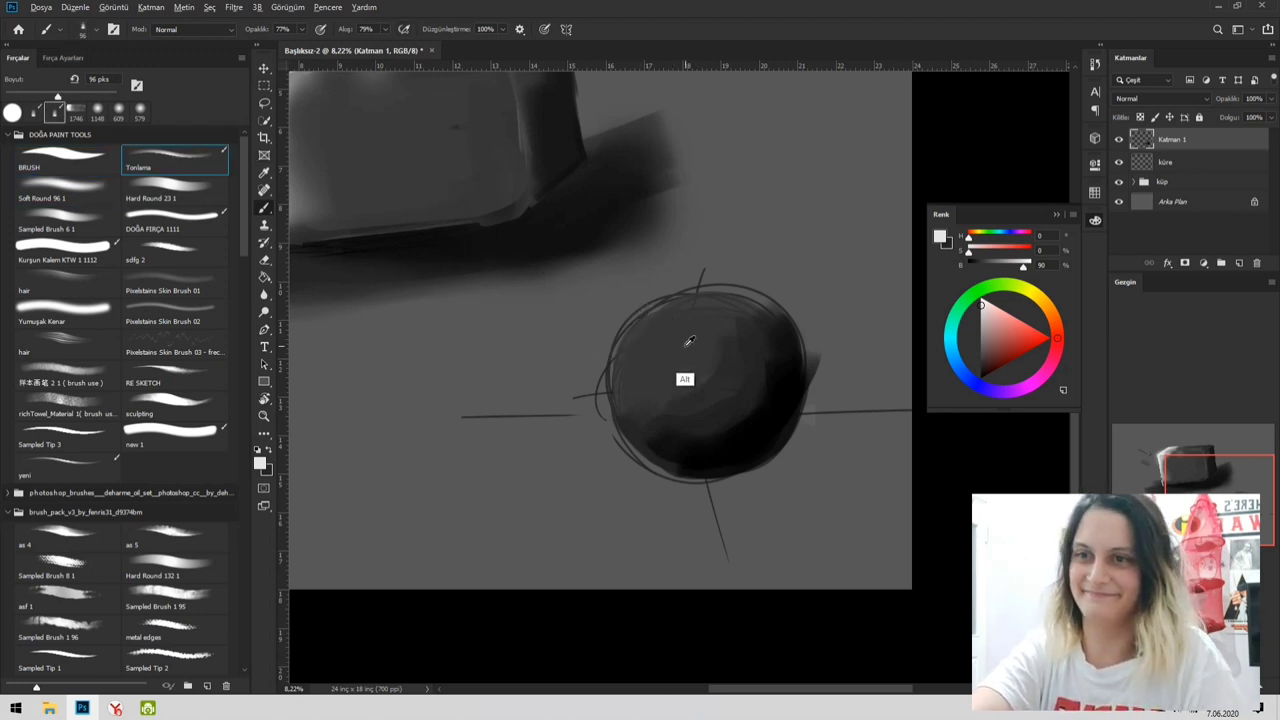
pyautogui.keyDown('alt'); pyautogui.click(686, 380); pyautogui.keyUp('alt')
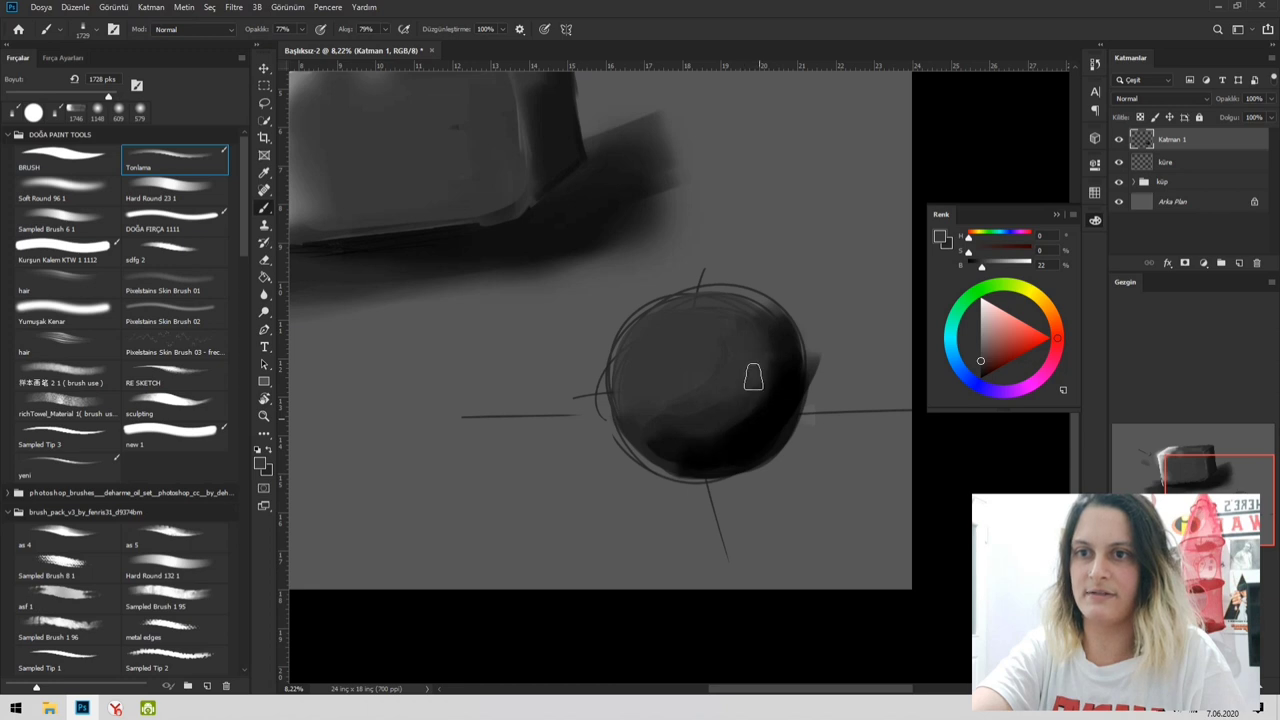
pyautogui.moveTo(707, 455)
pyautogui.mouseDown()
pyautogui.moveTo(764, 344)
pyautogui.moveTo(766, 361)
pyautogui.moveTo(753, 341)
pyautogui.moveTo(628, 430)
pyautogui.mouseUp()
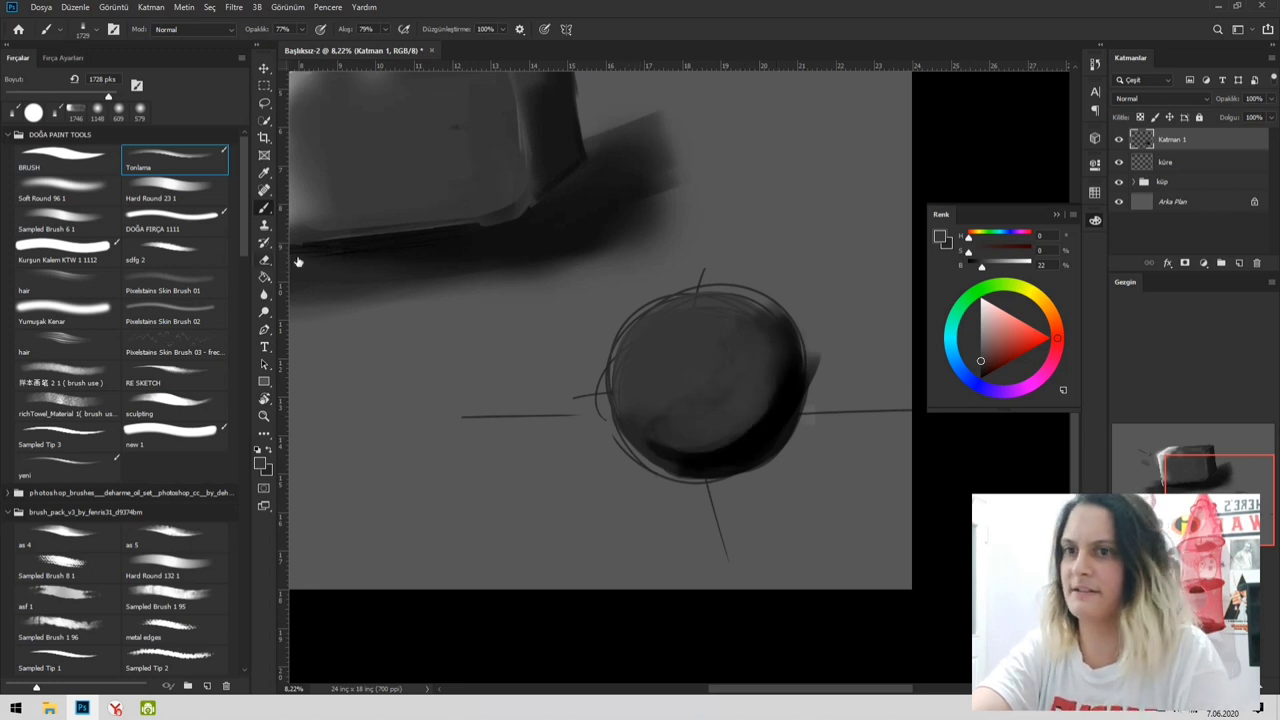
pyautogui.keyDown('alt'); pyautogui.click(778, 374); pyautogui.keyUp('alt')
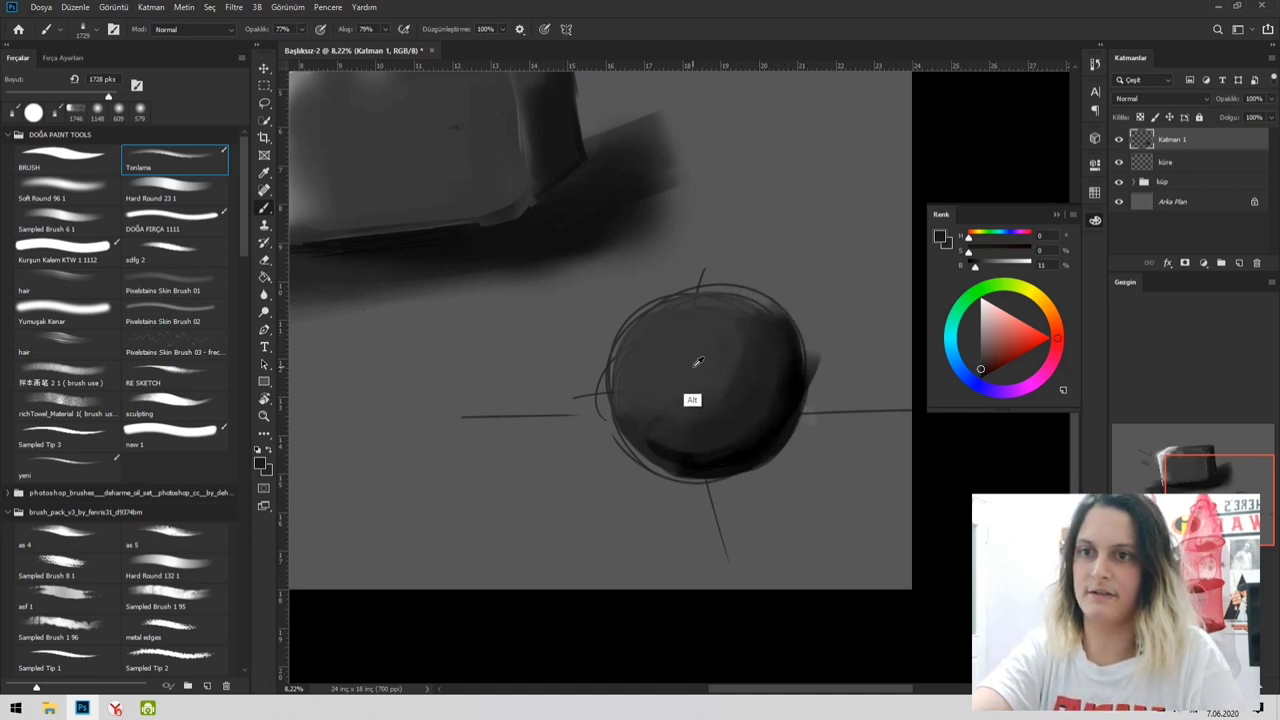
pyautogui.keyDown('alt'); pyautogui.click(742, 345); pyautogui.keyUp('alt')
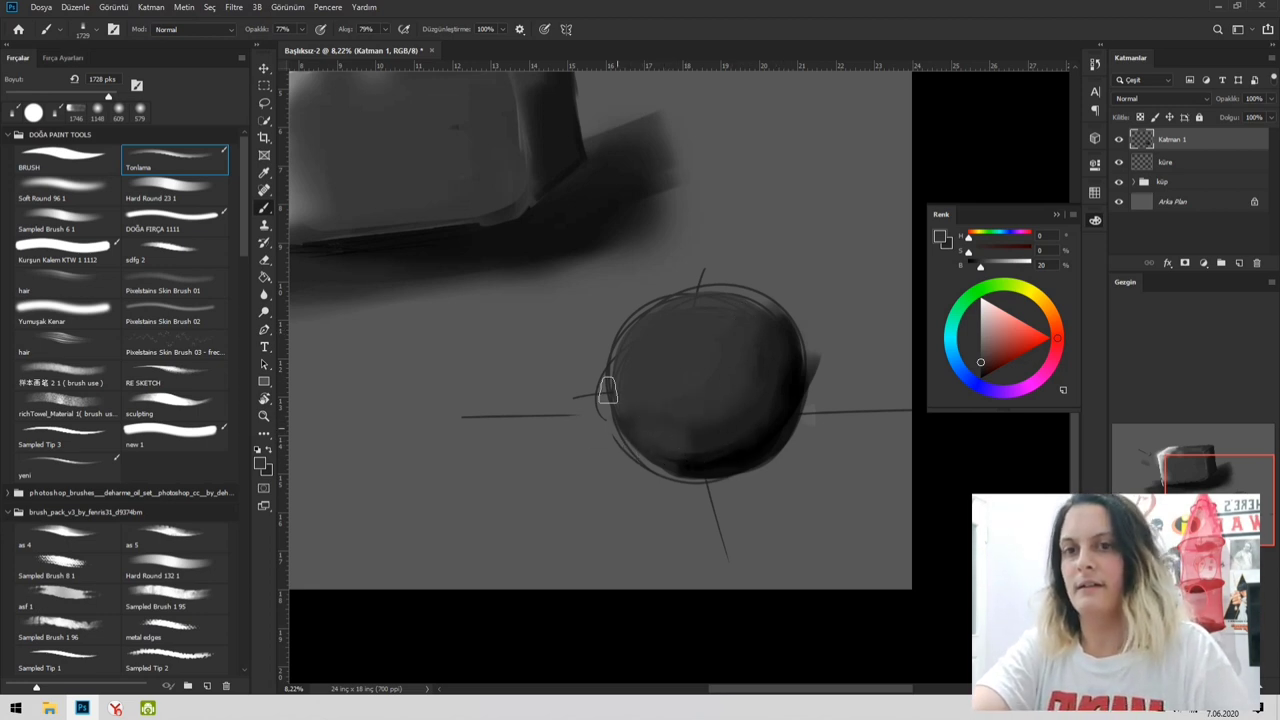
# - Smooth the sphere's shadow transition with the Soft Round 96 1 brush at 1232 px, using a sampled 13% brightness gray
pyautogui.click(73, 199)
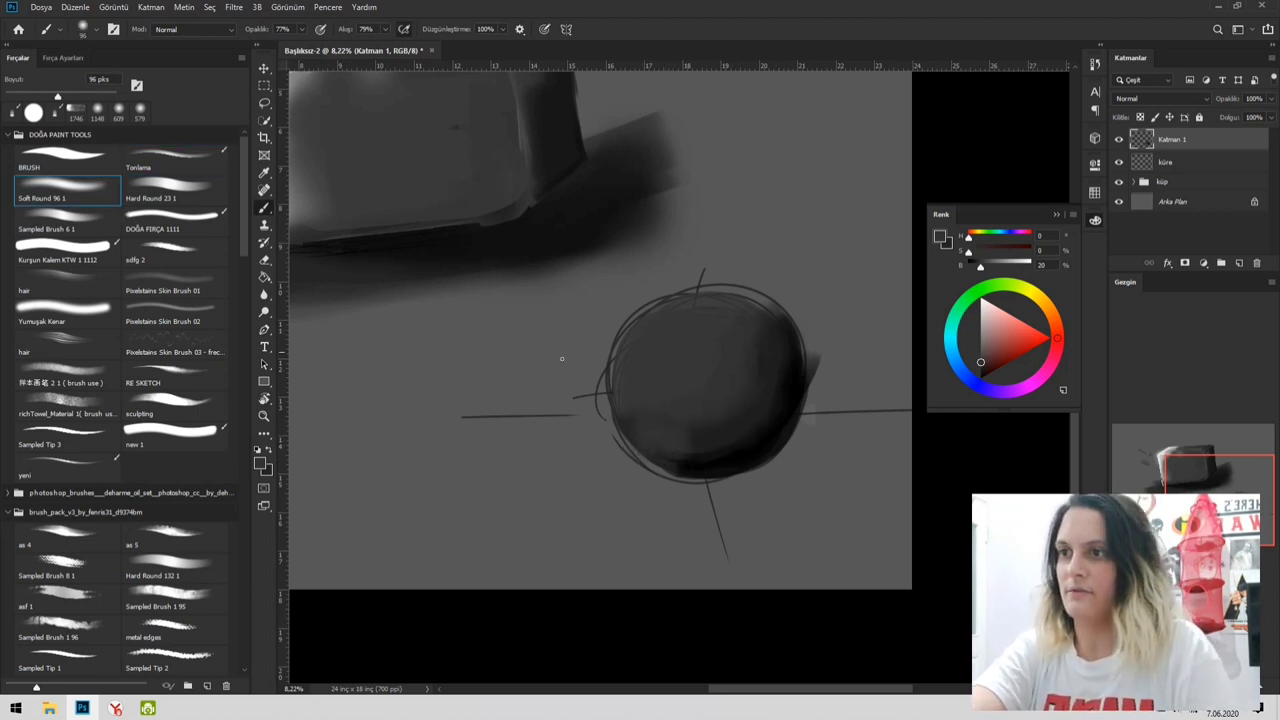
pyautogui.keyDown('alt'); pyautogui.click(769, 355); pyautogui.keyUp('alt')
pyautogui.moveTo(729, 399)
pyautogui.mouseDown()
pyautogui.moveTo(767, 403)
pyautogui.moveTo(774, 349)
pyautogui.moveTo(760, 403)
pyautogui.mouseUp()
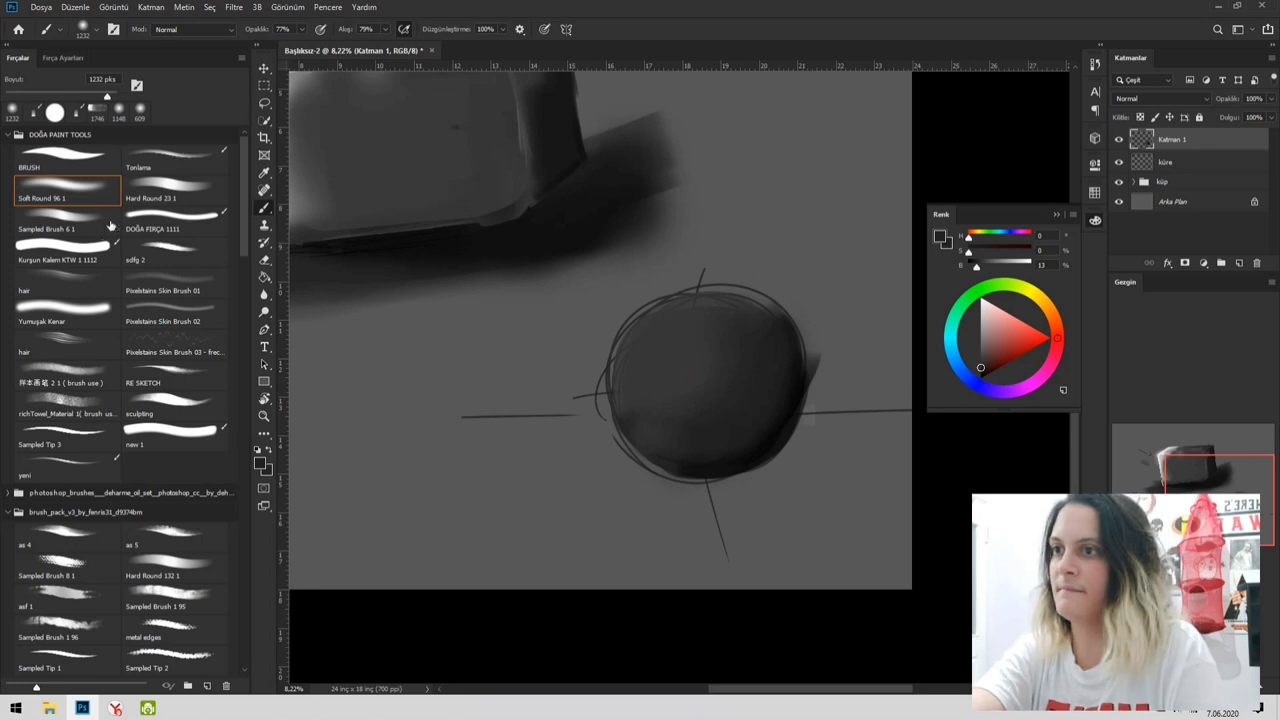
pyautogui.moveTo(760, 397)
pyautogui.mouseDown()
pyautogui.moveTo(808, 406)
pyautogui.moveTo(777, 406)
pyautogui.mouseUp()
# - Add a new layer above the sphere shading and lay first light strokes on its upper left with Tonlama at 76% brightness
pyautogui.click(172, 158)
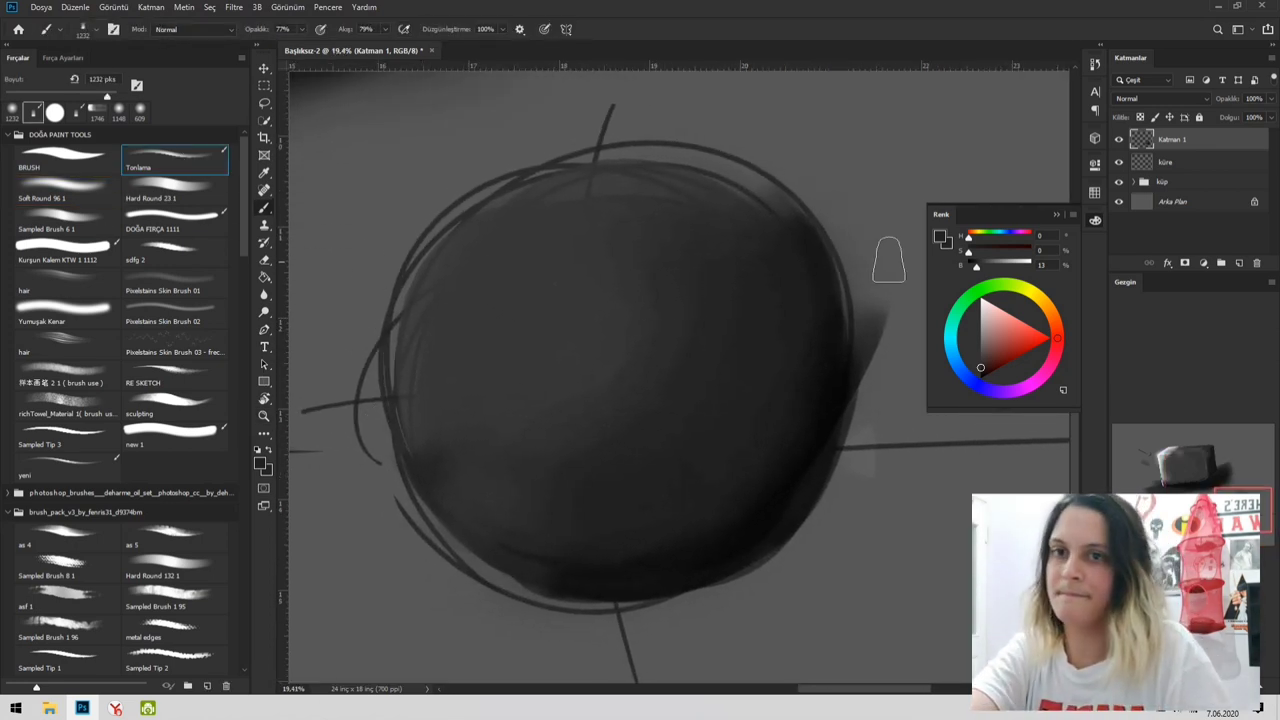
pyautogui.moveTo(974, 268); pyautogui.dragTo(1016, 272)
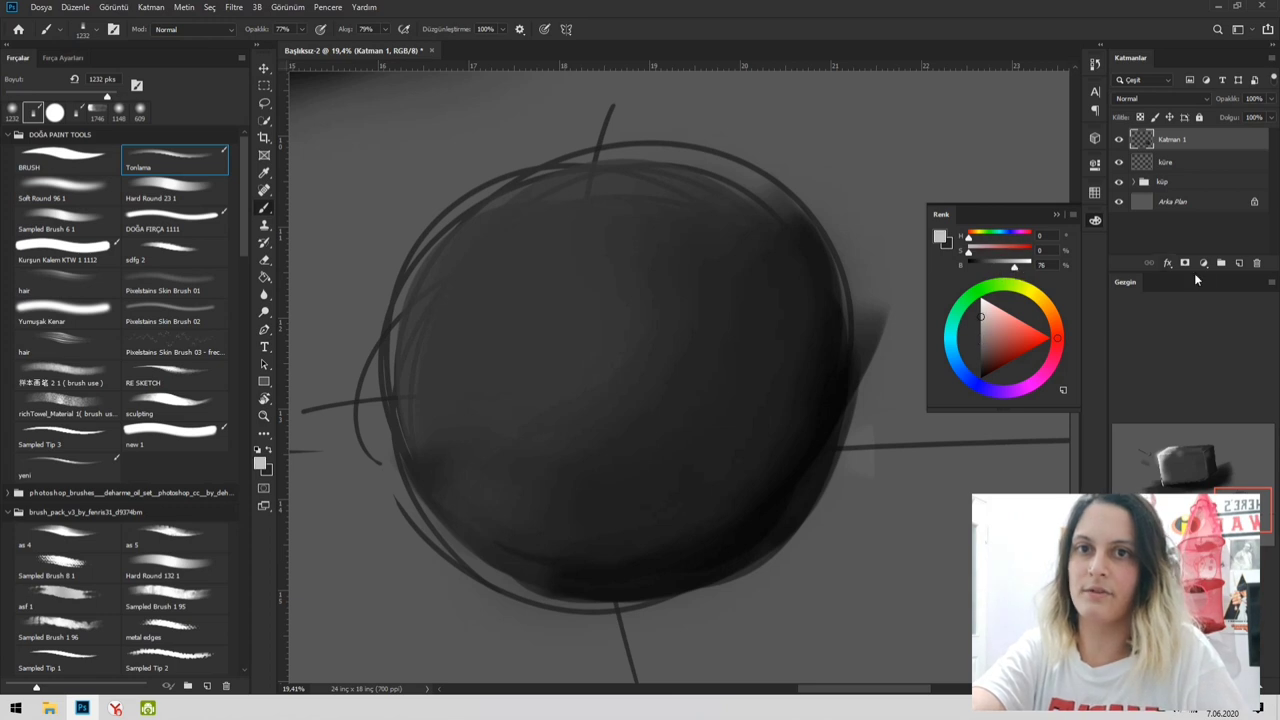
pyautogui.click(1239, 263)
pyautogui.moveTo(533, 346); pyautogui.dragTo(553, 336)
pyautogui.moveTo(522, 232)
pyautogui.mouseDown()
pyautogui.moveTo(455, 290)
pyautogui.moveTo(599, 235)
pyautogui.mouseUp()
# - Spread a sampled 35% brightness gray over the sphere's upper left and toward its centre with the Tonlama brush at 1707 px
pyautogui.keyDown('alt'); pyautogui.click(537, 293); pyautogui.keyUp('alt')
pyautogui.moveTo(430, 345); pyautogui.dragTo(520, 230)
pyautogui.moveTo(440, 355); pyautogui.dragTo(540, 235)
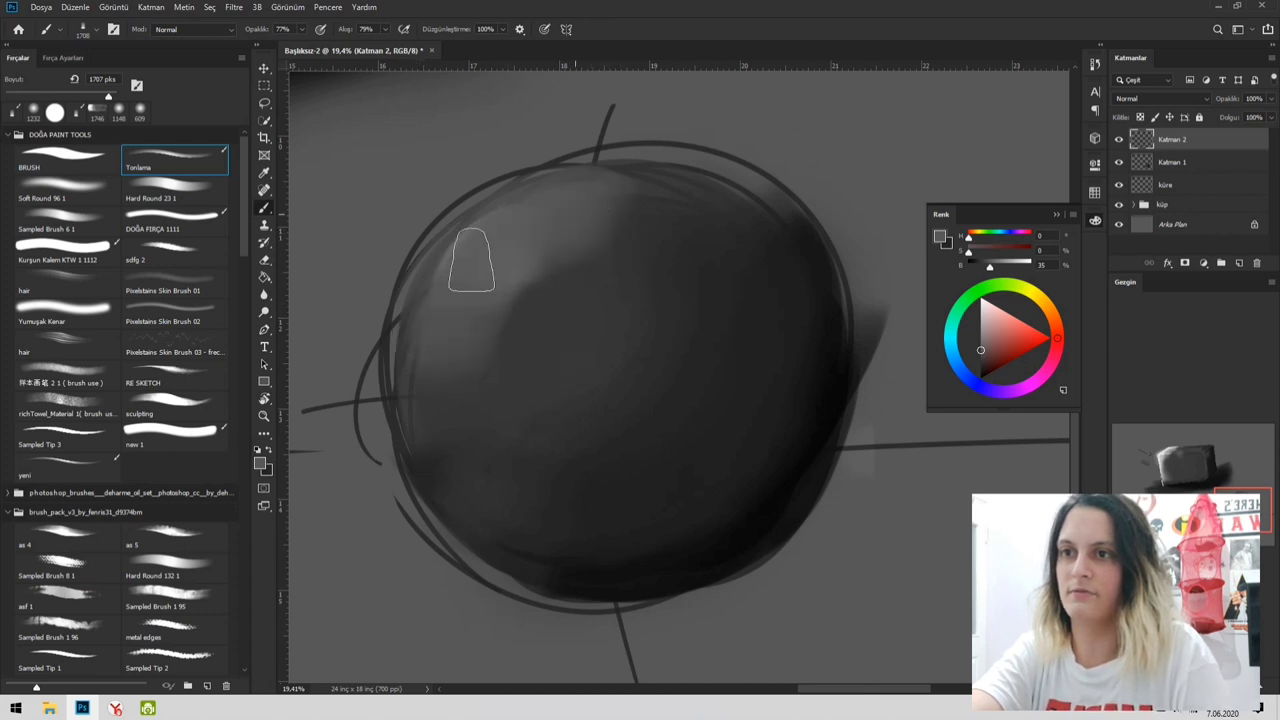
pyautogui.moveTo(471, 263); pyautogui.dragTo(620, 205)
pyautogui.moveTo(532, 300)
pyautogui.mouseDown()
pyautogui.moveTo(548, 341)
pyautogui.moveTo(628, 349)
pyautogui.moveTo(567, 306)
pyautogui.moveTo(621, 372)
pyautogui.mouseUp()
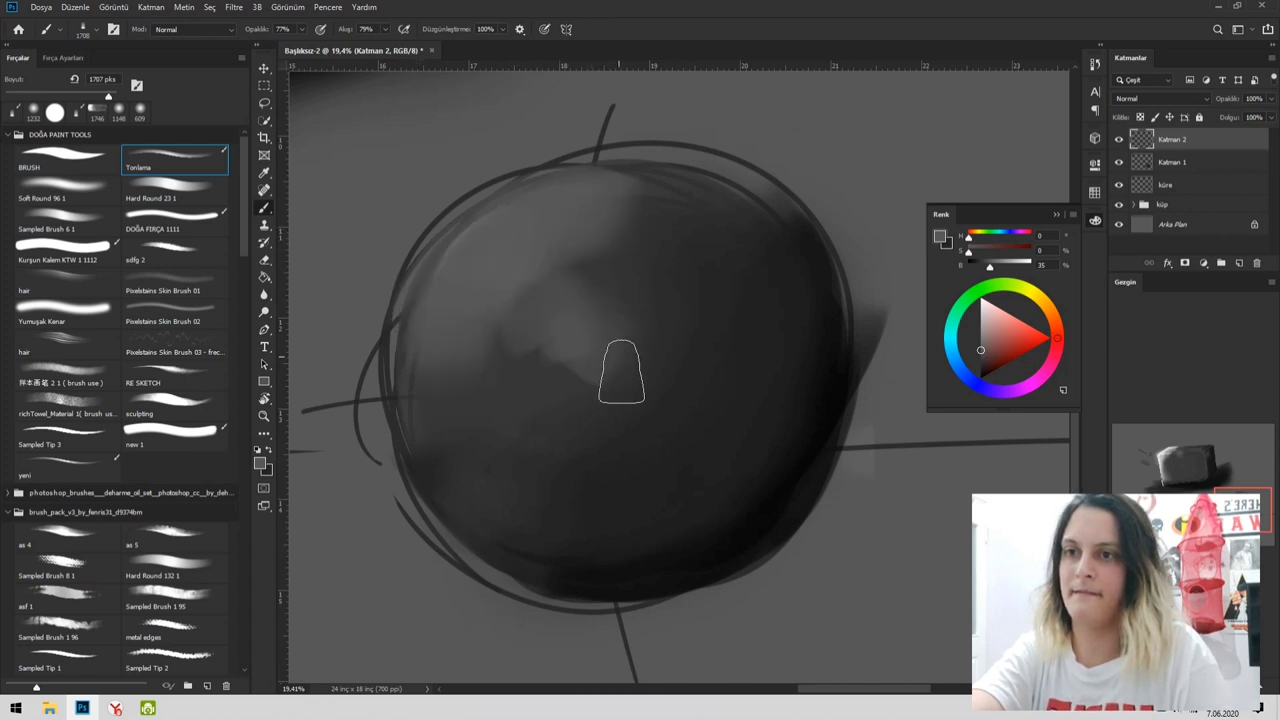
# - Continue spreading the 35% brightness gray along the sphere's upper-left edge and toward its centre with Tonlama at 1707 px
pyautogui.moveTo(450, 222); pyautogui.dragTo(606, 180)
pyautogui.moveTo(428, 375)
pyautogui.mouseDown()
pyautogui.moveTo(440, 318)
pyautogui.moveTo(462, 462)
pyautogui.mouseUp()
pyautogui.click(651, 194)
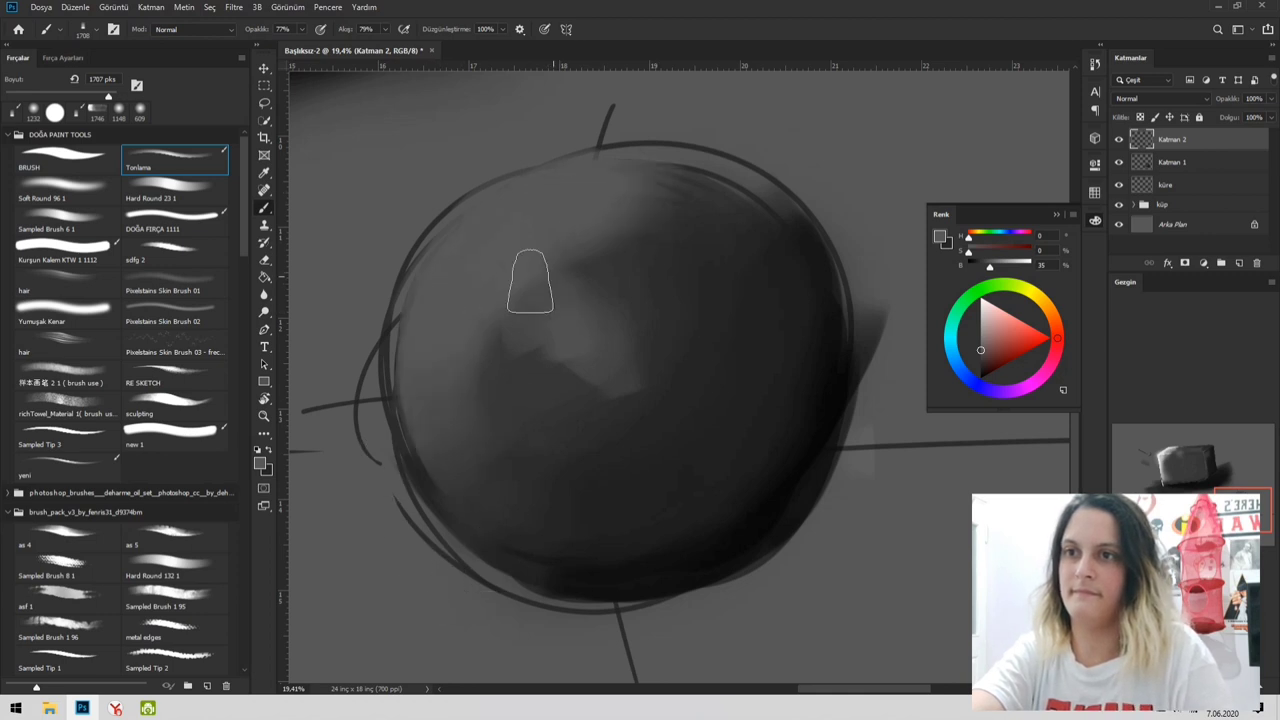
pyautogui.moveTo(564, 332); pyautogui.dragTo(600, 357)
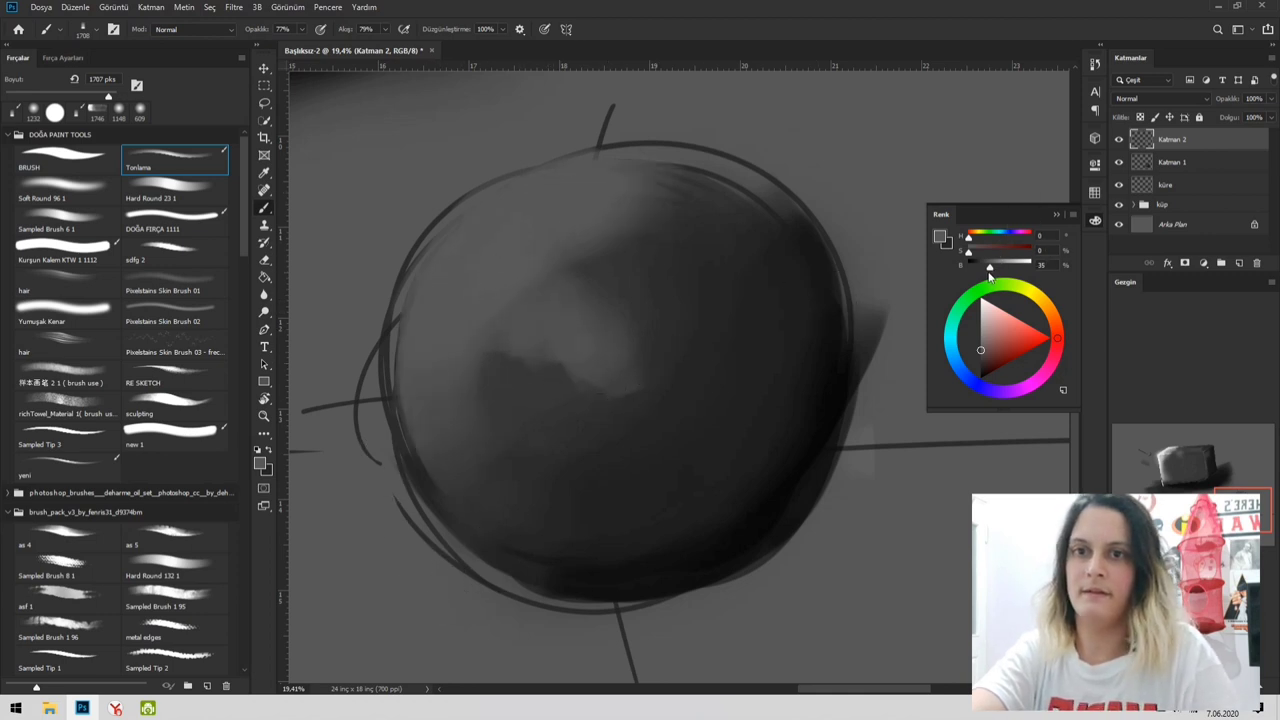
# - Brighten the sphere's top and upper-left edge at 76% brightness, and blend it inward with a sampled 45% brightness gray
pyautogui.moveTo(992, 279); pyautogui.dragTo(1015, 268)
pyautogui.moveTo(654, 194); pyautogui.dragTo(586, 266)
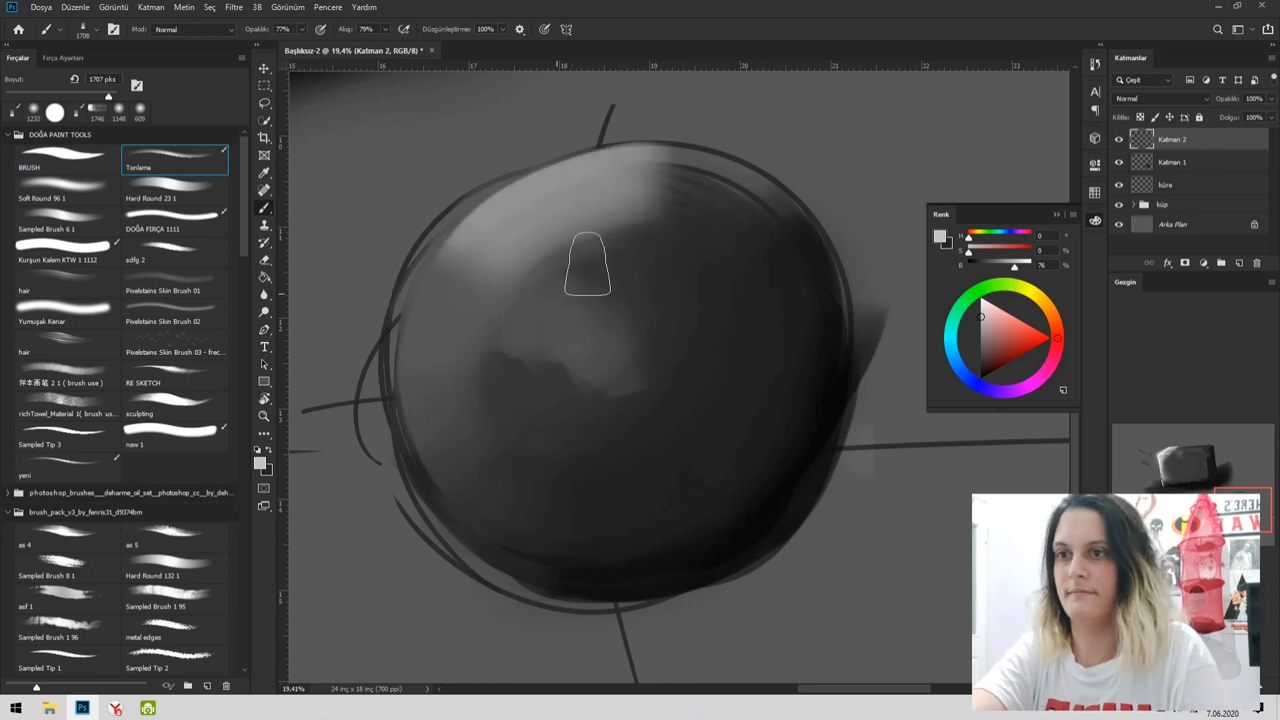
pyautogui.moveTo(430, 275); pyautogui.dragTo(530, 185)
pyautogui.keyDown('alt'); pyautogui.click(612, 214); pyautogui.keyUp('alt')
pyautogui.moveTo(610, 178)
pyautogui.mouseDown()
pyautogui.moveTo(485, 230)
pyautogui.moveTo(570, 185)
pyautogui.mouseUp()
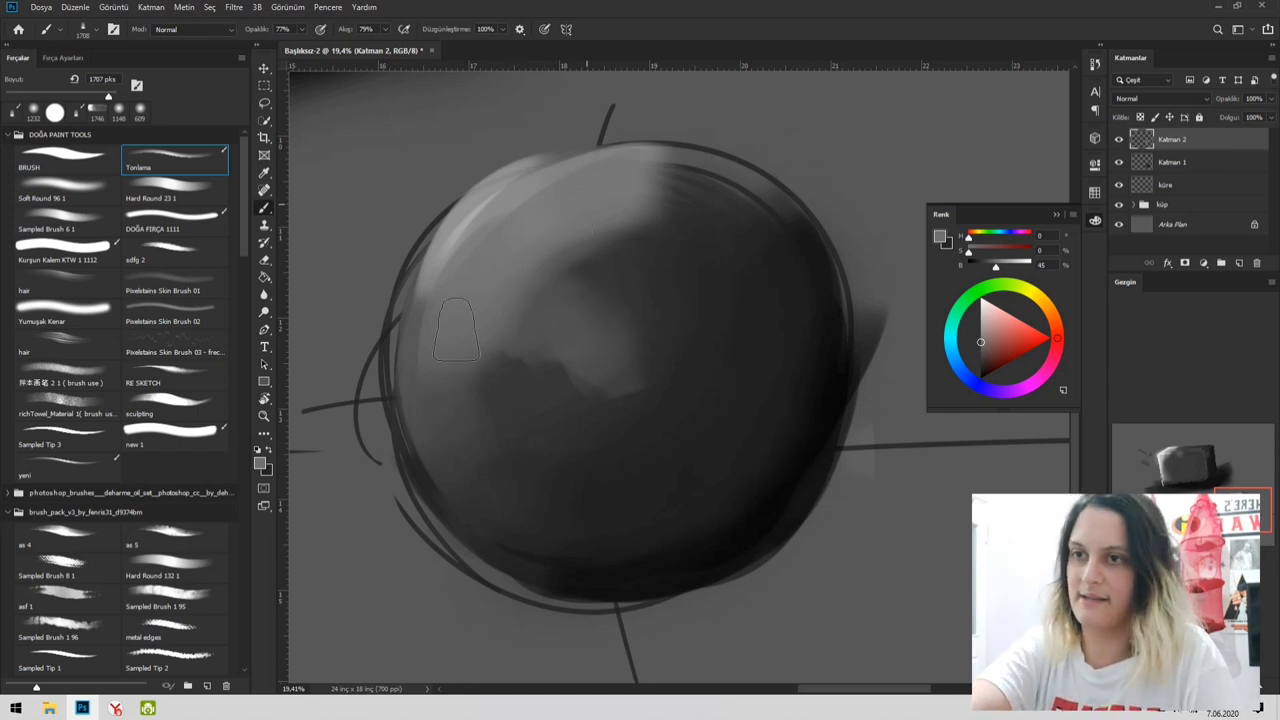
pyautogui.moveTo(600, 242)
pyautogui.mouseDown()
pyautogui.moveTo(543, 288)
pyautogui.moveTo(545, 325)
pyautogui.mouseUp()
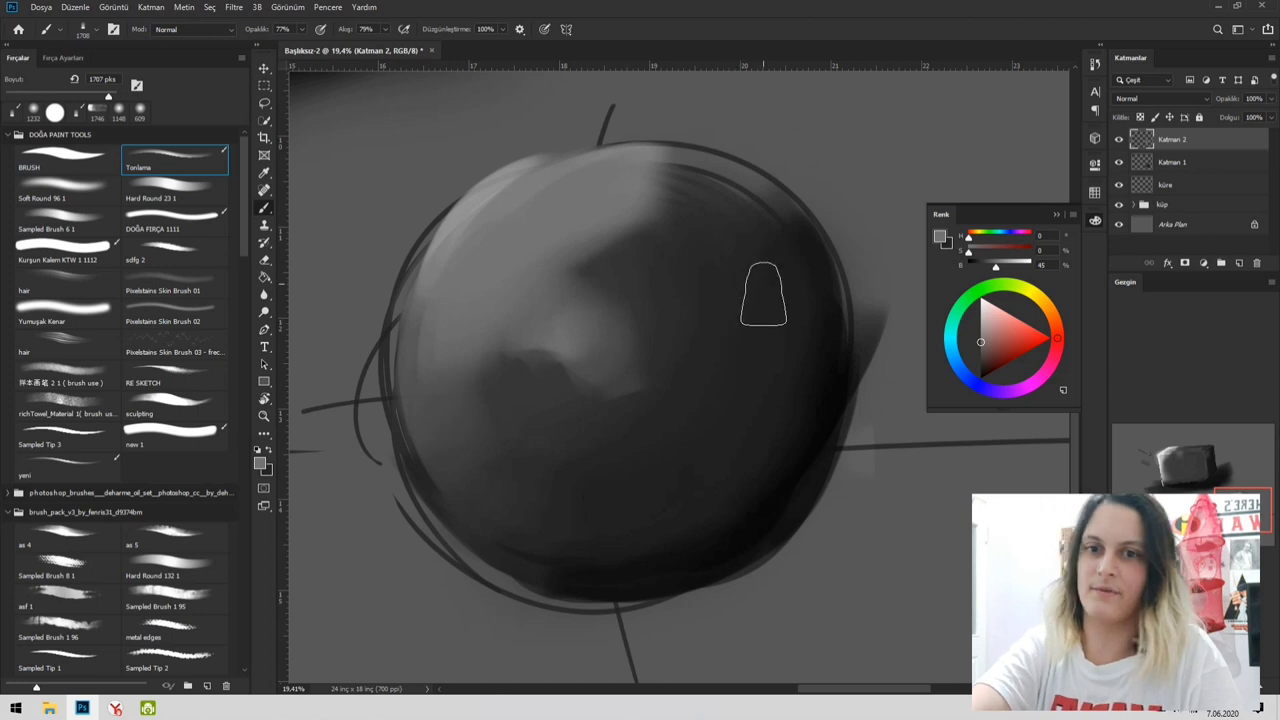
# - Spread a sampled 58% brightness gray over the sphere's upper left, down its left side and toward the centre
pyautogui.keyDown('alt'); pyautogui.click(519, 197); pyautogui.keyUp('alt')
pyautogui.moveTo(530, 208)
pyautogui.mouseDown()
pyautogui.moveTo(458, 368)
pyautogui.moveTo(528, 232)
pyautogui.moveTo(467, 355)
pyautogui.moveTo(536, 236)
pyautogui.moveTo(522, 275)
pyautogui.moveTo(447, 402)
pyautogui.moveTo(515, 271)
pyautogui.moveTo(558, 310)
pyautogui.mouseUp()
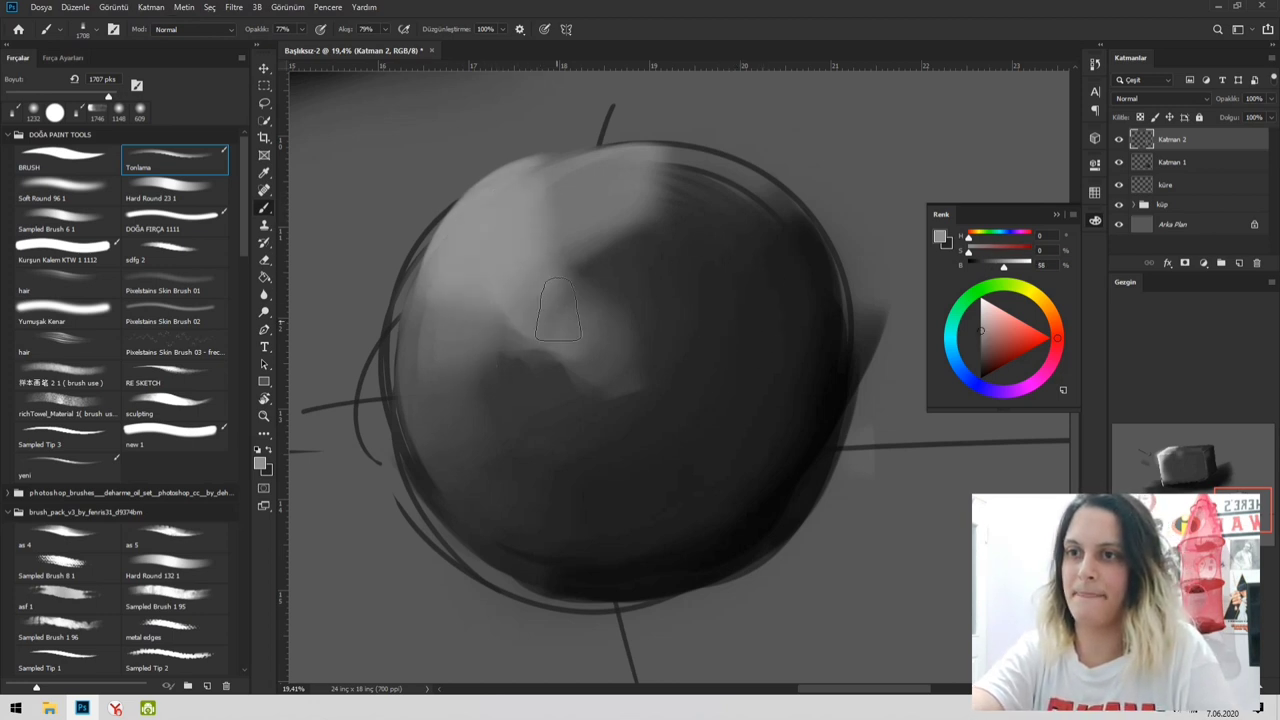
pyautogui.moveTo(476, 282)
pyautogui.mouseDown()
pyautogui.moveTo(438, 312)
pyautogui.moveTo(440, 335)
pyautogui.mouseUp()
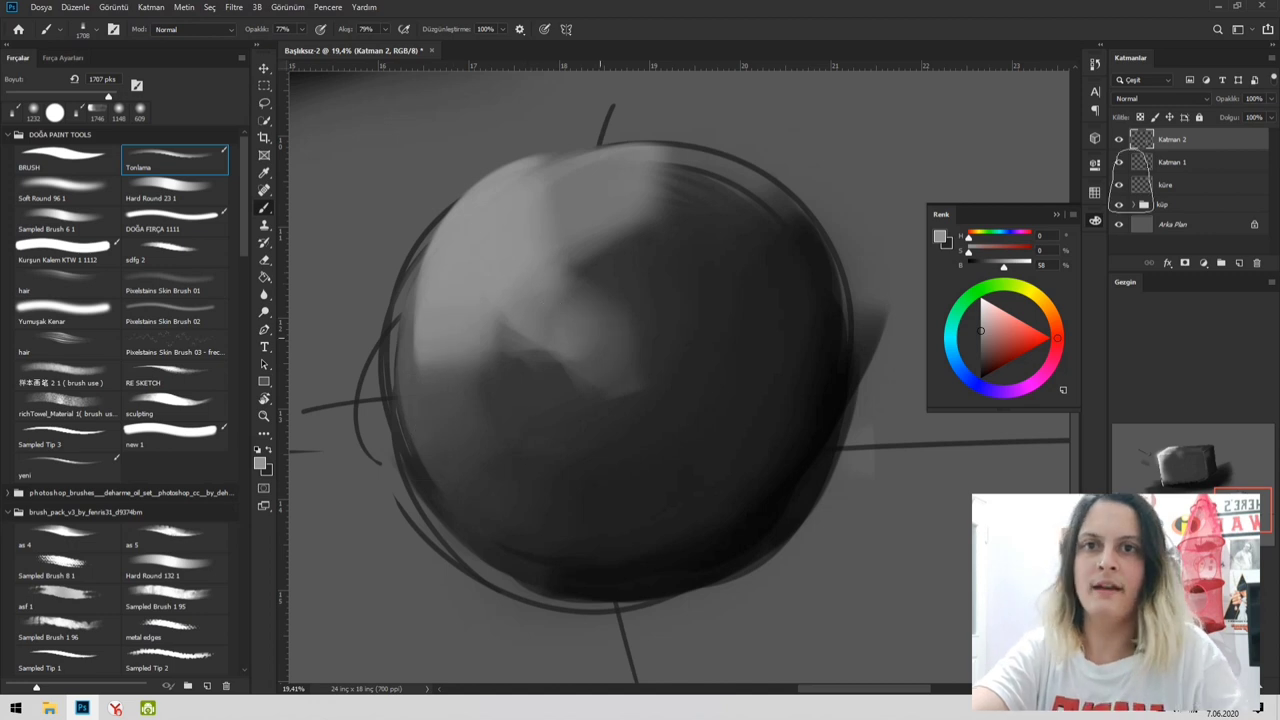
# - Hide the küre sketch layer and frame the sphere without its outline strokes
pyautogui.click(1119, 186)
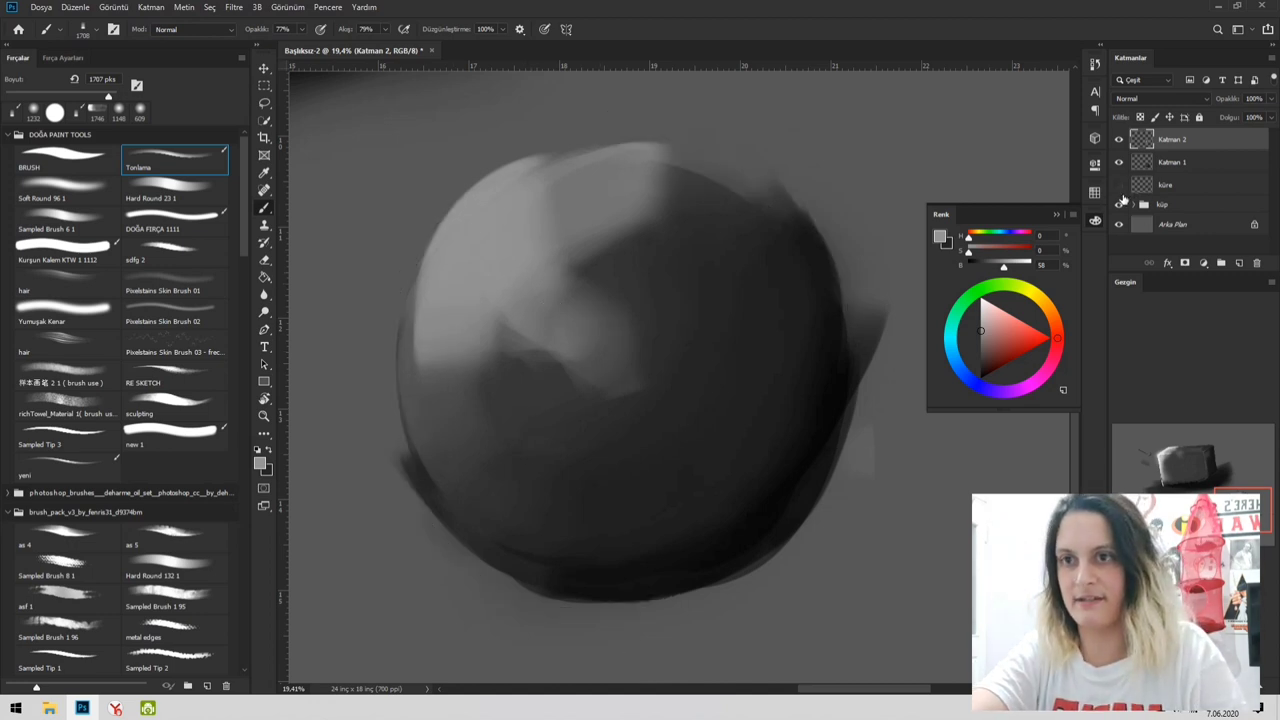
pyautogui.press('z')
pyautogui.keyDown('alt'); pyautogui.click(771, 335); pyautogui.keyUp('alt')
pyautogui.keyDown('alt'); pyautogui.click(776, 341); pyautogui.keyUp('alt')
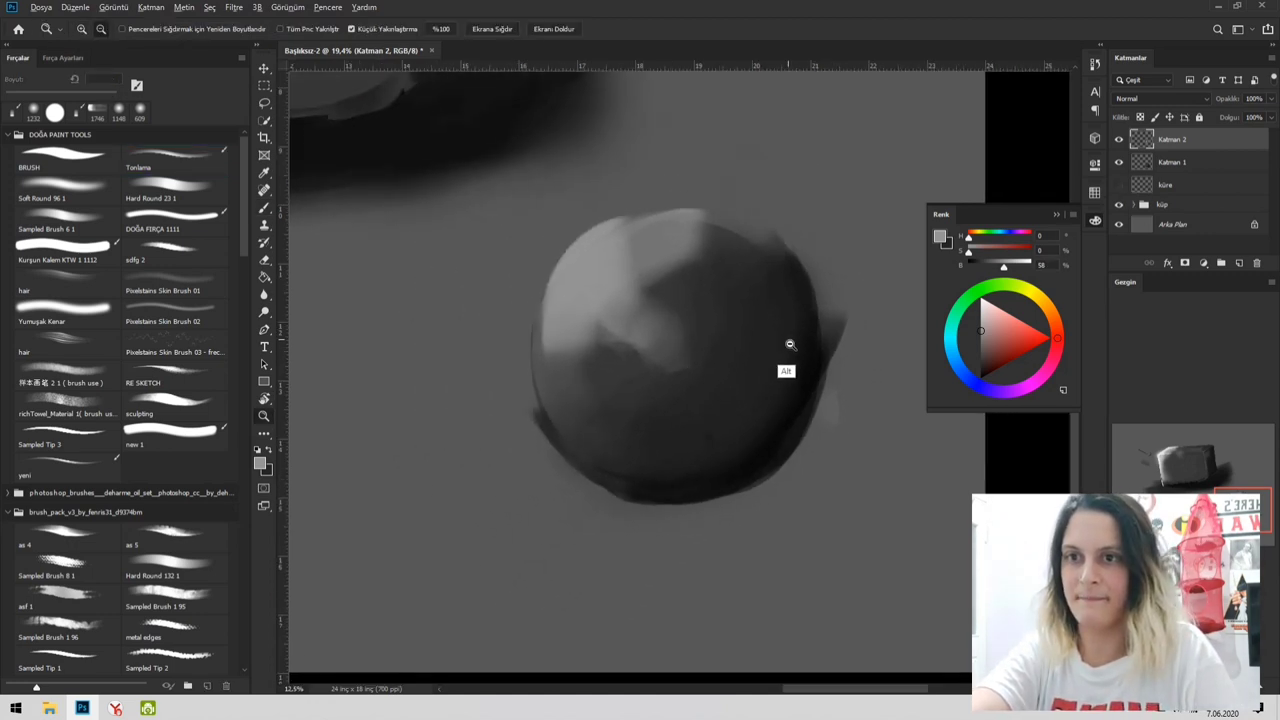
pyautogui.keyDown('alt'); pyautogui.click(789, 344); pyautogui.keyUp('alt')
pyautogui.keyDown('alt'); pyautogui.click(795, 372); pyautogui.keyUp('alt')
pyautogui.press('z')
pyautogui.moveTo(671, 383)
pyautogui.mouseDown()
pyautogui.moveTo(803, 394)
pyautogui.moveTo(737, 389)
pyautogui.moveTo(770, 391)
pyautogui.mouseUp()
pyautogui.moveTo(559, 421); pyautogui.dragTo(708, 450)
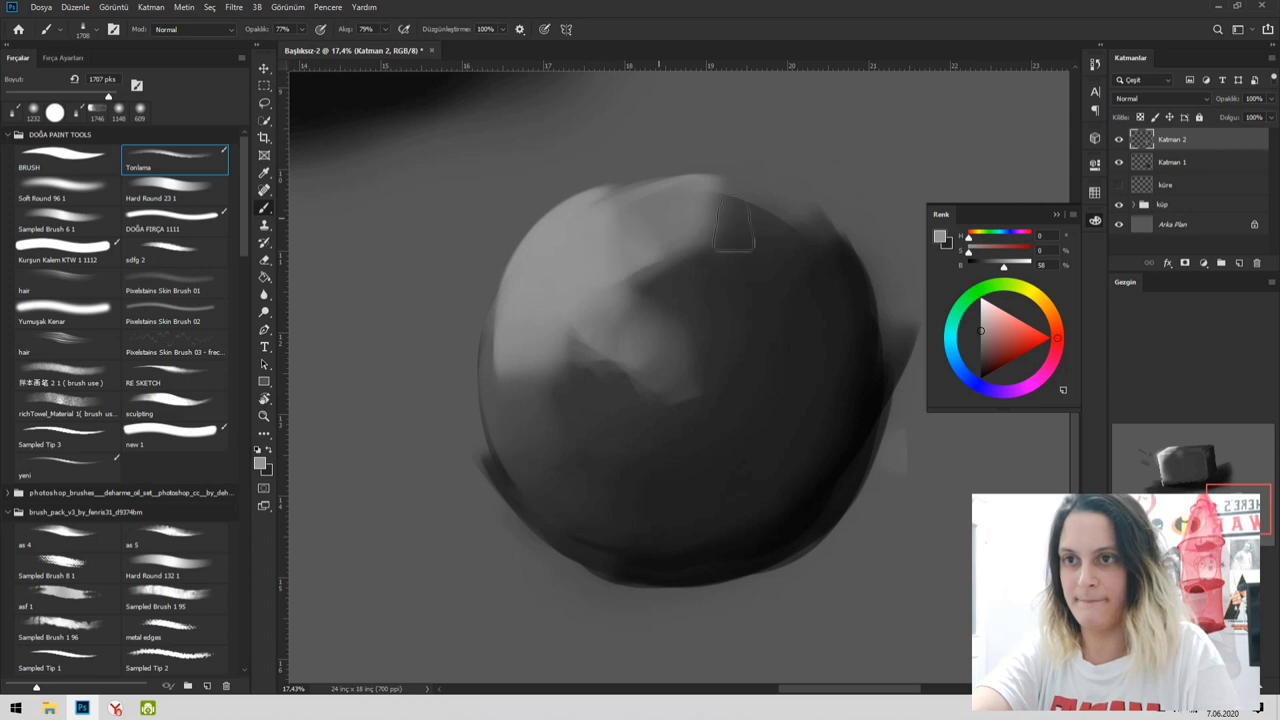
# - Extend the 58% brightness gray across the sphere's top, left edge and centre with Tonlama, reducing the brush to 1009 px
pyautogui.moveTo(697, 233)
pyautogui.mouseDown()
pyautogui.moveTo(606, 222)
pyautogui.moveTo(782, 214)
pyautogui.moveTo(604, 230)
pyautogui.moveTo(782, 214)
pyautogui.moveTo(625, 237)
pyautogui.mouseUp()
pyautogui.moveTo(525, 272)
pyautogui.mouseDown()
pyautogui.moveTo(488, 524)
pyautogui.moveTo(502, 434)
pyautogui.mouseUp()
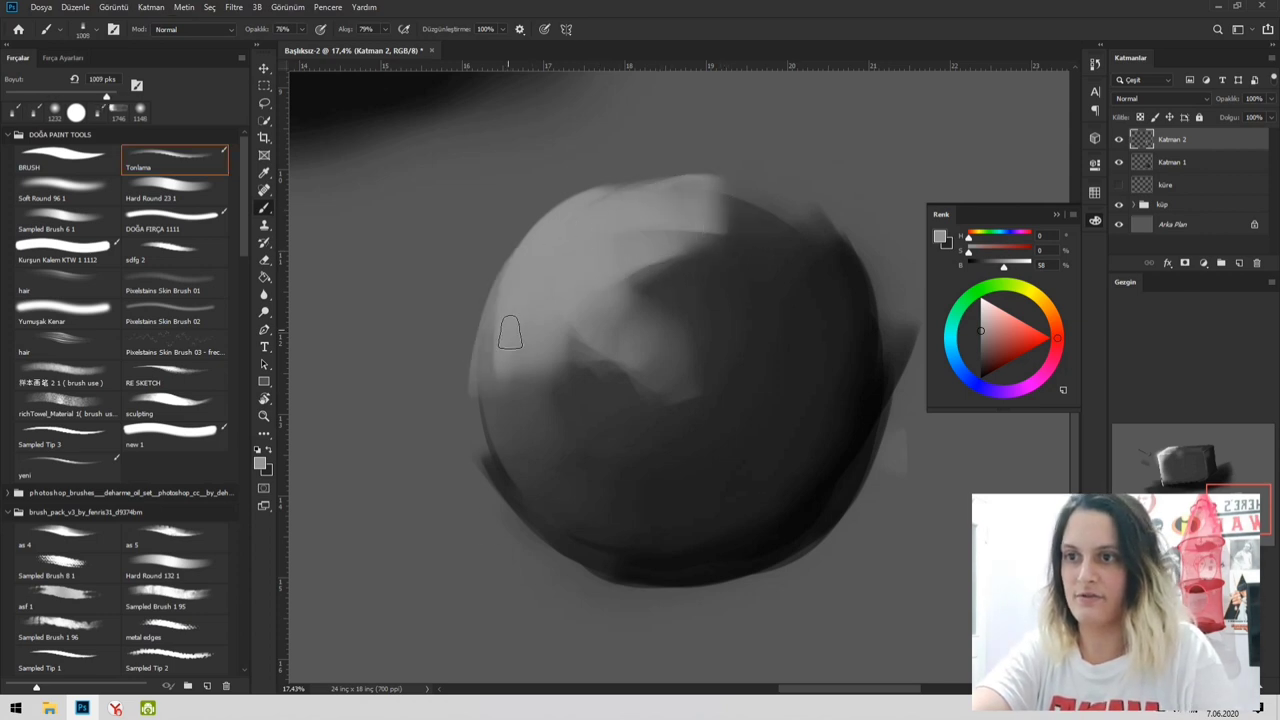
pyautogui.moveTo(511, 332); pyautogui.dragTo(505, 440)
pyautogui.moveTo(572, 314)
pyautogui.mouseDown()
pyautogui.moveTo(600, 337)
pyautogui.moveTo(641, 297)
pyautogui.moveTo(657, 355)
pyautogui.moveTo(676, 345)
pyautogui.mouseUp()
pyautogui.click(106, 200)
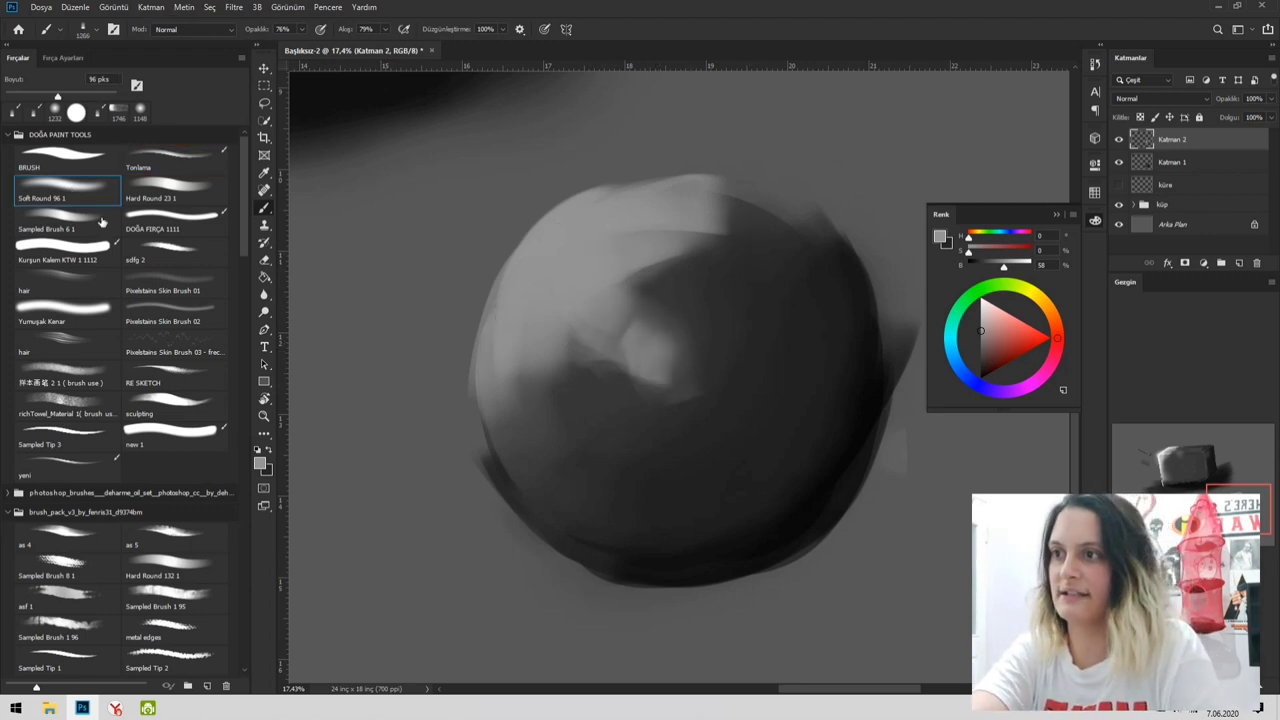
pyautogui.click(102, 222)
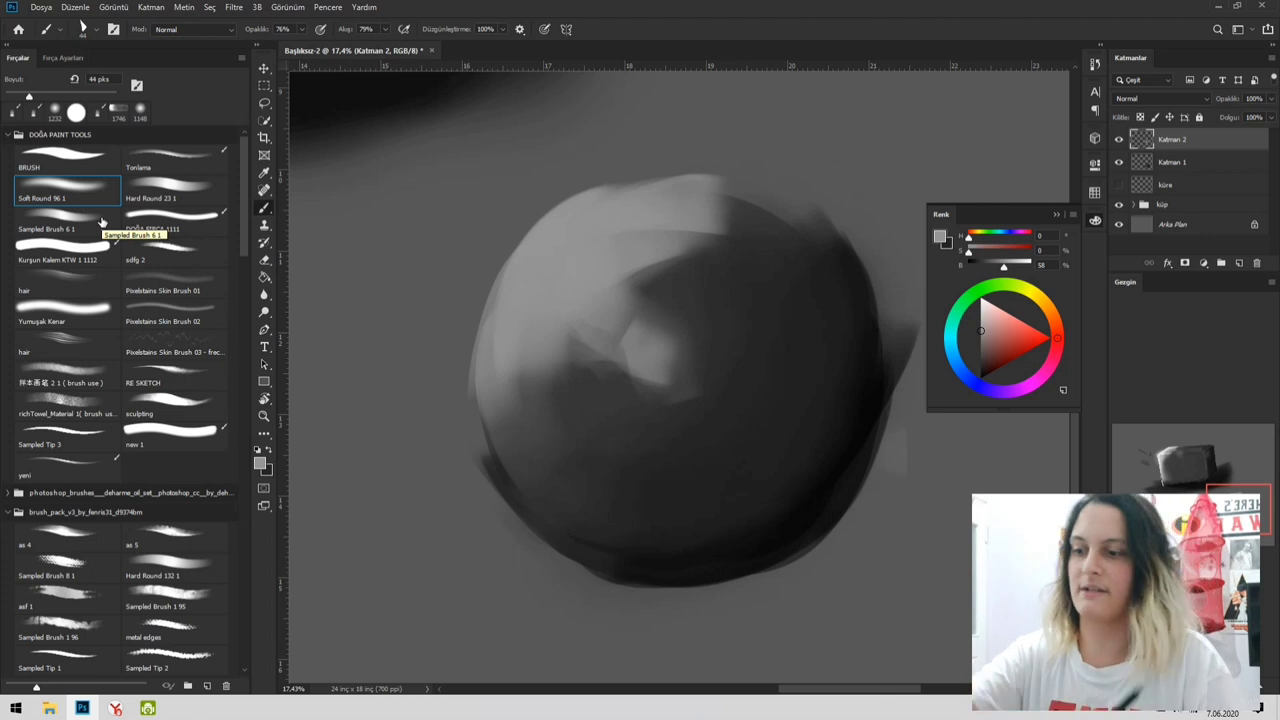
pyautogui.press(']')
pyautogui.press(']')
pyautogui.press(']')
pyautogui.press(']')
pyautogui.press(']')
# - Even out the sphere's upper-left contour with the Tonlama brush at 716 px in the 58% brightness gray
pyautogui.click(186, 151)
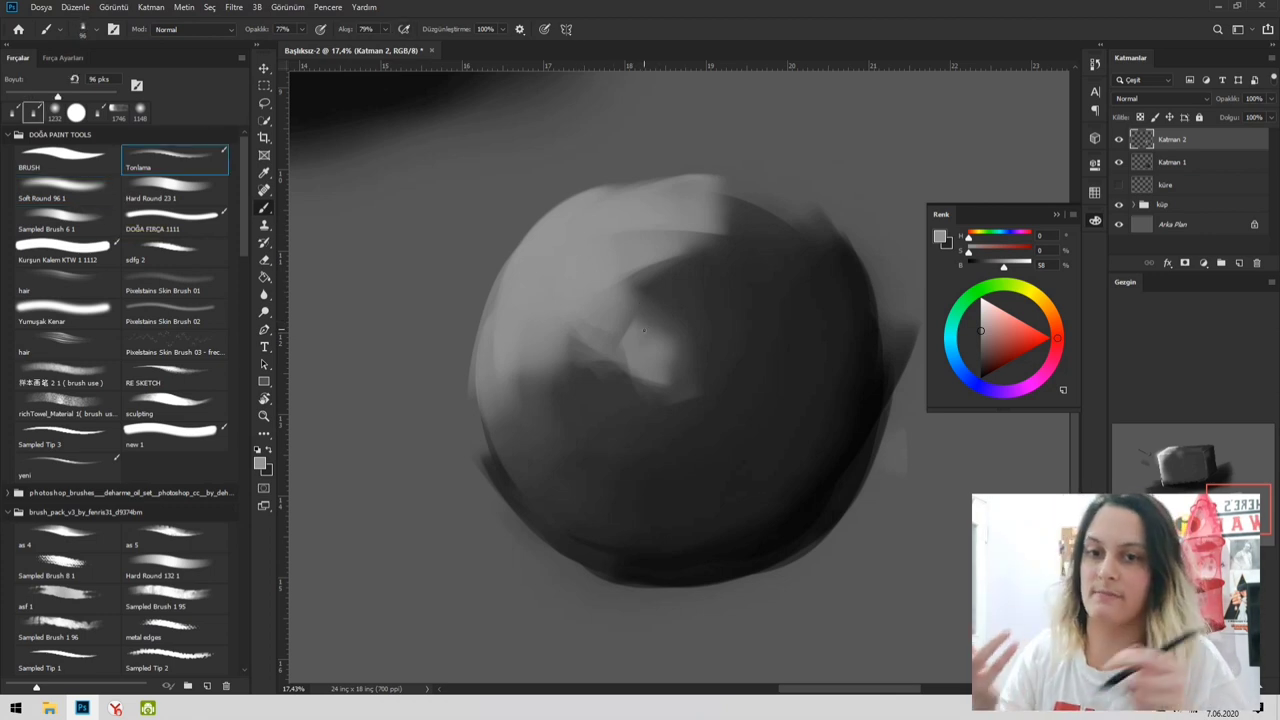
pyautogui.moveTo(604, 282); pyautogui.dragTo(648, 276)
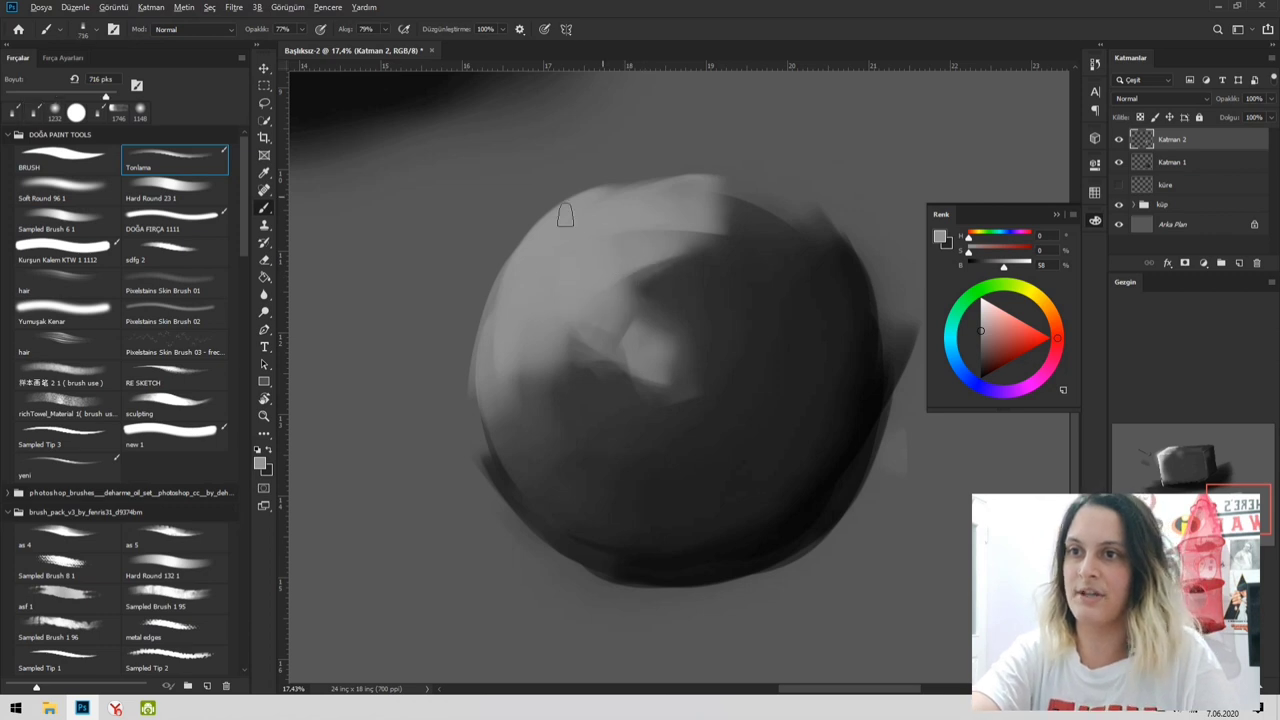
pyautogui.moveTo(617, 187); pyautogui.dragTo(491, 338)
pyautogui.moveTo(701, 201)
pyautogui.mouseDown()
pyautogui.moveTo(599, 188)
pyautogui.moveTo(491, 271)
pyautogui.moveTo(691, 193)
pyautogui.moveTo(552, 202)
pyautogui.moveTo(505, 268)
pyautogui.mouseUp()
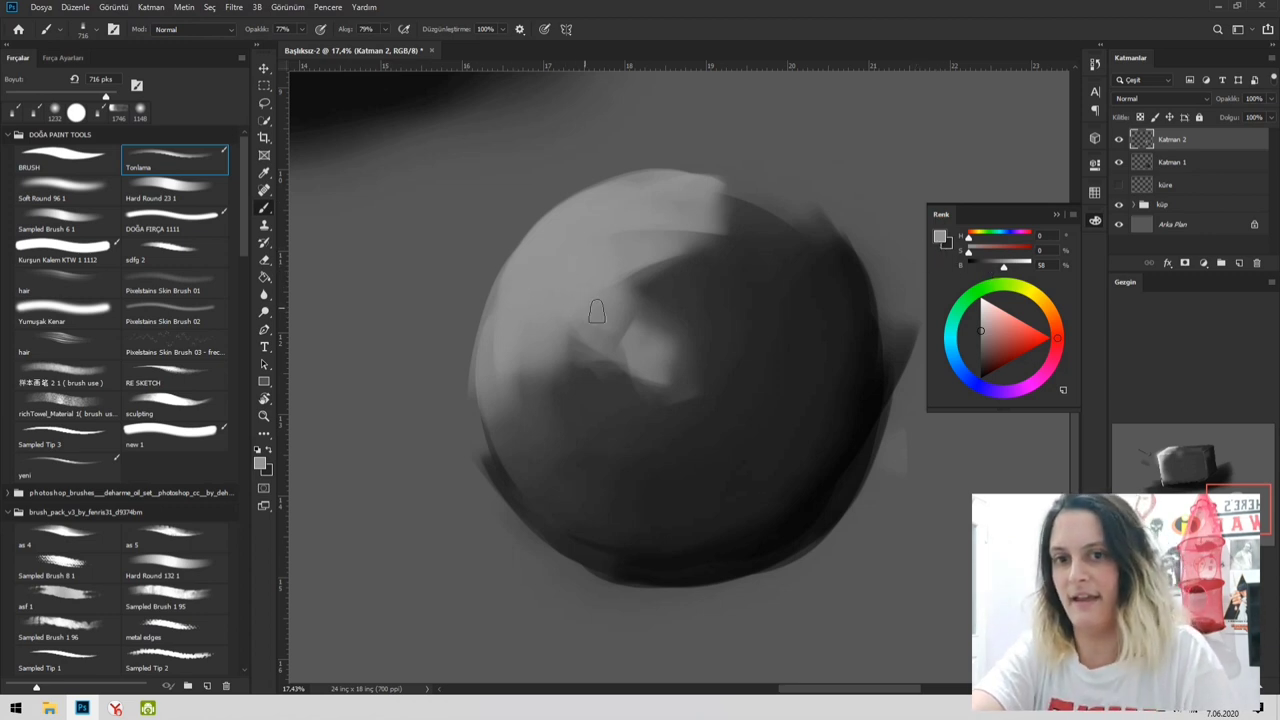
# - Paint a brighter patch on the sphere's upper left and toward its centre with Tonlama at 1513 px and 80% brightness
pyautogui.moveTo(1010, 273); pyautogui.dragTo(1019, 278)
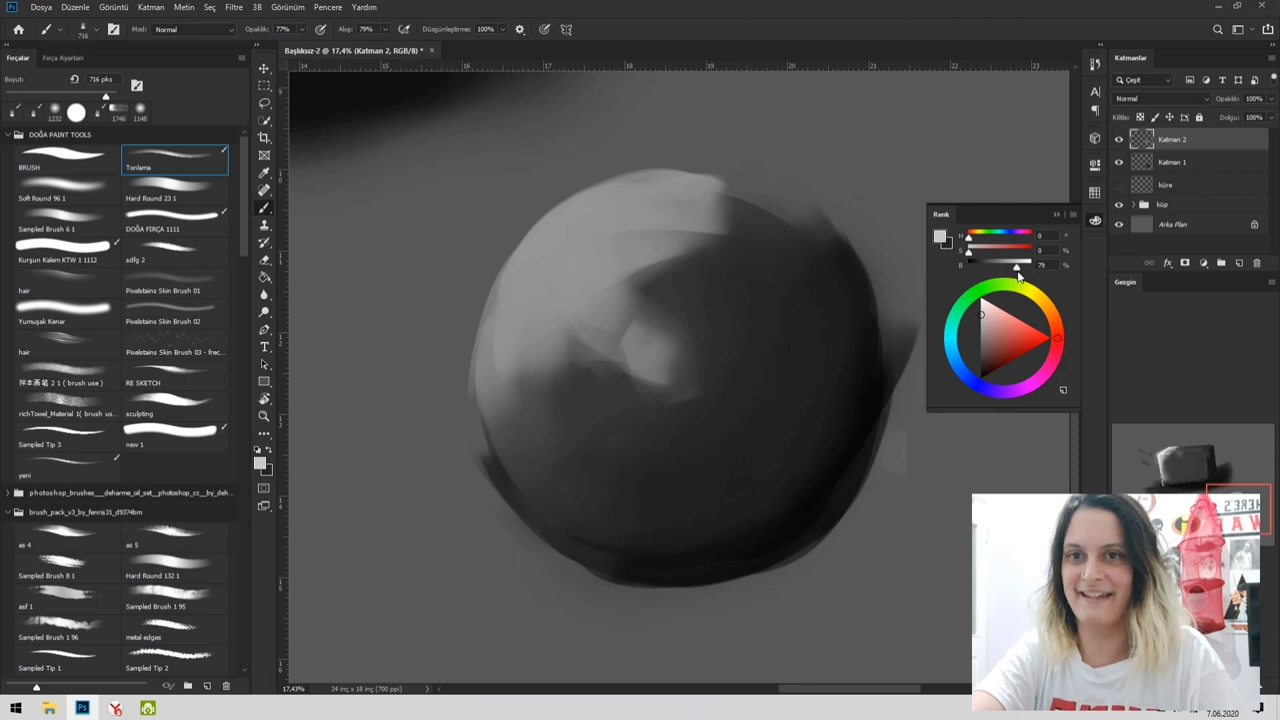
pyautogui.keyDown('alt'); pyautogui.moveTo(539, 291); pyautogui.dragTo(622, 289); pyautogui.keyUp('alt')
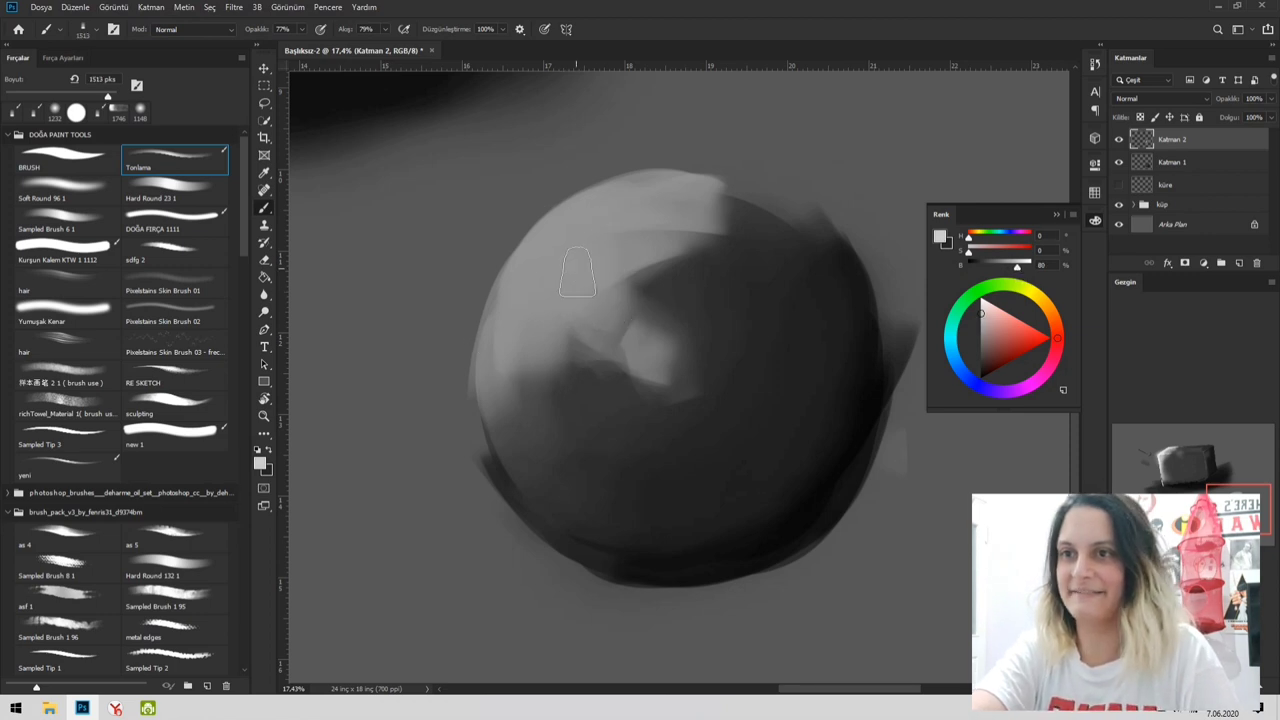
pyautogui.moveTo(572, 242)
pyautogui.mouseDown()
pyautogui.moveTo(514, 357)
pyautogui.moveTo(580, 286)
pyautogui.moveTo(641, 364)
pyautogui.mouseUp()
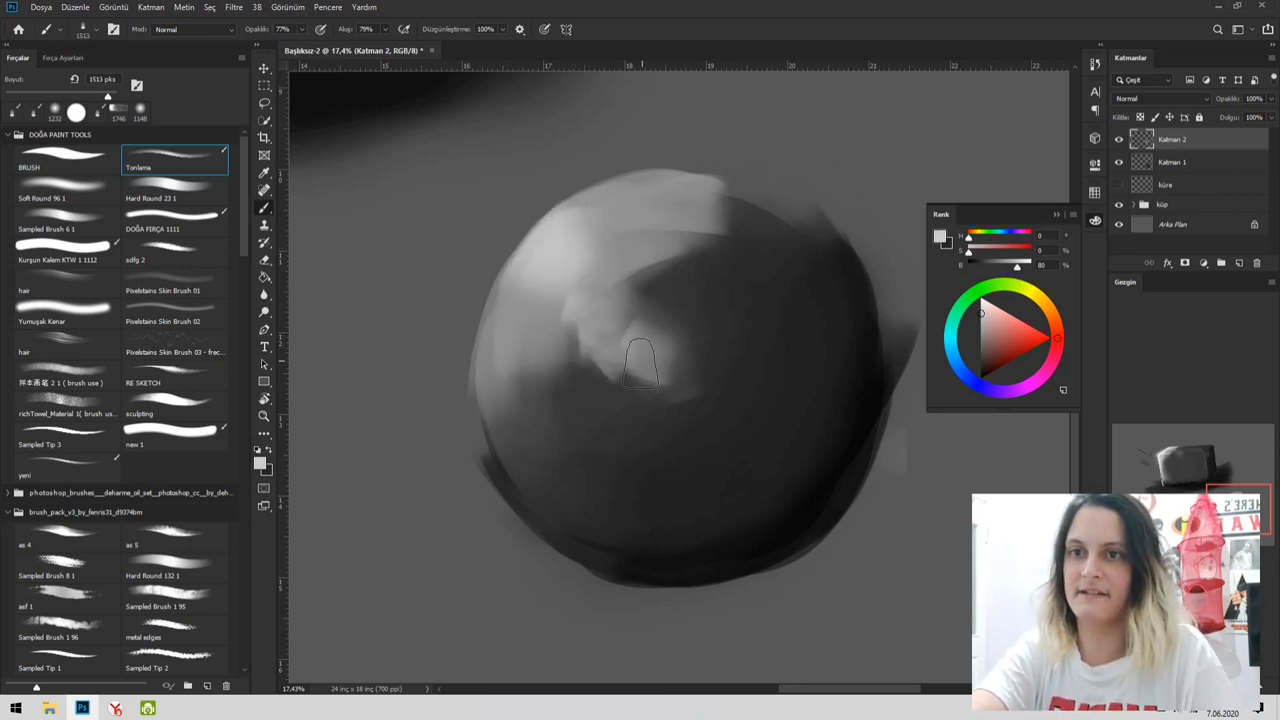
# - Soften the edge between light and mid-tone near the sphere's centre with Soft Round 96 1 at 721 px, using a sampled 29% brightness gray
pyautogui.click(93, 196)
pyautogui.press('alt')
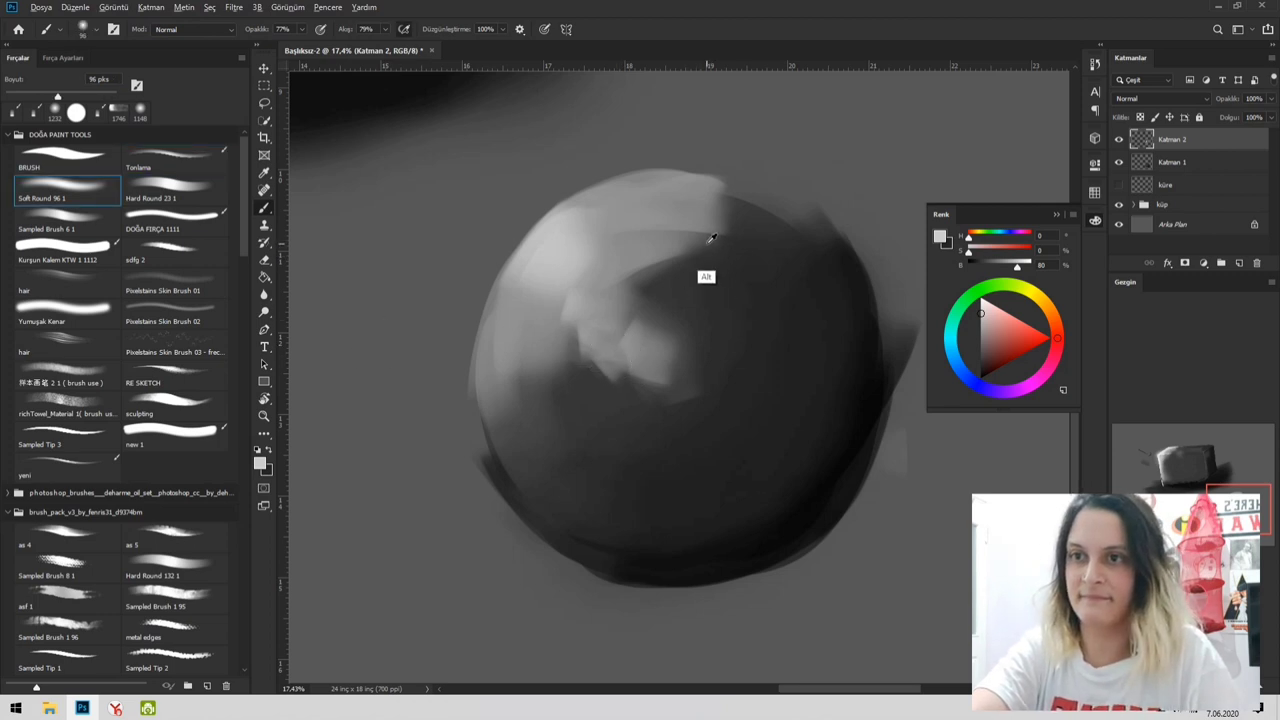
pyautogui.keyDown('alt'); pyautogui.click(711, 237); pyautogui.keyUp('alt')
pyautogui.moveTo(714, 251); pyautogui.dragTo(728, 277)
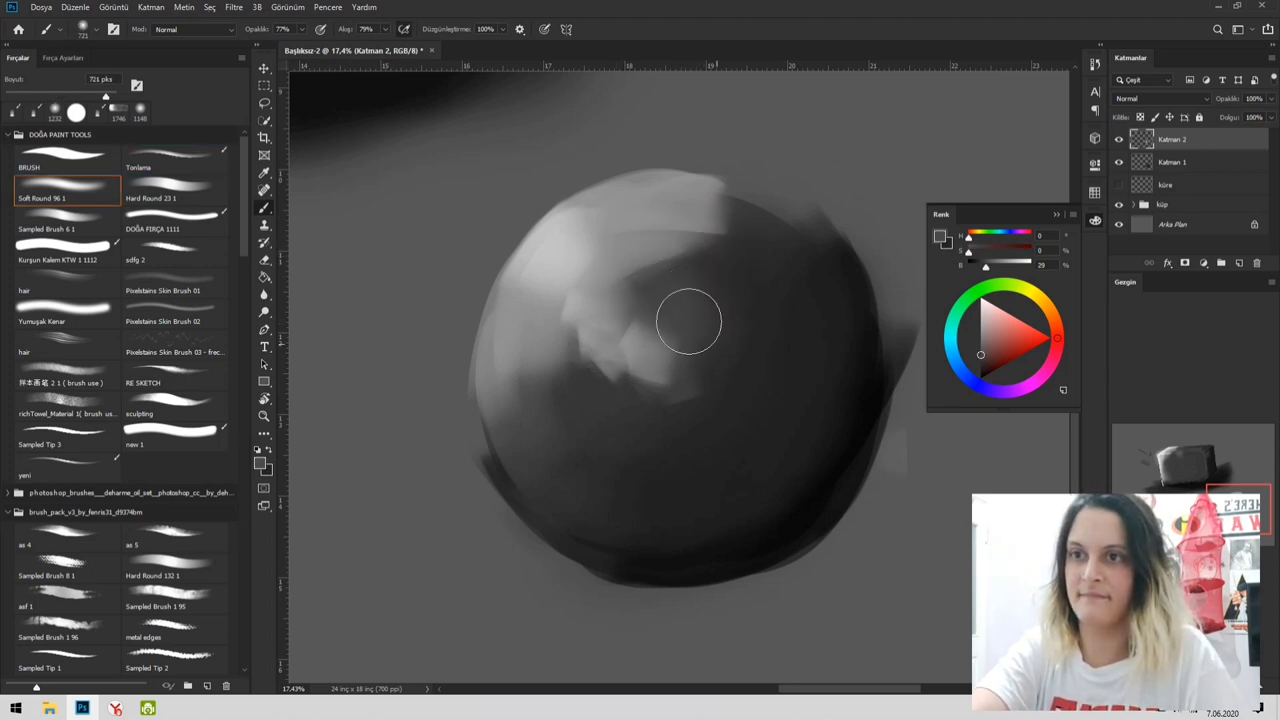
pyautogui.moveTo(688, 321)
pyautogui.mouseDown()
pyautogui.moveTo(717, 223)
pyautogui.moveTo(646, 266)
pyautogui.moveTo(569, 374)
pyautogui.moveTo(514, 397)
pyautogui.moveTo(631, 391)
pyautogui.moveTo(566, 386)
pyautogui.moveTo(634, 289)
pyautogui.moveTo(679, 330)
pyautogui.mouseUp()
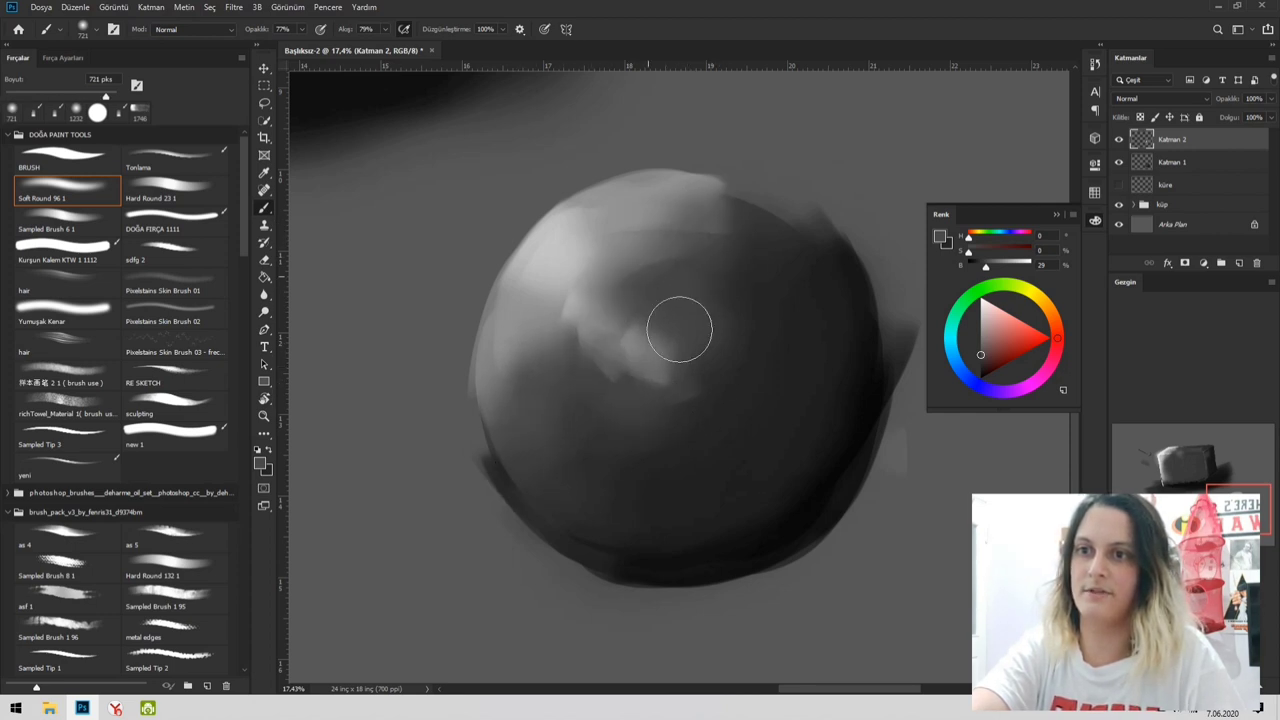
# - Examine the sphere's shading next to the block in a wider view, and return to a close view of the sphere
pyautogui.press('z')
pyautogui.keyDown('alt'); pyautogui.click(768, 315); pyautogui.keyUp('alt')
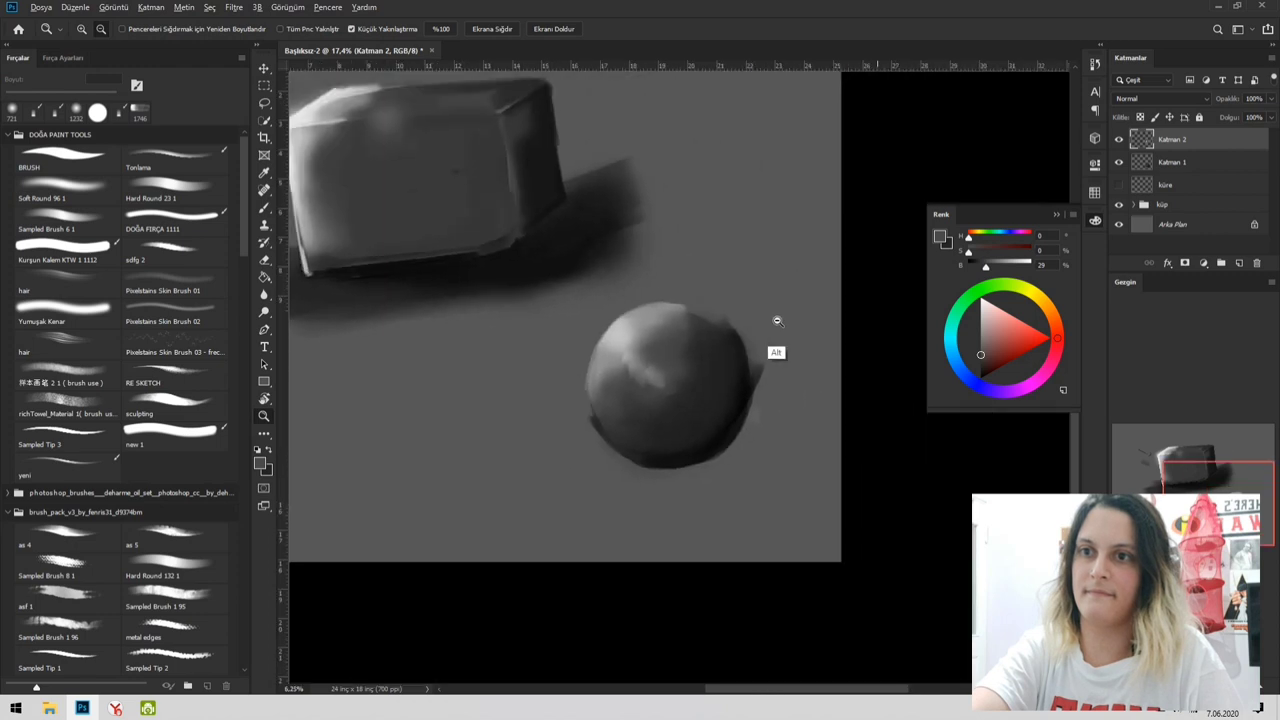
pyautogui.moveTo(778, 321); pyautogui.dragTo(550, 440)
pyautogui.click(548, 483)
pyautogui.click(874, 449)
pyautogui.press('b')
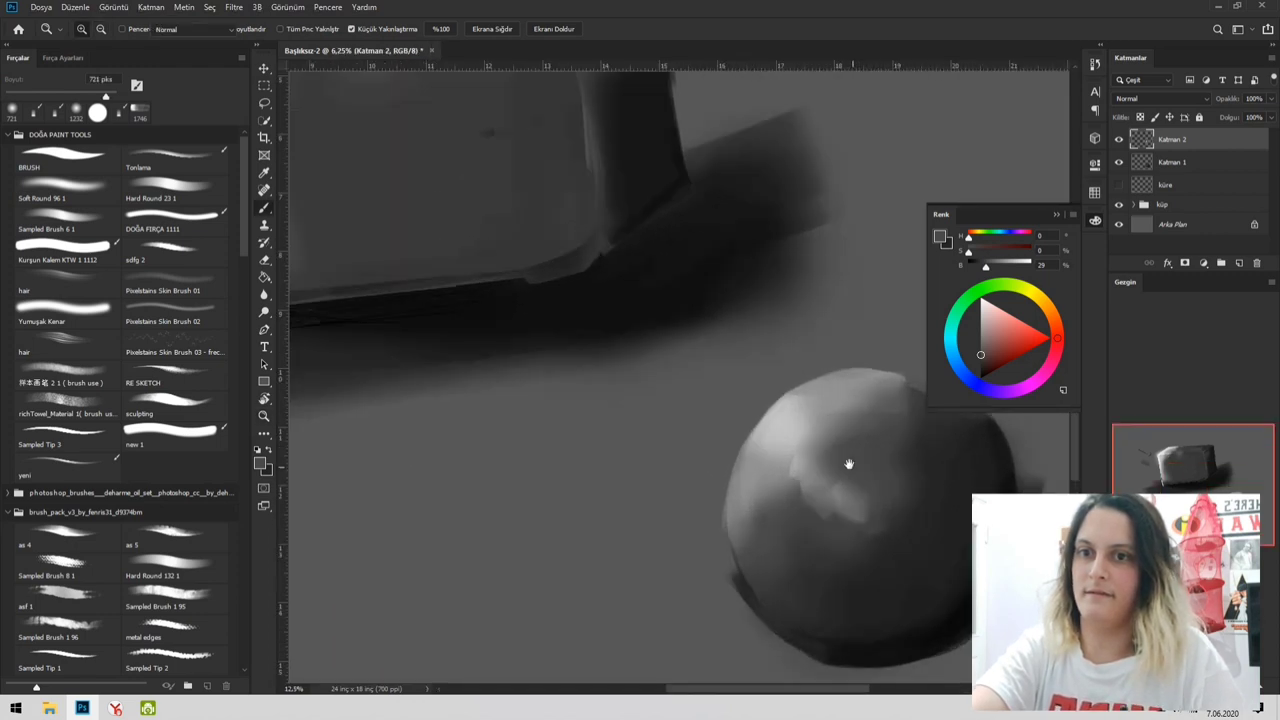
pyautogui.moveTo(849, 464); pyautogui.dragTo(582, 312)
pyautogui.press('z')
pyautogui.click(621, 316)
pyautogui.press('b')
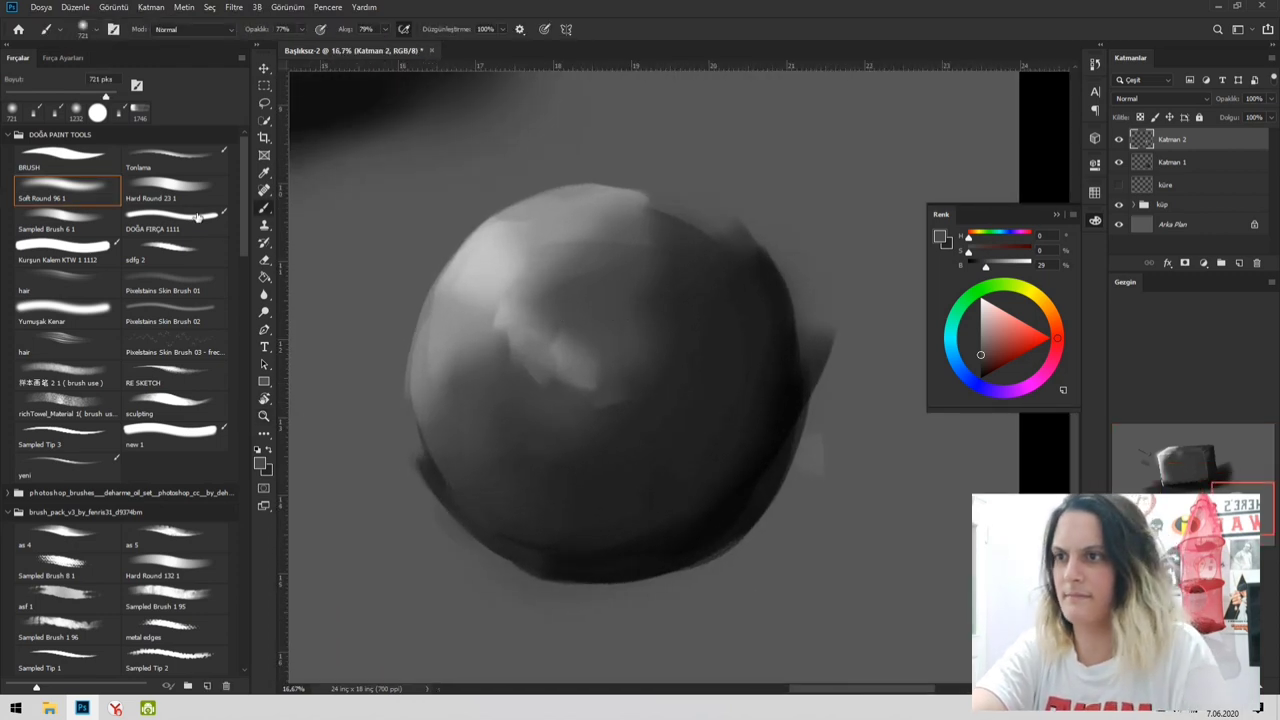
# - Deepen the sphere's lower left with a sampled 16% brightness gray and its shadow side with a sampled 7% gray
pyautogui.keyDown('alt'); pyautogui.click(543, 485); pyautogui.keyUp('alt')
pyautogui.moveTo(437, 382); pyautogui.dragTo(525, 491)
pyautogui.moveTo(434, 405); pyautogui.dragTo(569, 540)
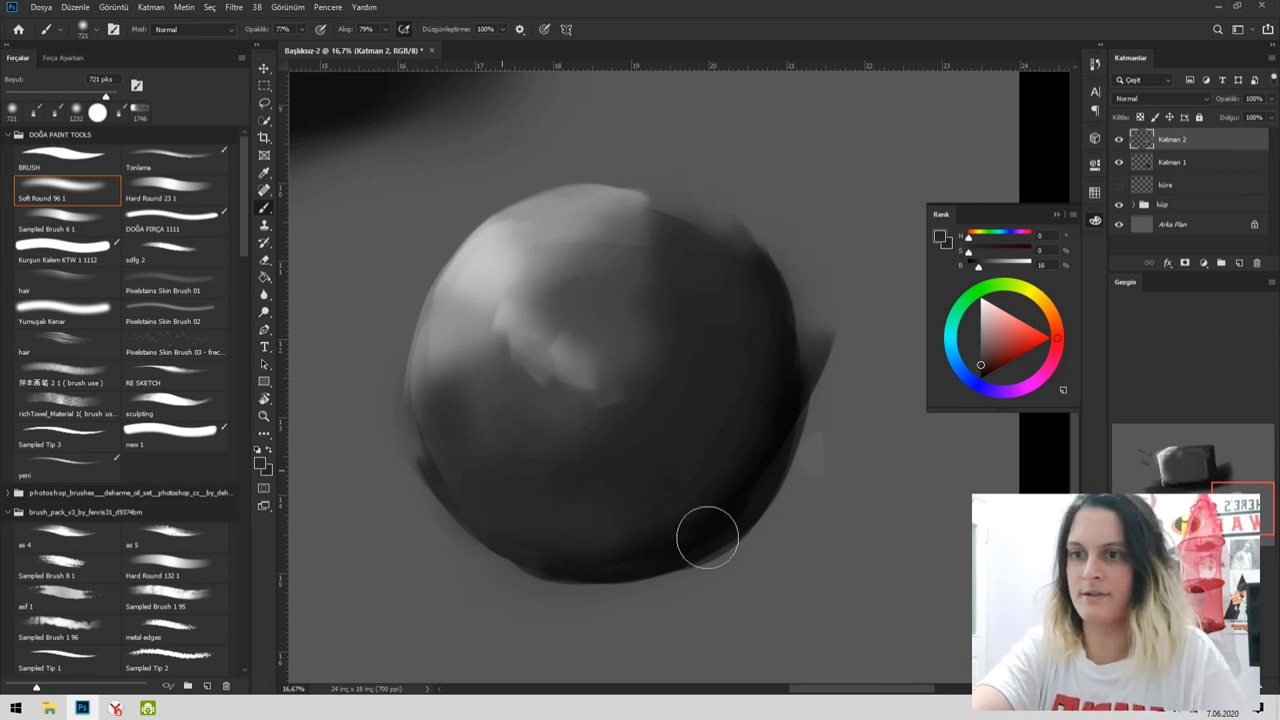
pyautogui.keyDown('alt'); pyautogui.click(645, 545); pyautogui.keyUp('alt')
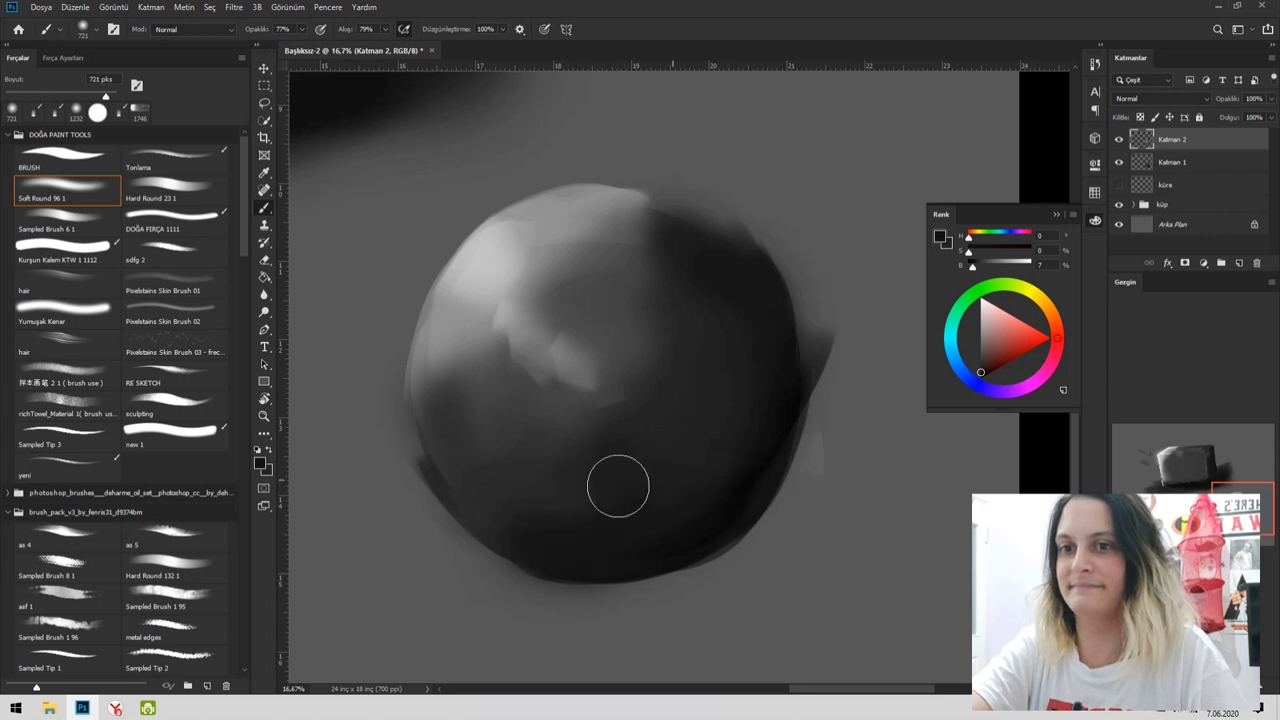
# - Brighten the sphere's upper-left highlight with Soft Round 96 1, enlarged from 1182 to 1743 px, using 89% and 100% brightness
pyautogui.press('z')
pyautogui.moveTo(676, 374)
pyautogui.mouseDown()
pyautogui.moveTo(629, 371)
pyautogui.moveTo(693, 357)
pyautogui.mouseUp()
pyautogui.click(693, 357)
pyautogui.click(693, 357)
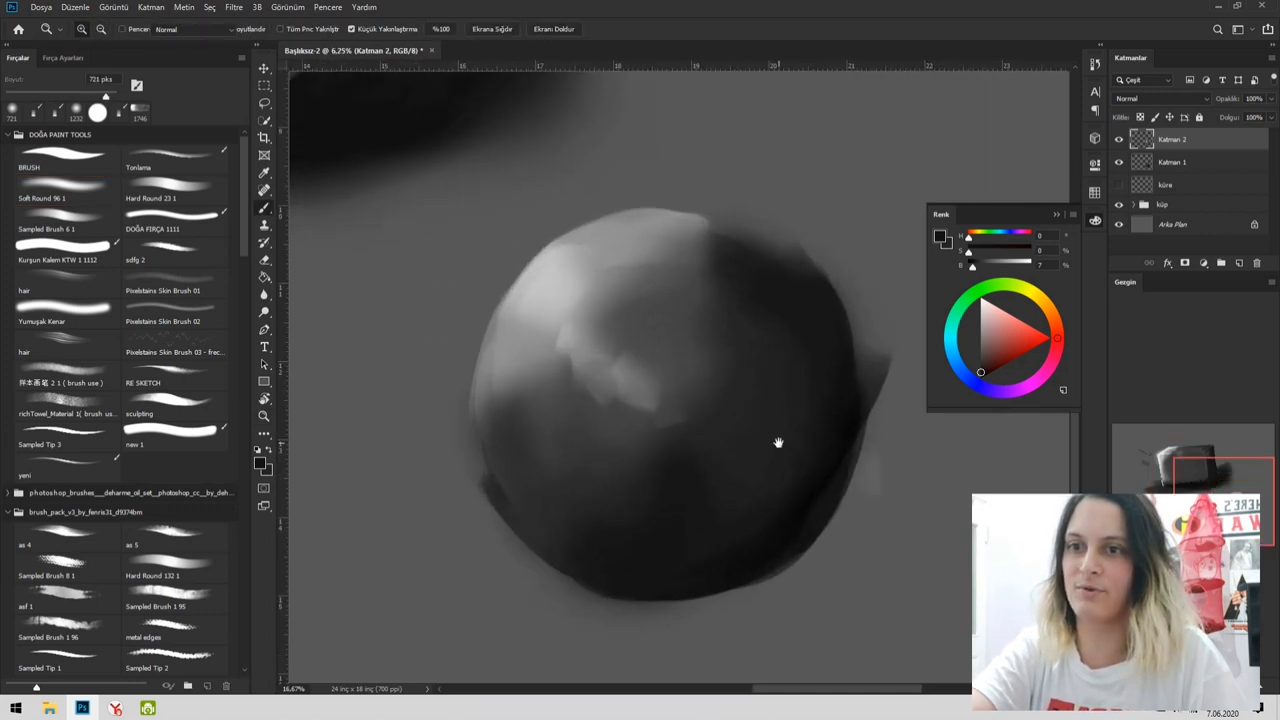
pyautogui.press('b')
pyautogui.moveTo(777, 443)
pyautogui.mouseDown()
pyautogui.moveTo(603, 369)
pyautogui.moveTo(599, 391)
pyautogui.mouseUp()
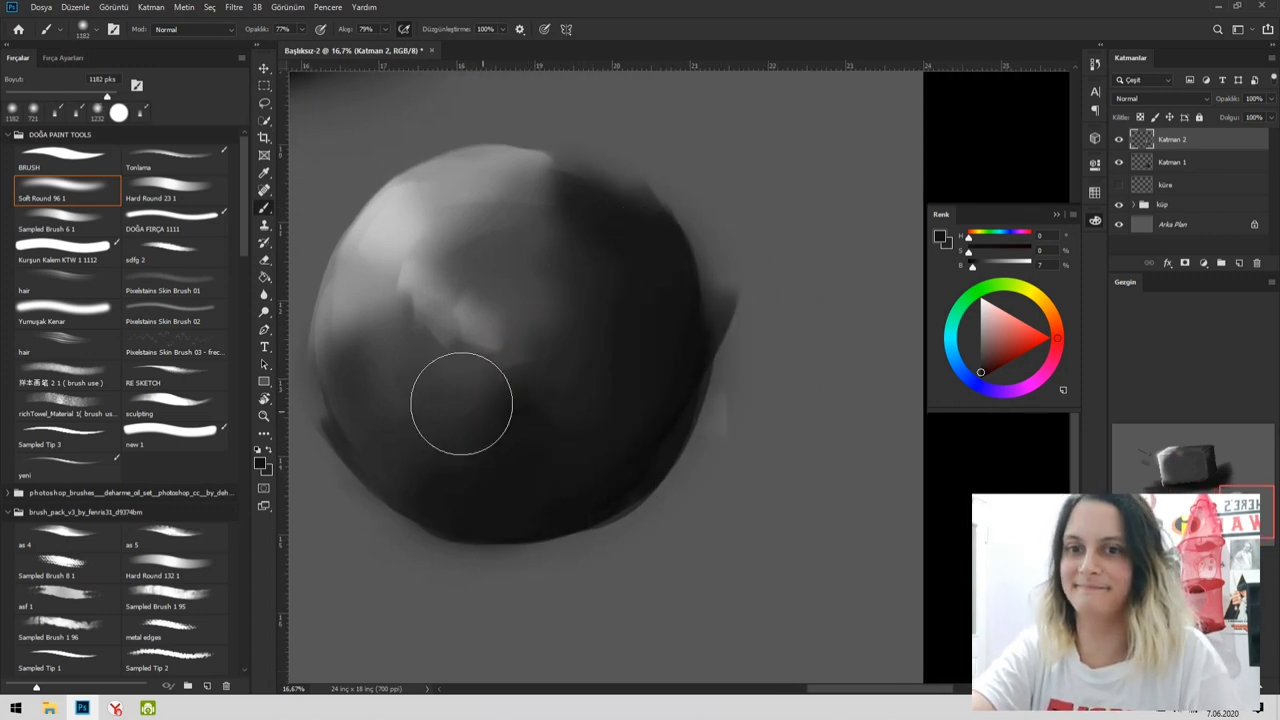
pyautogui.keyDown('alt'); pyautogui.click(395, 221); pyautogui.keyUp('alt')
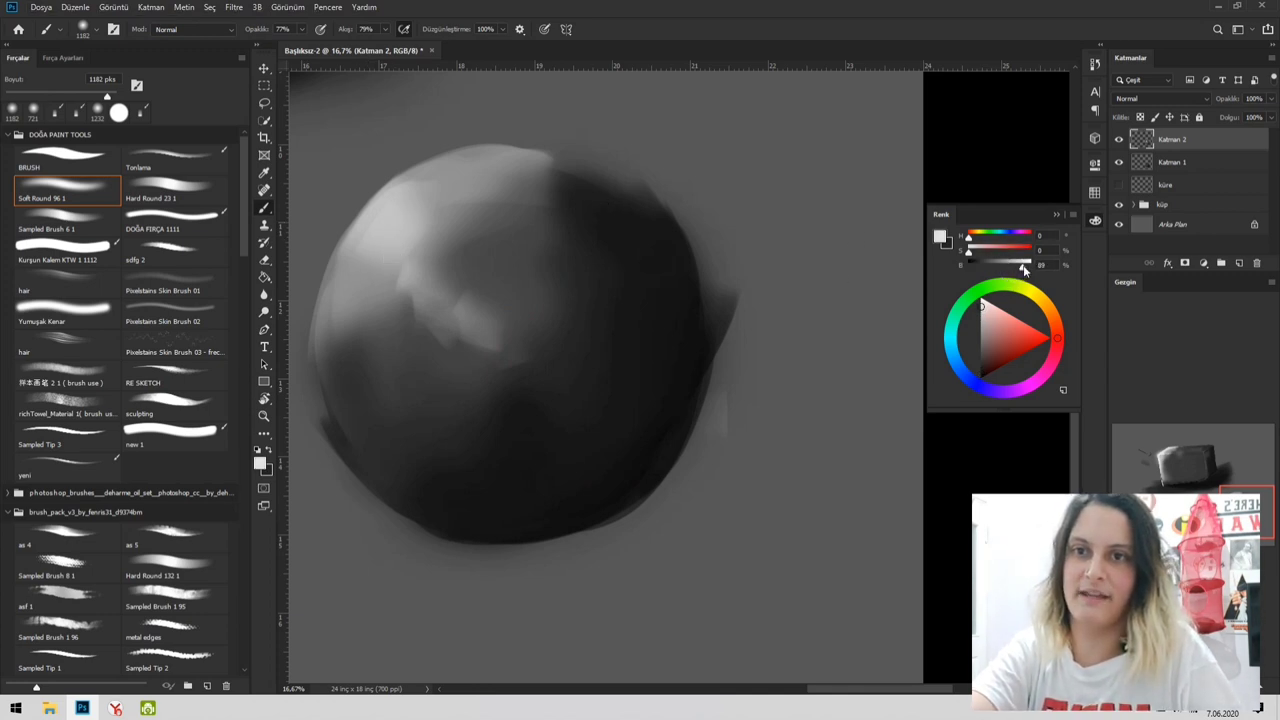
pyautogui.moveTo(428, 228)
pyautogui.mouseDown()
pyautogui.moveTo(389, 245)
pyautogui.moveTo(521, 171)
pyautogui.moveTo(441, 208)
pyautogui.moveTo(492, 219)
pyautogui.mouseUp()
pyautogui.keyDown('alt'); pyautogui.rightClick(429, 251); pyautogui.keyUp('alt')
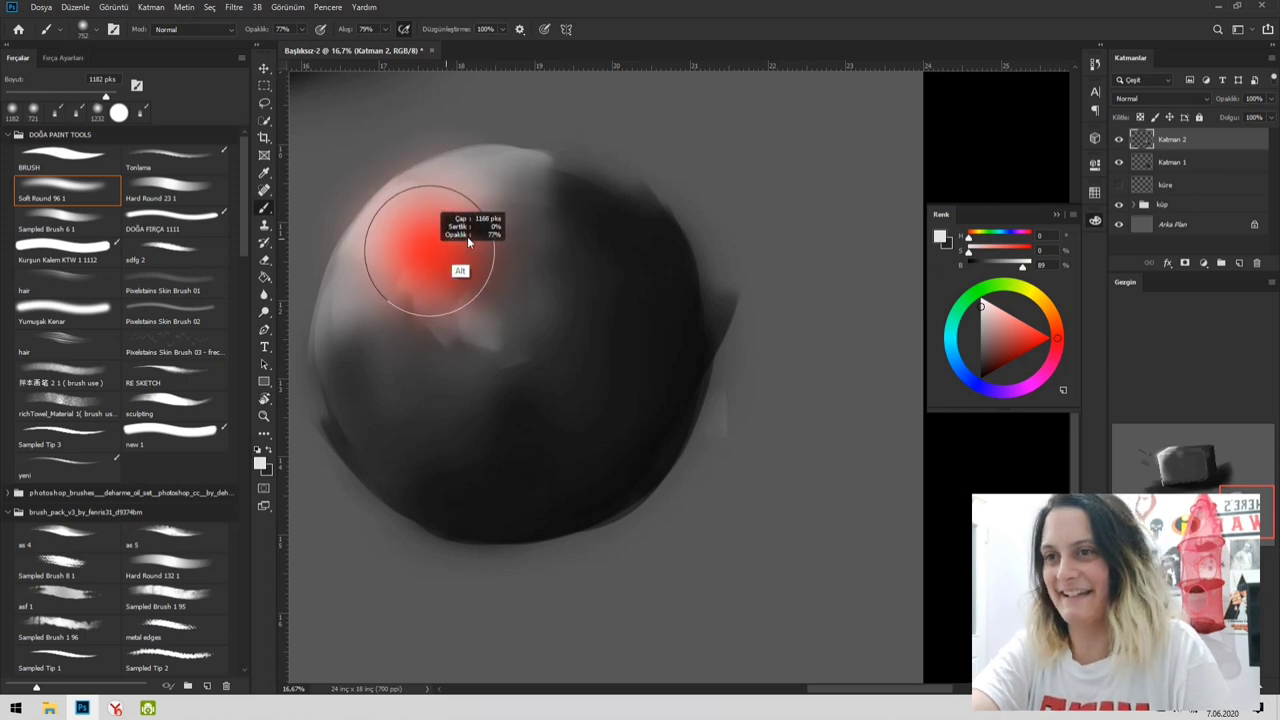
pyautogui.moveTo(410, 247)
pyautogui.mouseDown()
pyautogui.moveTo(403, 287)
pyautogui.moveTo(391, 273)
pyautogui.moveTo(395, 323)
pyautogui.mouseUp()
pyautogui.moveTo(395, 235); pyautogui.dragTo(420, 200)
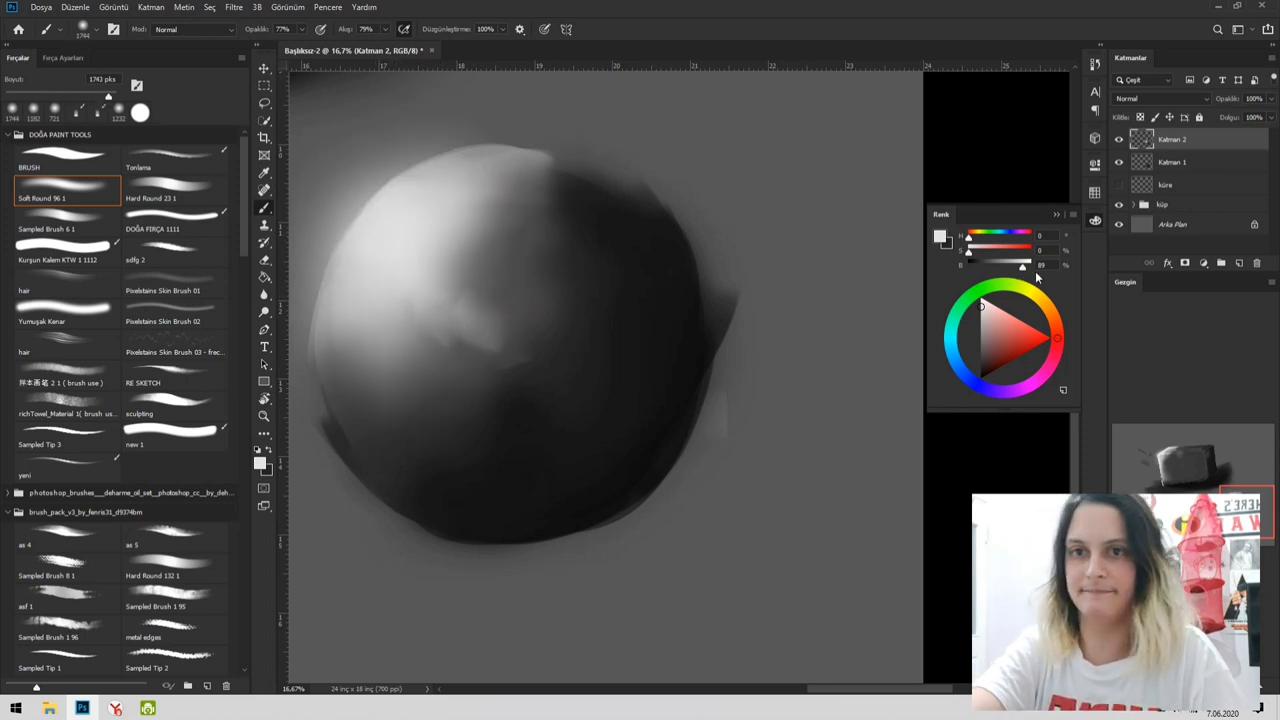
pyautogui.moveTo(388, 241)
pyautogui.mouseDown()
pyautogui.moveTo(410, 218)
pyautogui.moveTo(429, 243)
pyautogui.mouseUp()
# - Add a new layer above Katman 2 with the sphere and block both in view
pyautogui.press('z')
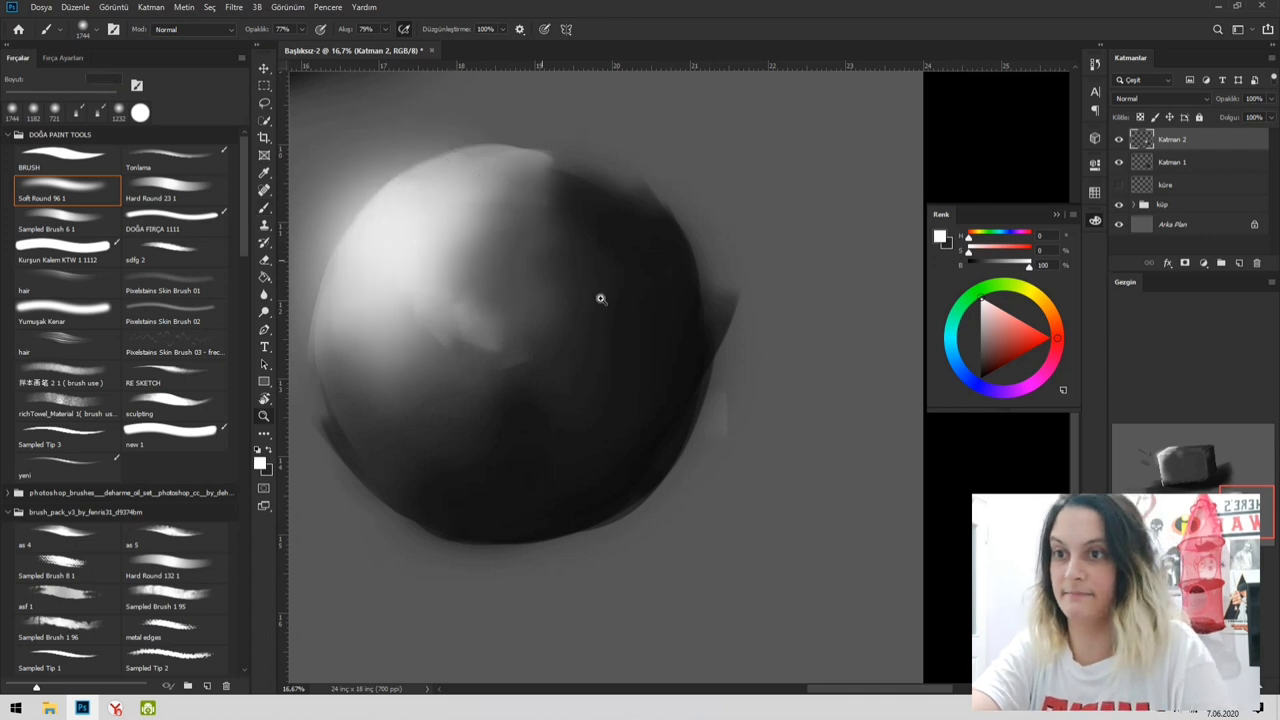
pyautogui.keyDown('alt'); pyautogui.click(634, 289); pyautogui.keyUp('alt')
pyautogui.keyDown('alt'); pyautogui.click(641, 303); pyautogui.keyUp('alt')
pyautogui.press('b')
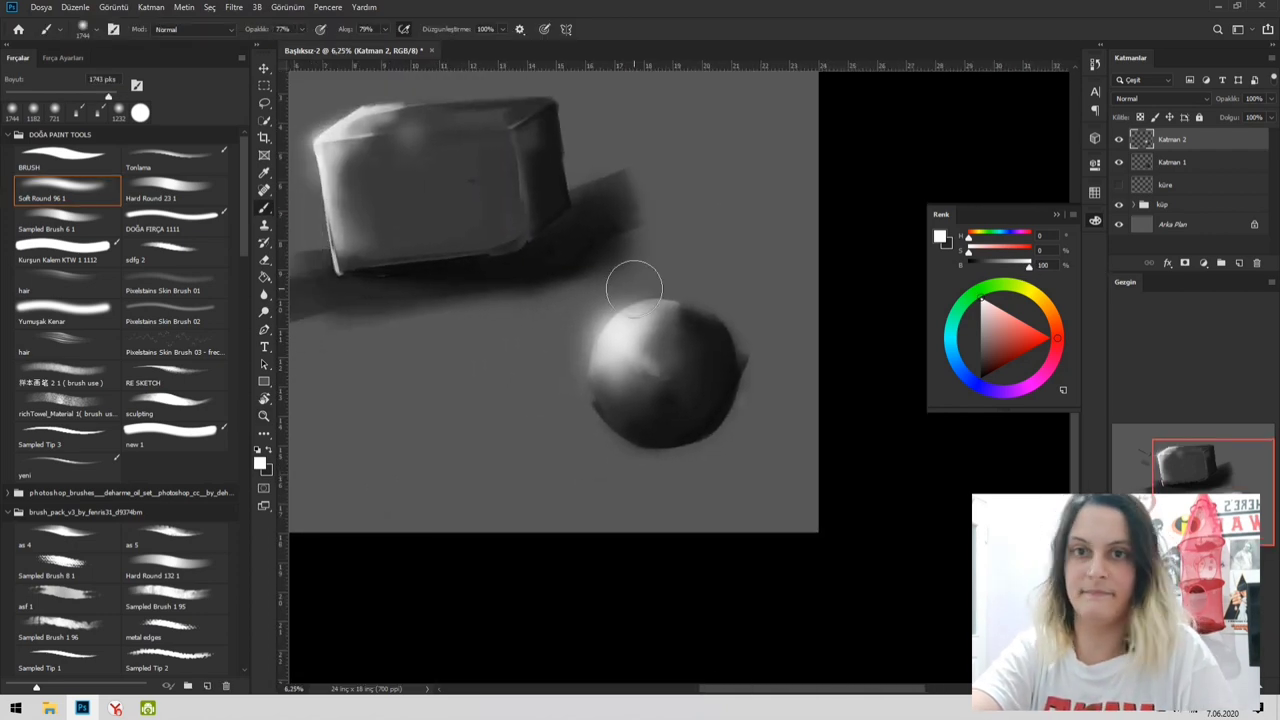
pyautogui.click(1240, 263)
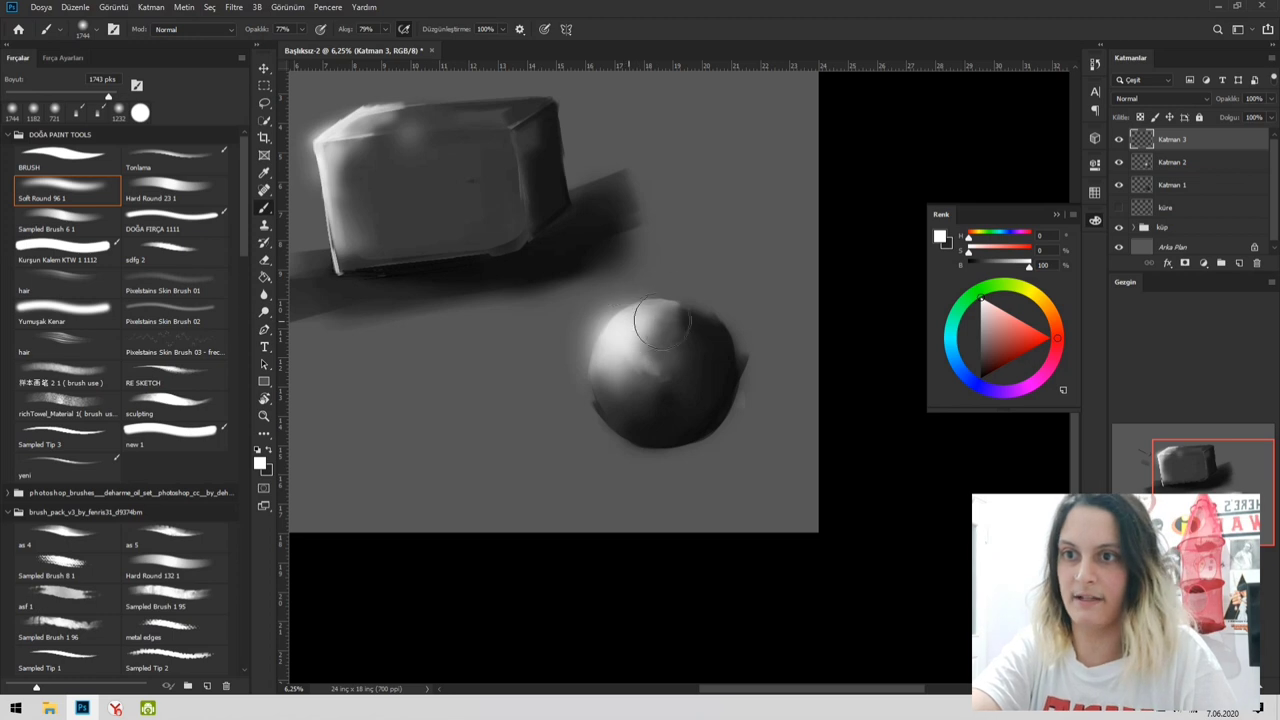
# - Paint a soft white glow over the sphere's upper-left highlight and the block's upper-left edge on Katman 3
pyautogui.moveTo(650, 321); pyautogui.dragTo(626, 332)
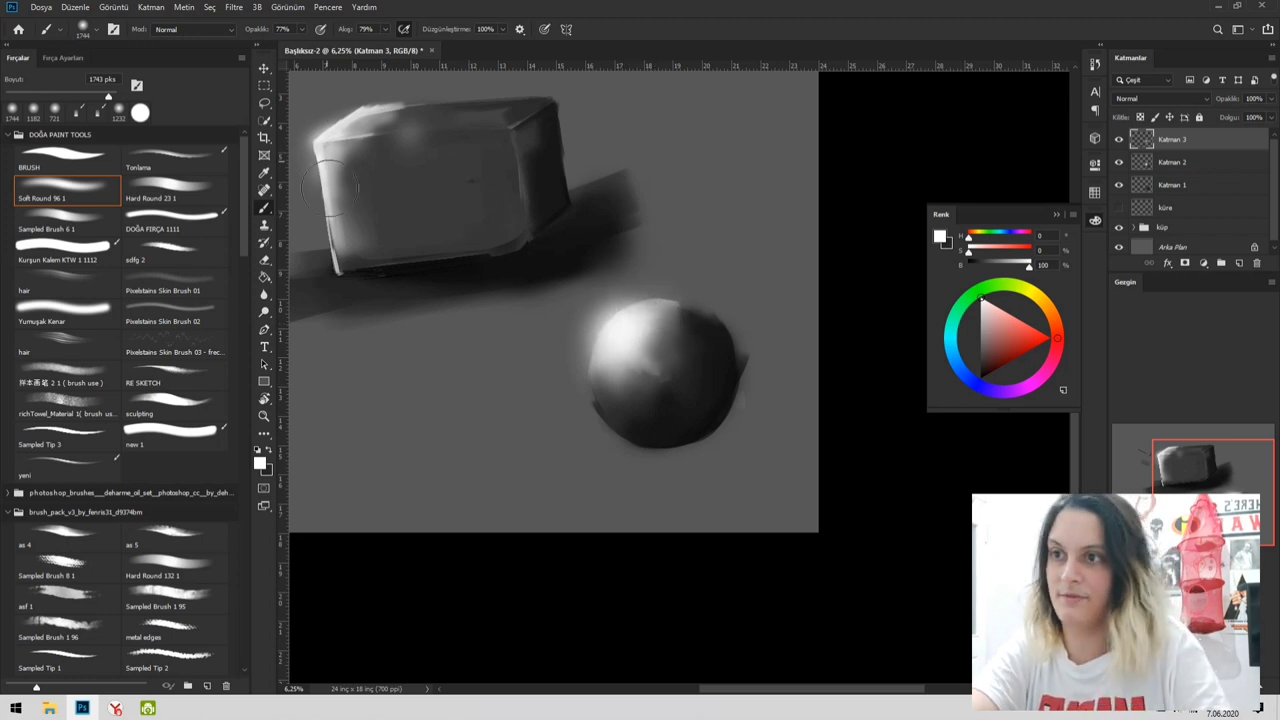
pyautogui.moveTo(330, 188)
pyautogui.mouseDown()
pyautogui.moveTo(326, 147)
pyautogui.moveTo(342, 128)
pyautogui.moveTo(324, 180)
pyautogui.mouseUp()
pyautogui.press('z')
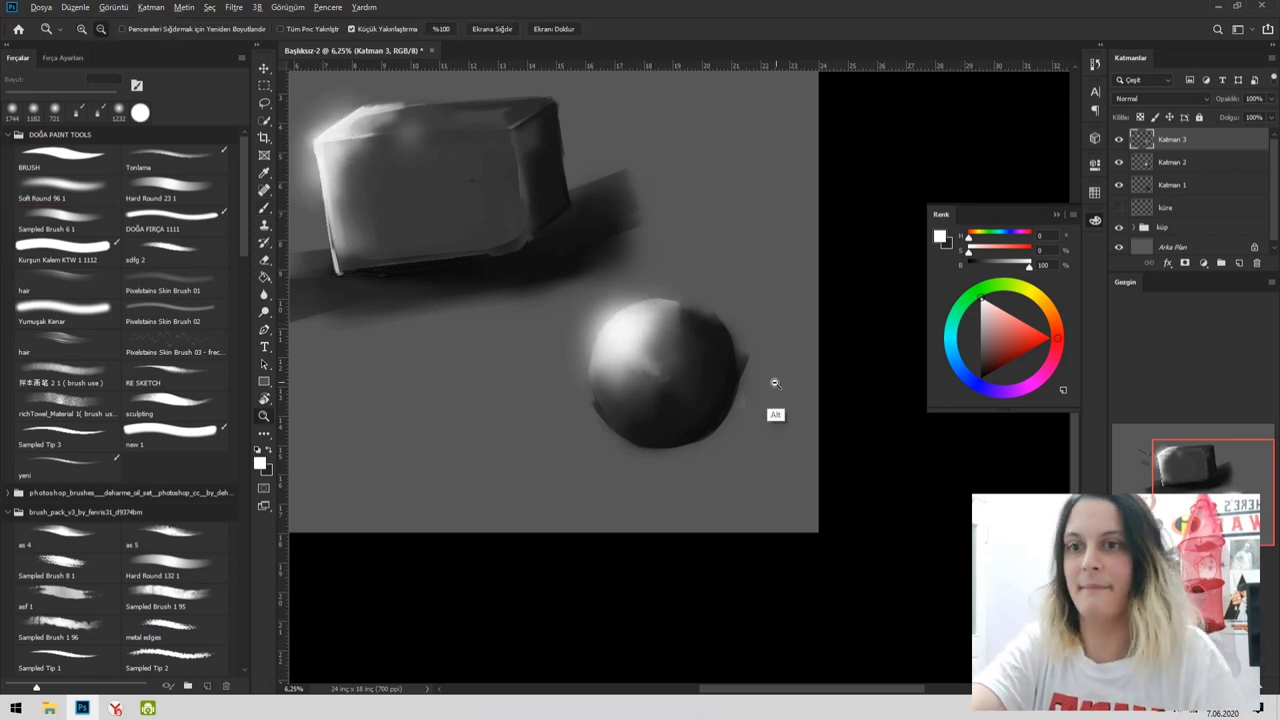
pyautogui.keyDown('alt'); pyautogui.click(775, 384); pyautogui.keyUp('alt')
pyautogui.keyDown('alt'); pyautogui.click(780, 391); pyautogui.keyUp('alt')
pyautogui.press('b')
pyautogui.moveTo(680, 397); pyautogui.dragTo(834, 396)
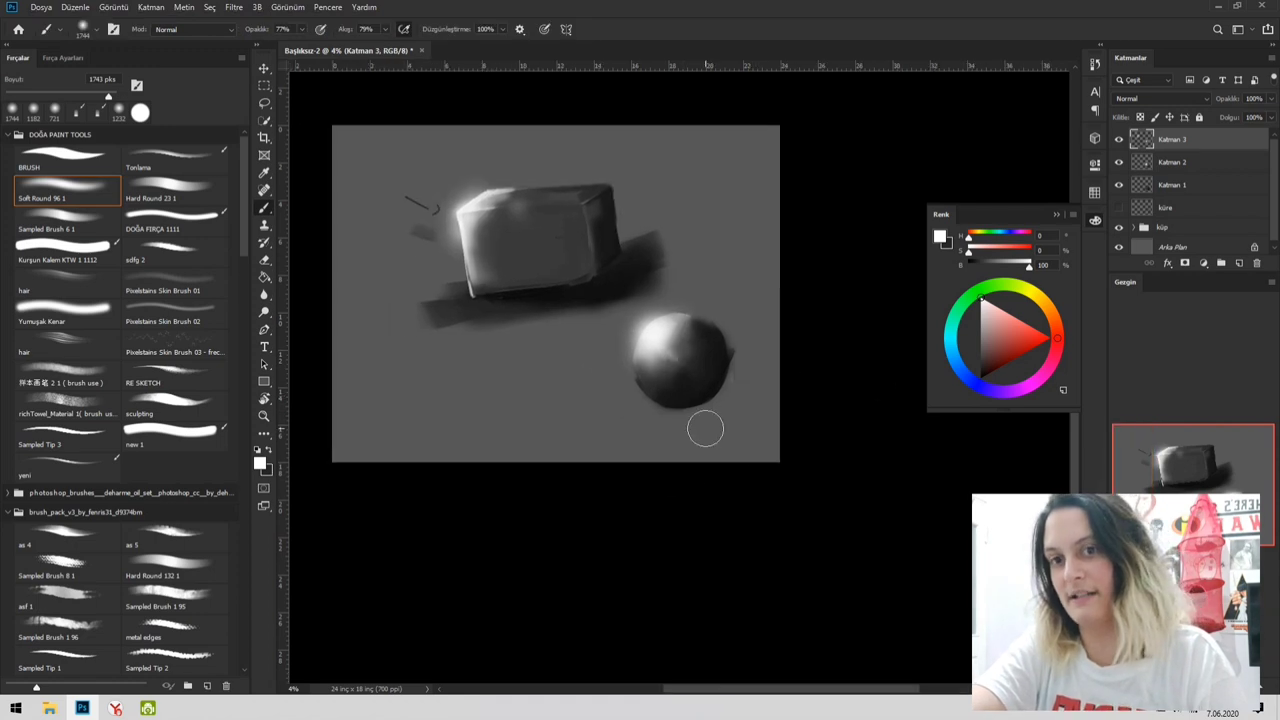
# - Enlarge Soft Round 96 1 to 5000 px and spread a broad white glow over and around the sphere
pyautogui.press('z')
pyautogui.moveTo(711, 351)
pyautogui.mouseDown()
pyautogui.moveTo(766, 360)
pyautogui.moveTo(663, 394)
pyautogui.mouseUp()
pyautogui.press('b')
pyautogui.moveTo(757, 413); pyautogui.dragTo(784, 433)
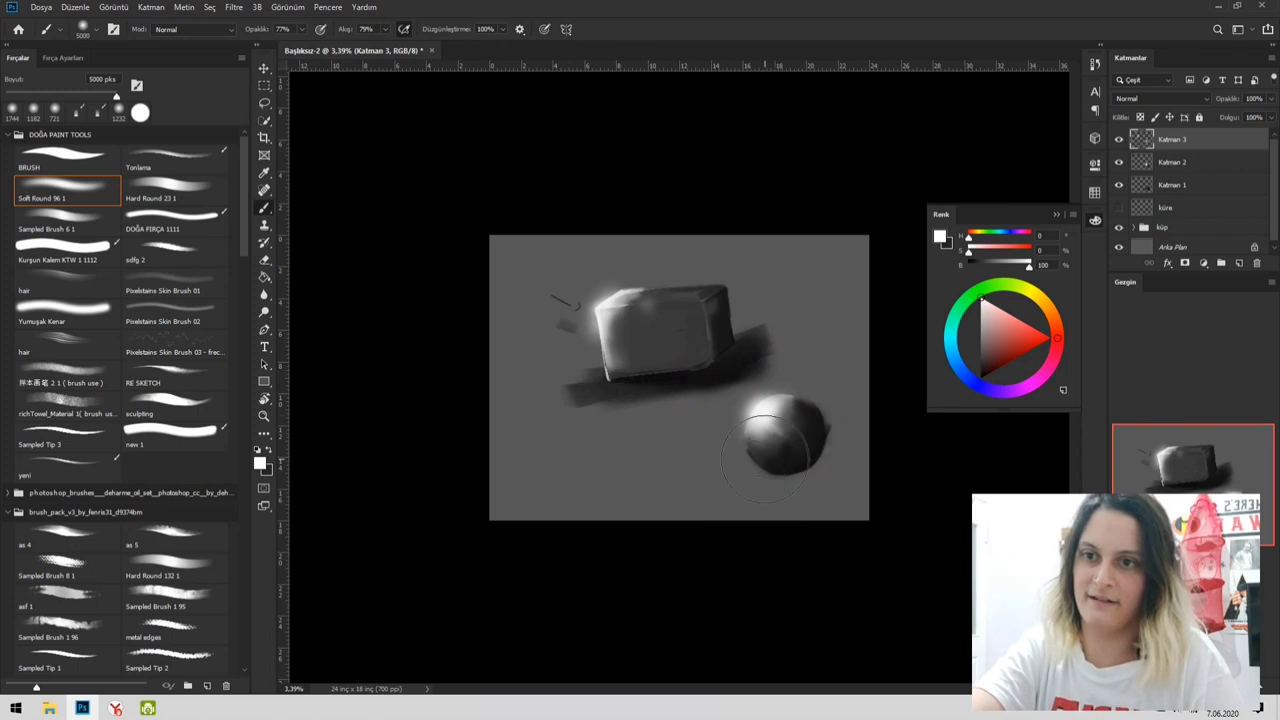
pyautogui.click(775, 422)
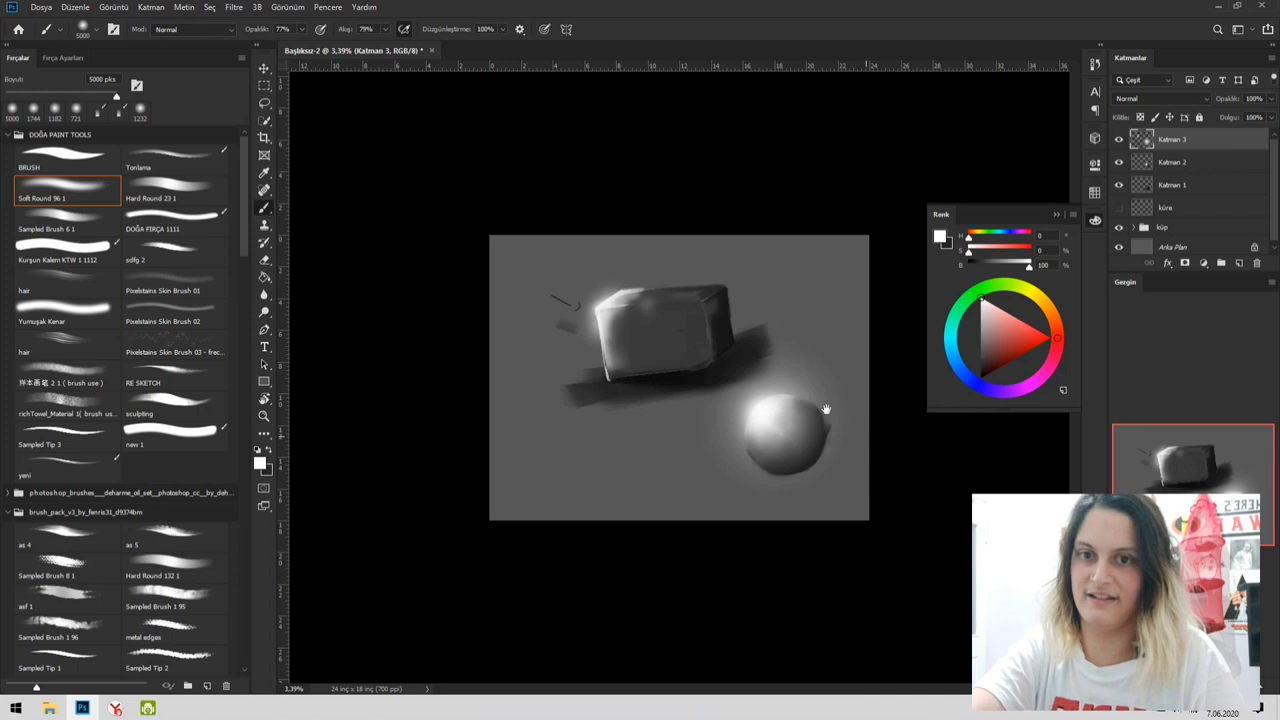
pyautogui.moveTo(846, 459); pyautogui.dragTo(829, 460)
pyautogui.press('space')
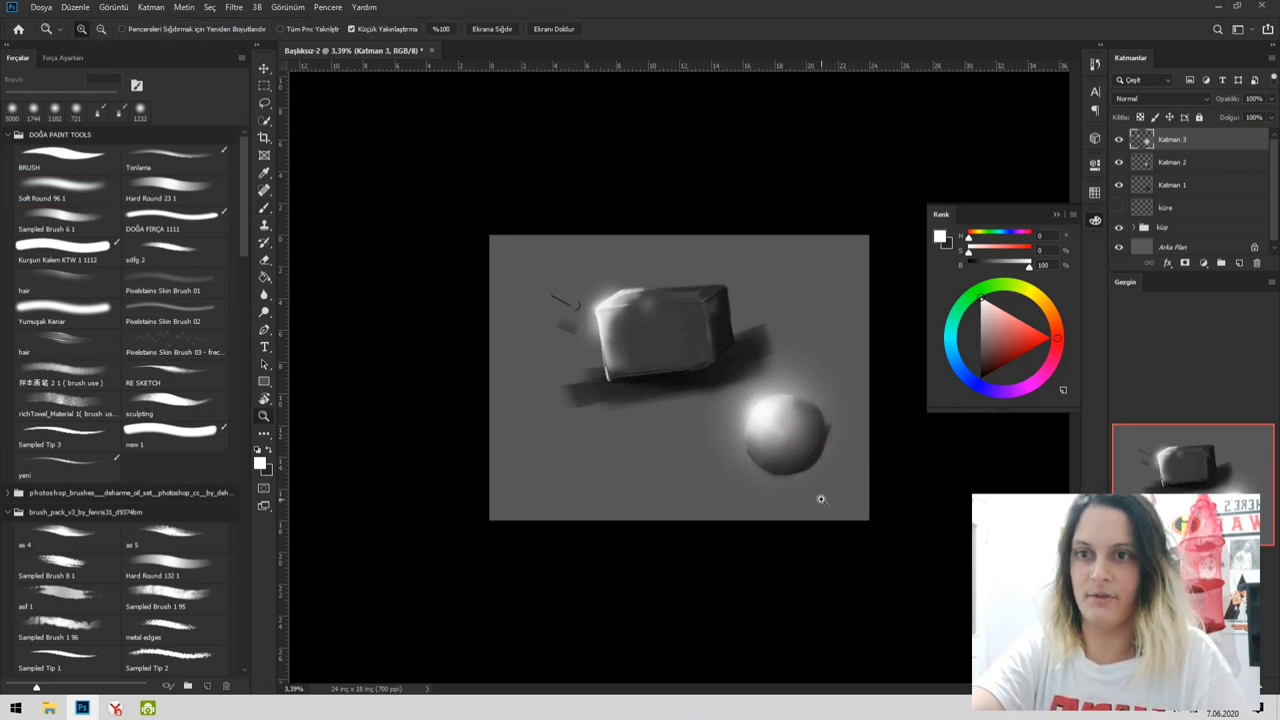
# - Delete the hidden küre layer and add a new layer directly above the küp group
pyautogui.hotkey('ctrl', '+')
pyautogui.click(1194, 208)
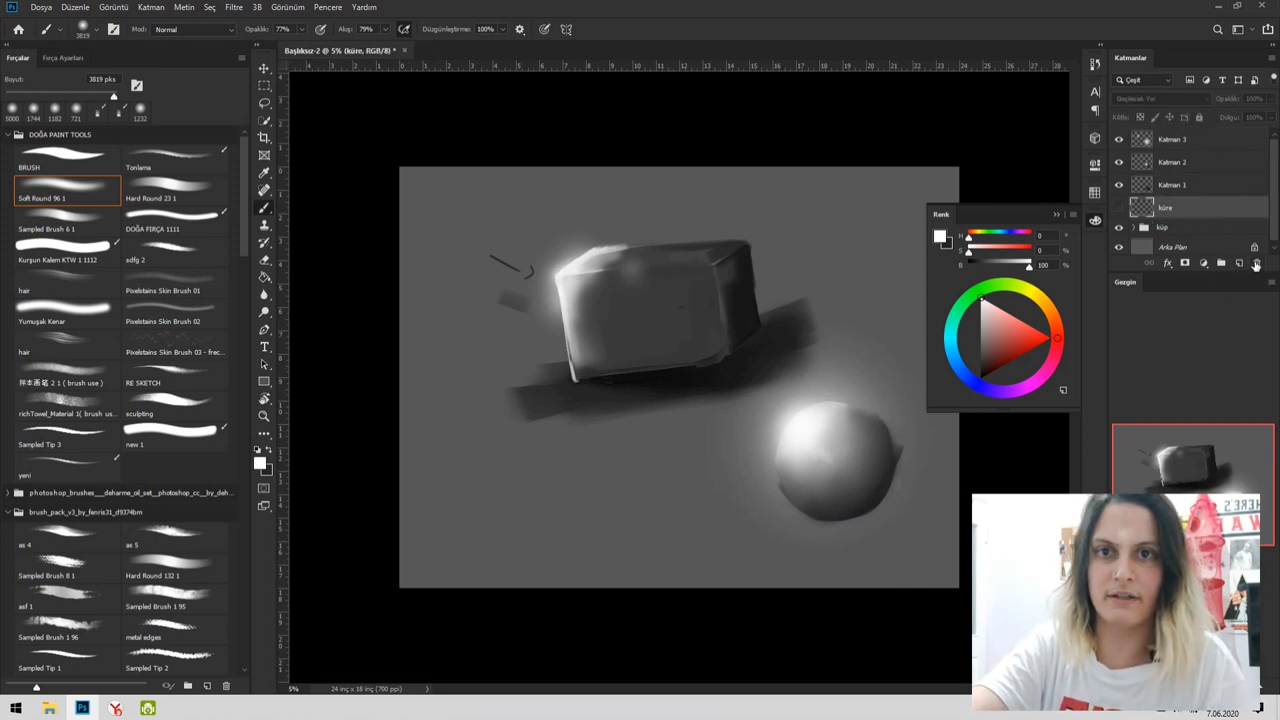
pyautogui.moveTo(1256, 264); pyautogui.dragTo(1256, 264)
pyautogui.click(1238, 264)
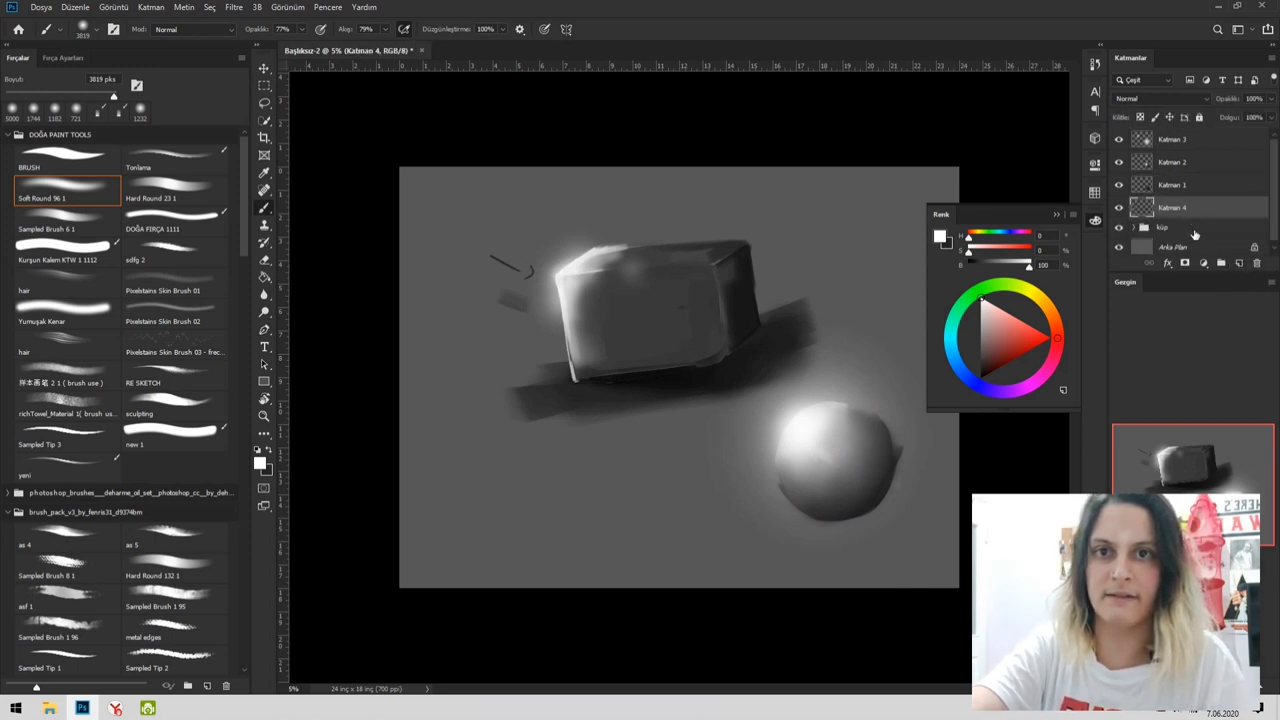
# - Paint a soft cast shadow beneath the sphere with Soft Round 96 1 at 1689 px, using 20% and 11% brightness grays
pyautogui.moveTo(852, 490); pyautogui.dragTo(704, 377)
pyautogui.click(168, 155)
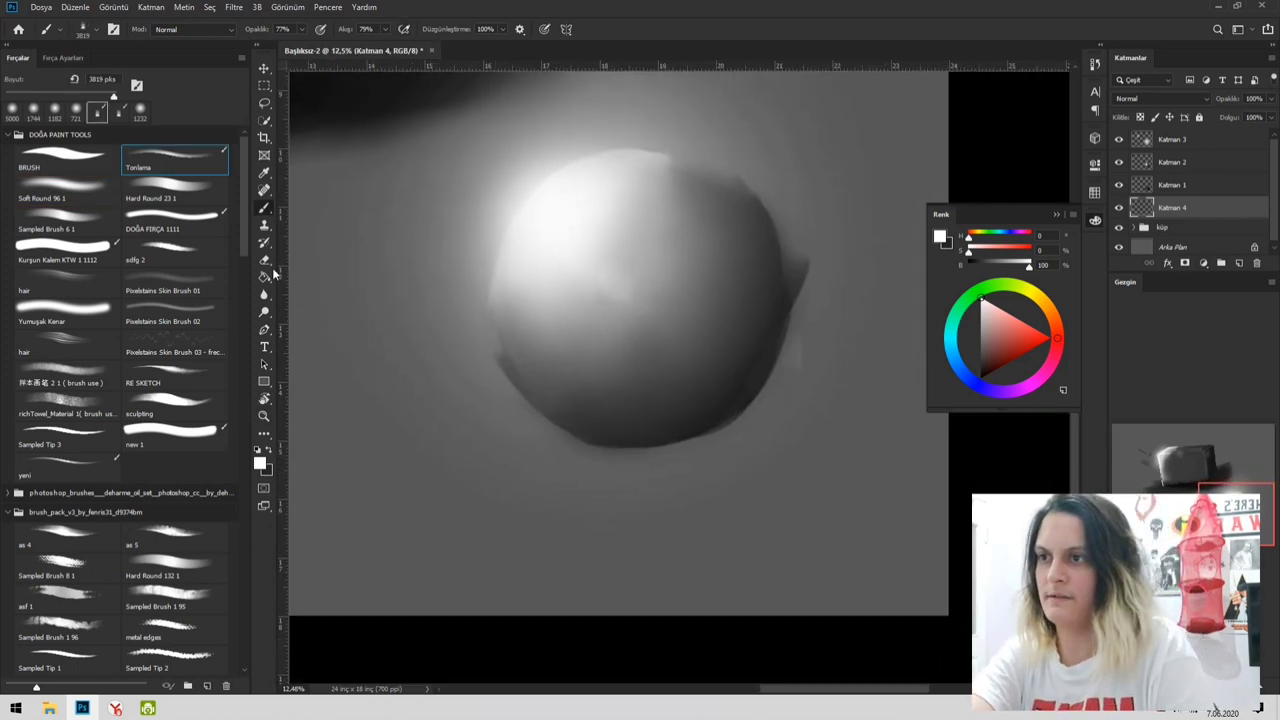
pyautogui.click(108, 200)
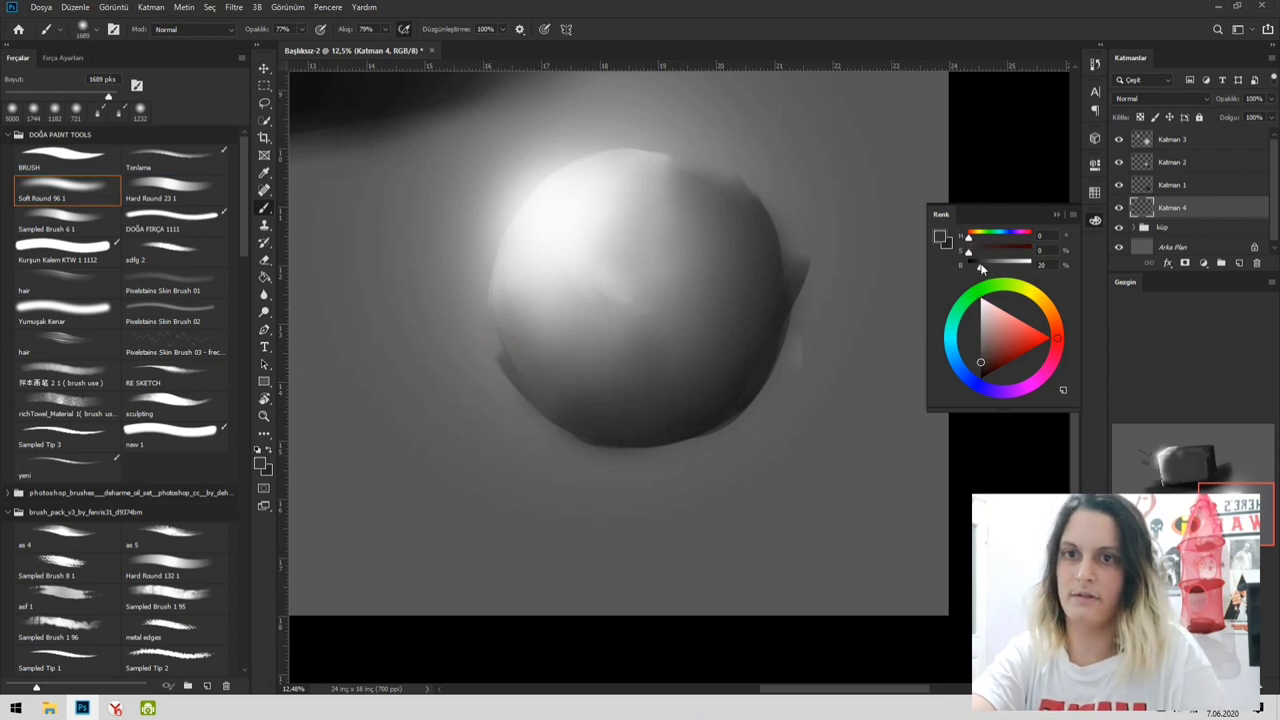
pyautogui.moveTo(468, 458); pyautogui.dragTo(974, 420)
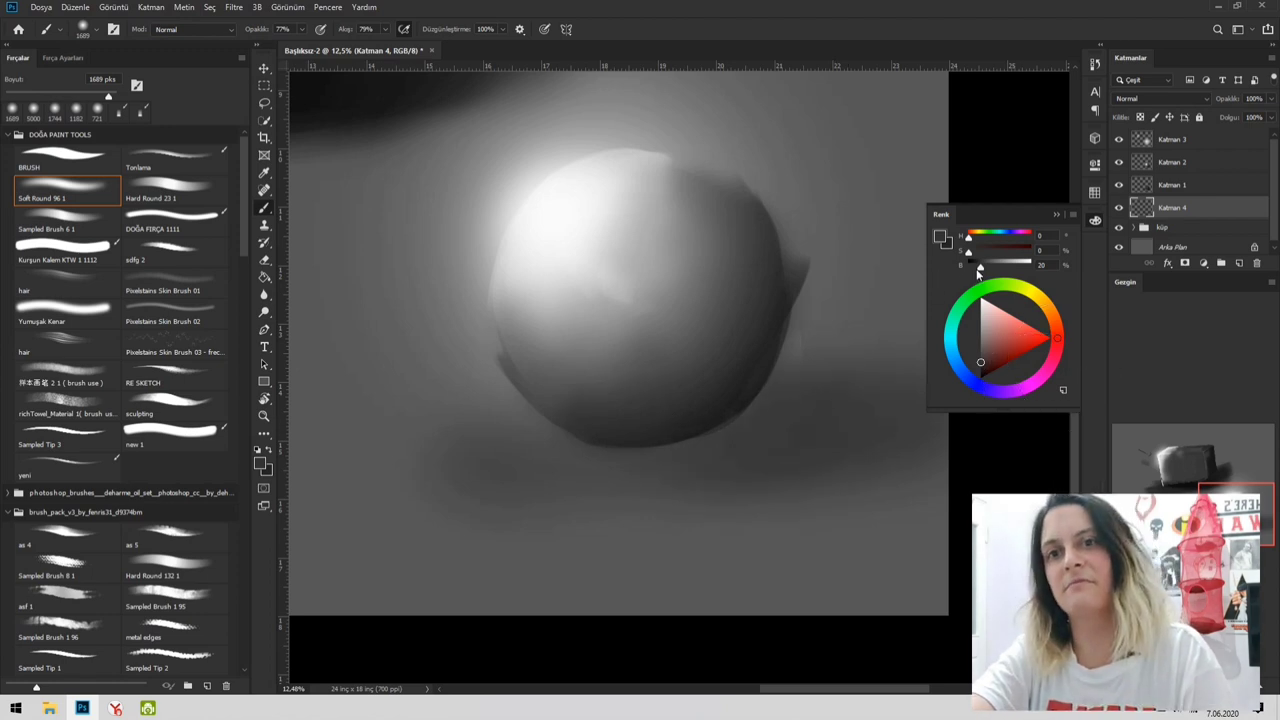
pyautogui.moveTo(657, 451); pyautogui.dragTo(810, 425)
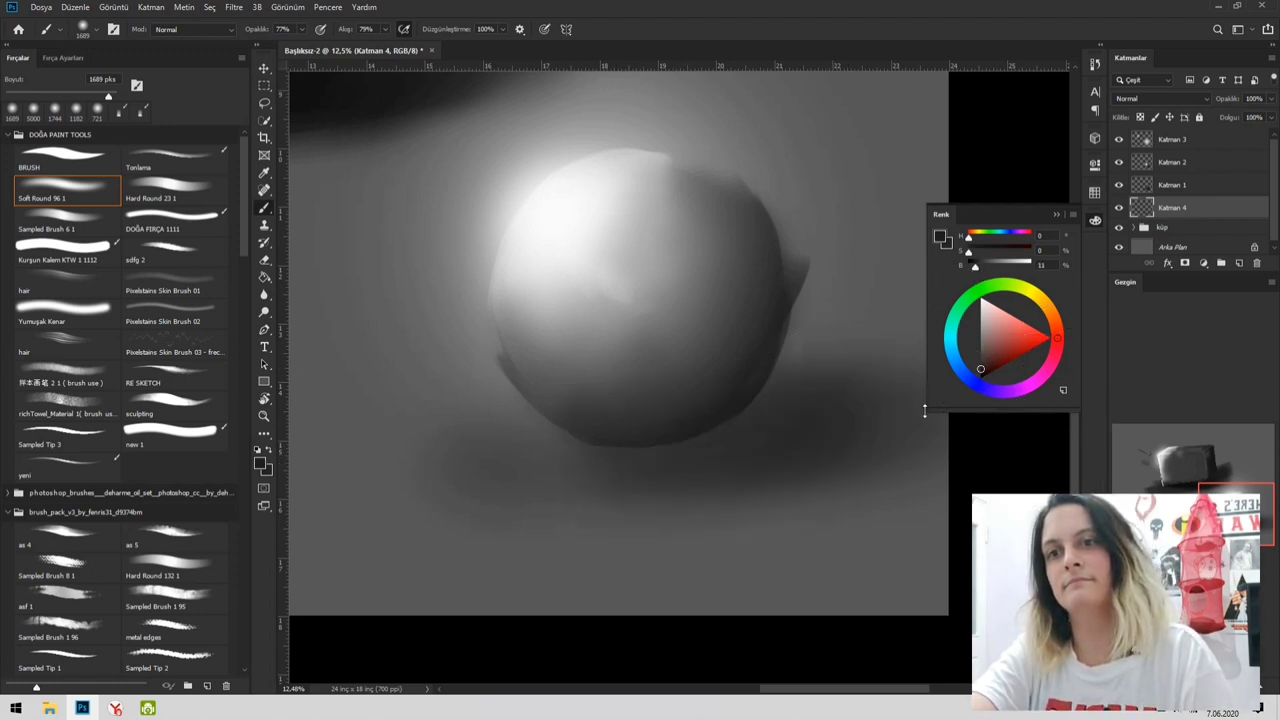
pyautogui.moveTo(435, 471)
pyautogui.mouseDown()
pyautogui.moveTo(943, 442)
pyautogui.moveTo(751, 395)
pyautogui.mouseUp()
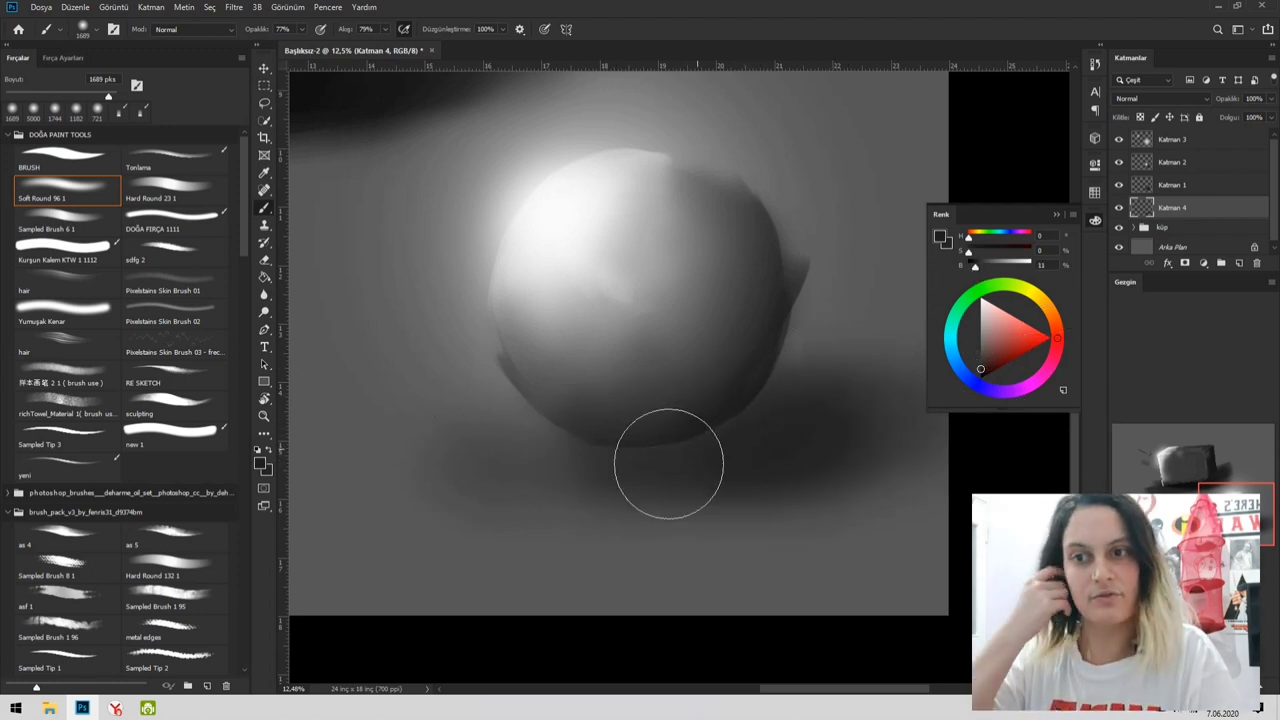
# - Touch up the cast shadow along the sphere's lower-right edge with the brush reduced to 237 px
pyautogui.press('z')
pyautogui.click(746, 425)
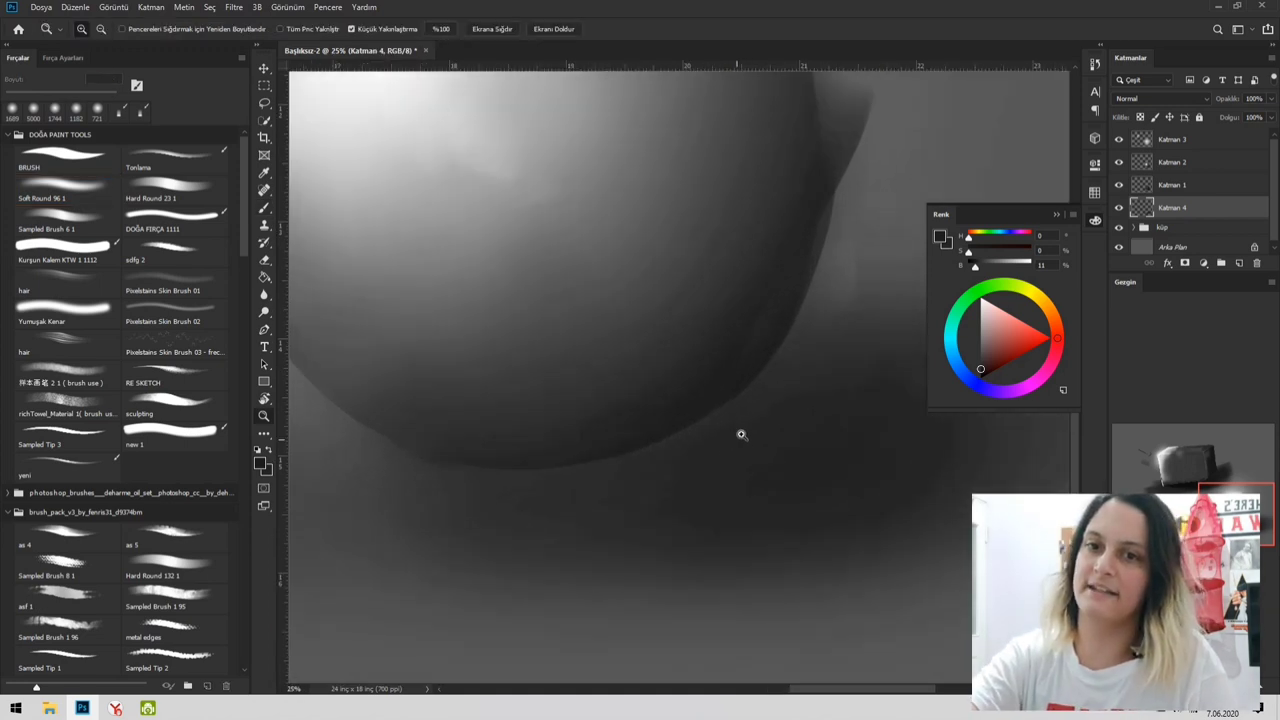
pyautogui.press('b')
pyautogui.moveTo(777, 400)
pyautogui.mouseDown()
pyautogui.moveTo(667, 396)
pyautogui.moveTo(650, 407)
pyautogui.moveTo(683, 449)
pyautogui.mouseUp()
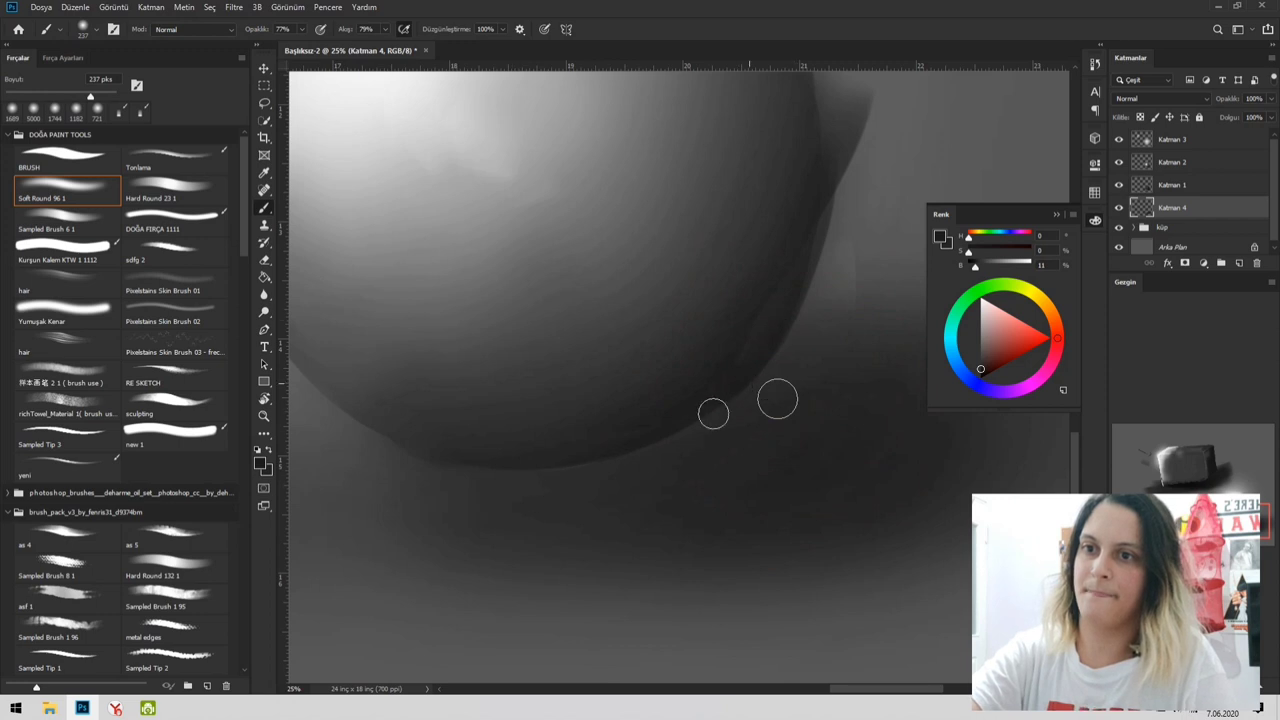
# - Examine the edge between the sphere and its cast shadow up close and in a wider view
pyautogui.press('z')
pyautogui.keyDown('alt'); pyautogui.click(794, 405); pyautogui.keyUp('alt')
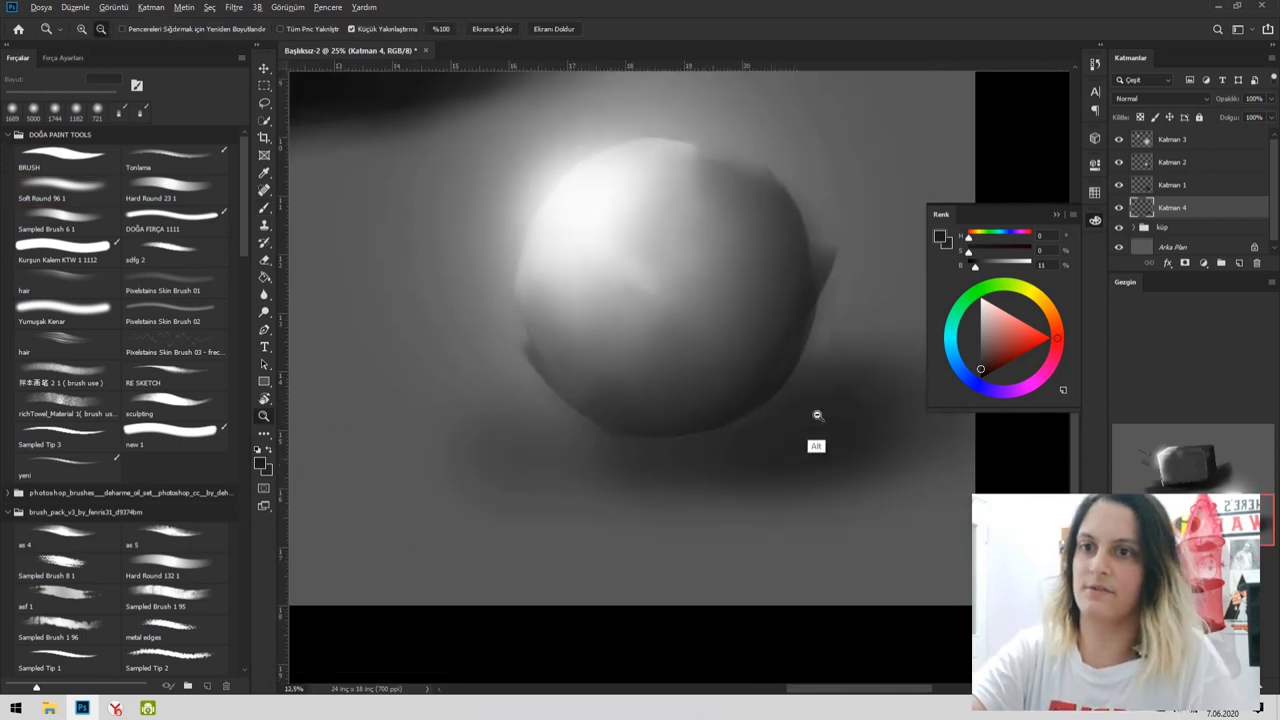
pyautogui.press('b')
pyautogui.press('b')
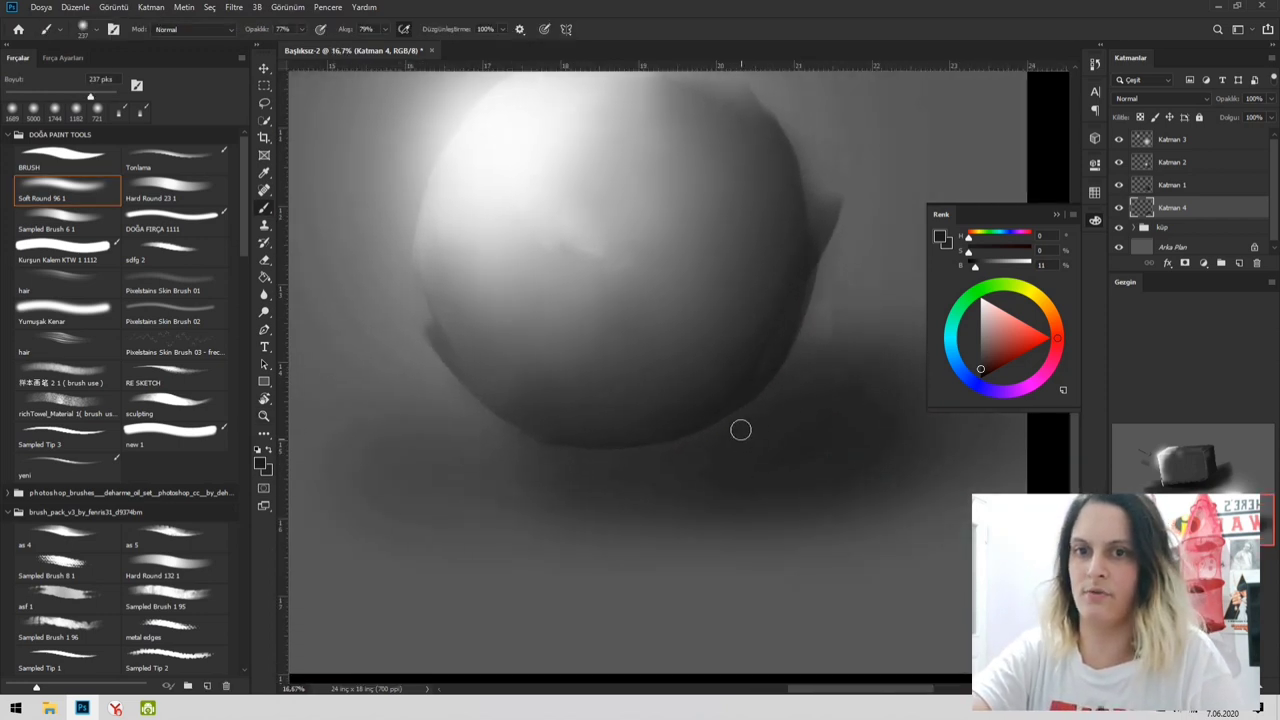
pyautogui.press('z')
pyautogui.moveTo(726, 391); pyautogui.dragTo(843, 387)
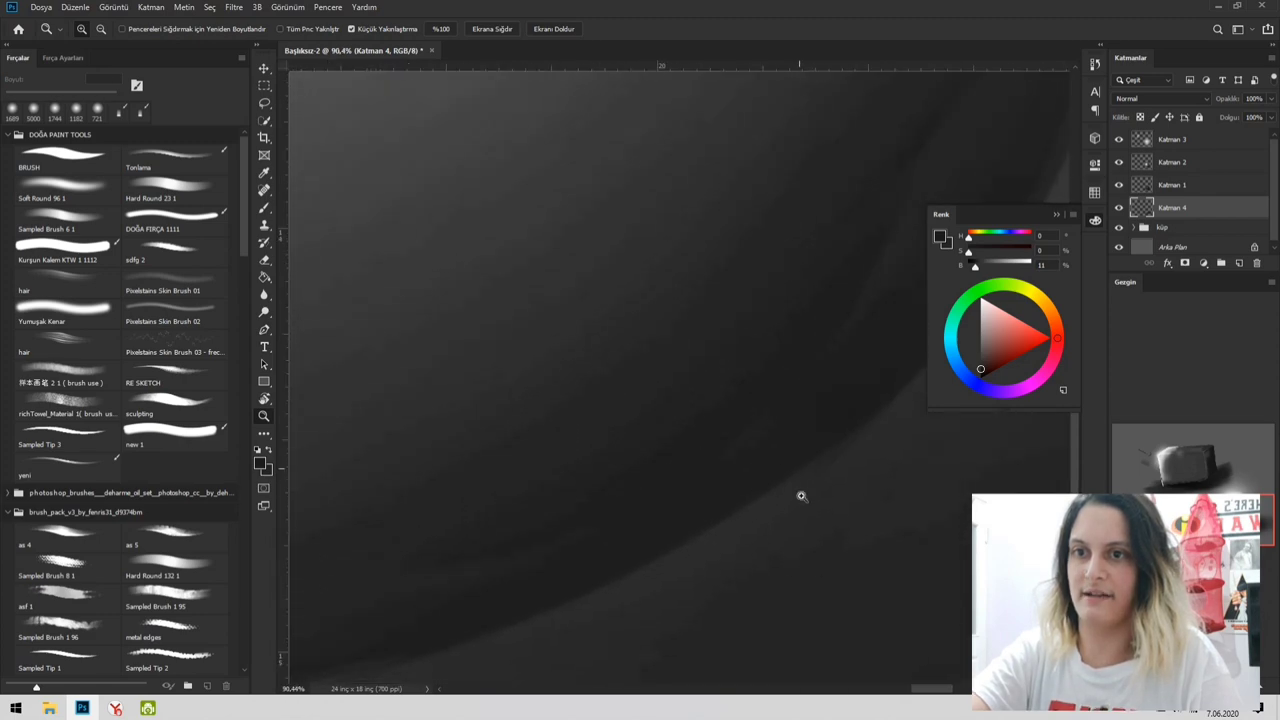
pyautogui.press('b')
pyautogui.press('z')
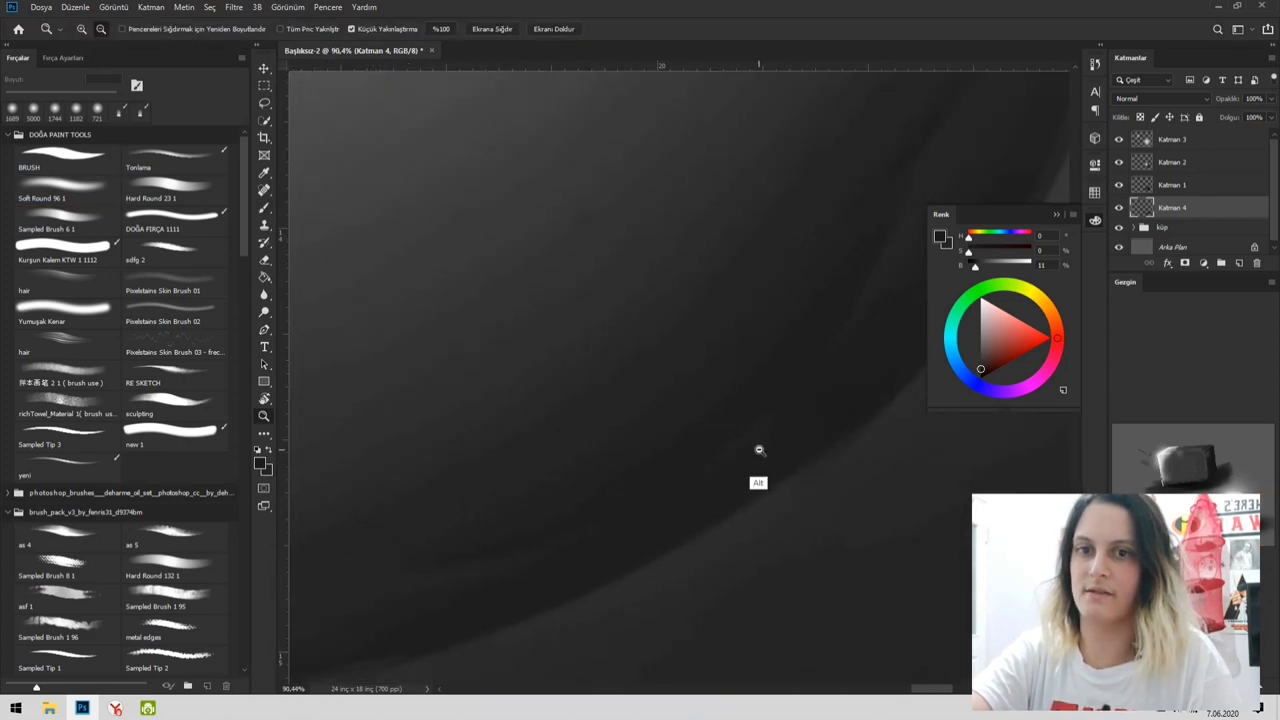
pyautogui.moveTo(759, 450)
pyautogui.mouseDown()
pyautogui.moveTo(771, 451)
pyautogui.moveTo(784, 525)
pyautogui.moveTo(734, 471)
pyautogui.mouseUp()
pyautogui.press('b')
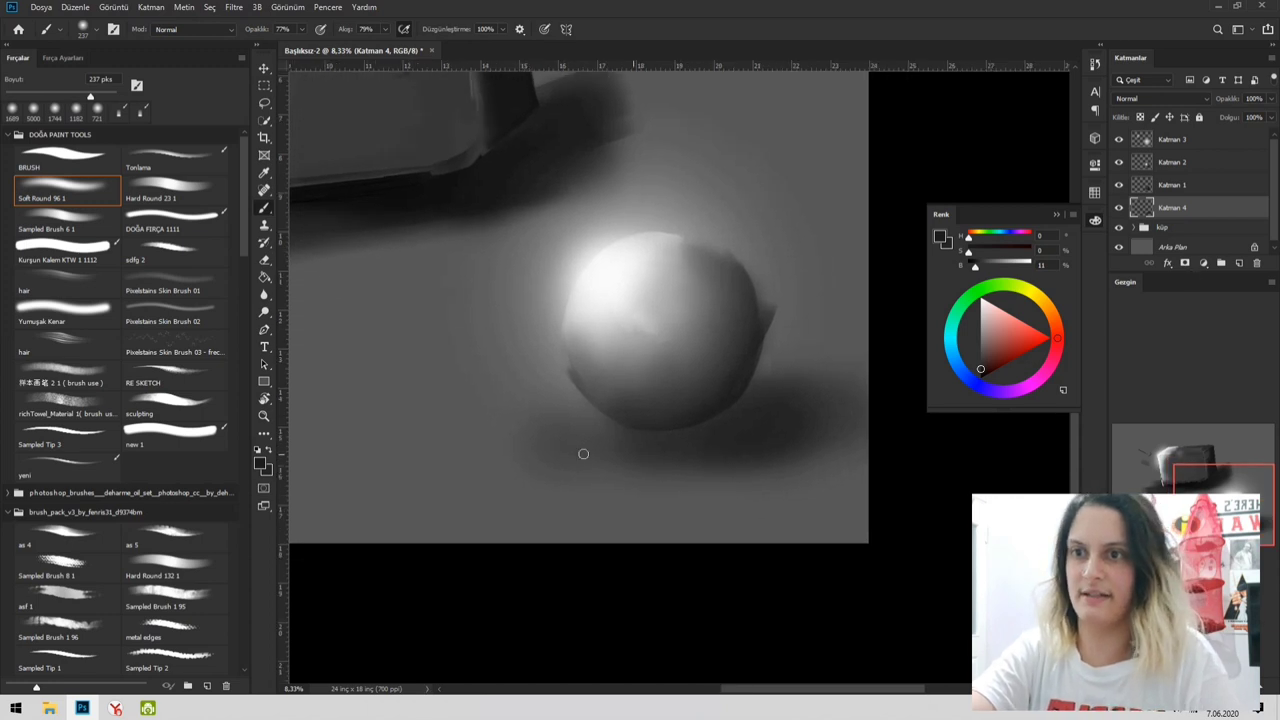
# - Deepen the cast shadow beneath the sphere with pure black, using the brush at 2058 px
pyautogui.moveTo(663, 451); pyautogui.dragTo(739, 450)
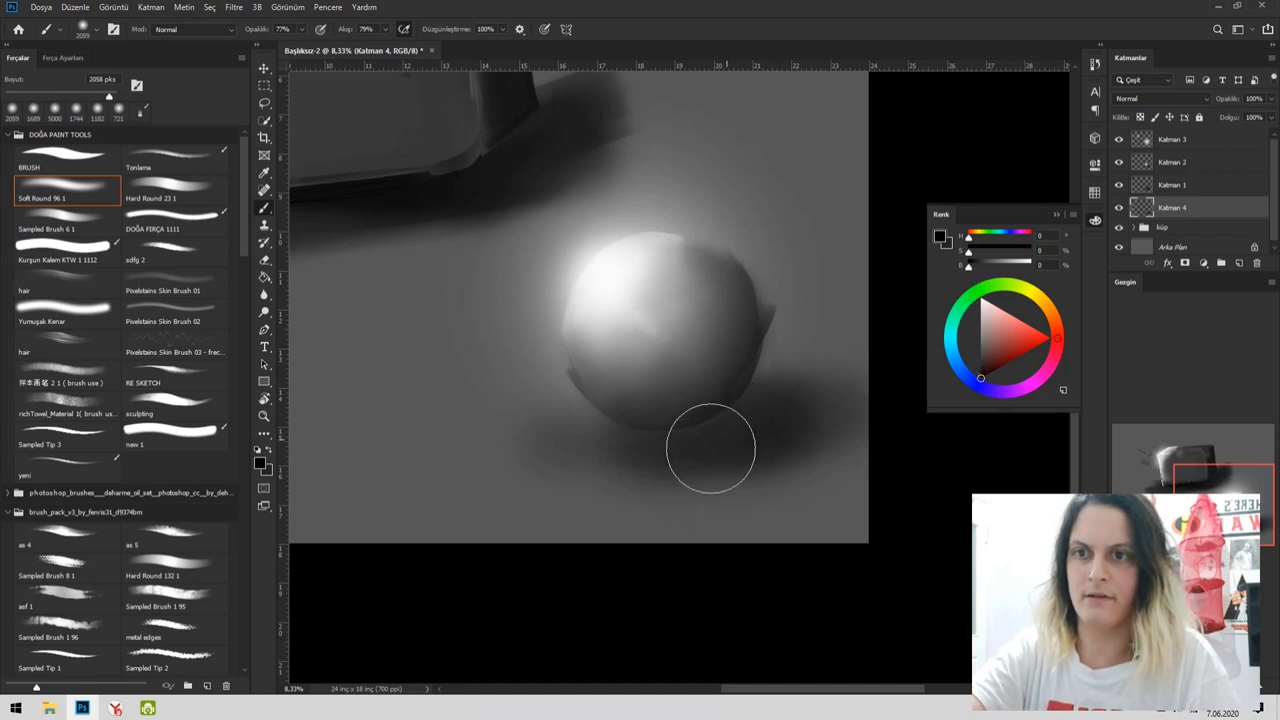
pyautogui.moveTo(703, 452)
pyautogui.mouseDown()
pyautogui.moveTo(860, 440)
pyautogui.moveTo(637, 429)
pyautogui.mouseUp()
pyautogui.hotkey('ctrl', 'space')
pyautogui.moveTo(471, 326); pyautogui.dragTo(680, 414)
pyautogui.moveTo(889, 528); pyautogui.dragTo(546, 366)
pyautogui.moveTo(719, 426); pyautogui.dragTo(403, 269)
pyautogui.moveTo(525, 291); pyautogui.dragTo(280, 169)
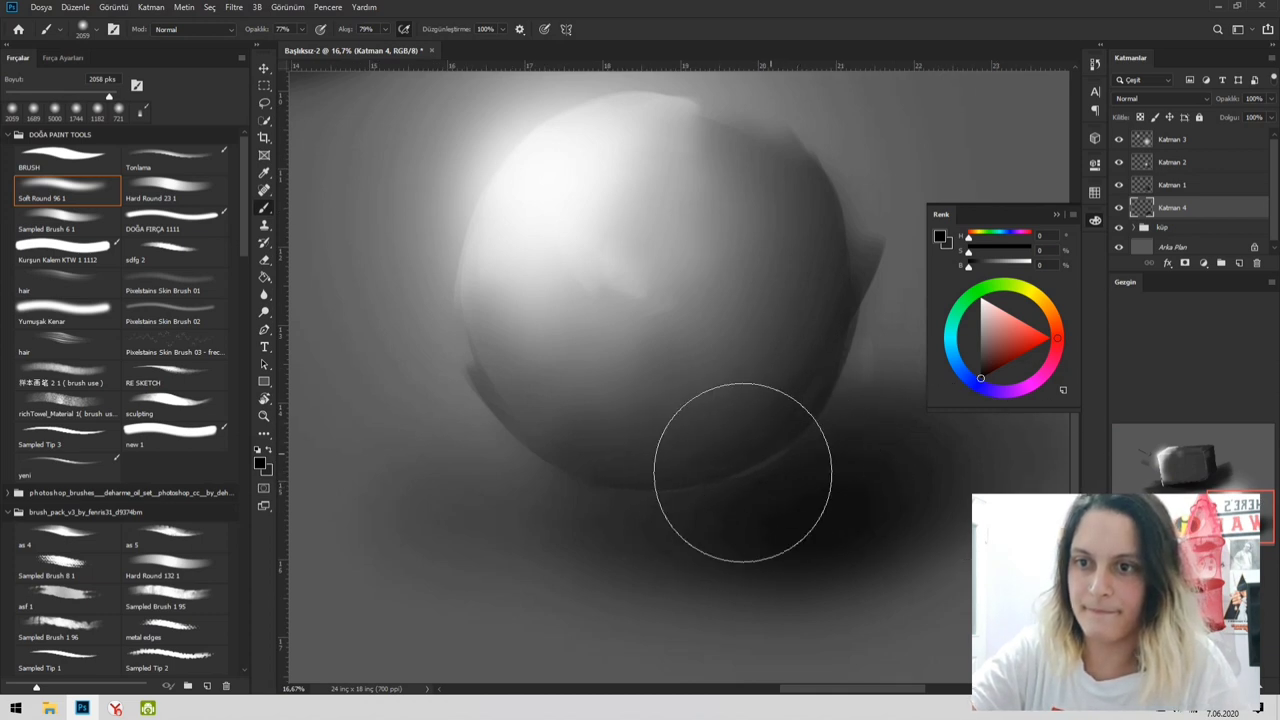
pyautogui.scroll(-1, 837, 431)
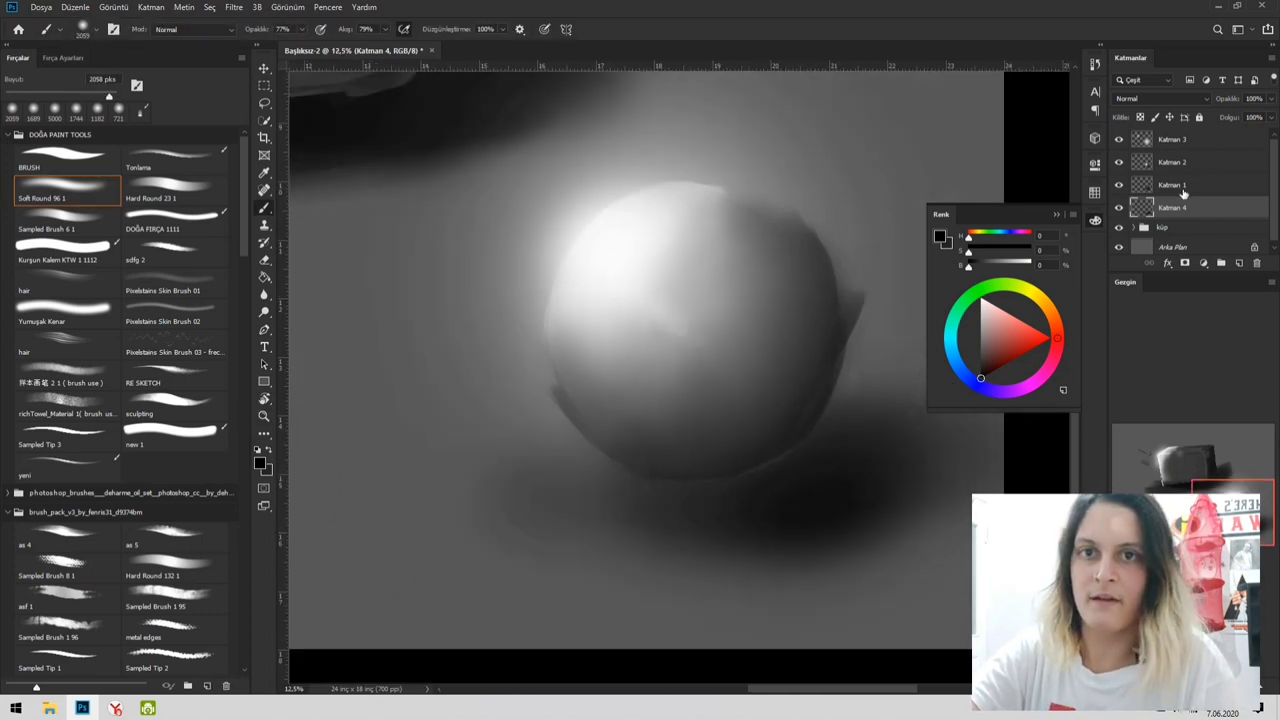
# - Try black shading on Katman 1 and Katman 2, and paint the sphere's lower-right core shadow on Katman 3 at 1065 px
pyautogui.click(1180, 187)
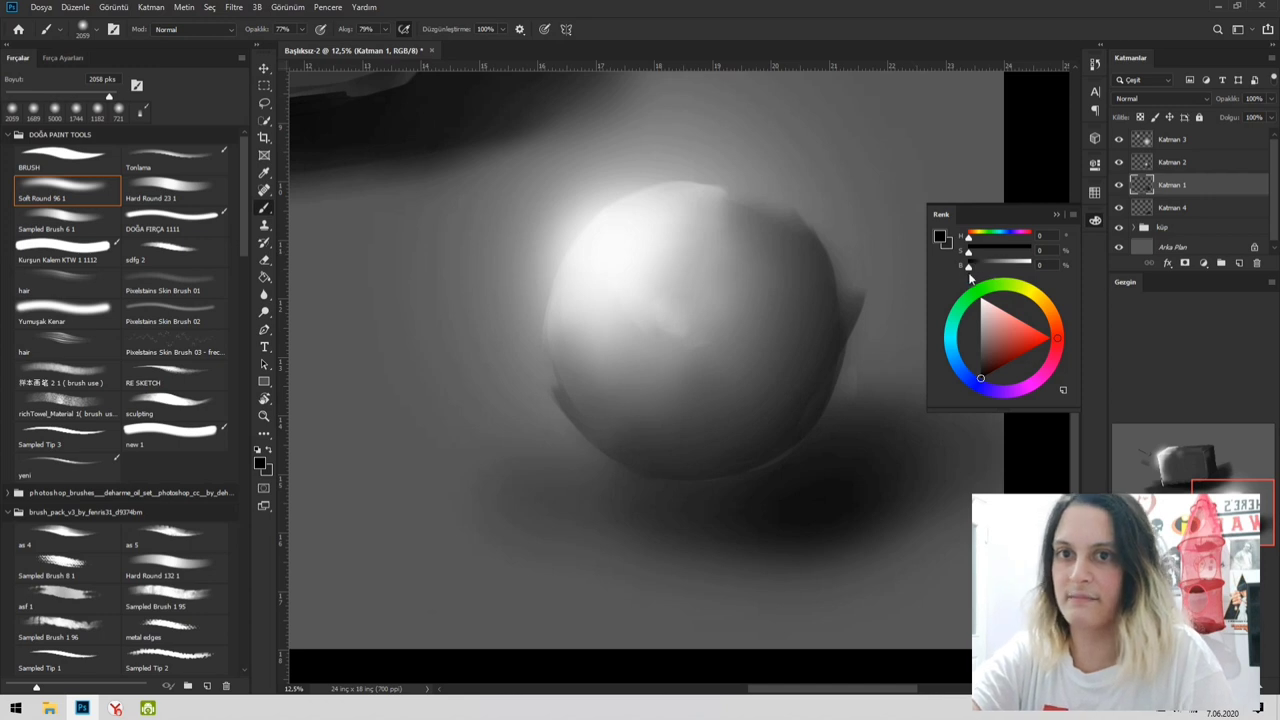
pyautogui.keyDown('alt'); pyautogui.moveTo(780, 397); pyautogui.dragTo(714, 410); pyautogui.keyUp('alt')
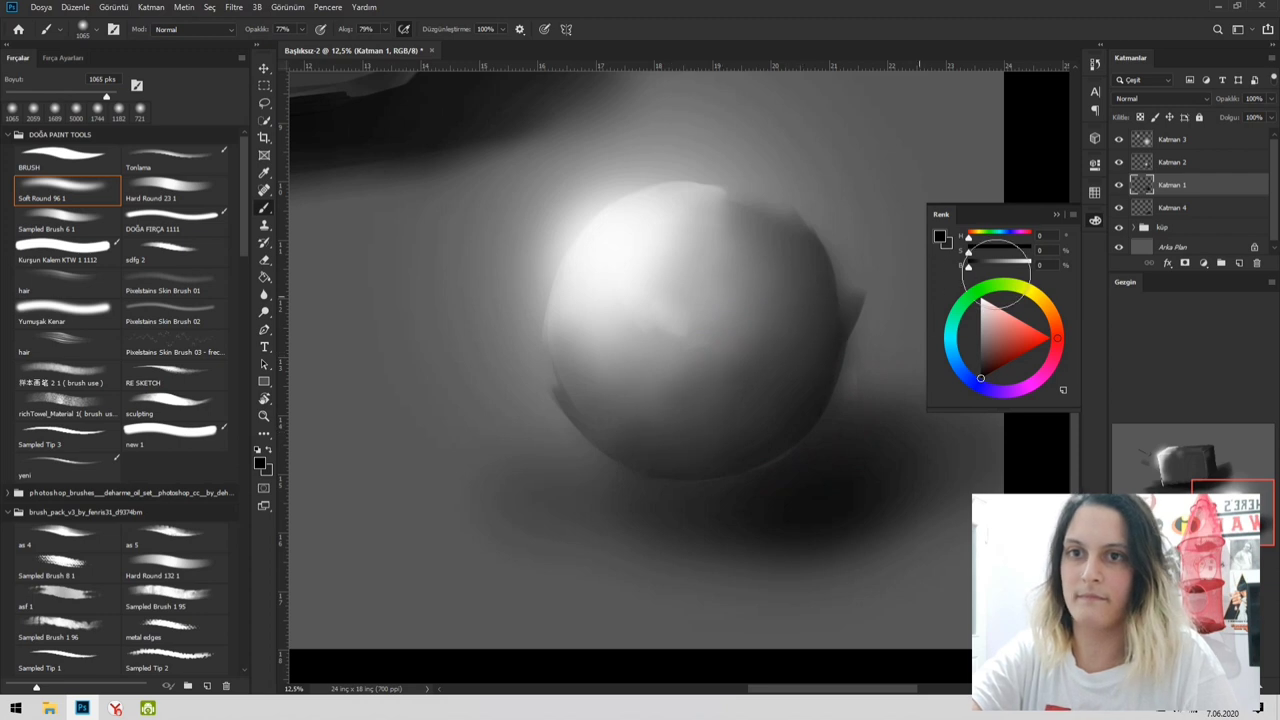
pyautogui.click(1203, 166)
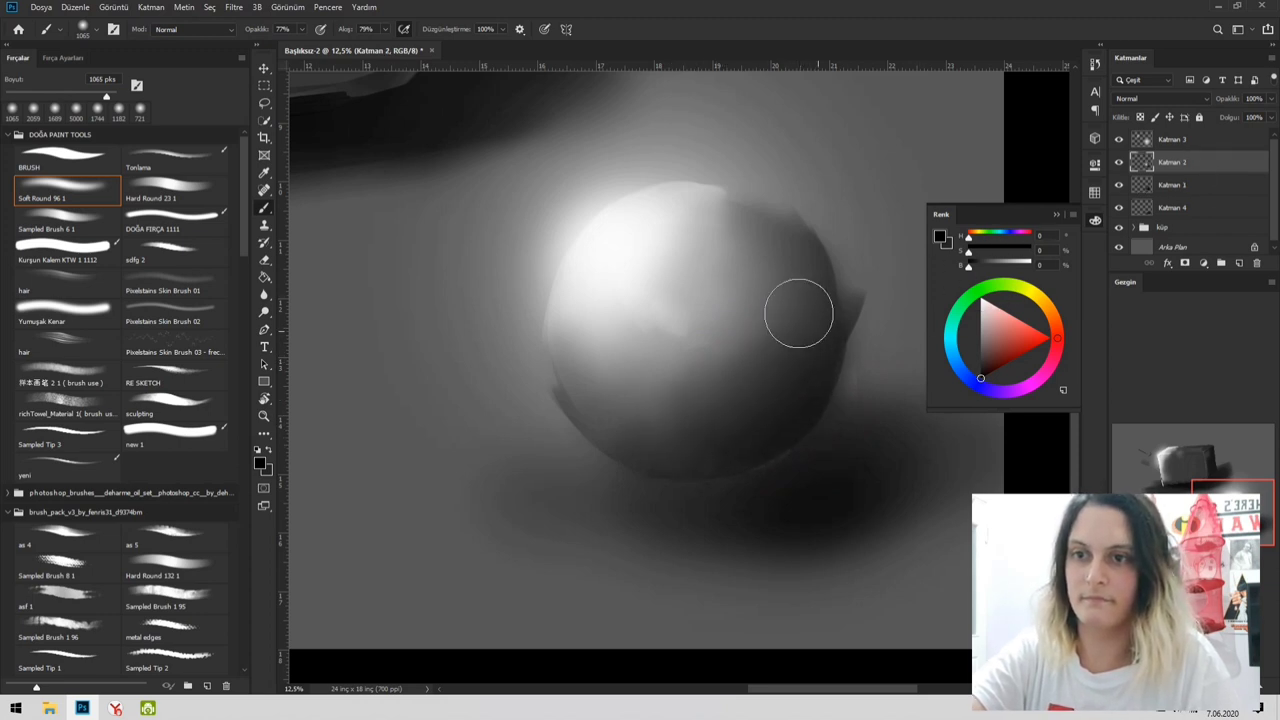
pyautogui.click(1188, 144)
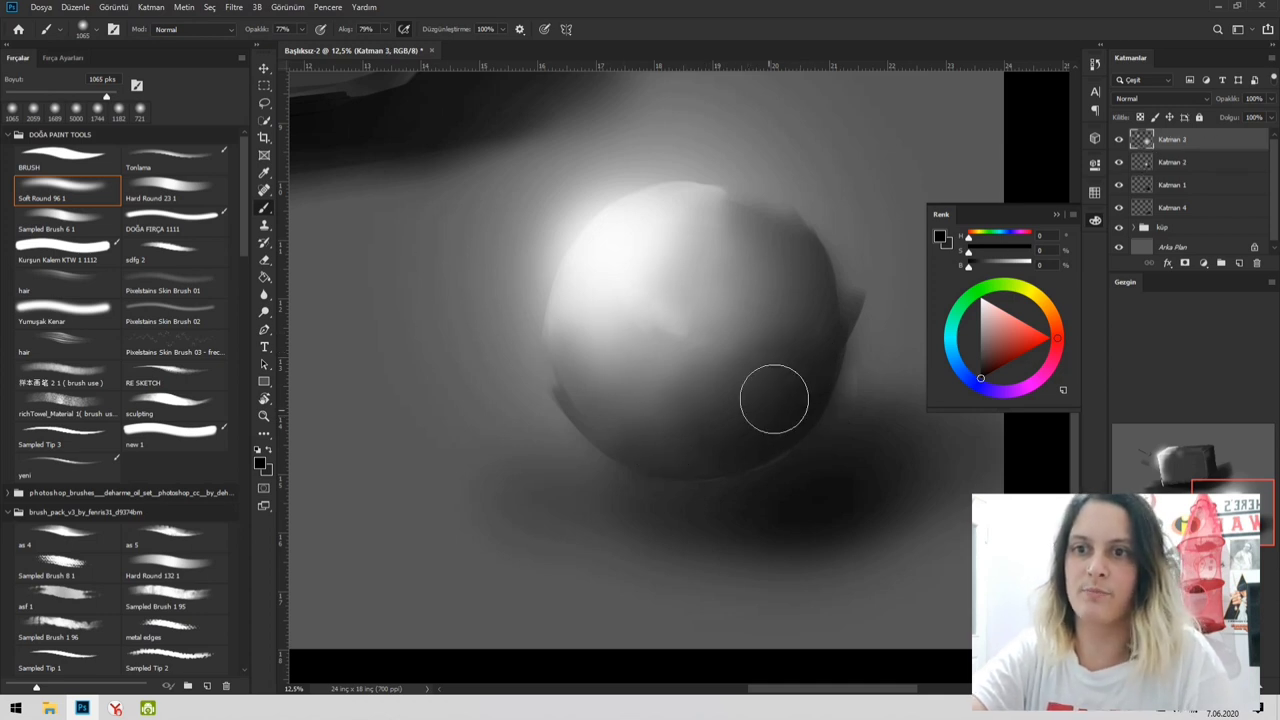
pyautogui.moveTo(774, 399)
pyautogui.mouseDown()
pyautogui.moveTo(686, 439)
pyautogui.moveTo(786, 394)
pyautogui.moveTo(677, 440)
pyautogui.moveTo(647, 428)
pyautogui.moveTo(785, 382)
pyautogui.moveTo(809, 339)
pyautogui.moveTo(766, 407)
pyautogui.moveTo(698, 451)
pyautogui.moveTo(647, 392)
pyautogui.moveTo(795, 420)
pyautogui.mouseUp()
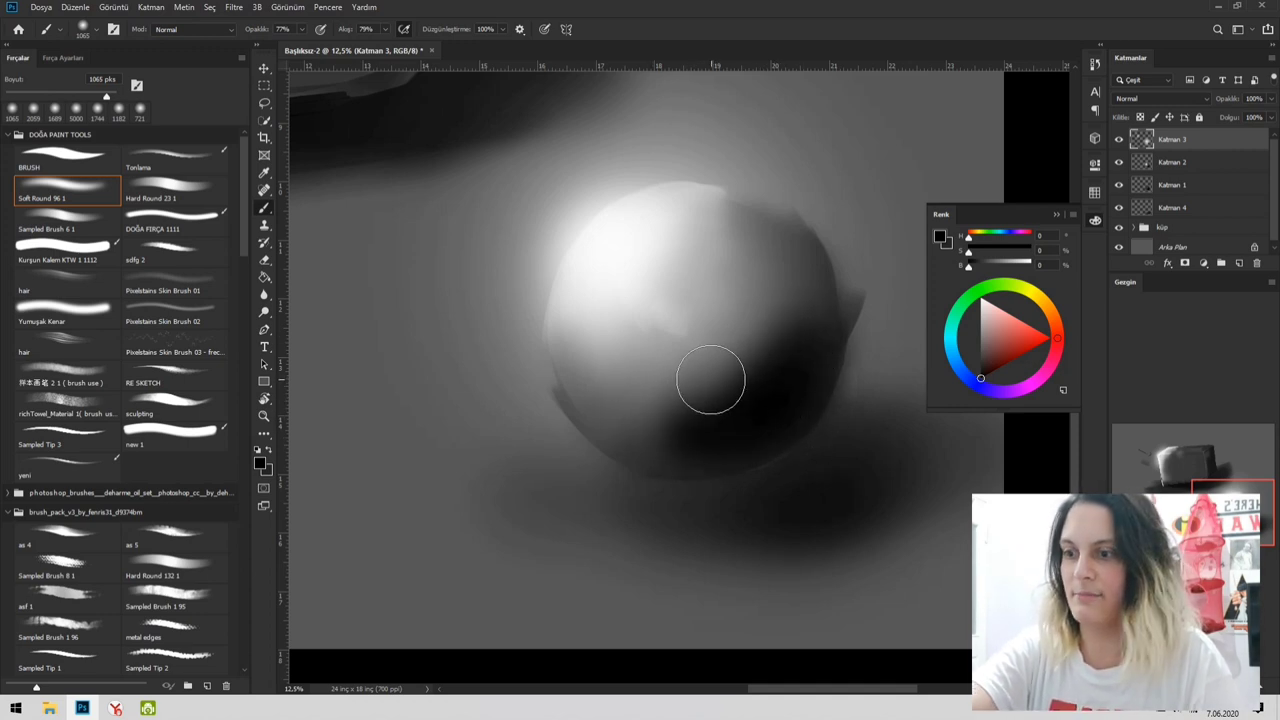
# - Erase along the inner edge of the sphere's black core shadow with the Soft Round 96 1 eraser at 998 px
pyautogui.press('e')
pyautogui.click(76, 205)
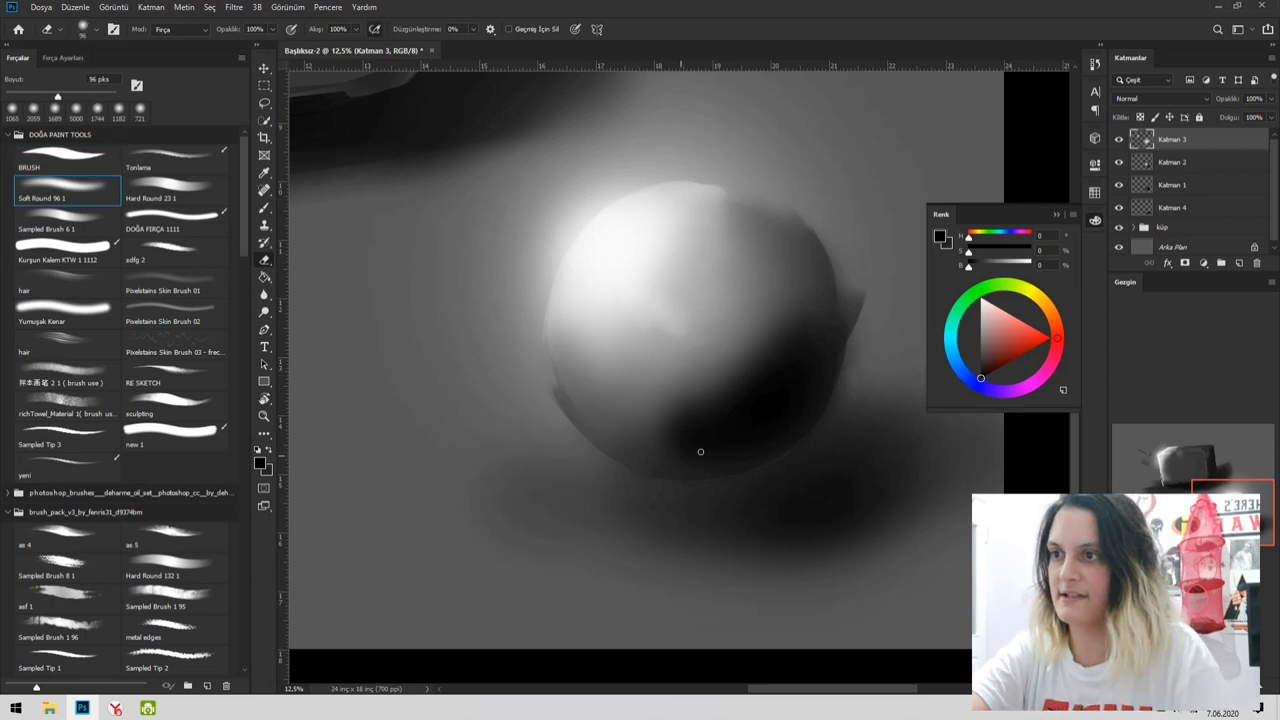
pyautogui.moveTo(714, 394)
pyautogui.mouseDown()
pyautogui.moveTo(771, 323)
pyautogui.moveTo(759, 400)
pyautogui.mouseUp()
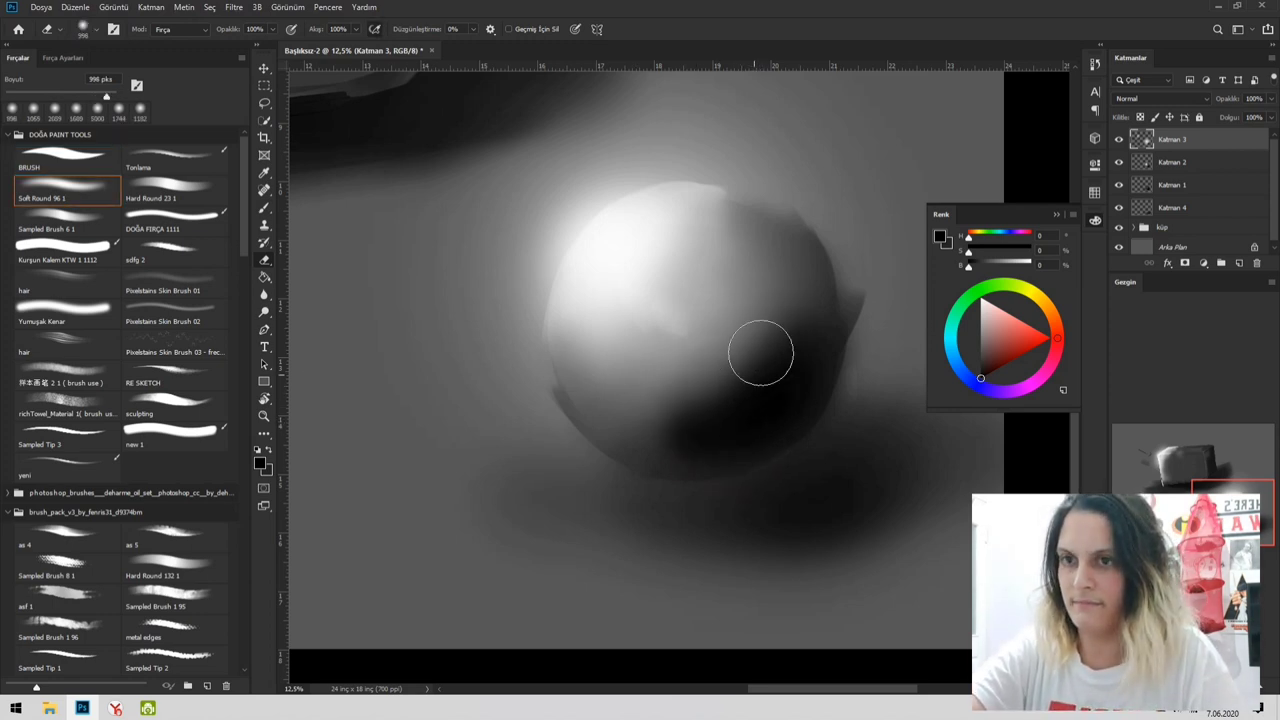
pyautogui.hotkey('ctrl', 'z')
pyautogui.moveTo(766, 340)
pyautogui.mouseDown()
pyautogui.moveTo(699, 410)
pyautogui.moveTo(683, 409)
pyautogui.moveTo(748, 388)
pyautogui.moveTo(775, 336)
pyautogui.moveTo(736, 386)
pyautogui.mouseUp()
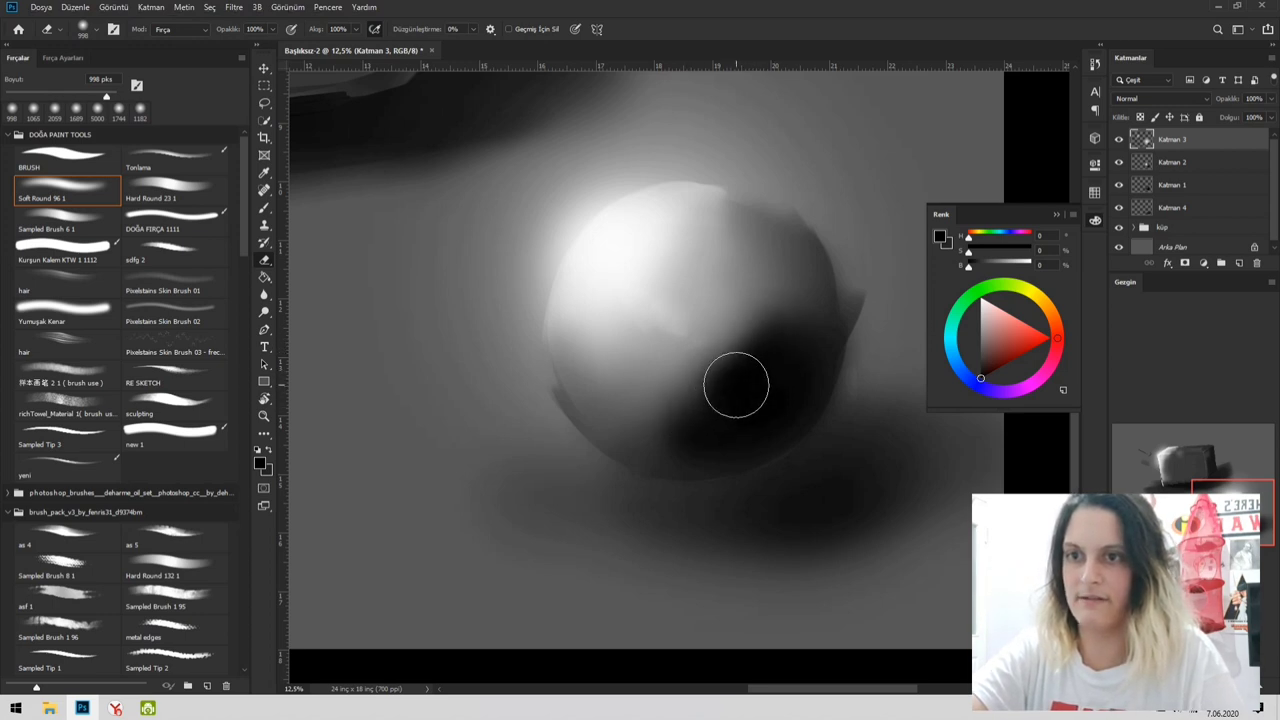
pyautogui.hotkey('ctrl', 'z')
# - Soften the core shadow's inner edge with a sampled 31% brightness gray, working on Katman 2 and Katman 3
pyautogui.click(1172, 164)
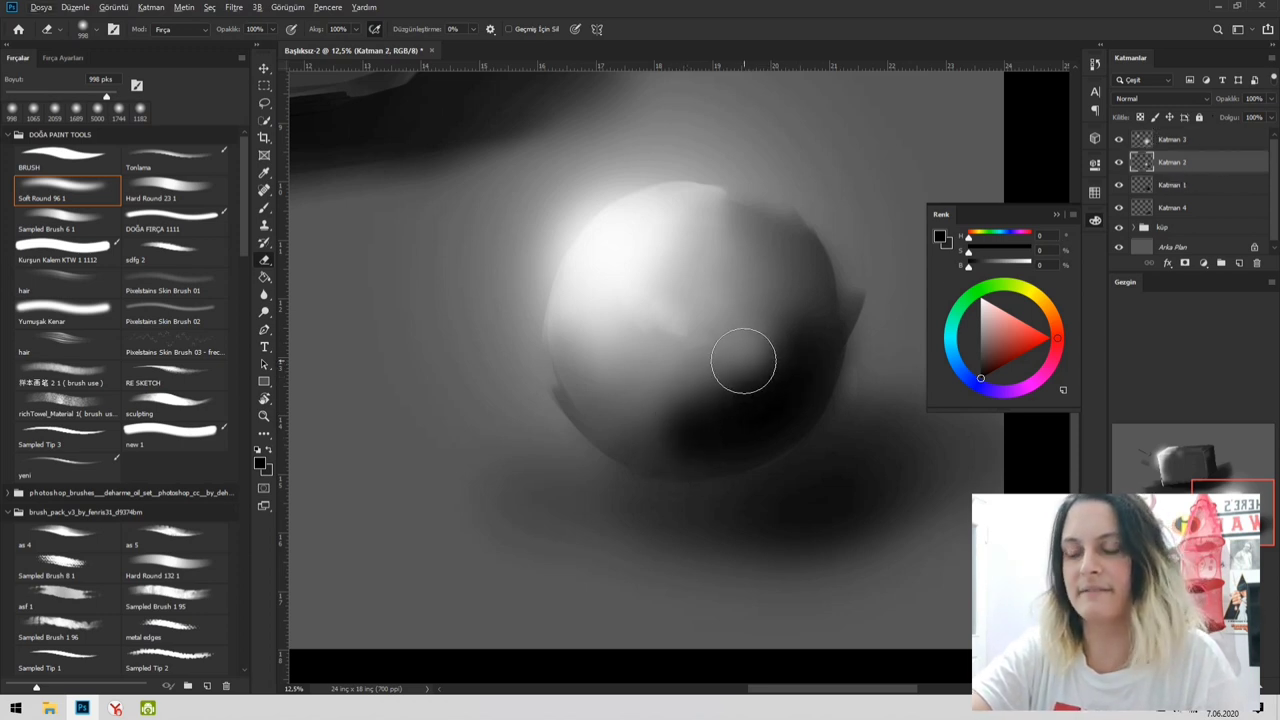
pyautogui.hotkey('alt', 'b')
pyautogui.press('Escape')
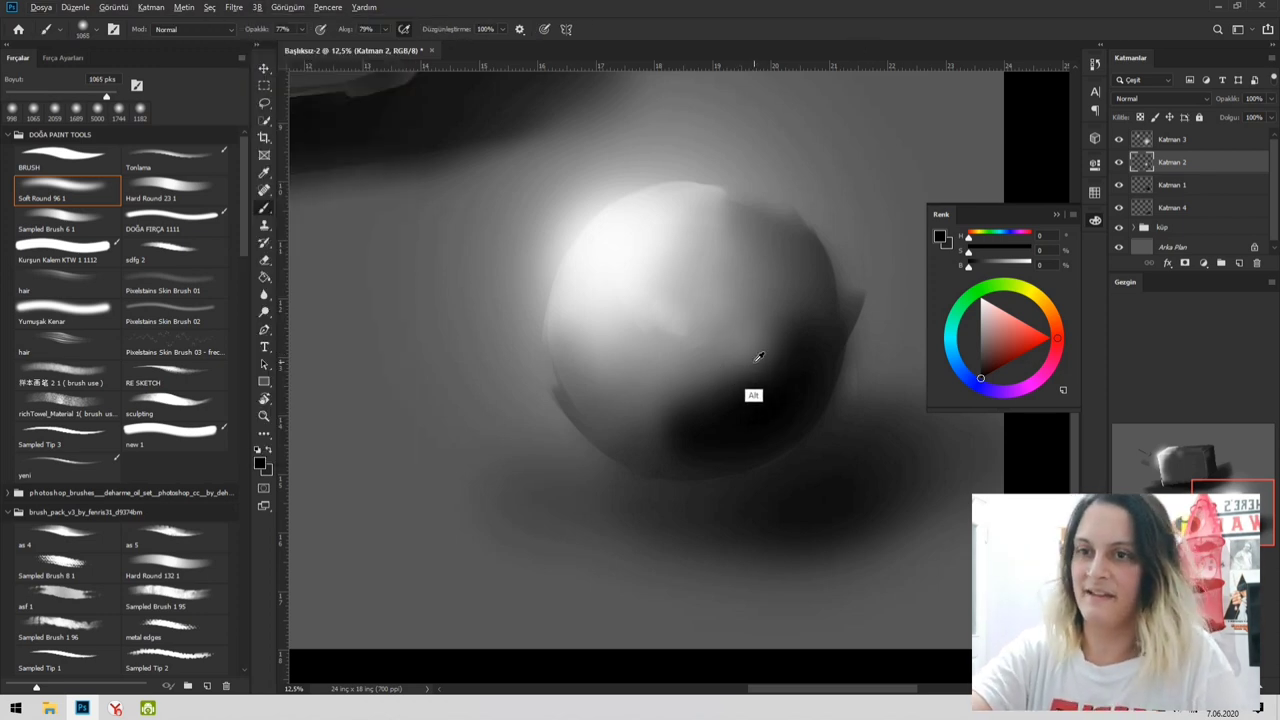
pyautogui.keyDown('alt'); pyautogui.click(759, 357); pyautogui.keyUp('alt')
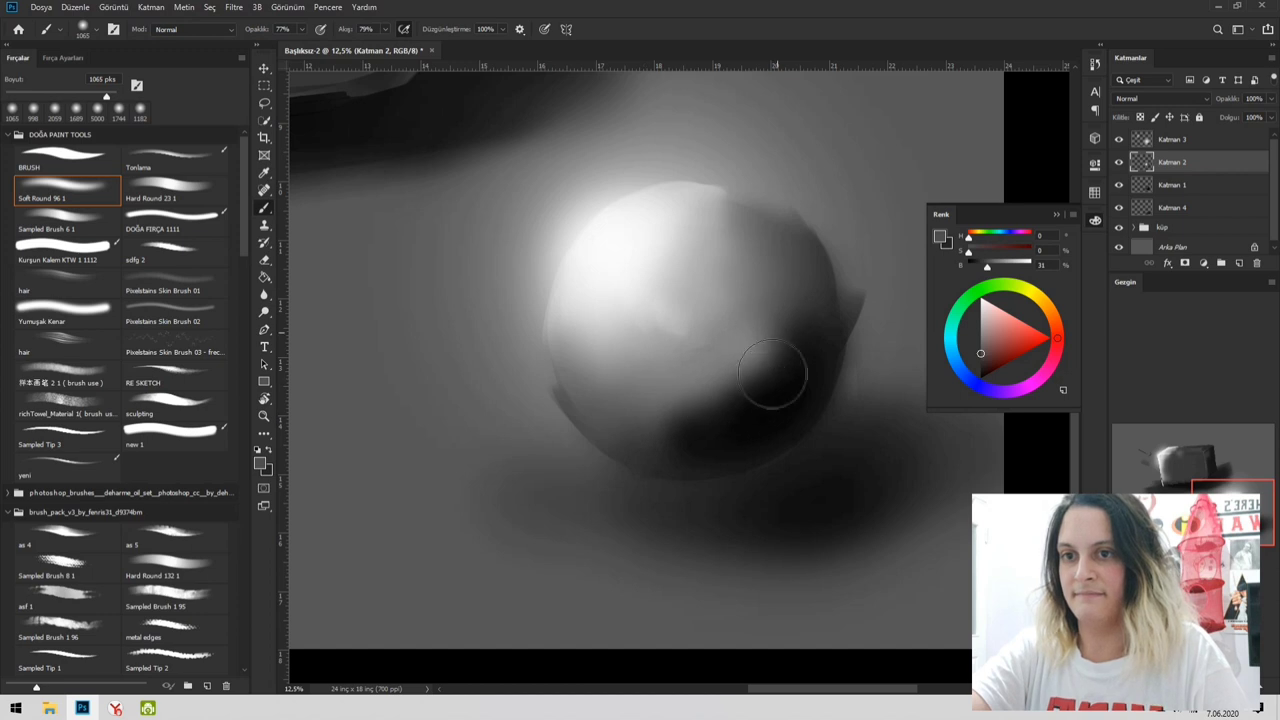
pyautogui.click(1180, 140)
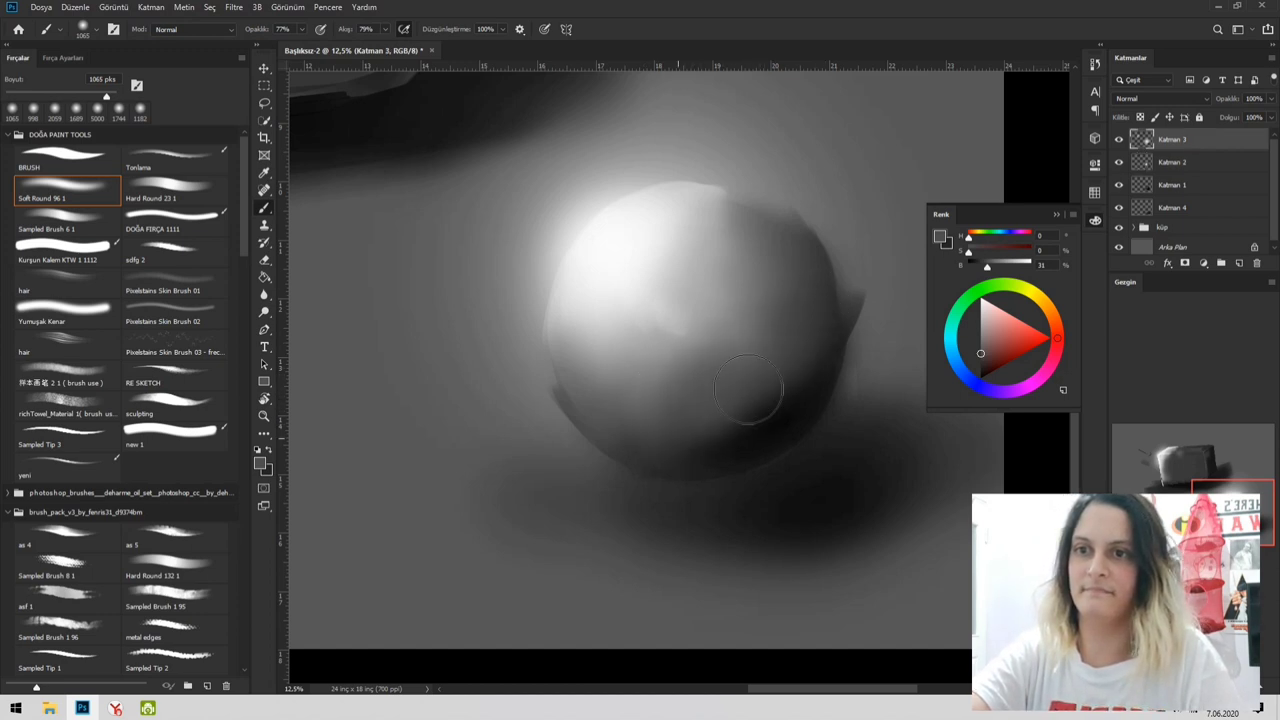
# - Sample a dark gray of 17% brightness from beside the sphere's right edge
pyautogui.keyDown('alt'); pyautogui.click(874, 289); pyautogui.keyUp('alt')
pyautogui.keyDown('alt'); pyautogui.click(836, 306); pyautogui.keyUp('alt')
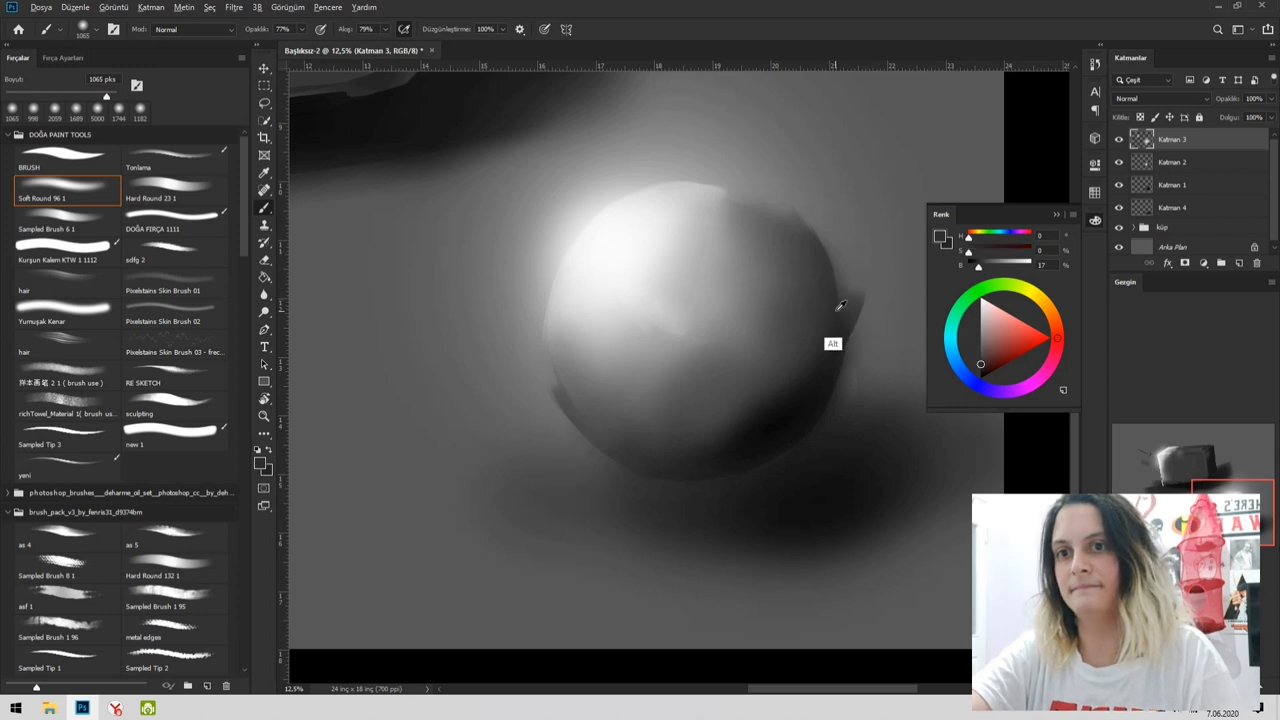
pyautogui.press('z')
pyautogui.keyDown('alt'); pyautogui.click(824, 322); pyautogui.keyUp('alt')
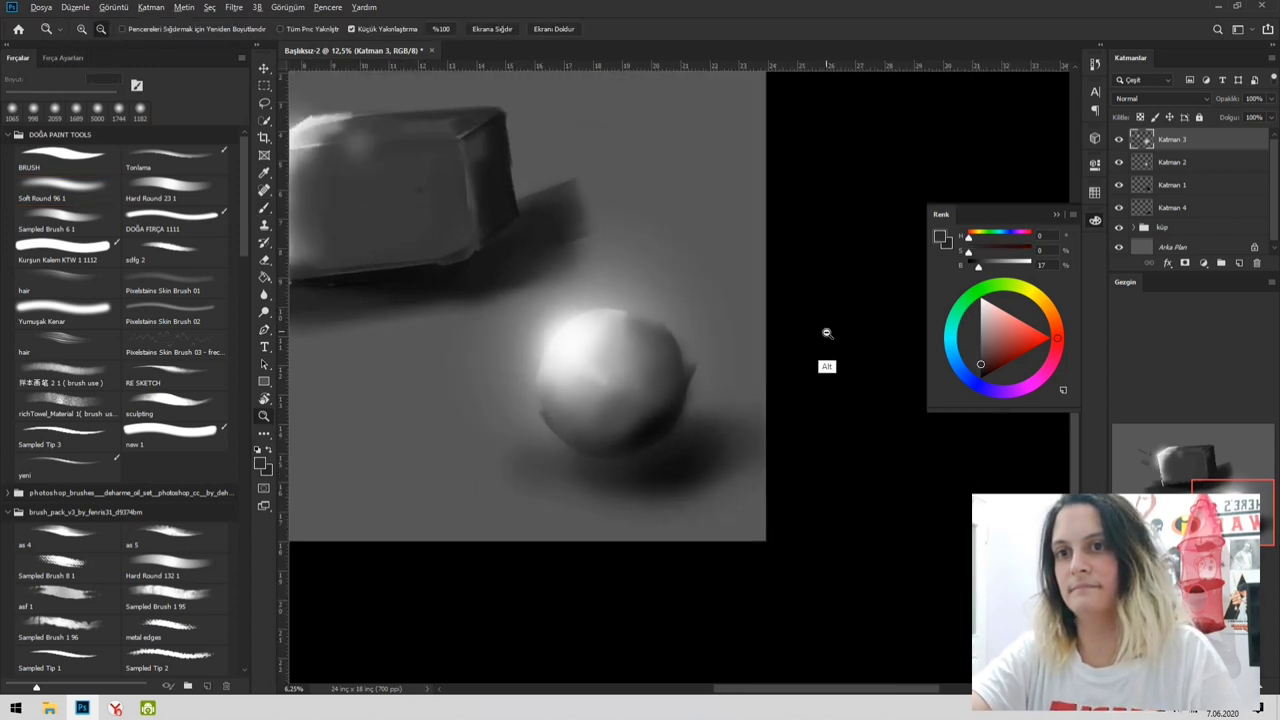
pyautogui.press('b')
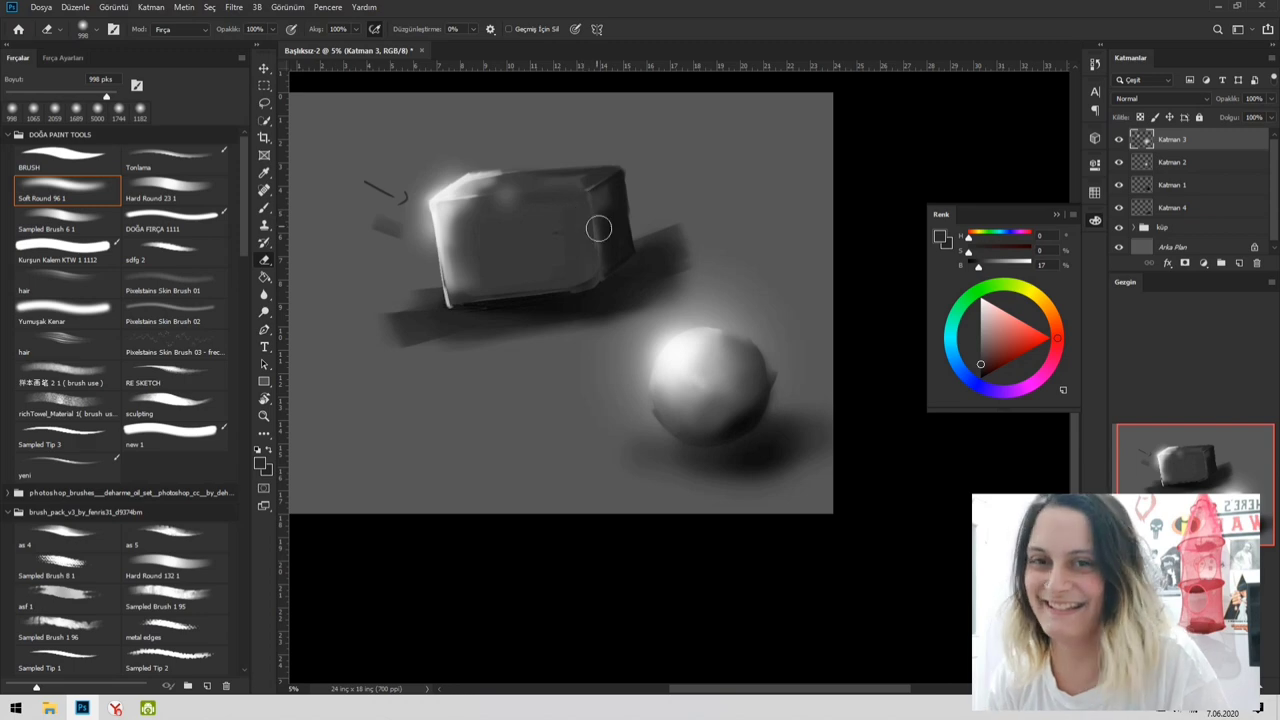
# - Examine close up the block's lower-left corner with its bright edge and the shading across the sphere
pyautogui.hotkey('ctrl', 'space')
pyautogui.moveTo(519, 210)
pyautogui.mouseDown()
pyautogui.moveTo(620, 219)
pyautogui.moveTo(566, 234)
pyautogui.moveTo(569, 262)
pyautogui.moveTo(668, 280)
pyautogui.mouseUp()
pyautogui.hotkey('ctrl', 'space')
pyautogui.moveTo(478, 248)
pyautogui.mouseDown()
pyautogui.moveTo(571, 260)
pyautogui.moveTo(545, 269)
pyautogui.mouseUp()
pyautogui.hotkey('ctrl', 'space')
pyautogui.moveTo(484, 540); pyautogui.dragTo(680, 516)
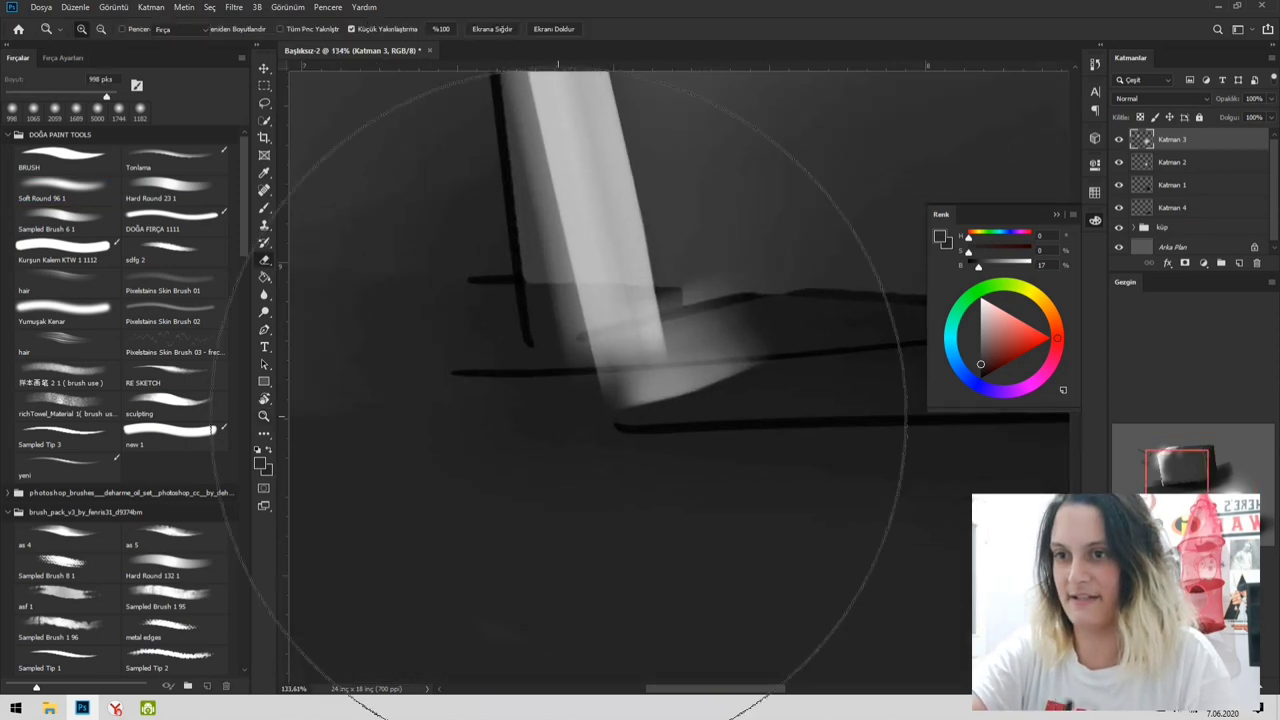
pyautogui.hotkey('ctrl', 'space')
pyautogui.keyDown('alt'); pyautogui.click(586, 384); pyautogui.keyUp('alt')
pyautogui.keyDown('alt'); pyautogui.click(586, 383); pyautogui.keyUp('alt')
pyautogui.keyDown('alt'); pyautogui.click(588, 384); pyautogui.keyUp('alt')
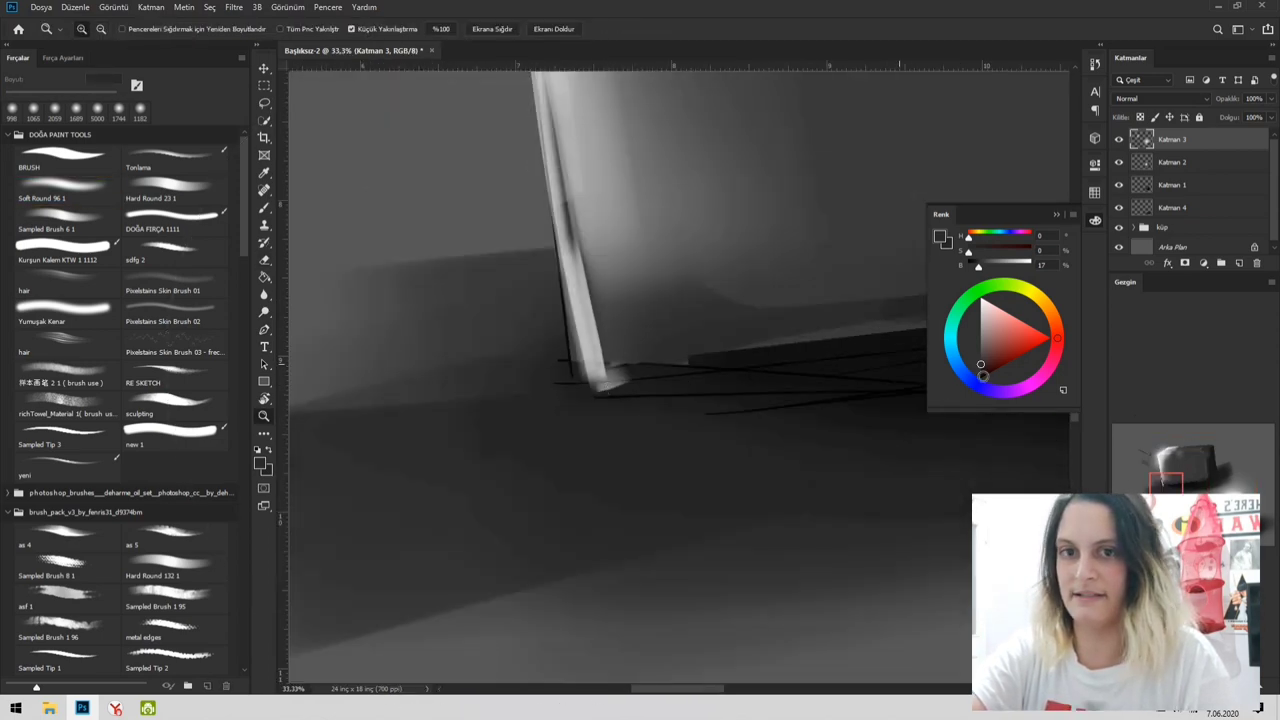
pyautogui.click(1226, 490)
pyautogui.moveTo(1231, 526)
pyautogui.mouseDown()
pyautogui.moveTo(1224, 493)
pyautogui.moveTo(1246, 490)
pyautogui.moveTo(1251, 531)
pyautogui.moveTo(1229, 520)
pyautogui.moveTo(1239, 516)
pyautogui.mouseUp()
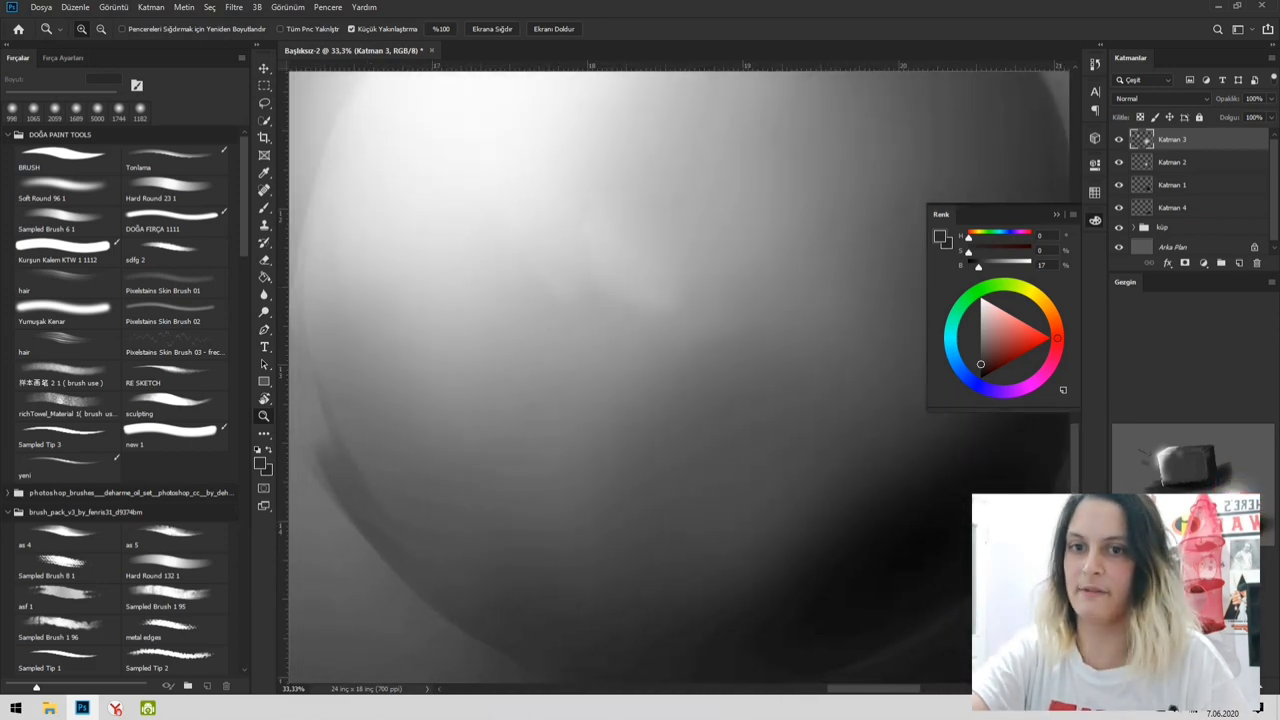
pyautogui.press('e')
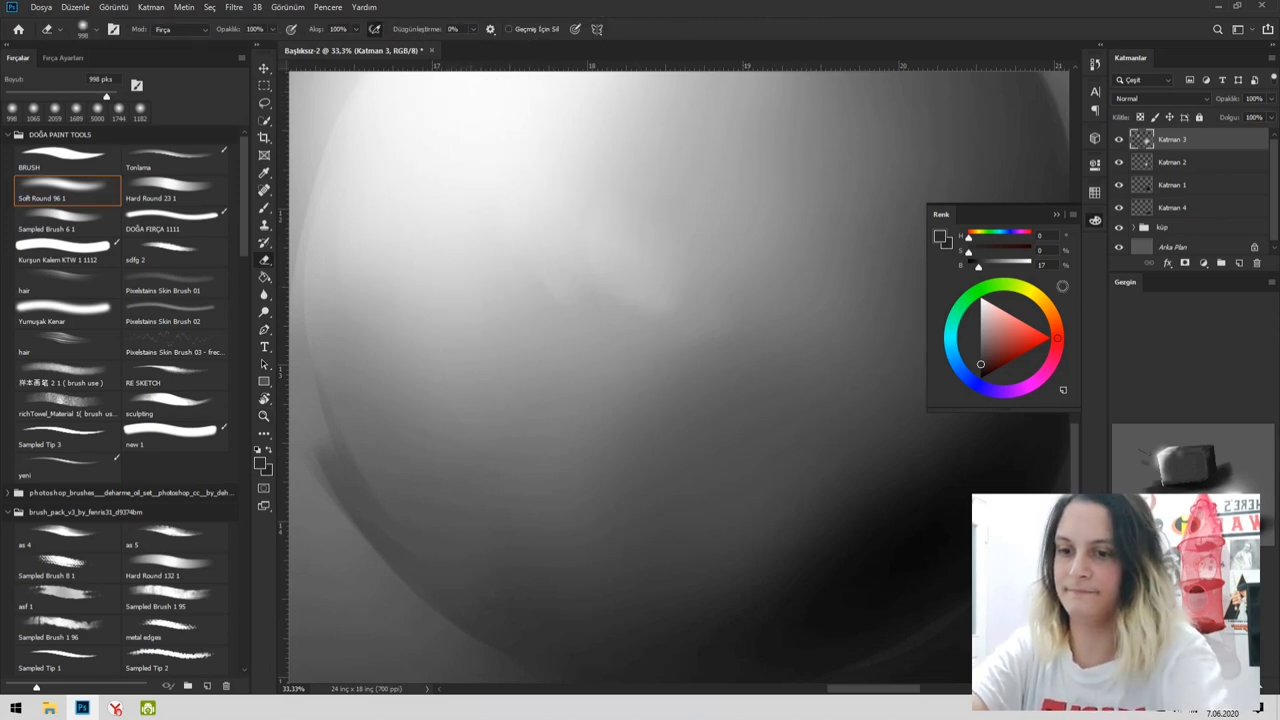
pyautogui.hotkey('ctrl', 'o')
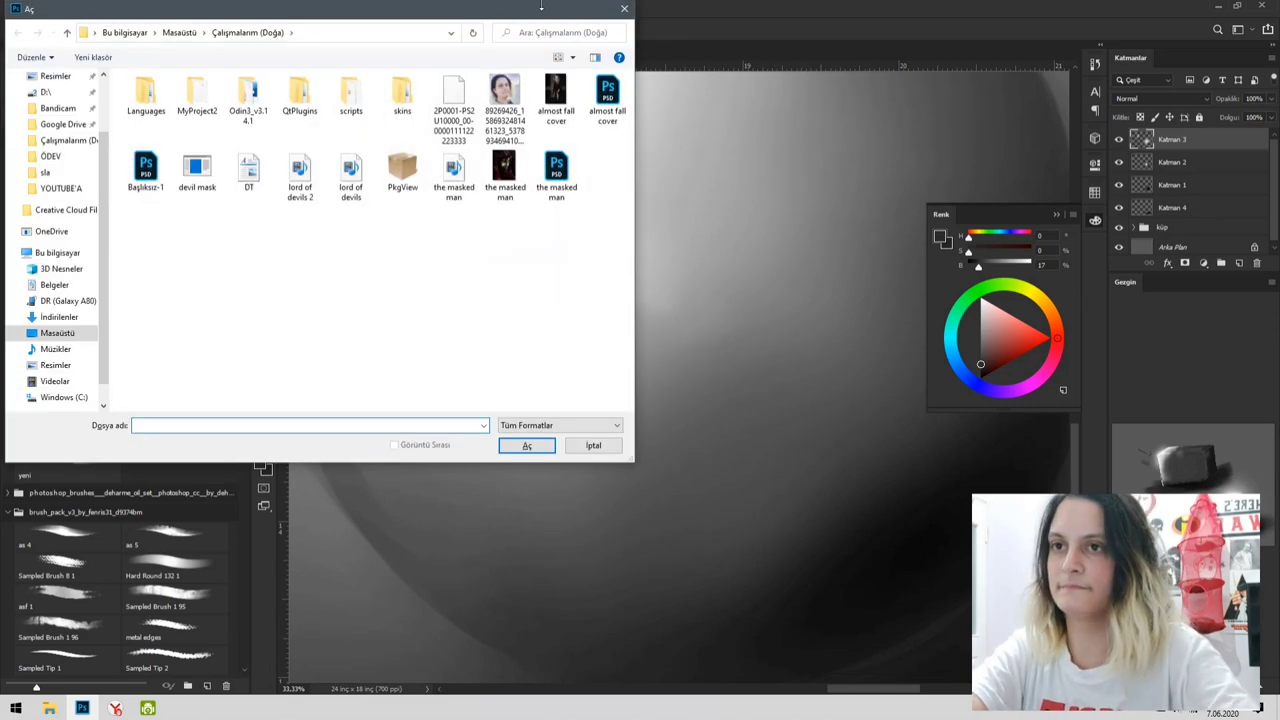
pyautogui.click(628, 10)
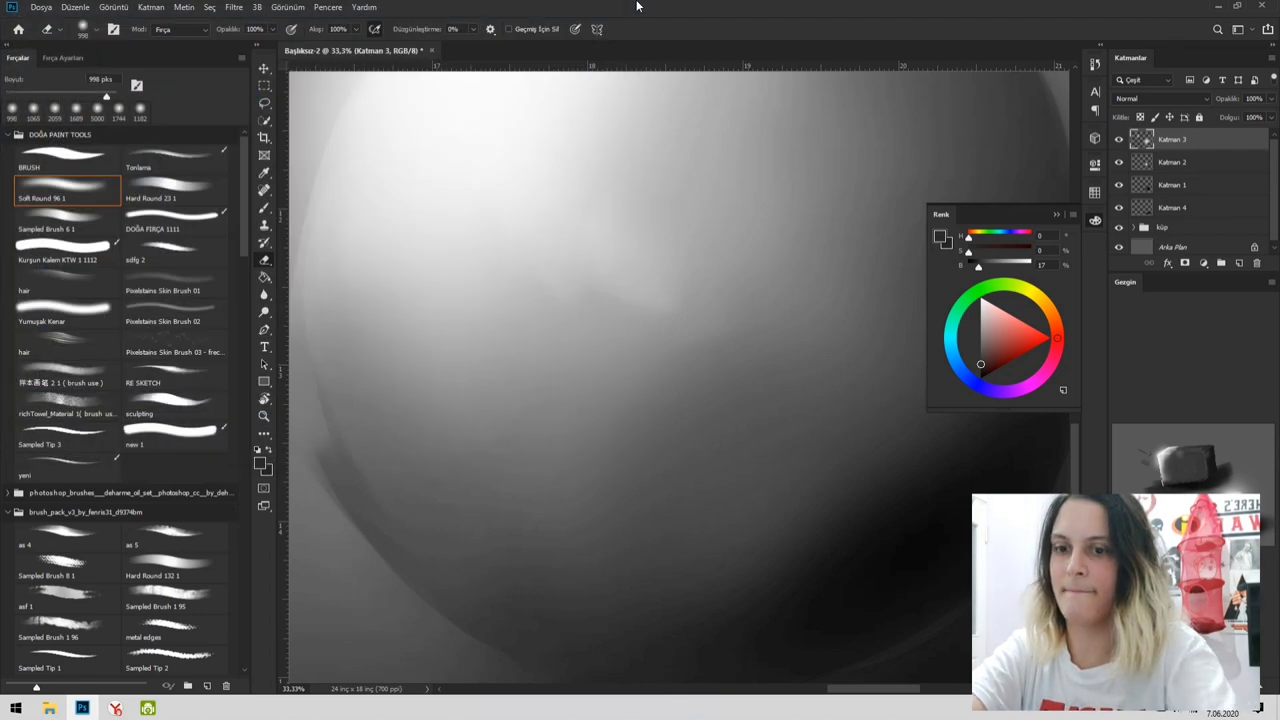
# - Examine the whole block-and-sphere composition fitted to the screen, in the full-screen modes and from further out
pyautogui.hotkey('ctrl', '0')
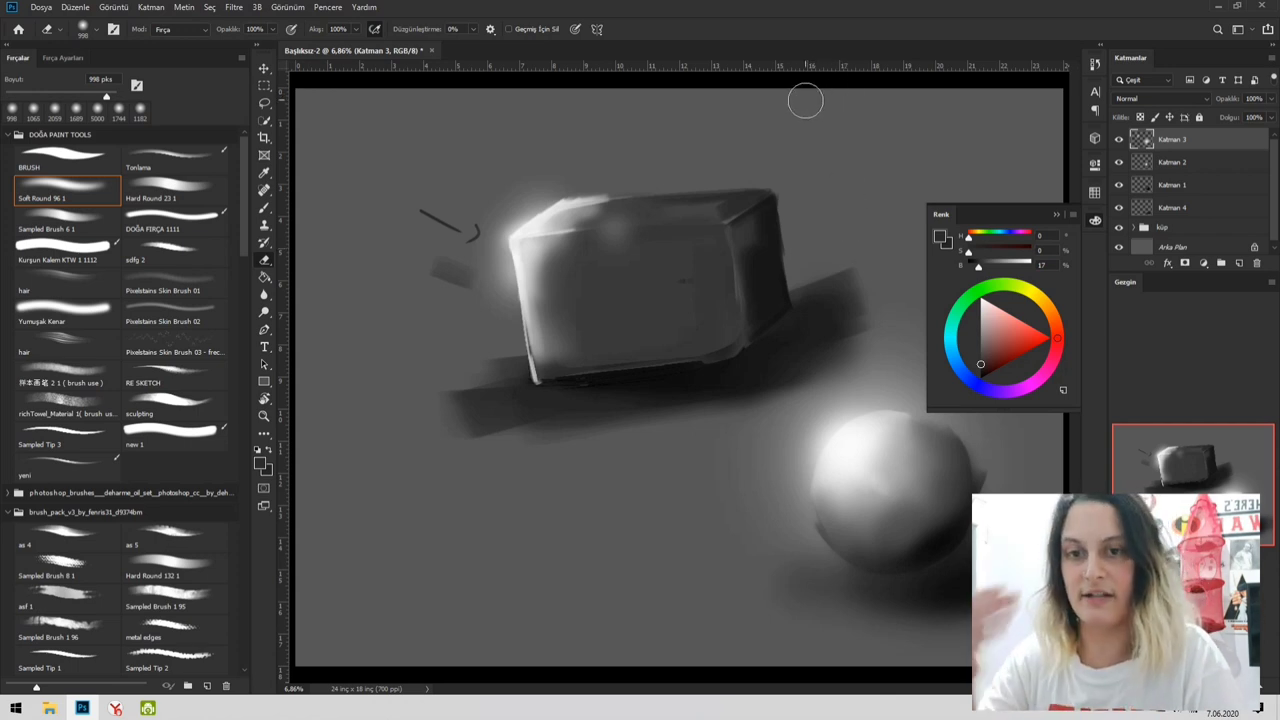
pyautogui.press('f')
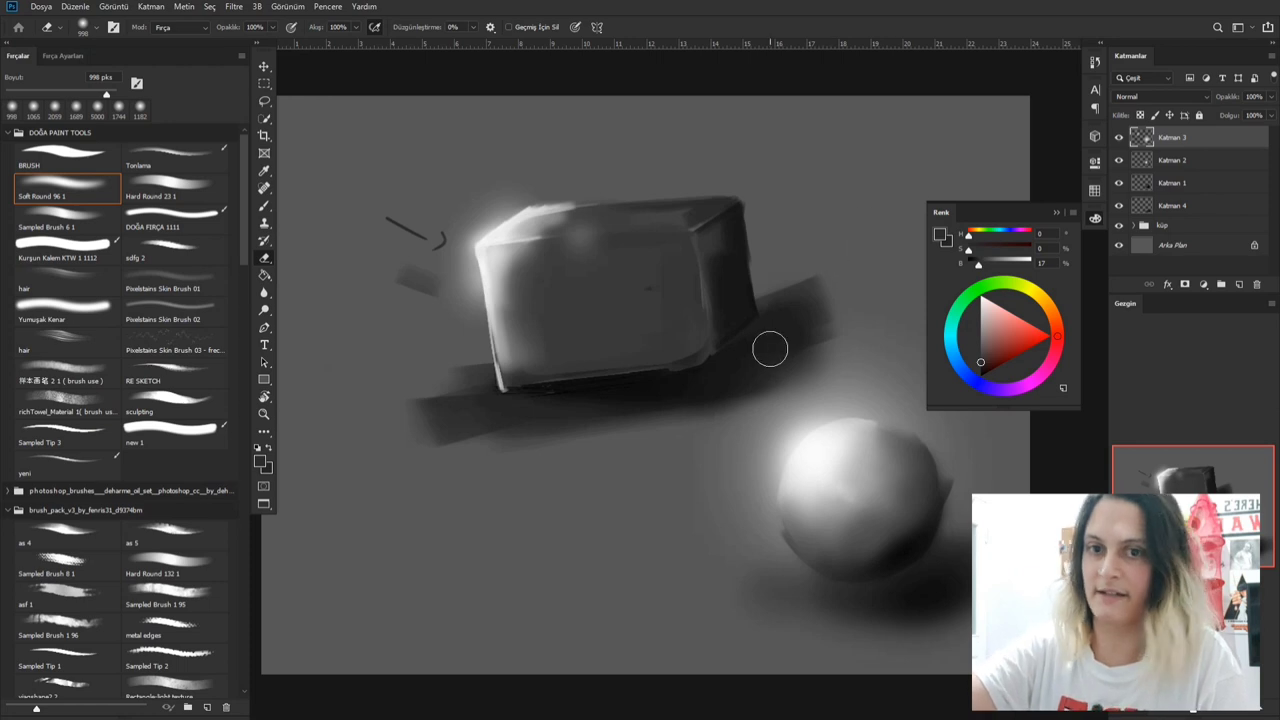
pyautogui.press('f')
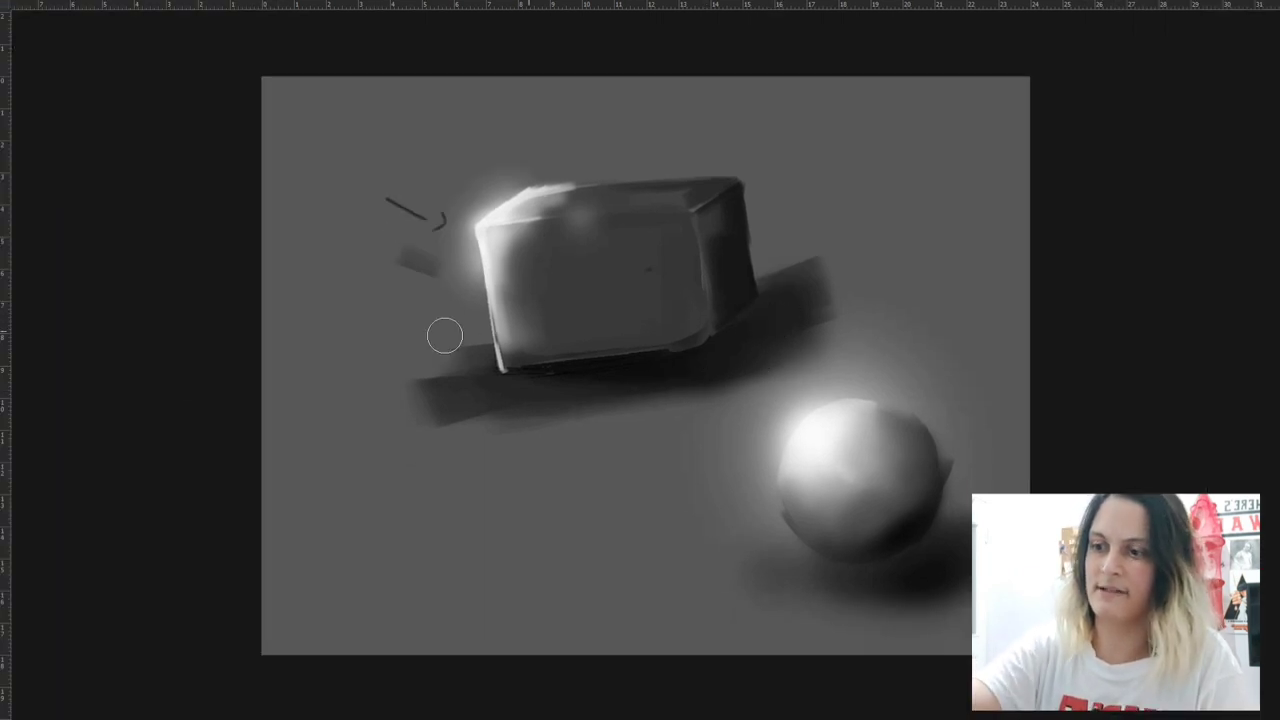
pyautogui.moveTo(3, 445)
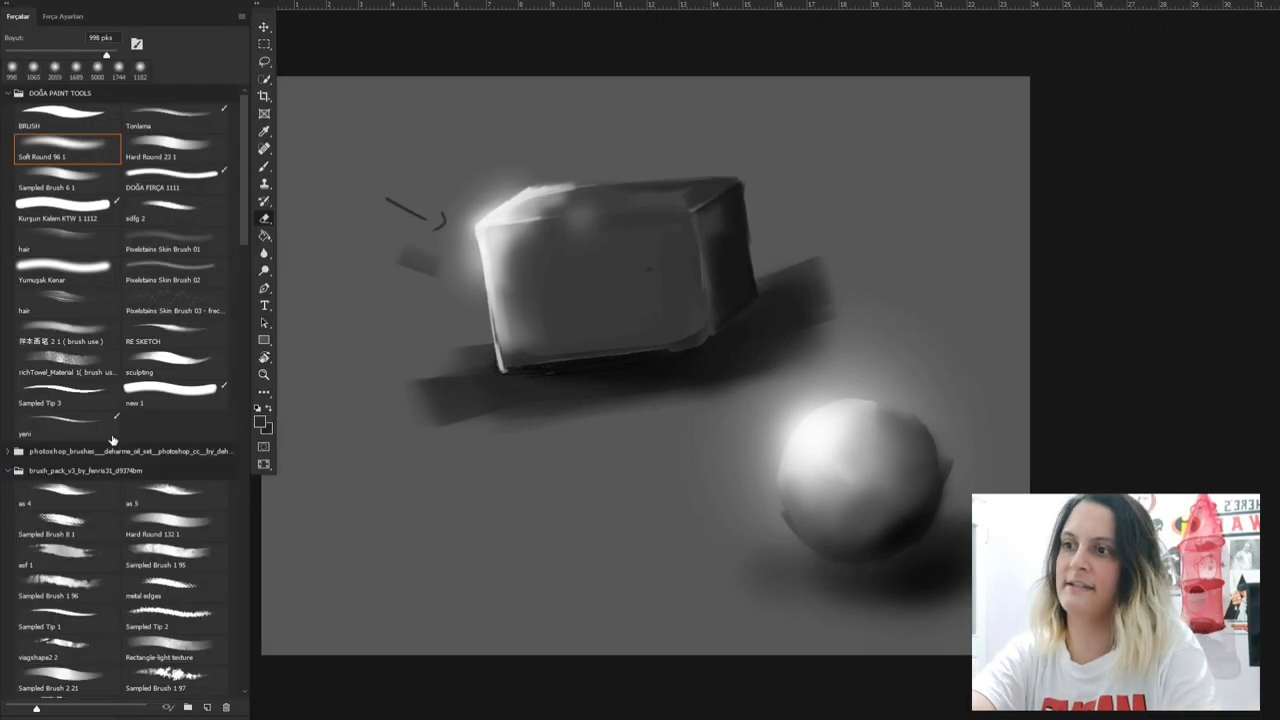
pyautogui.moveTo(1268, 372)
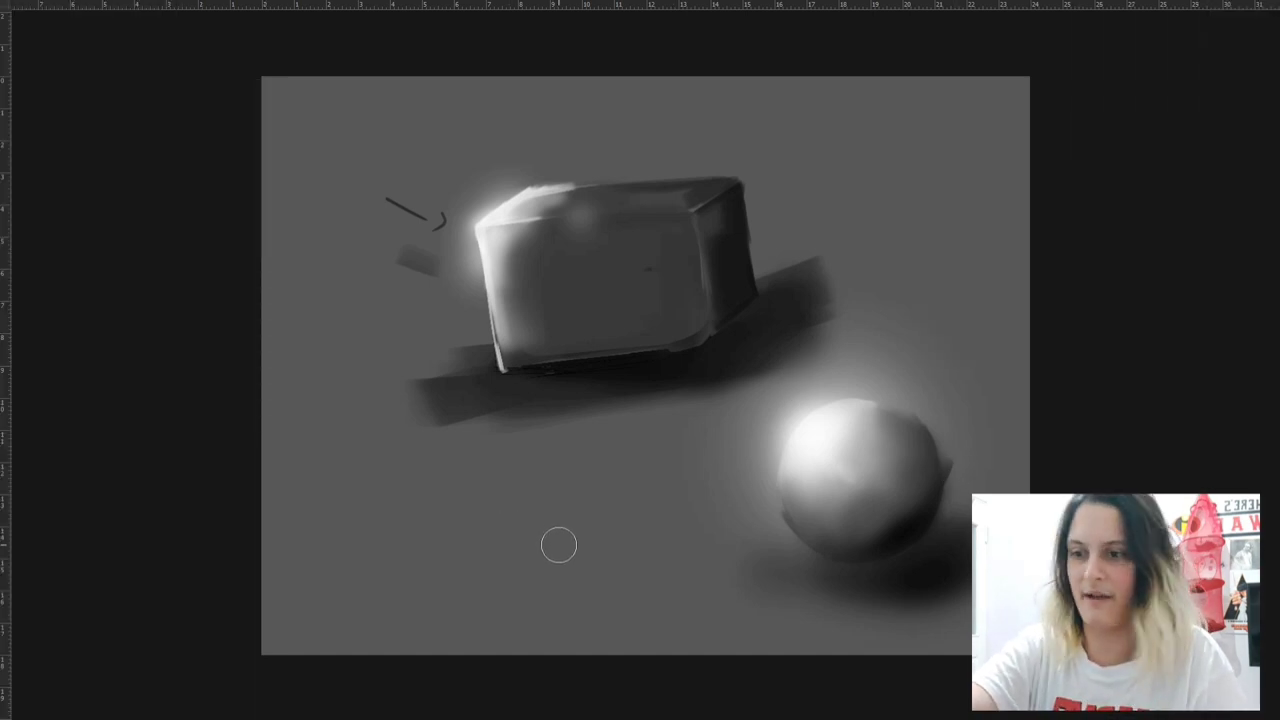
pyautogui.press('f')
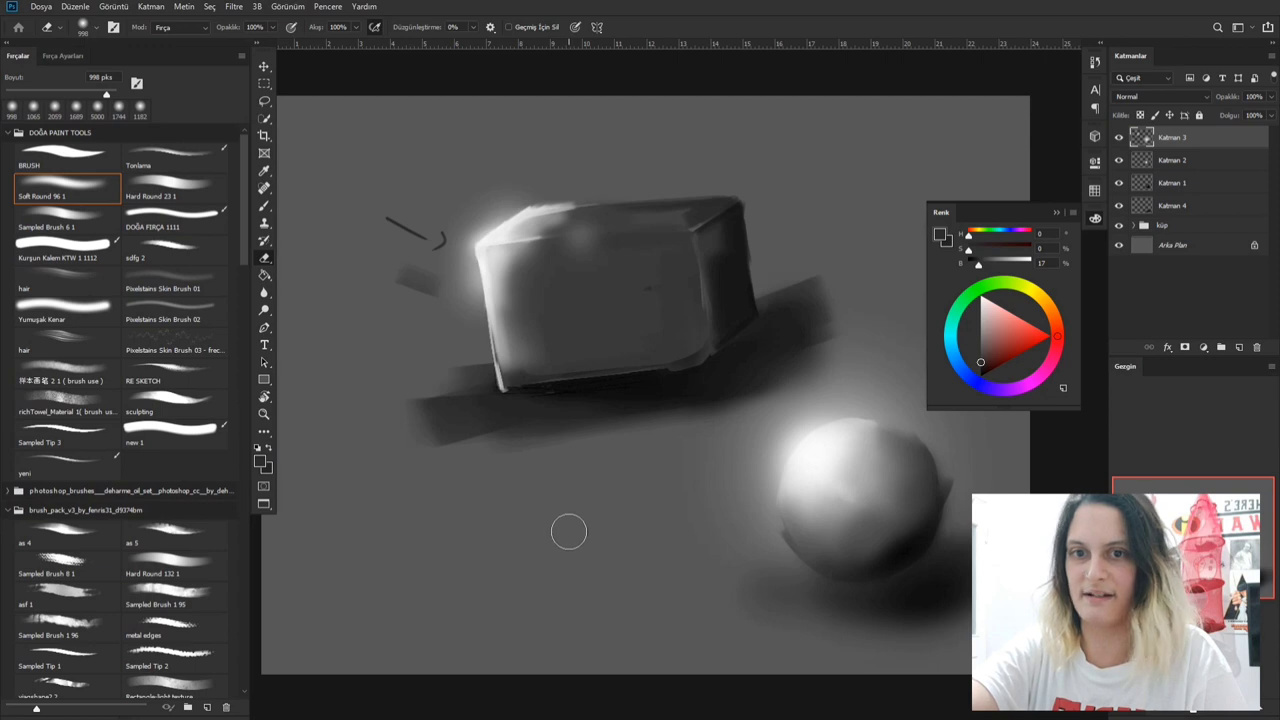
pyautogui.moveTo(789, 437); pyautogui.dragTo(609, 289)
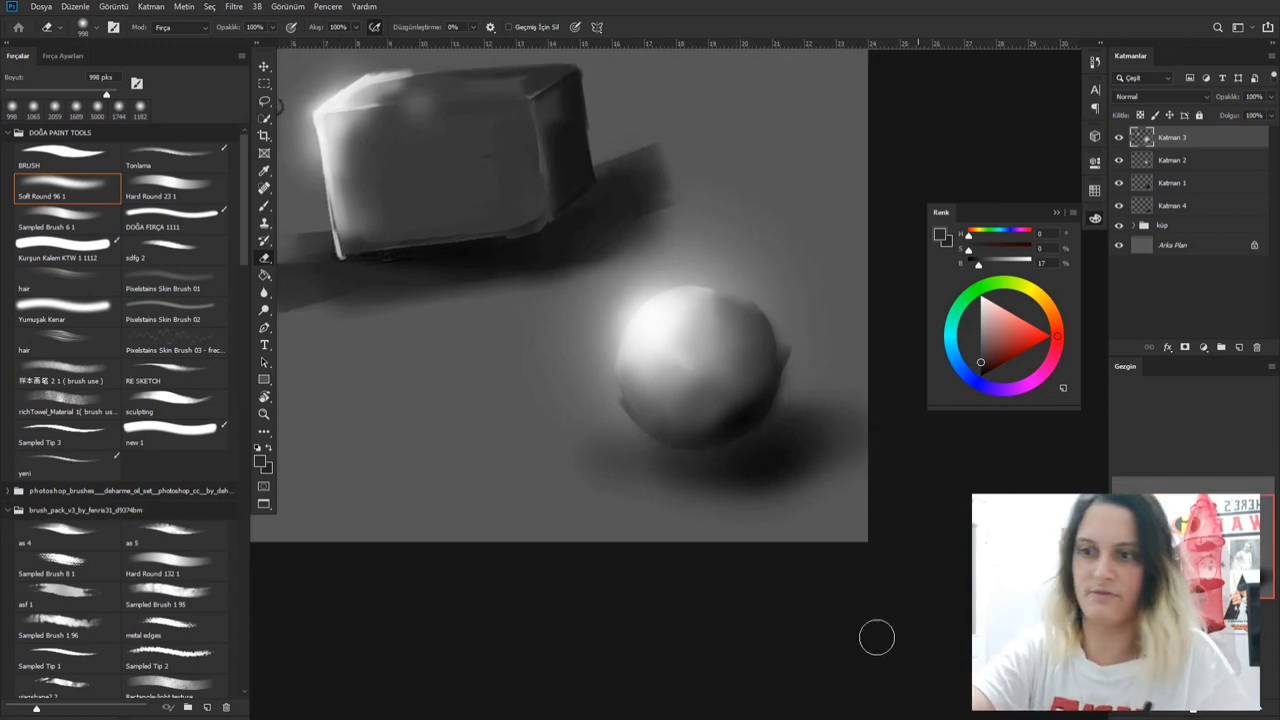
pyautogui.moveTo(612, 392); pyautogui.dragTo(718, 511)
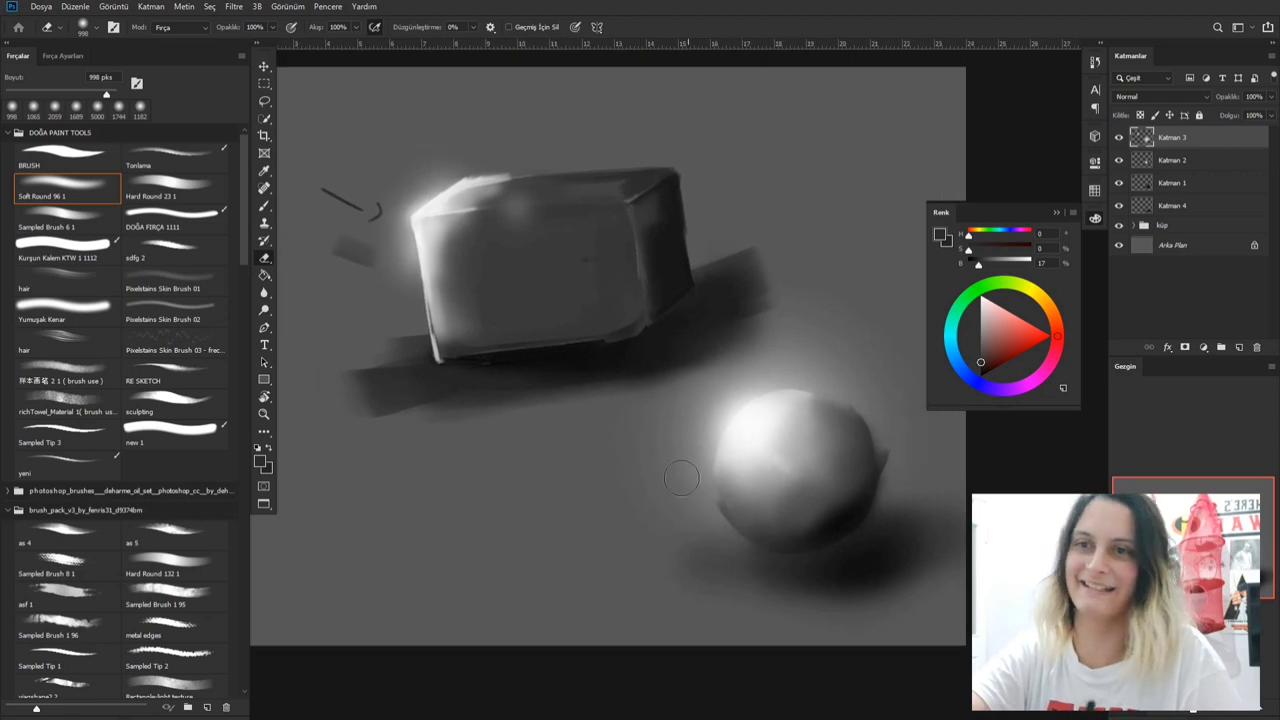
pyautogui.press('z')
pyautogui.keyDown('alt'); pyautogui.click(700, 462); pyautogui.keyUp('alt')
pyautogui.keyDown('alt'); pyautogui.click(700, 462); pyautogui.keyUp('alt')
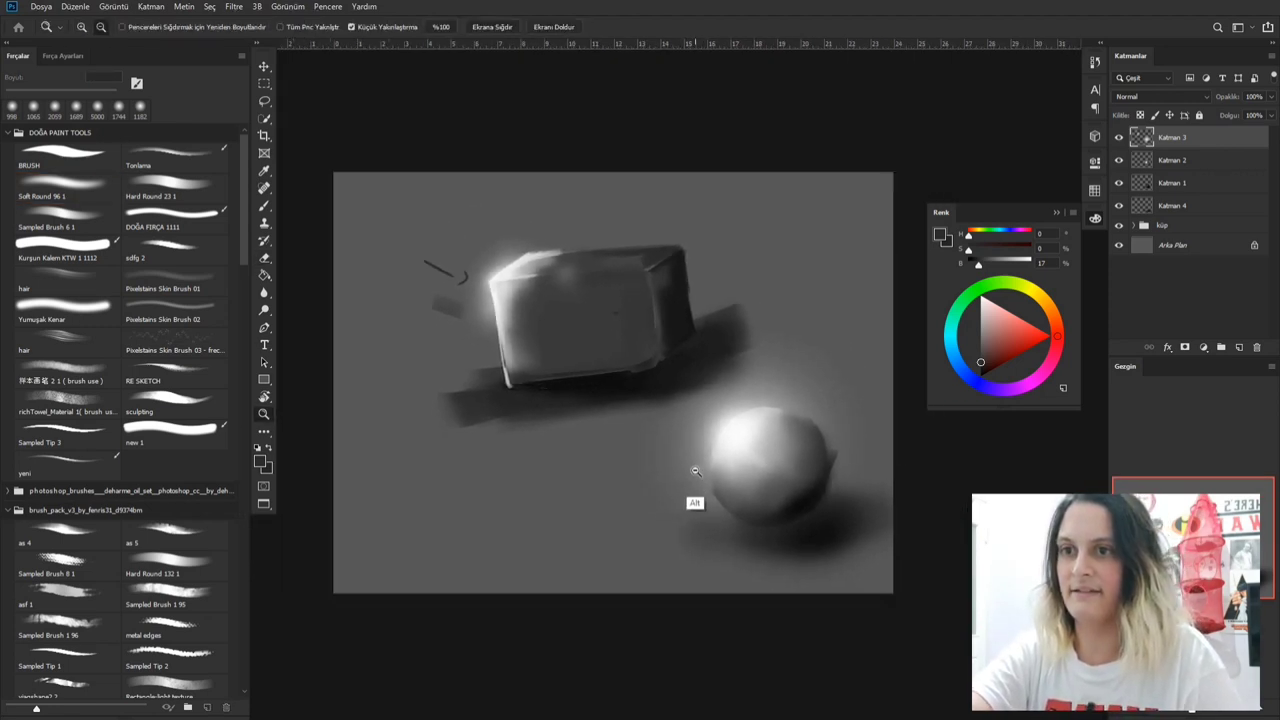
pyautogui.keyDown('alt'); pyautogui.click(698, 468); pyautogui.keyUp('alt')
# - Paint a soft glow in the canvas's upper-left corner on a new layer, using a sampled 89% brightness gray at 3365 px
pyautogui.click(1239, 348)
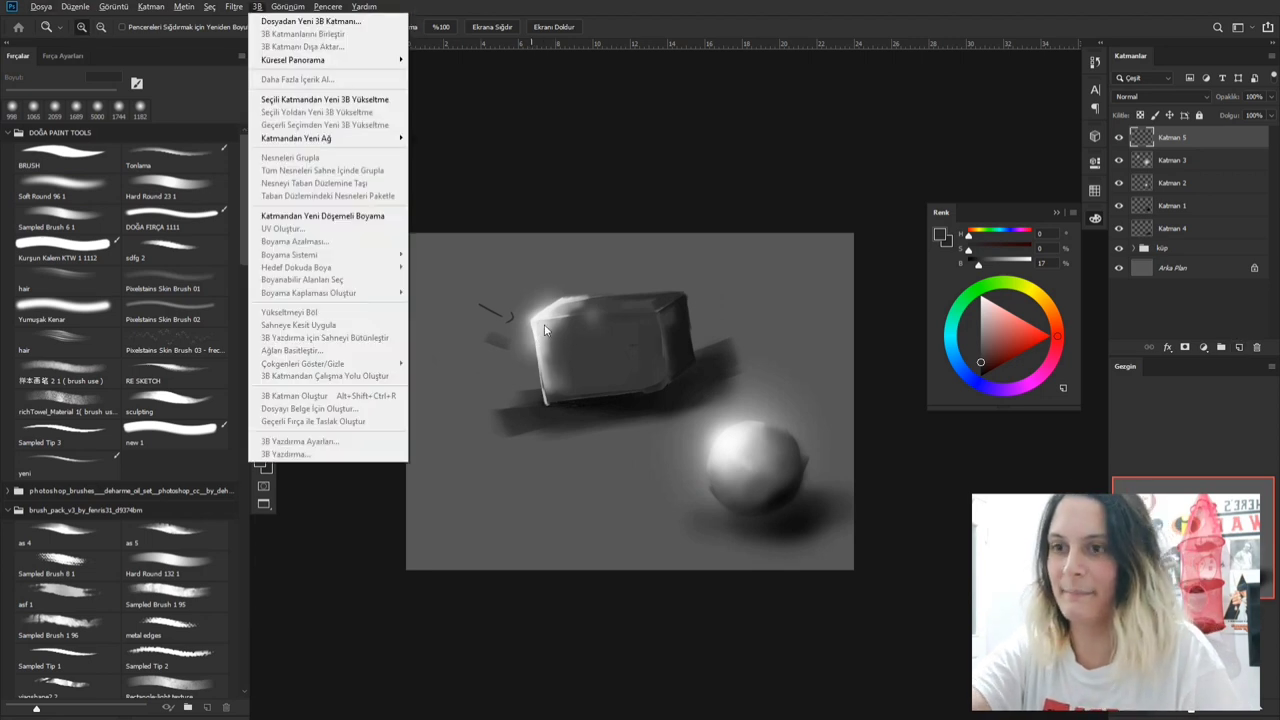
pyautogui.press('b')
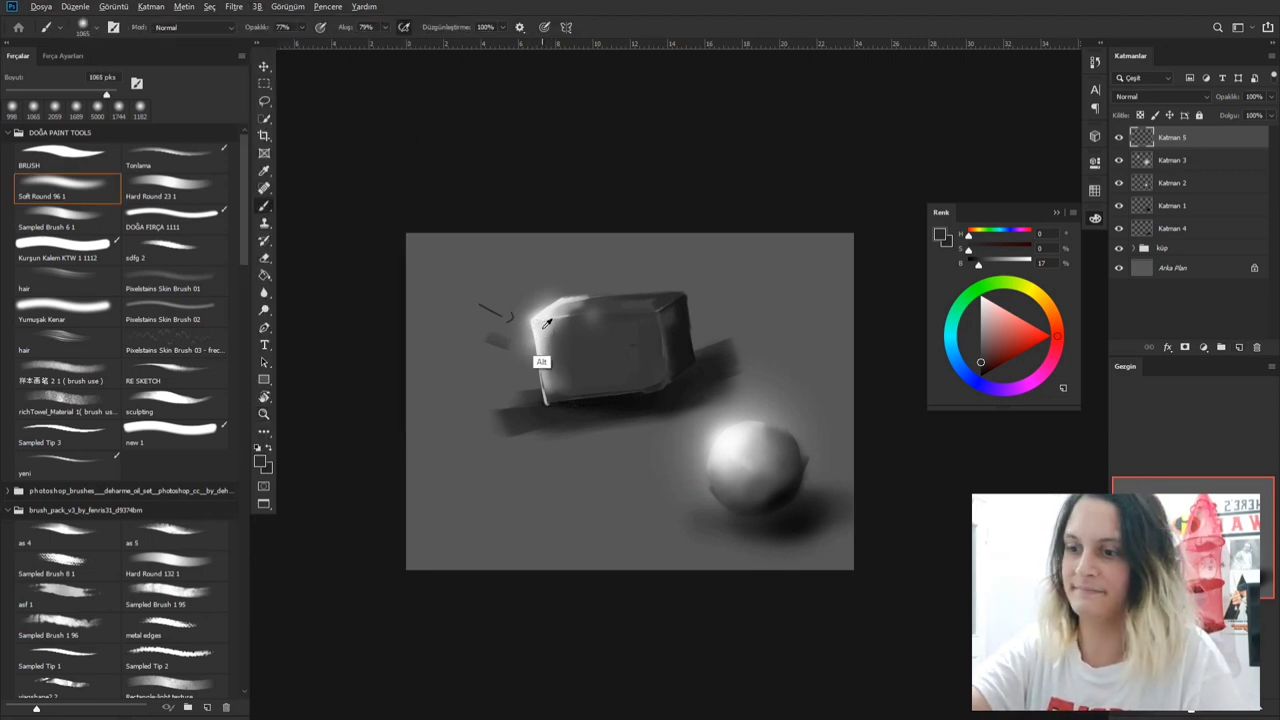
pyautogui.keyDown('alt'); pyautogui.click(538, 330); pyautogui.keyUp('alt')
pyautogui.moveTo(516, 332)
pyautogui.mouseDown()
pyautogui.moveTo(566, 323)
pyautogui.moveTo(543, 323)
pyautogui.mouseUp()
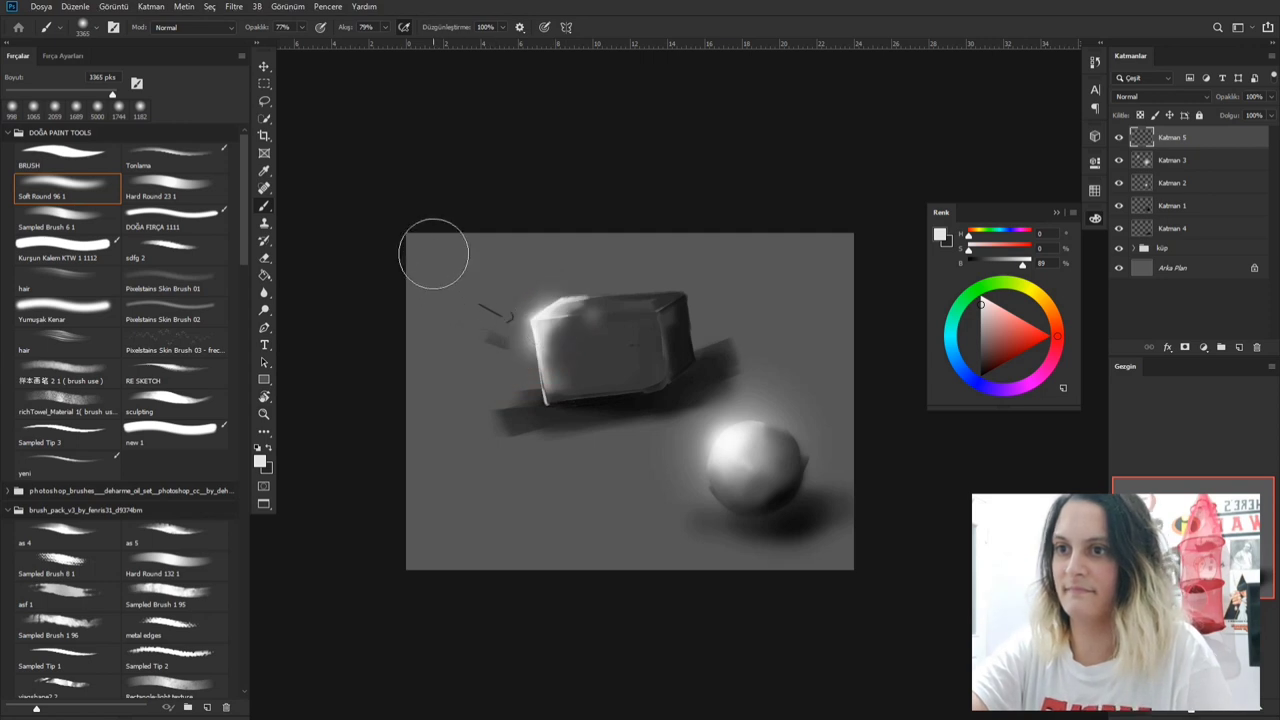
pyautogui.moveTo(428, 268); pyautogui.dragTo(500, 332)
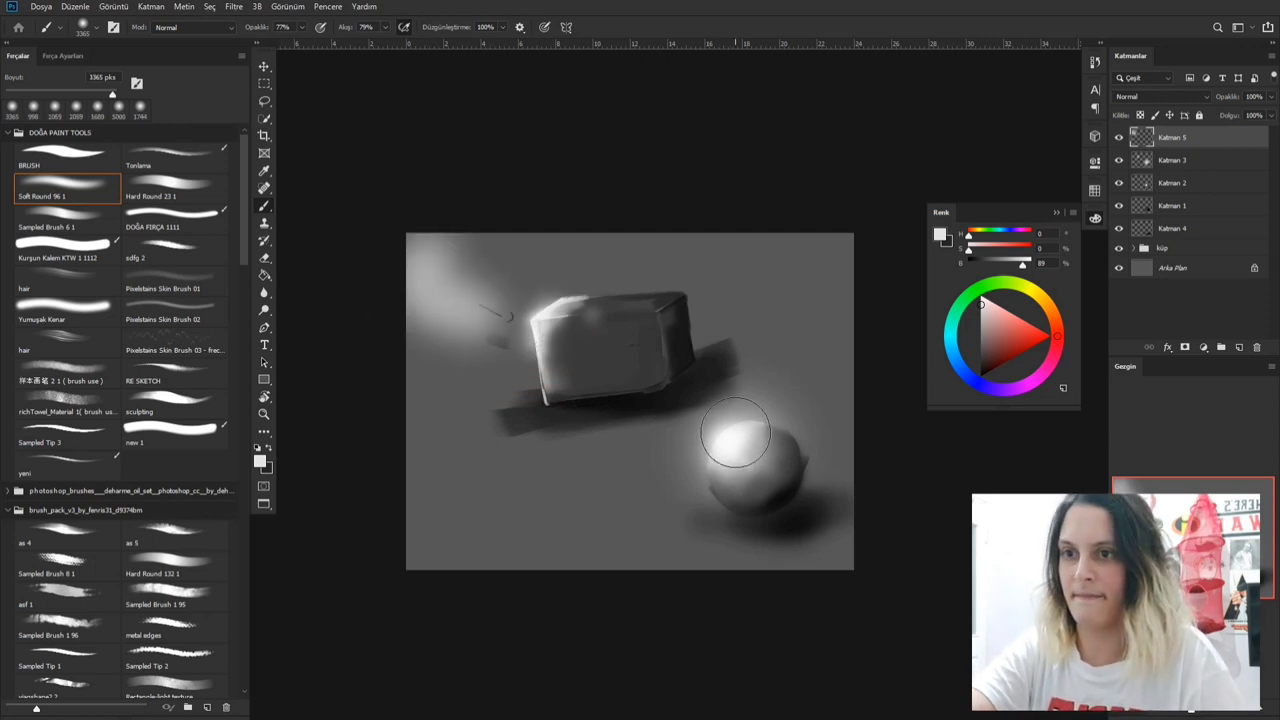
pyautogui.click(696, 430)
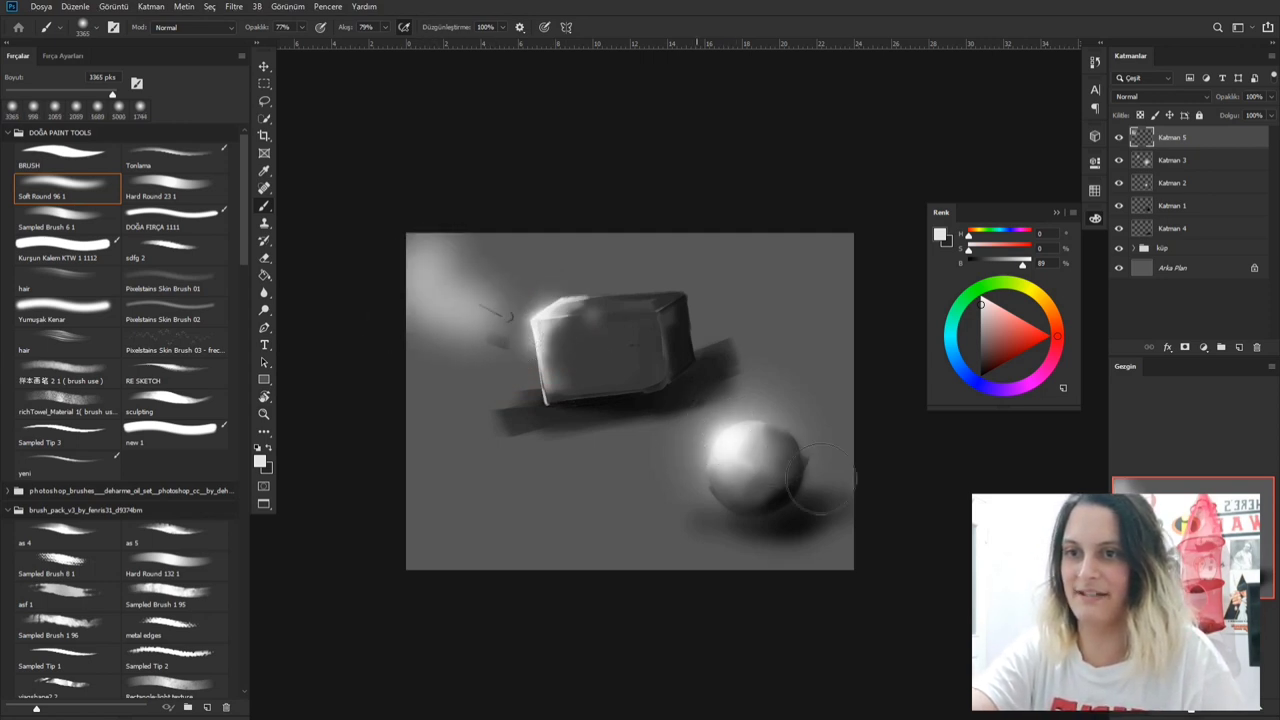